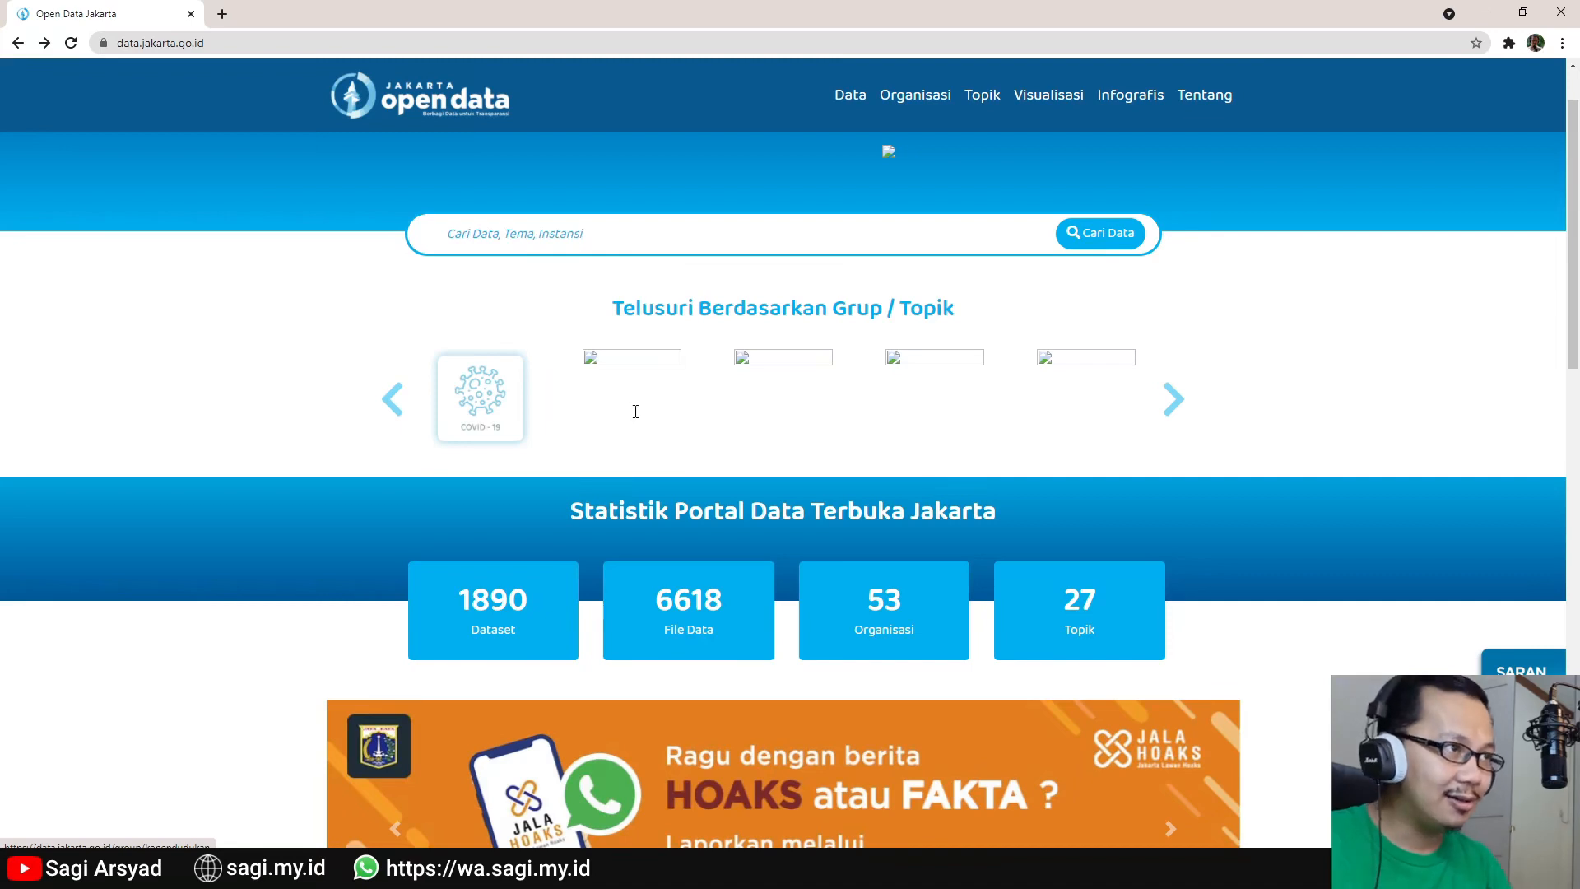
Open the Kependudukan topic and go to the dataset Data Jumlah Penduduk Berdasarkan Agama Per Kelurahan.
left_click(631, 367)
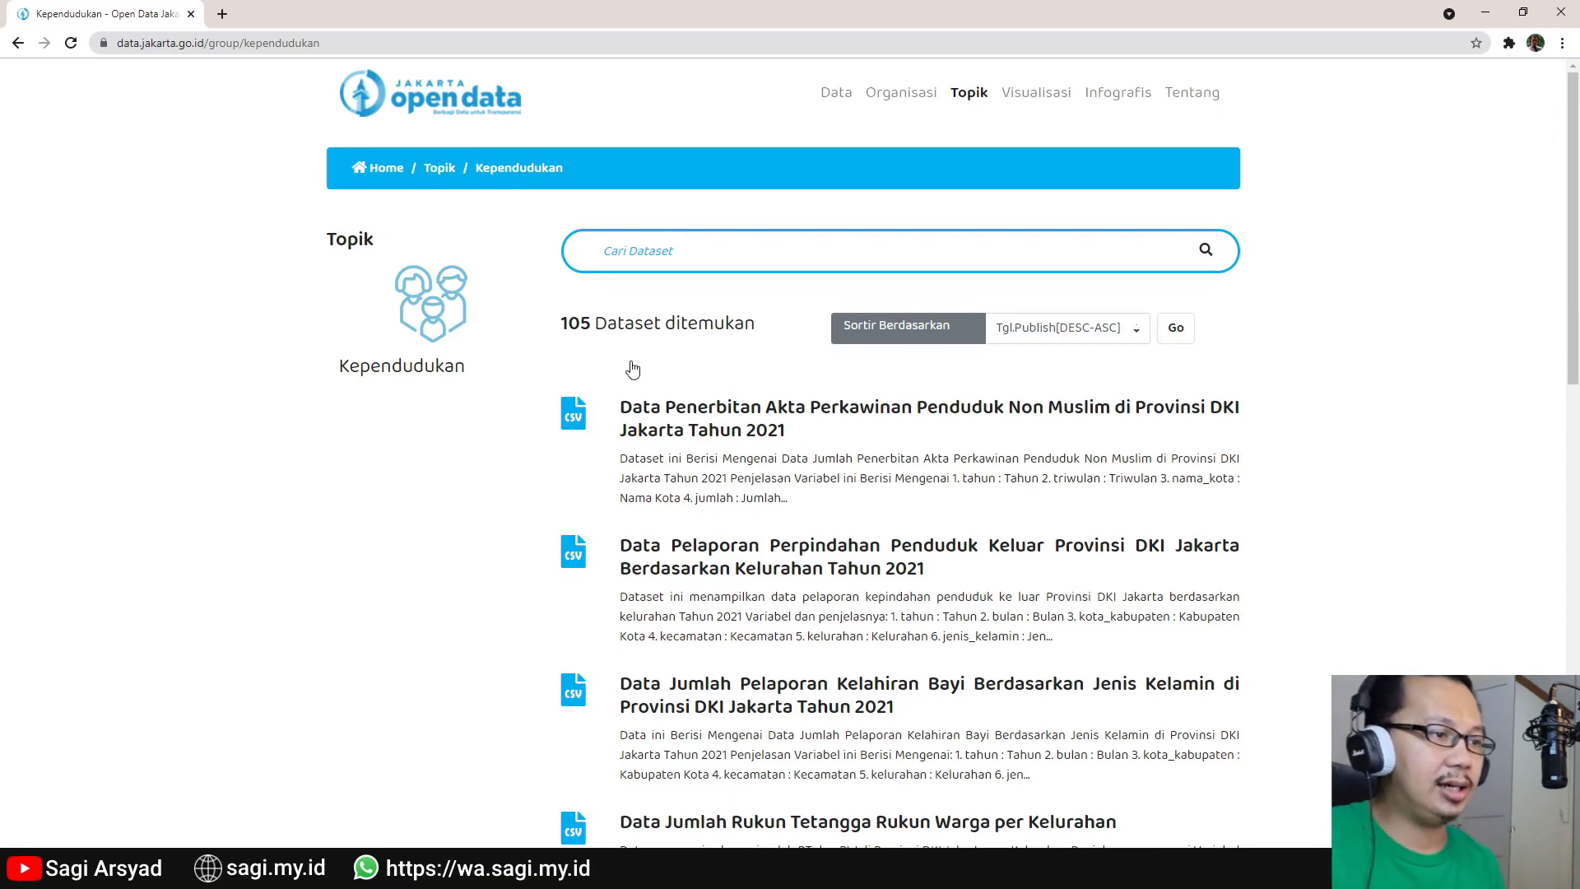
scroll(644, 544, "down", 3)
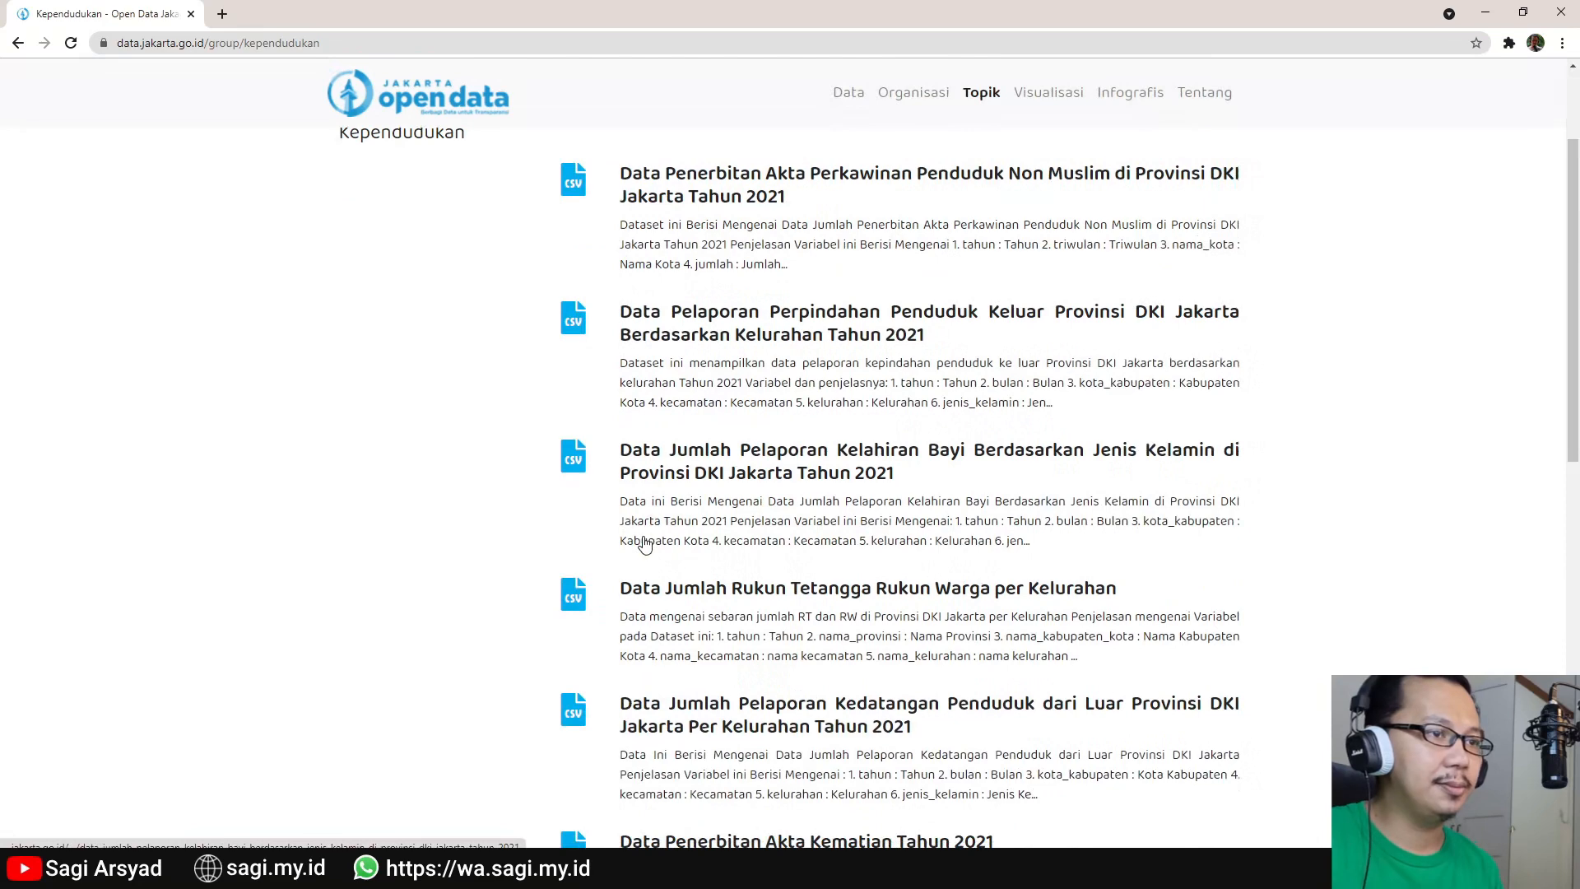
scroll(645, 545, "down", 2)
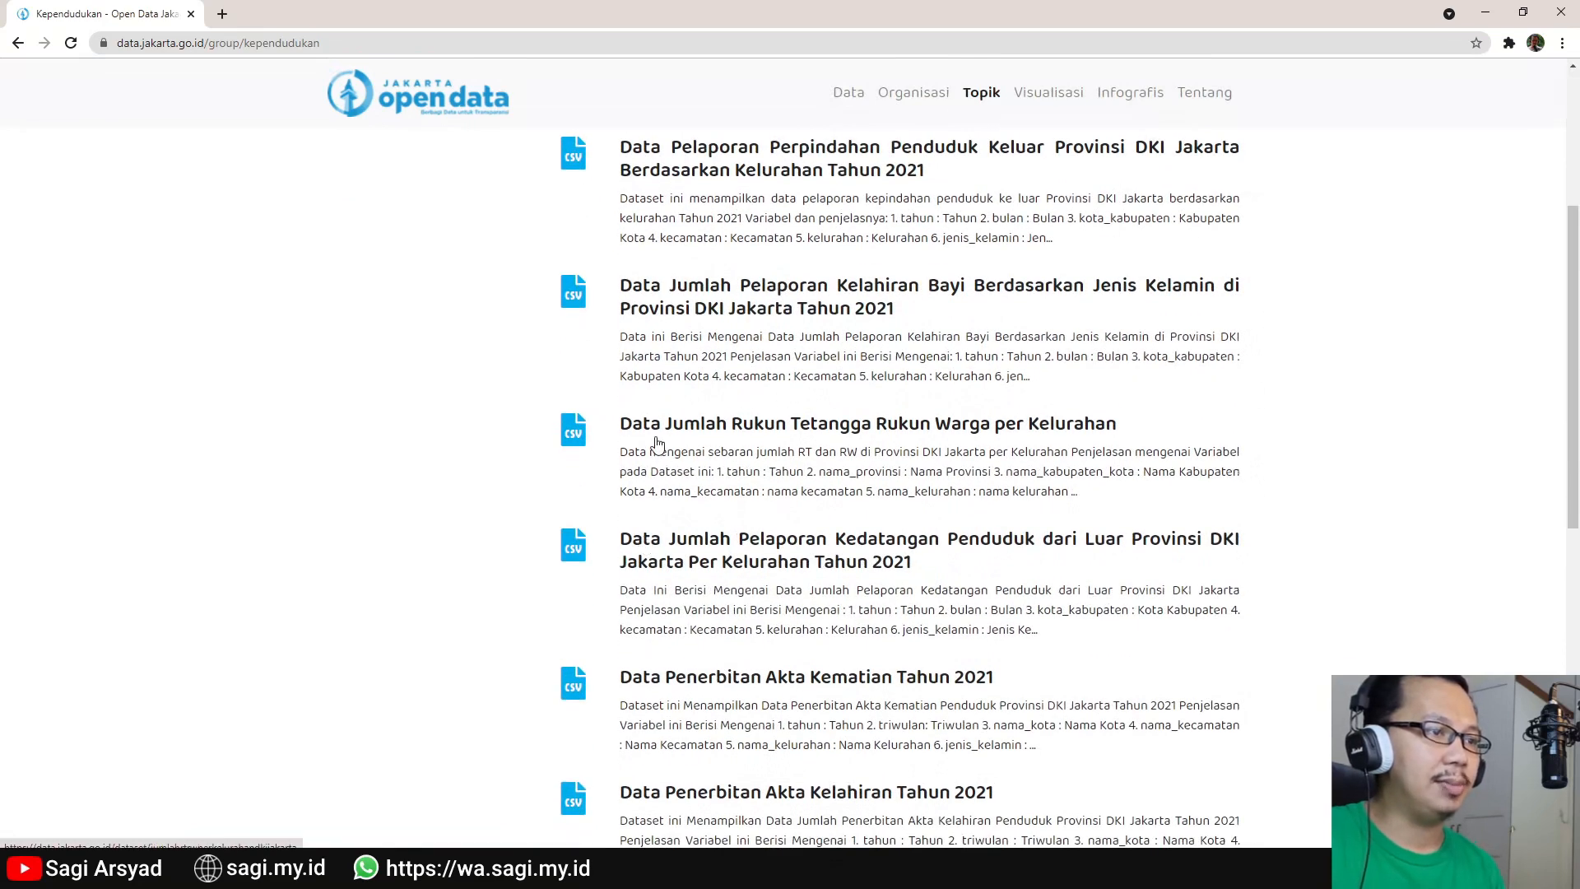
scroll(656, 444, "down", 2)
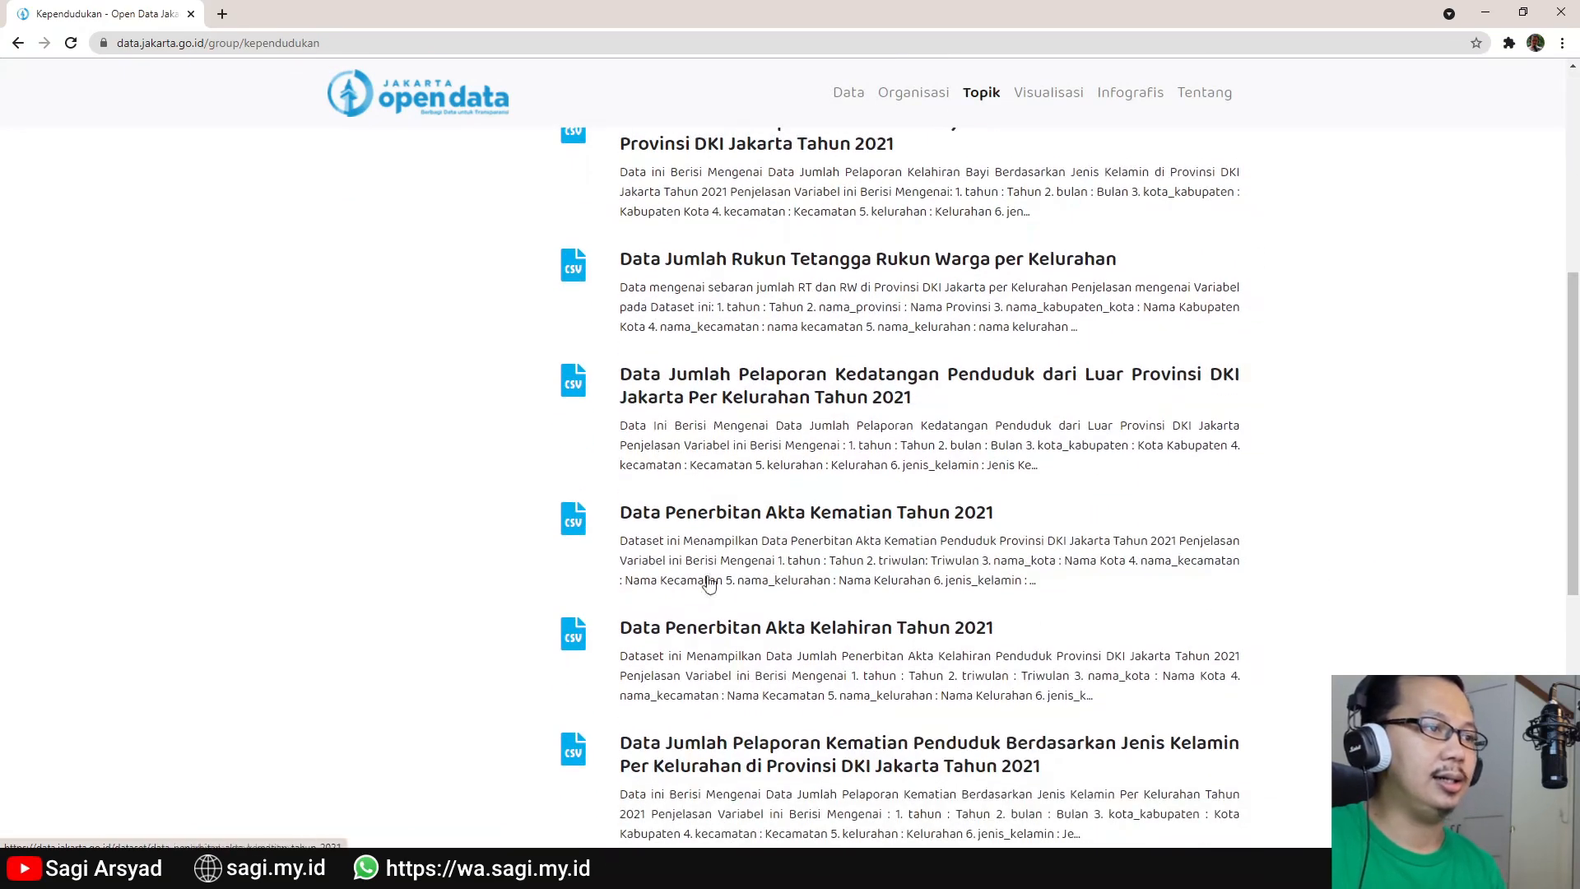
scroll(720, 613, "down", 2)
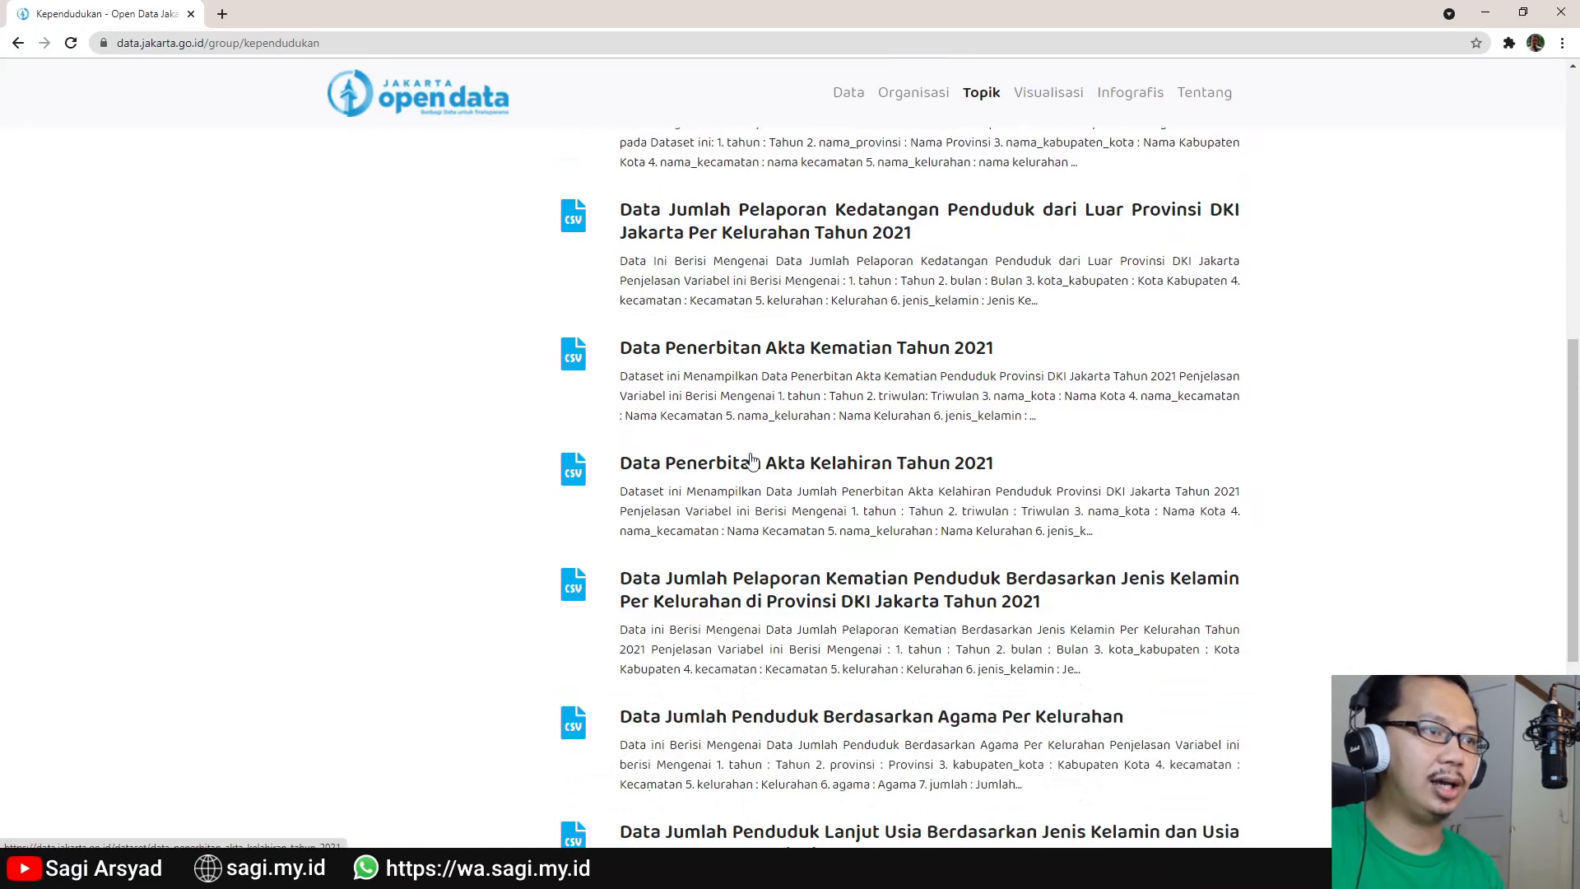
left_click(741, 722)
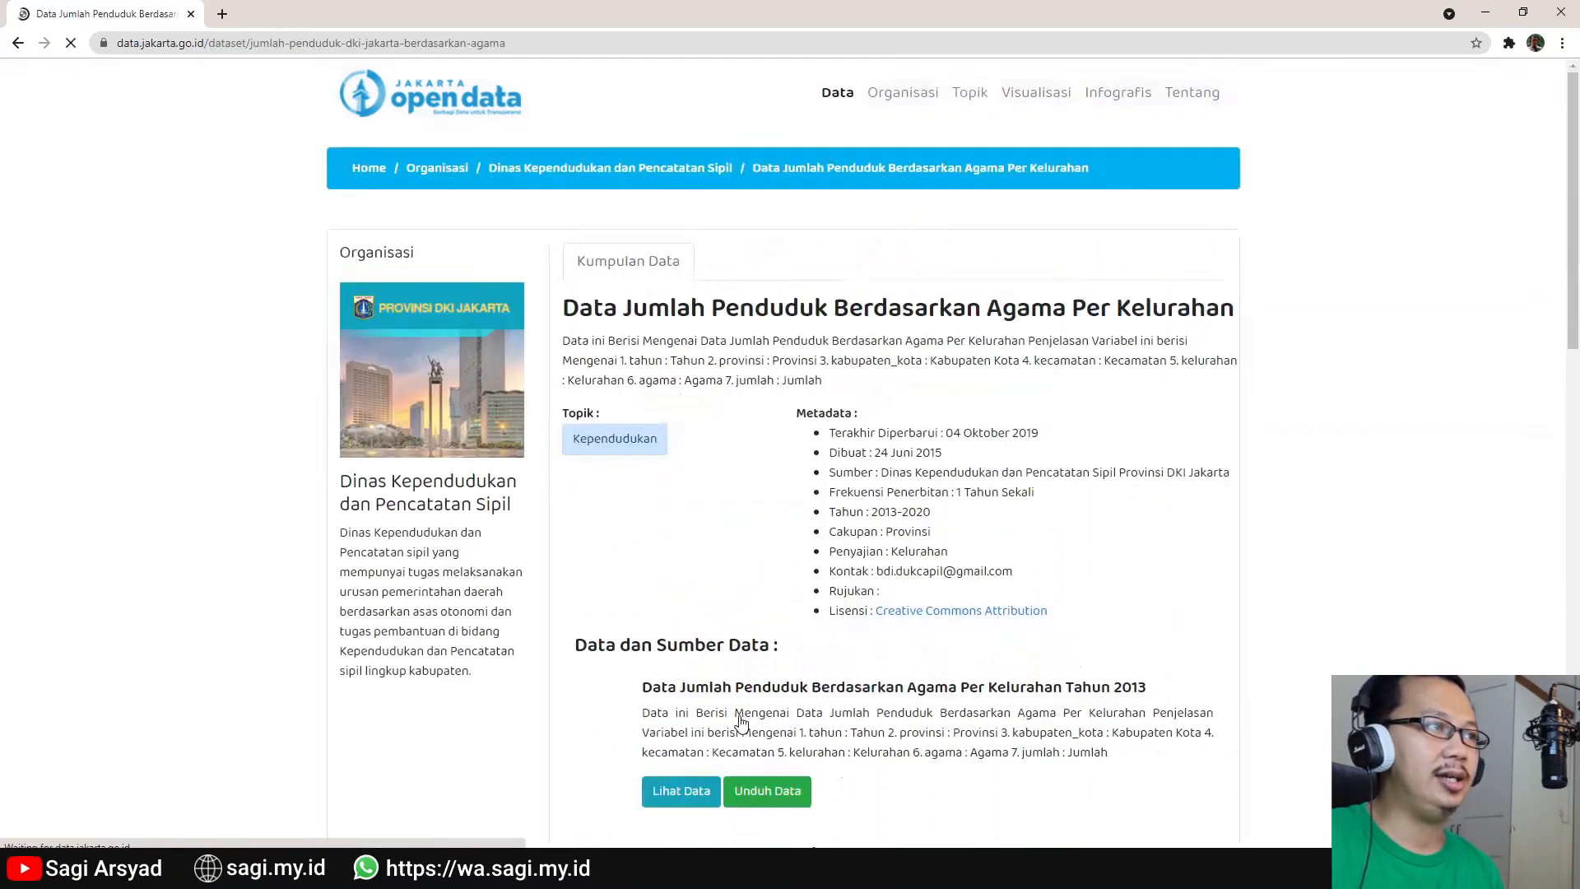
Look through the yearly CSV files offered on the dataset page.
scroll(752, 649, "down", 5)
scroll(753, 651, "down", 10)
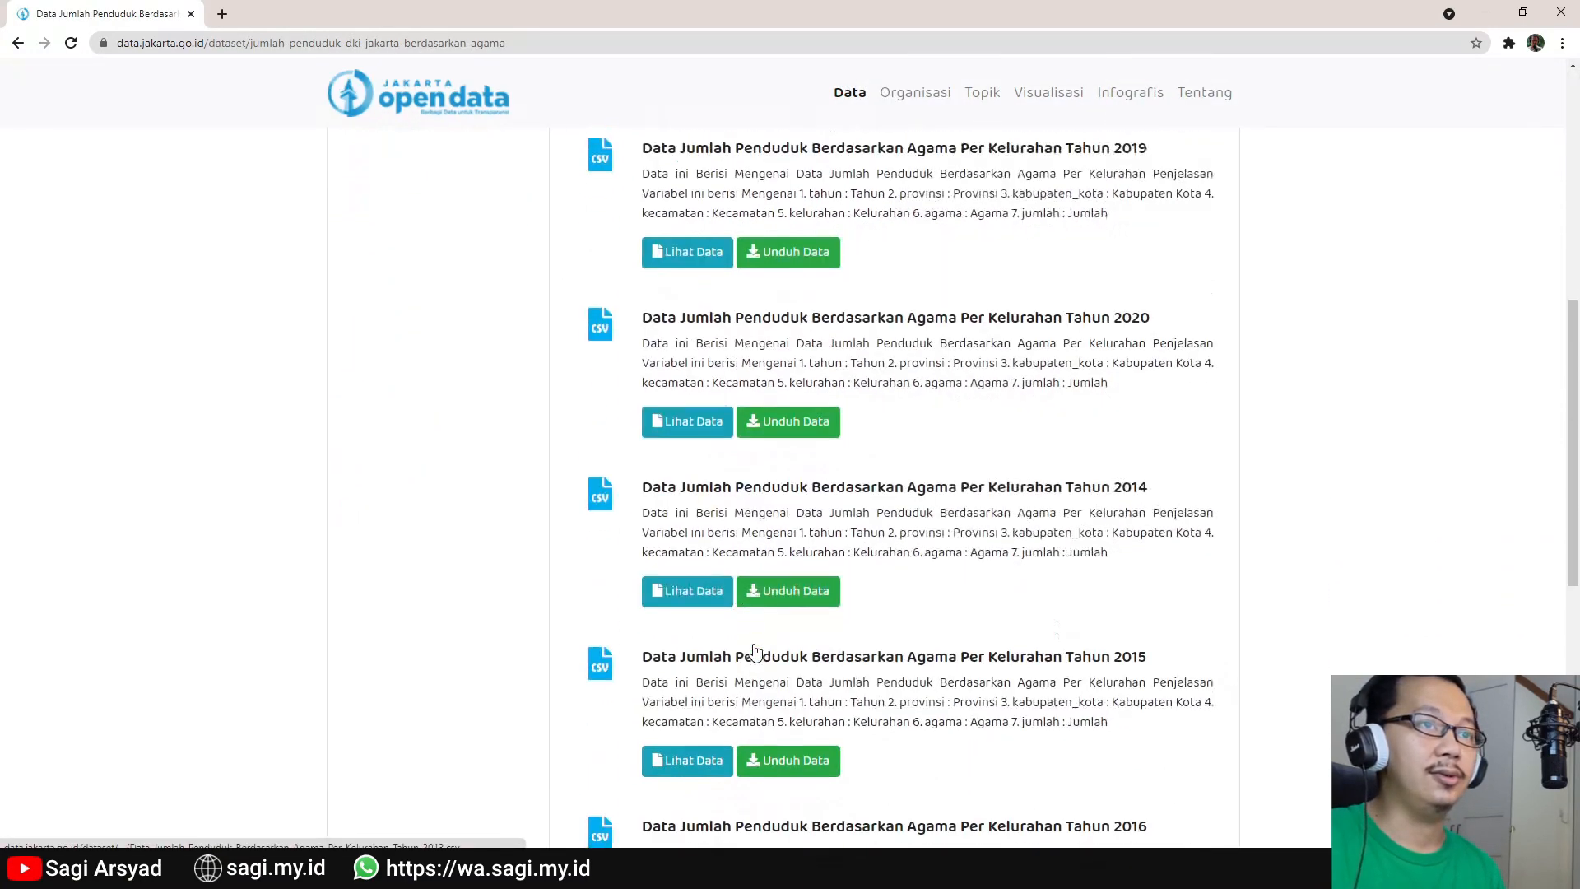
scroll(754, 651, "up", 10)
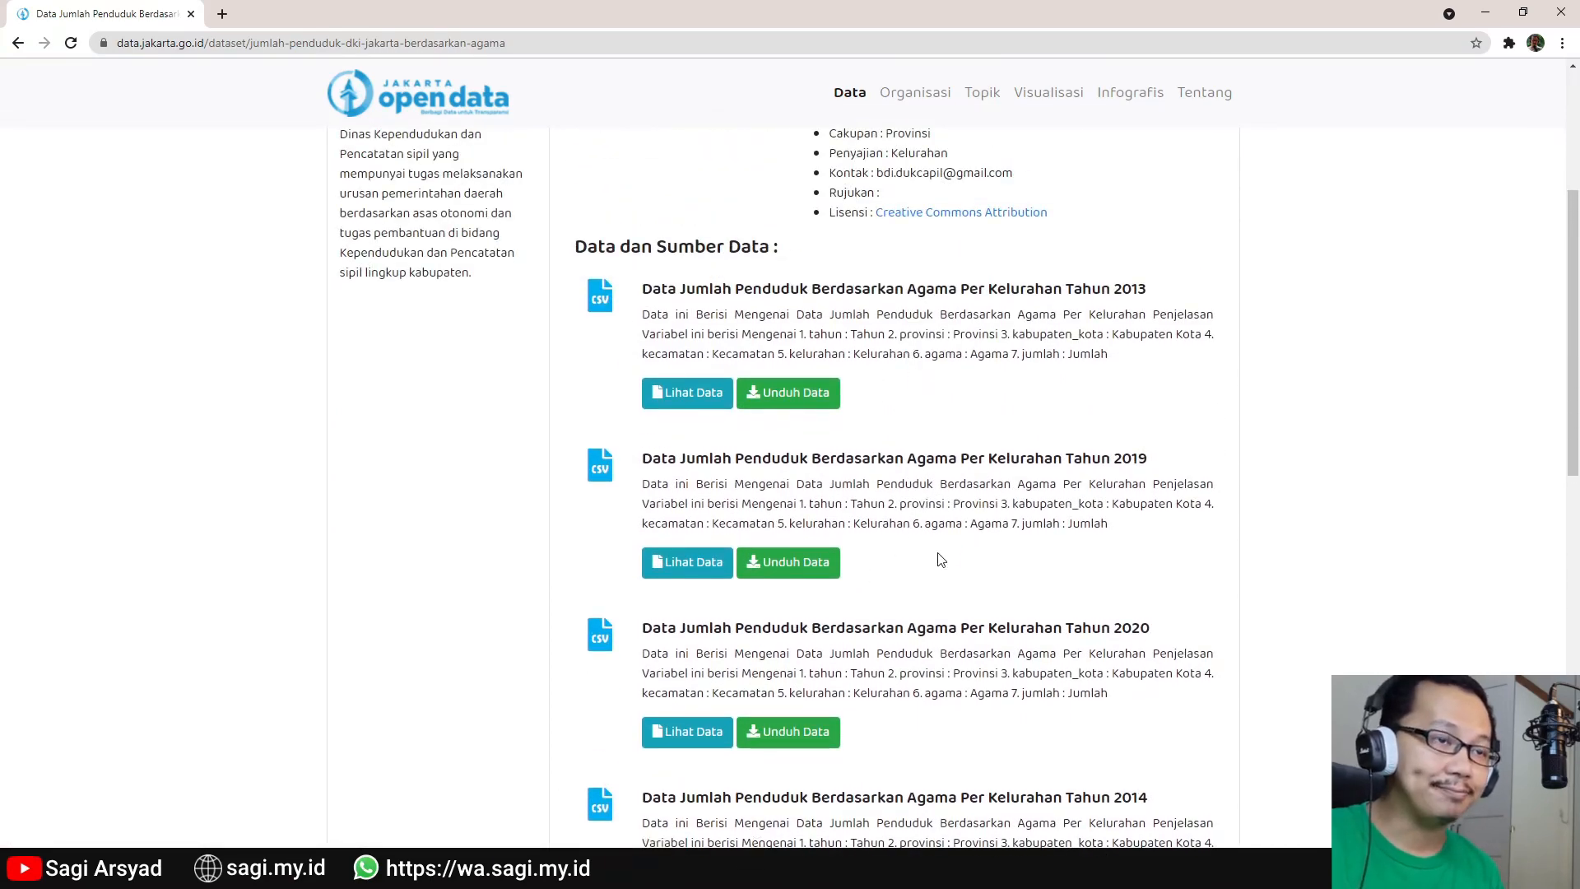
scroll(894, 674, "down", 1)
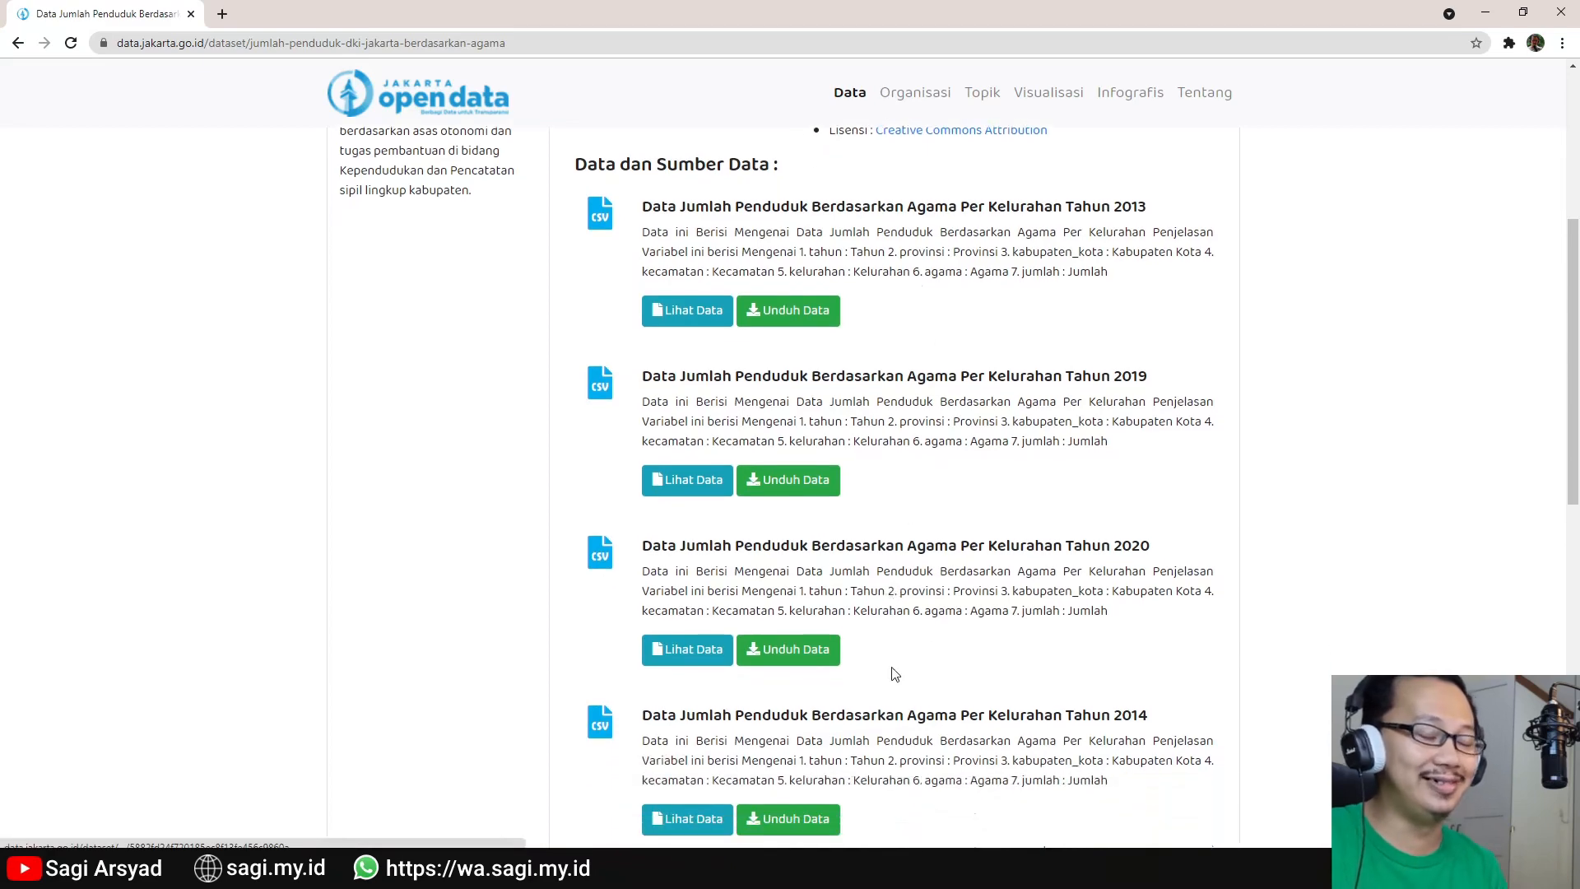
scroll(896, 674, "down", 2)
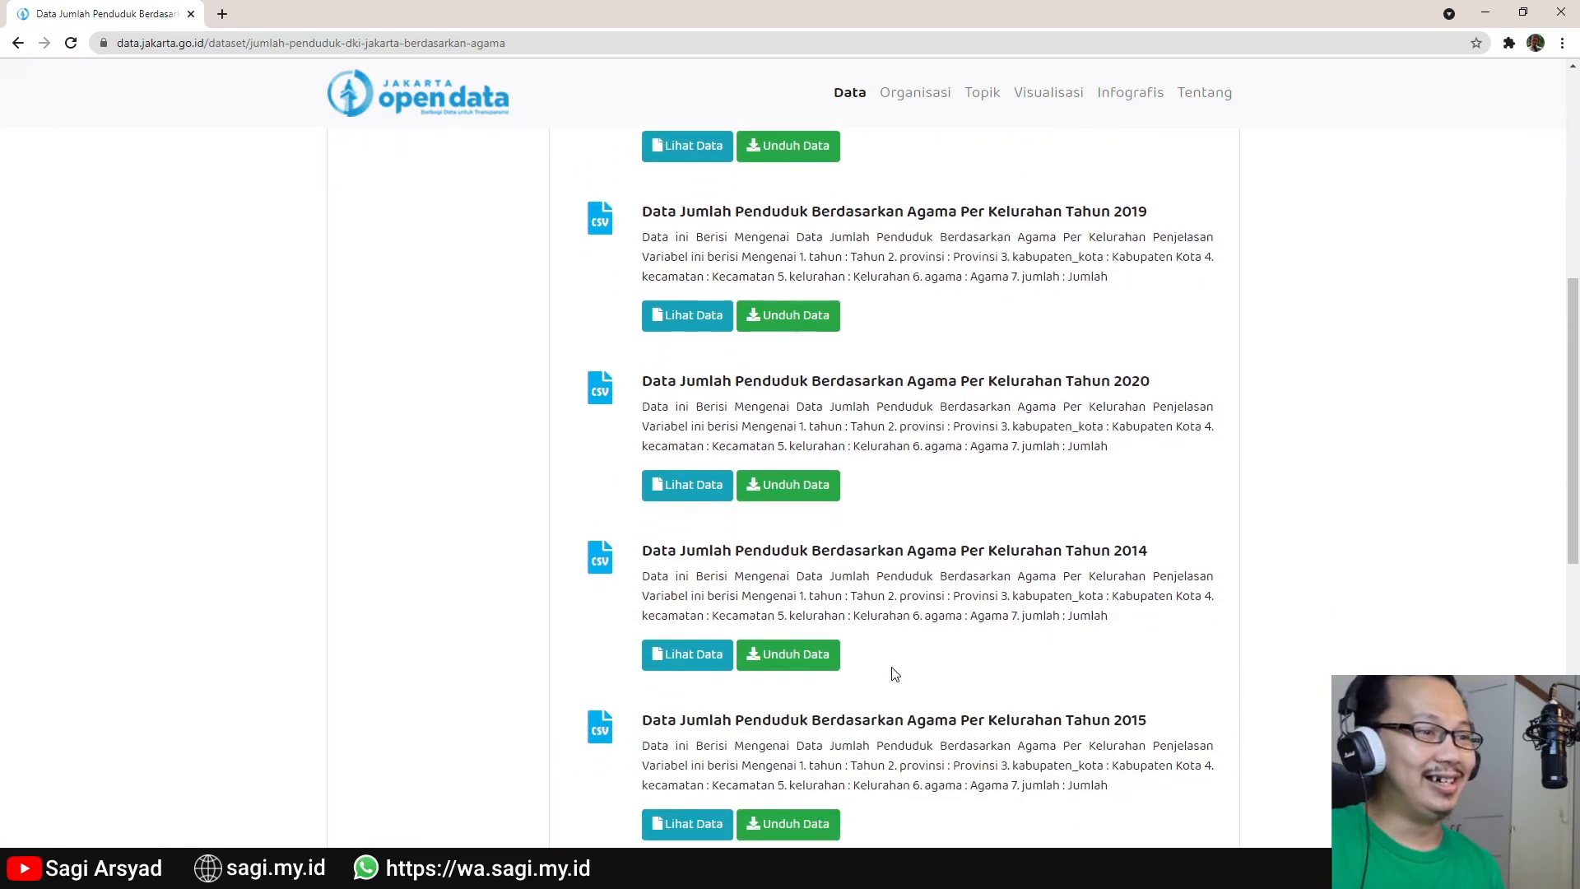
scroll(895, 674, "down", 8)
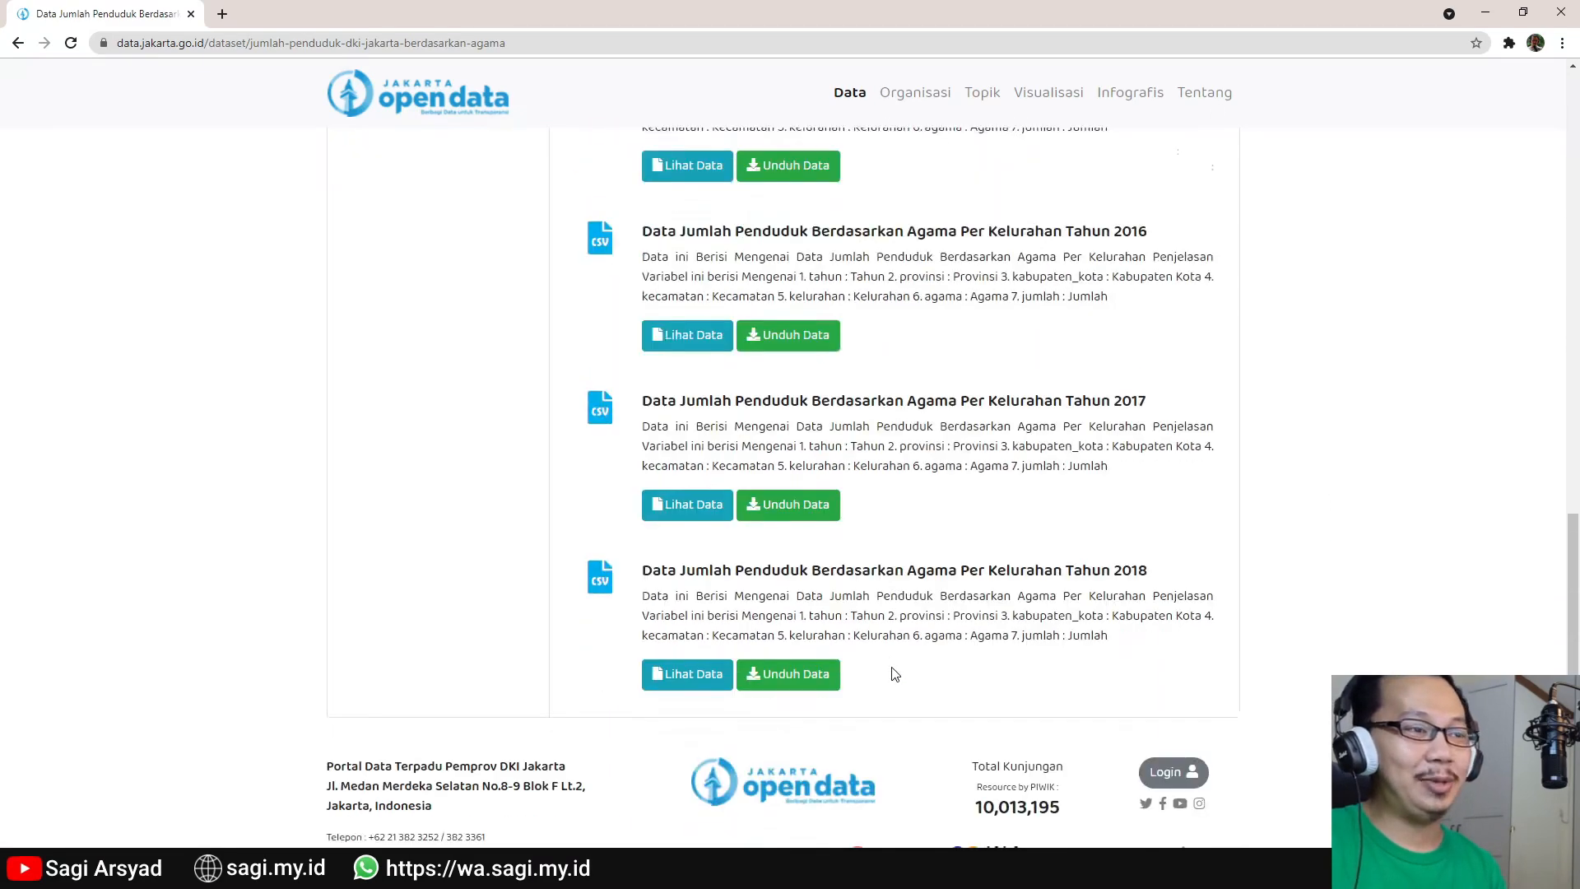
scroll(895, 674, "up", 5)
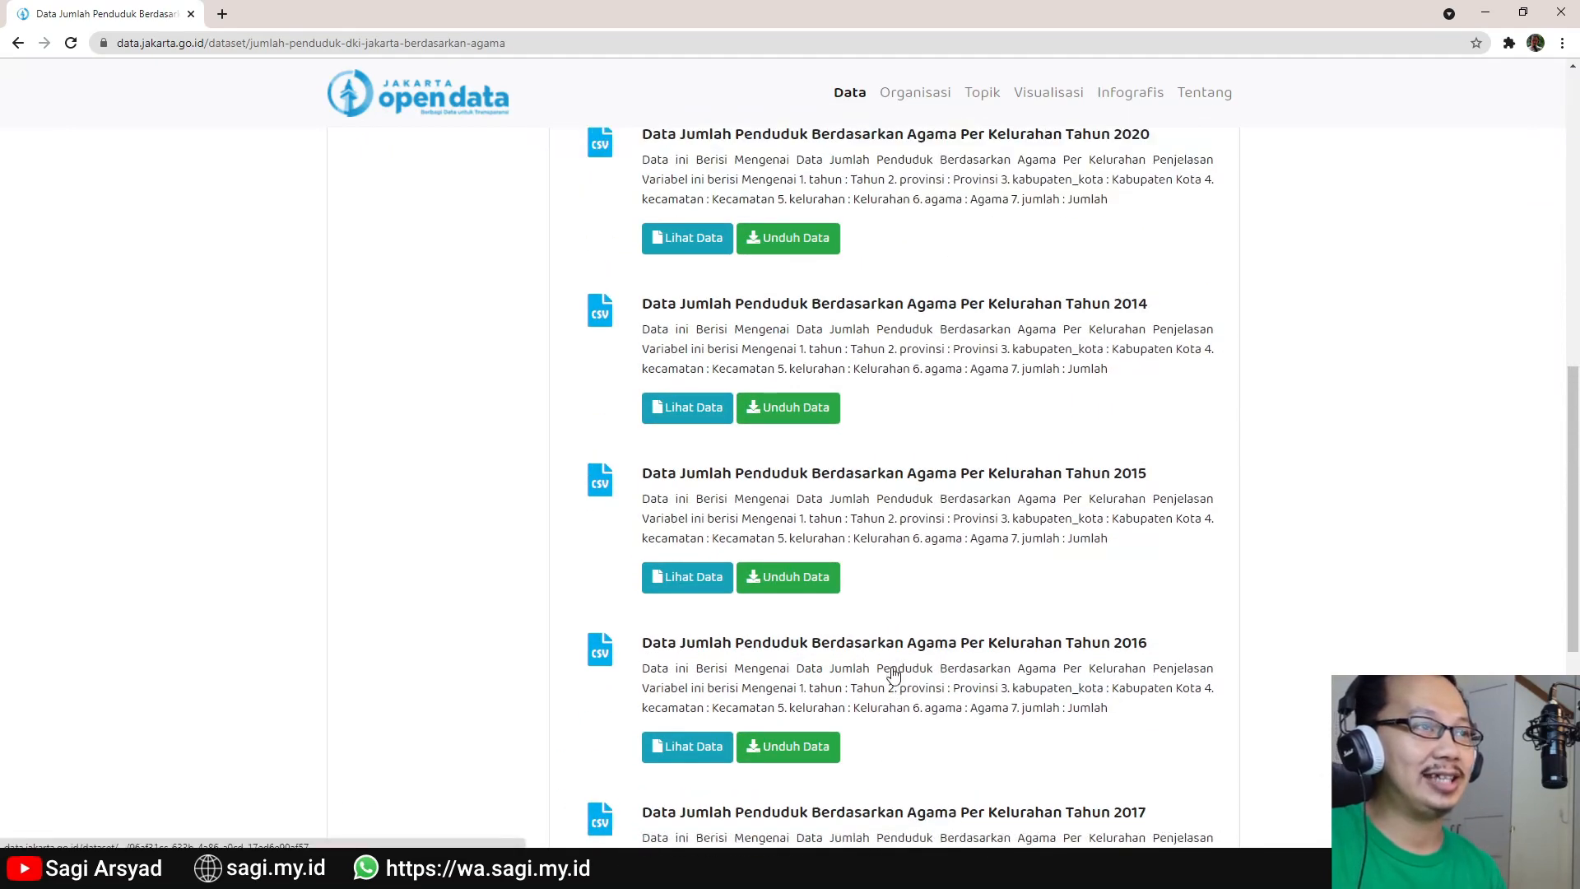
scroll(895, 675, "up", 5)
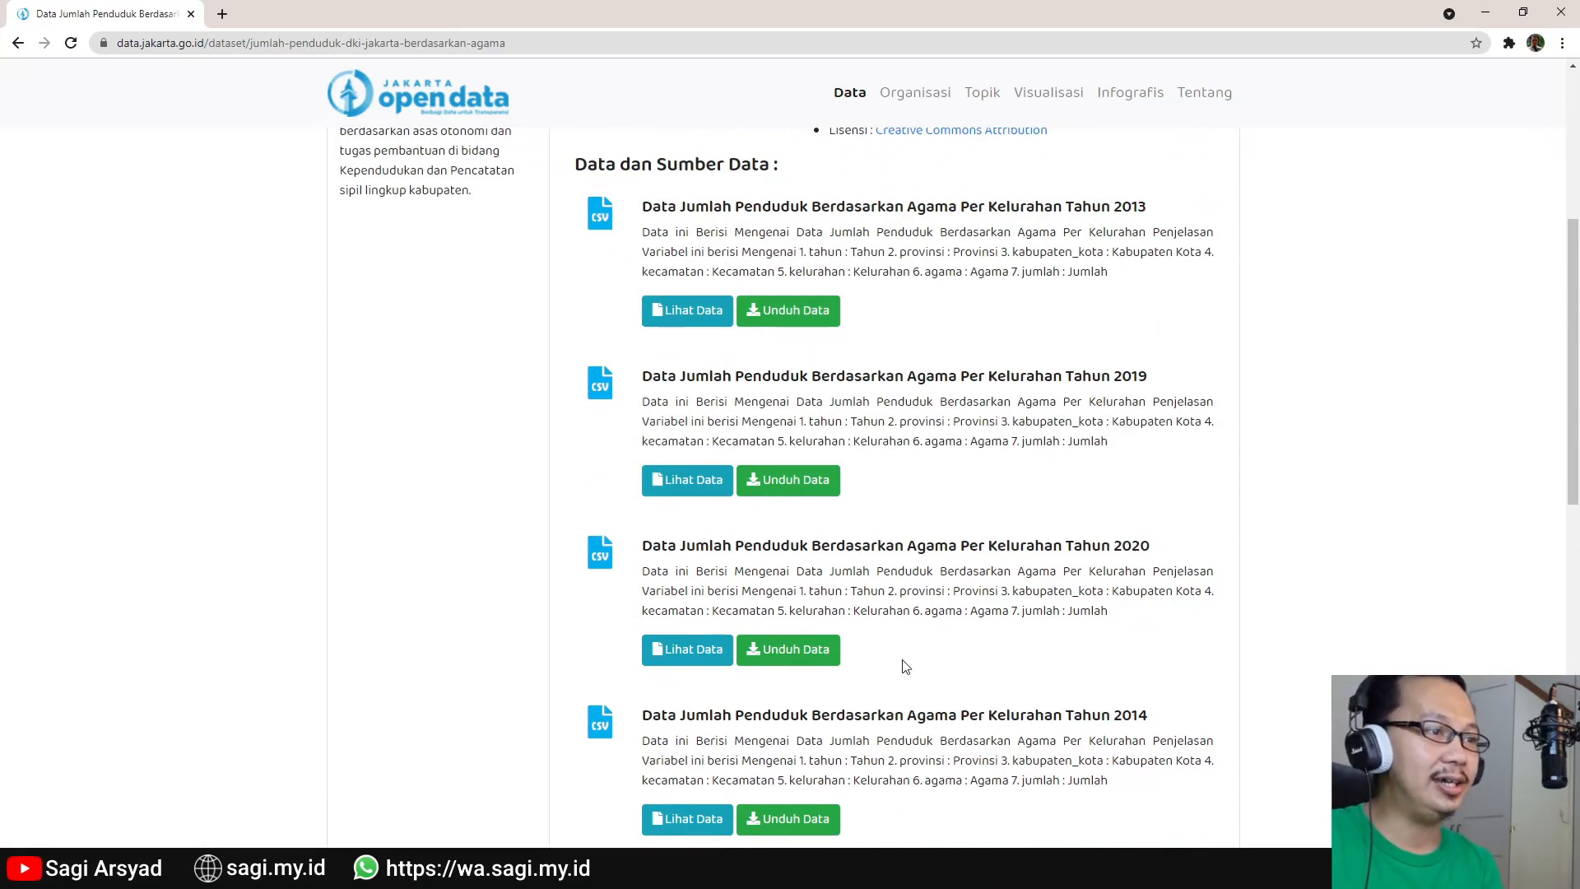
Switch to Power BI Desktop and start a new data connection with the Web source.
mouse_move(745, 872)
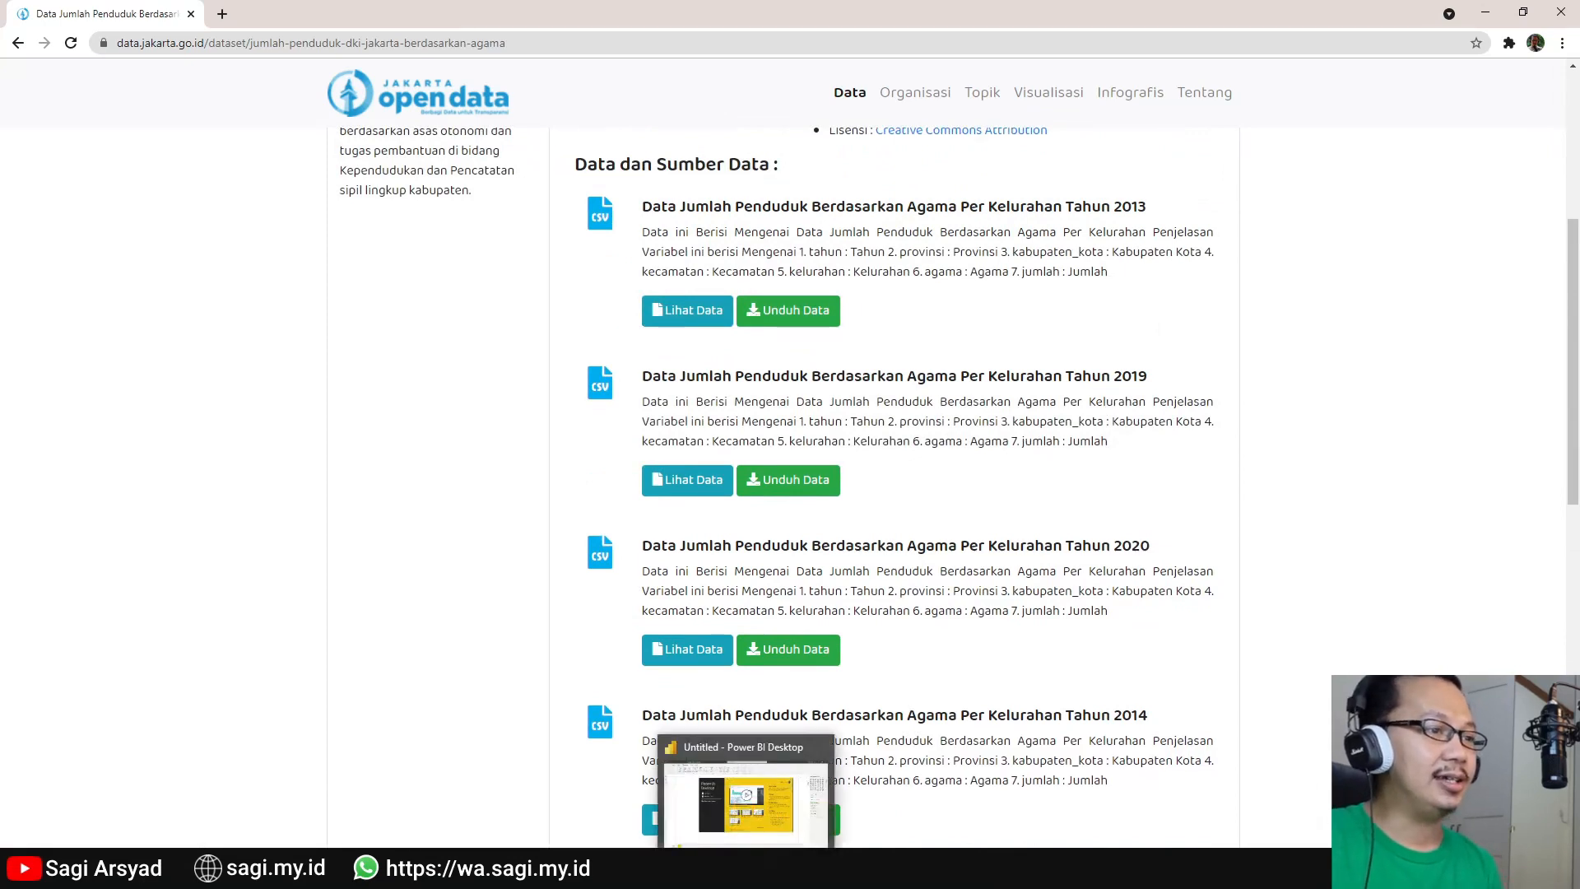
left_click(745, 872)
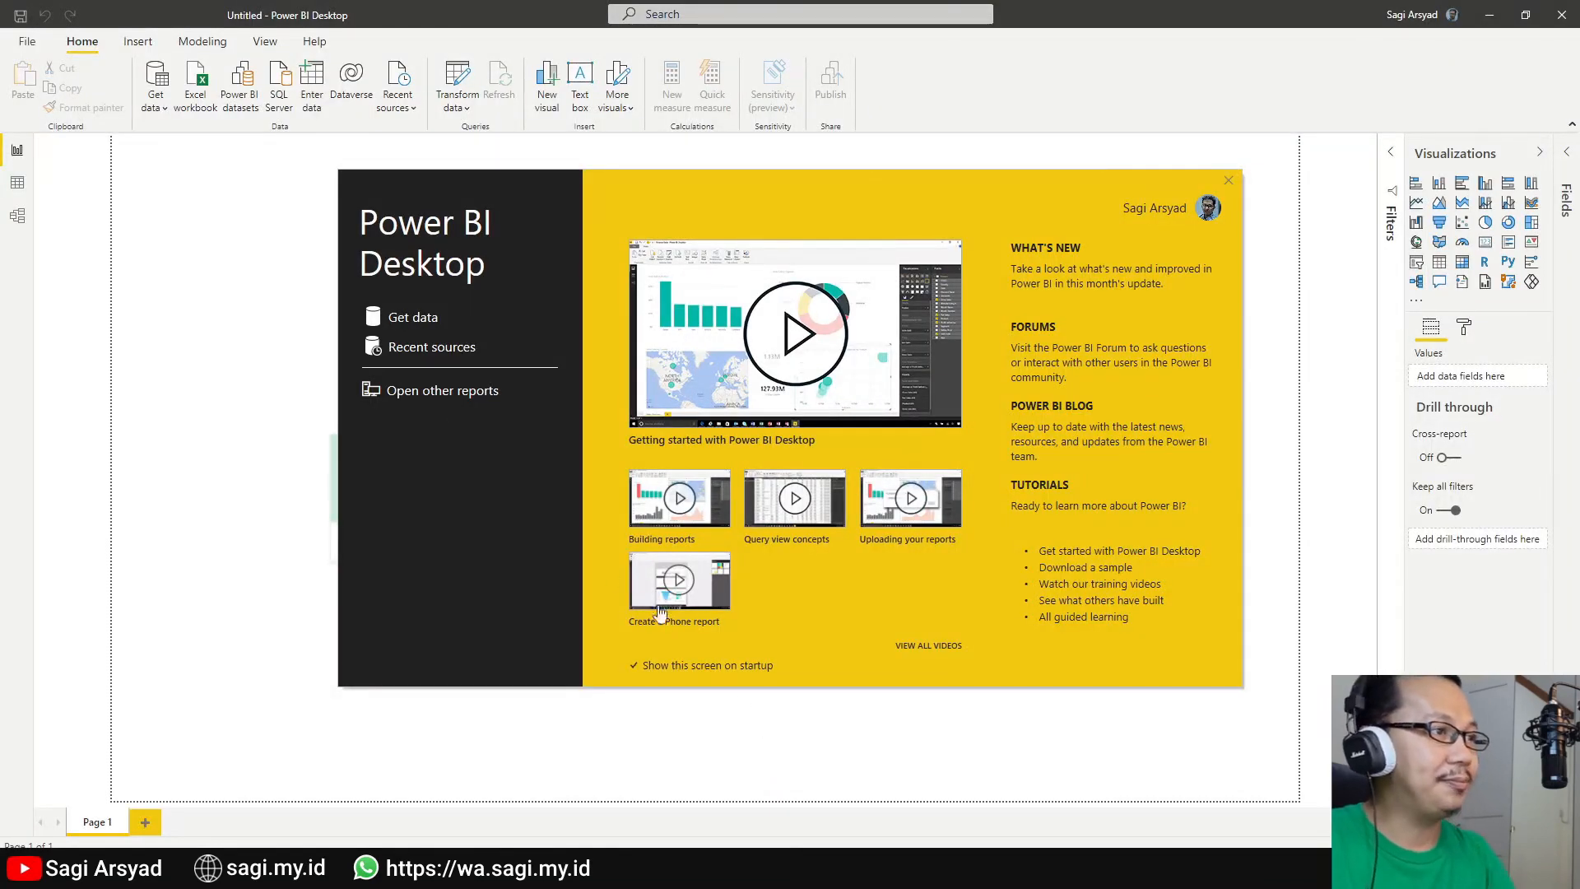
left_click(395, 322)
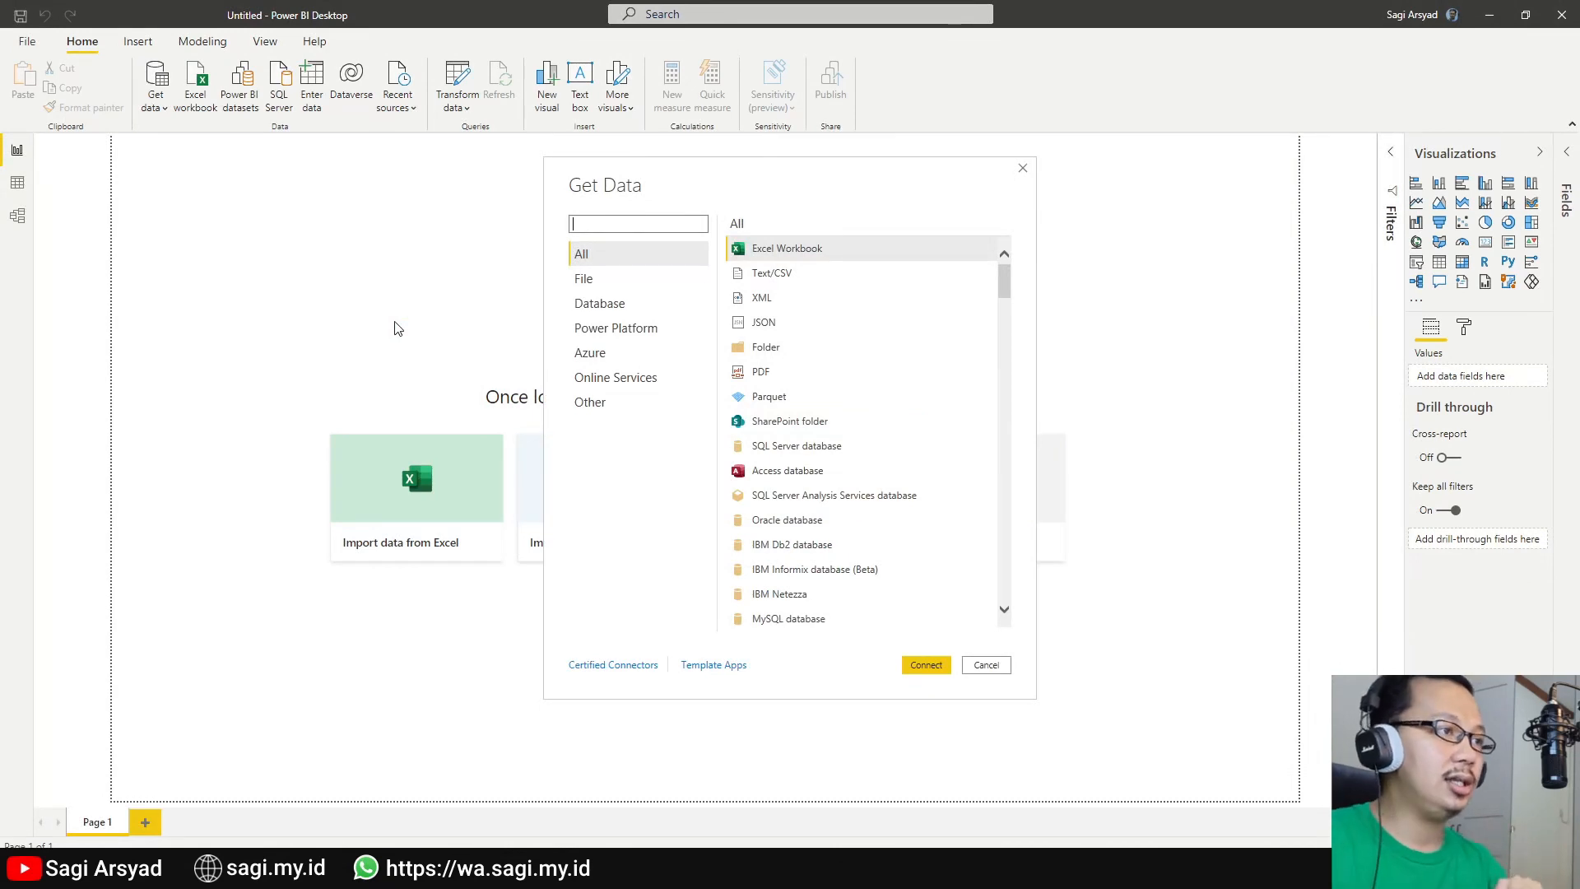
left_click(632, 402)
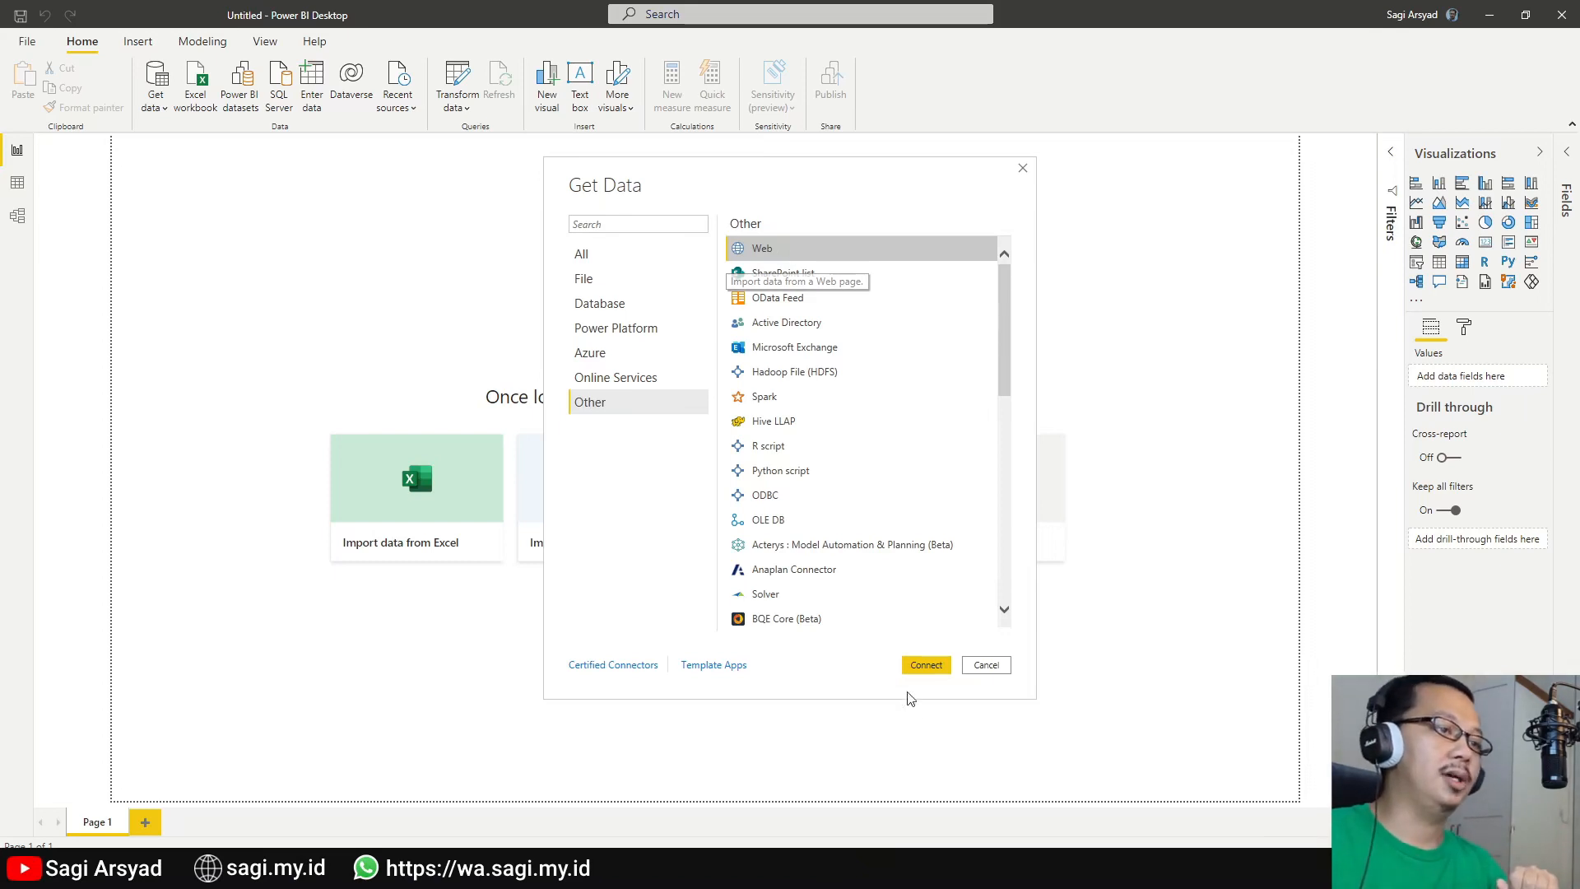
left_click(933, 668)
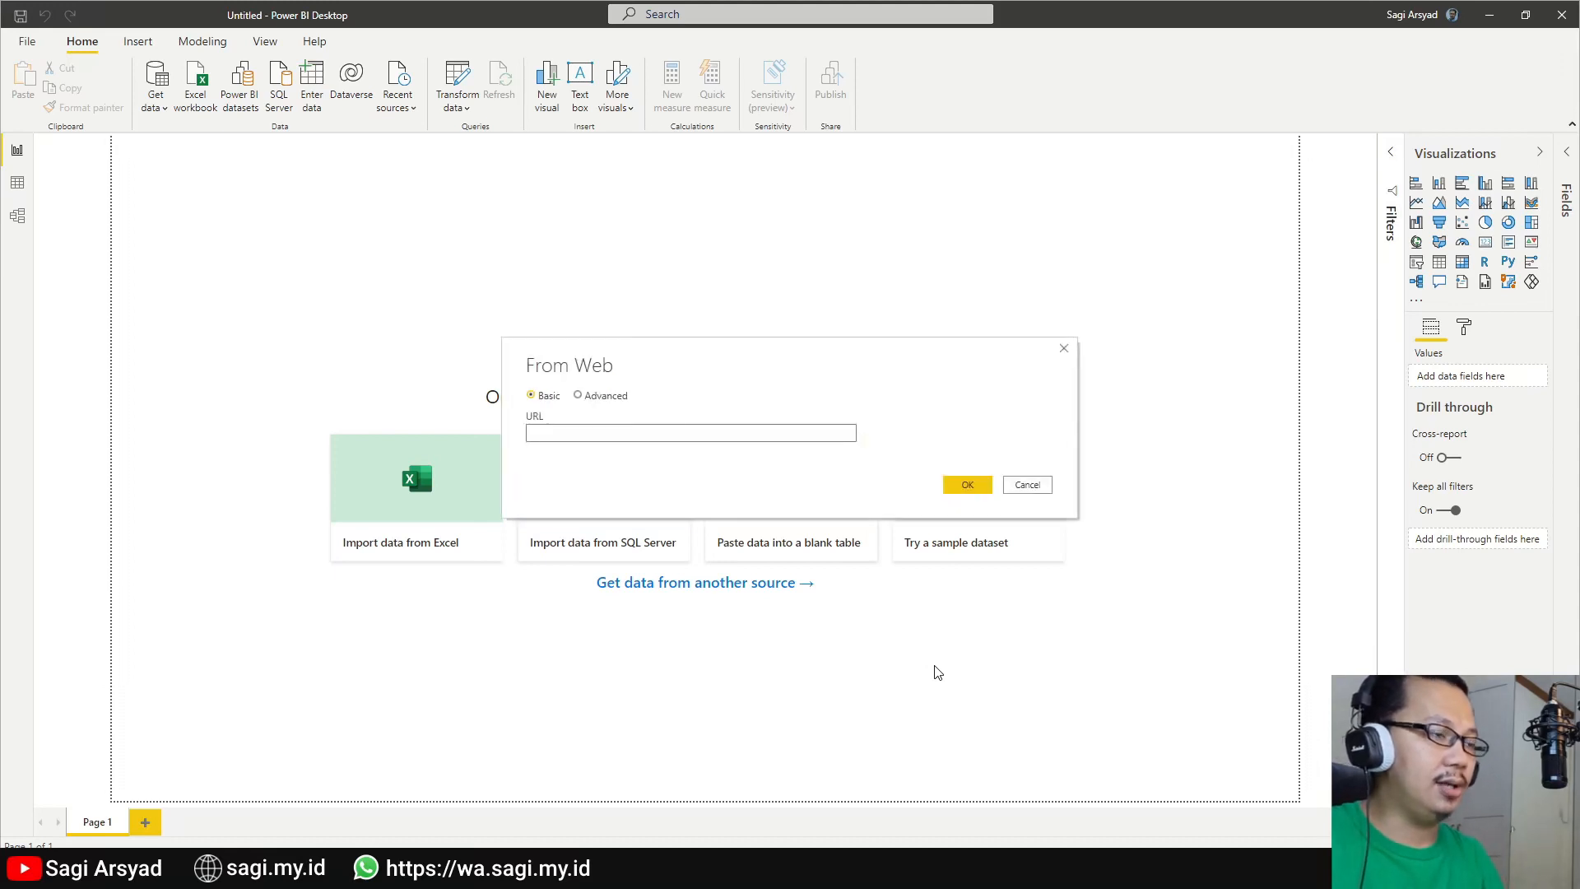
Switch back to the dataset page in Chrome and copy the download link of the 2020 CSV file.
key("alt+Tab")
key("alt+Tab")
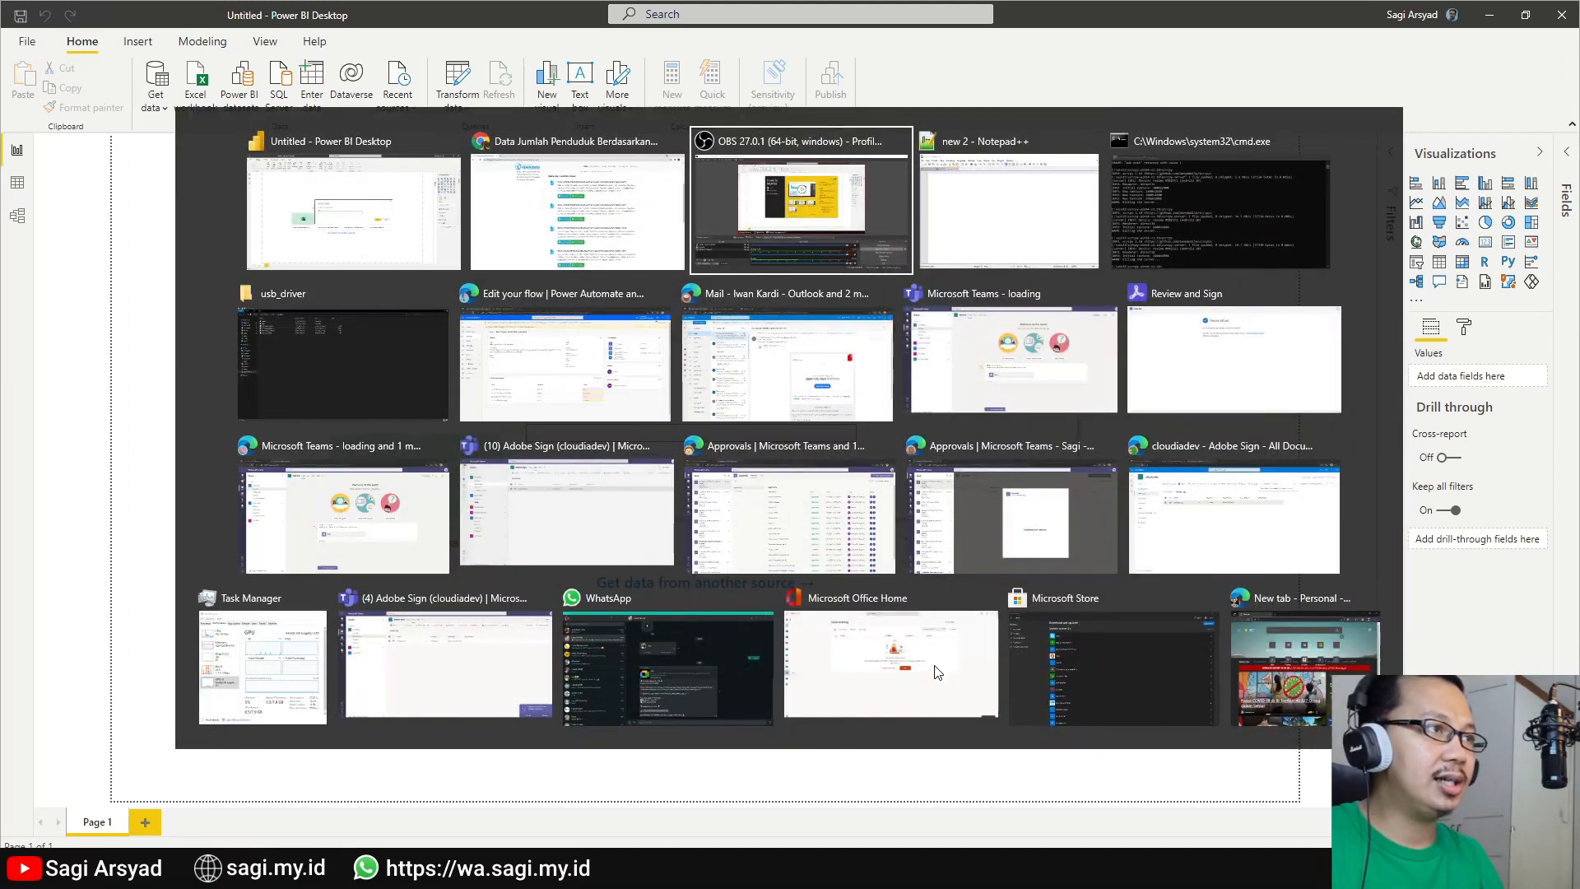
key("alt+shift+Tab")
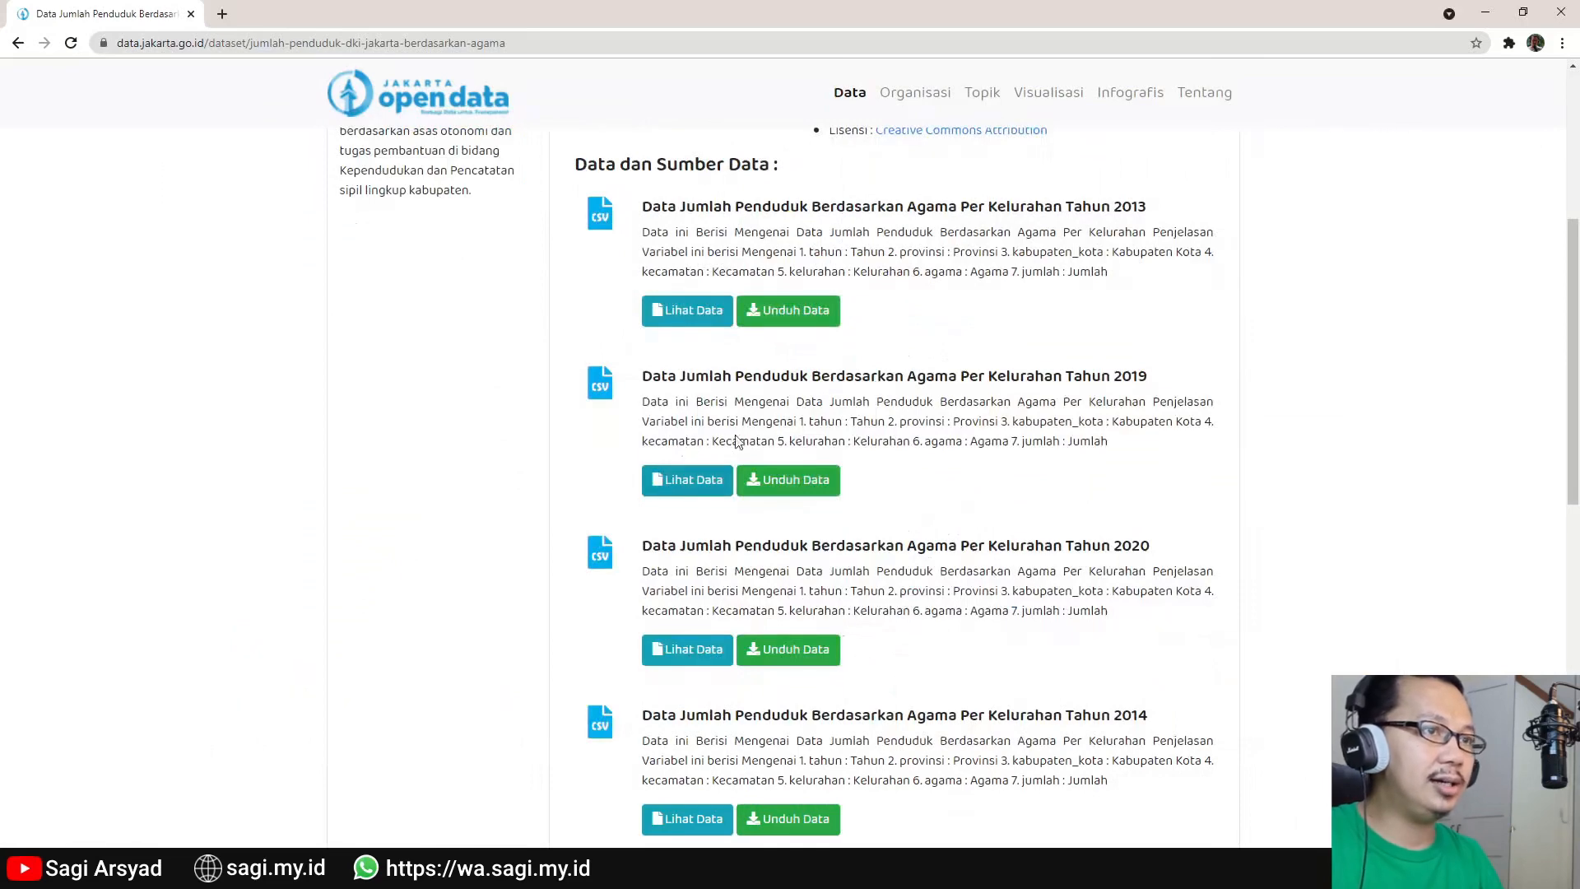
scroll(733, 639, "down", 3)
scroll(735, 639, "up", 3)
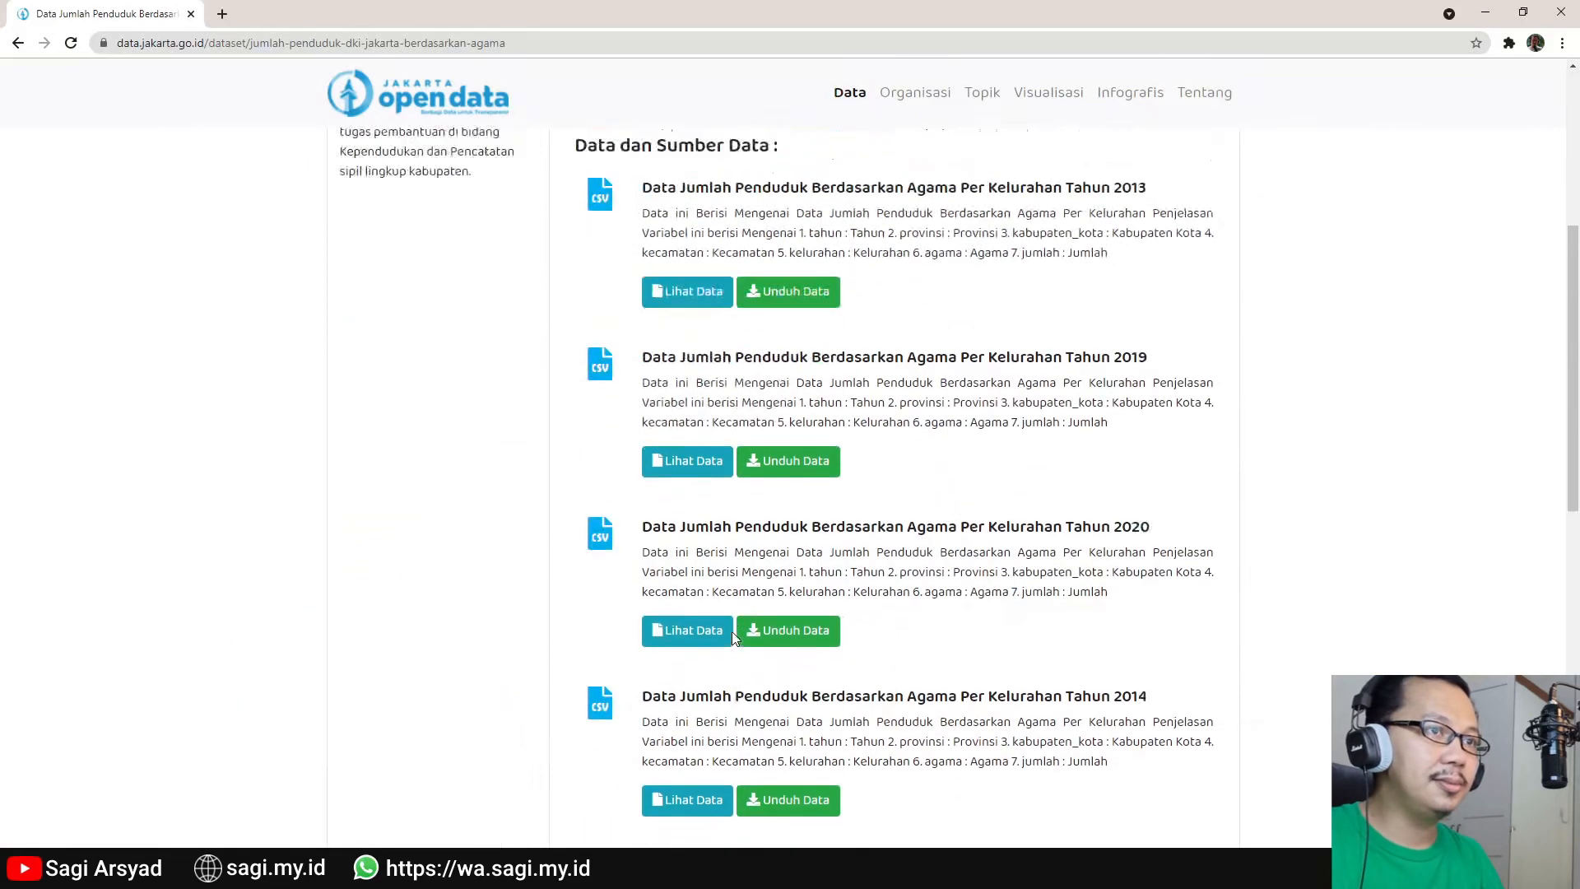
scroll(733, 632, "up", 2)
scroll(732, 630, "down", 4)
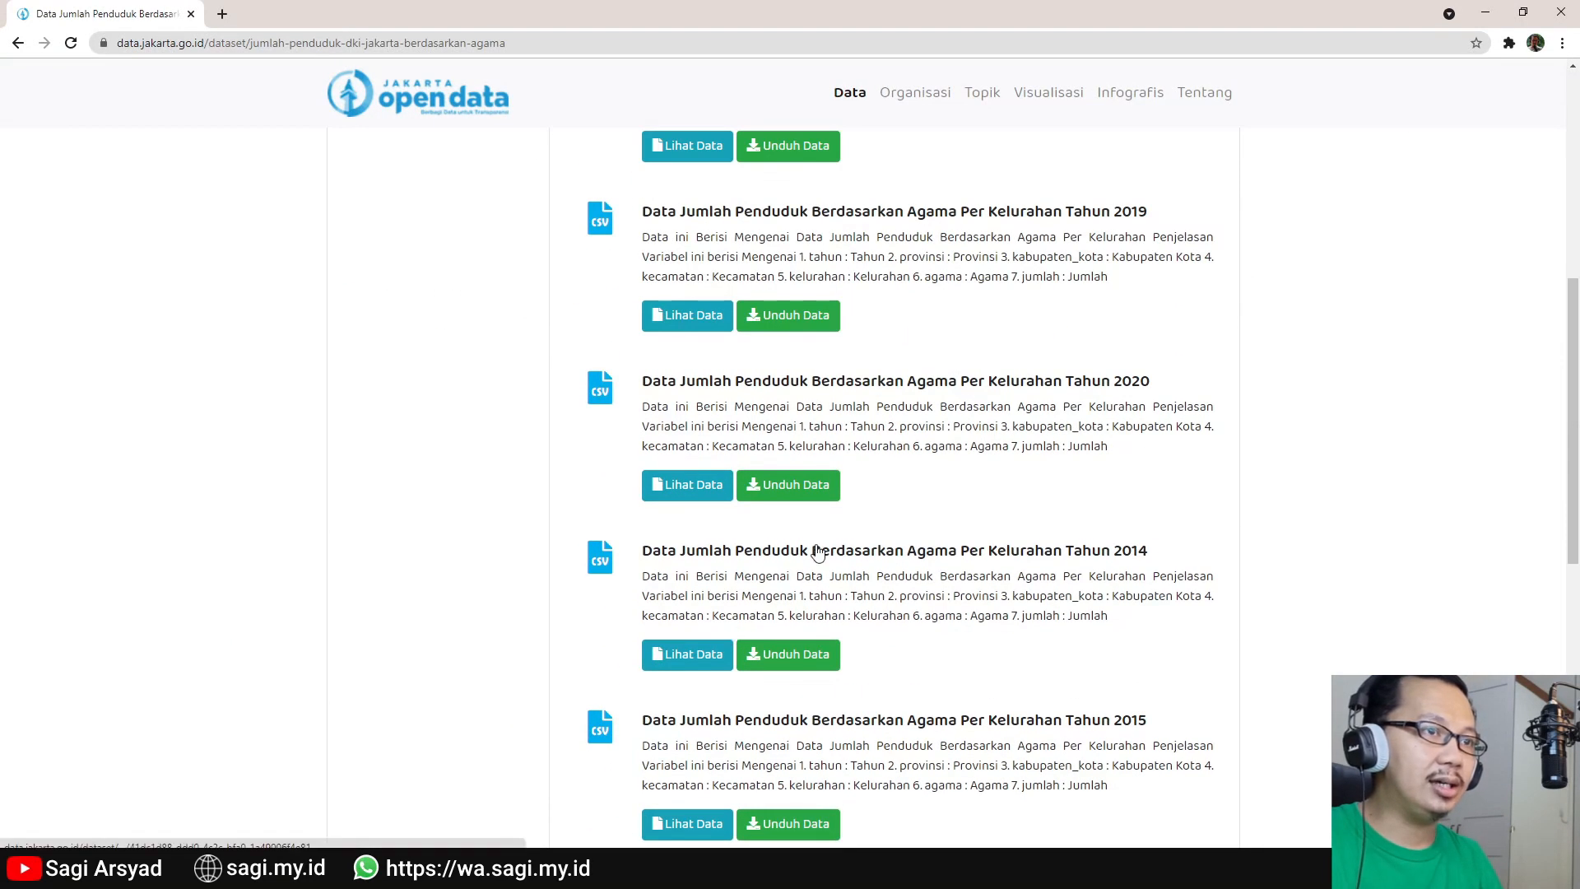
scroll(817, 551, "down", 2)
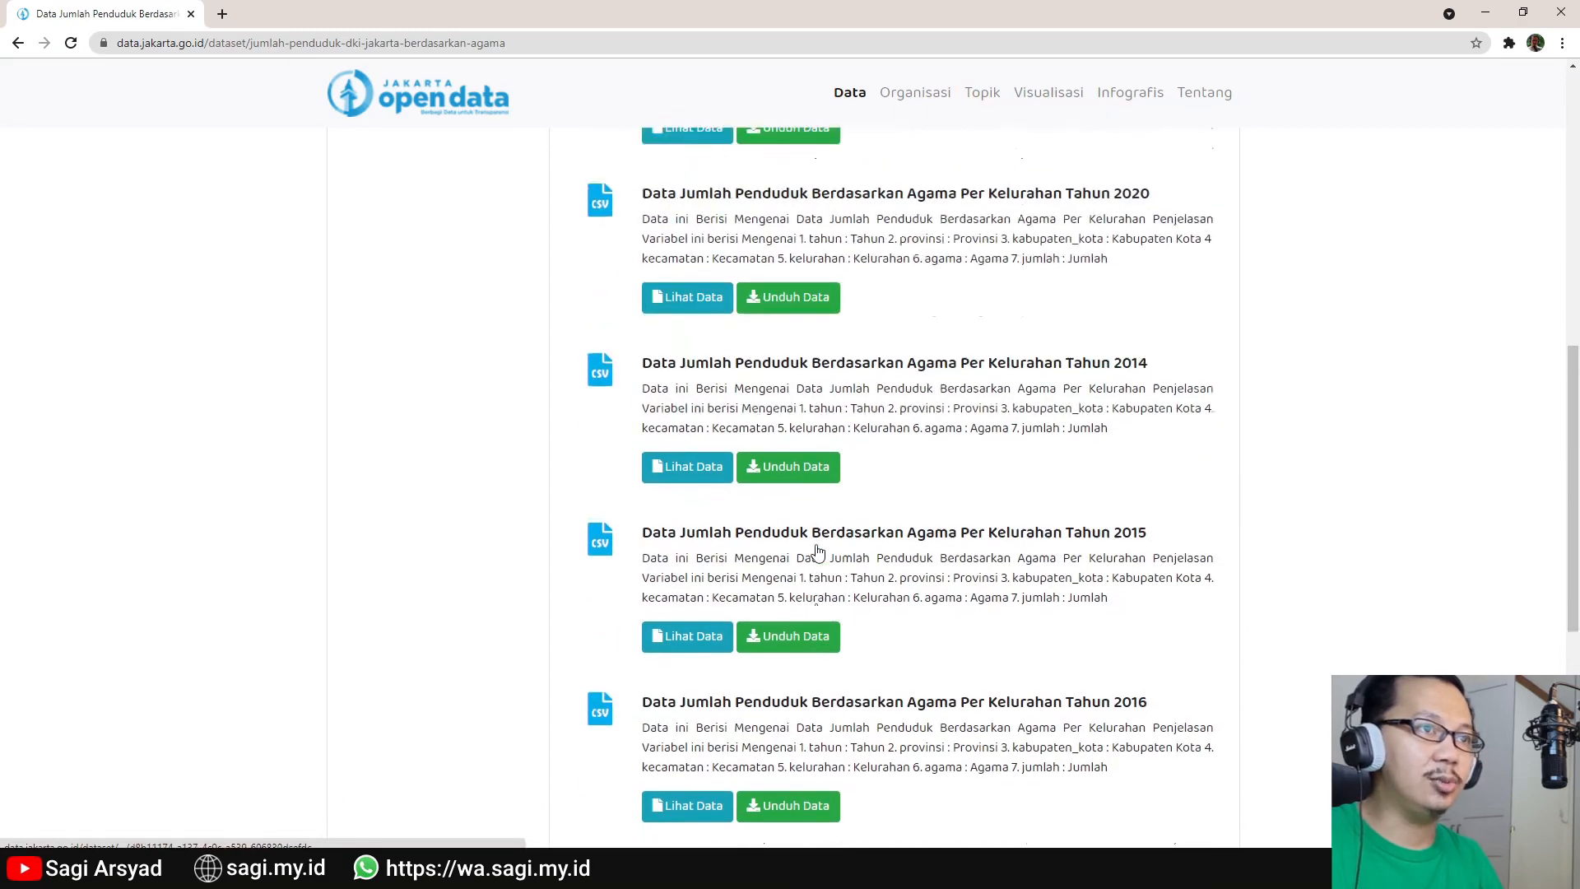
scroll(817, 551, "up", 1)
right_click(786, 400)
left_click(868, 520)
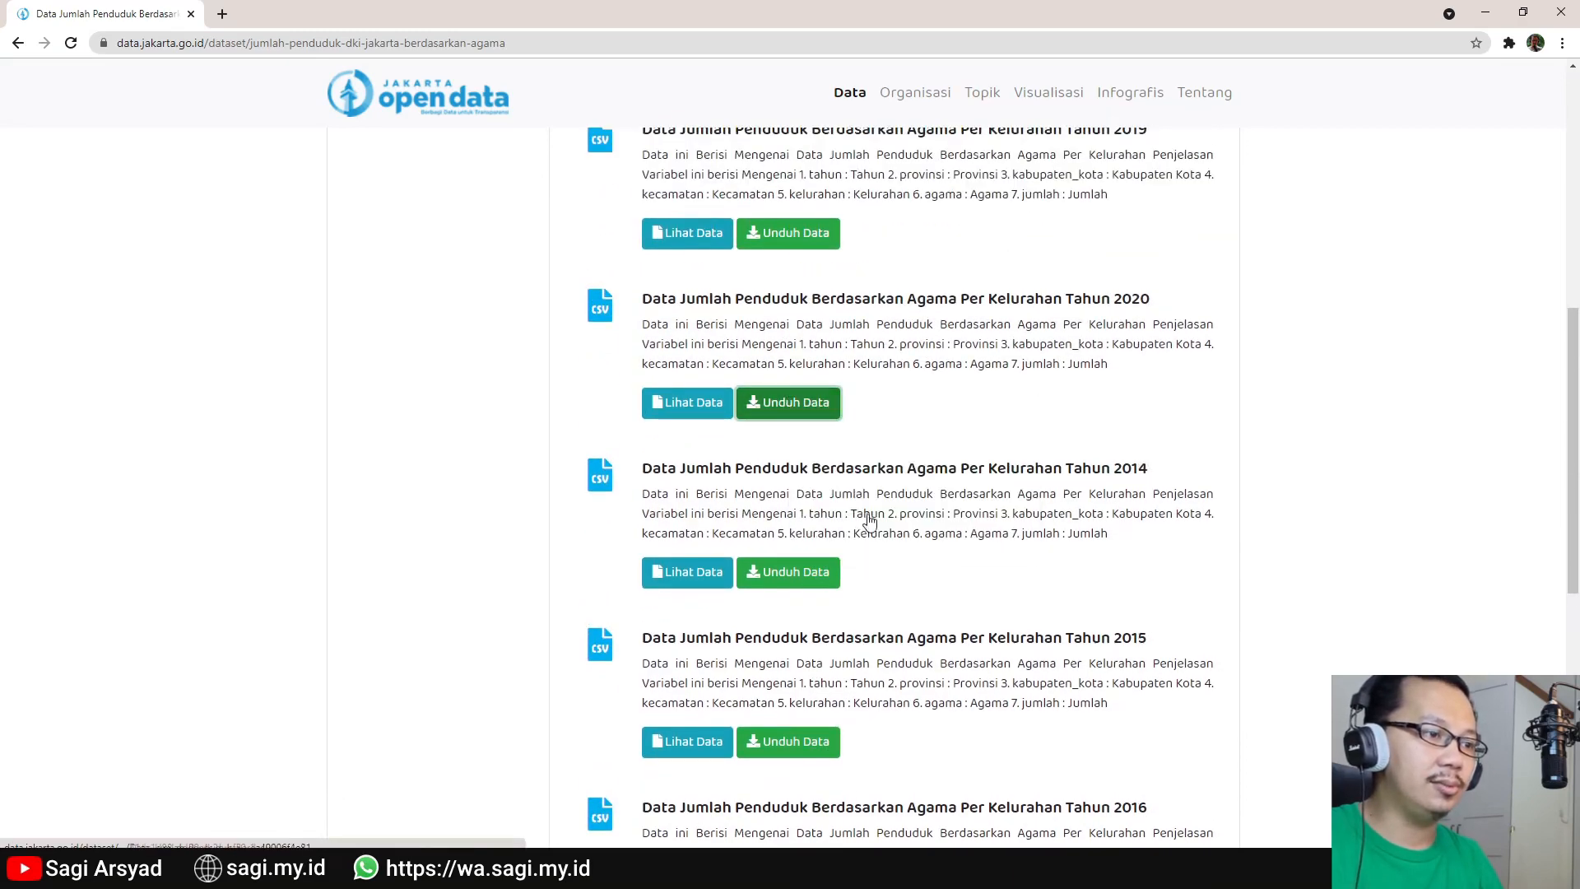
In Power BI Desktop, enter the copied link as the web URL, connect with anonymous access and load the table.
key("alt+Tab")
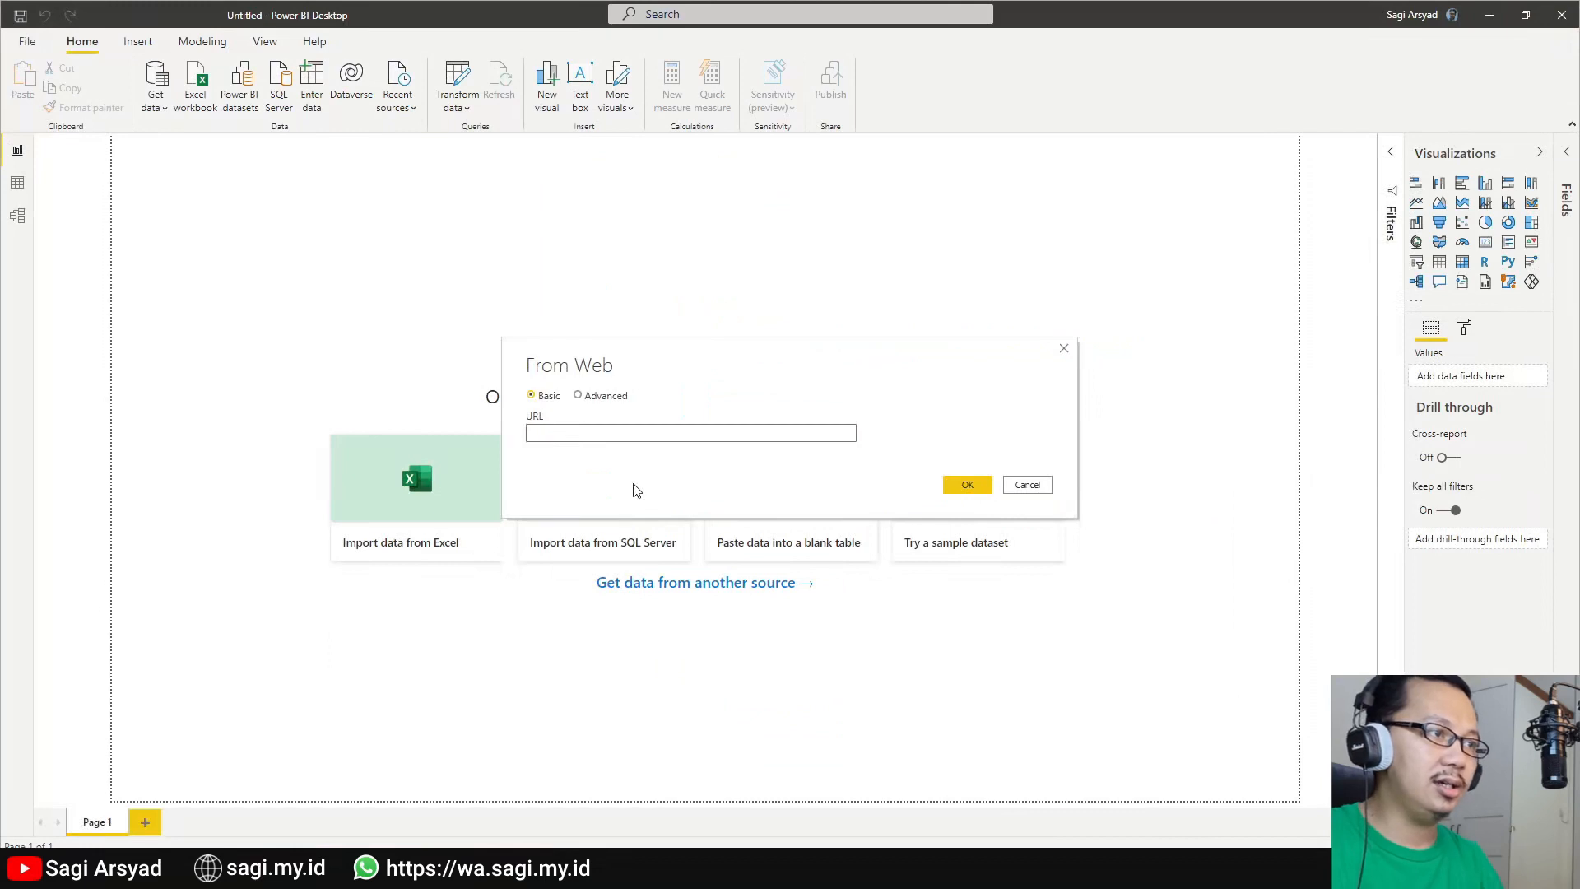
key("ctrl+v")
left_click(964, 485)
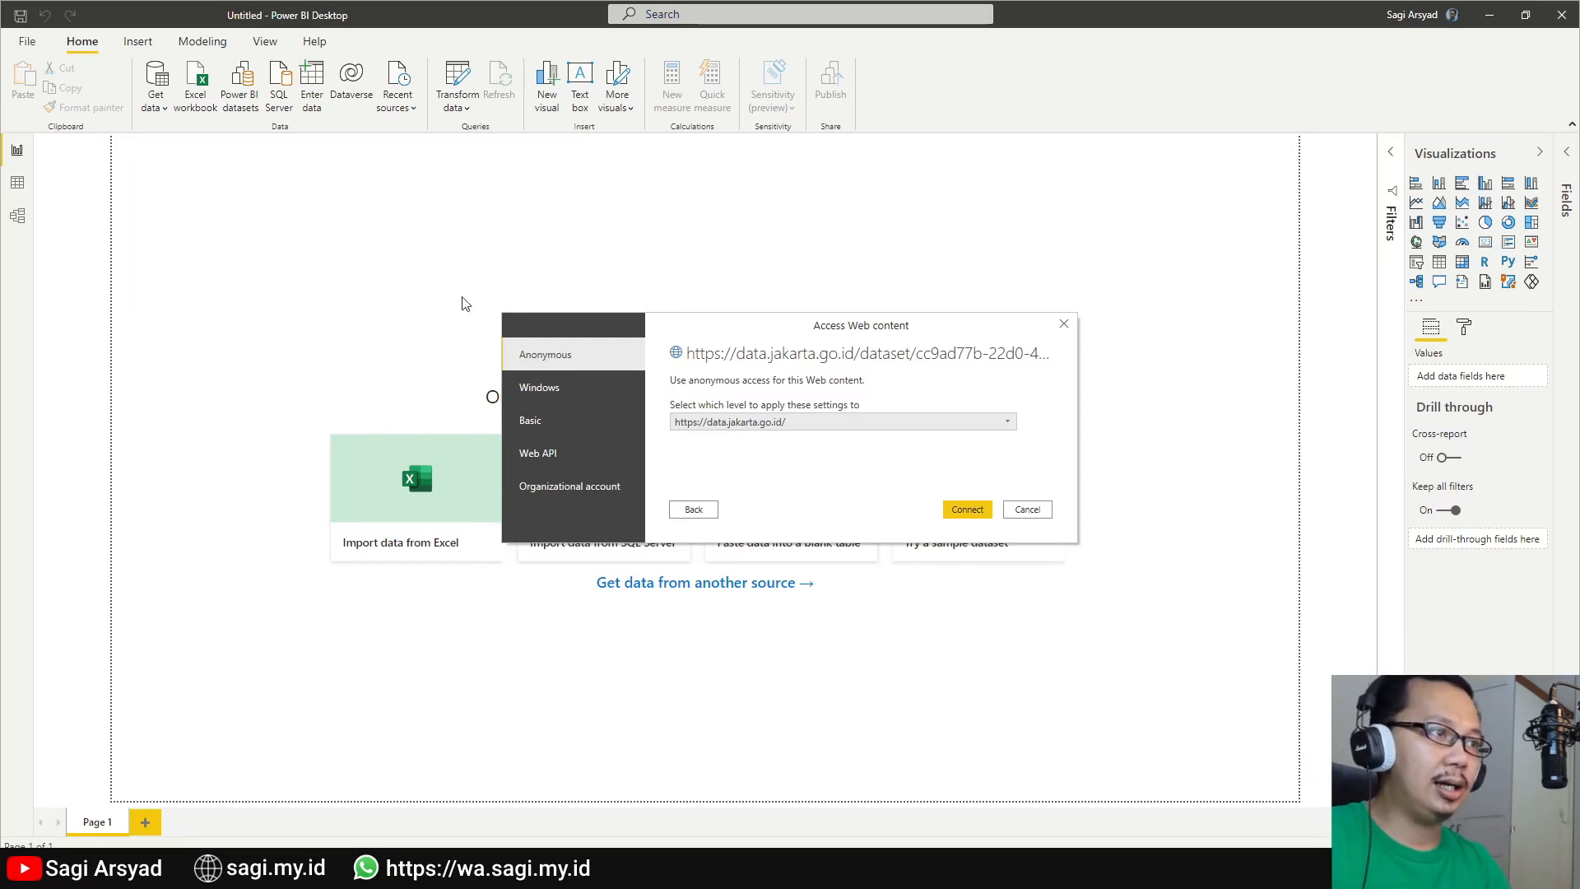
left_click(969, 516)
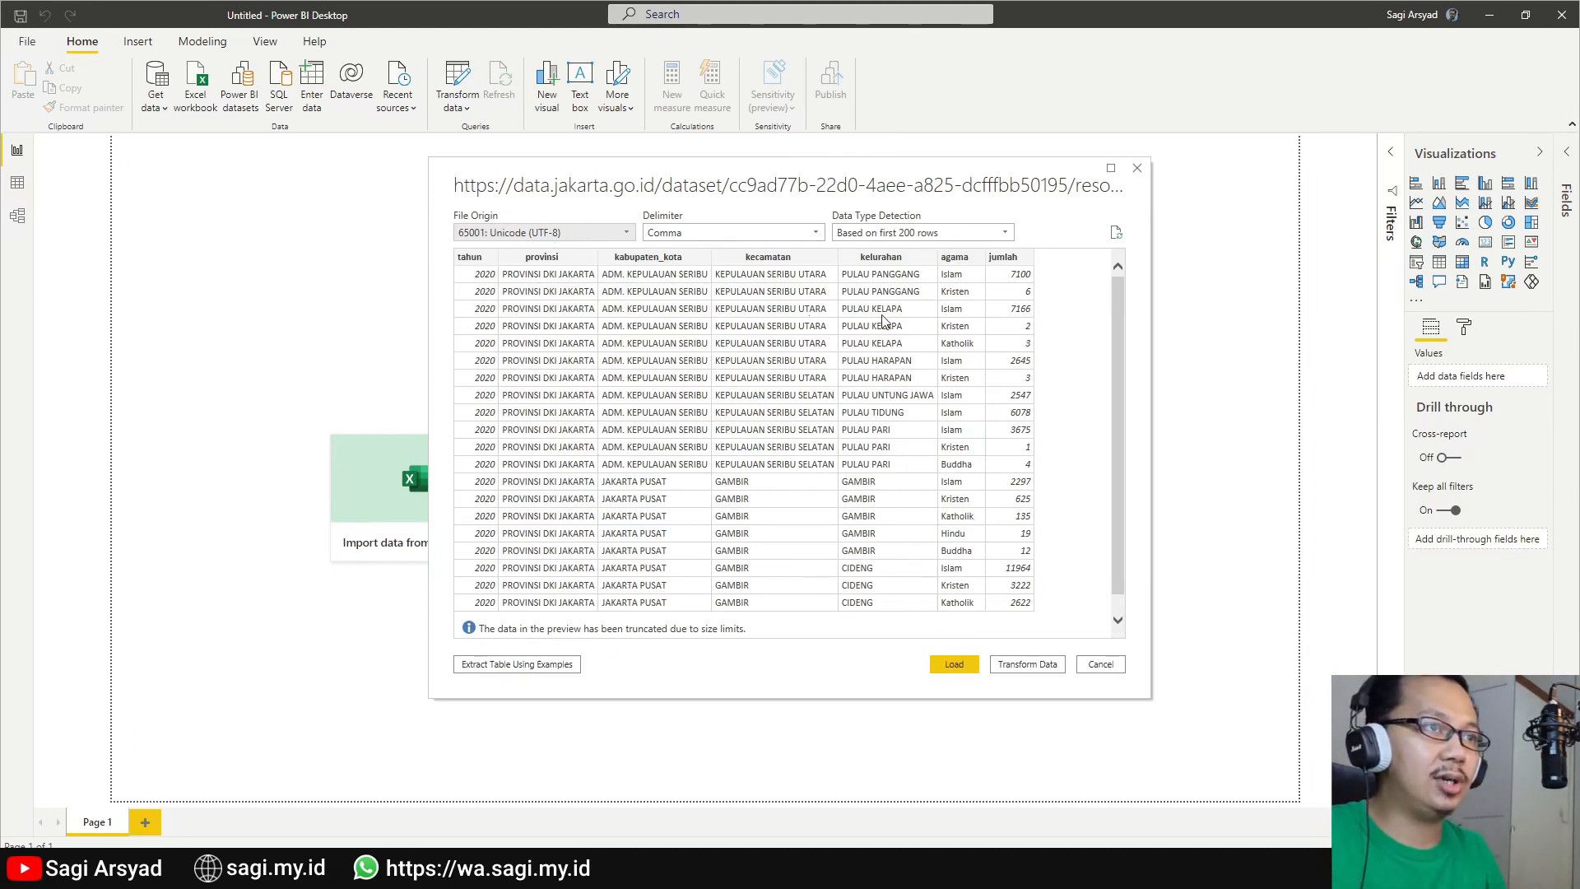
left_click(974, 665)
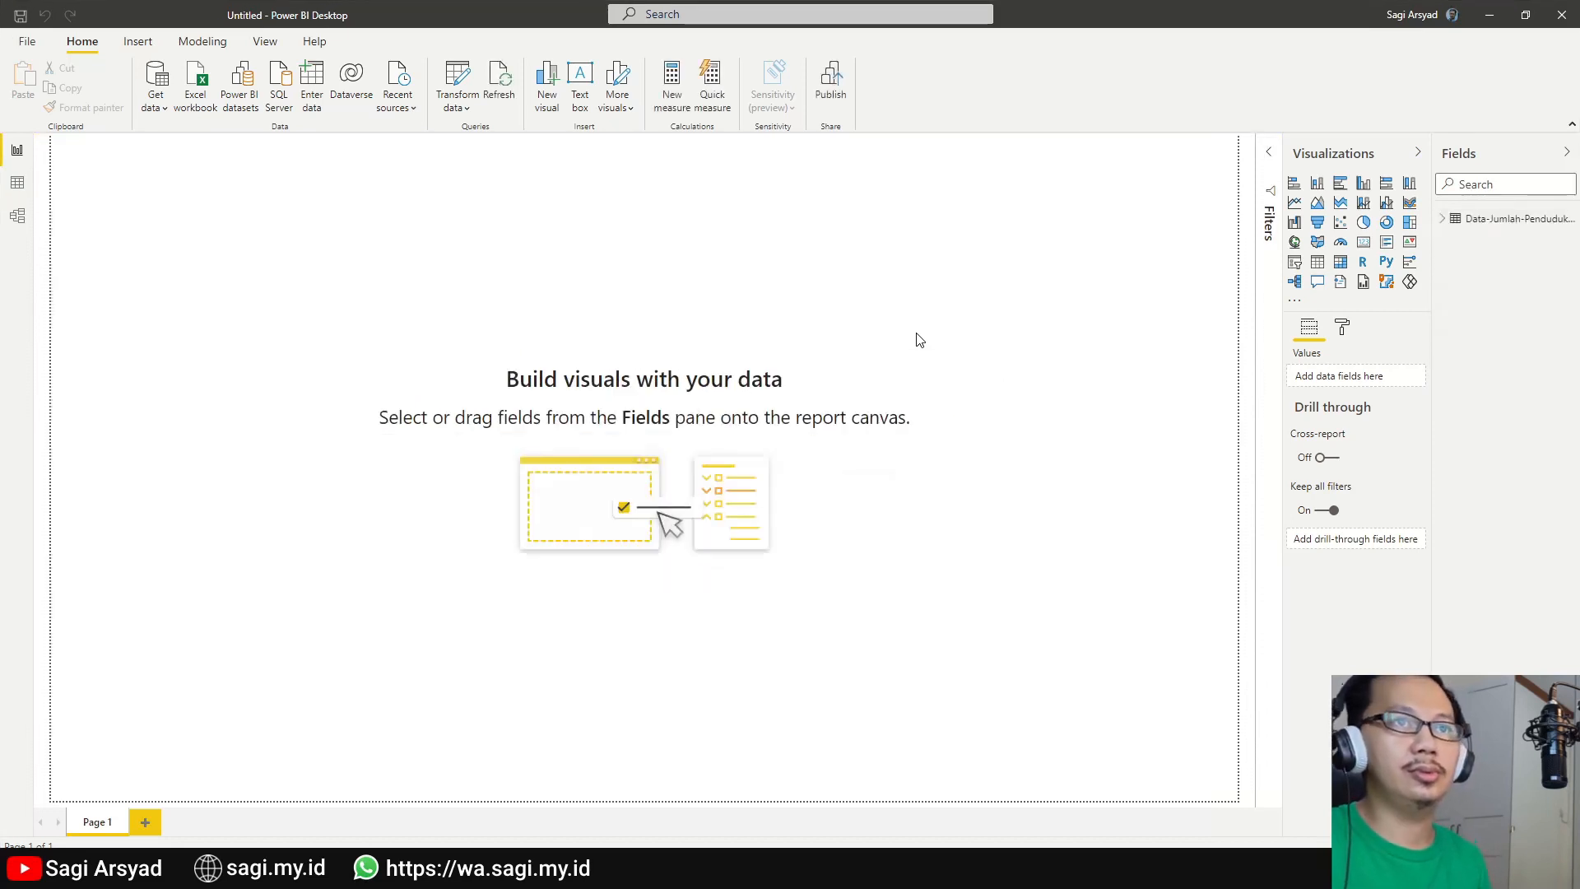
Examine the loaded table's fields and rows in Data view, including the jumlah column's properties.
left_click(1443, 220)
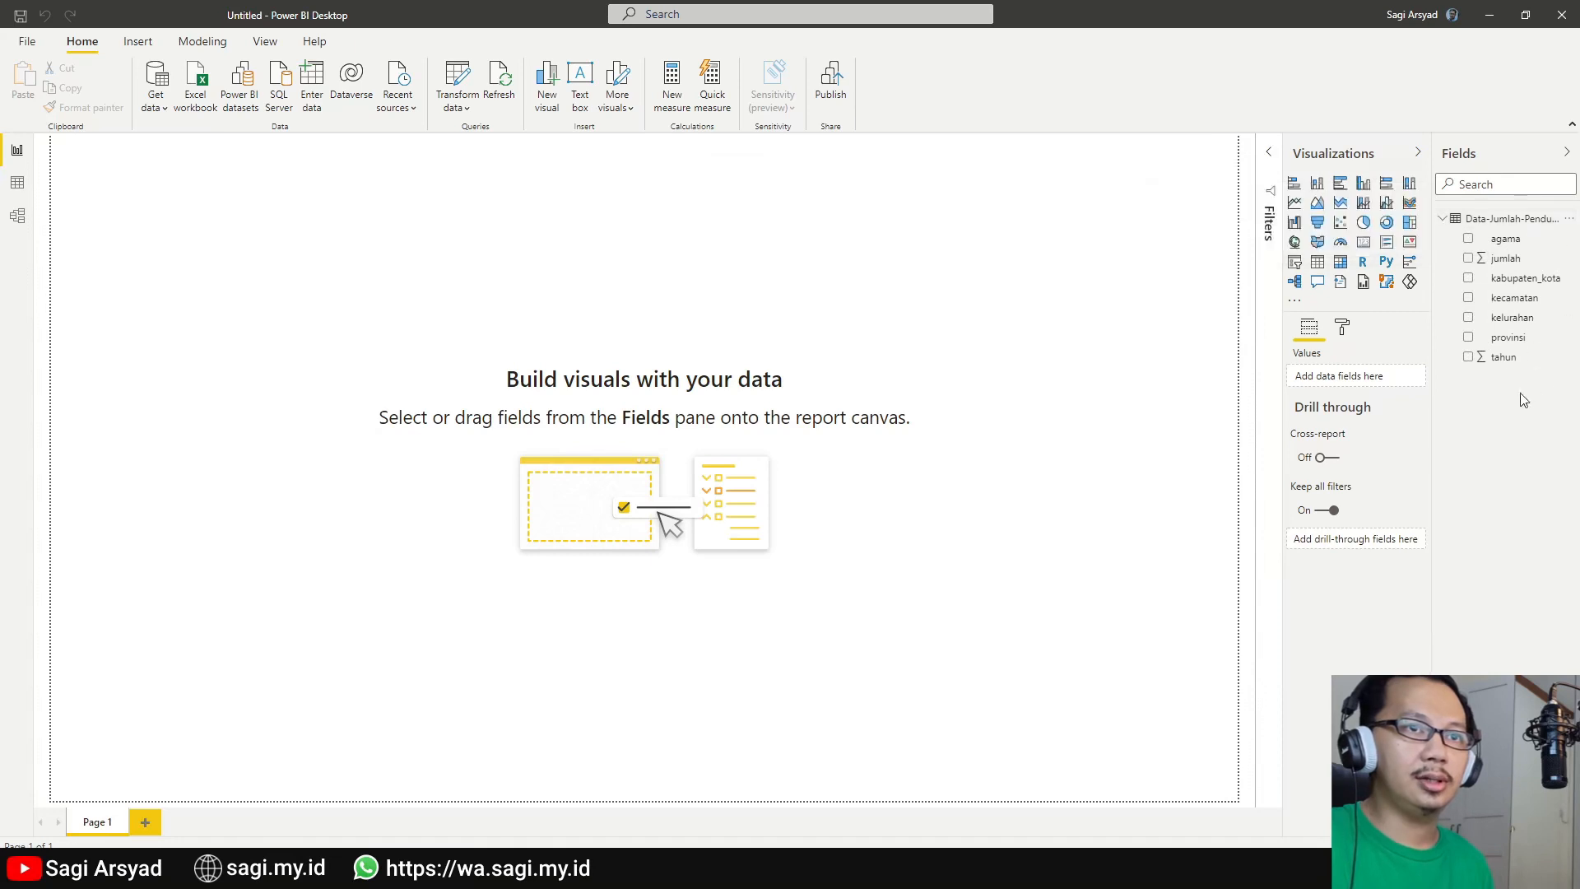
left_click(18, 182)
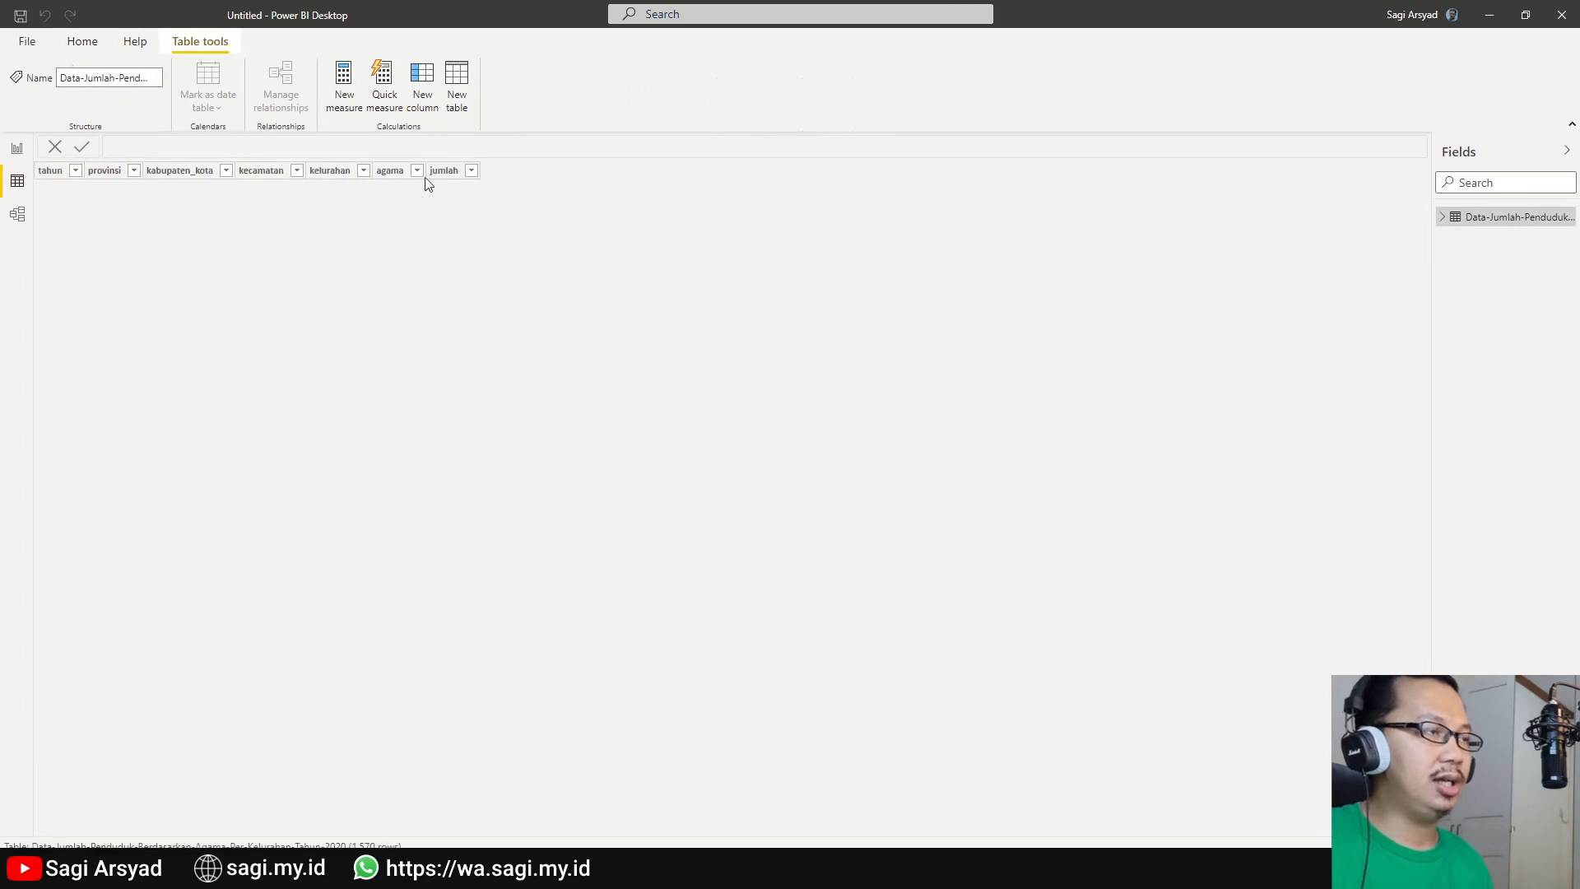
left_click(643, 172)
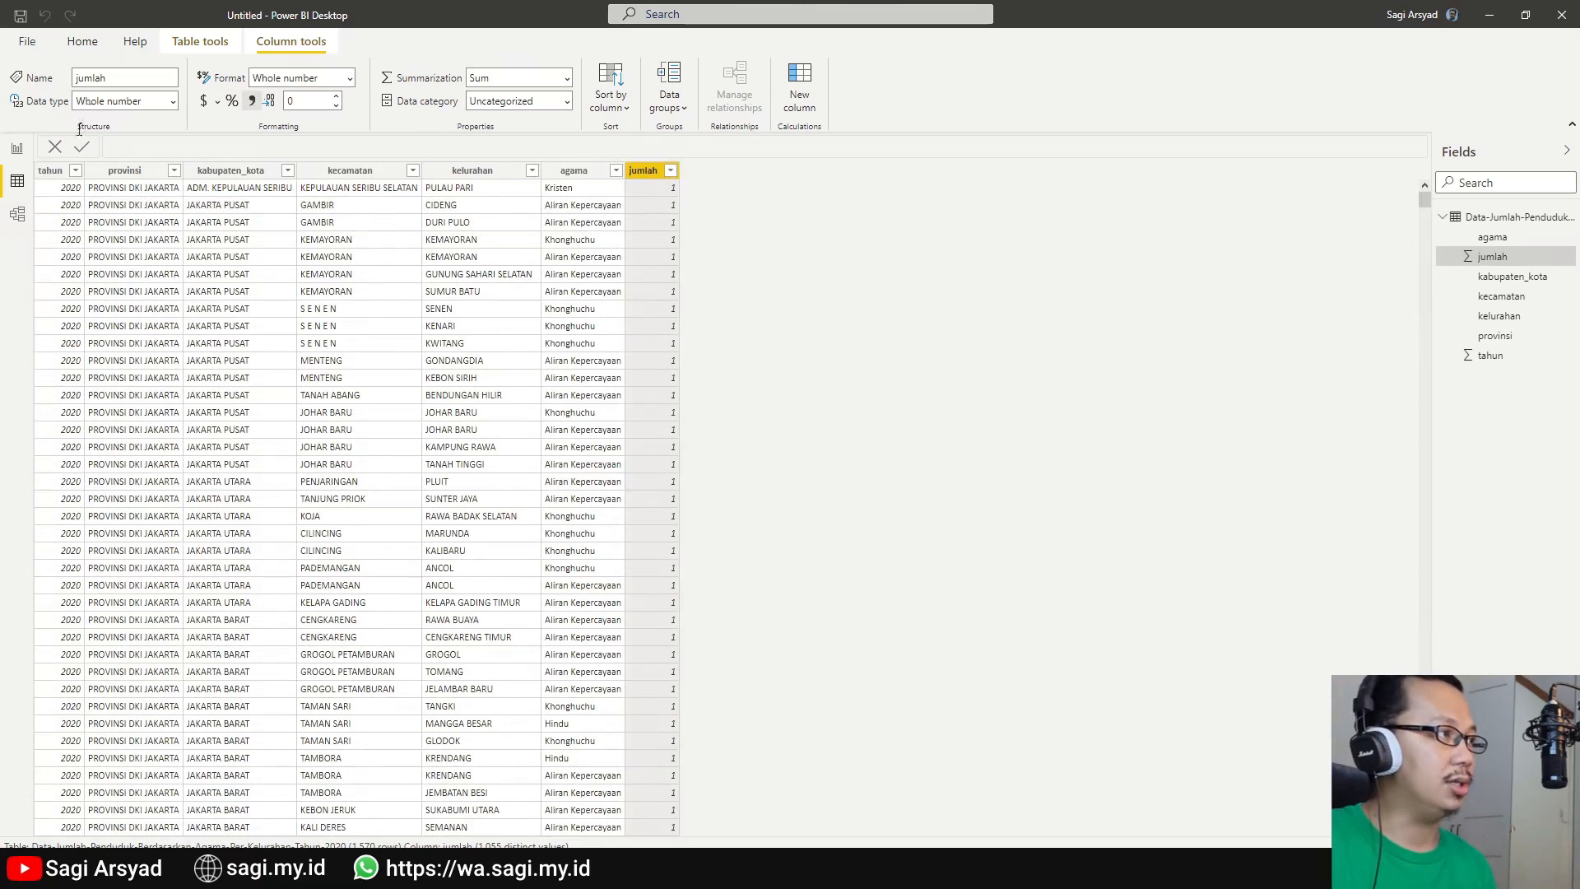
Set the tahun column's summarization to Don't summarize, check the field list in Report view and return to the table data.
left_click(55, 172)
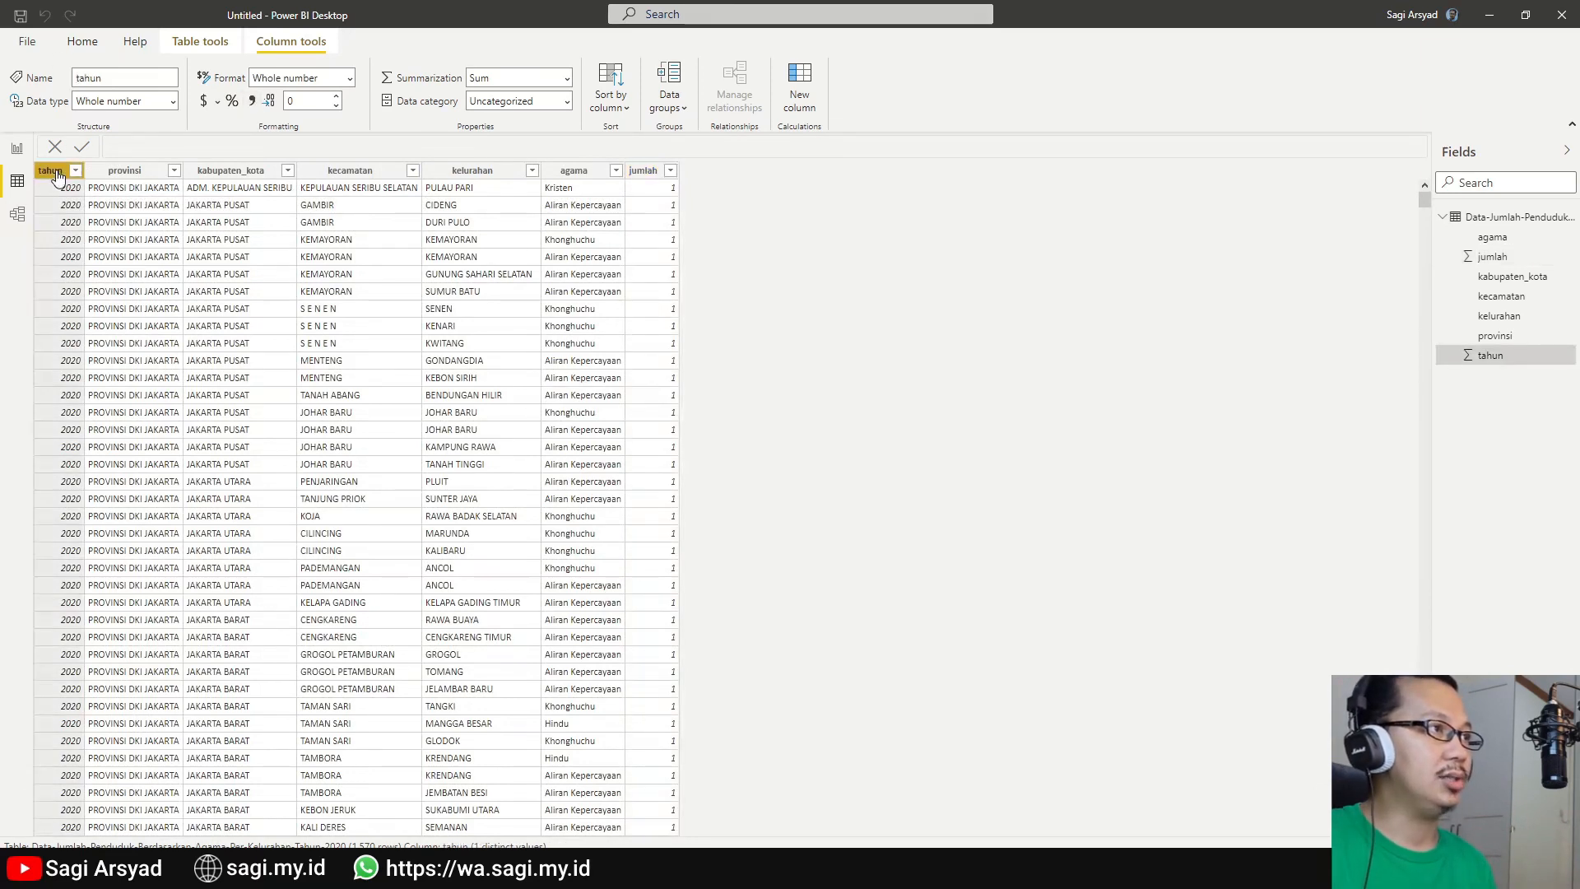
left_click(569, 79)
left_click(542, 109)
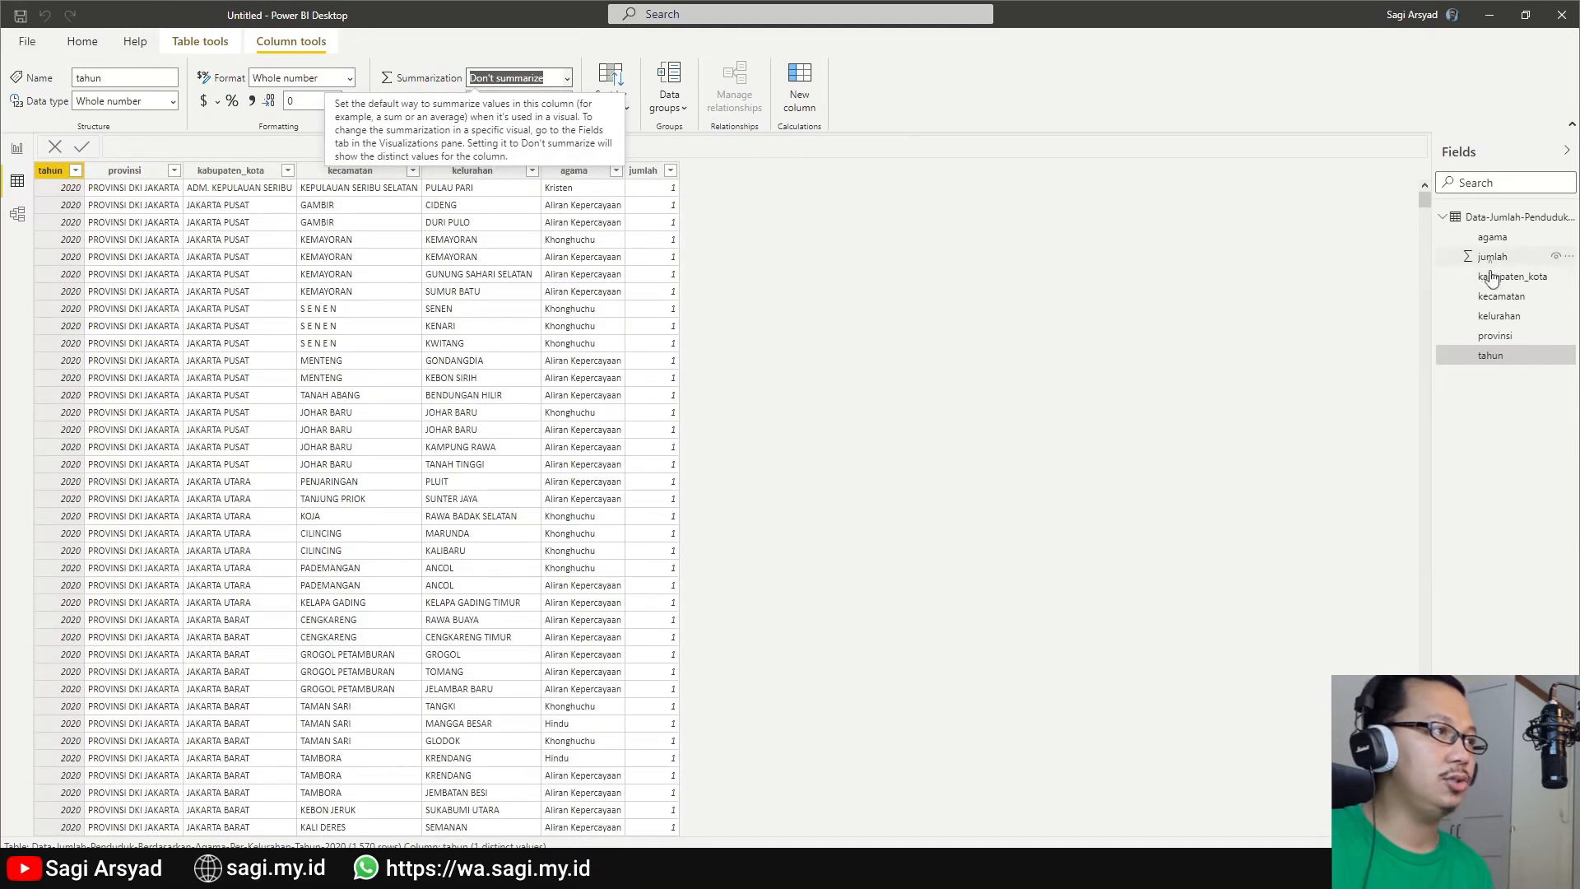
left_click(18, 148)
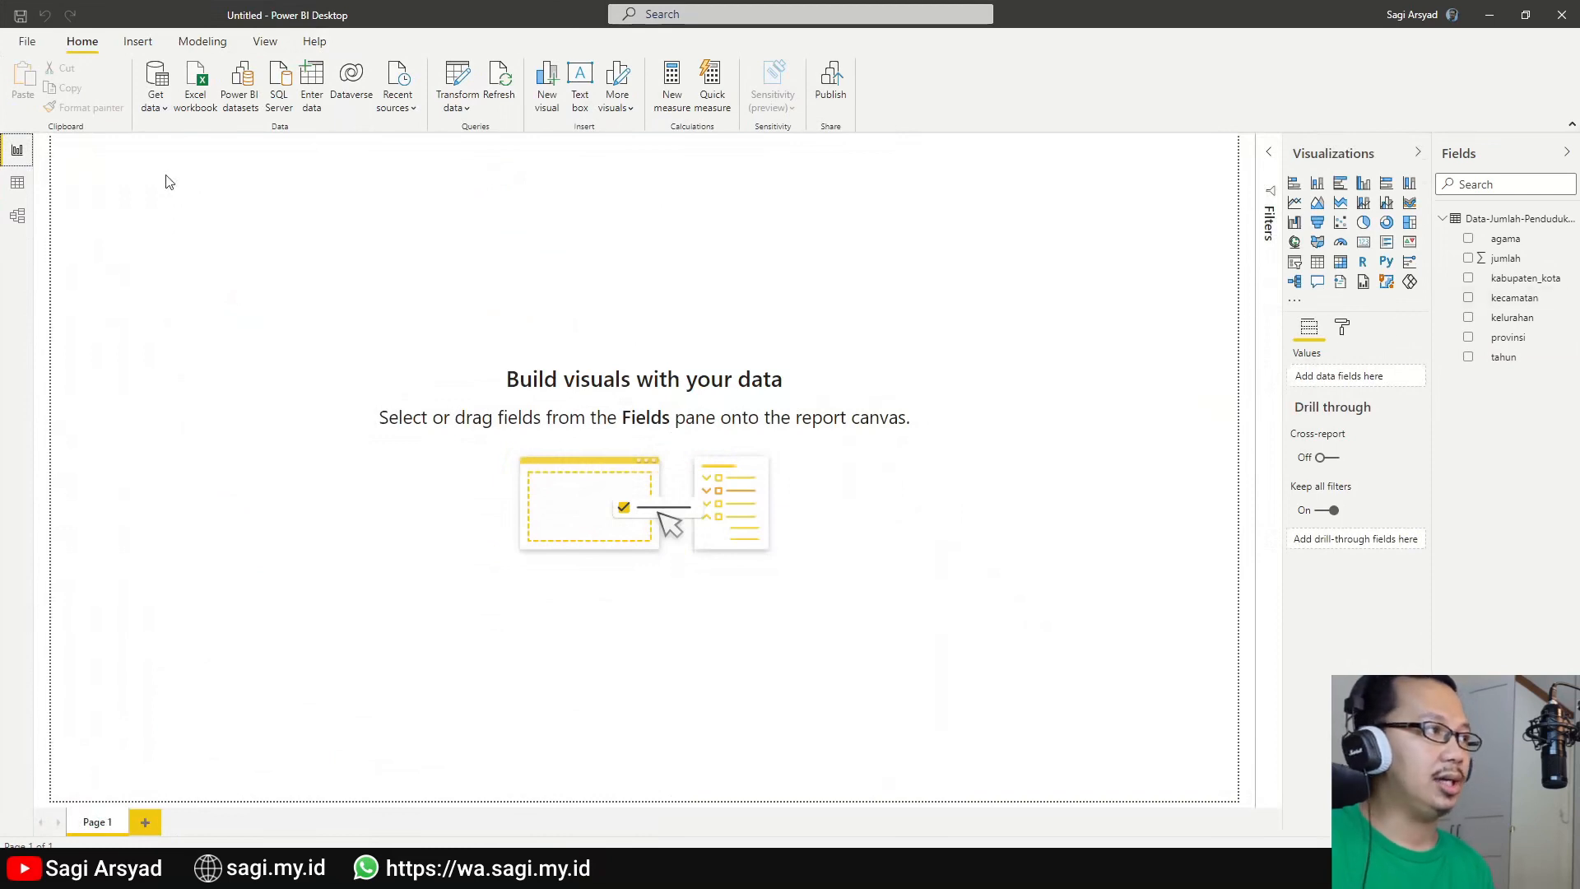
left_click(20, 182)
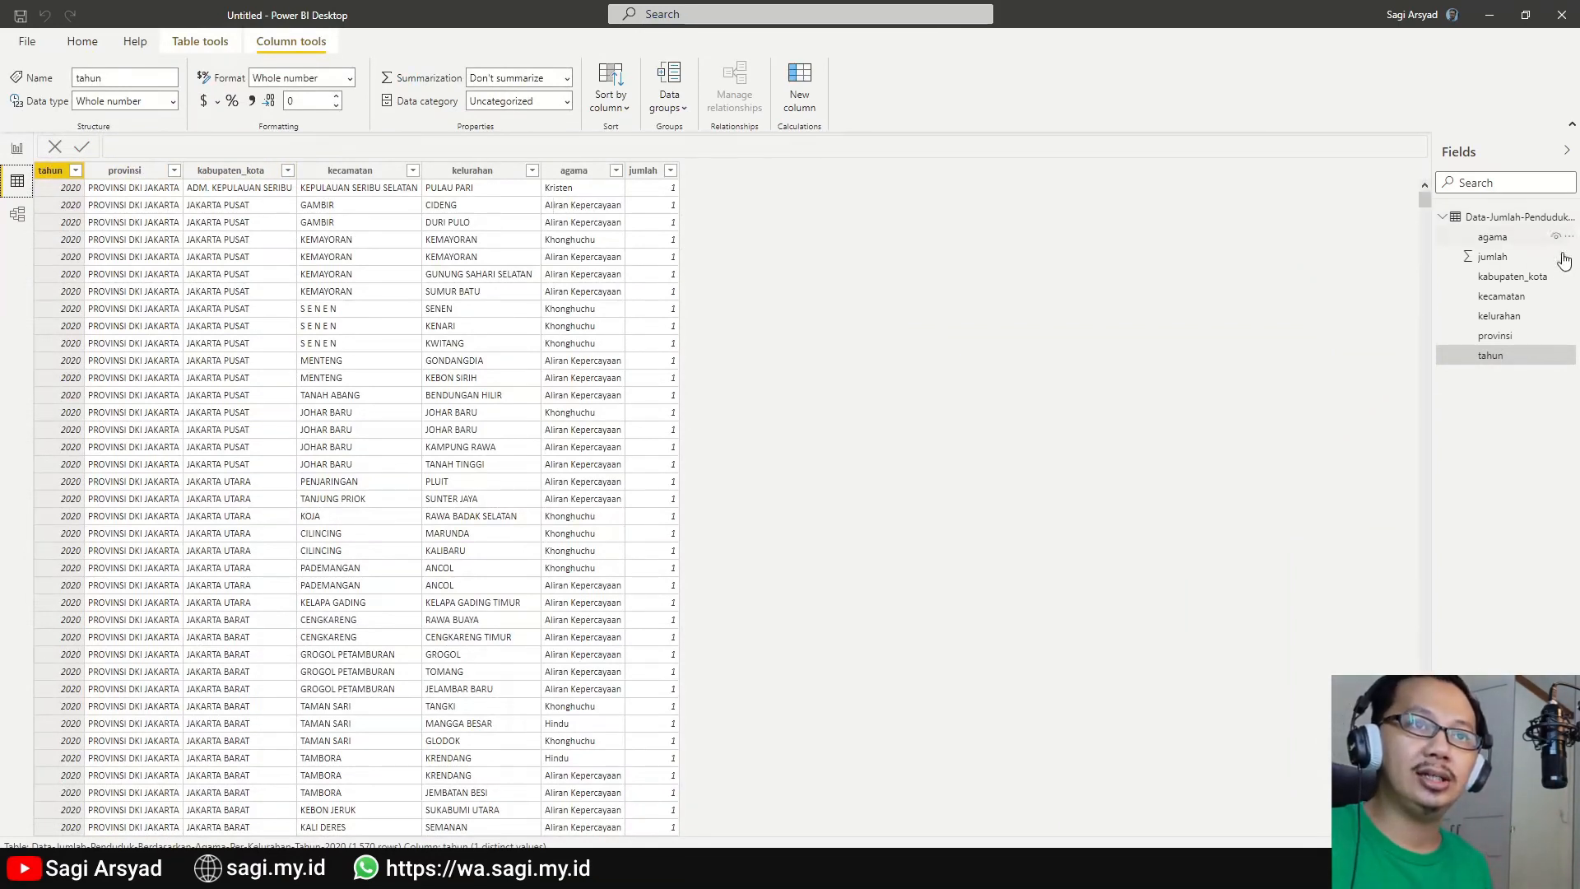
Create a hierarchy from the provinsi field and rename it Area Hierarchy.
left_click(1561, 341)
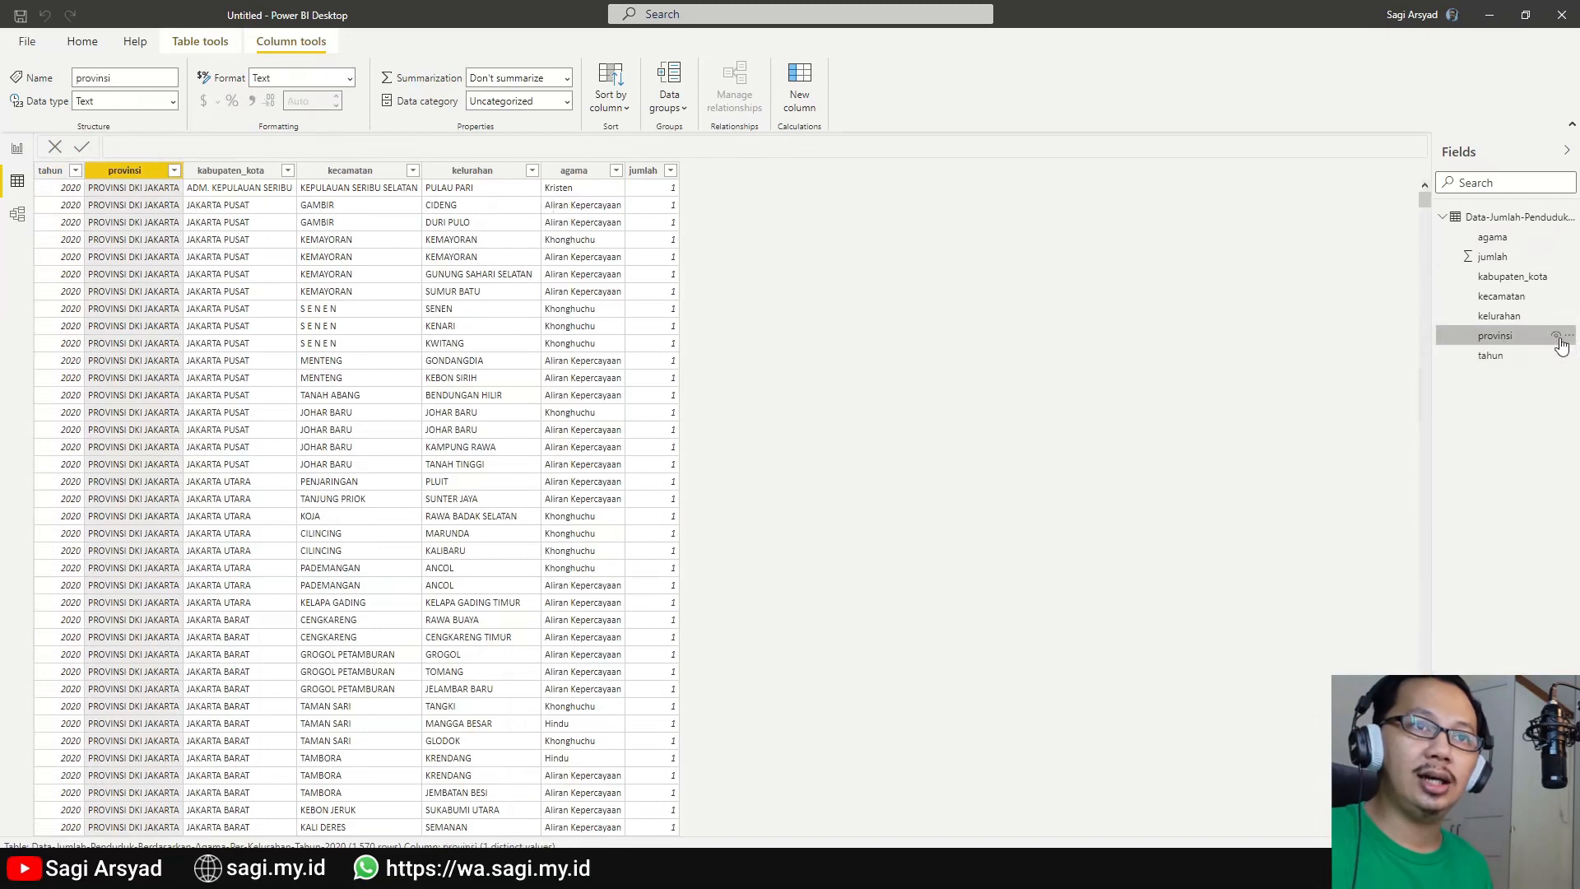
left_click(1567, 336)
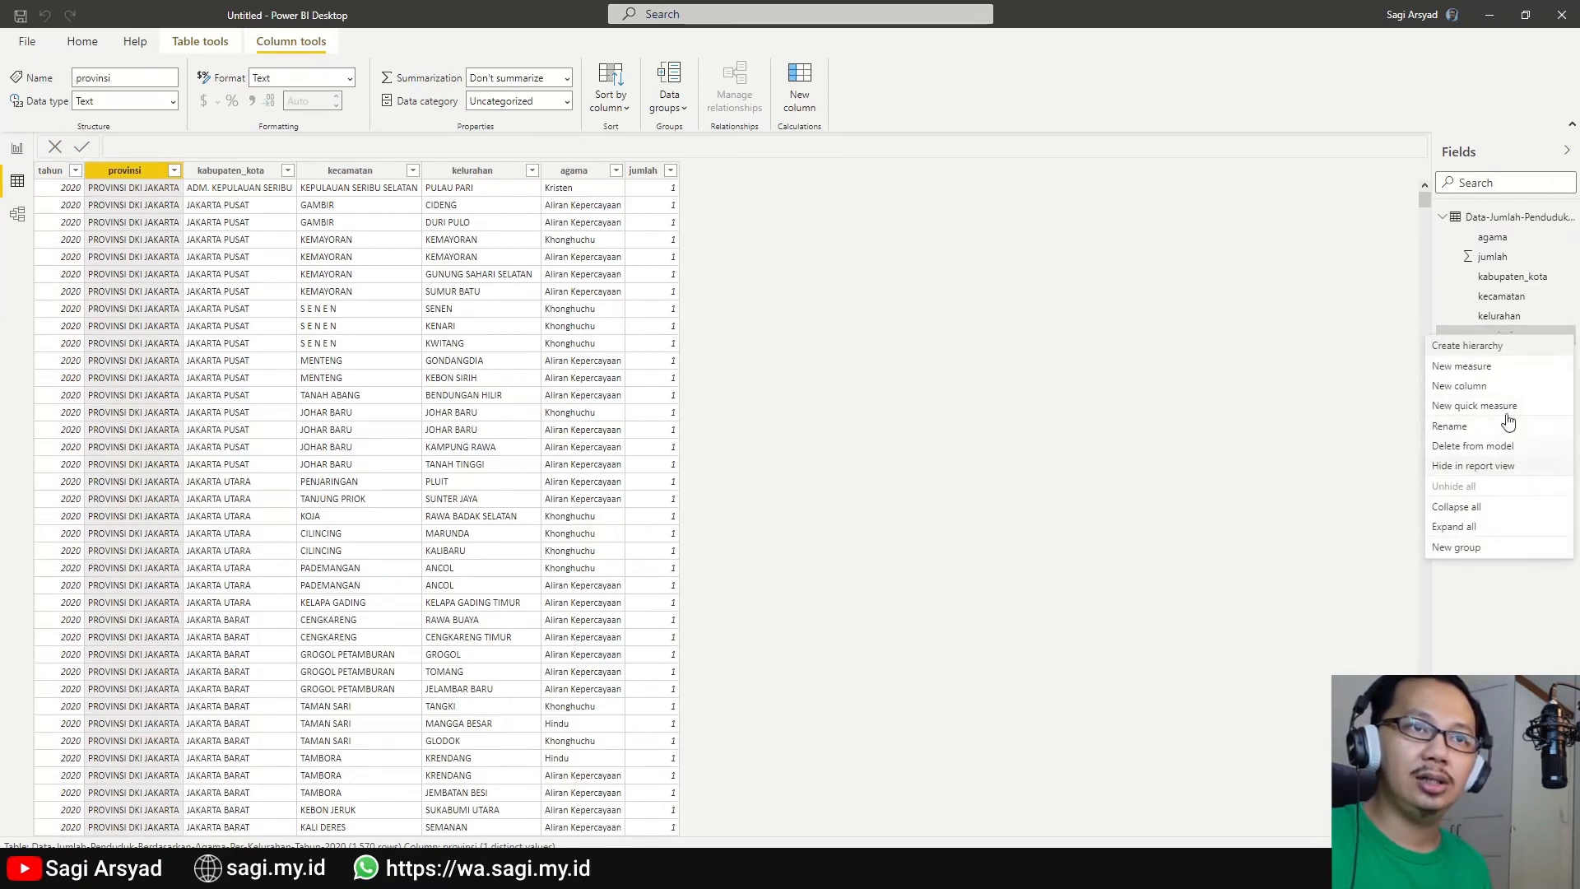
left_click(1191, 429)
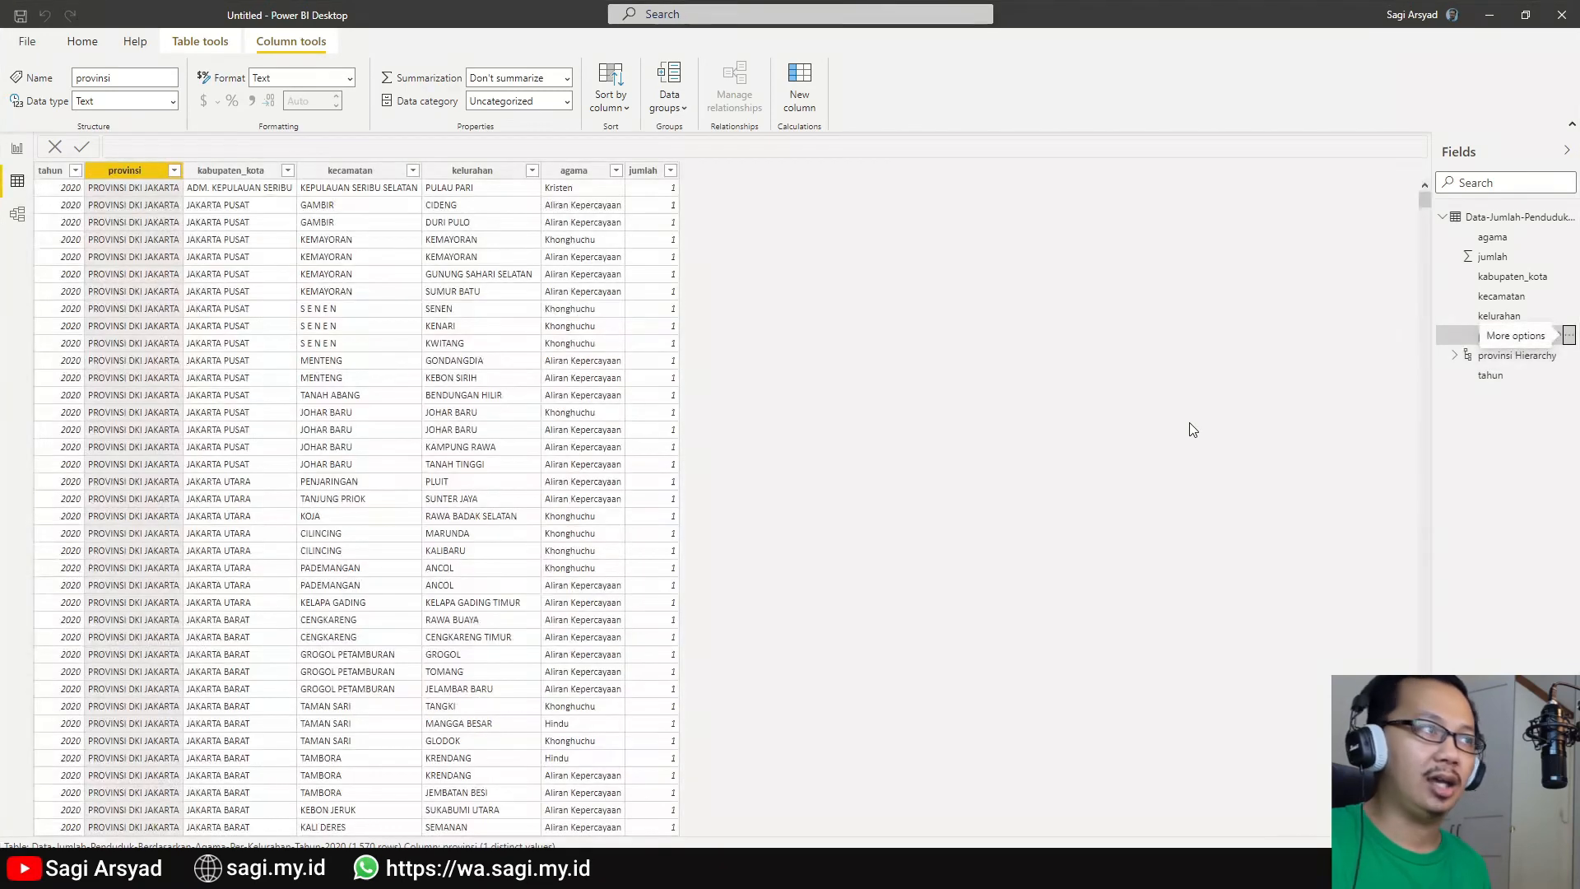
double_click(1514, 356)
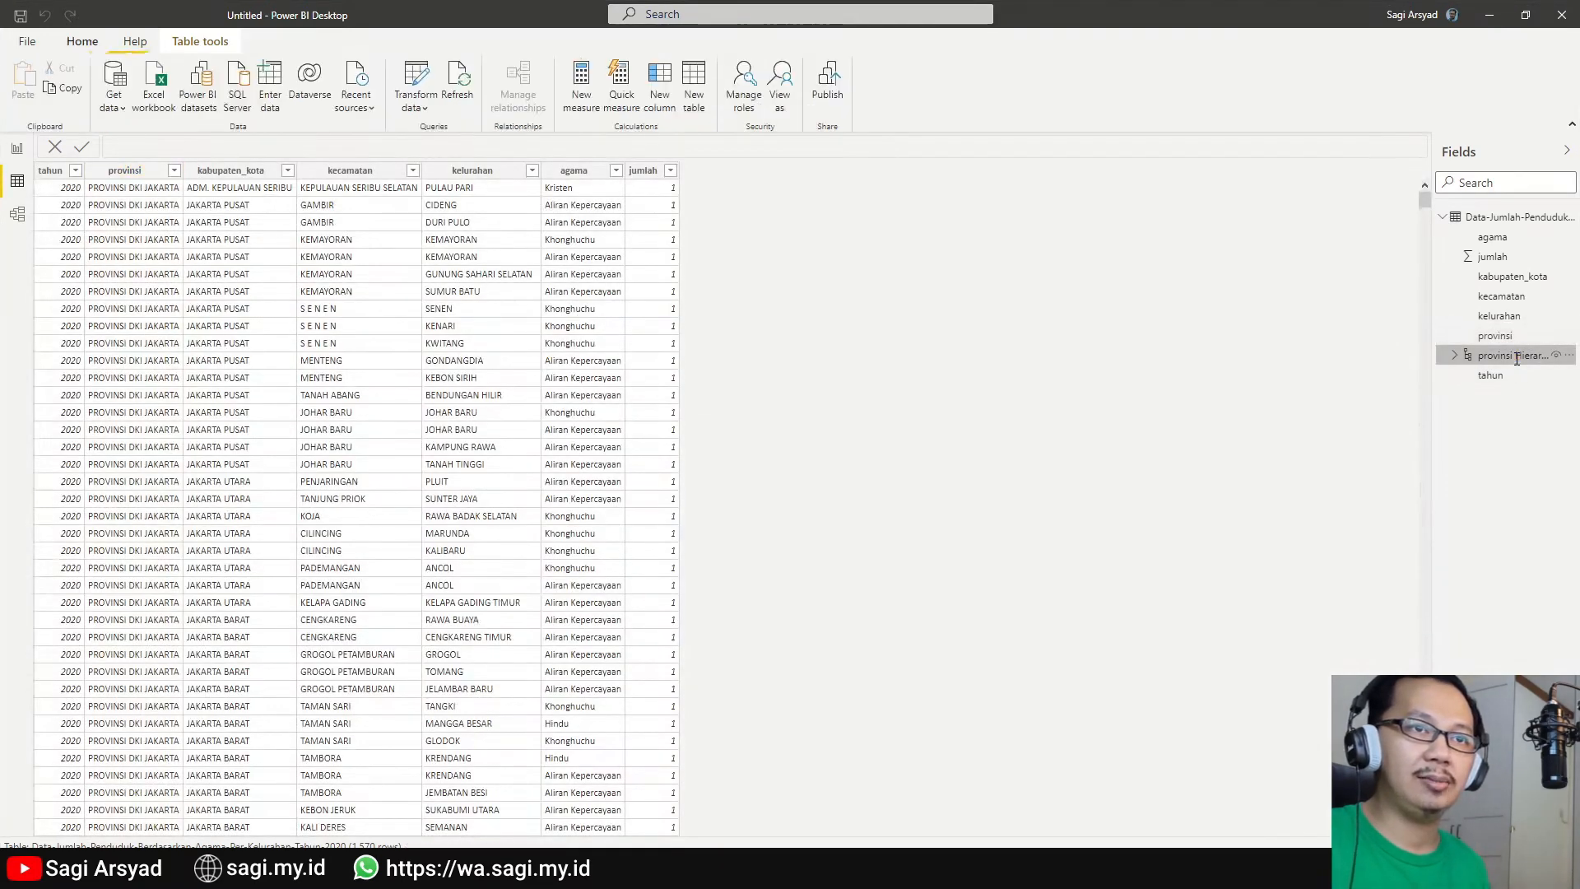
left_click(1511, 357)
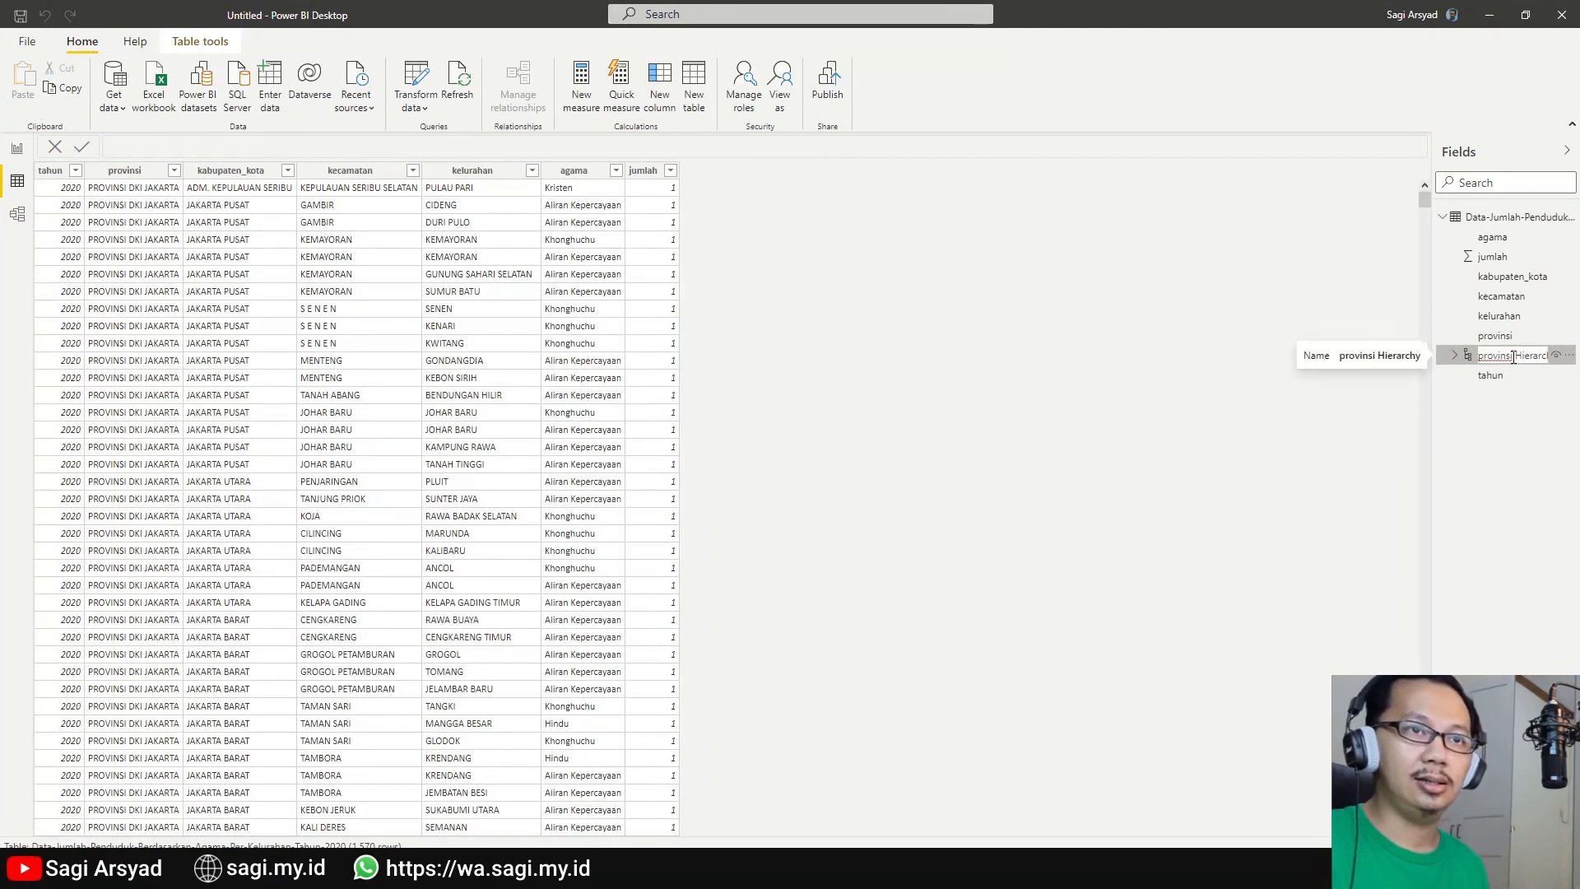
key("ctrl+BackSpace")
type("Area")
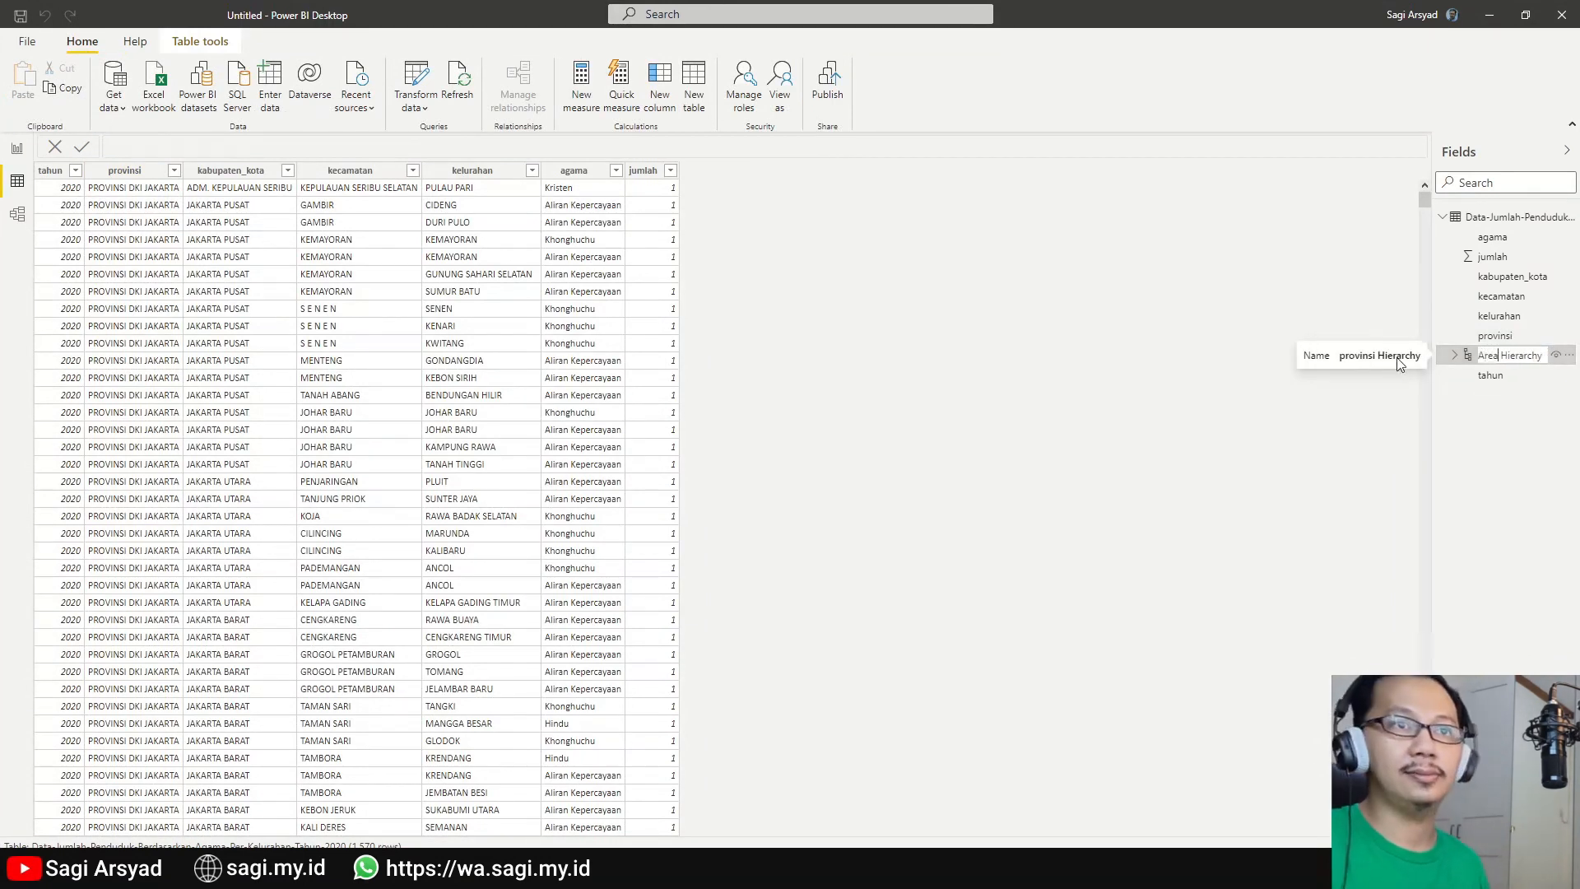
key("Return")
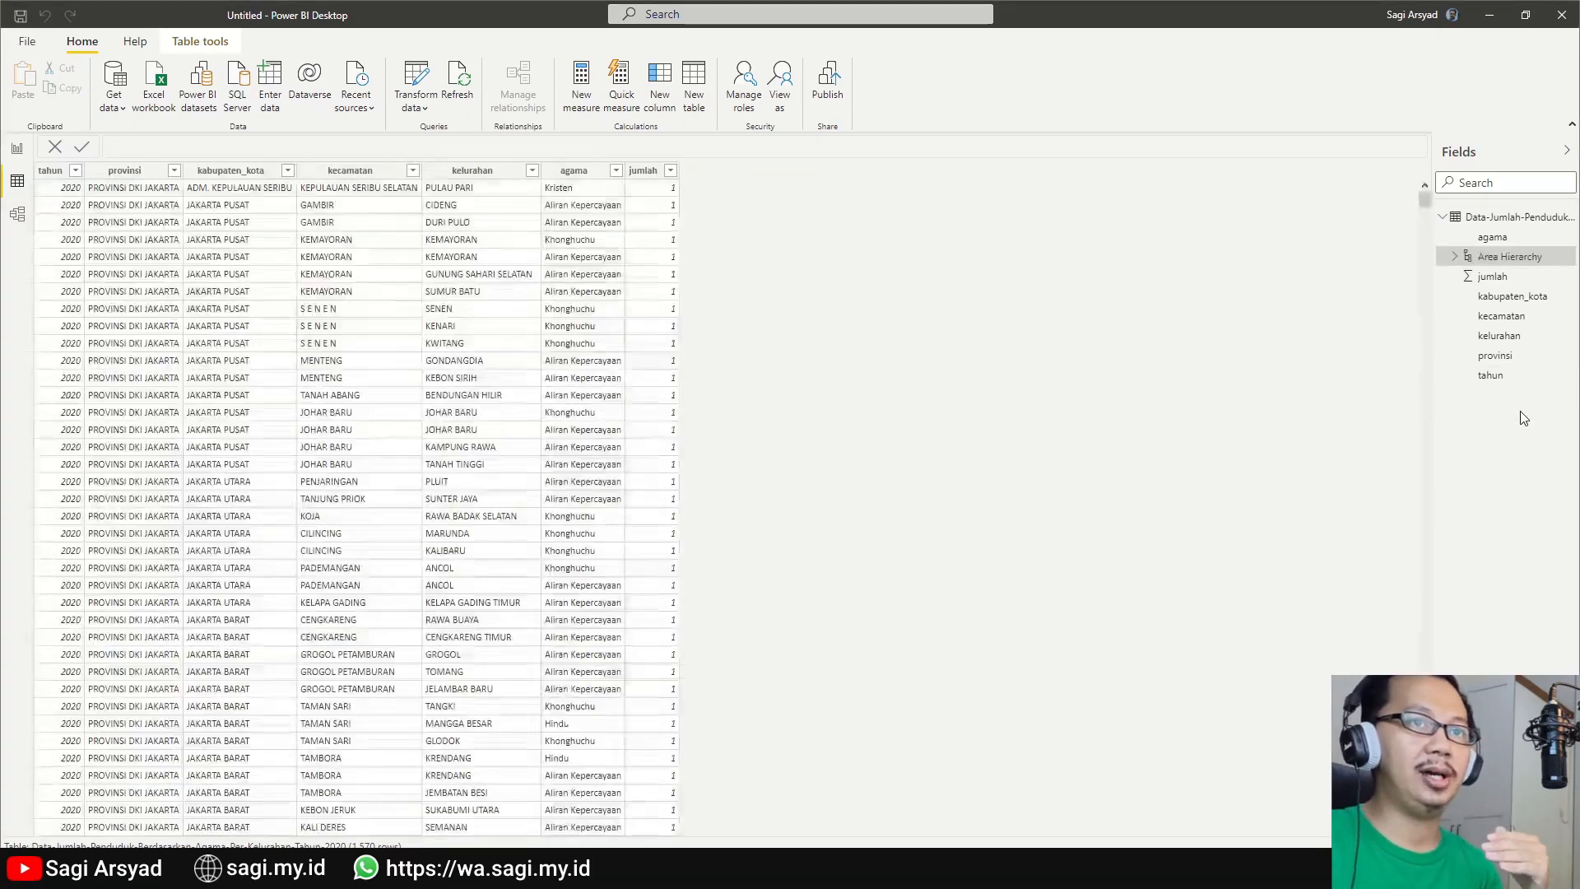
left_click(1487, 360)
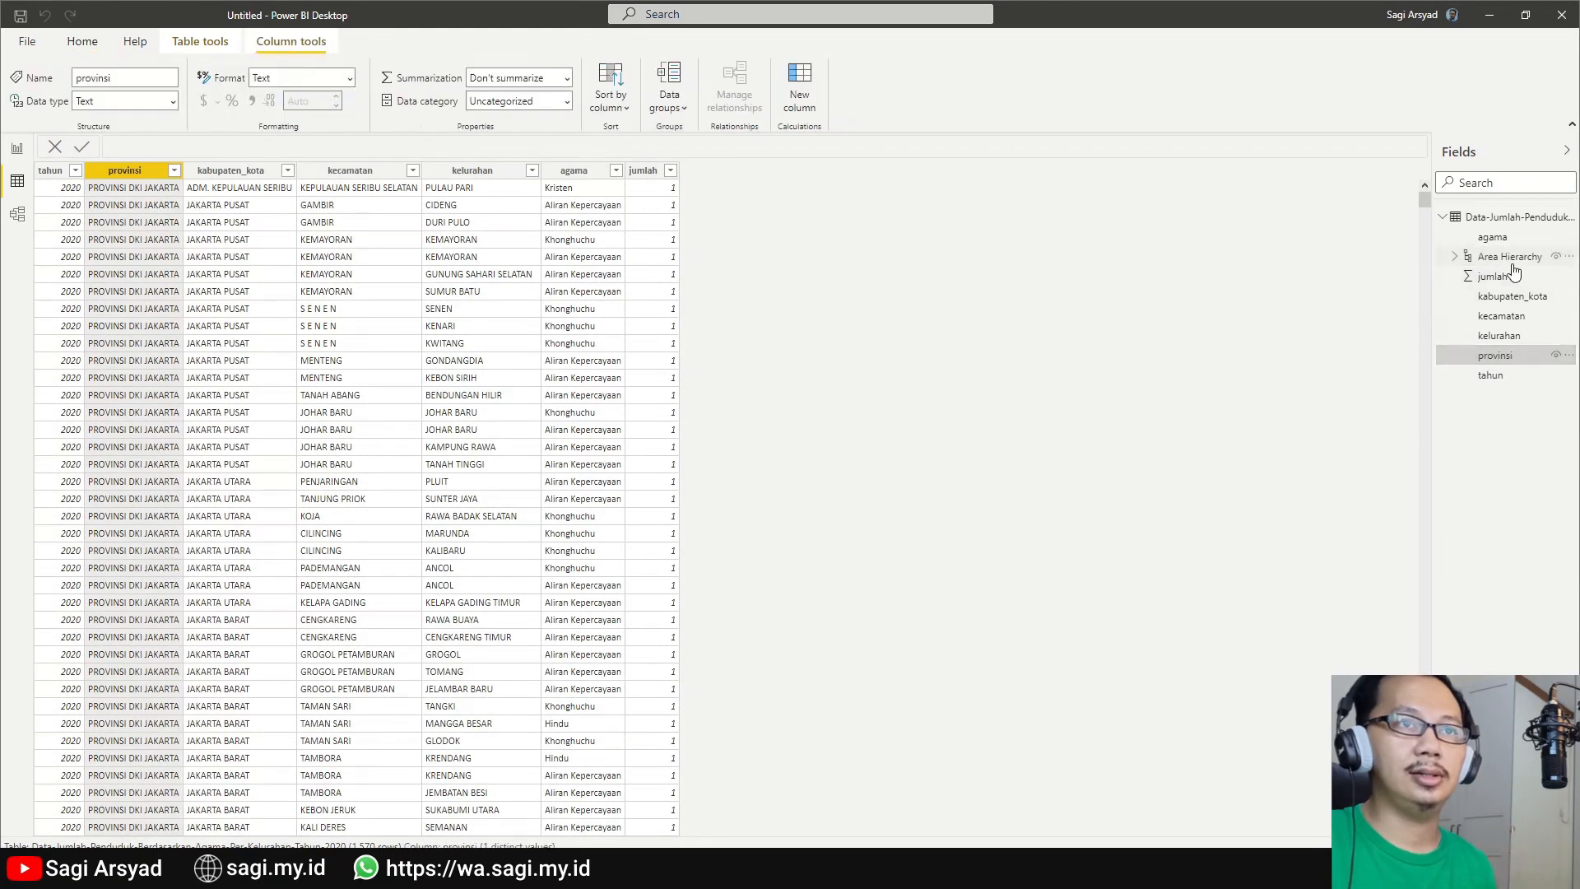
left_click(1510, 257)
left_click(1565, 259)
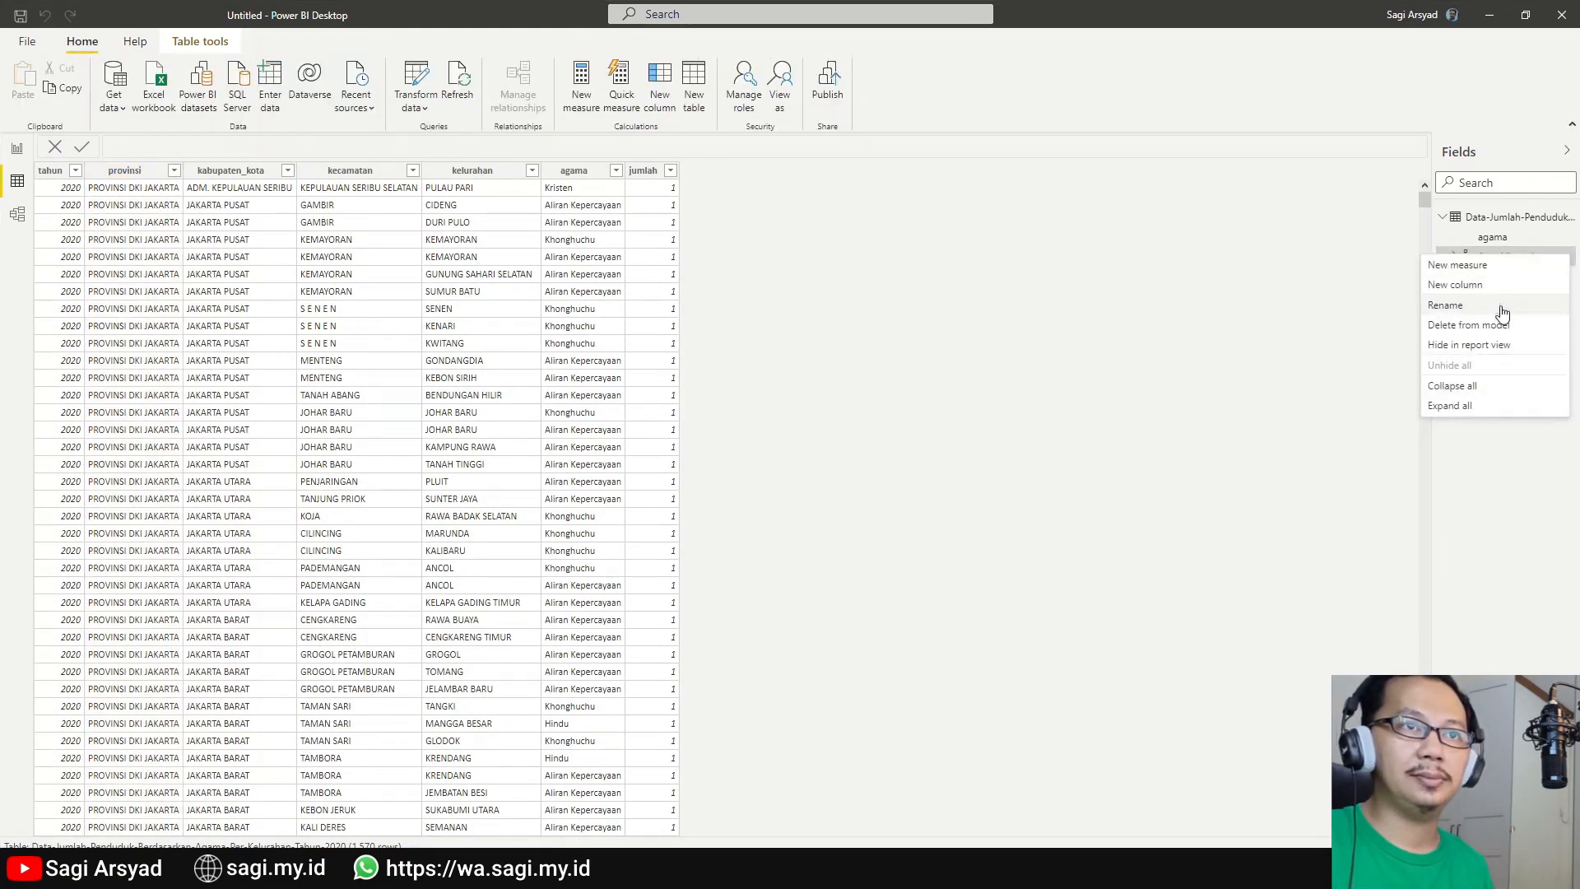
left_click(1496, 545)
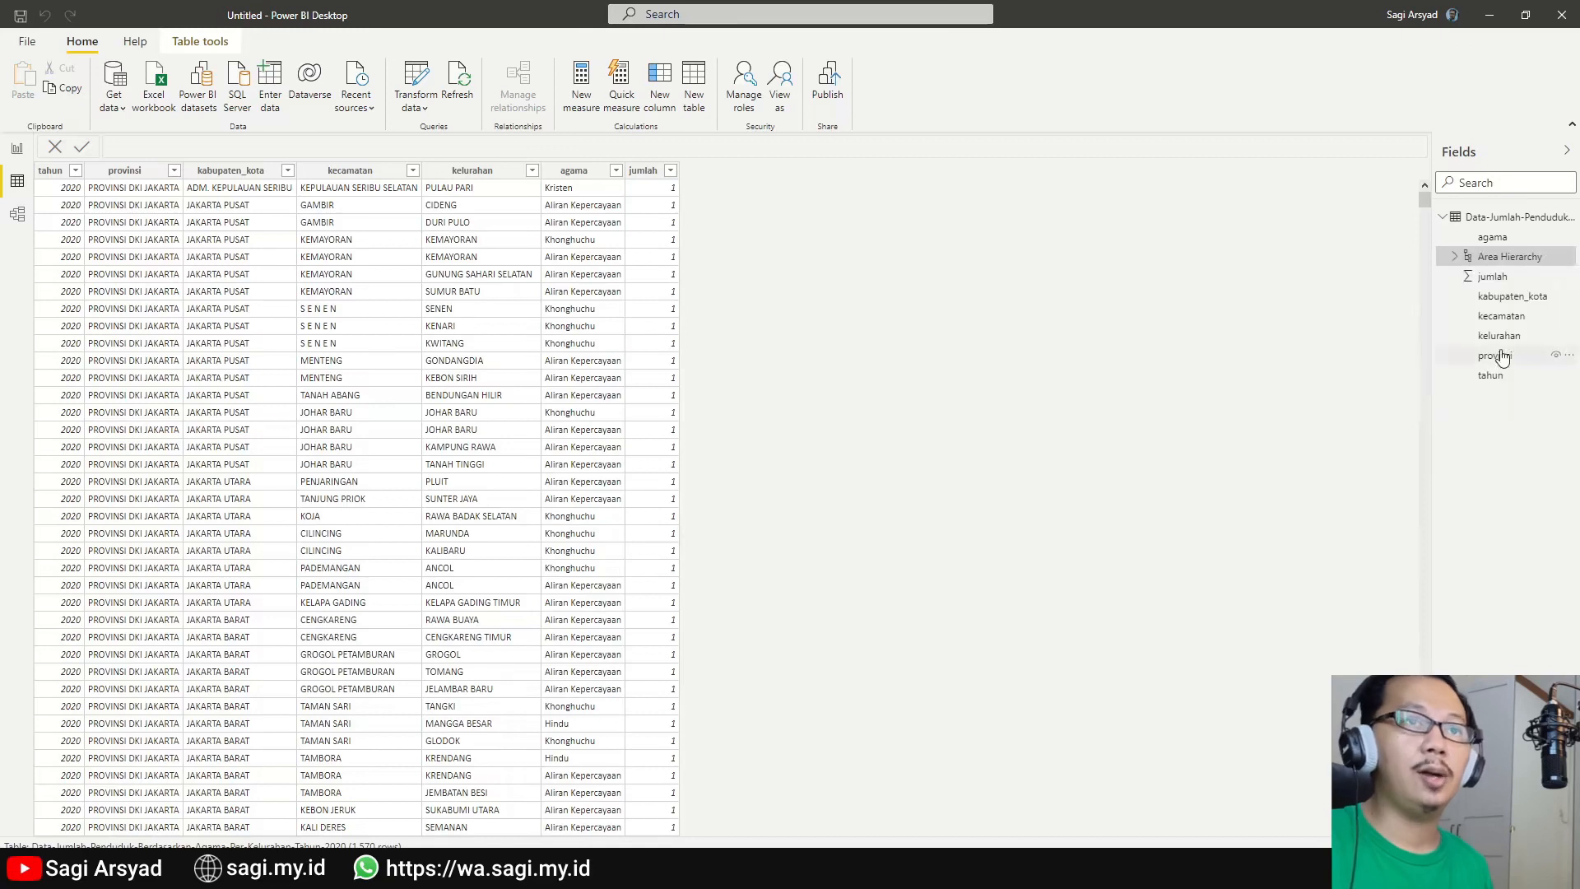
Add the kabupaten_kota field to Area Hierarchy and expand the hierarchy to show its levels.
left_click(1532, 298)
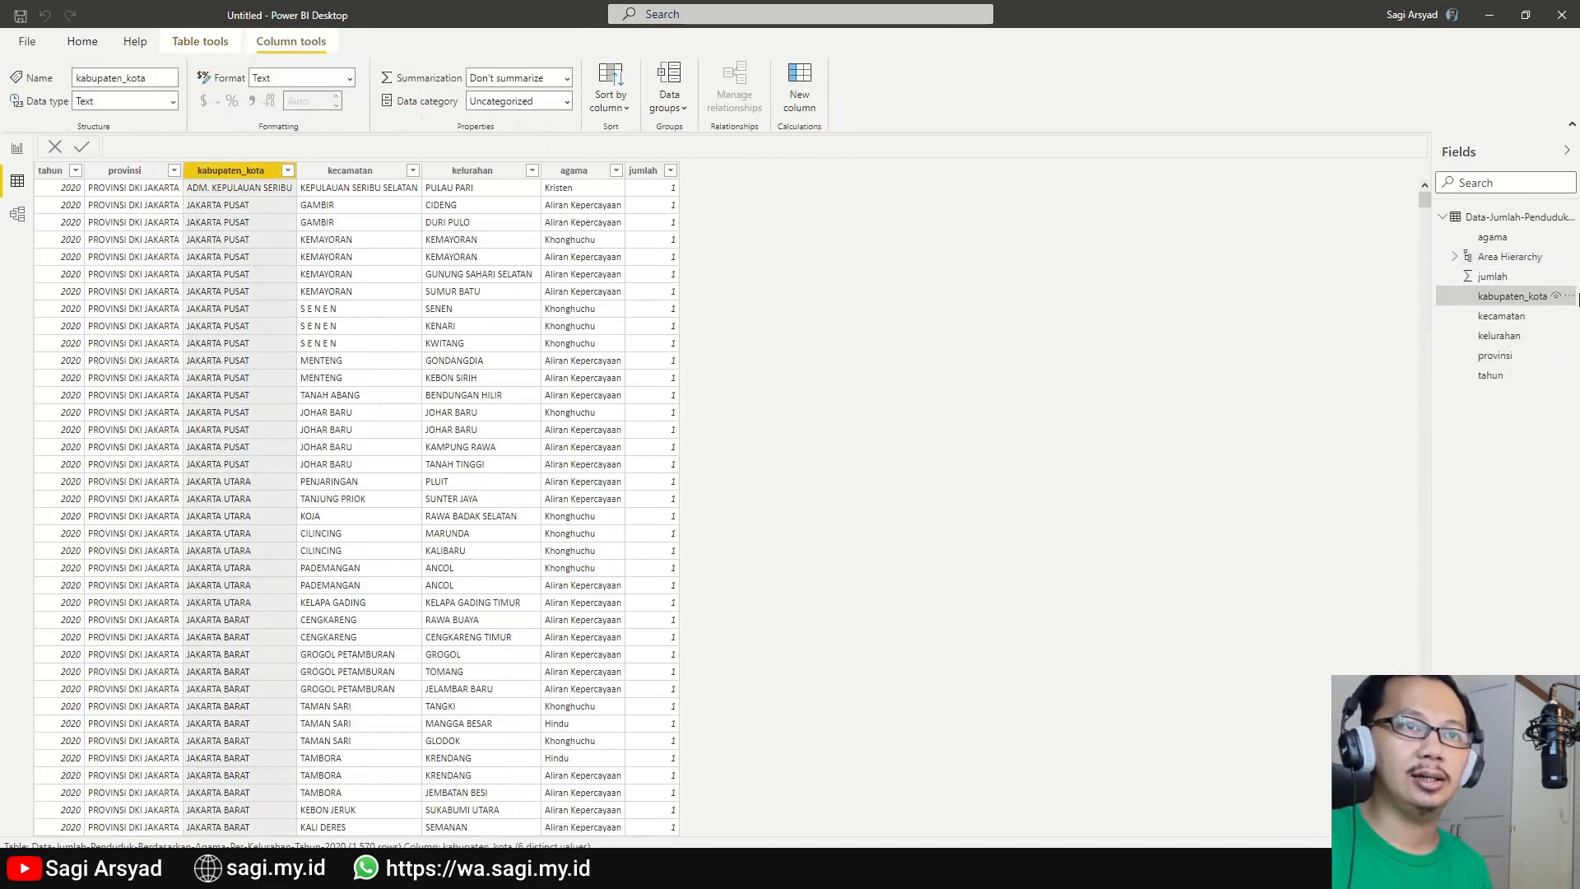
left_click(1567, 296)
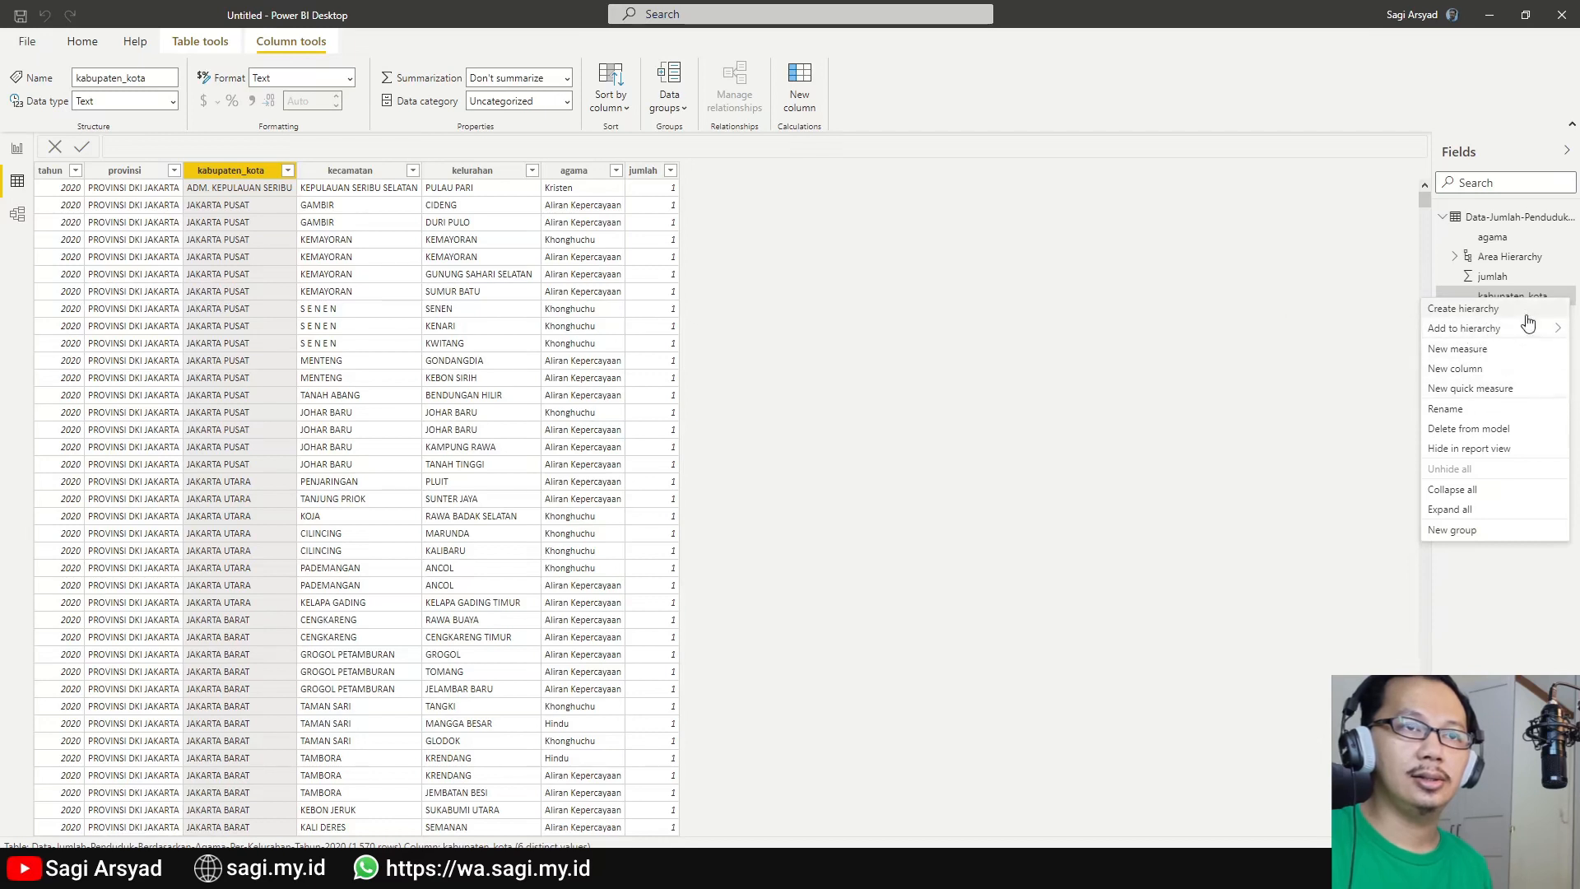
left_click(1354, 327)
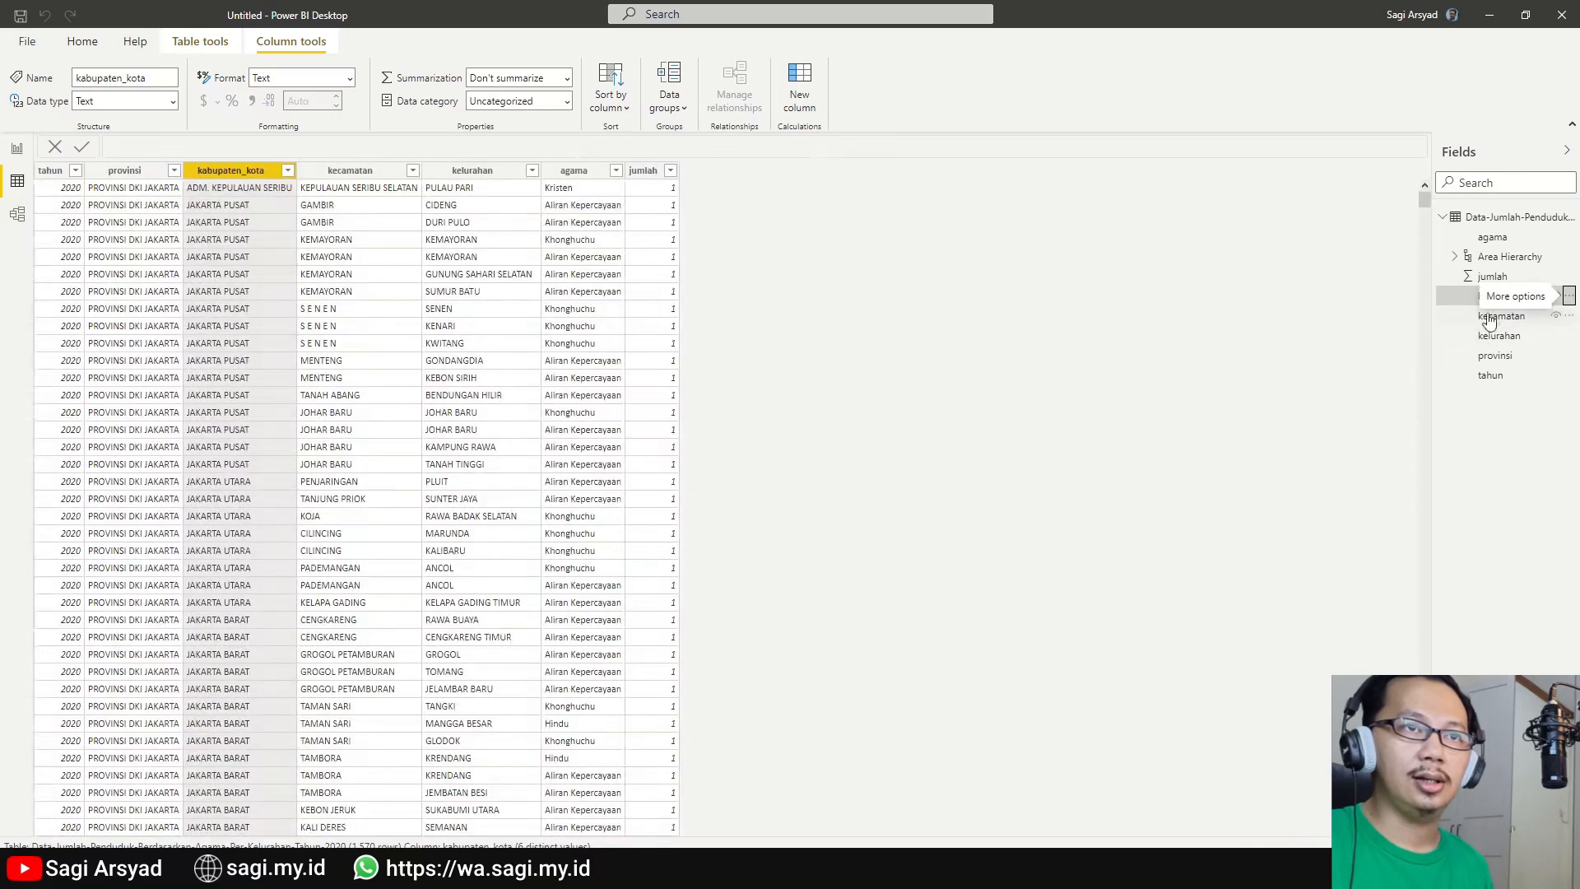
left_click(1454, 256)
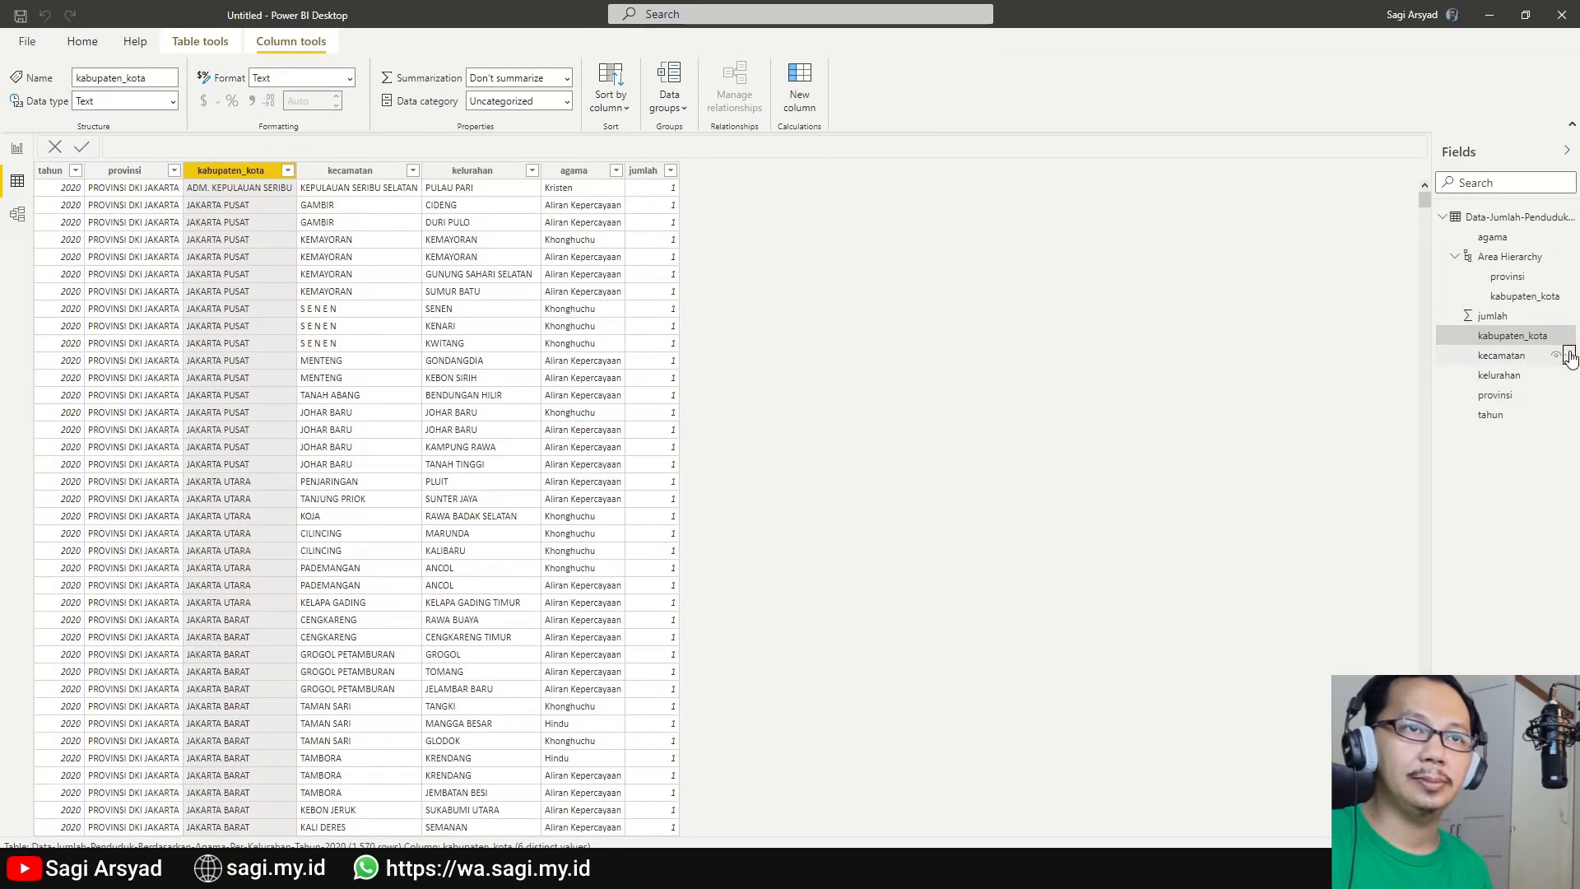
Add the kecamatan field and the kelurahan field to Area Hierarchy as its next levels.
left_click(1569, 356)
mouse_move(1544, 381)
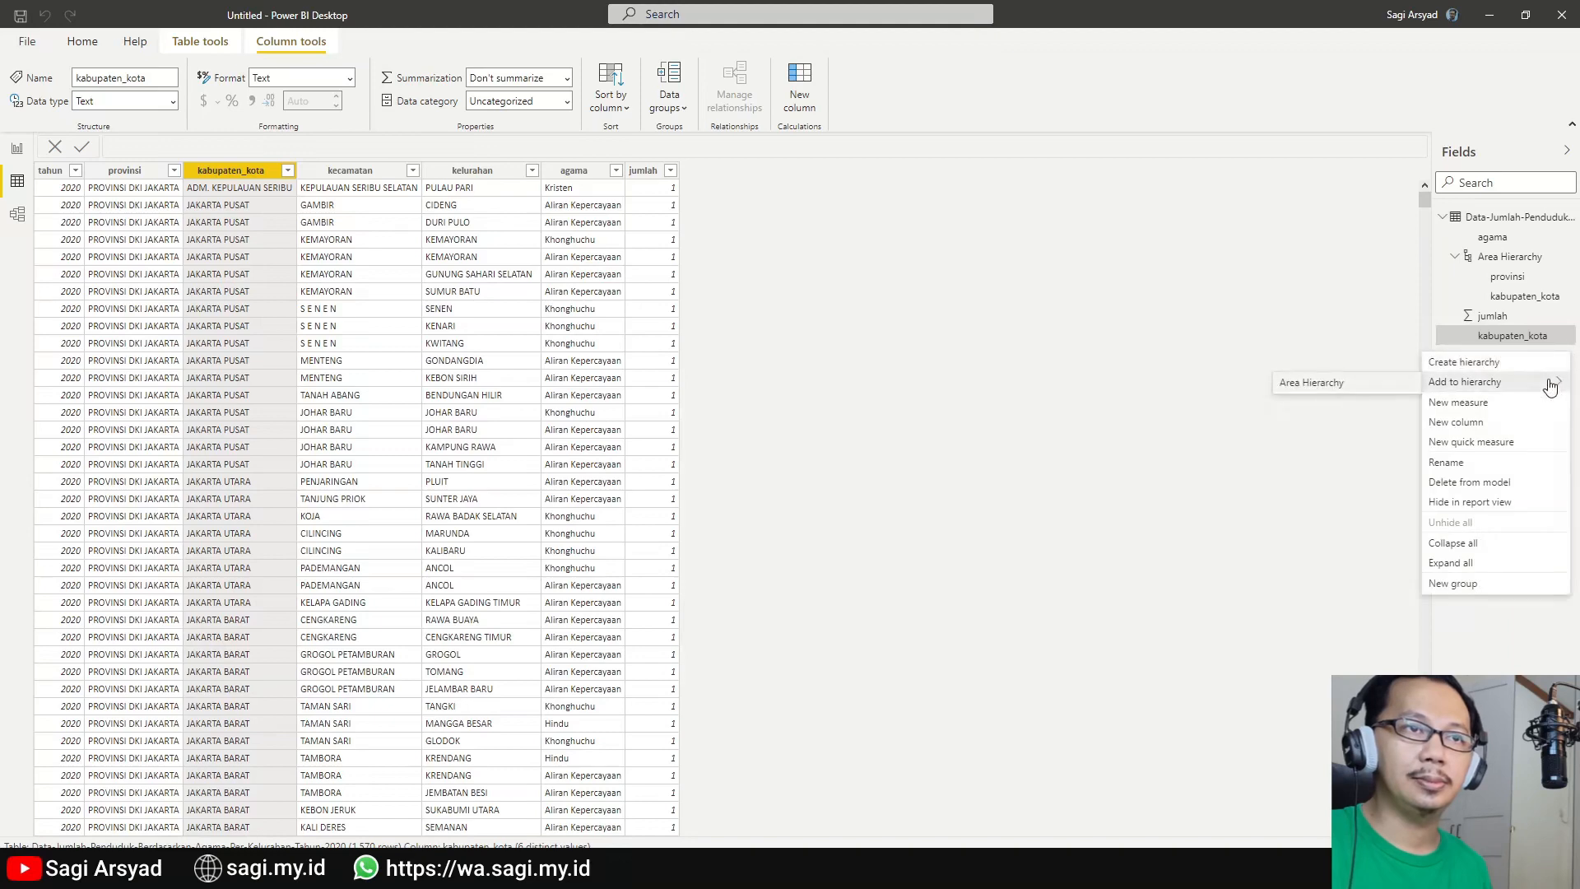
left_click(1382, 393)
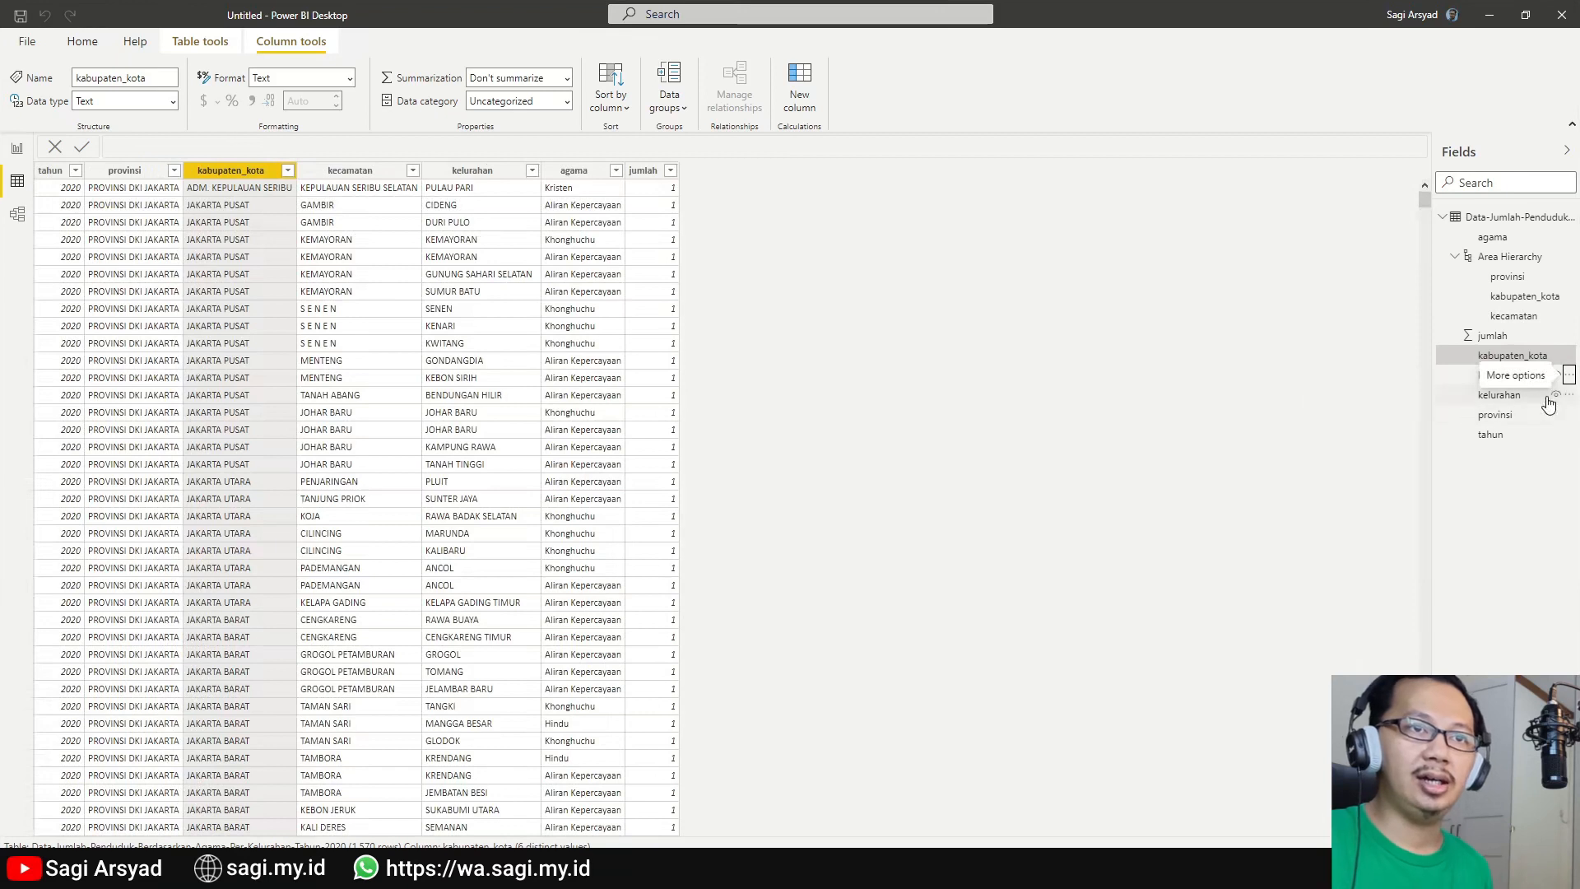
left_click(1567, 397)
mouse_move(1473, 424)
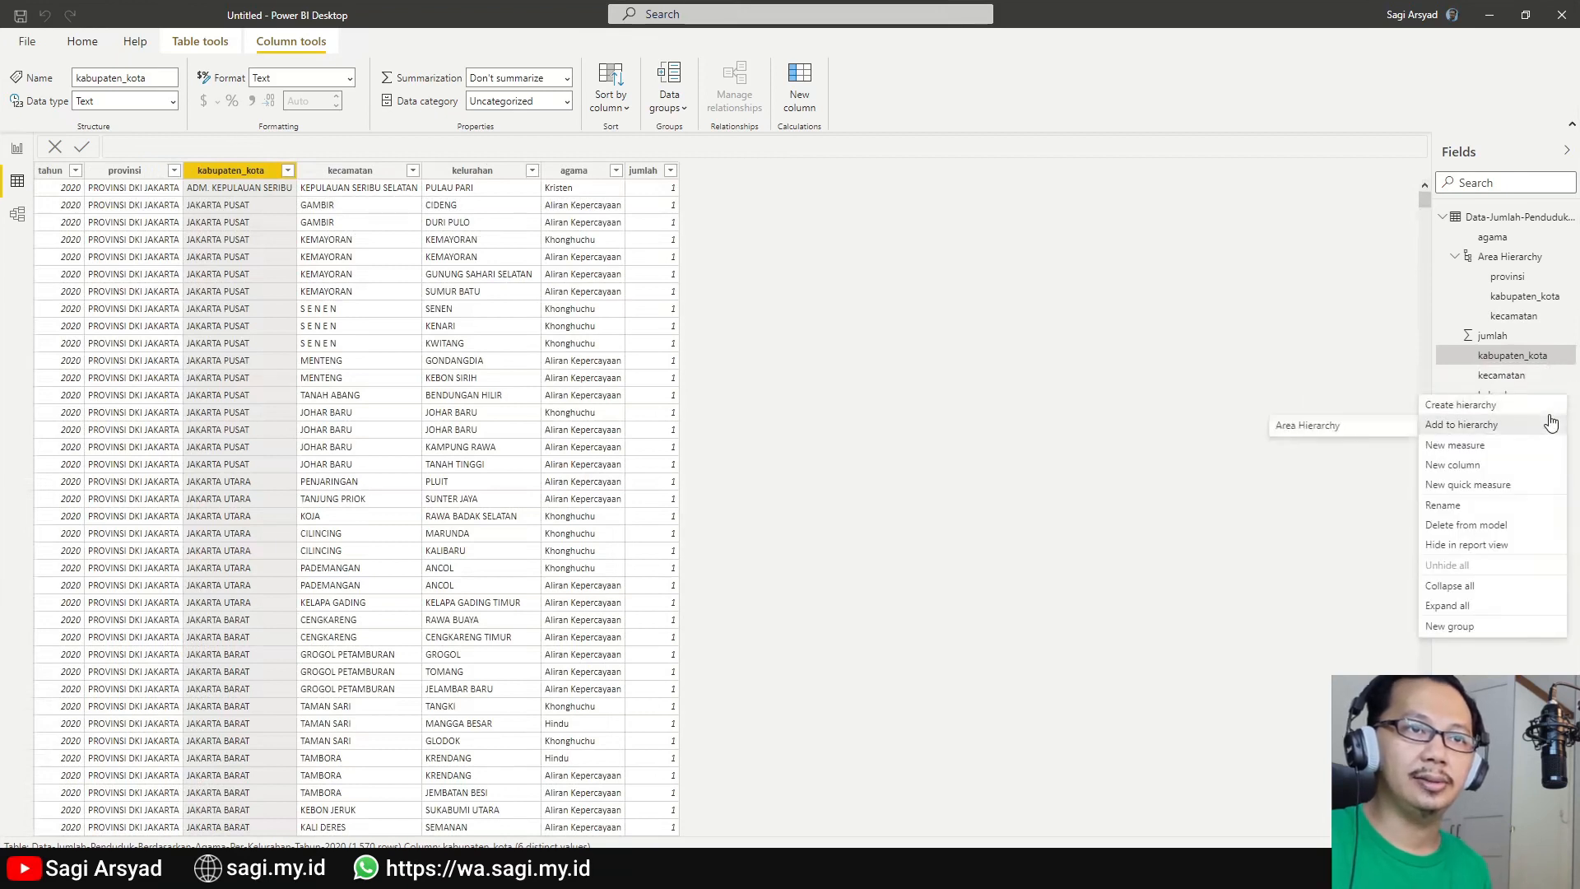
left_click(1388, 436)
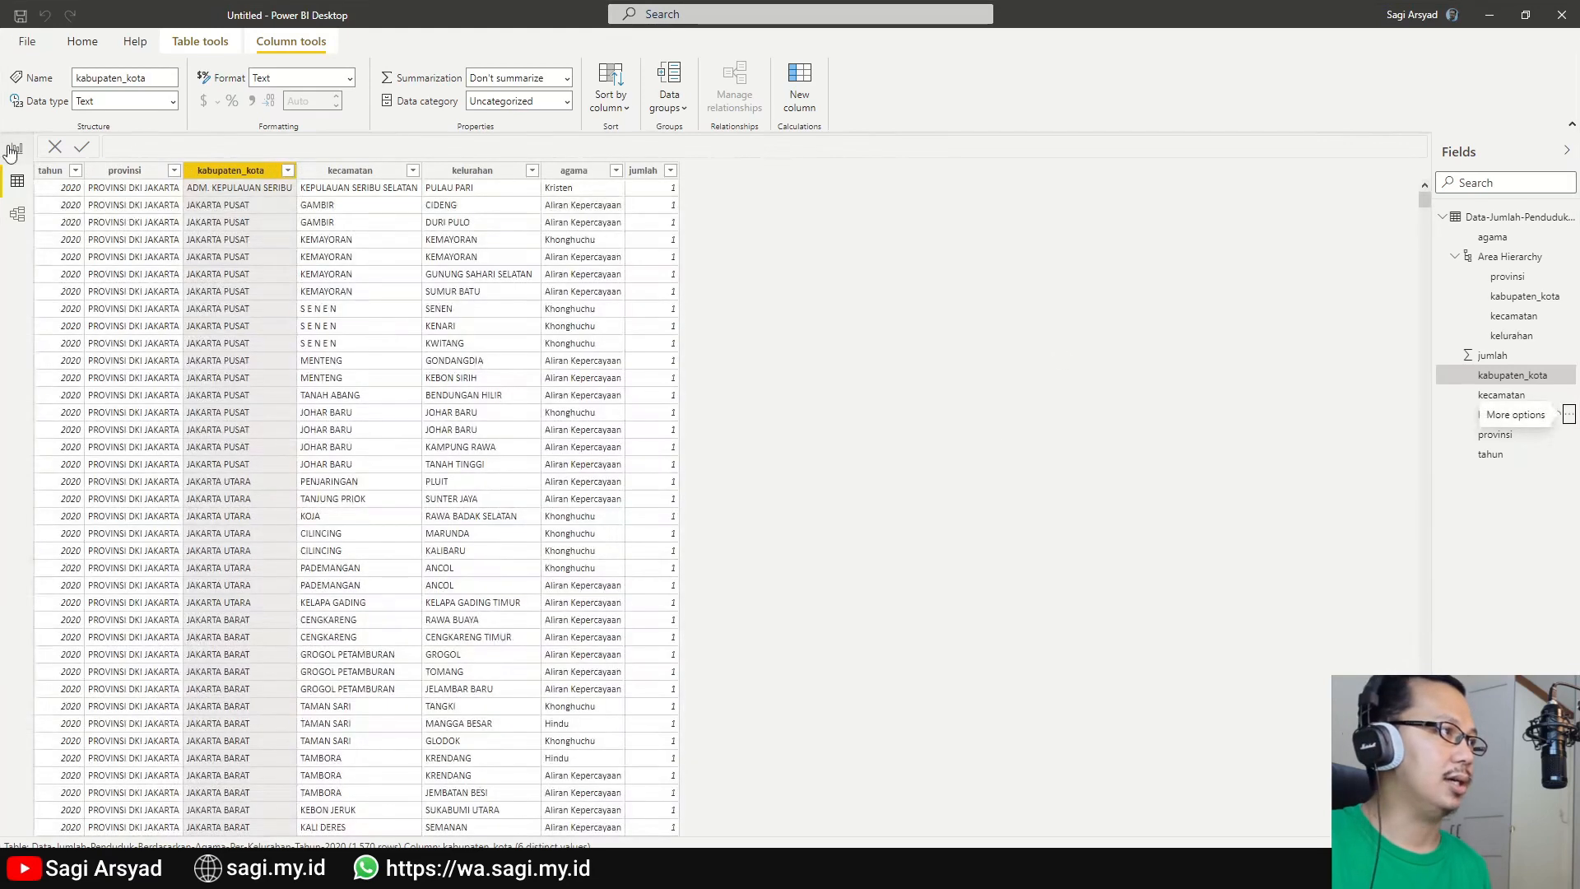
In Report view, build an enlarged pie chart with Area Hierarchy as legend, jumlah as values and agama as details.
left_click(14, 151)
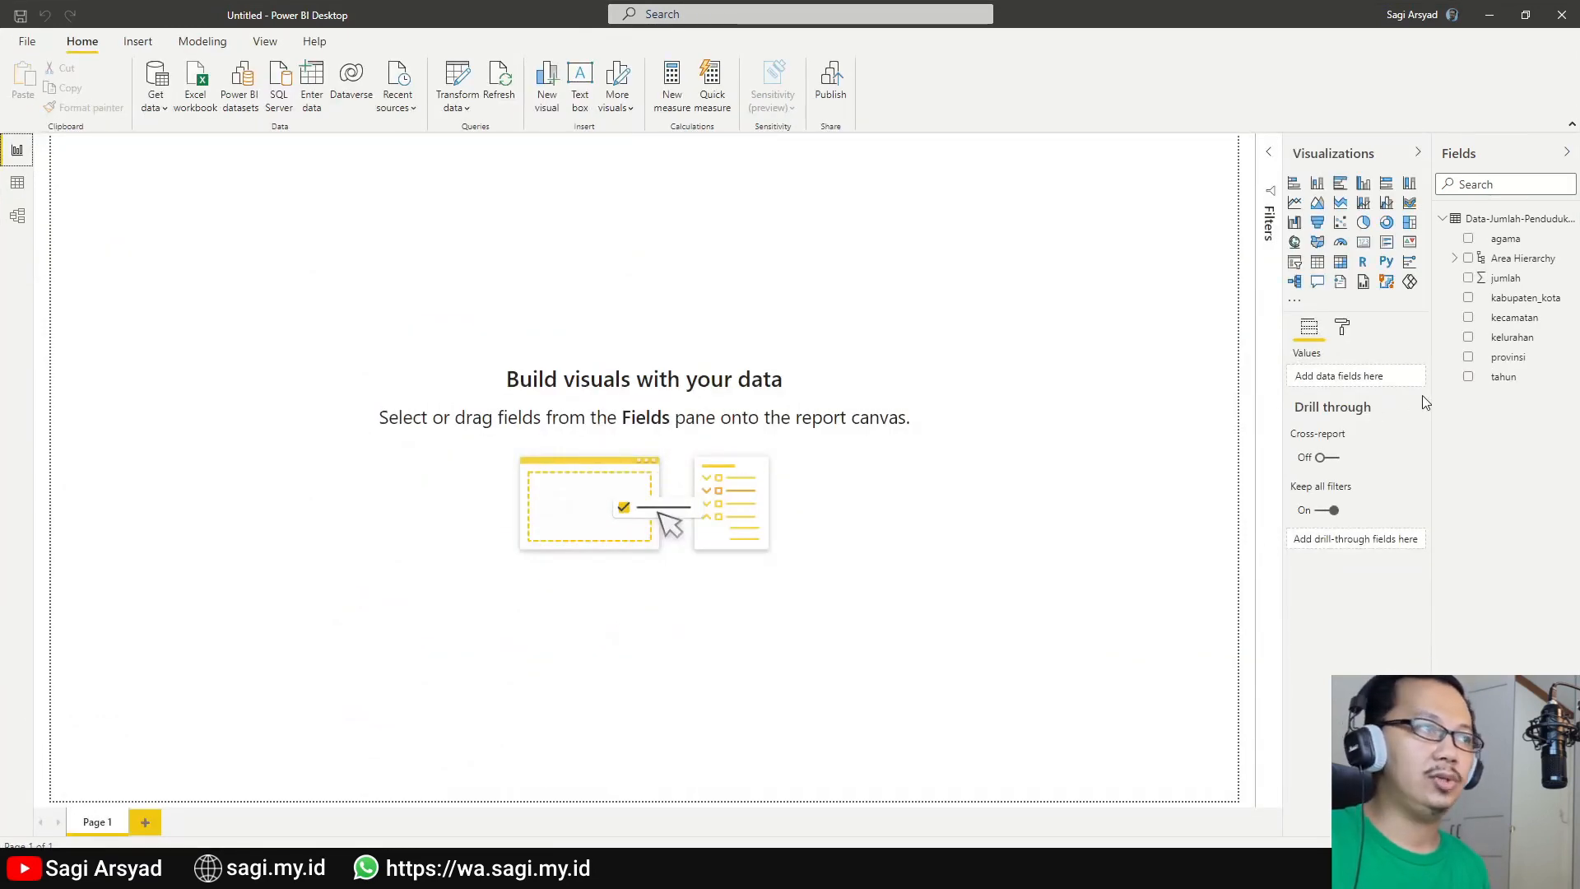
left_click(1363, 224)
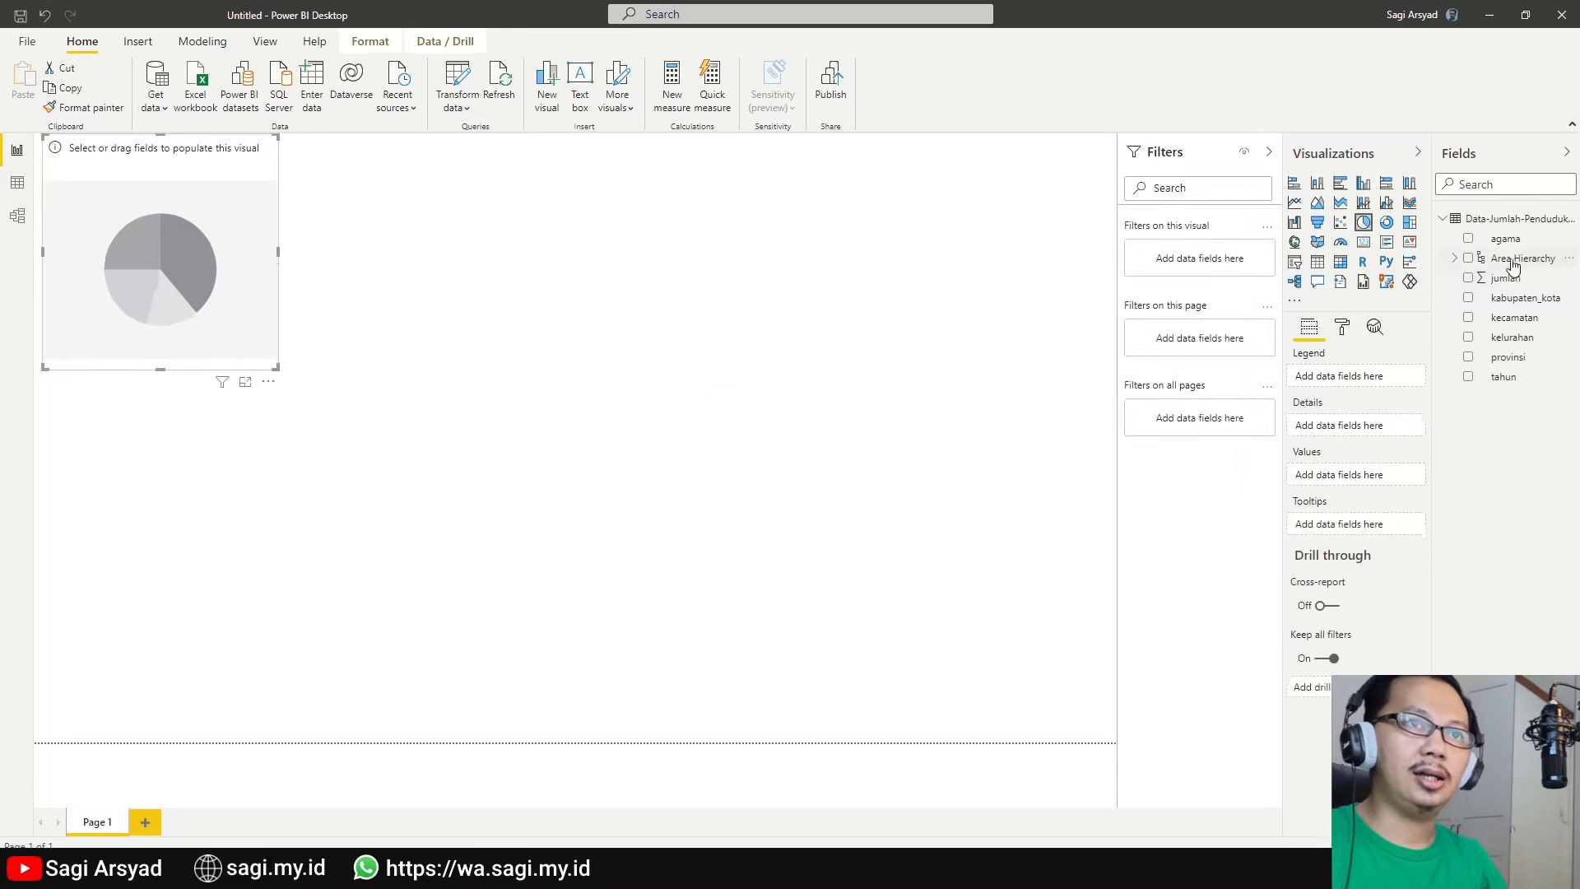
left_click_drag(1513, 264, 201, 258)
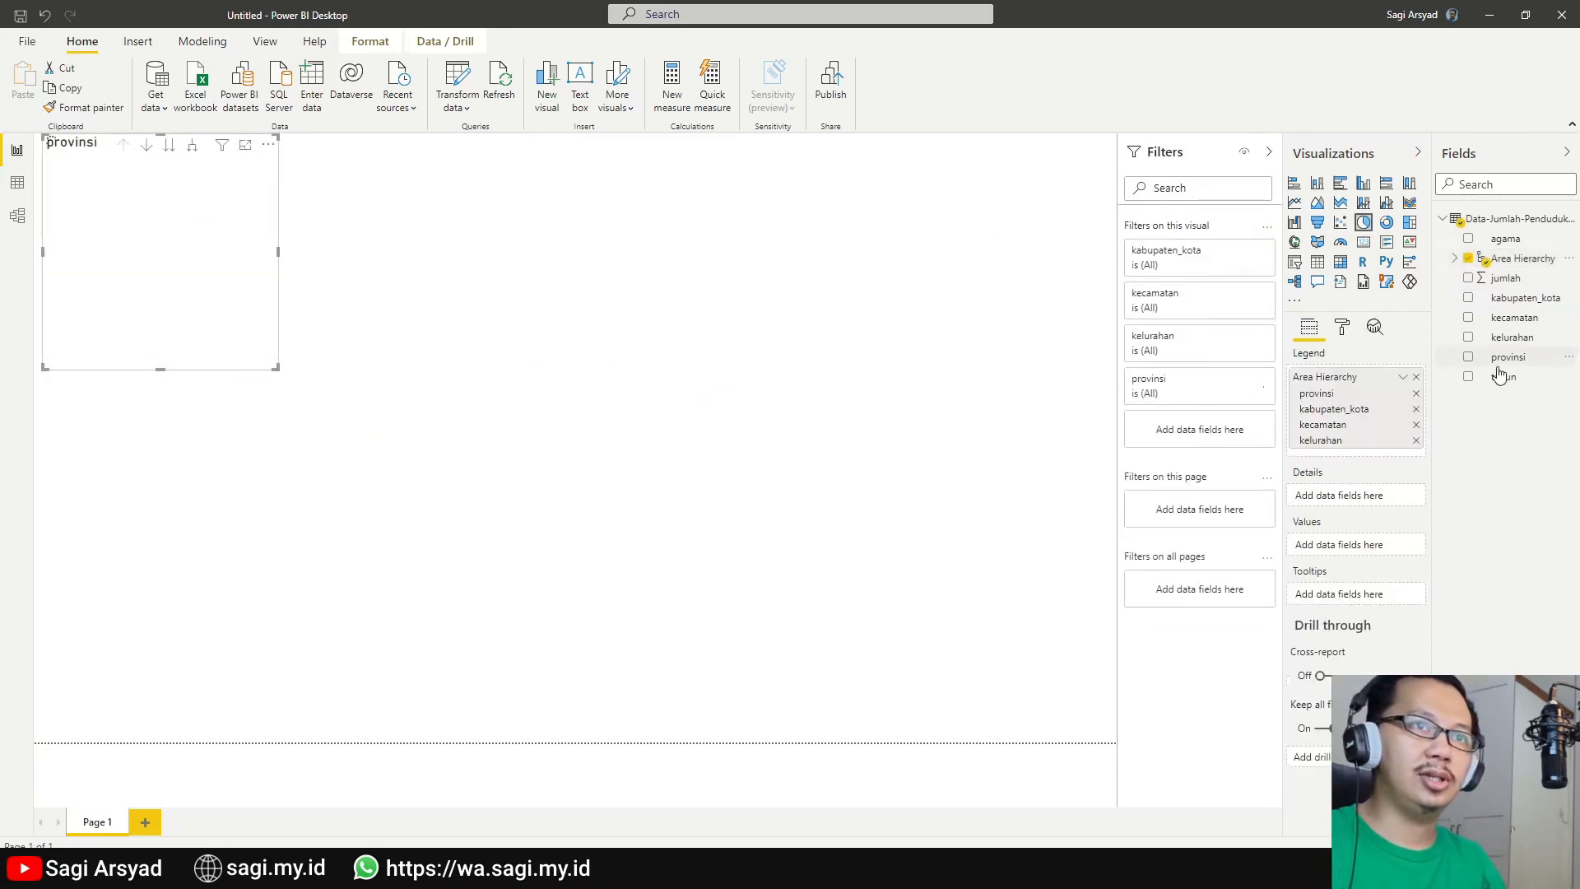
left_click_drag(1505, 278, 212, 318)
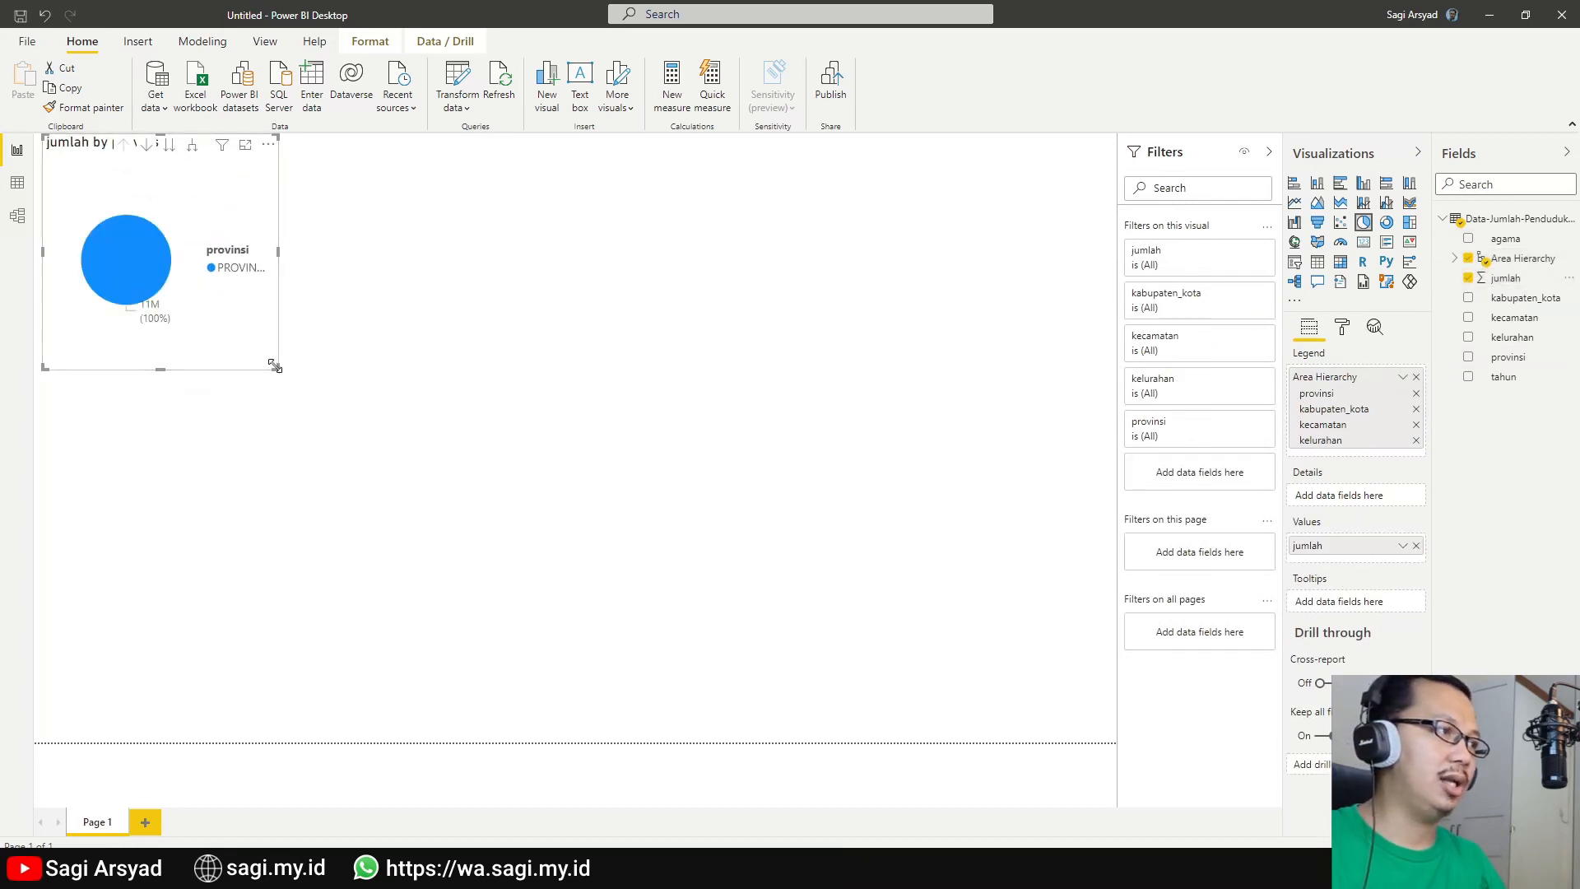
left_click_drag(274, 367, 445, 489)
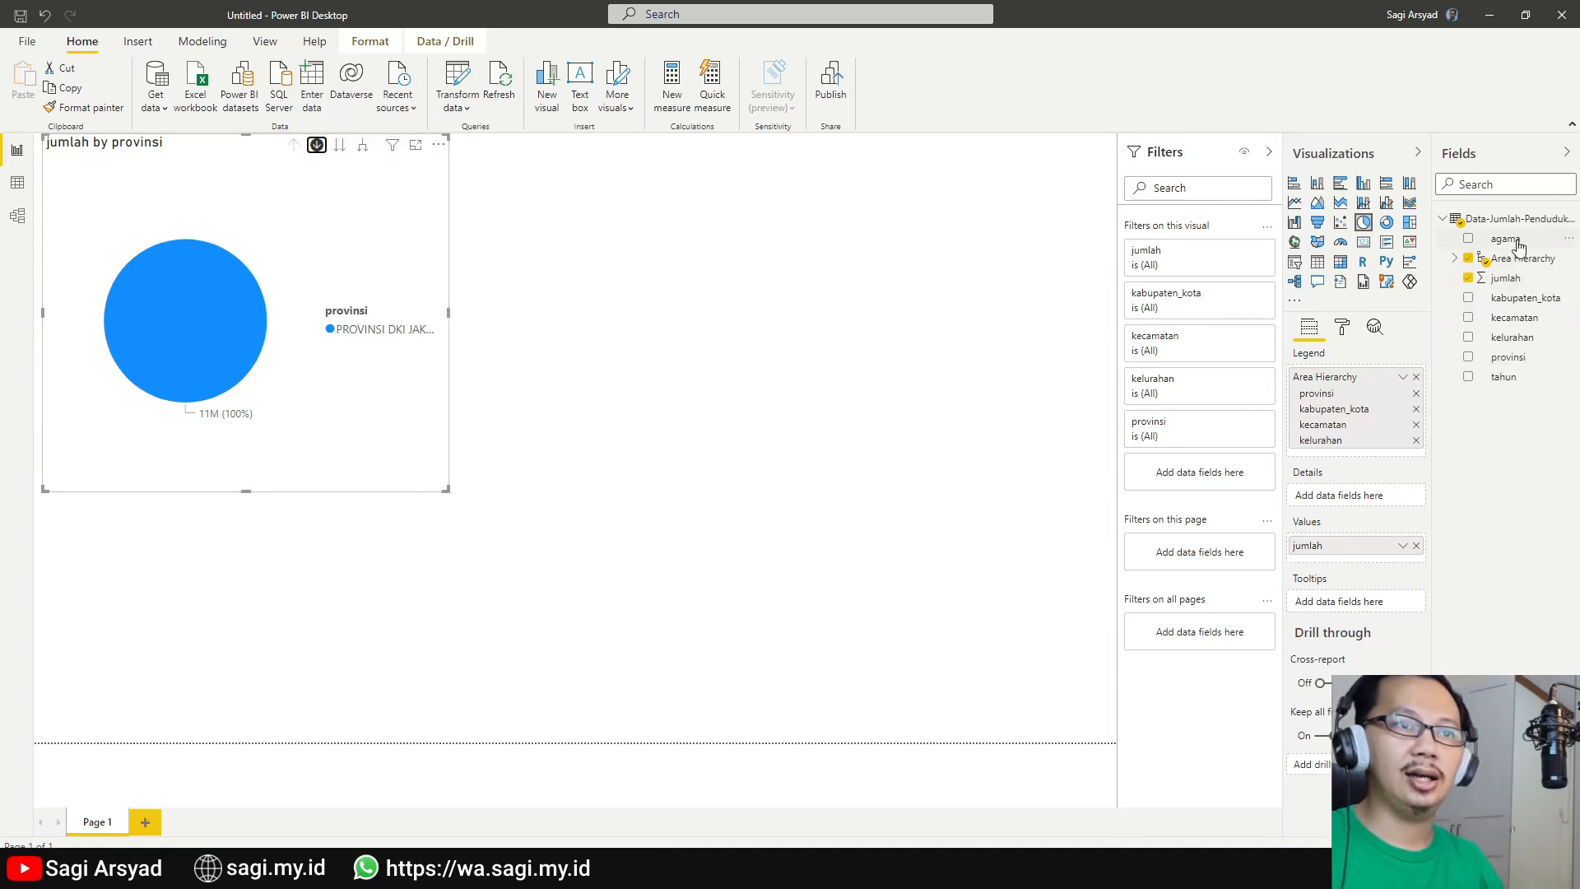
left_click_drag(1505, 239, 1353, 497)
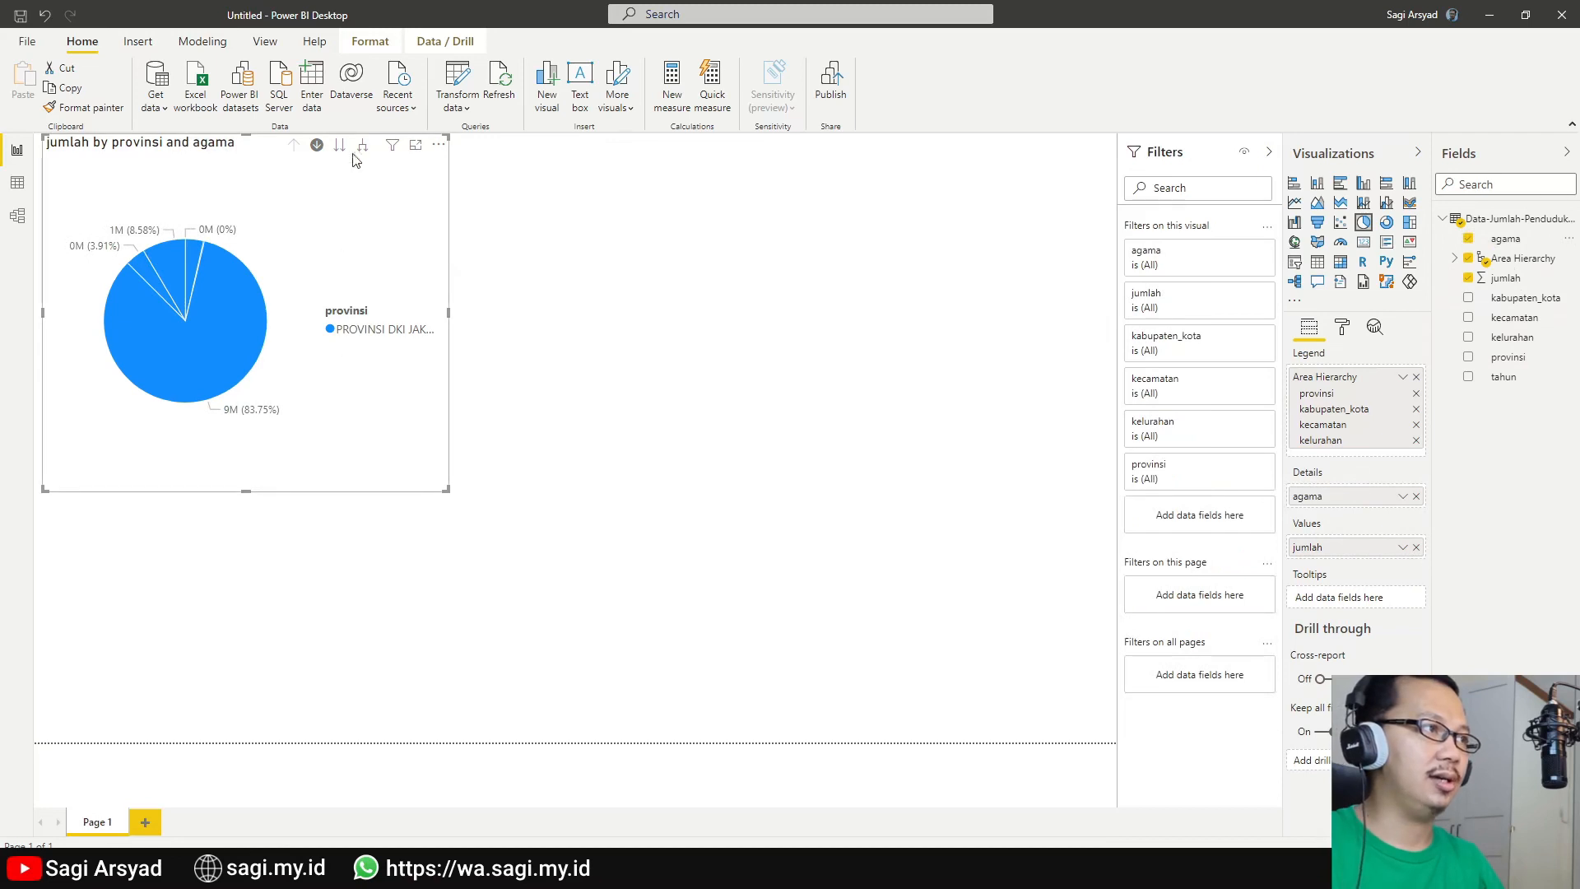
left_click(316, 155)
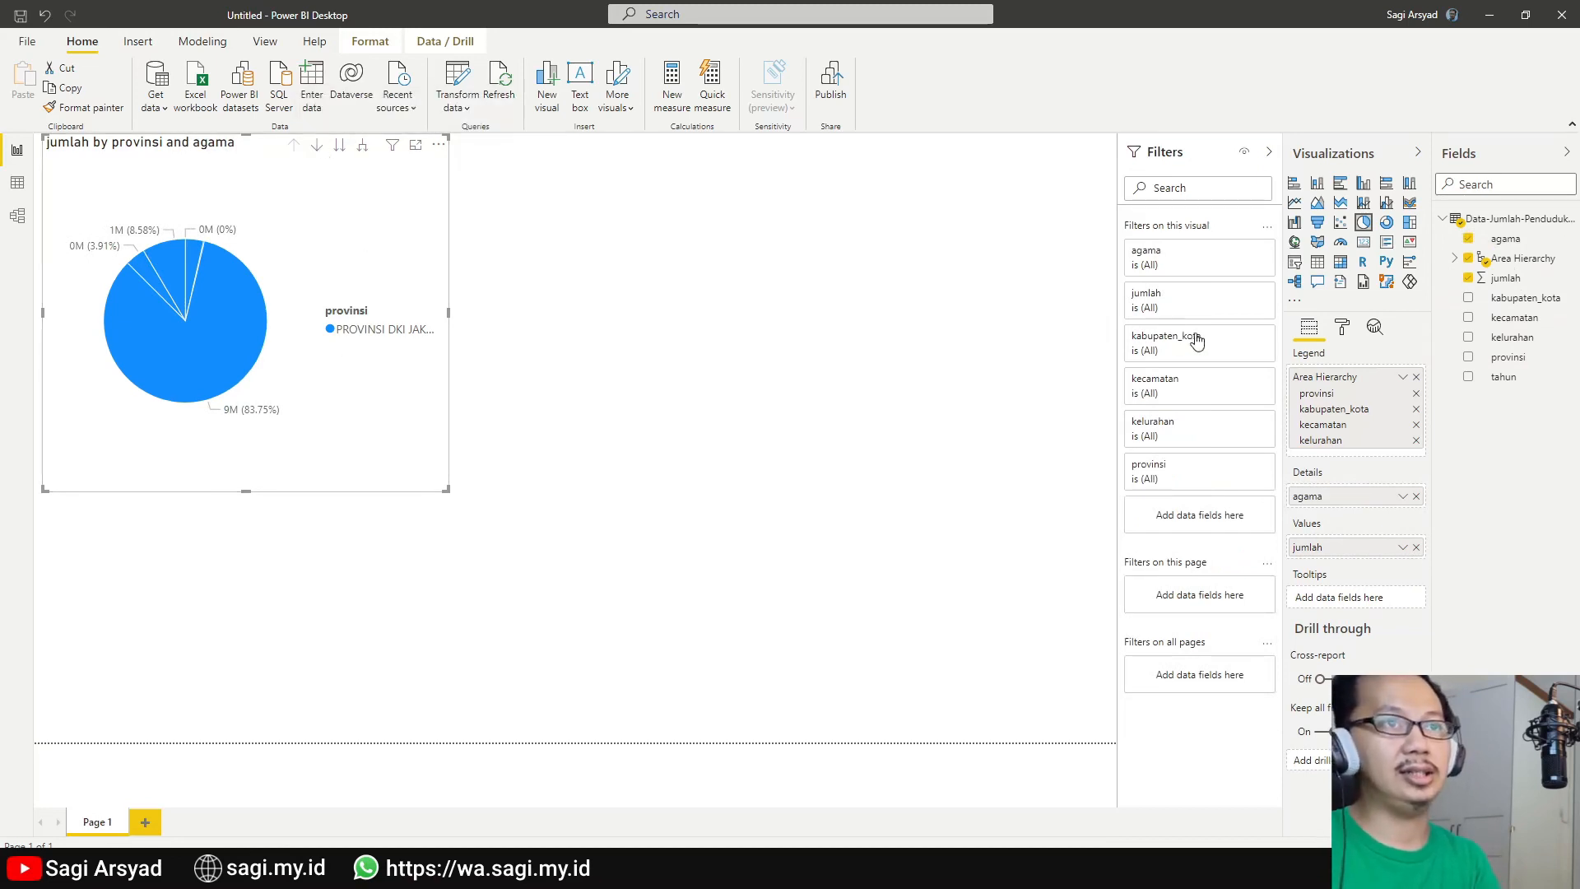
Convert the pie chart to a matrix widened to fit all religion columns, and expand the PROVINSI DKI JAKARTA row.
left_click(1339, 262)
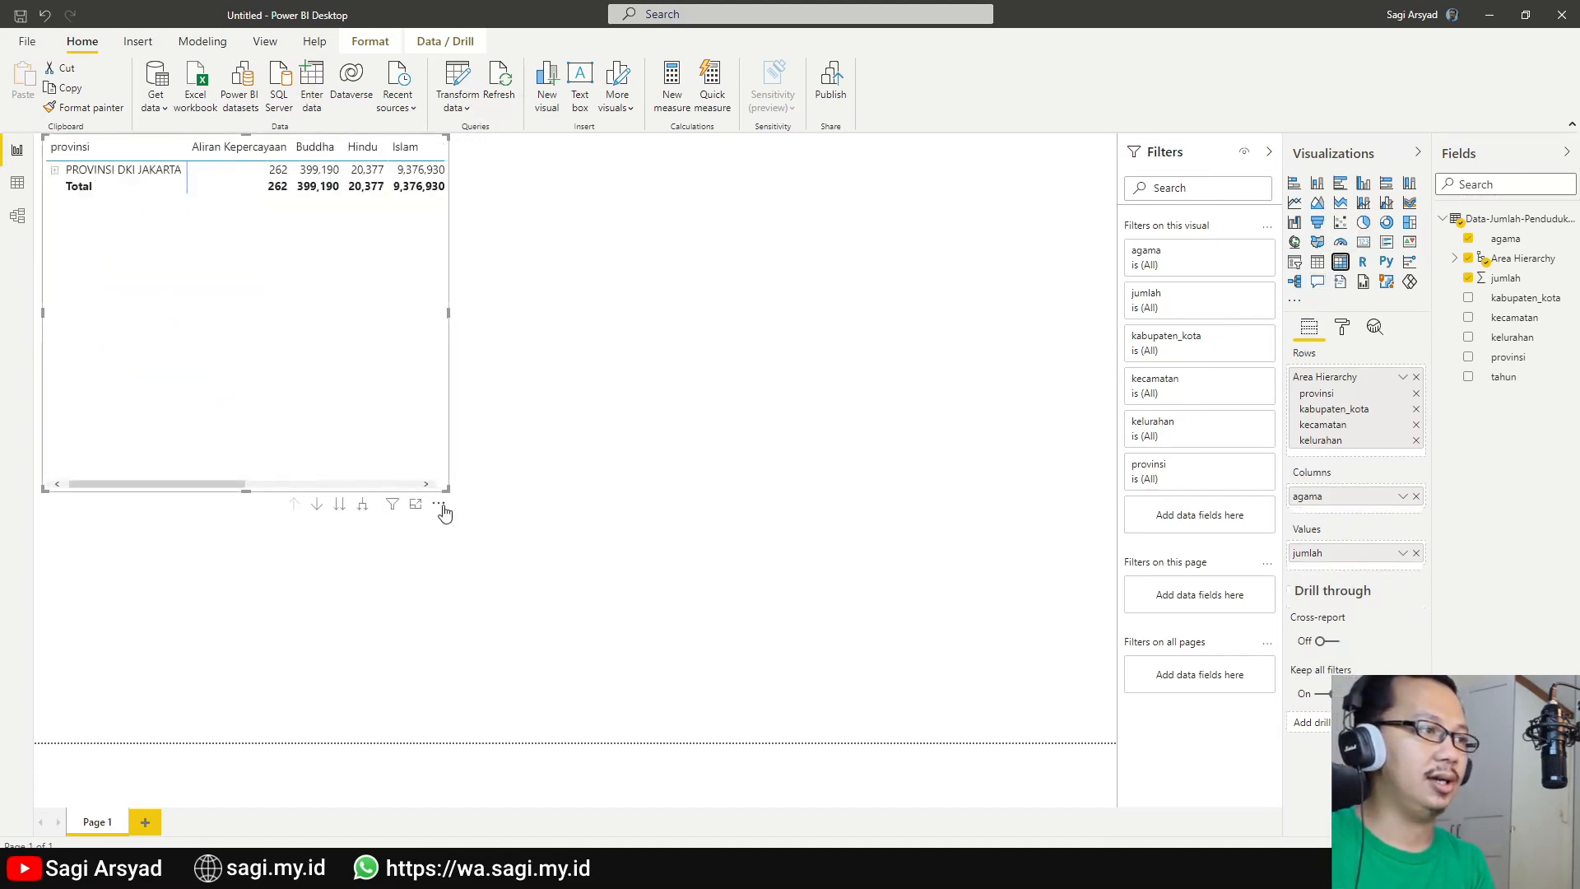
left_click_drag(446, 489, 738, 465)
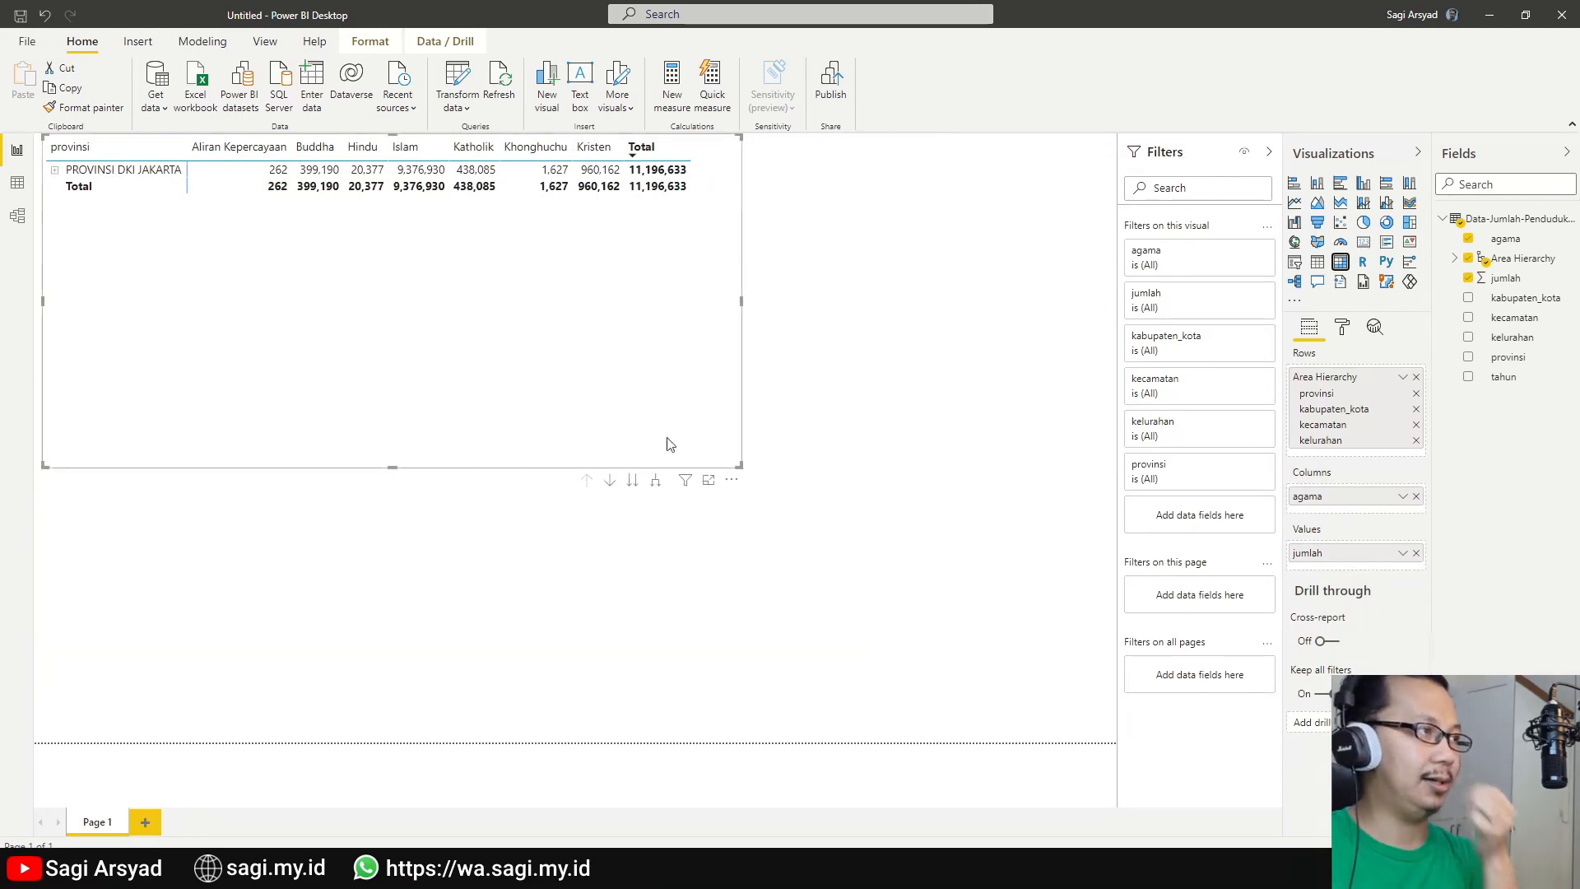
left_click(56, 170)
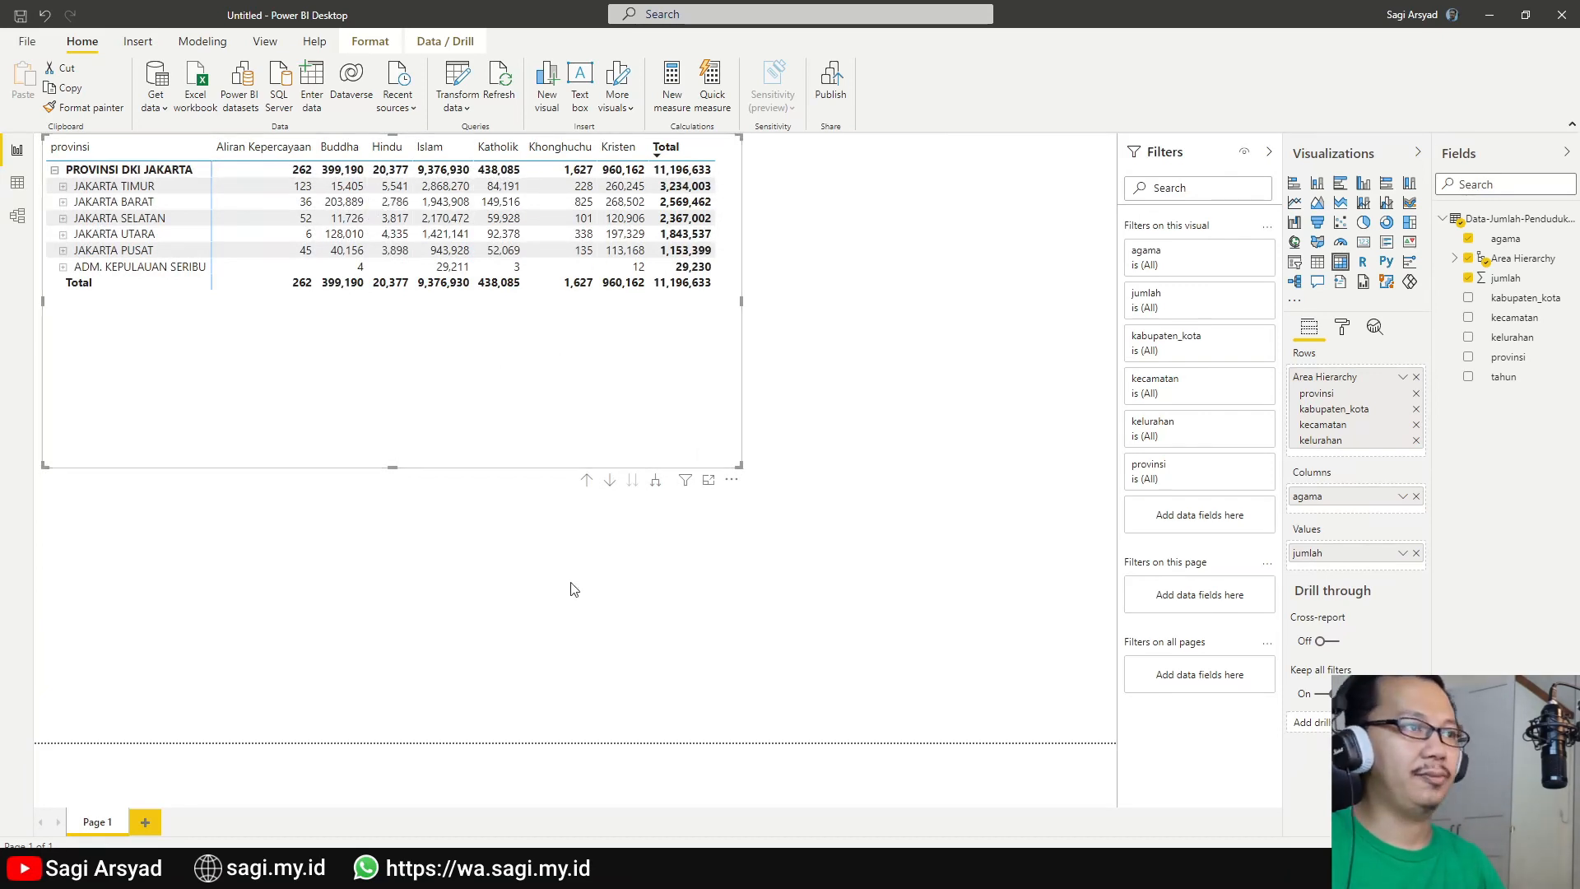
Add a separate pie chart to the page with agama as legend and jumlah as values.
left_click(894, 413)
left_click(1362, 223)
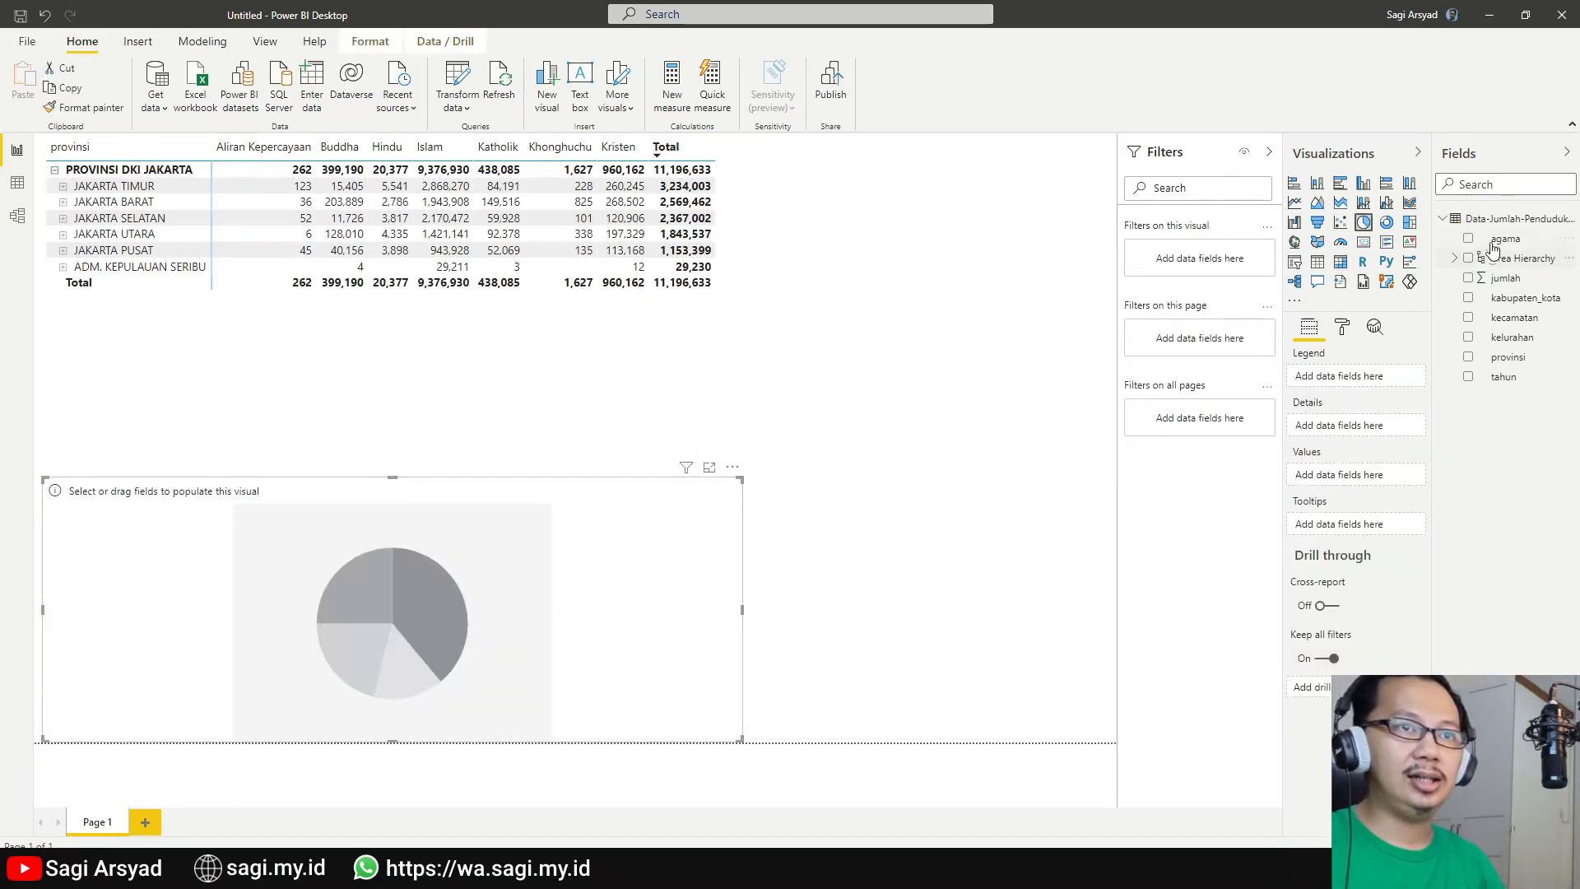
left_click_drag(1505, 238, 336, 658)
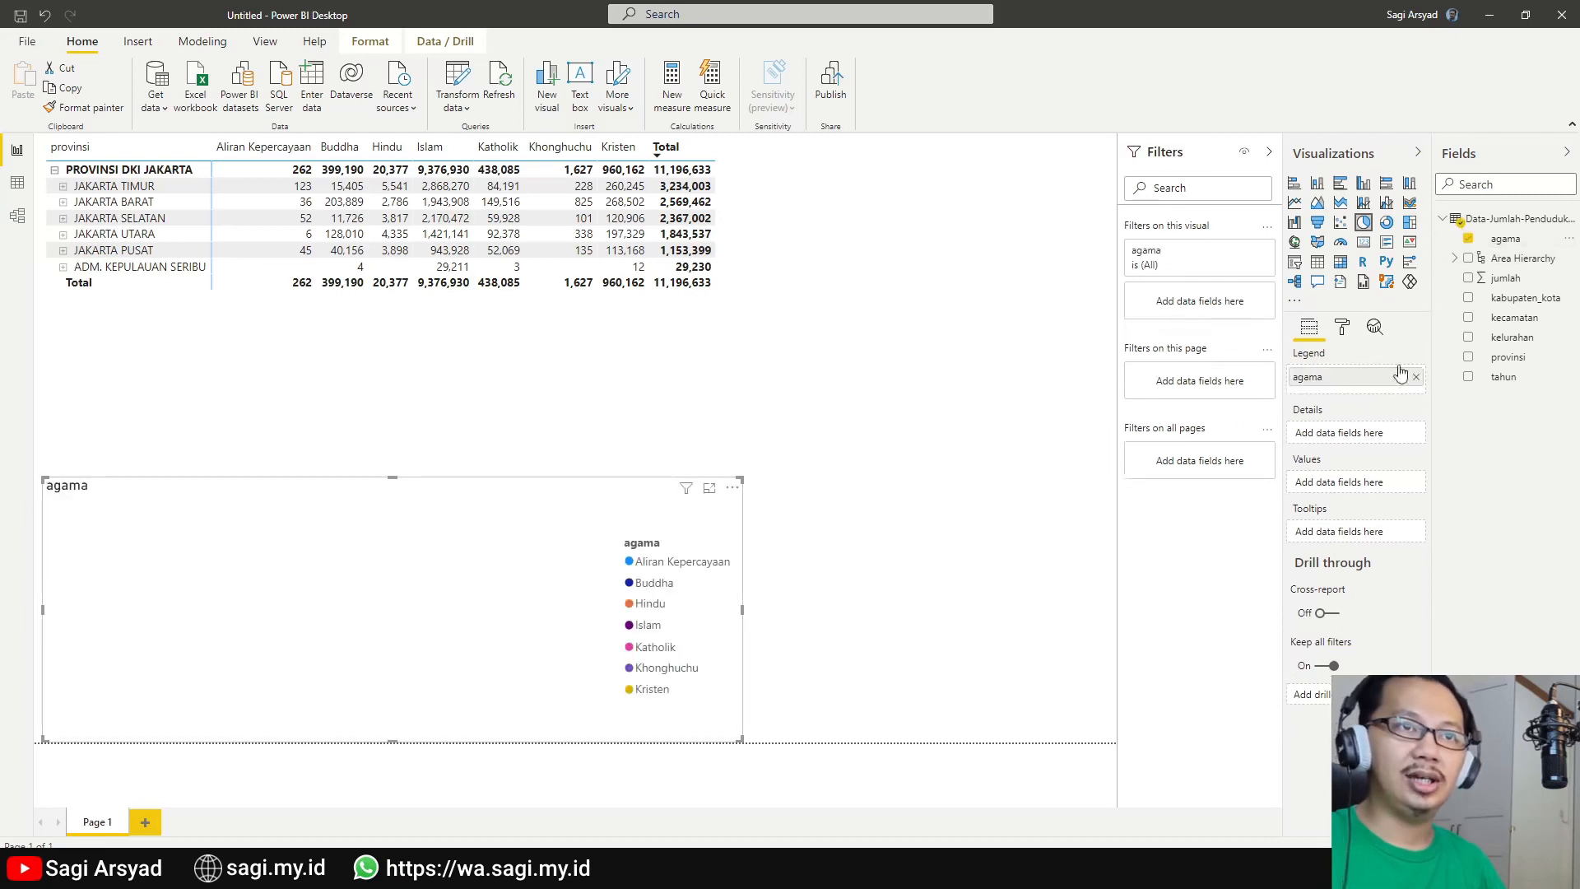
left_click_drag(1504, 278, 322, 681)
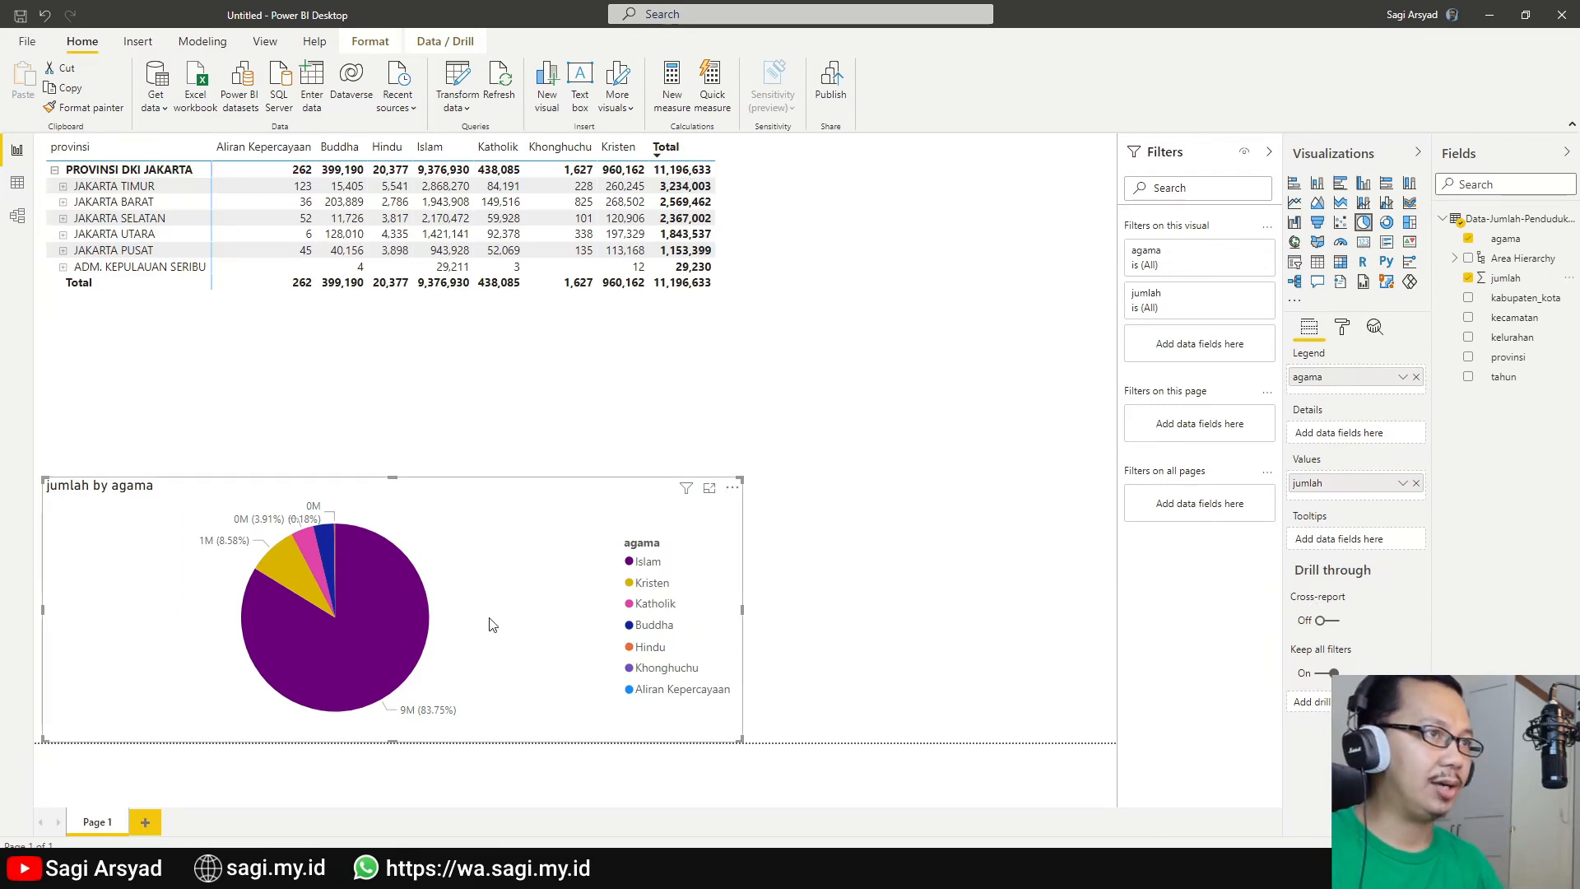
Narrow the jumlah by agama pie chart and place it beside the matrix, aligned with the page's upper edge.
left_click_drag(491, 620, 864, 399)
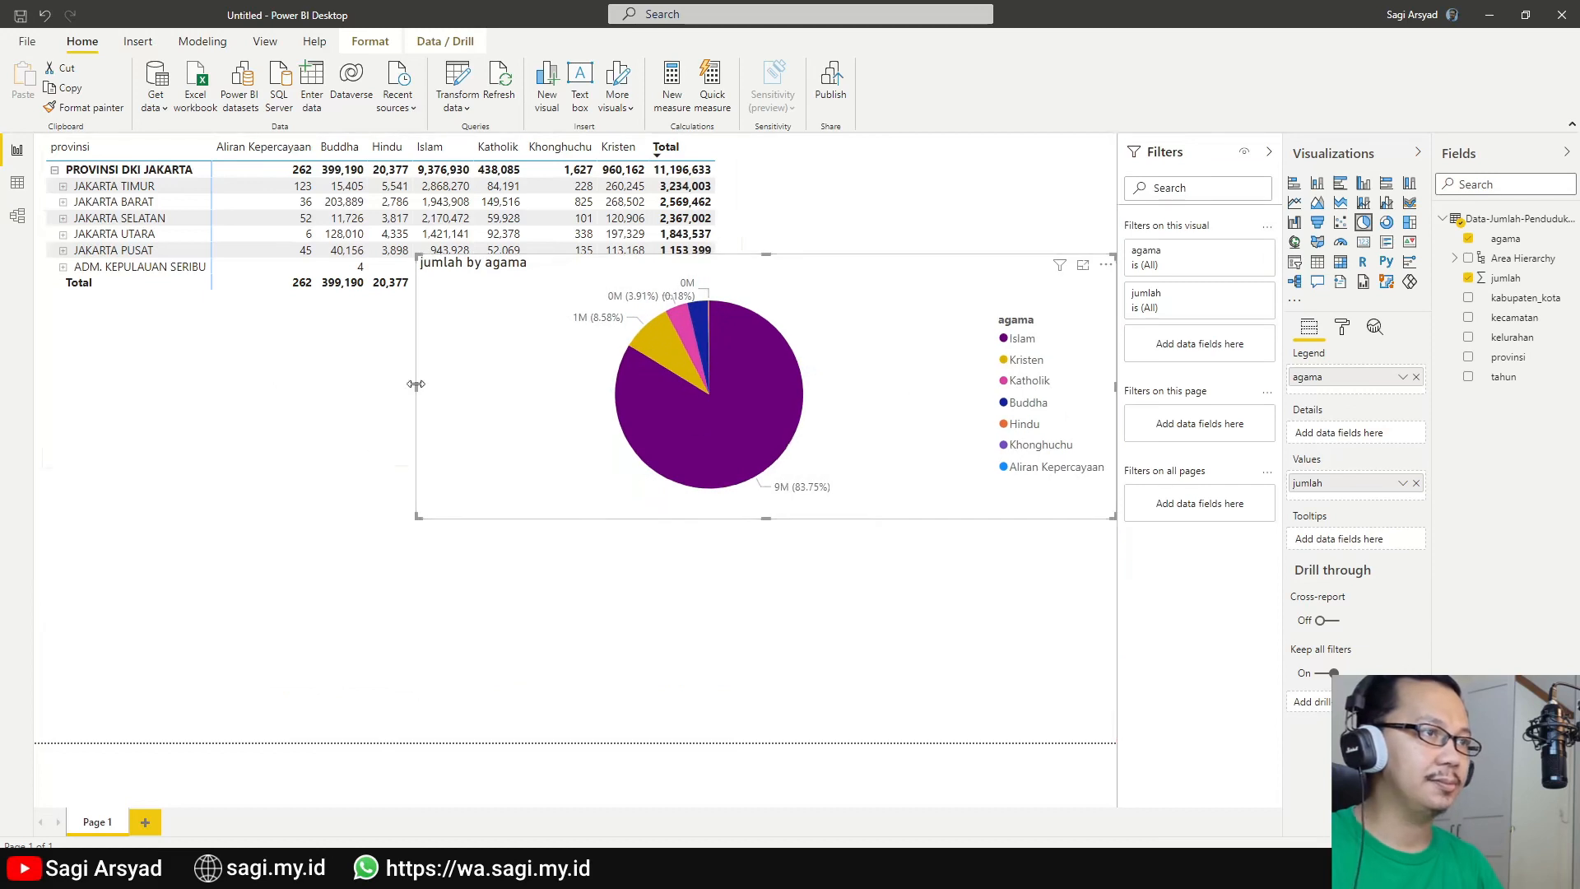
left_click_drag(415, 384, 743, 394)
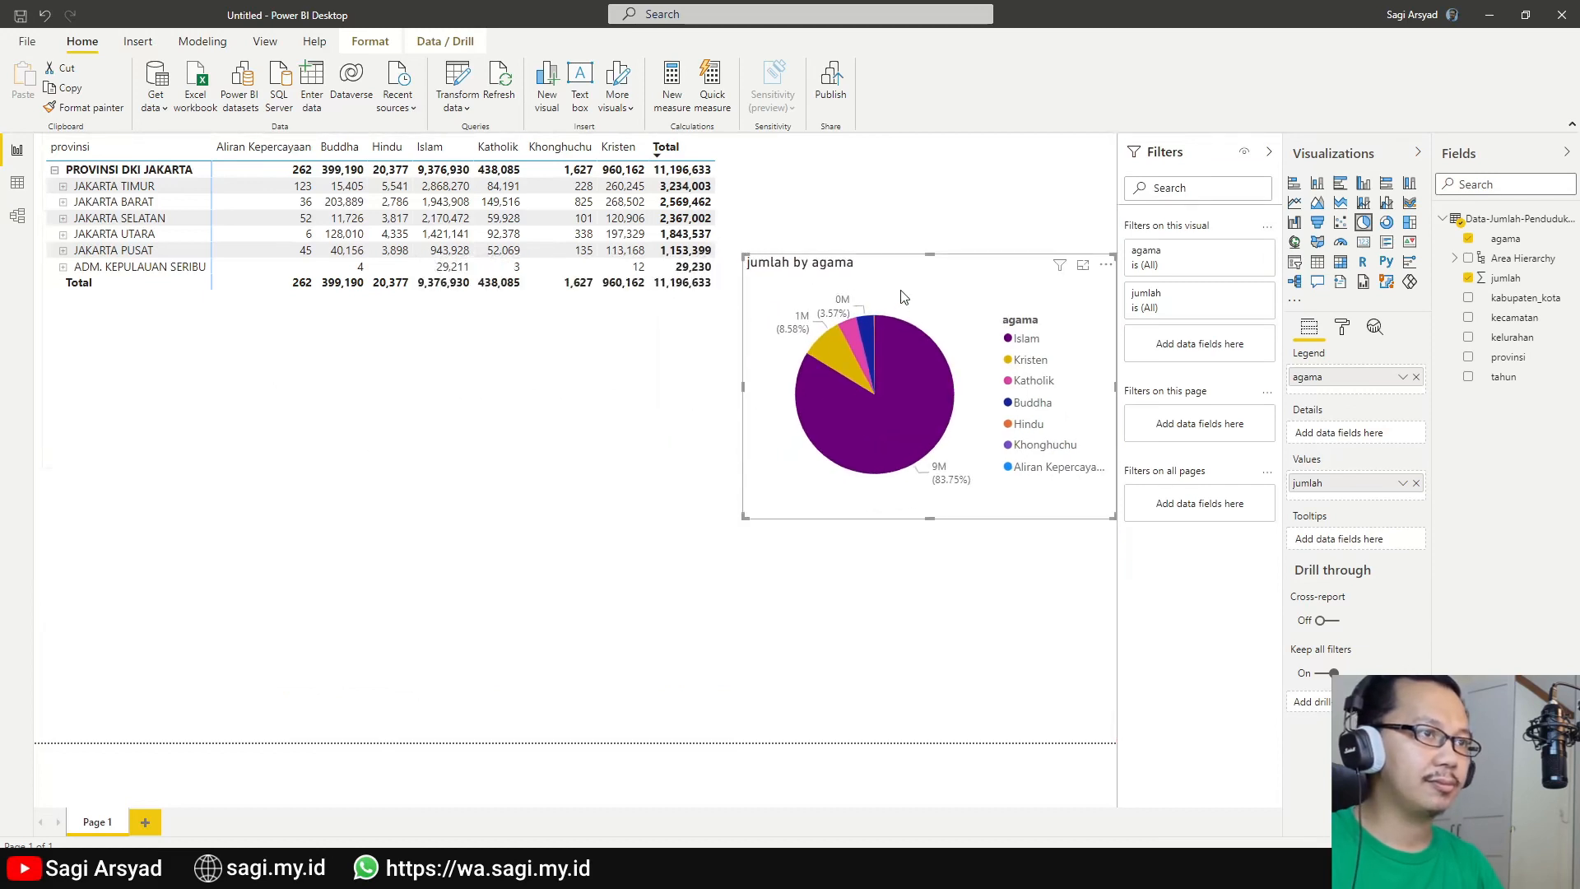
left_click_drag(903, 296, 902, 174)
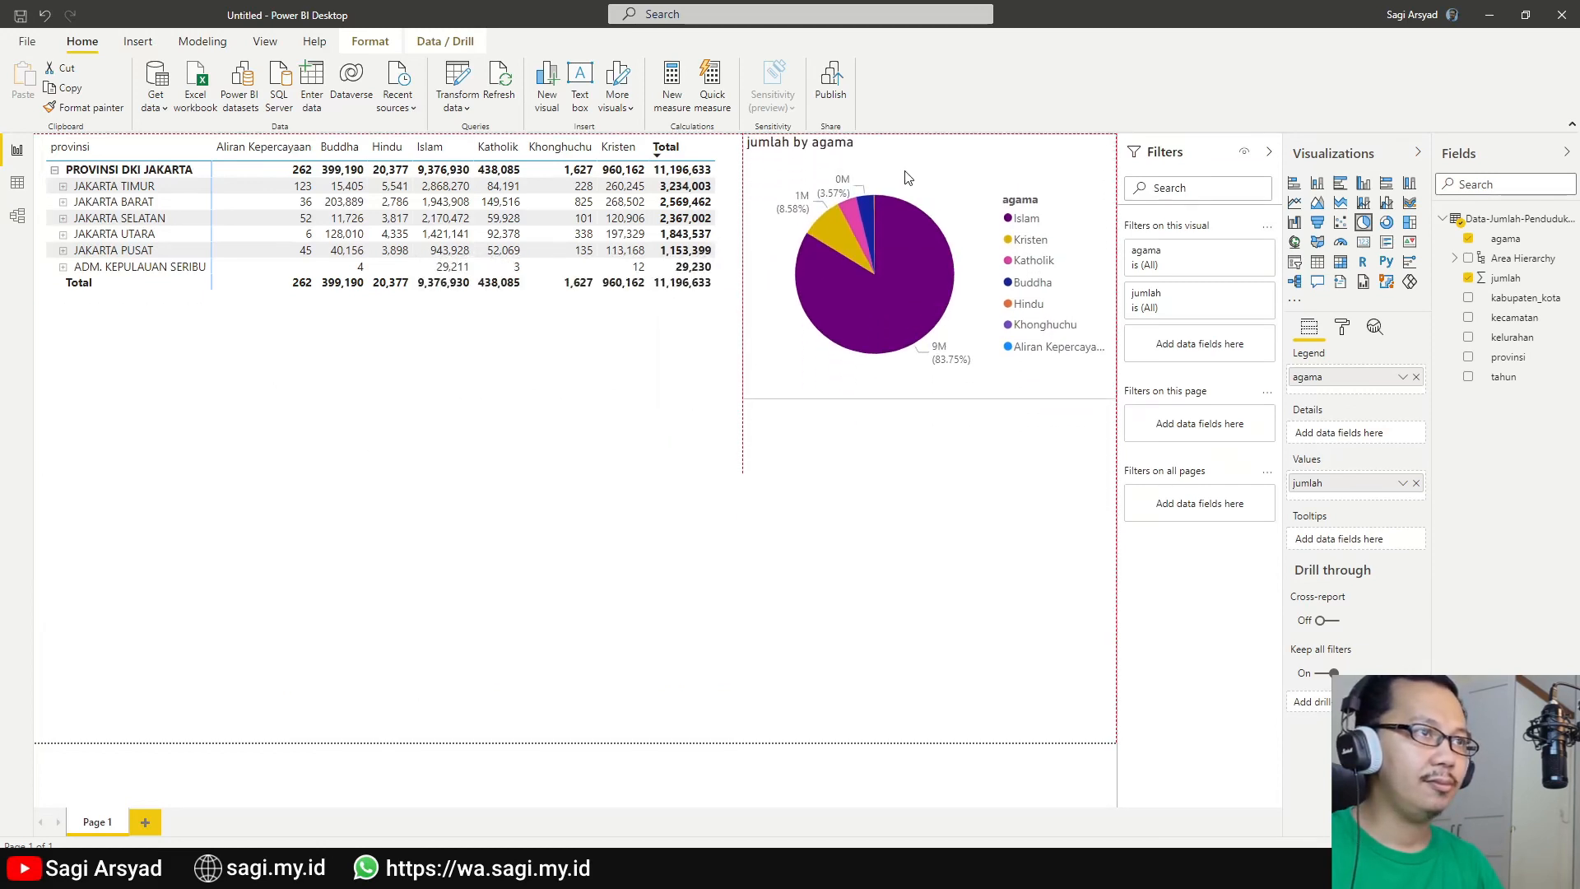
left_click(903, 516)
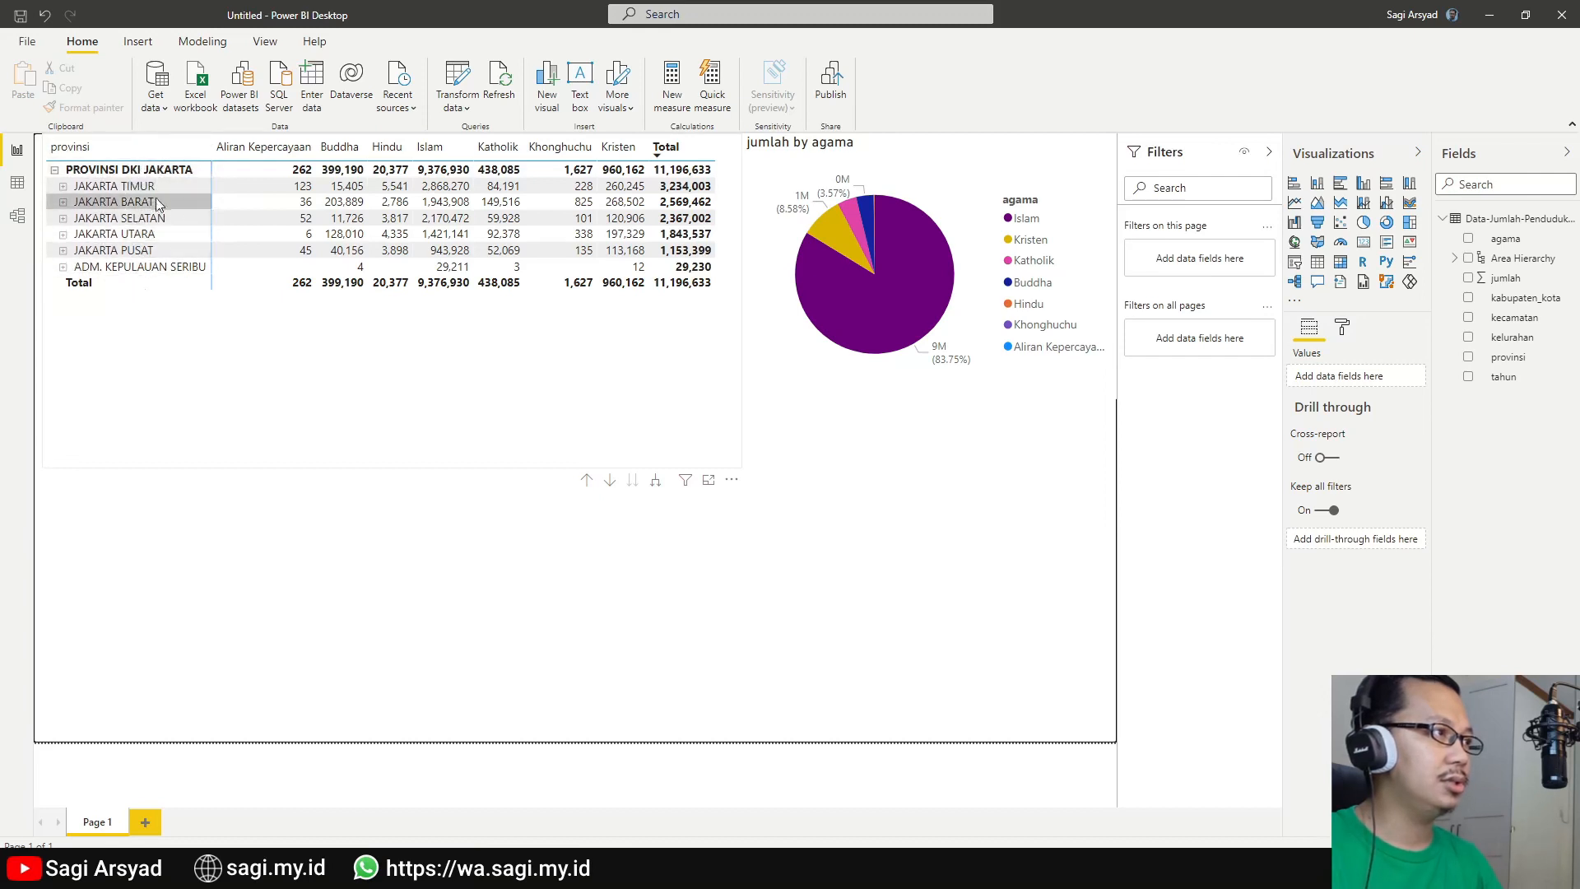
Expand the JAKARTA TIMUR and JAKARTA BARAT rows in the matrix to list their kecamatan and review them.
left_click(63, 188)
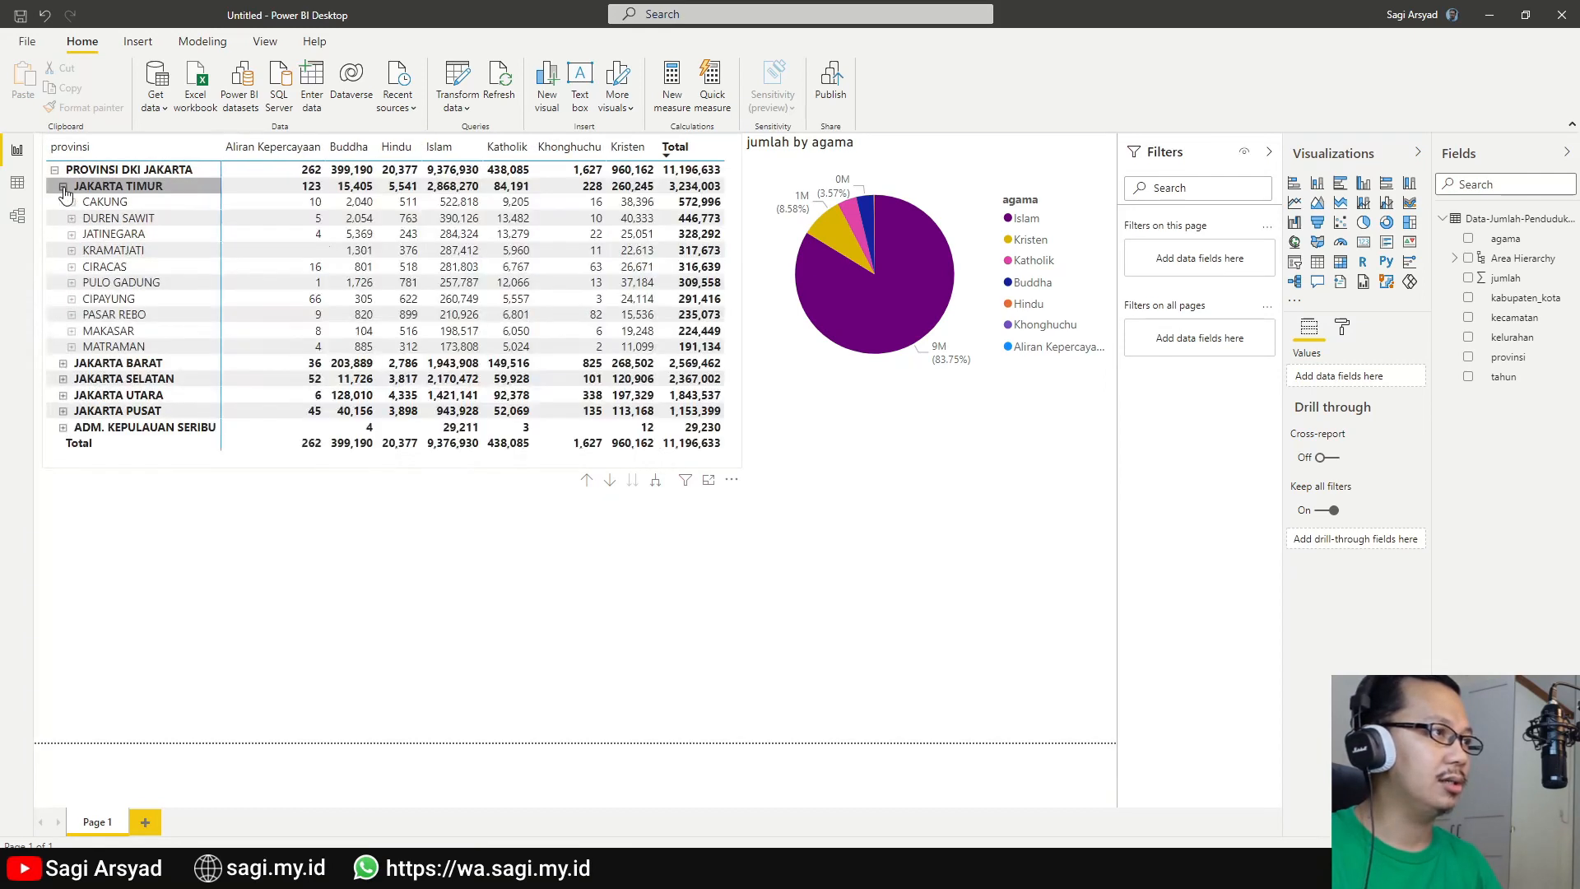
left_click(64, 188)
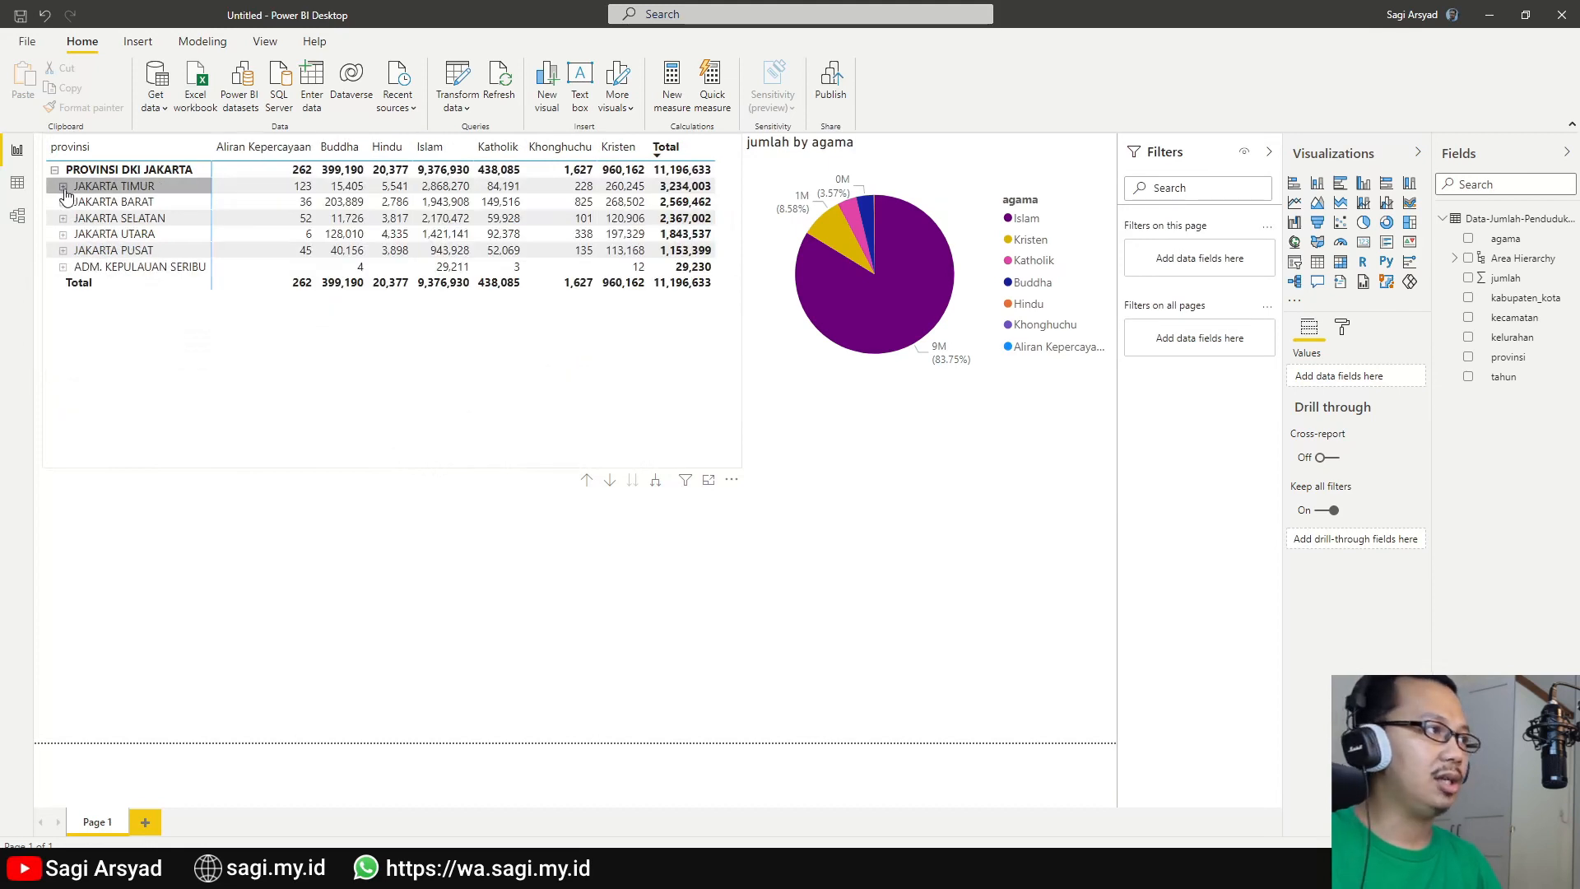
left_click(63, 188)
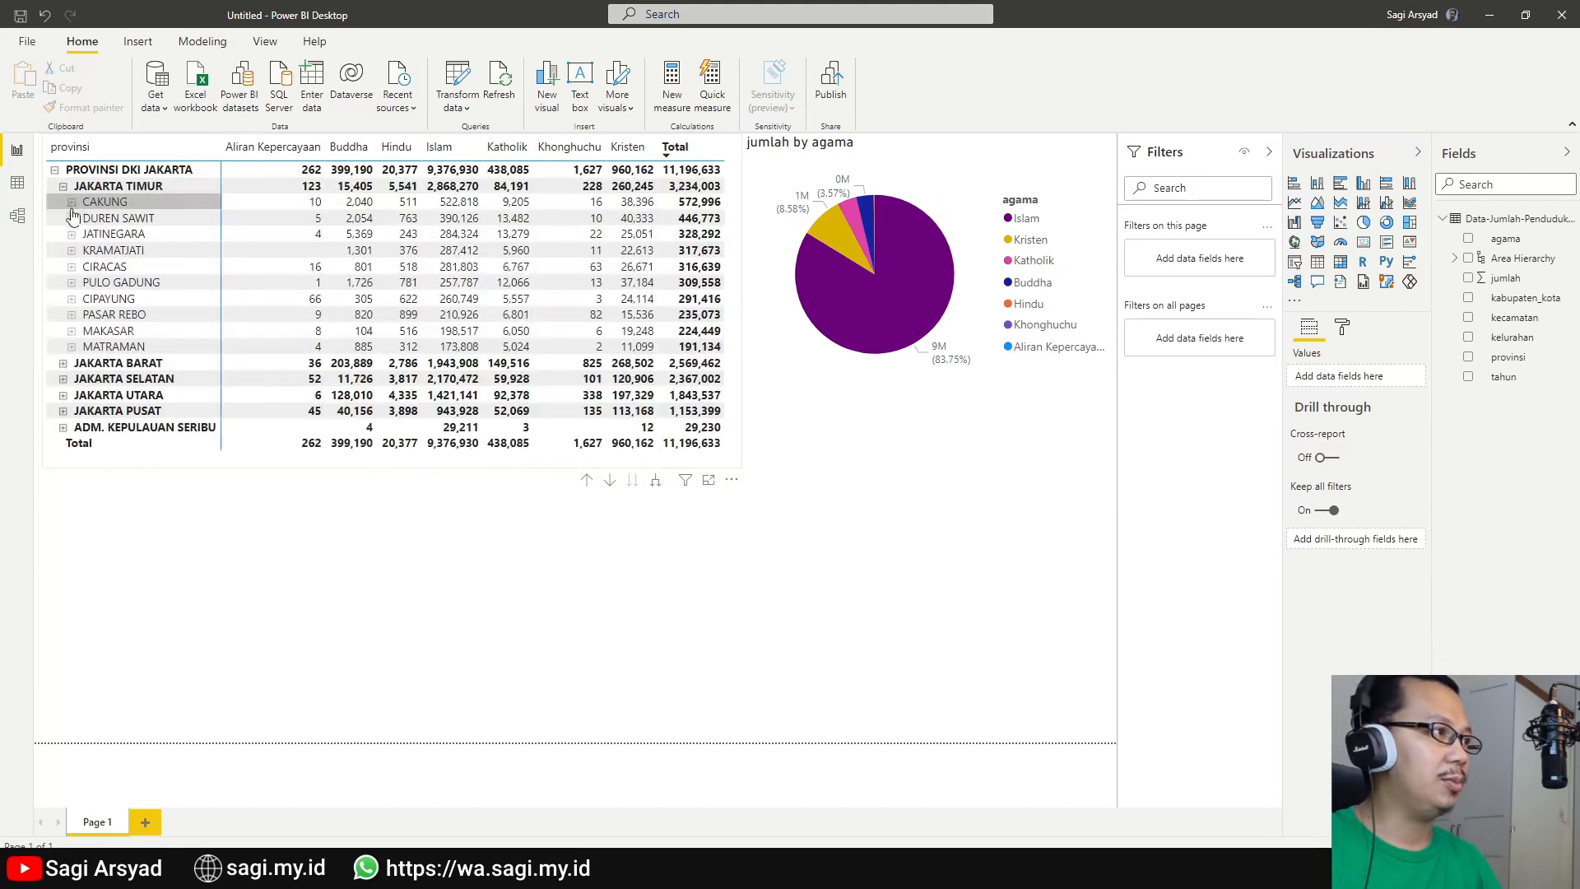
left_click(63, 363)
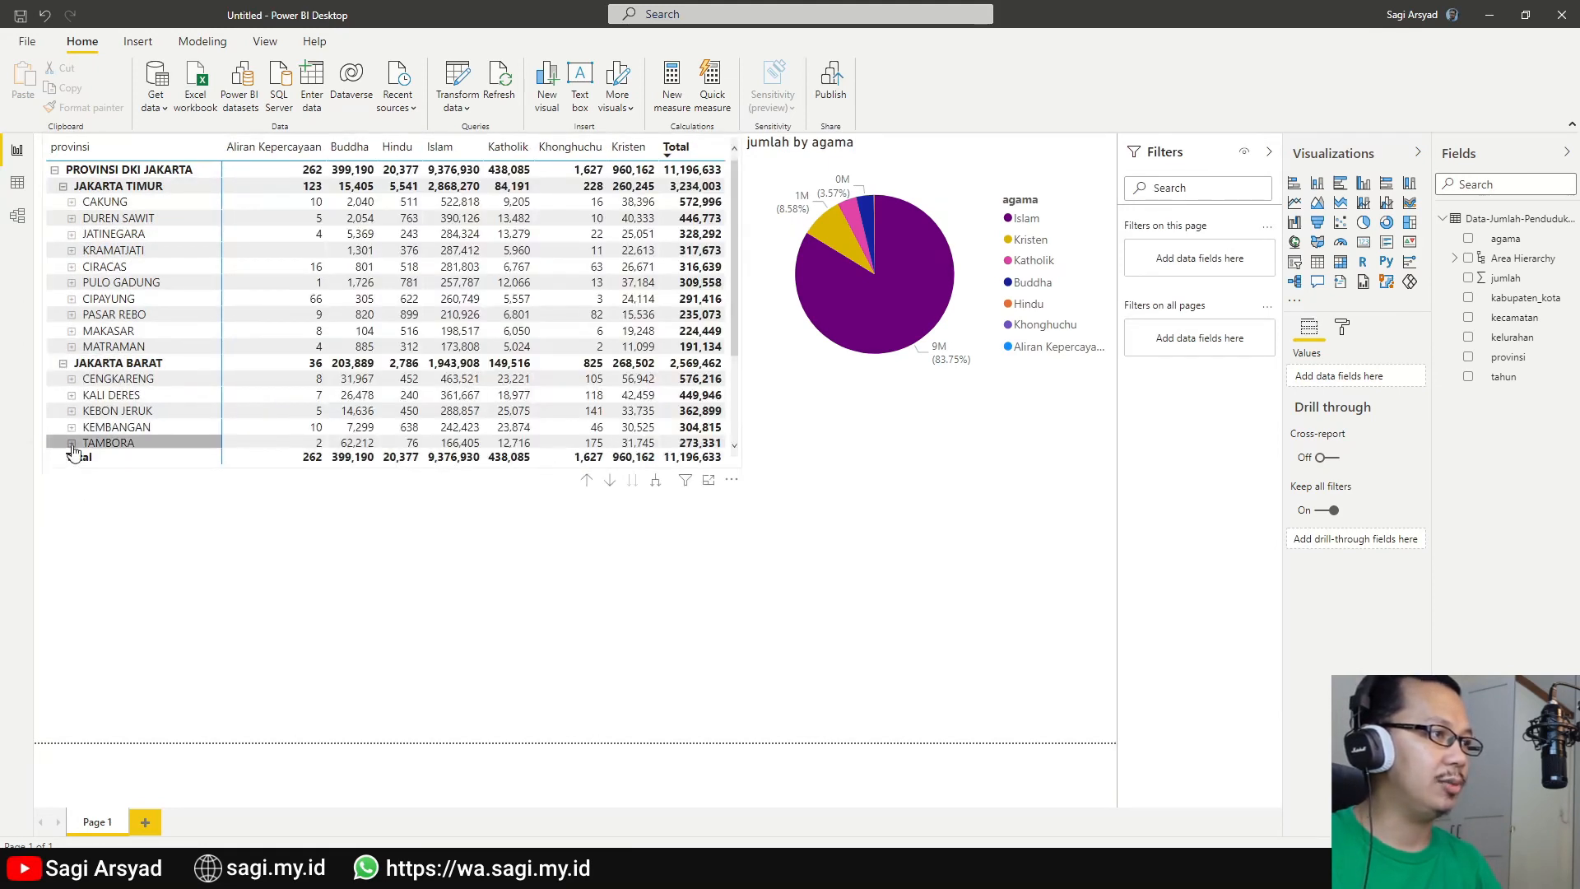
left_click(71, 444)
left_click(72, 445)
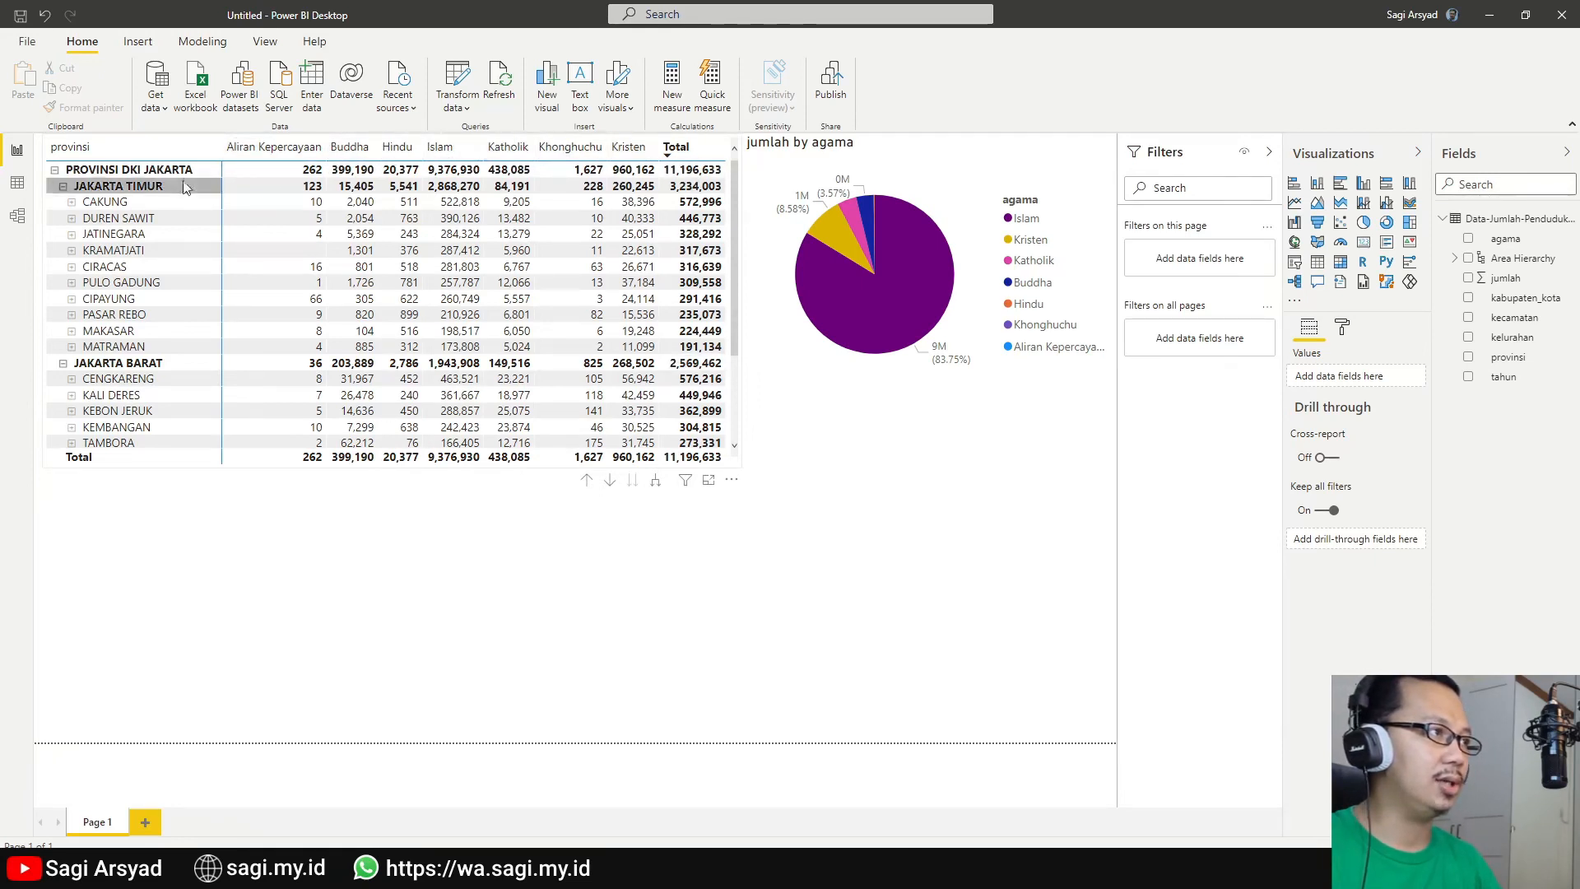
scroll(74, 394, "down", 3)
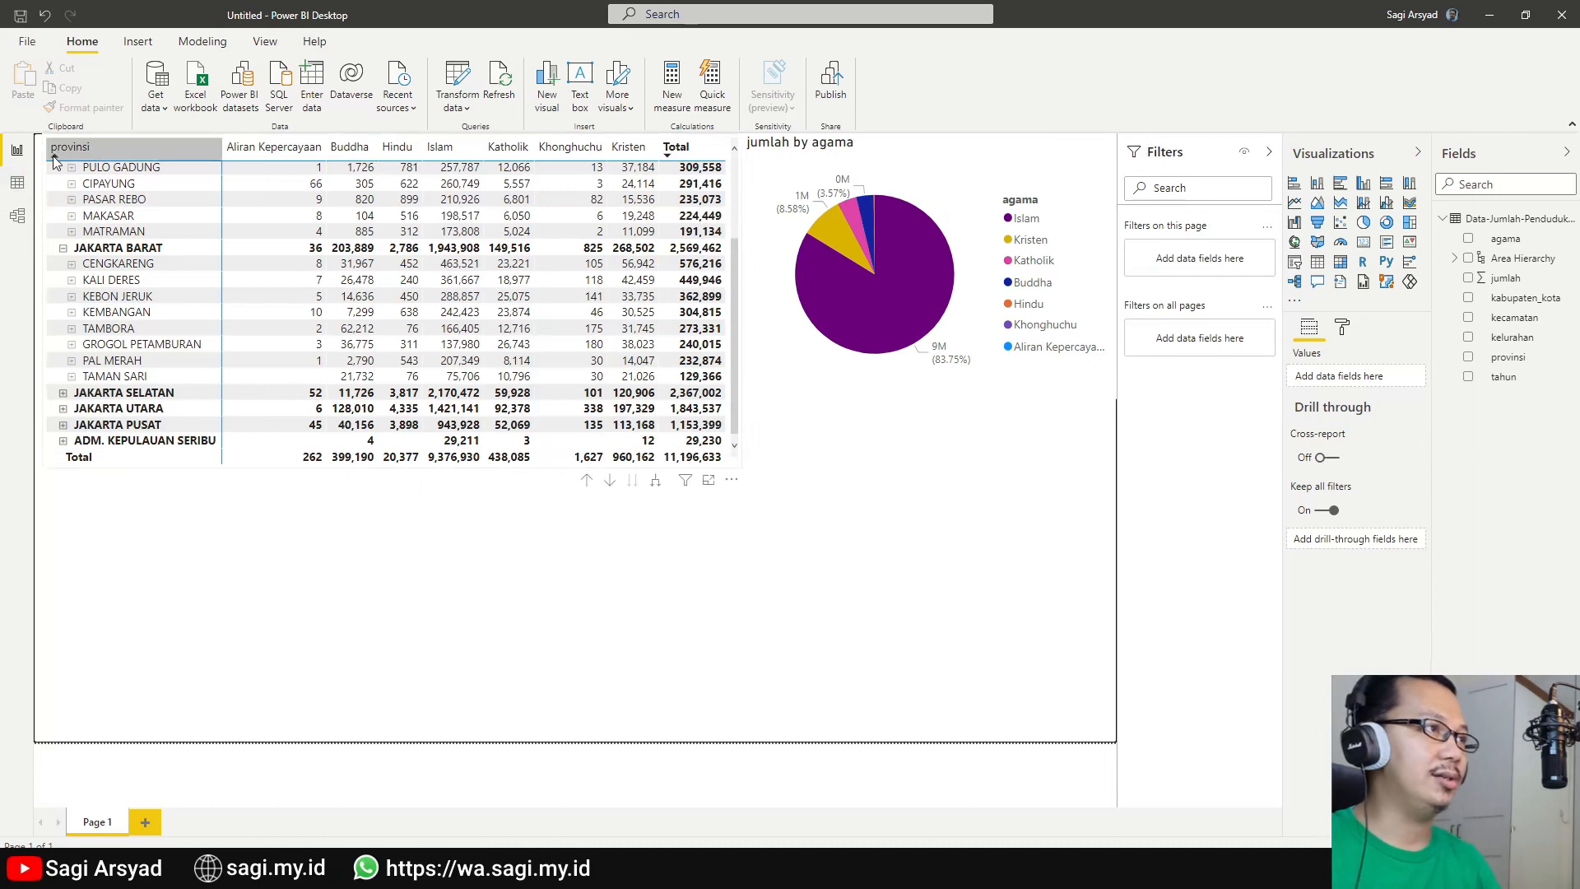
Open the data transformation editor and rename the population query as Data-2020.
left_click(465, 76)
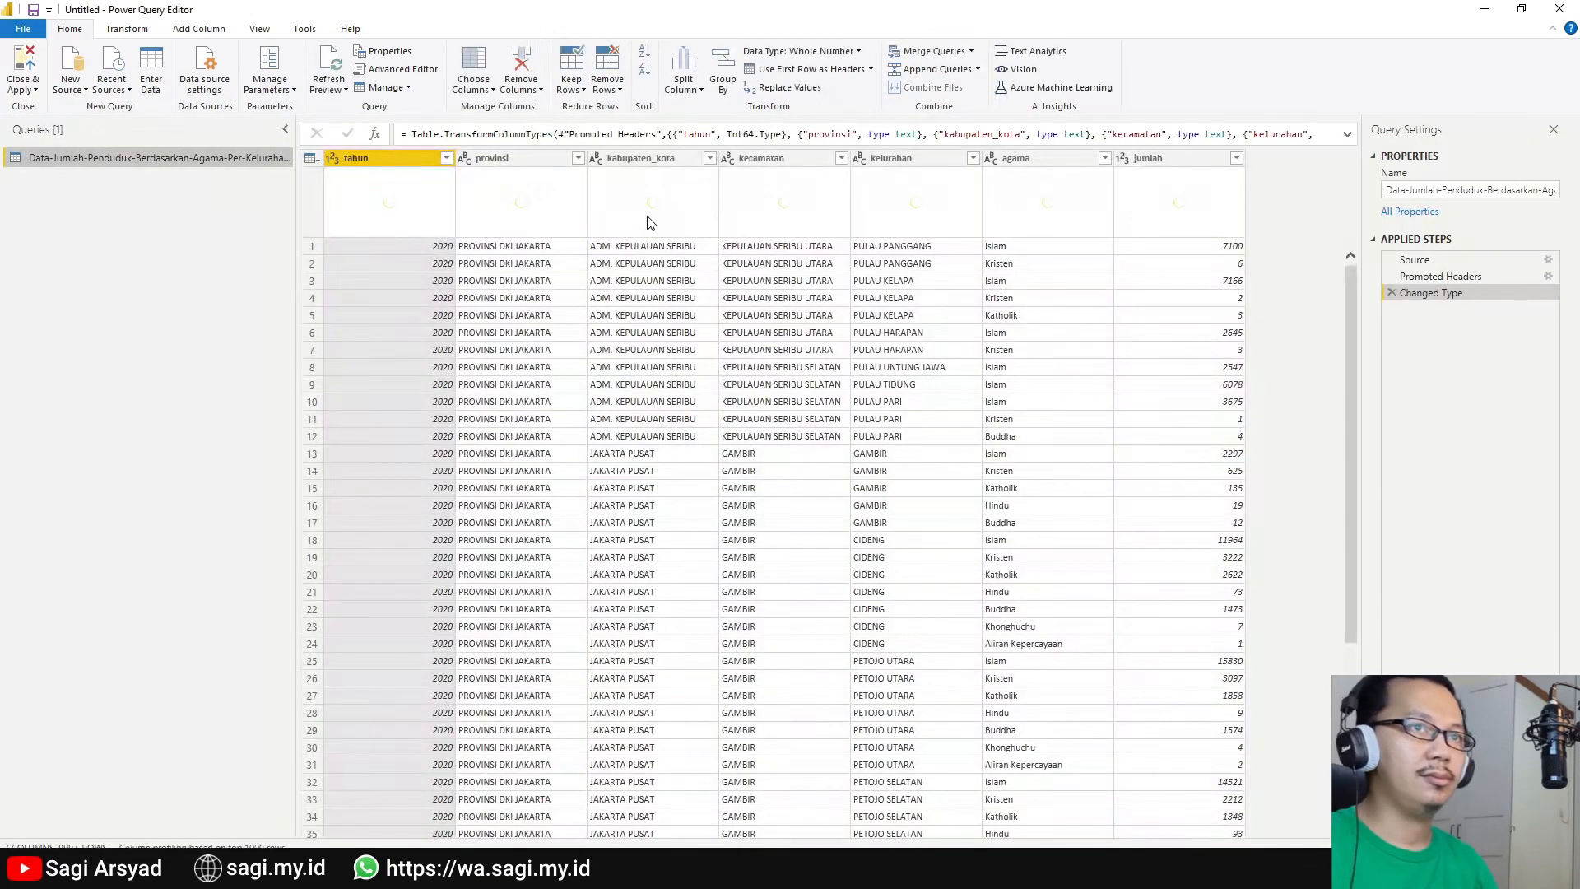
left_click_drag(1459, 190, 1059, 176)
left_click(1512, 194)
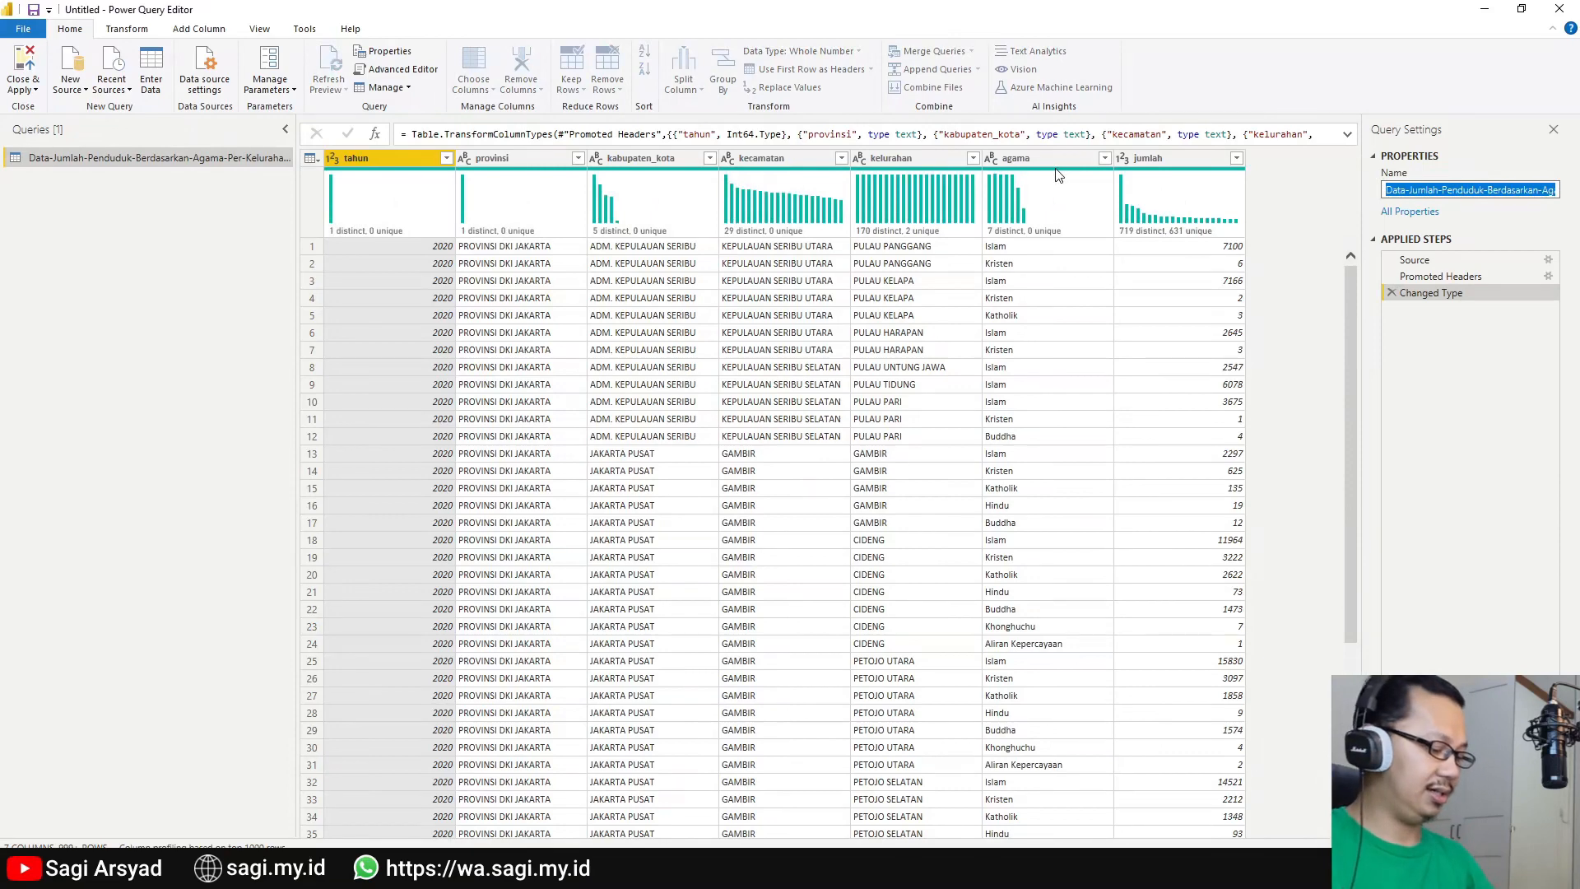
type("Data-2020")
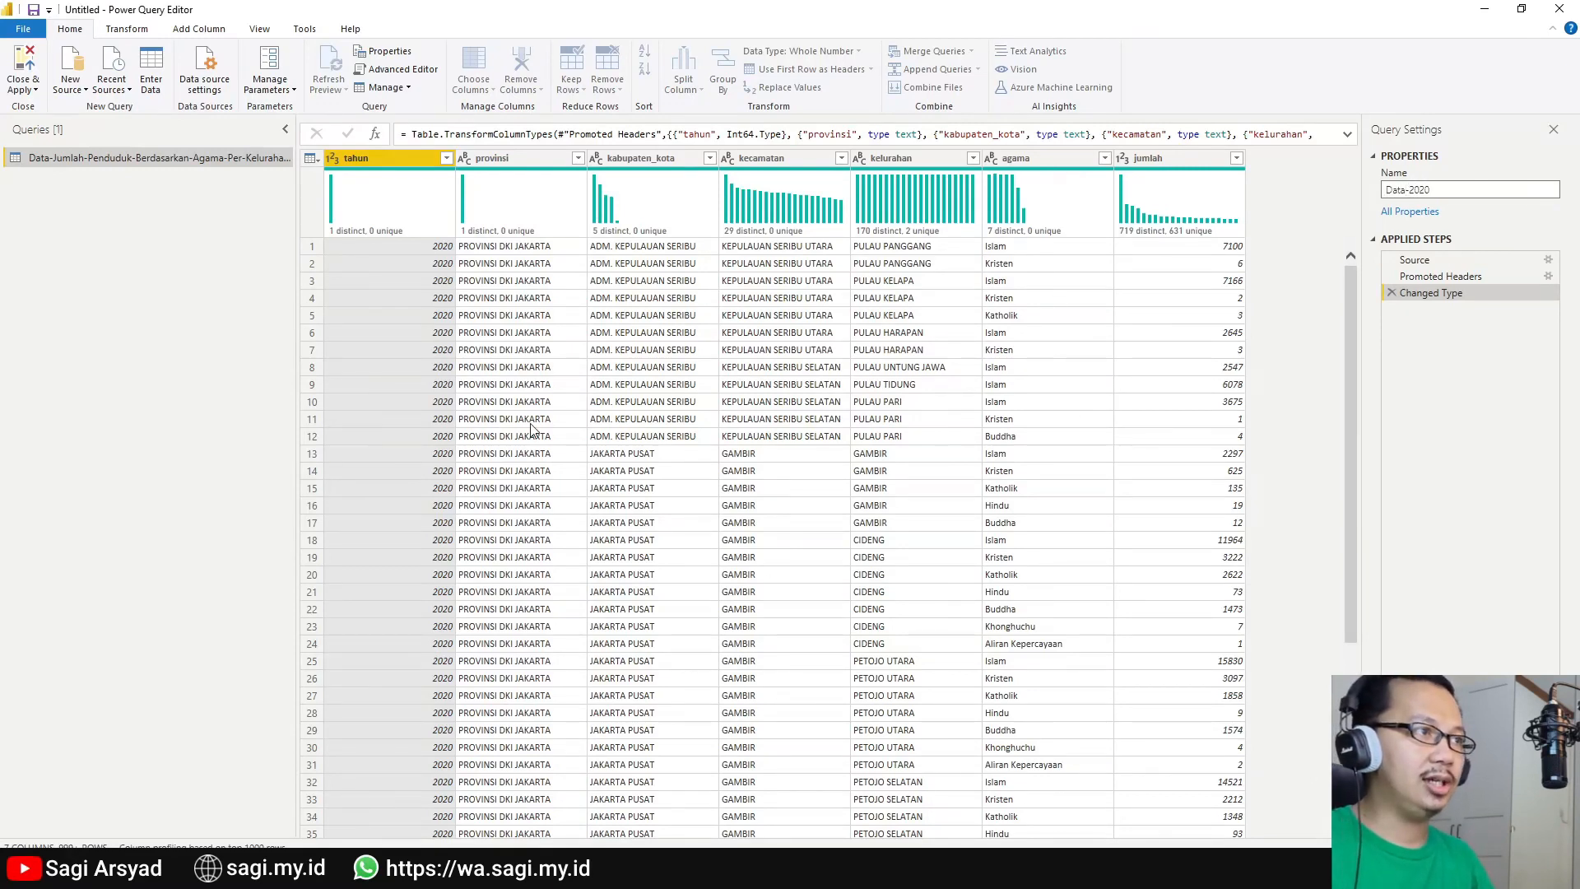
key("Return")
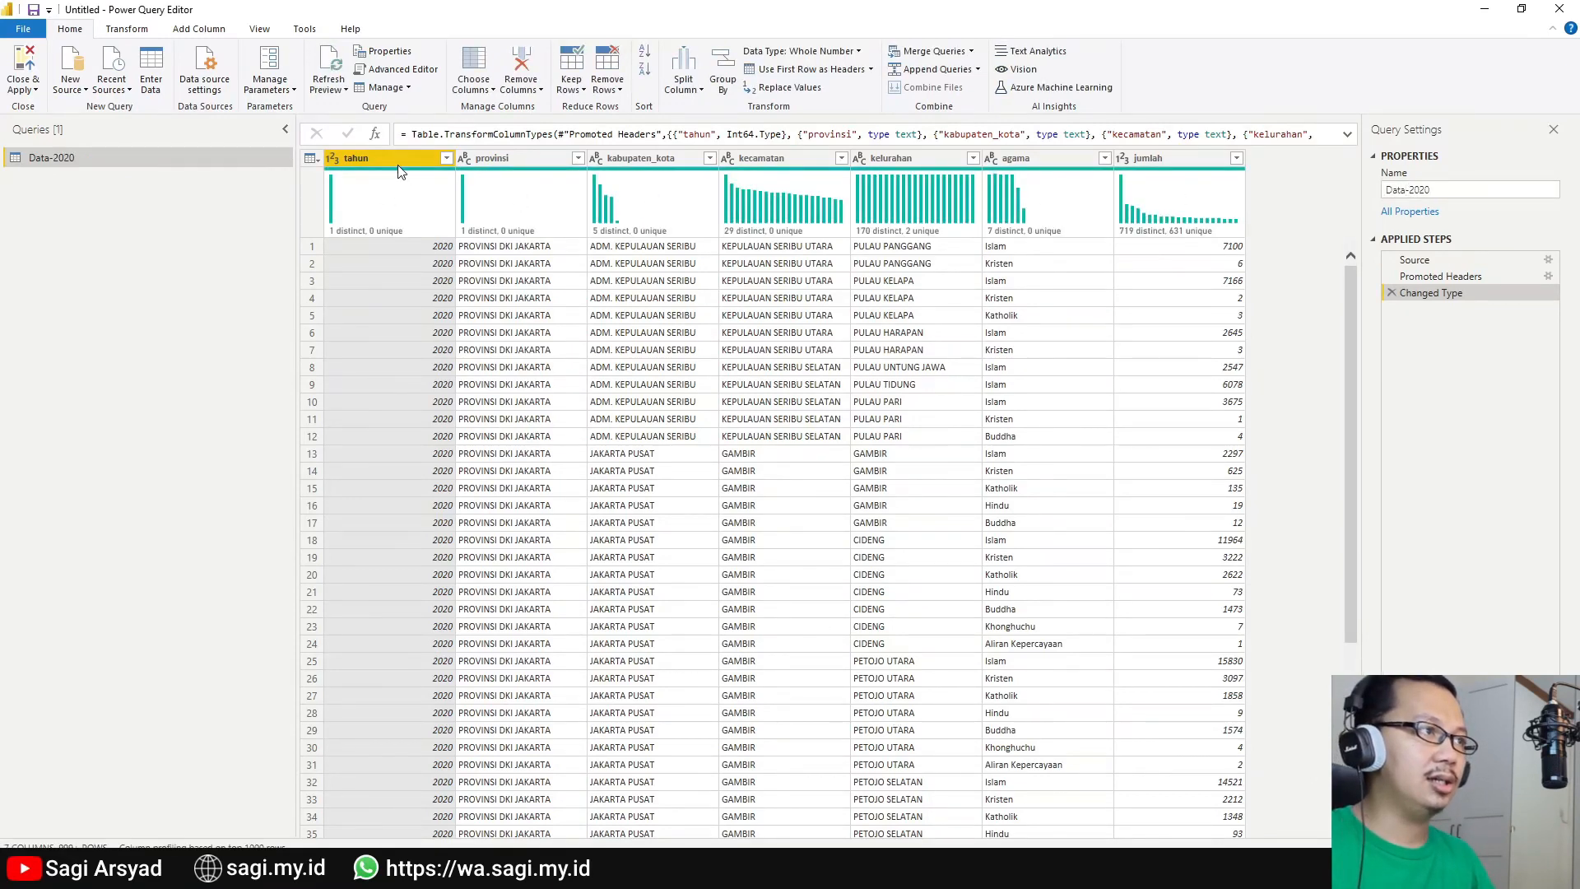
Change the tahun column's data type to Text, replacing the existing type conversion.
right_click(397, 160)
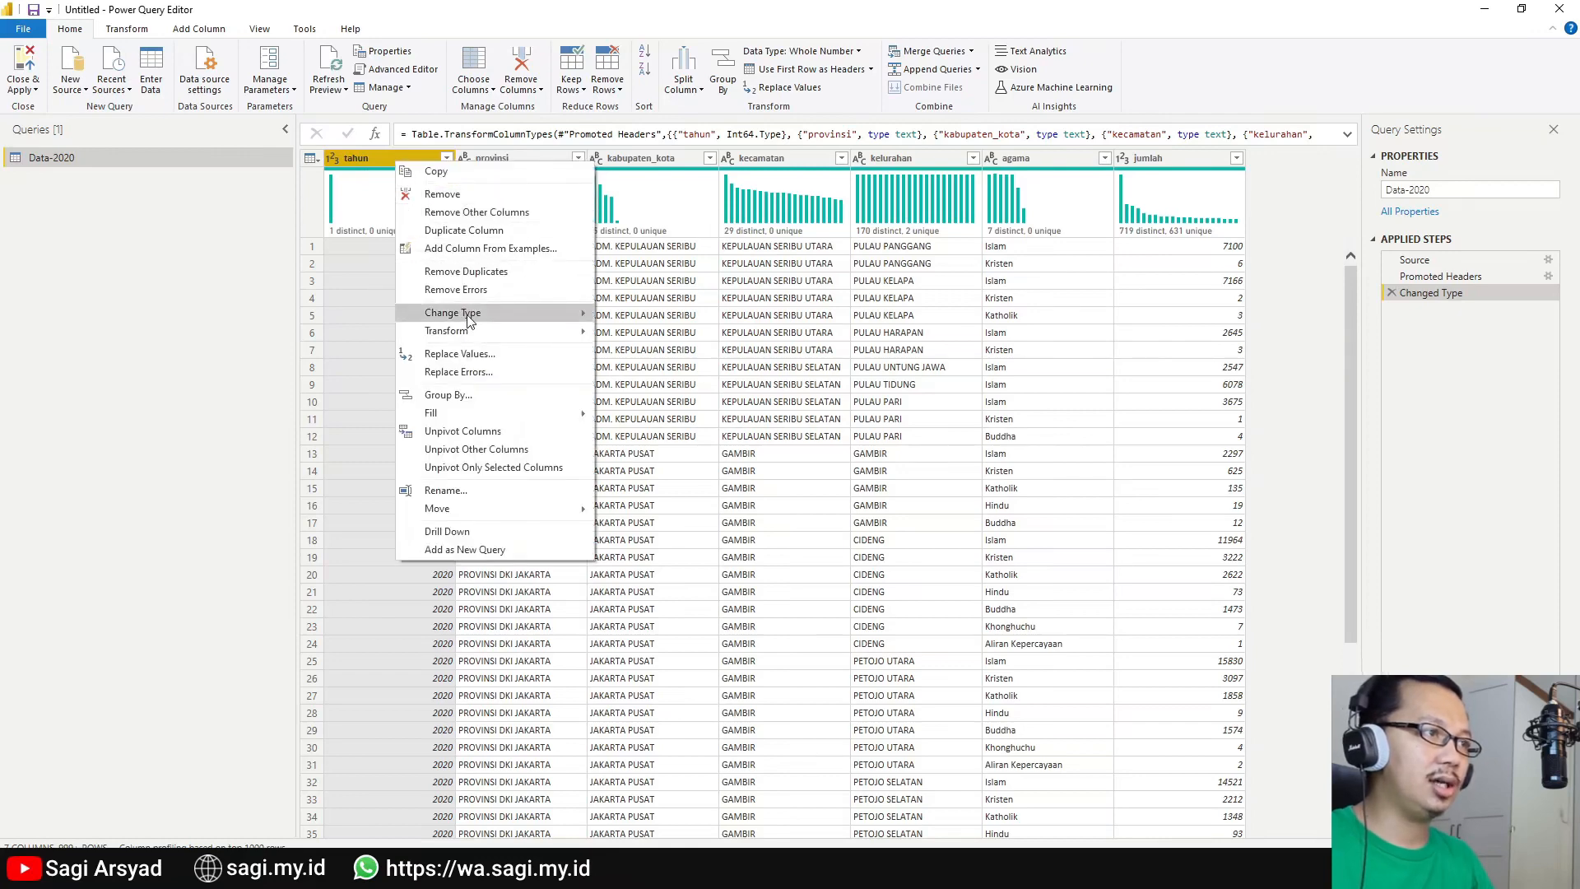
mouse_move(461, 312)
left_click(650, 486)
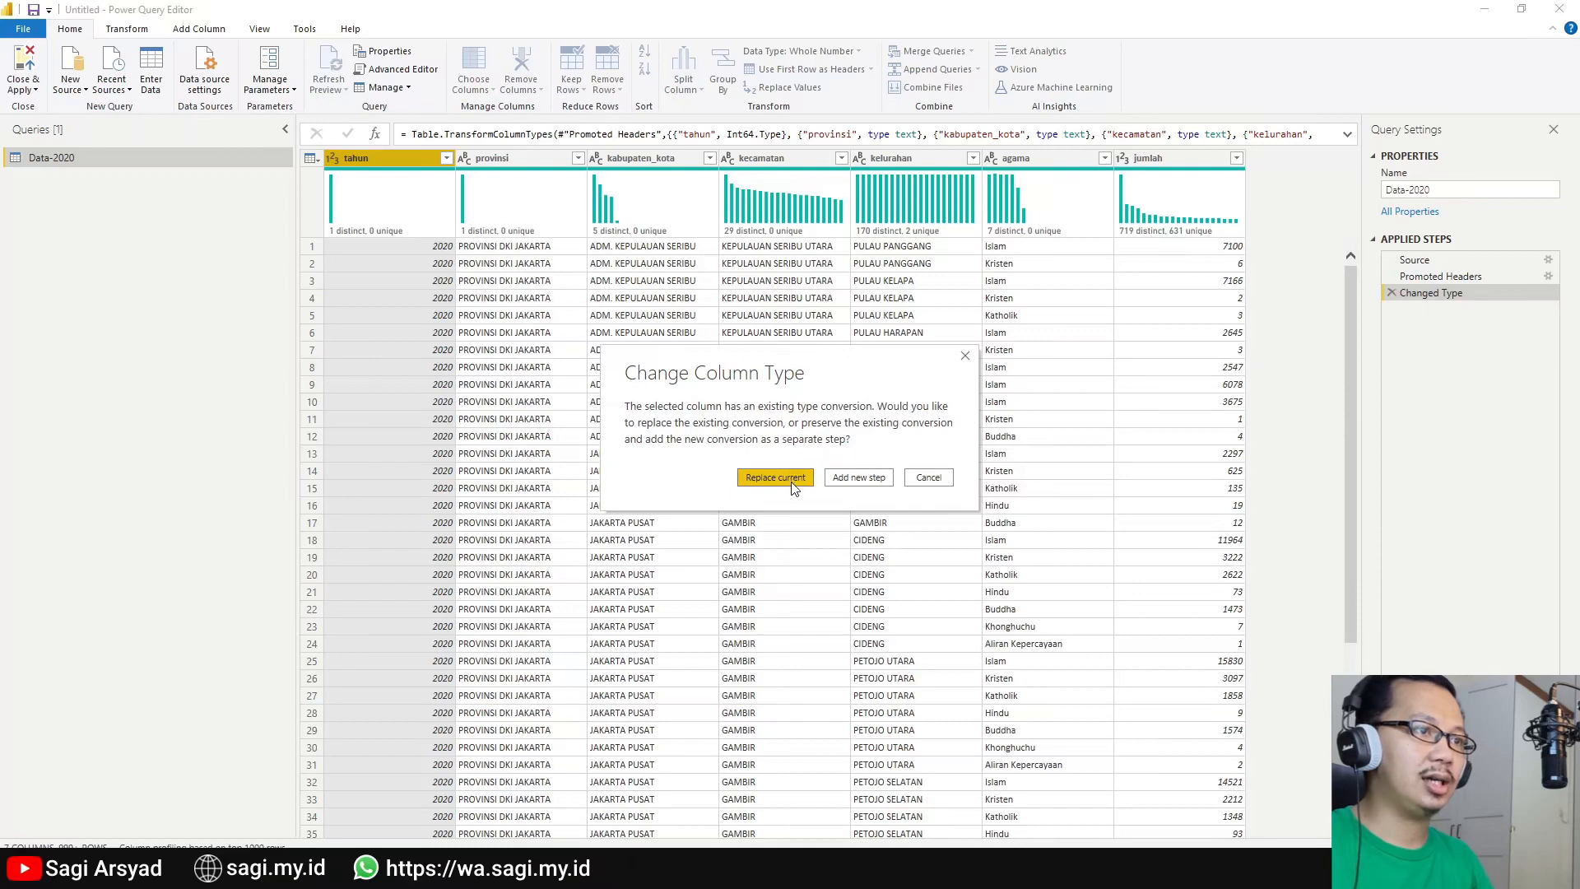
left_click(794, 485)
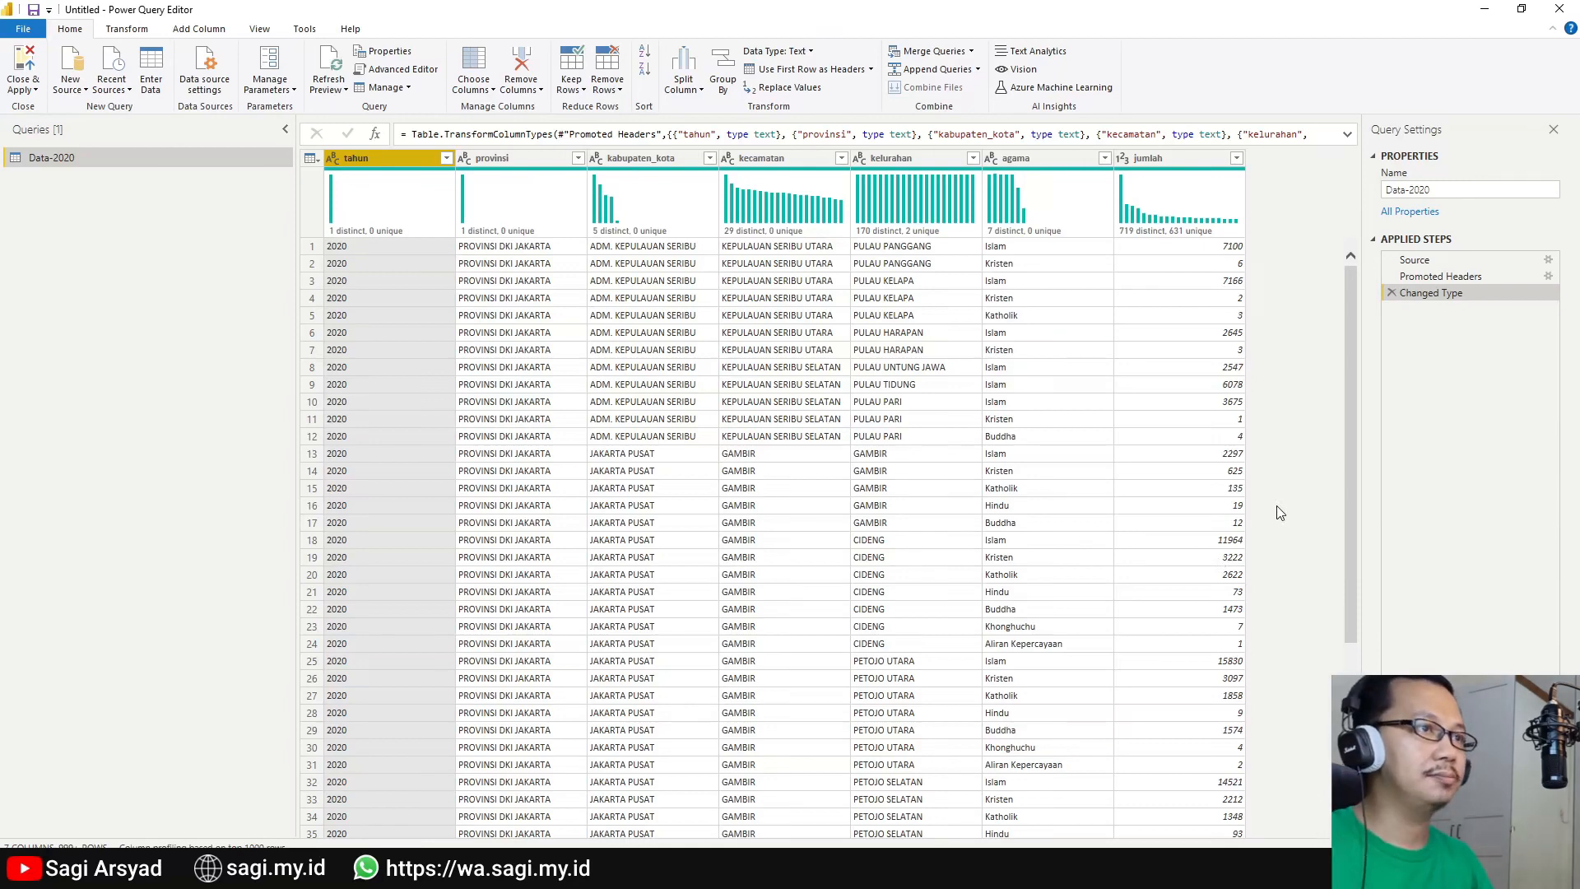
Rename the provinsi column as Provinsi and the kabupaten_kota column as Kabupaten_Kota.
left_click(501, 157)
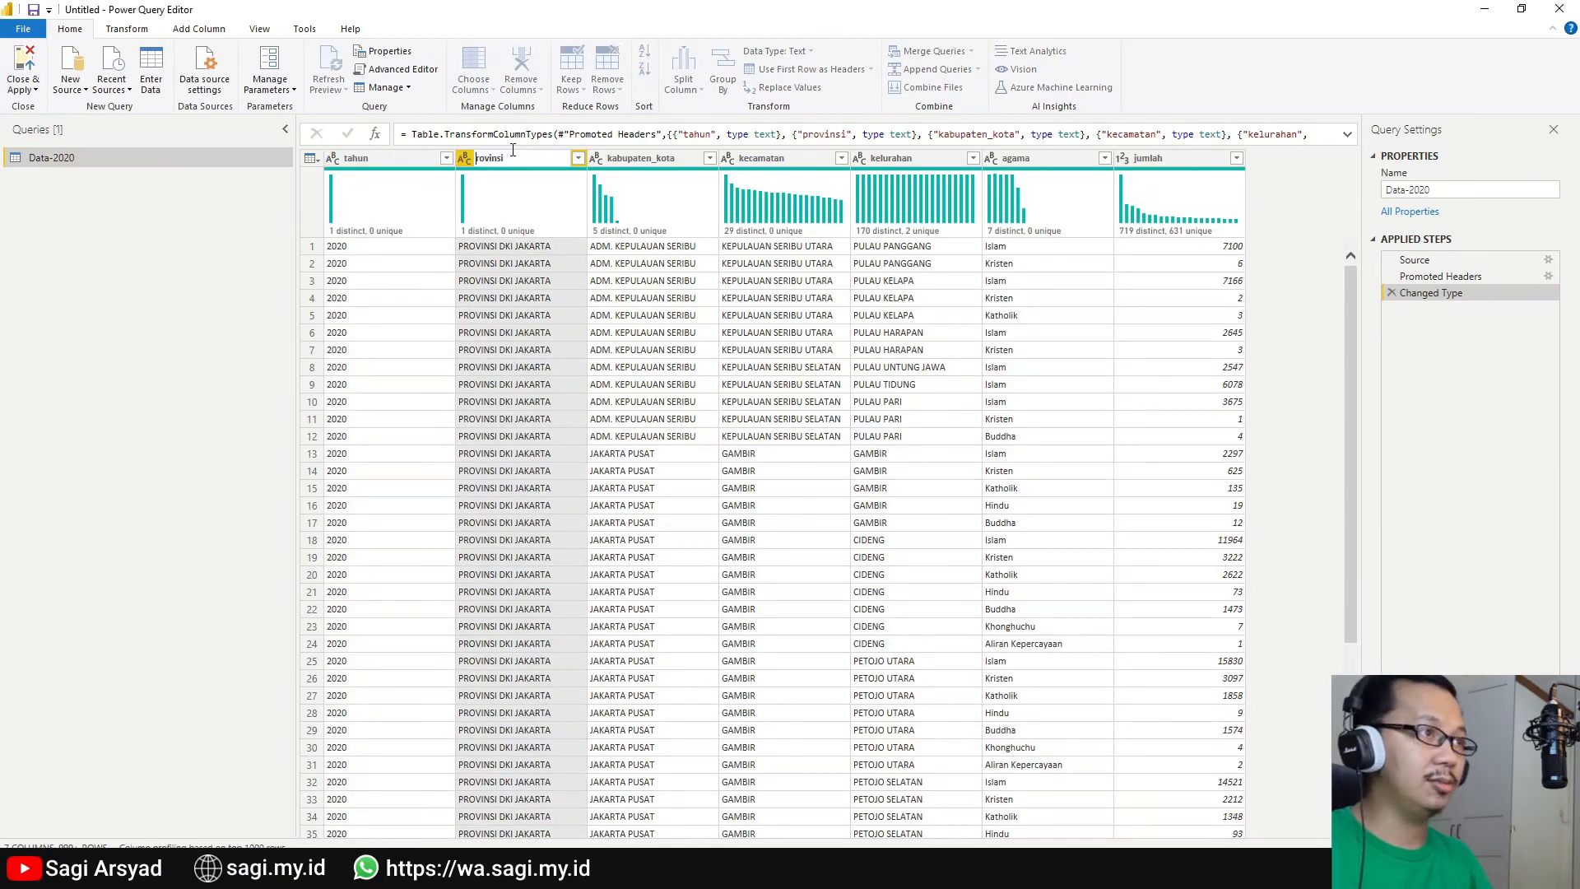
left_click(626, 158)
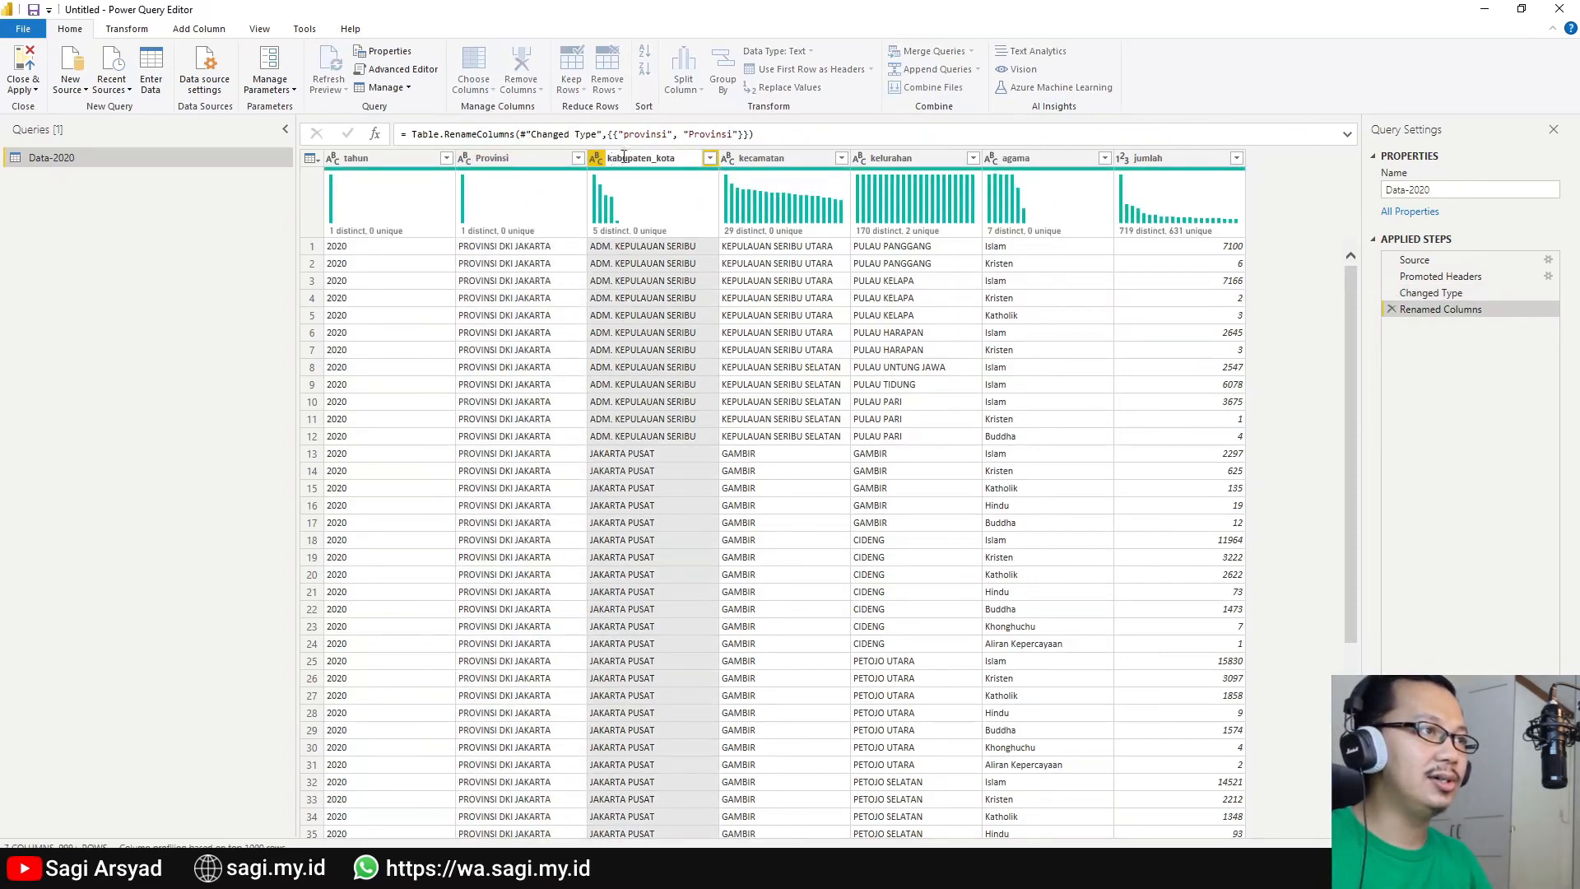
double_click(641, 157)
key("Home")
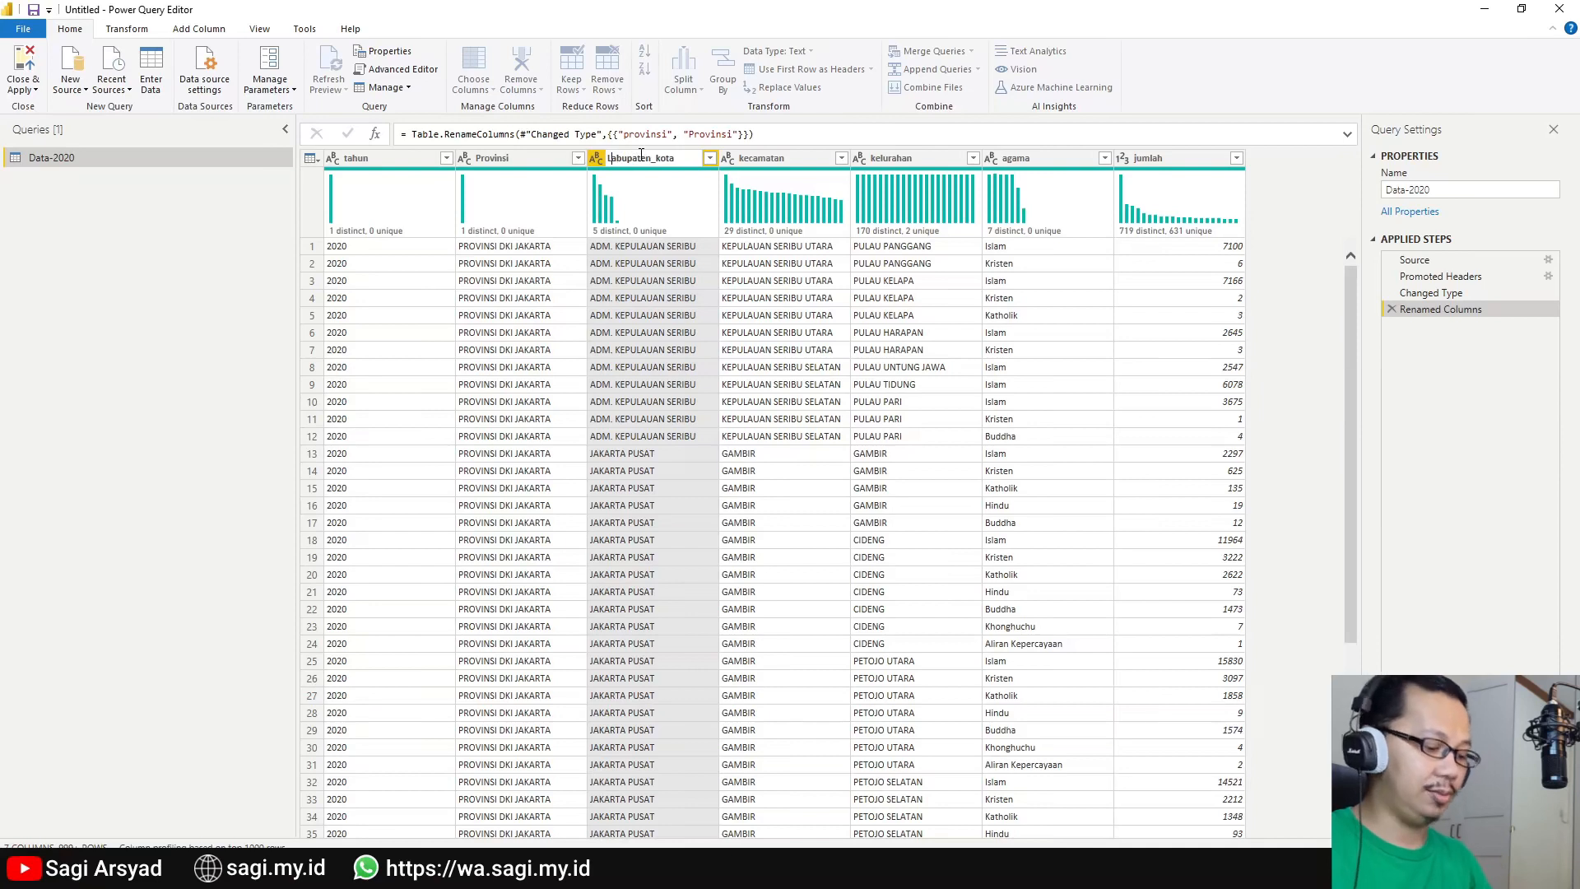
key("Delete")
type("K")
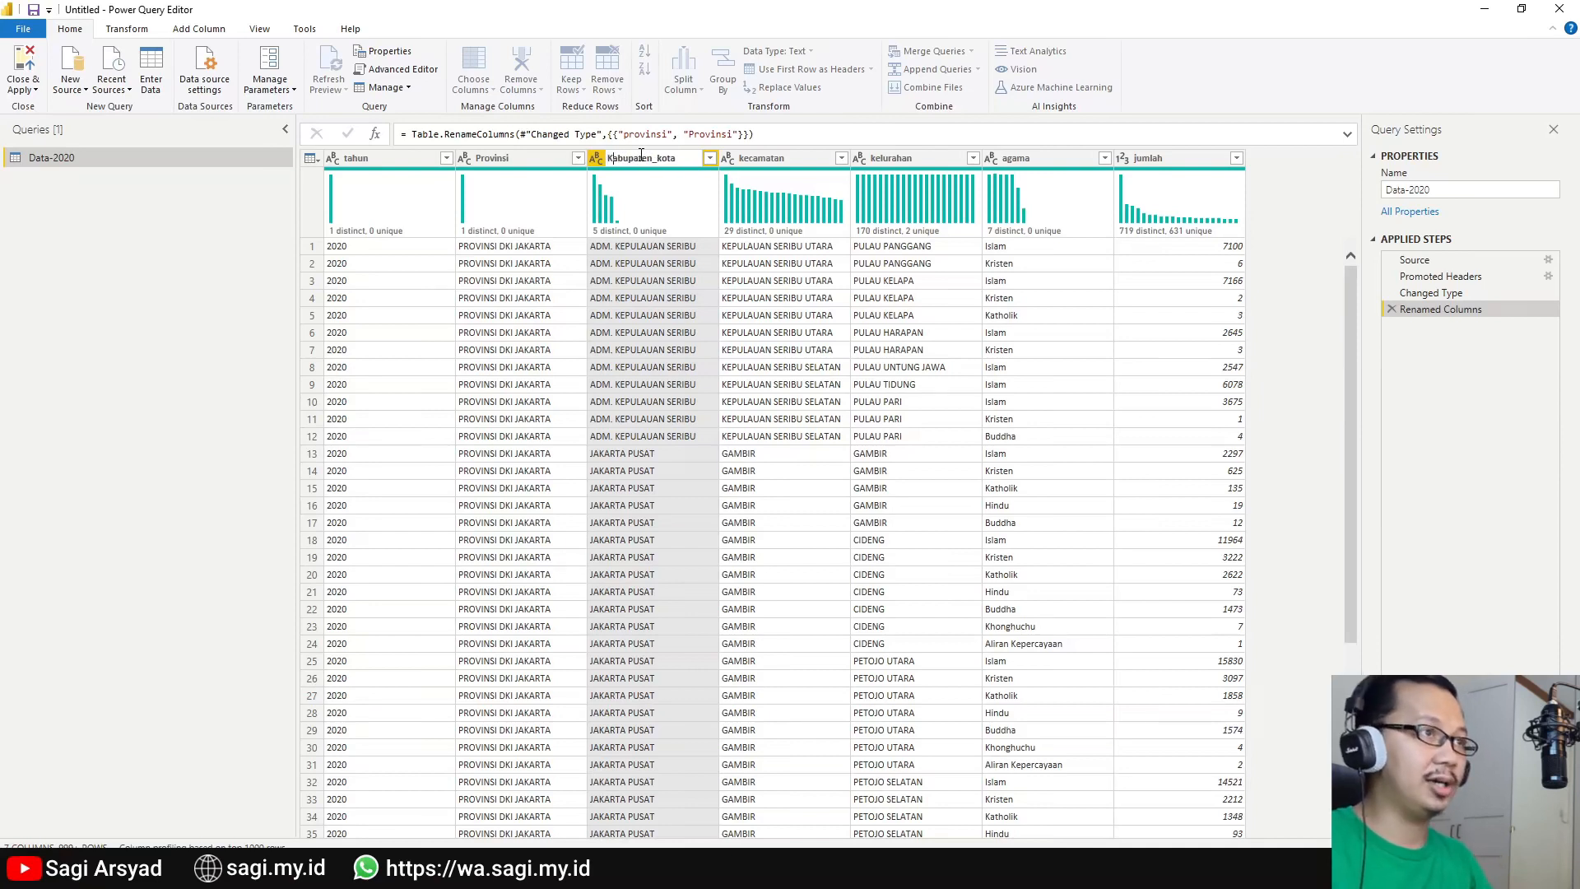
double_click(662, 162)
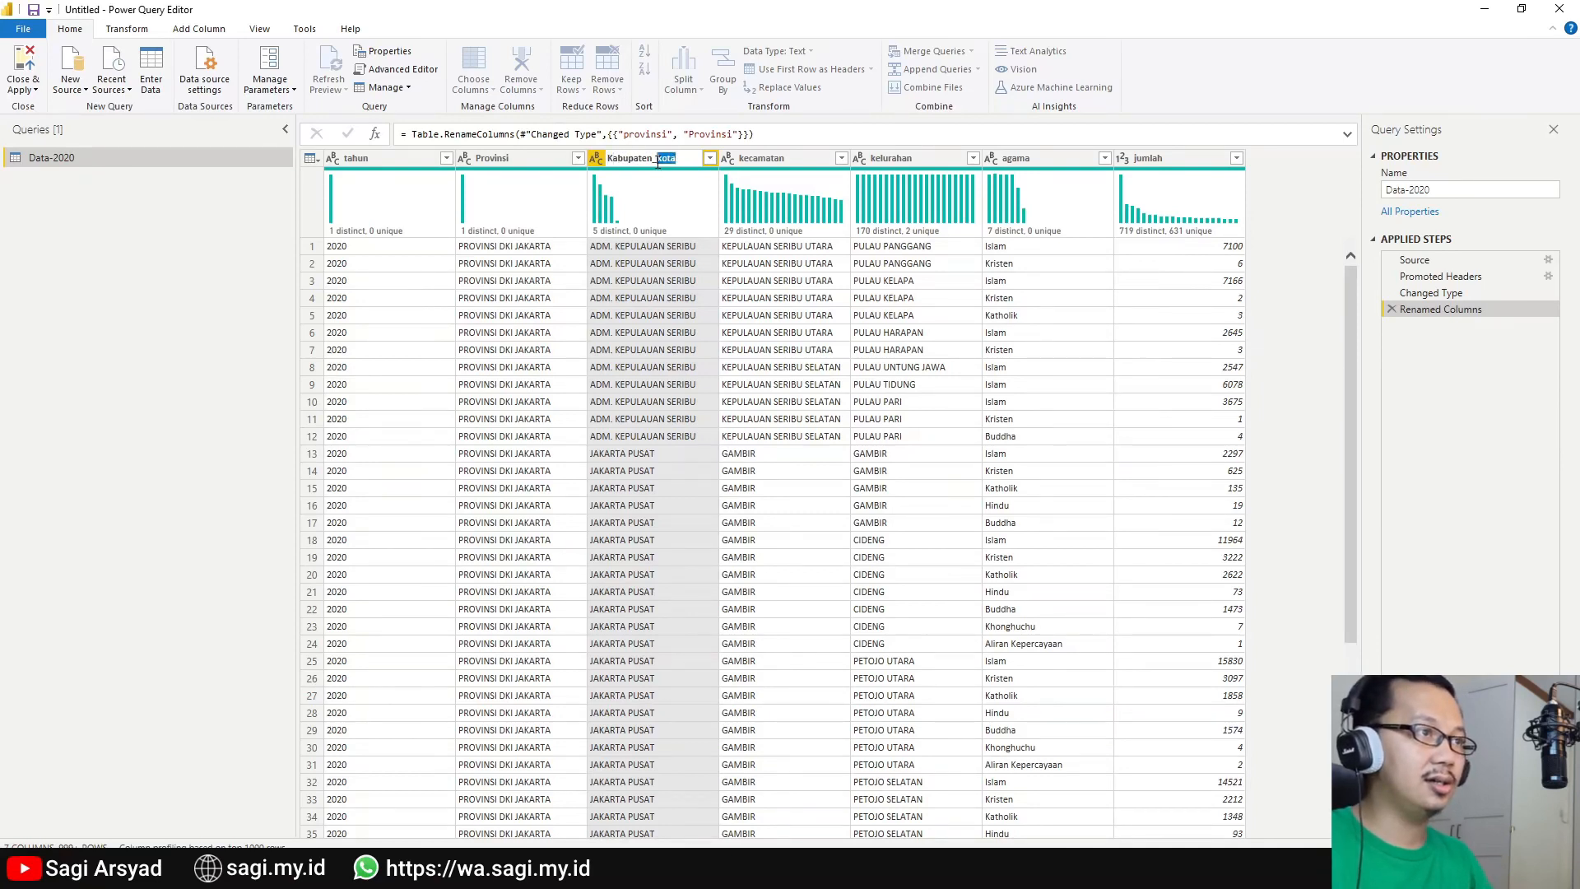
left_click(658, 162)
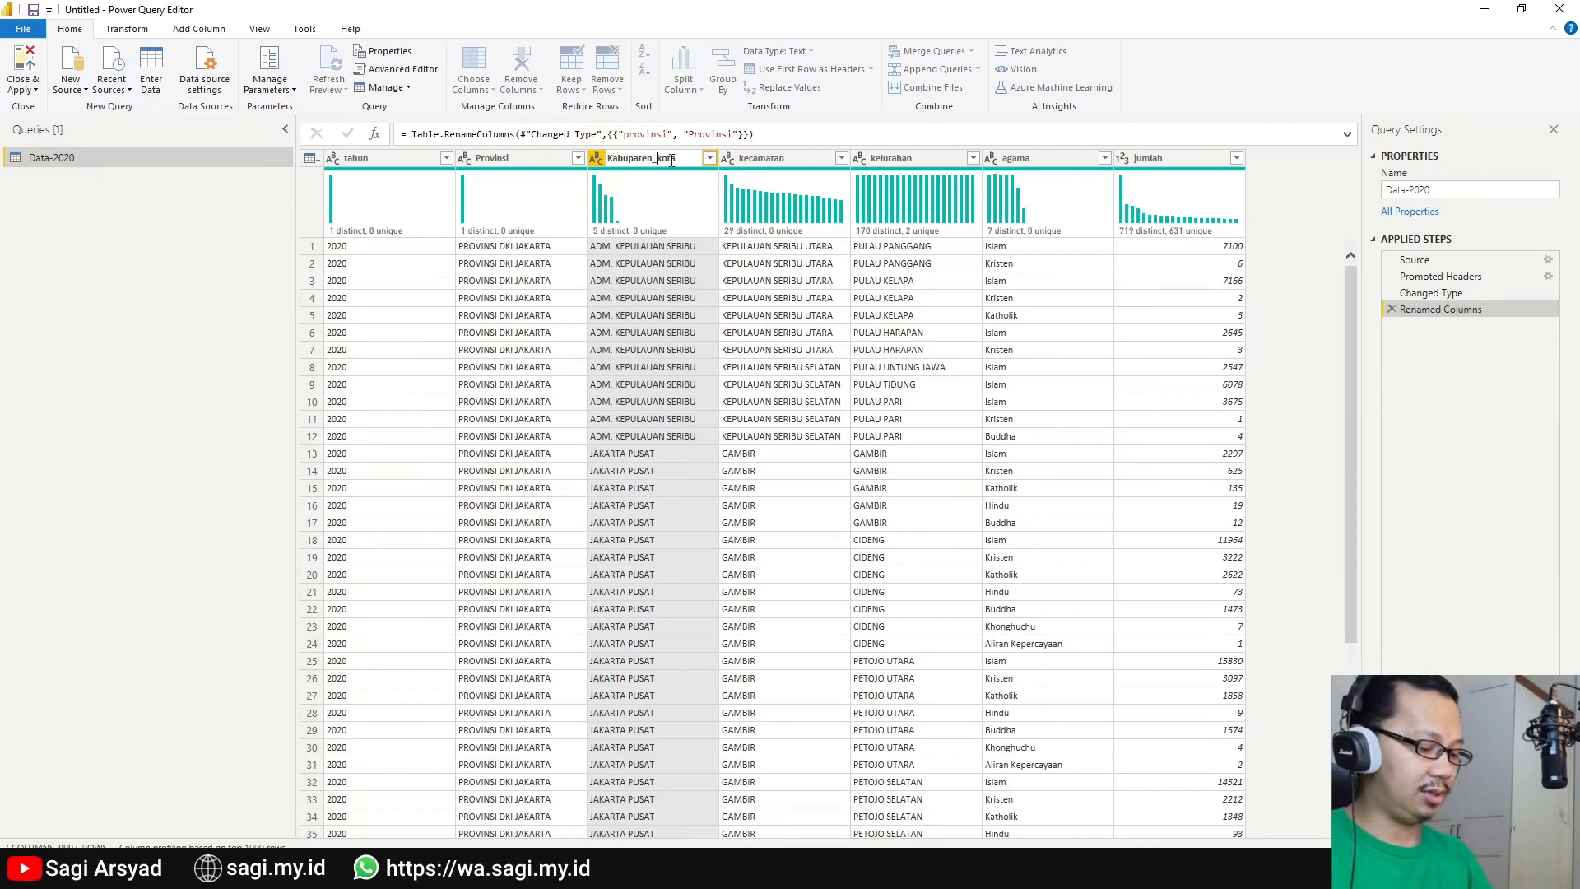
Rename the kecamatan column as Kecamatan and the kelurahan column as Kelurahan.
left_click(758, 161)
double_click(758, 160)
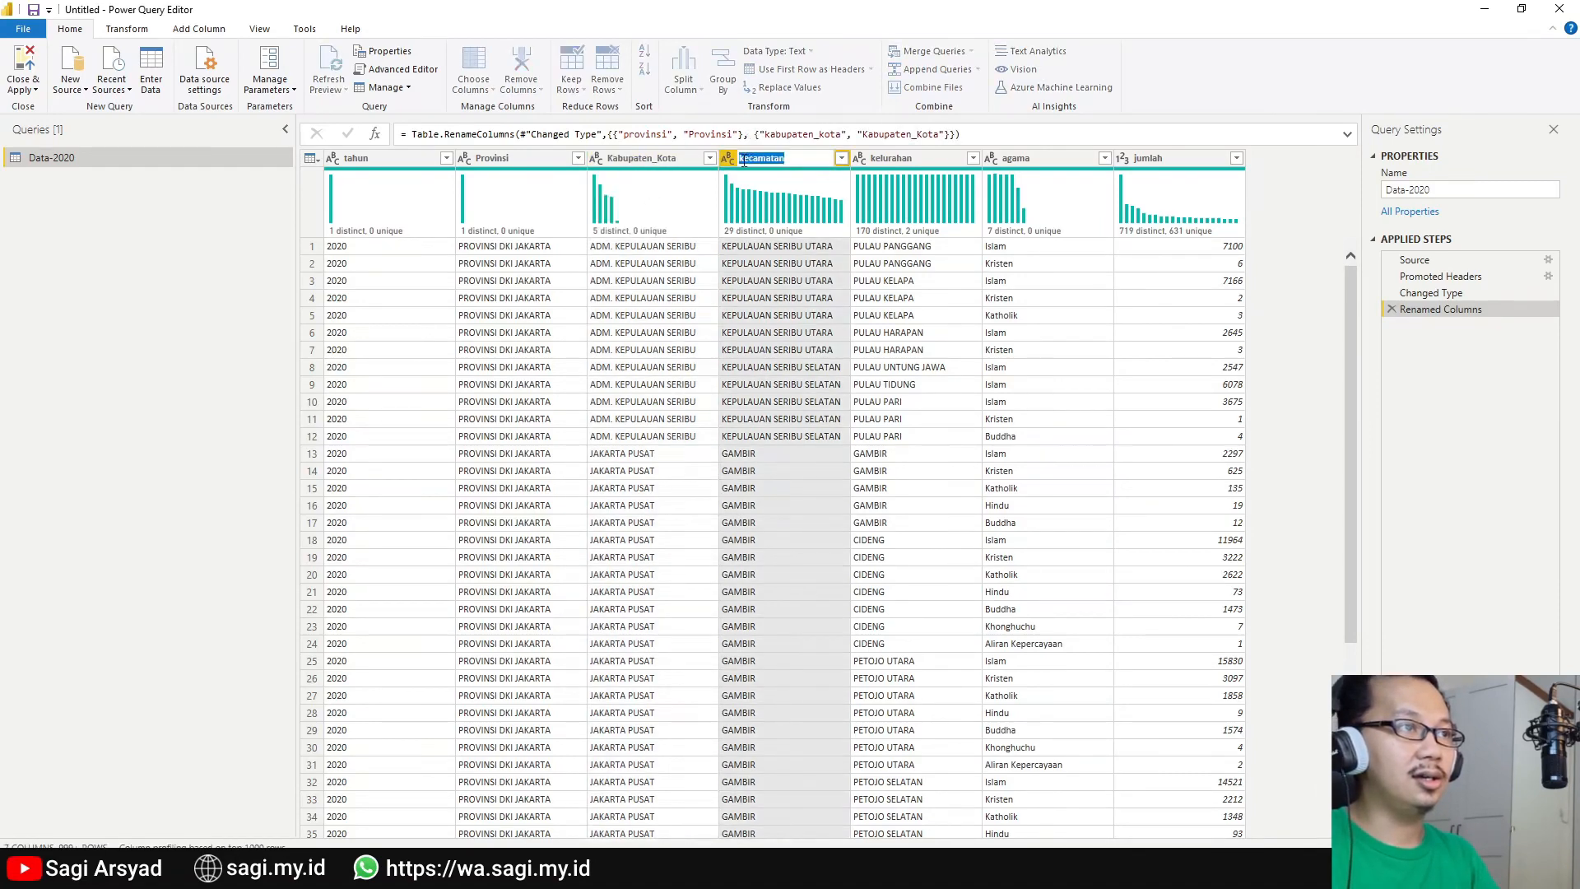
type("K")
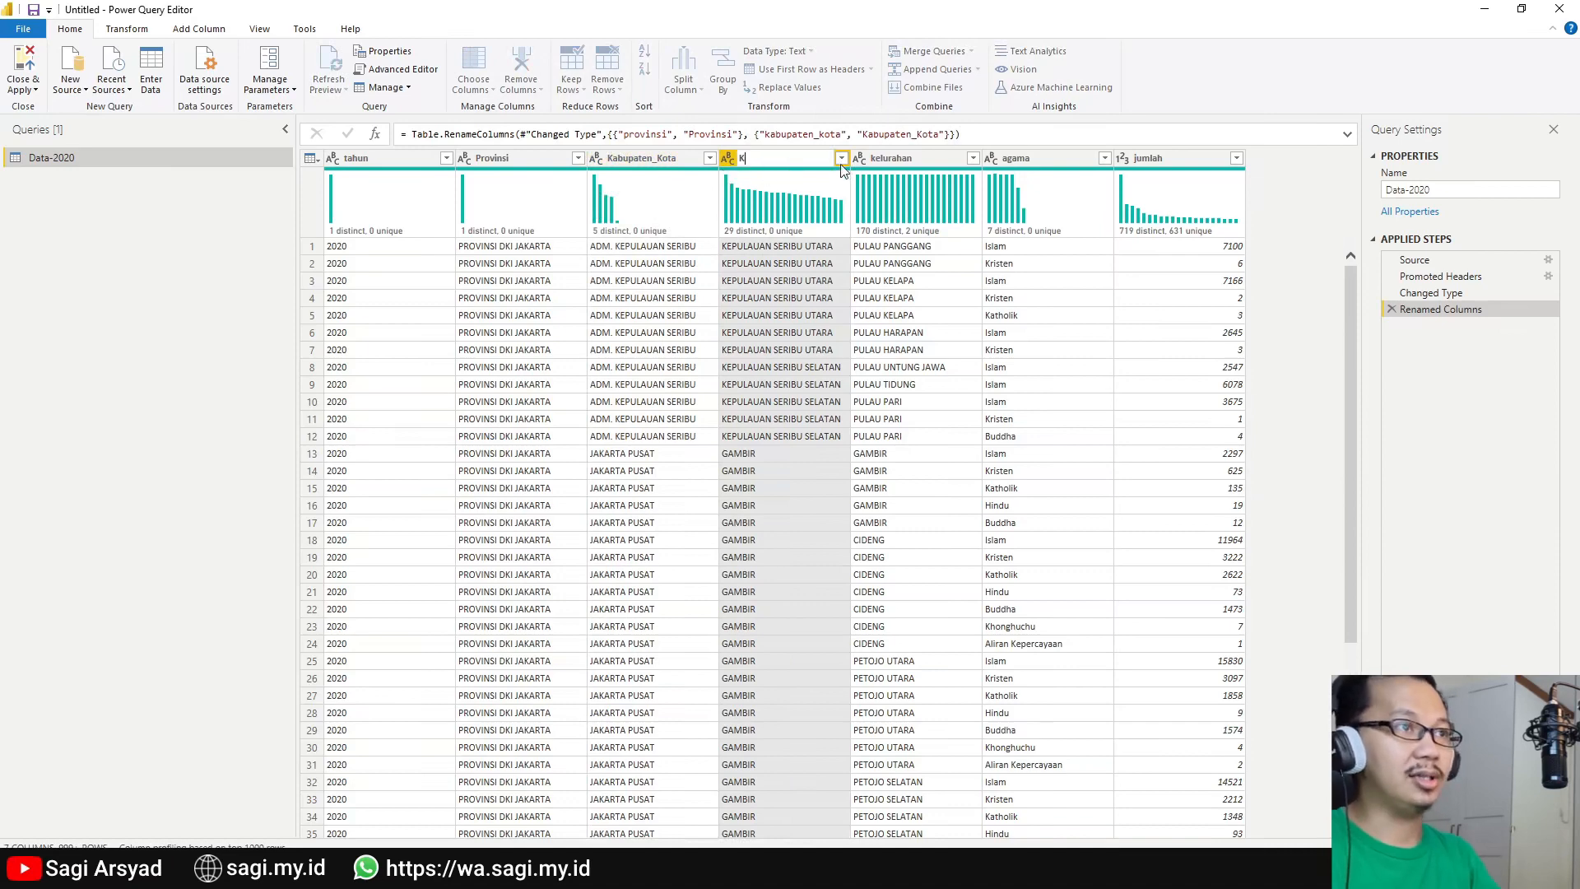
type("e")
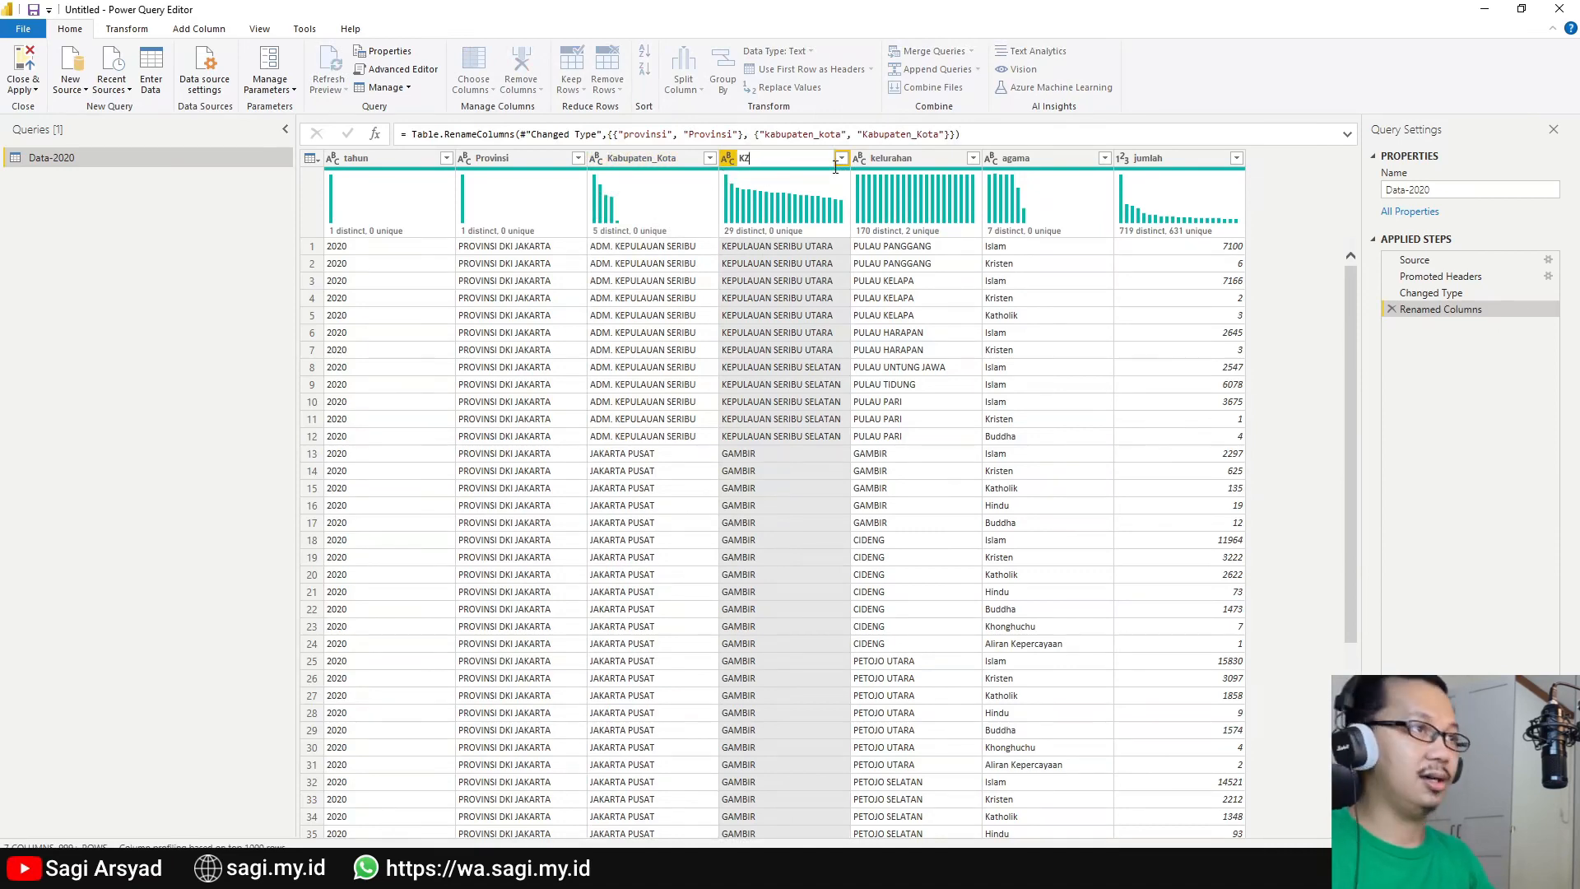
key("Escape")
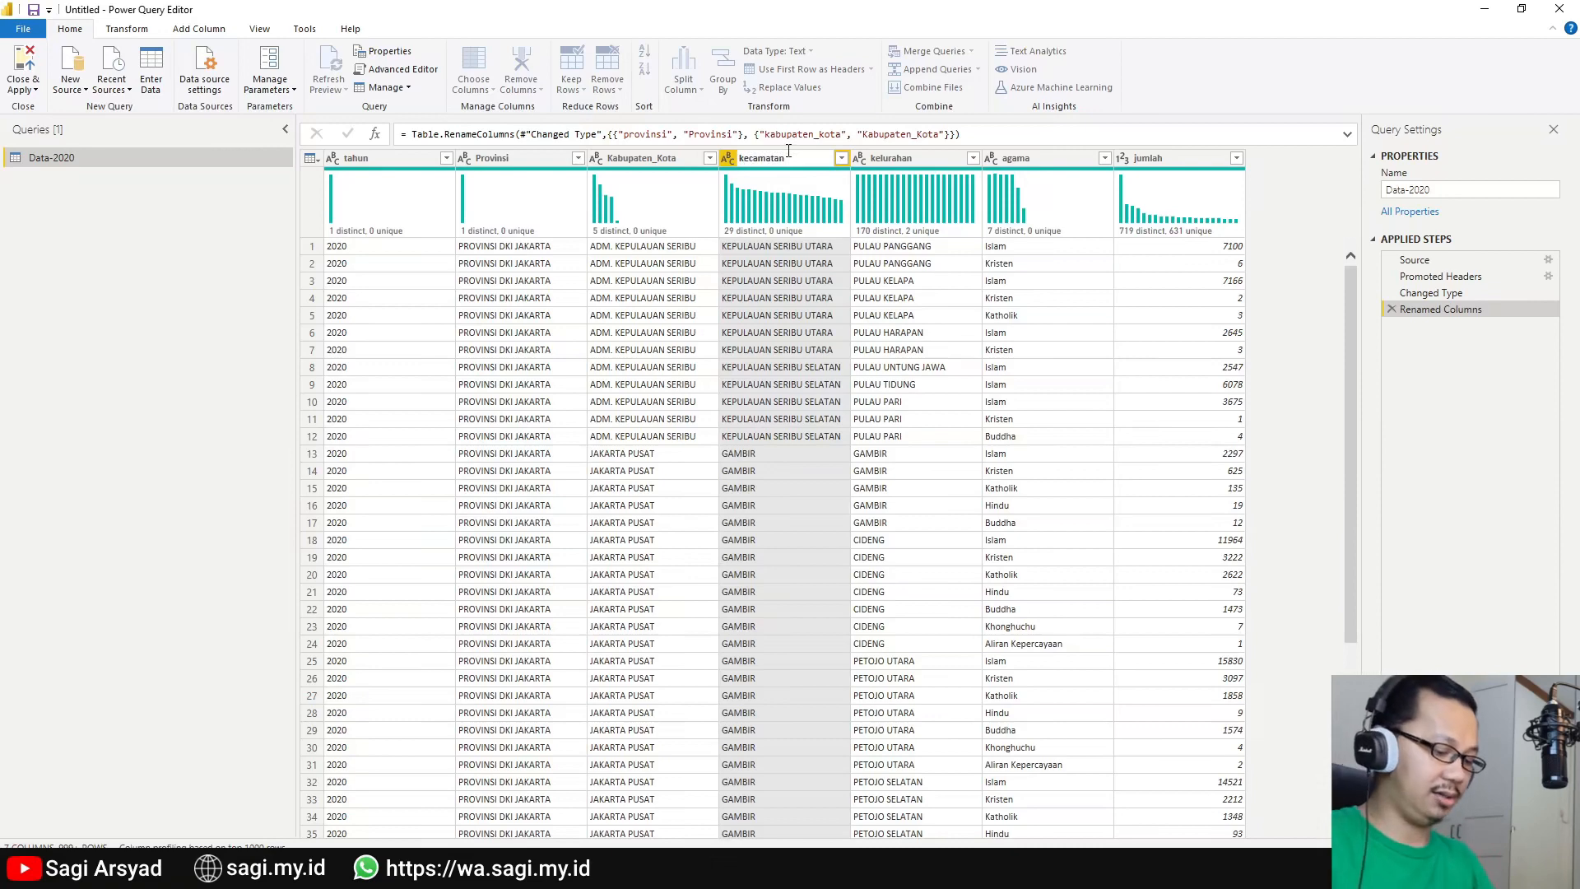
key("Delete")
type("K")
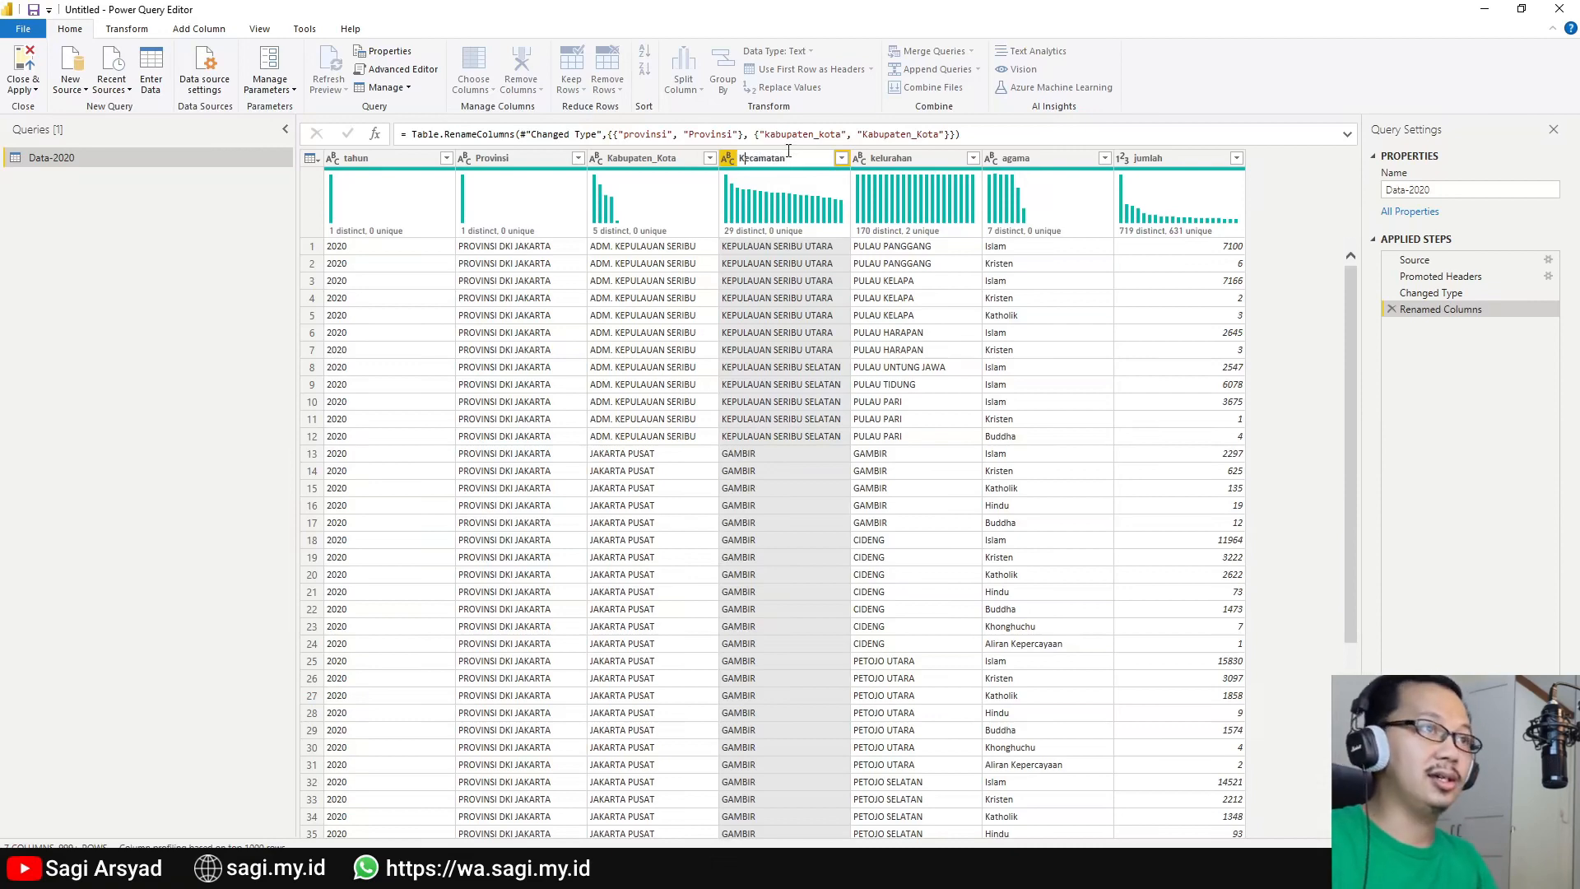
left_click(888, 160)
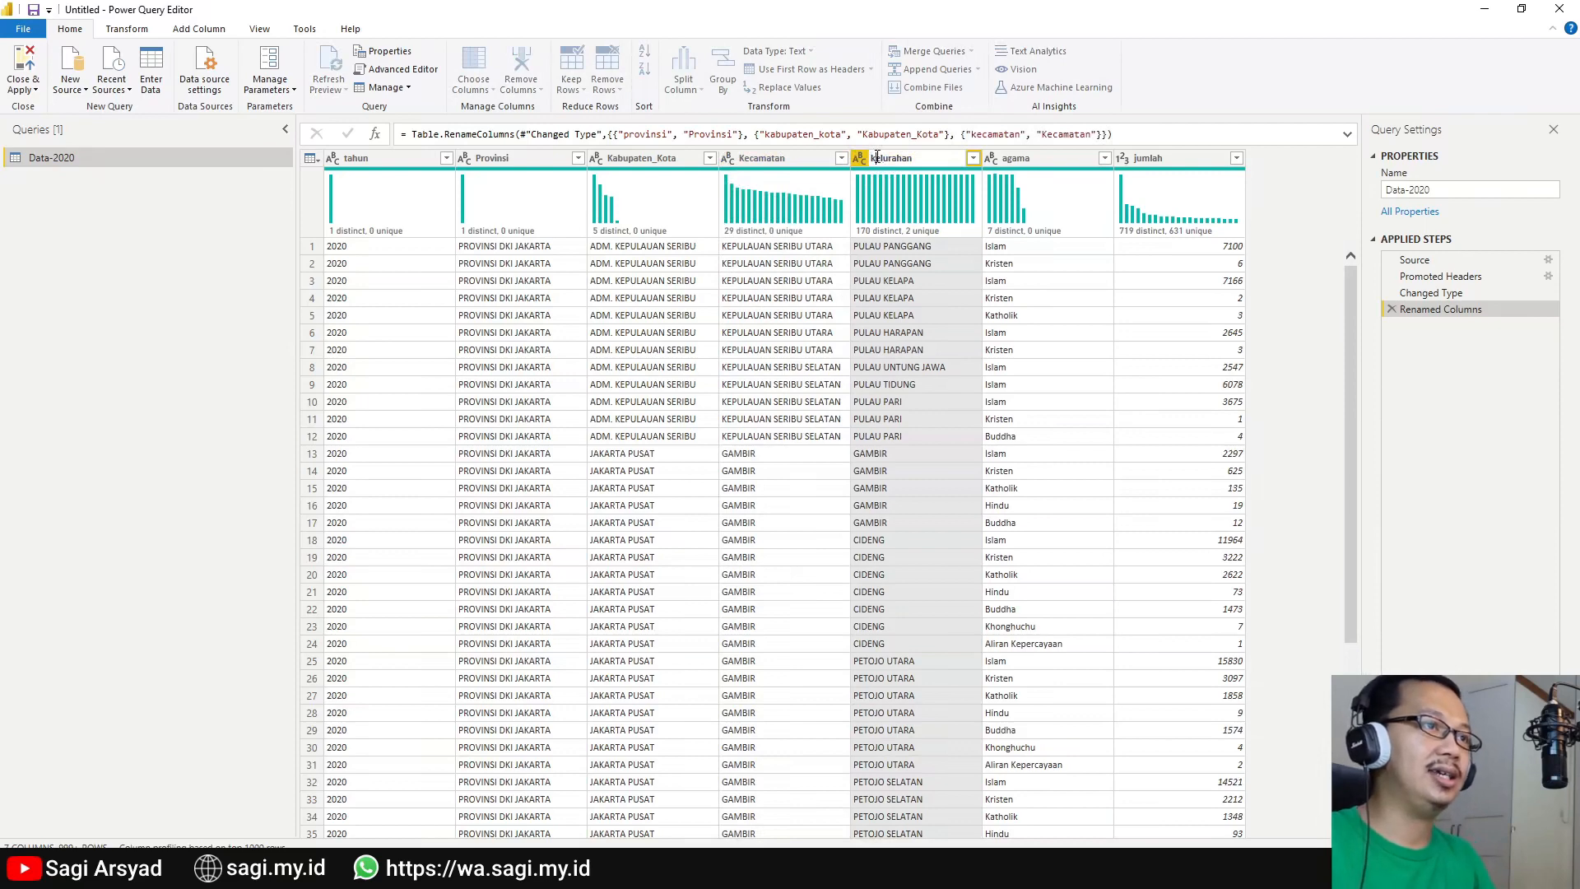
key("Delete")
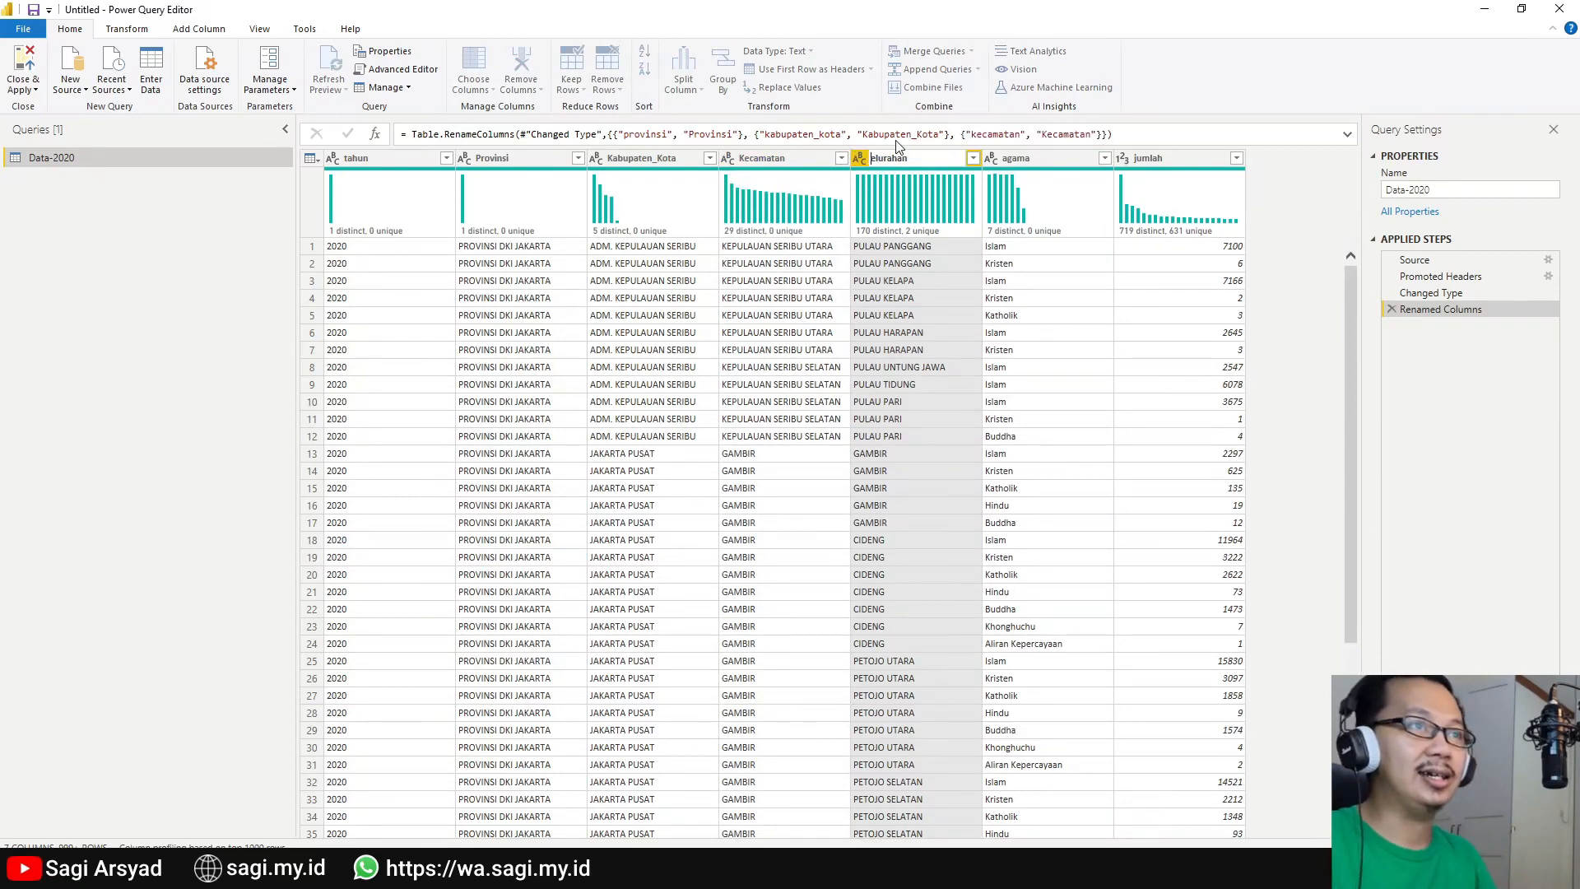
key("Escape")
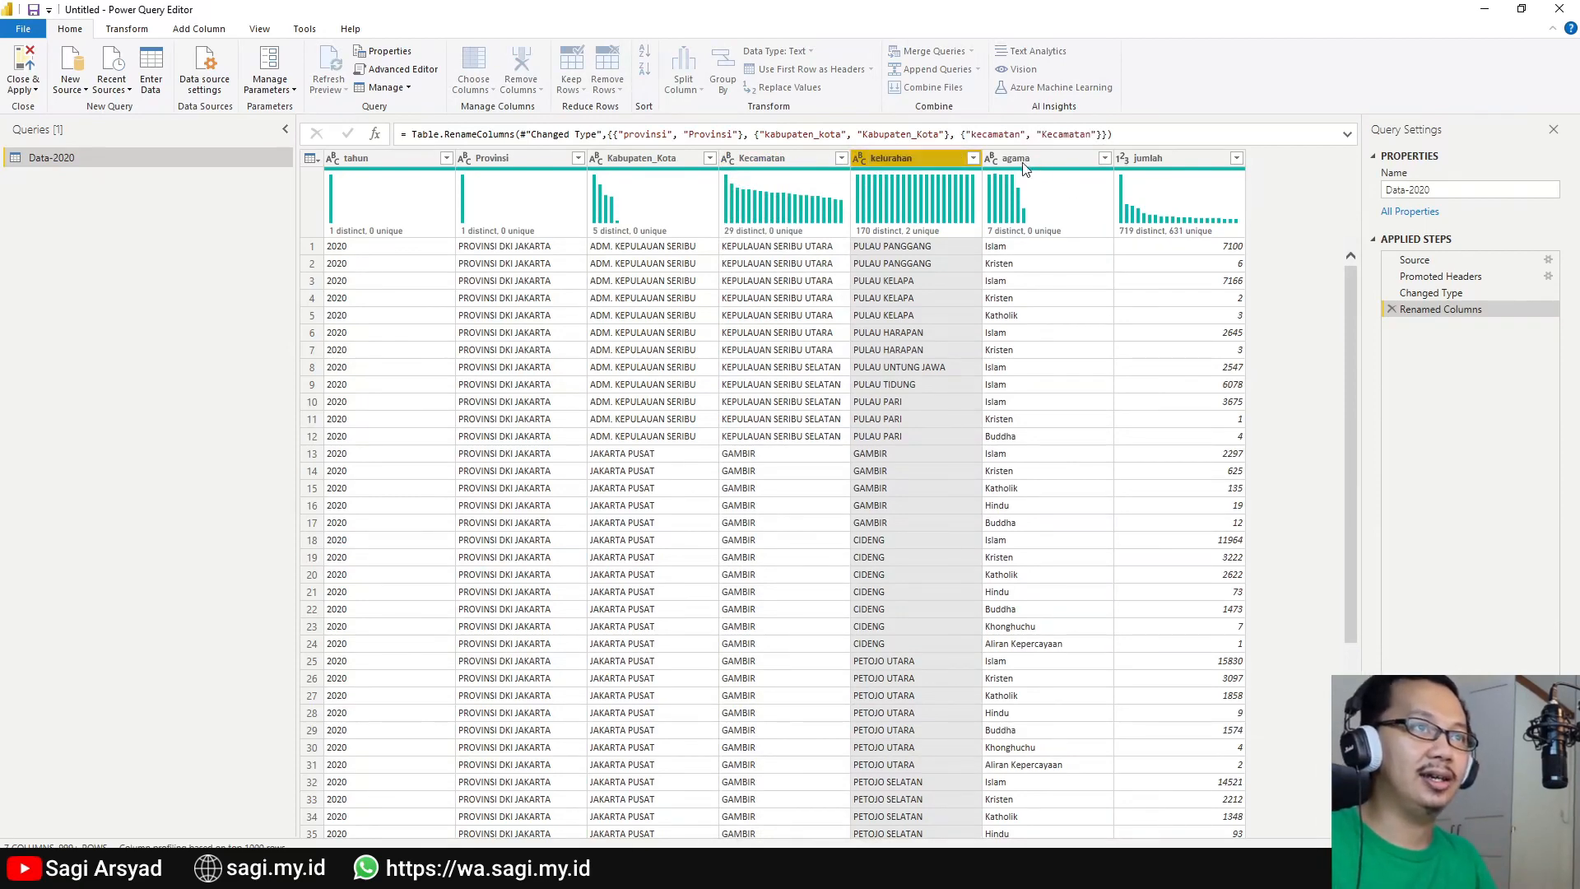
Rename the agama column as Agama and the jumlah column as Jumlah.
double_click(1023, 160)
key("Home")
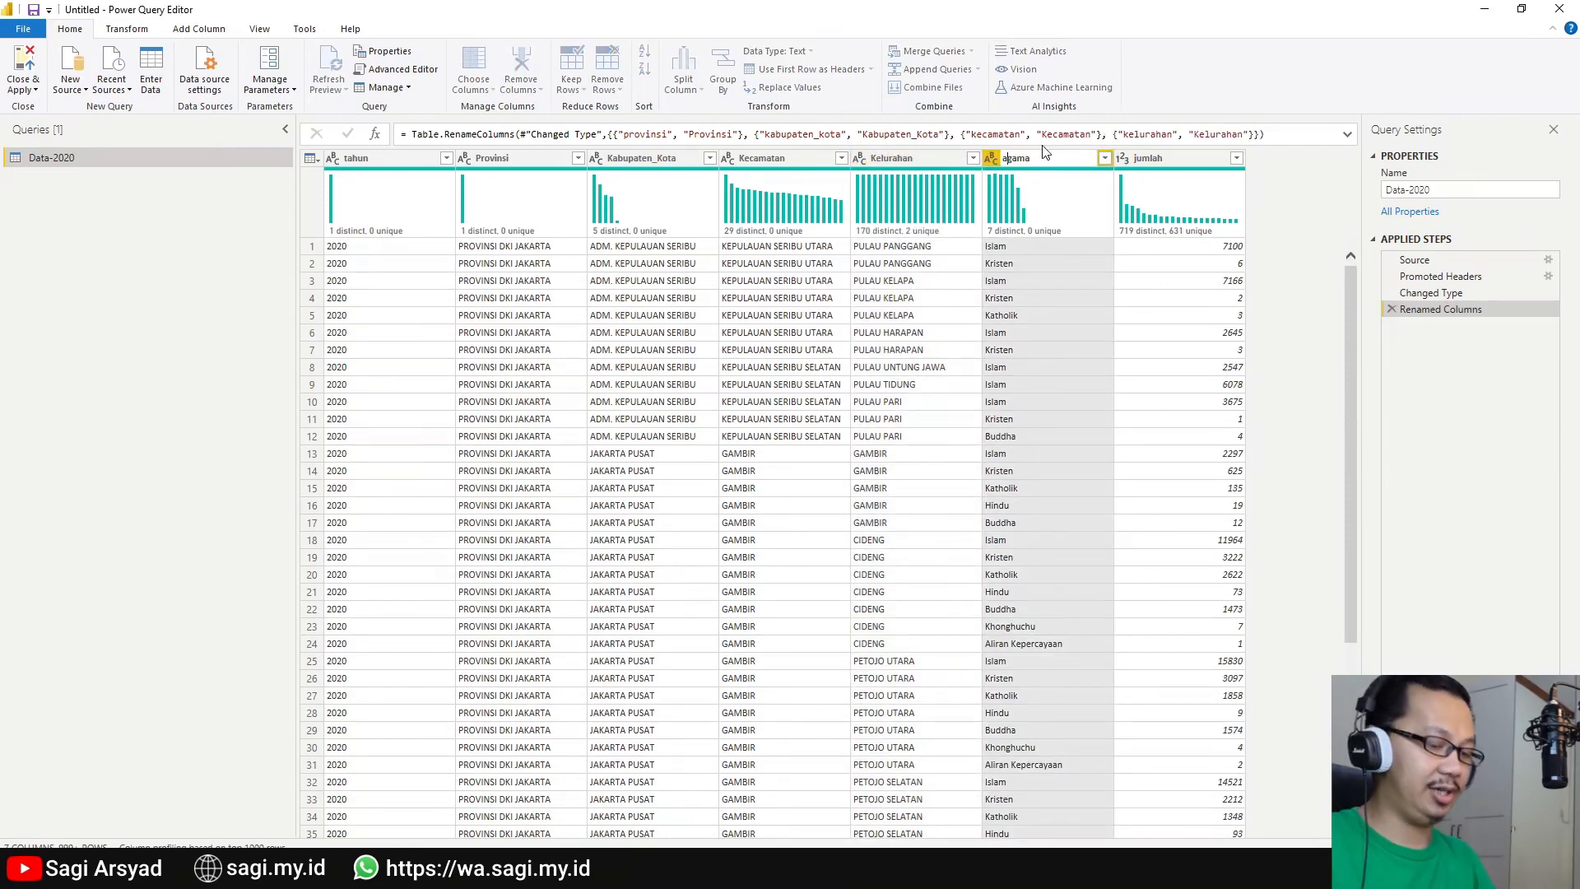
left_click(1148, 158)
key("Delete")
type("J")
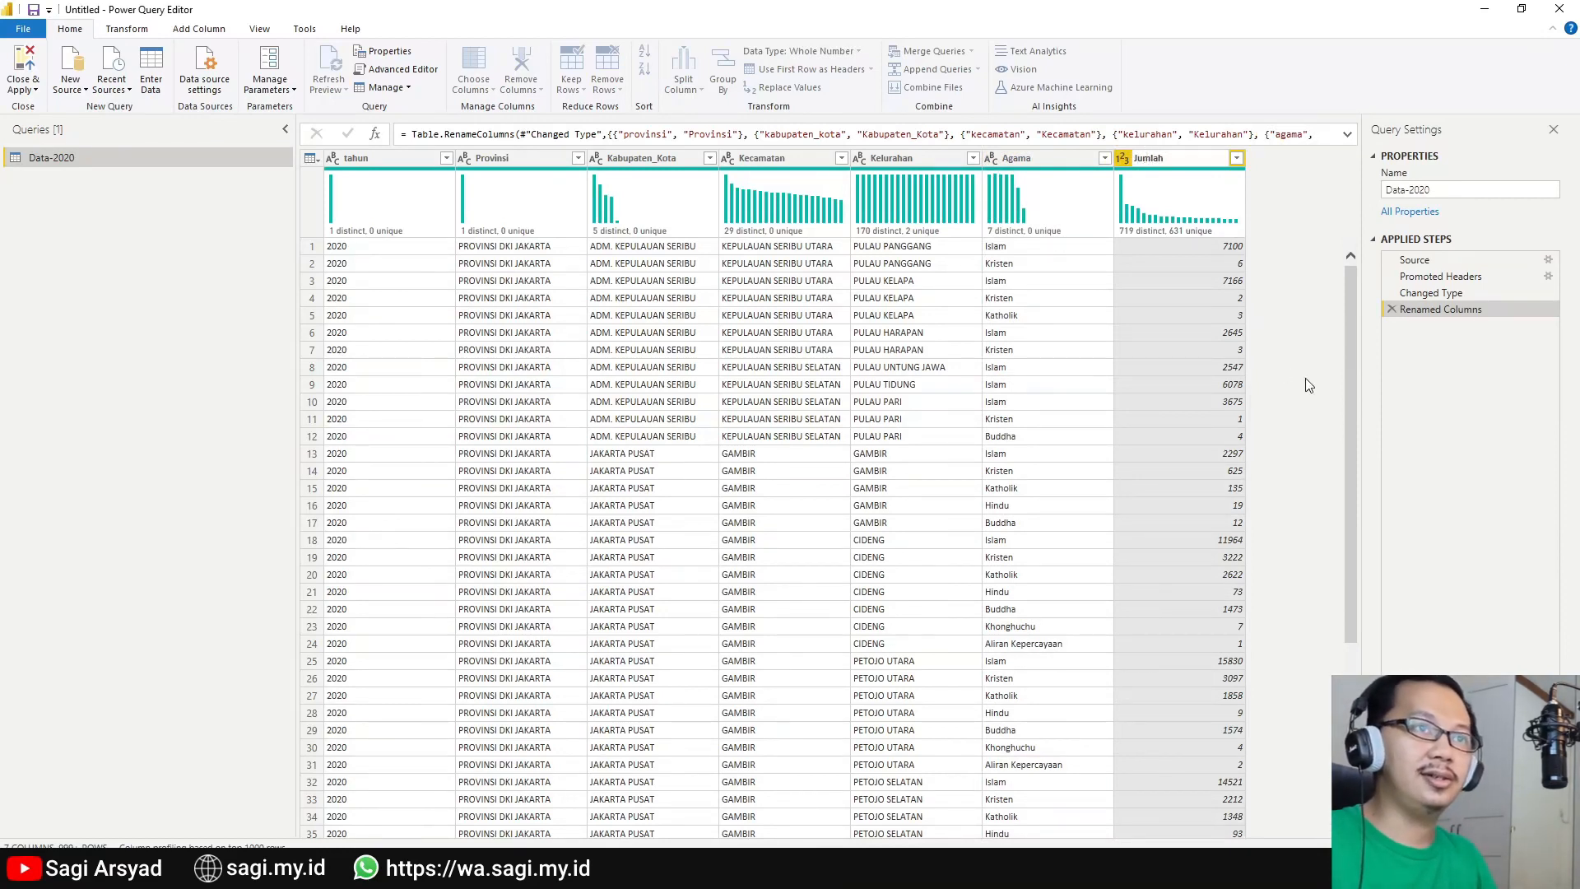
key("Return")
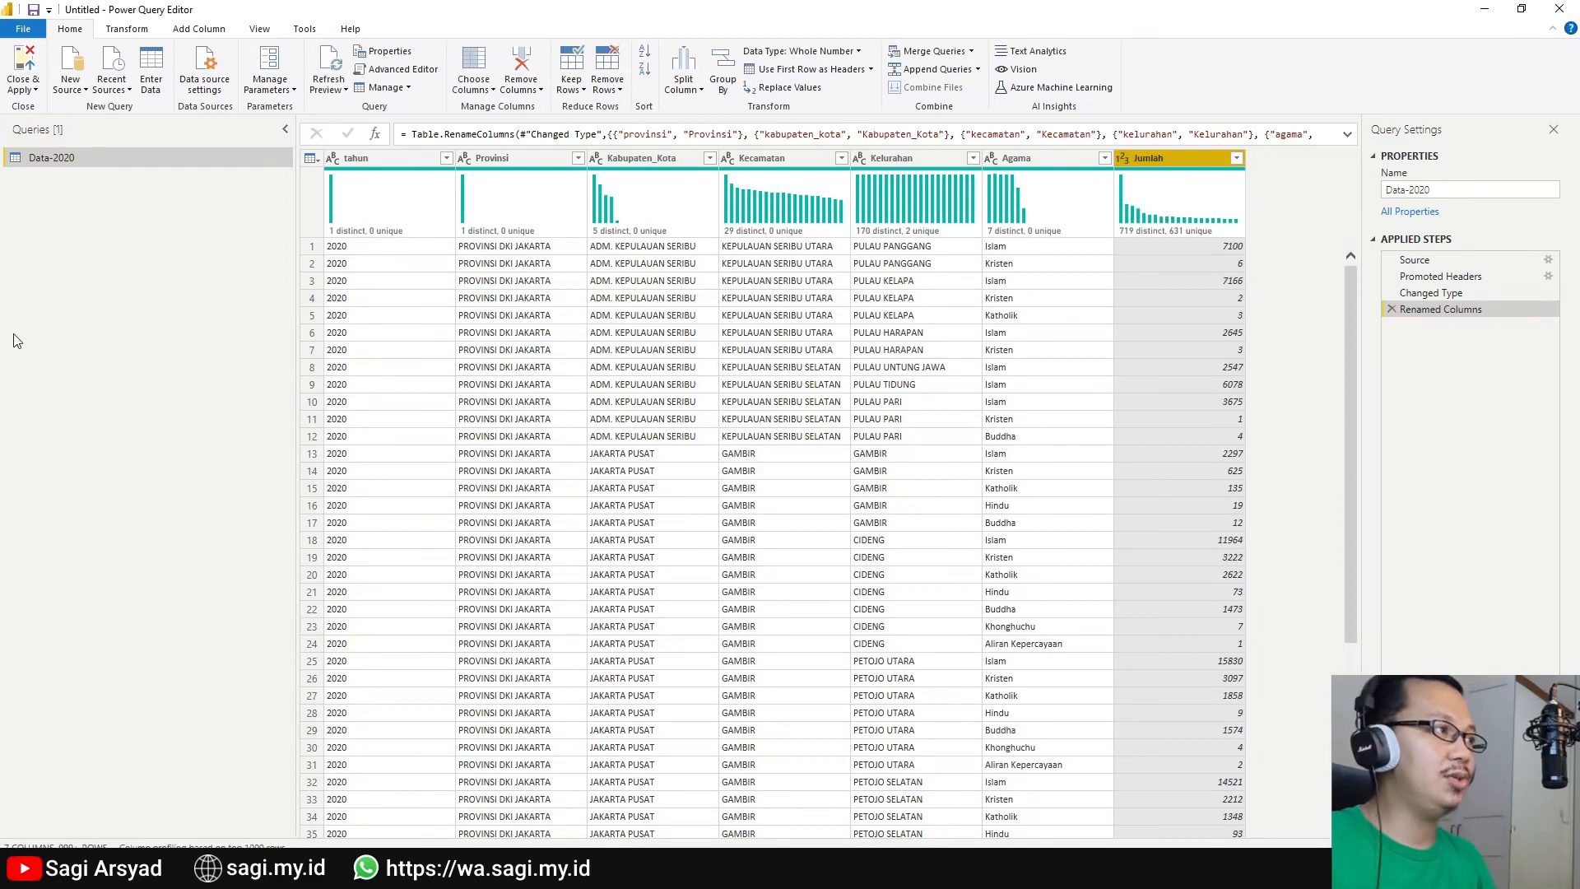
Duplicate the Data-2020 query.
right_click(56, 158)
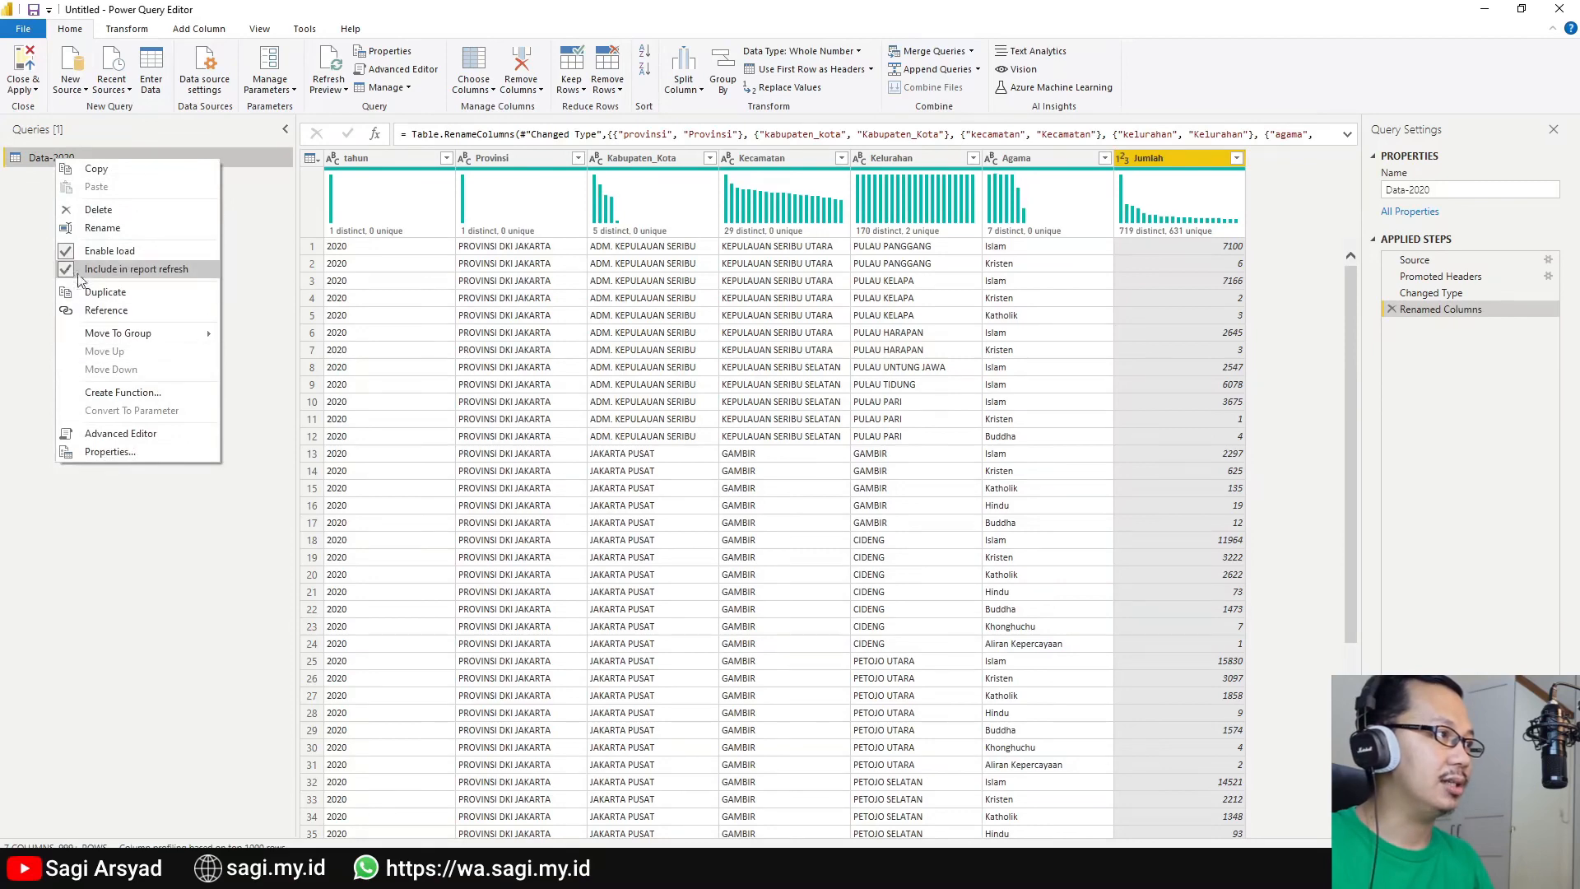
left_click(99, 291)
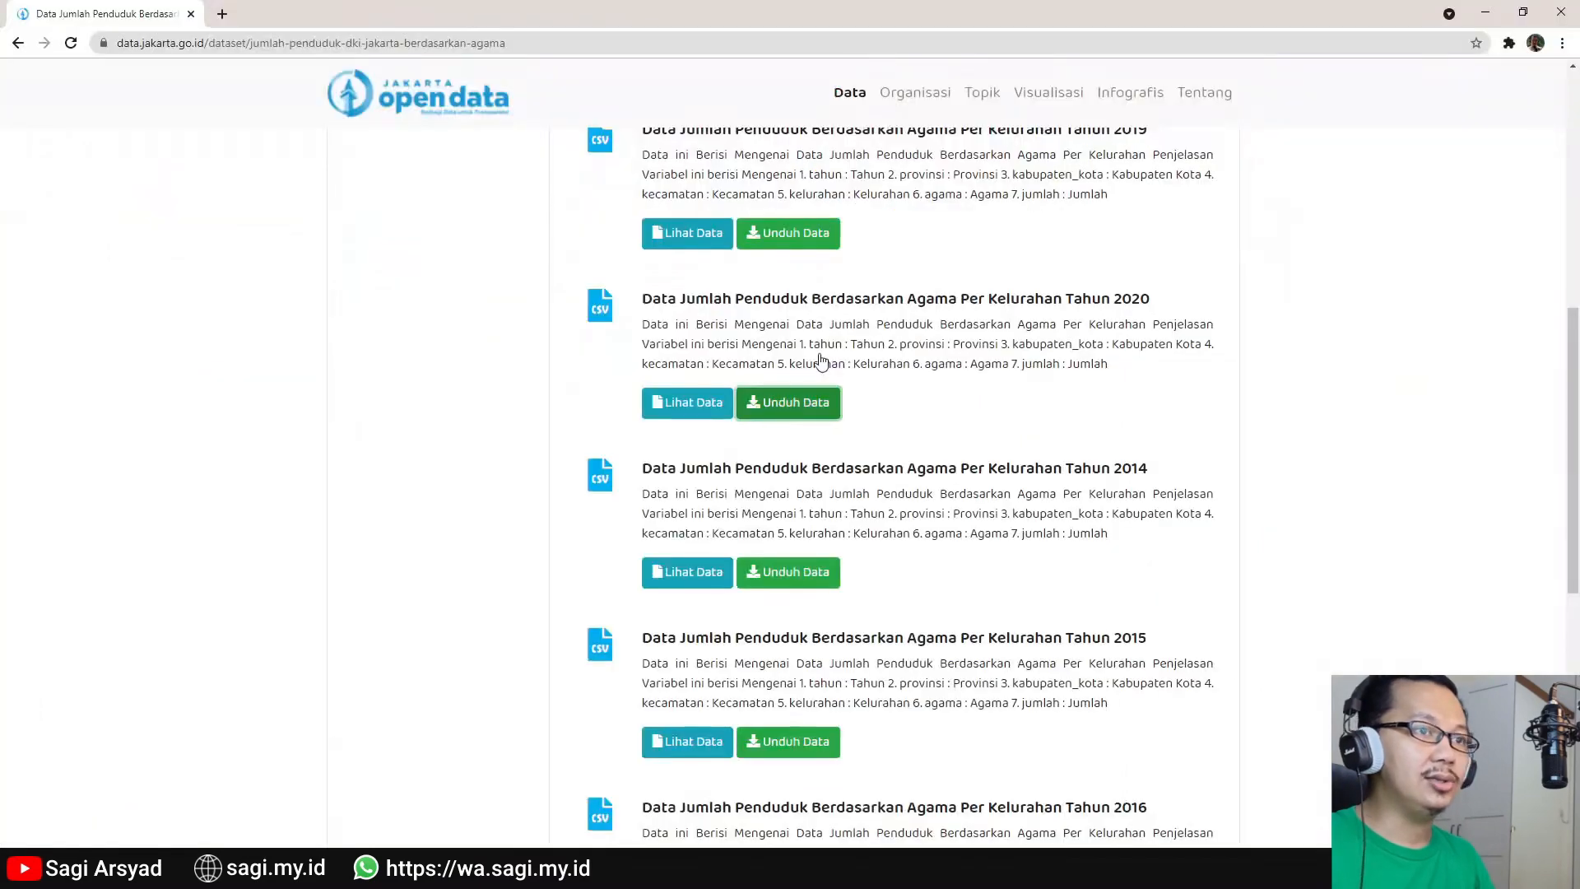
On the Jakarta Open Data page, copy the download link of the 2019 population-by-religion CSV, and switch back to Power BI Desktop.
scroll(1036, 416, "down", 8)
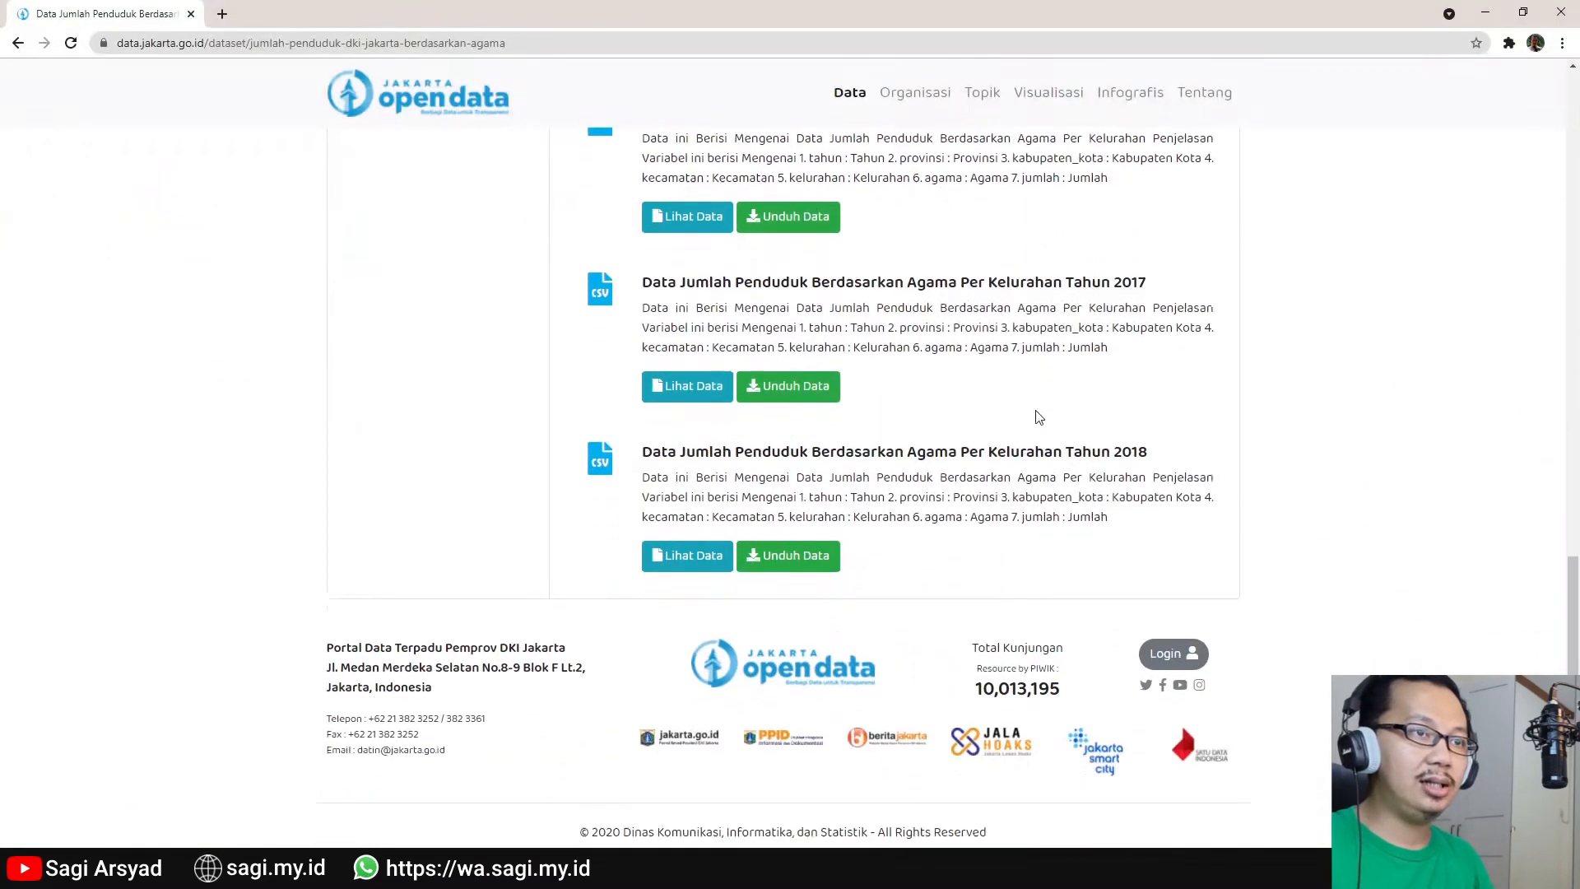
scroll(1037, 416, "up", 10)
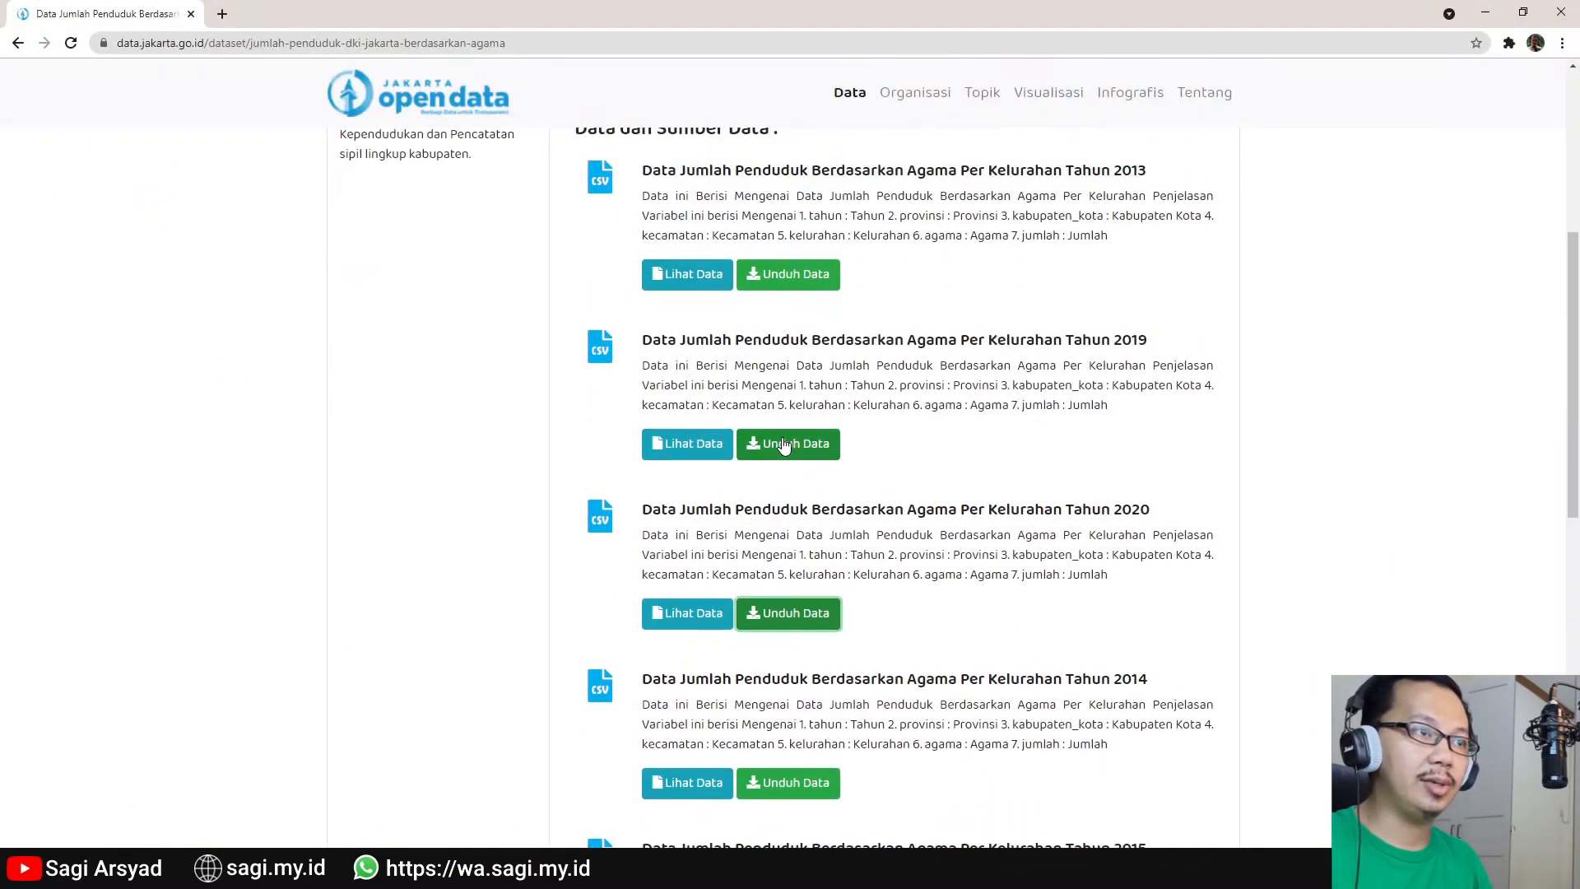
right_click(784, 445)
left_click(887, 563)
key("alt+Tab")
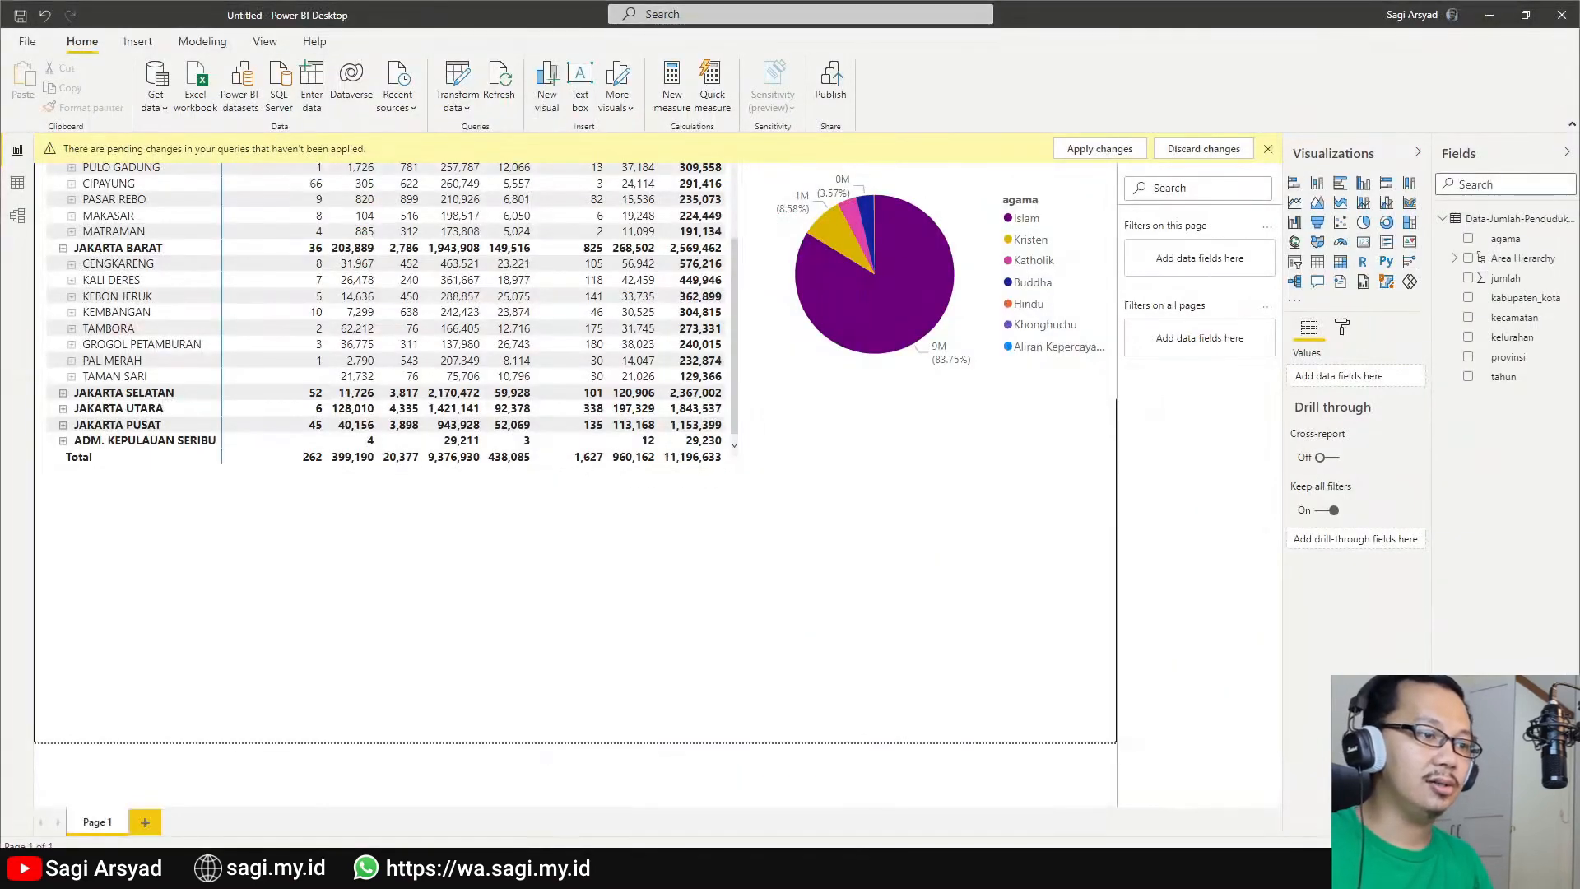
In the Power Query Editor, replace the CSV address in the duplicated query's Source step with the copied 2019 link.
left_click(860, 805)
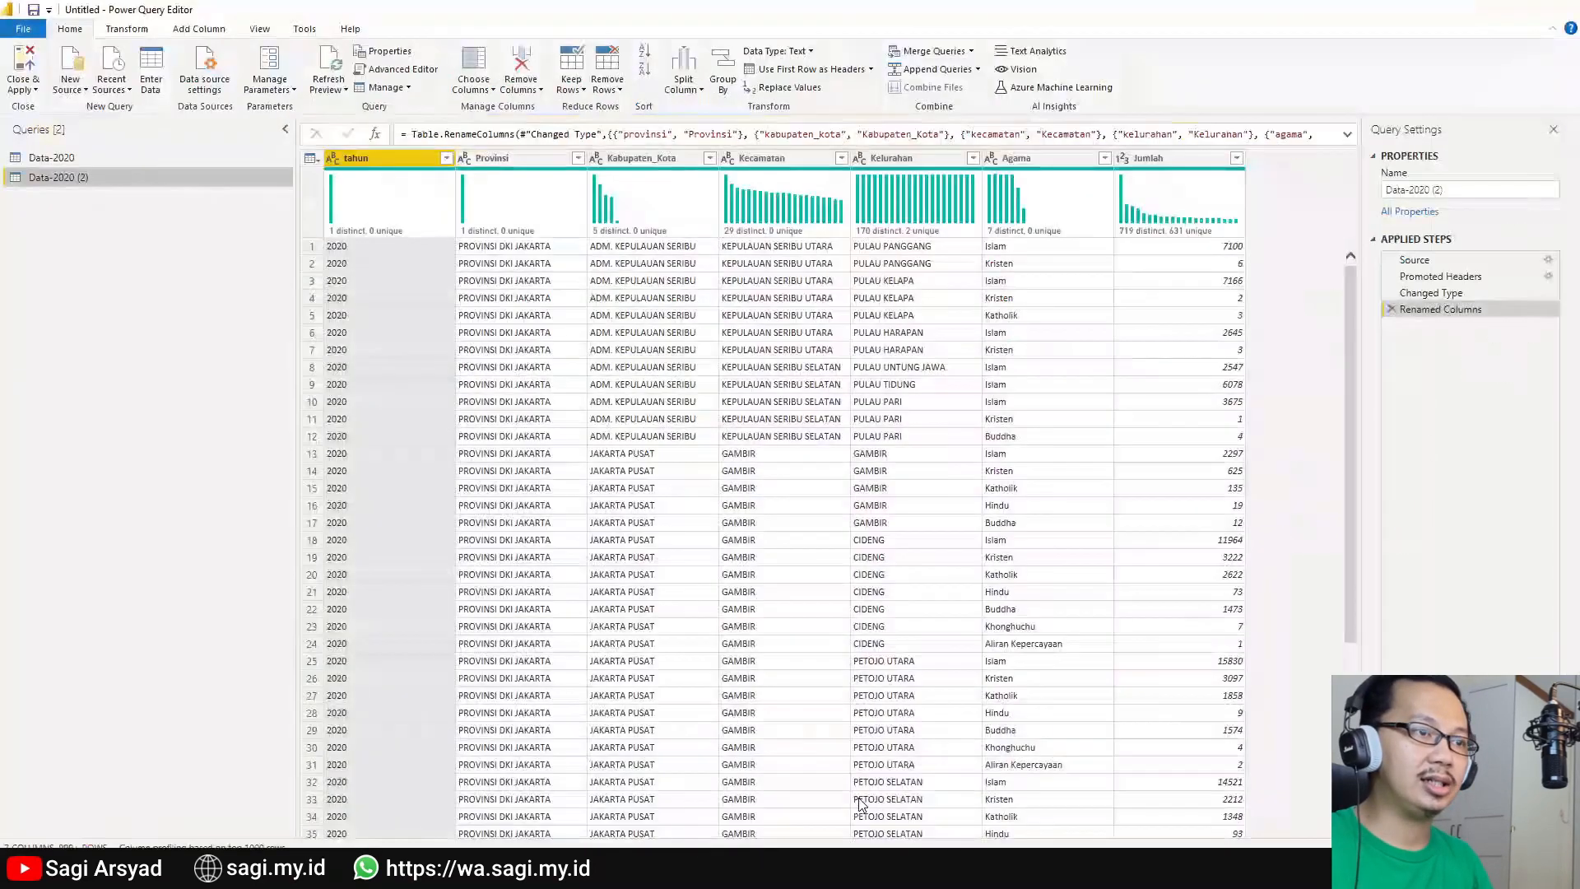
left_click(1439, 259)
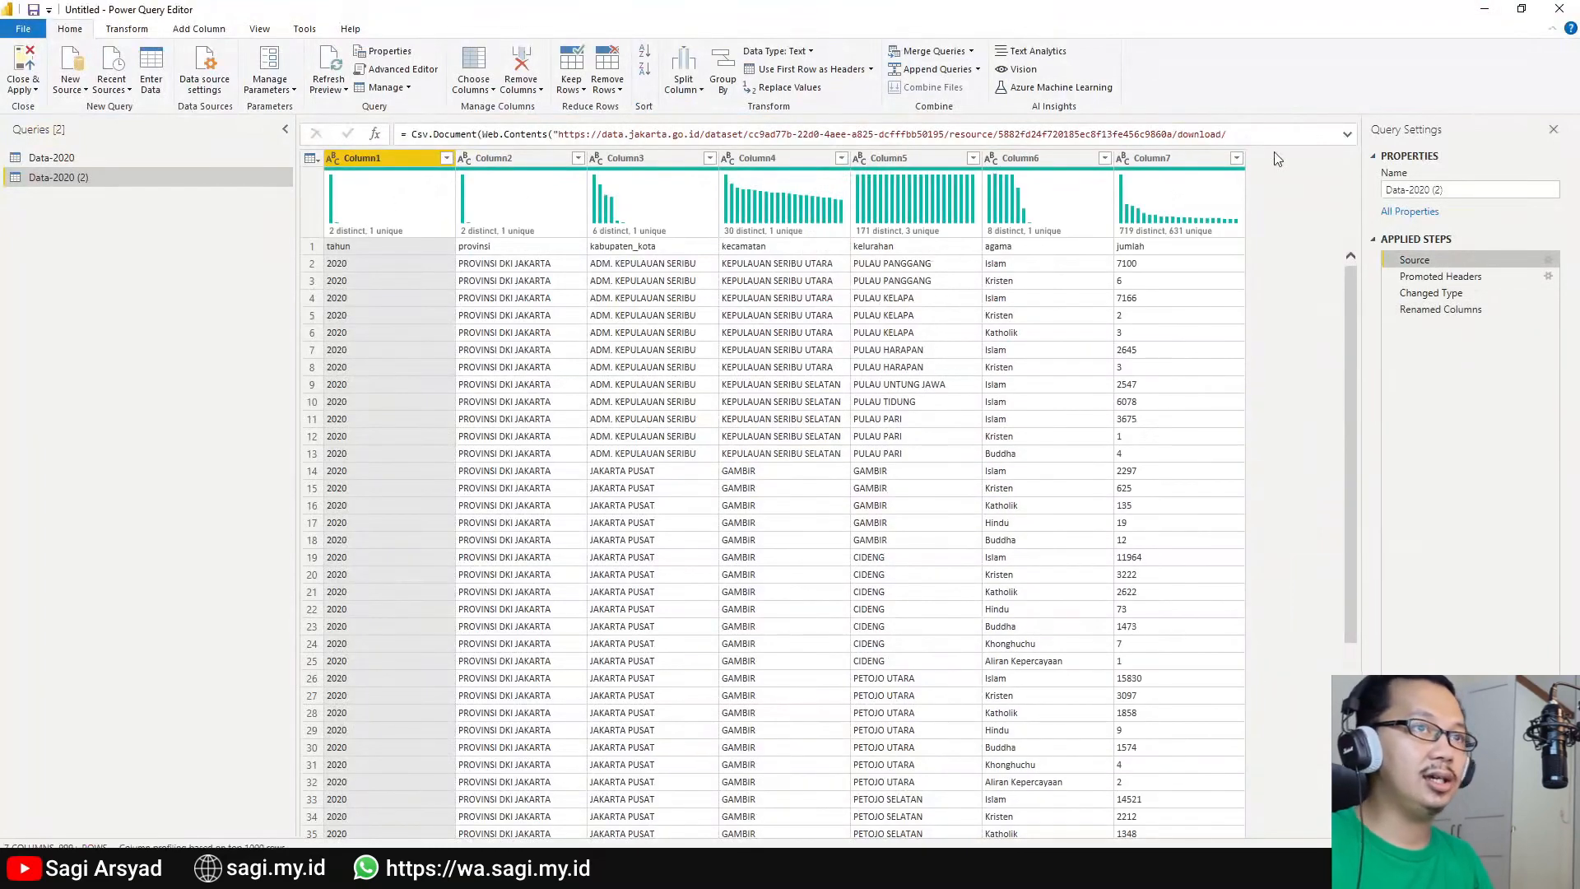
left_click(1346, 134)
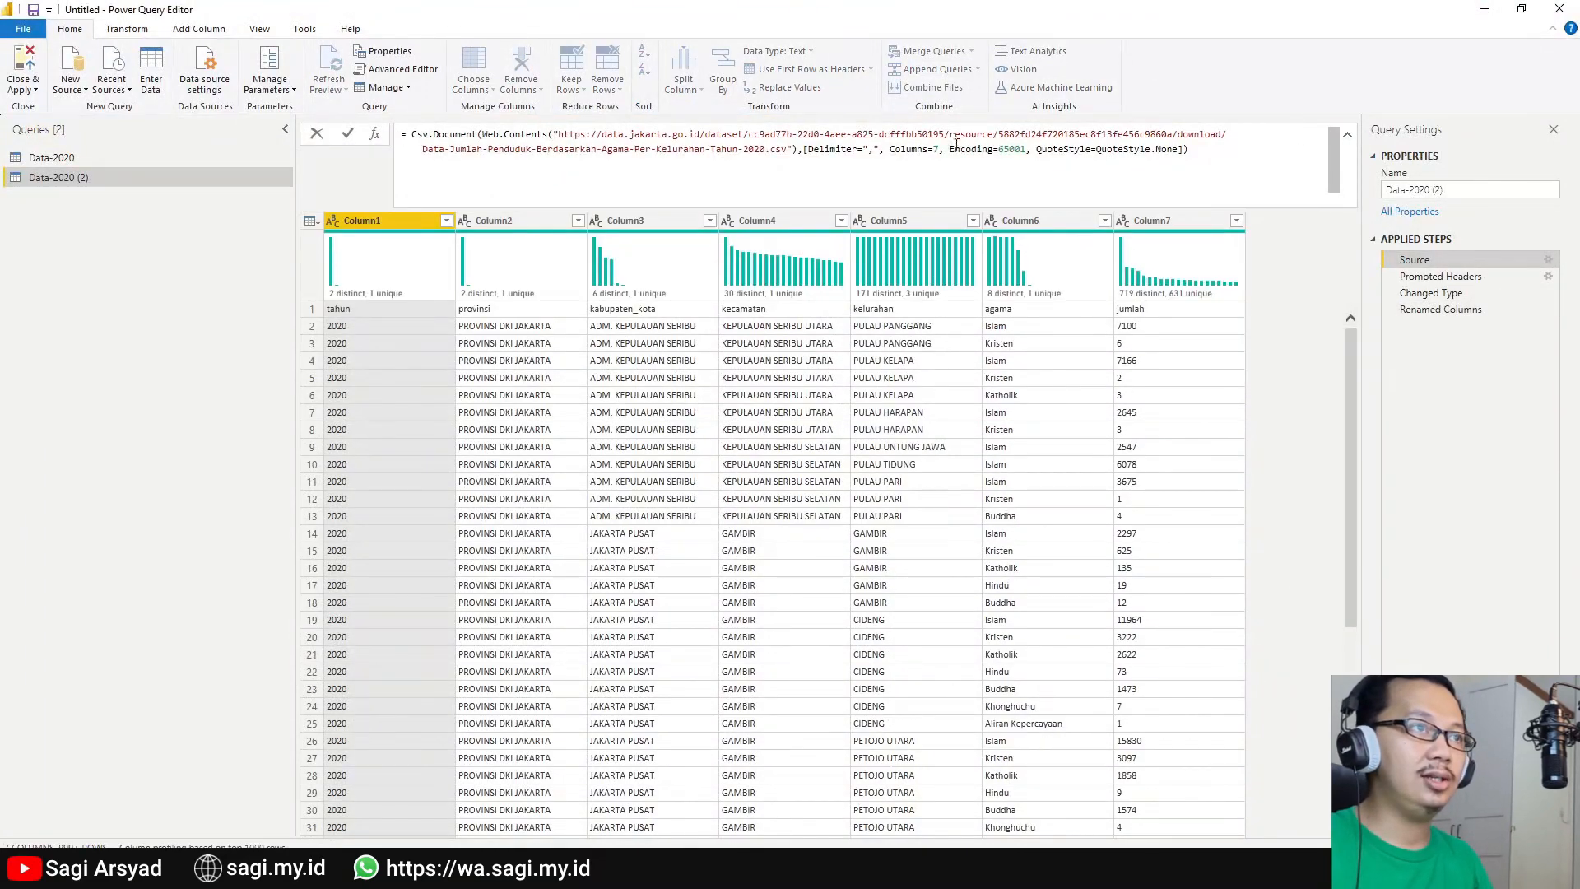
left_click_drag(787, 148, 558, 136)
key("ctrl+v")
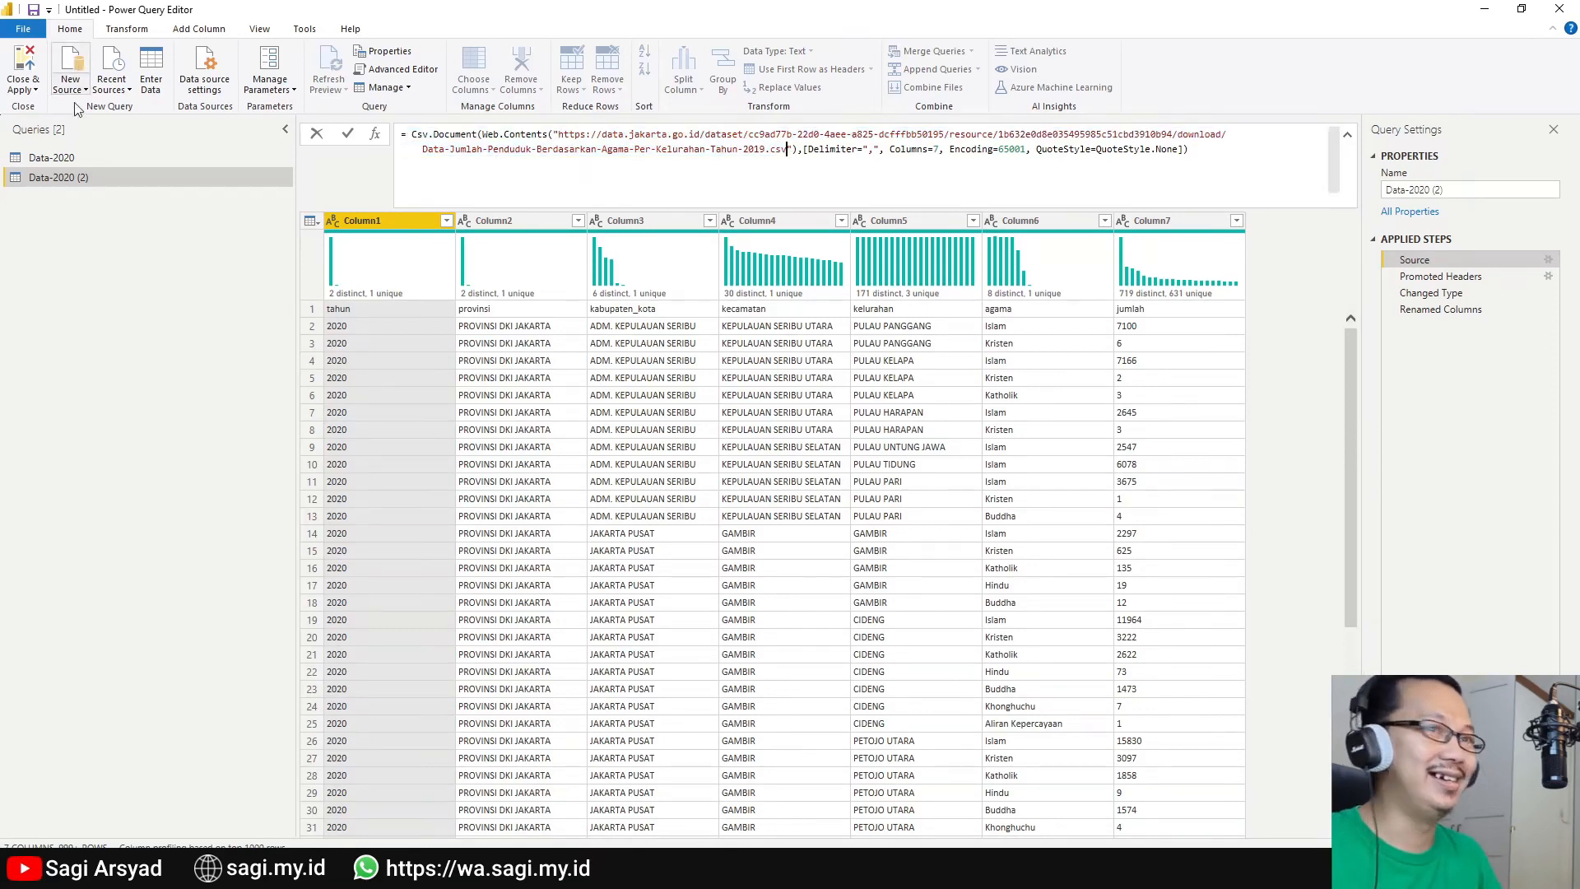
Apply the edited source and rename the duplicated query as Data-2019.
left_click(1423, 189)
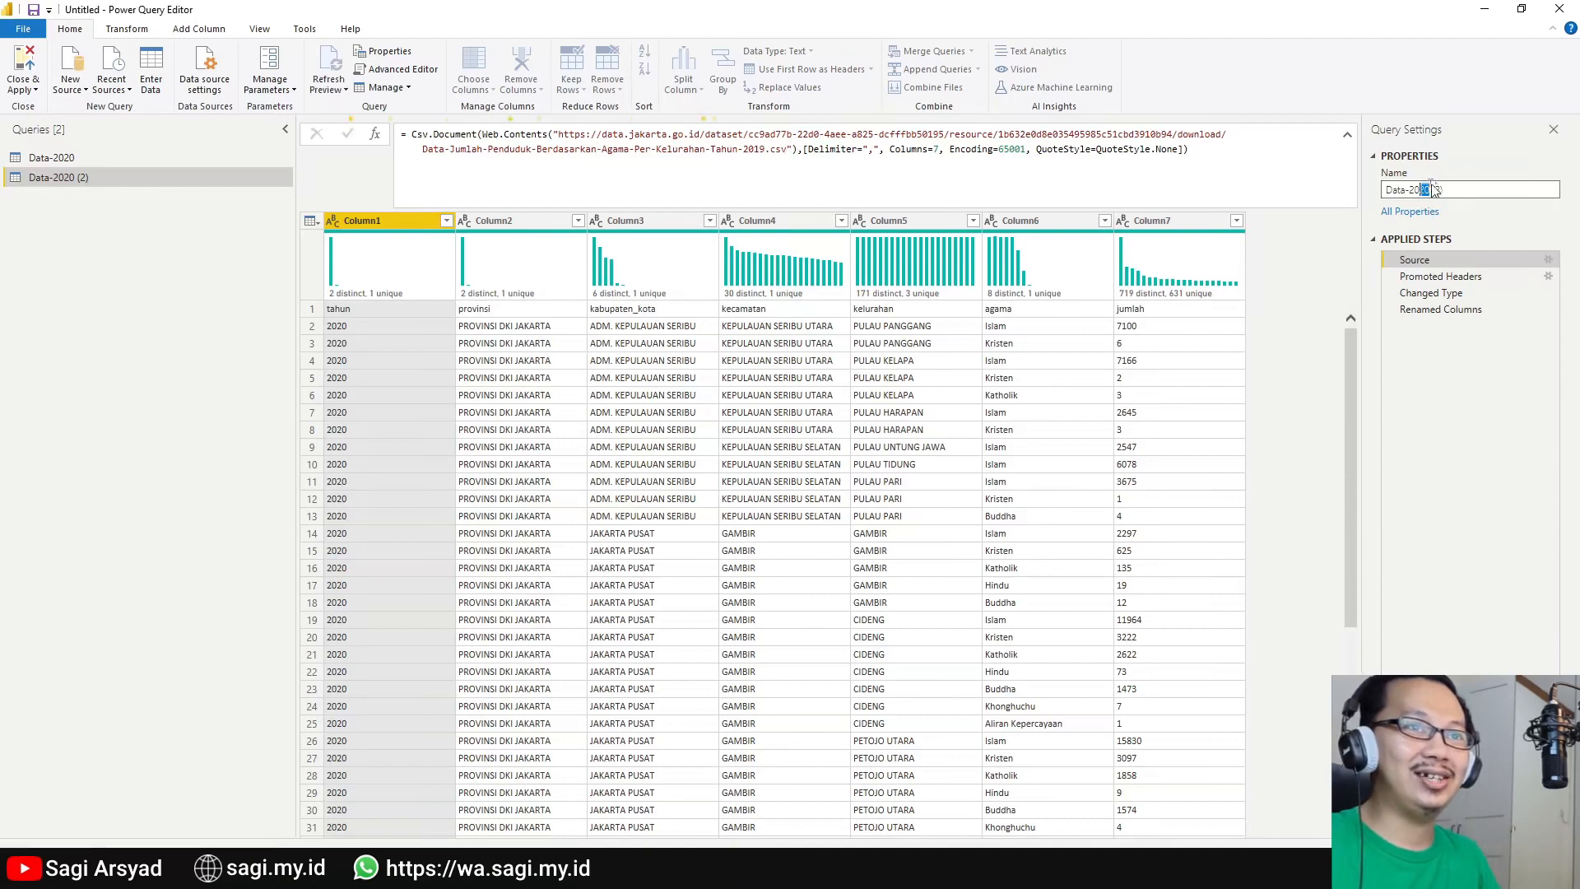
double_click(1422, 190)
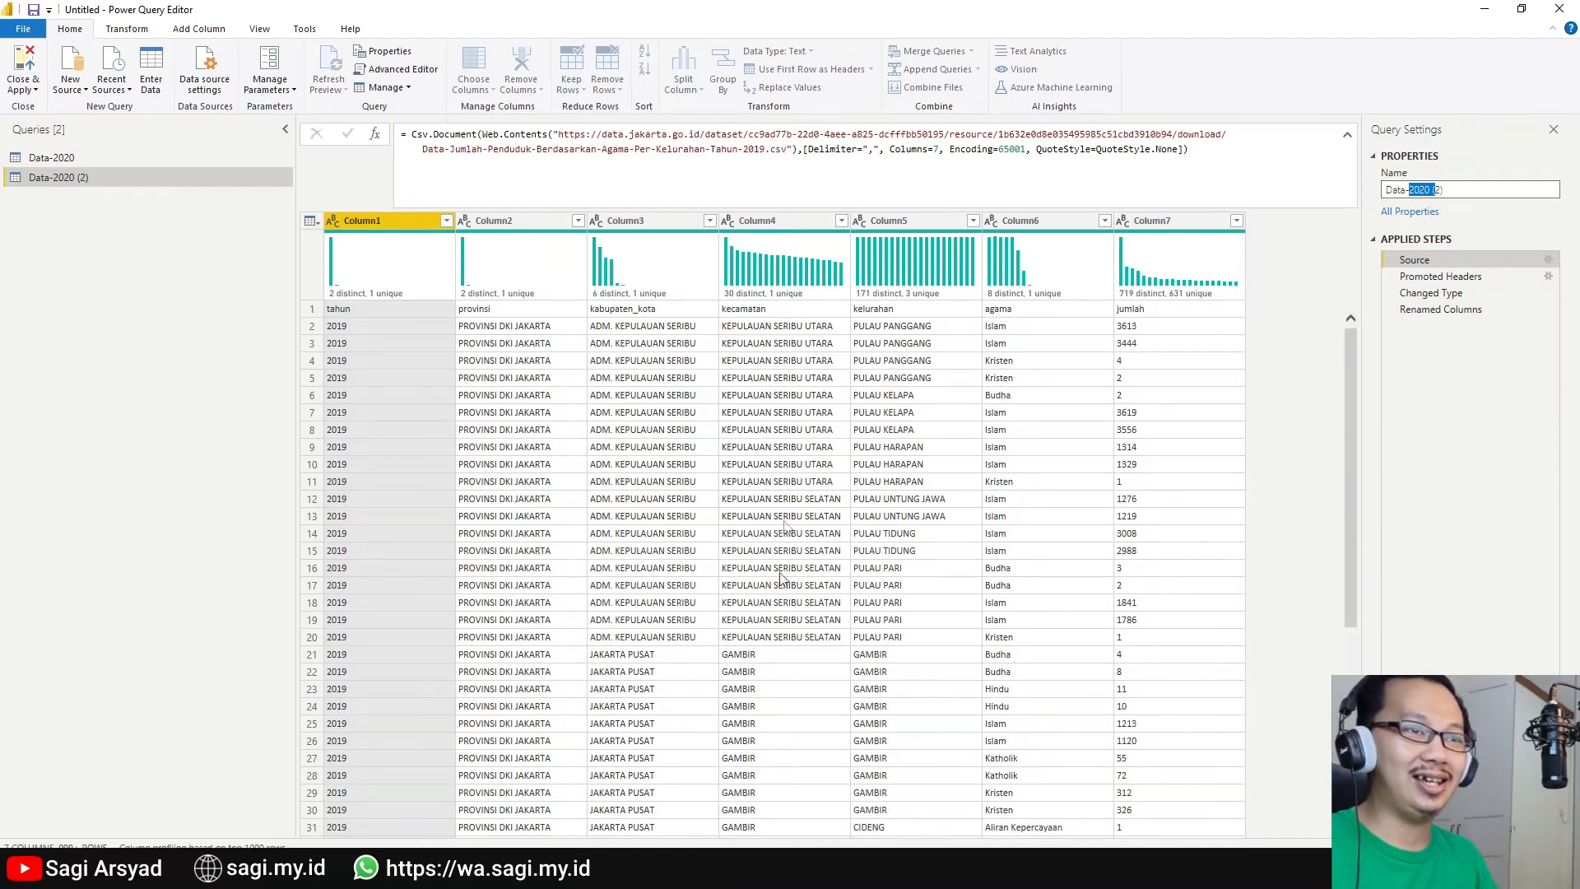
left_click(1455, 189, "shift")
type("2019")
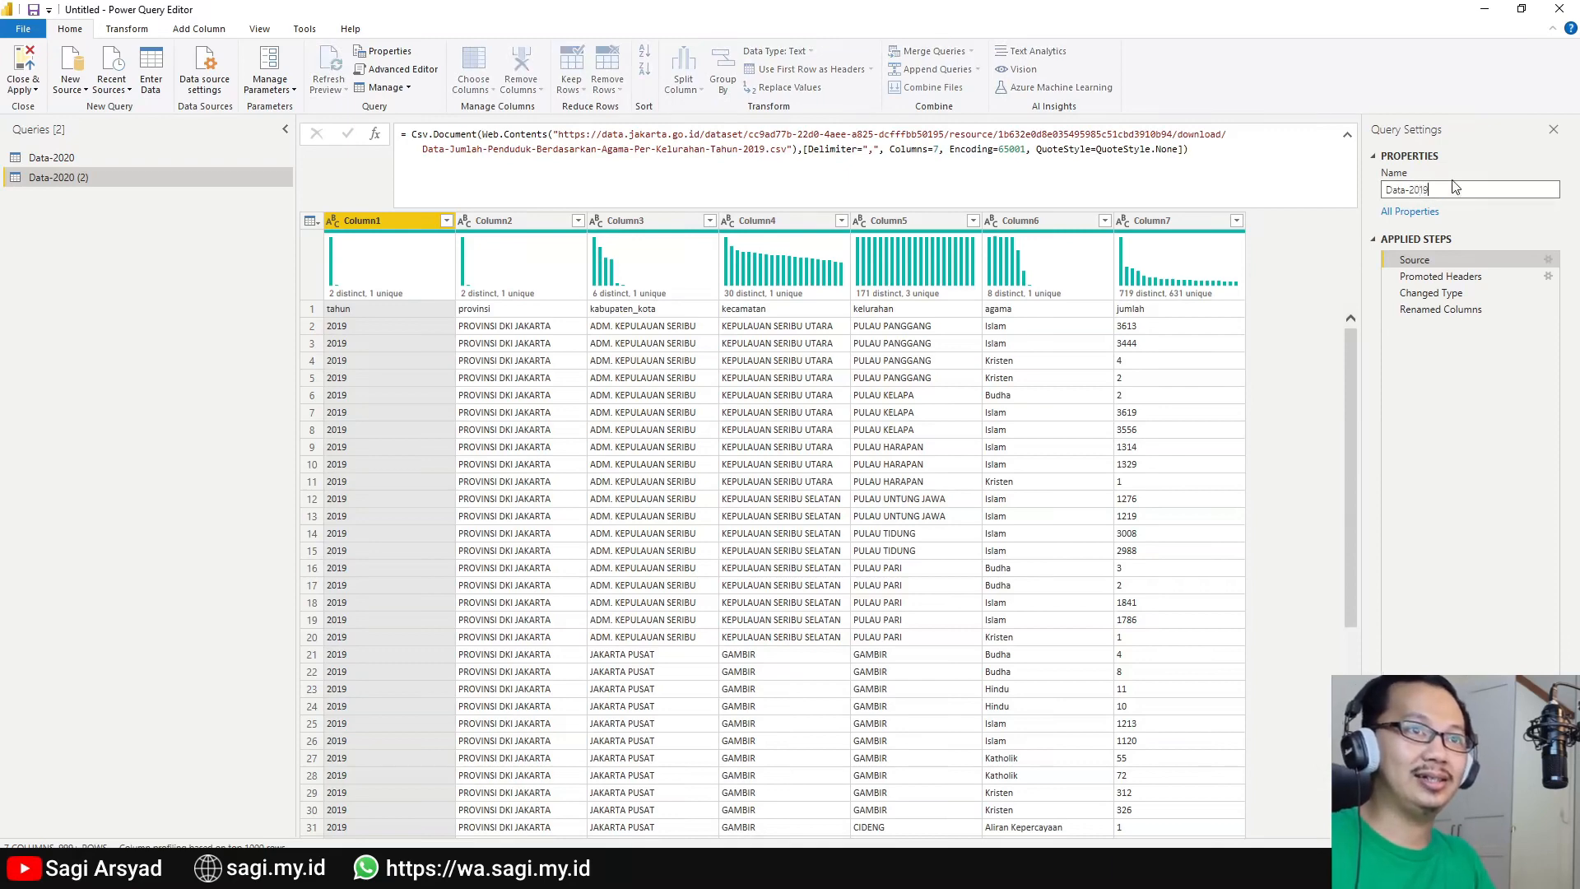
key("Return")
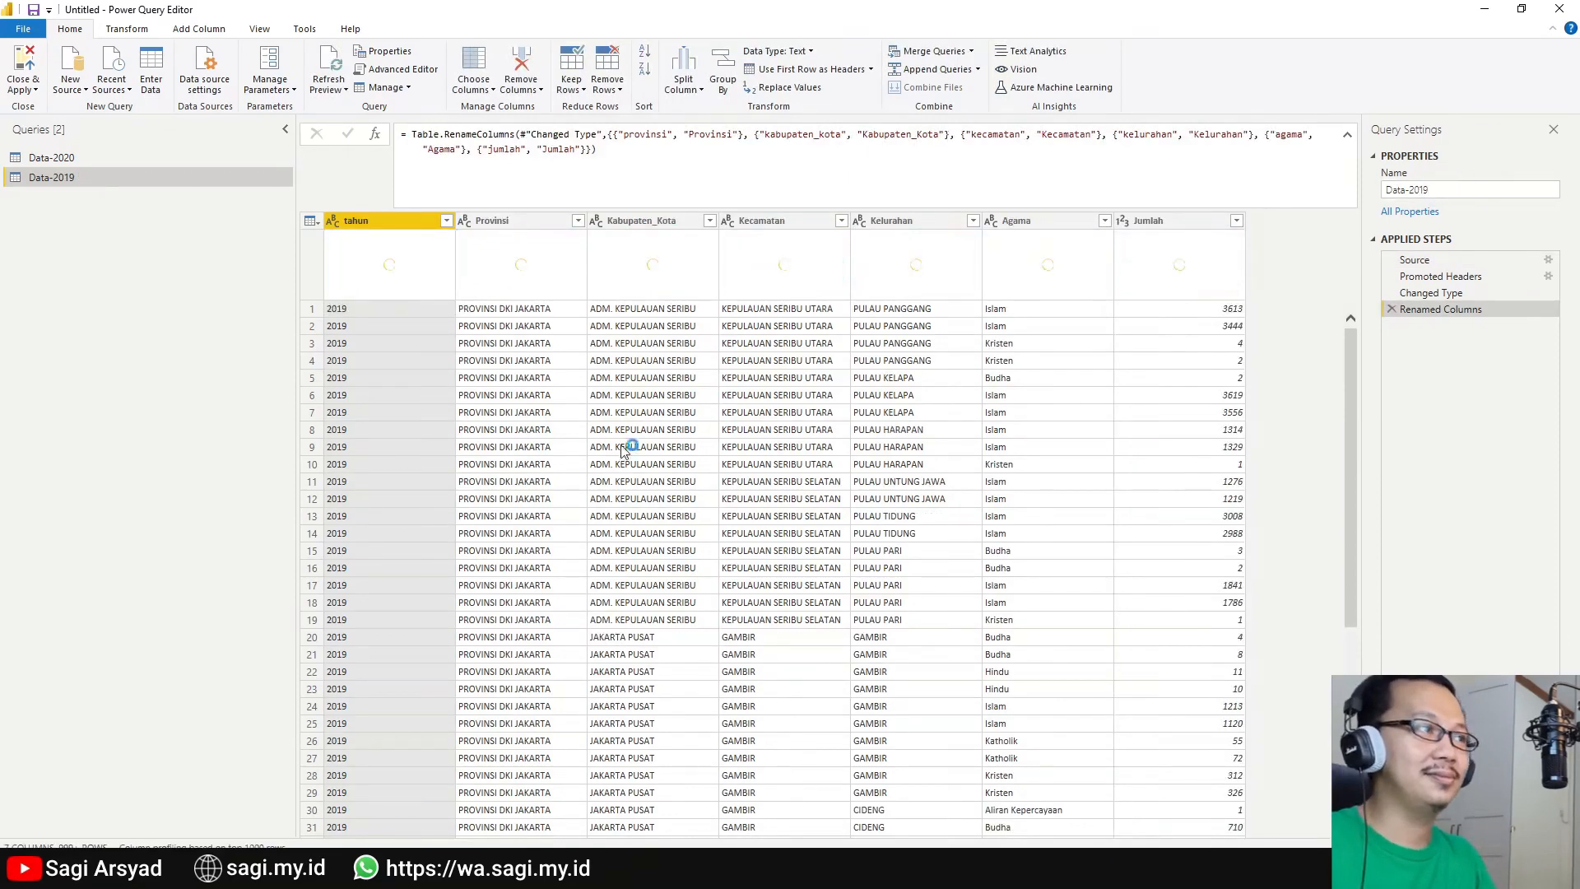
Compare the previews of the Data-2020 and Data-2019 queries.
left_click(47, 161)
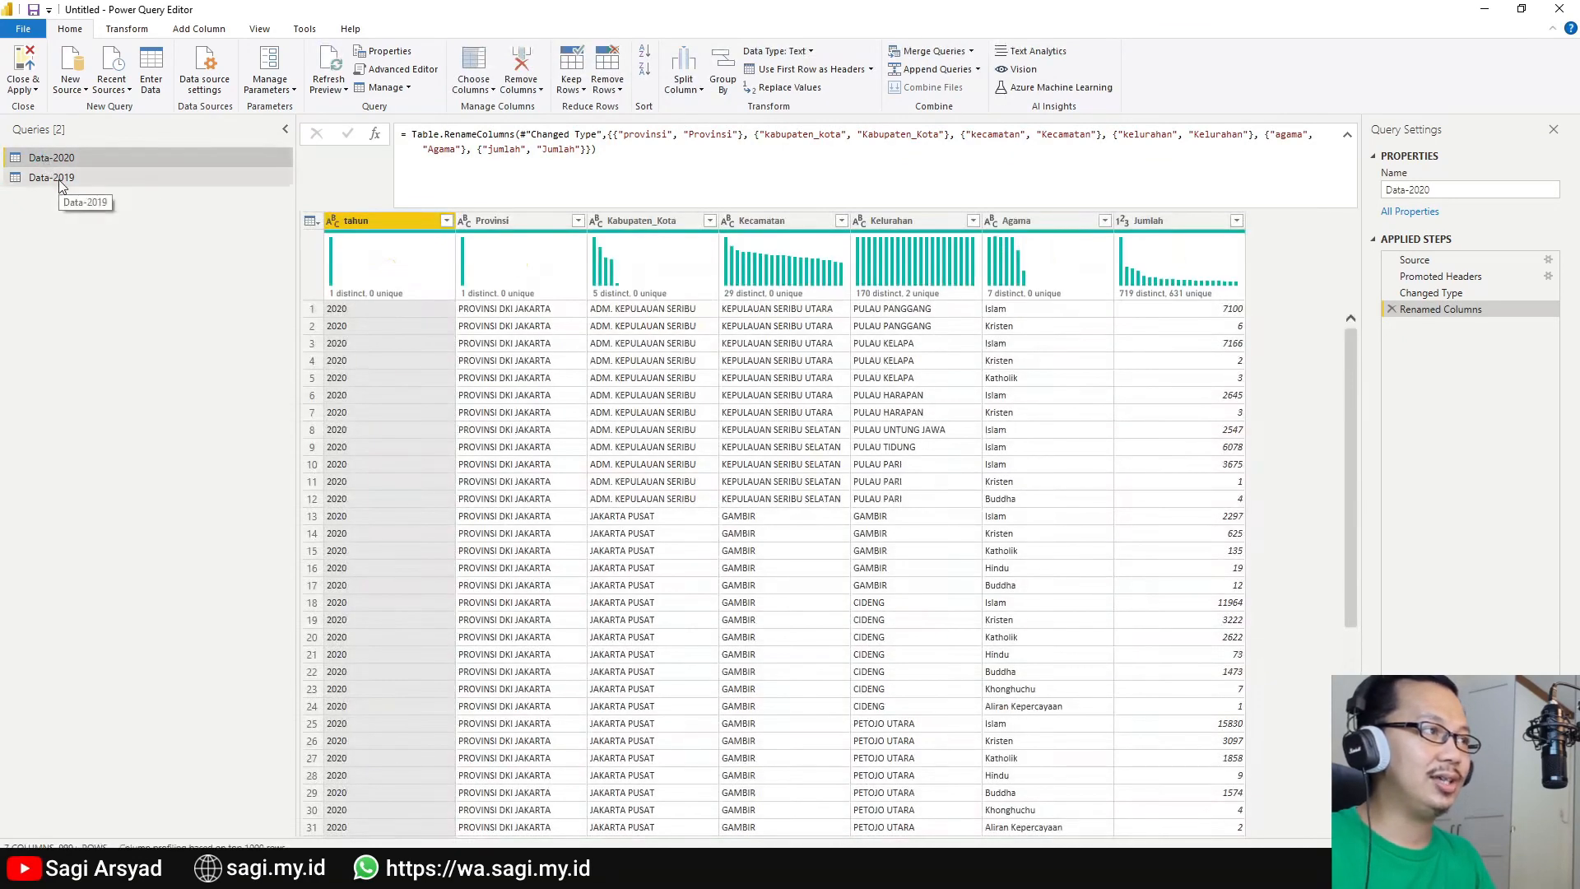
left_click(58, 181)
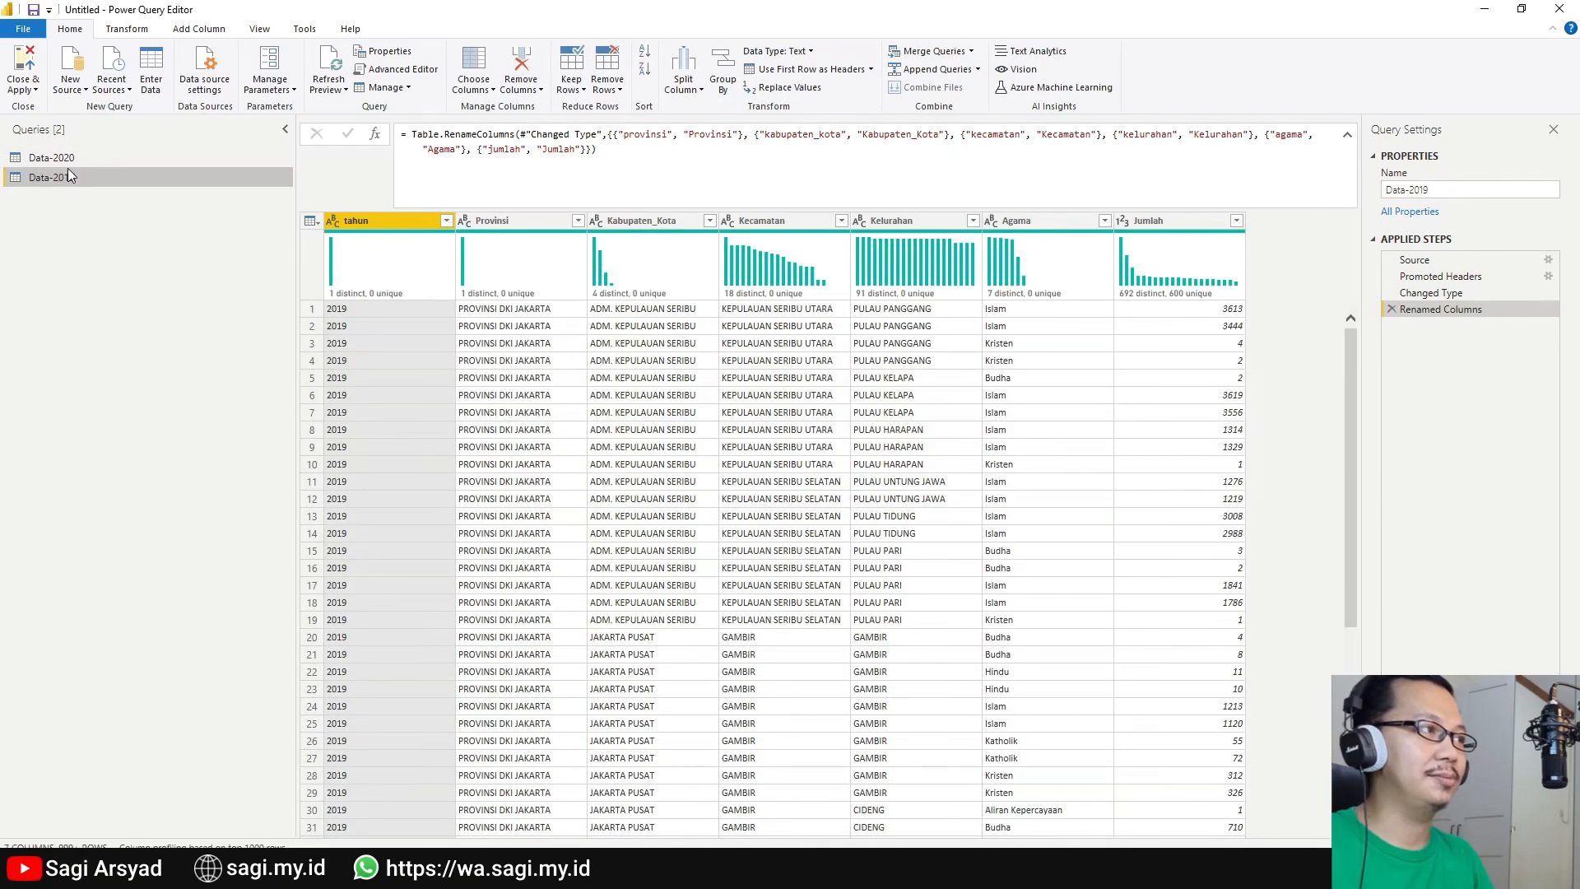
left_click(57, 158)
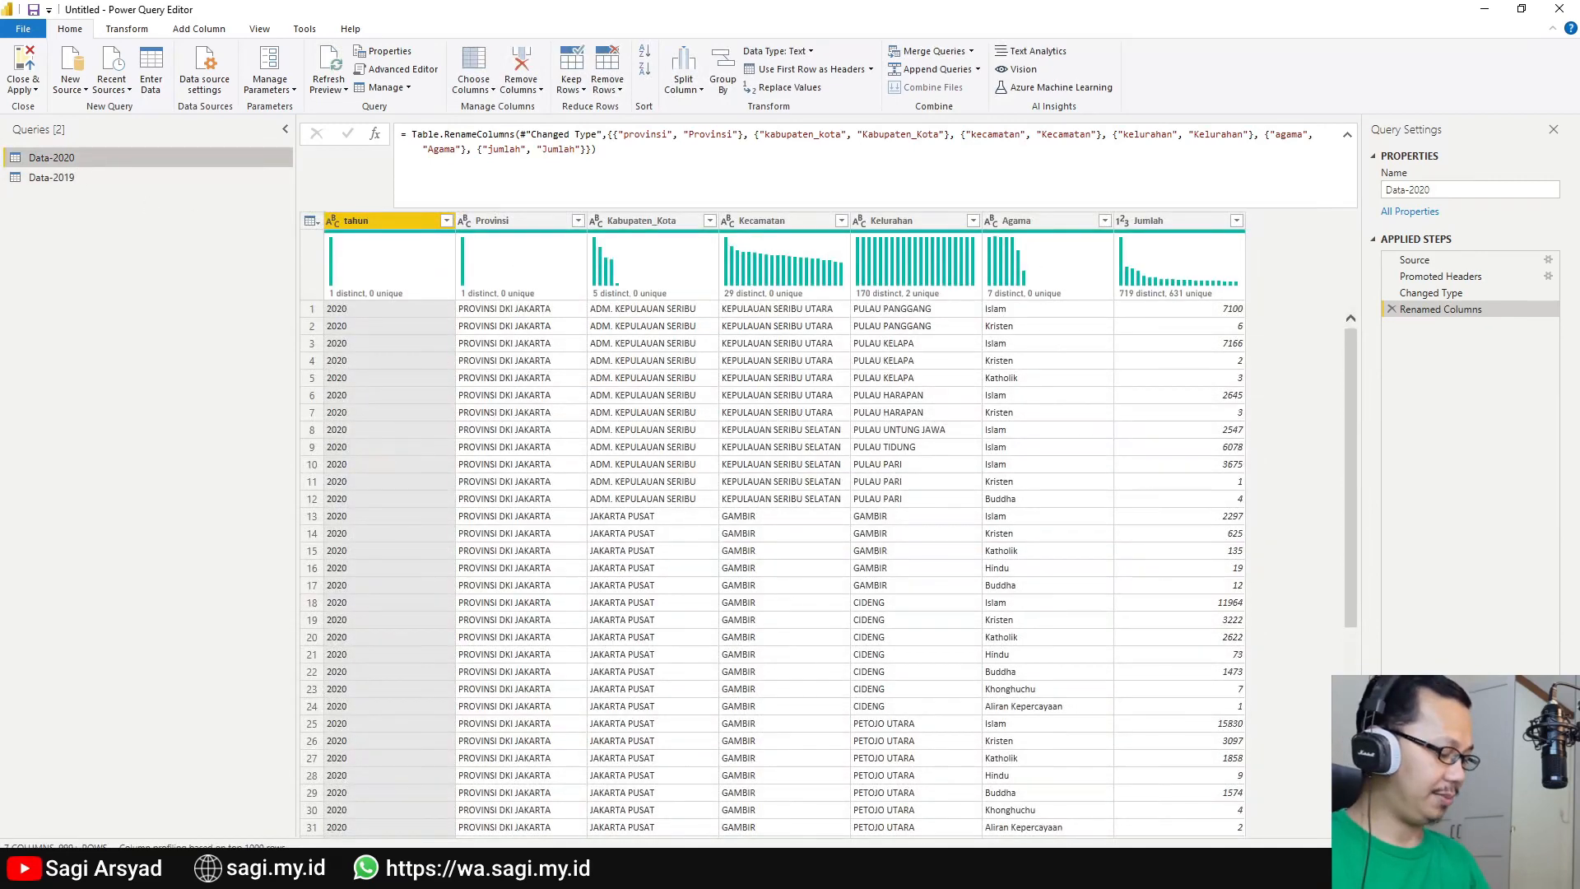
Use Snipping Tool to capture the Data-2020 column headers and distribution charts, and return to the Power Query Editor.
key("super")
type("sni")
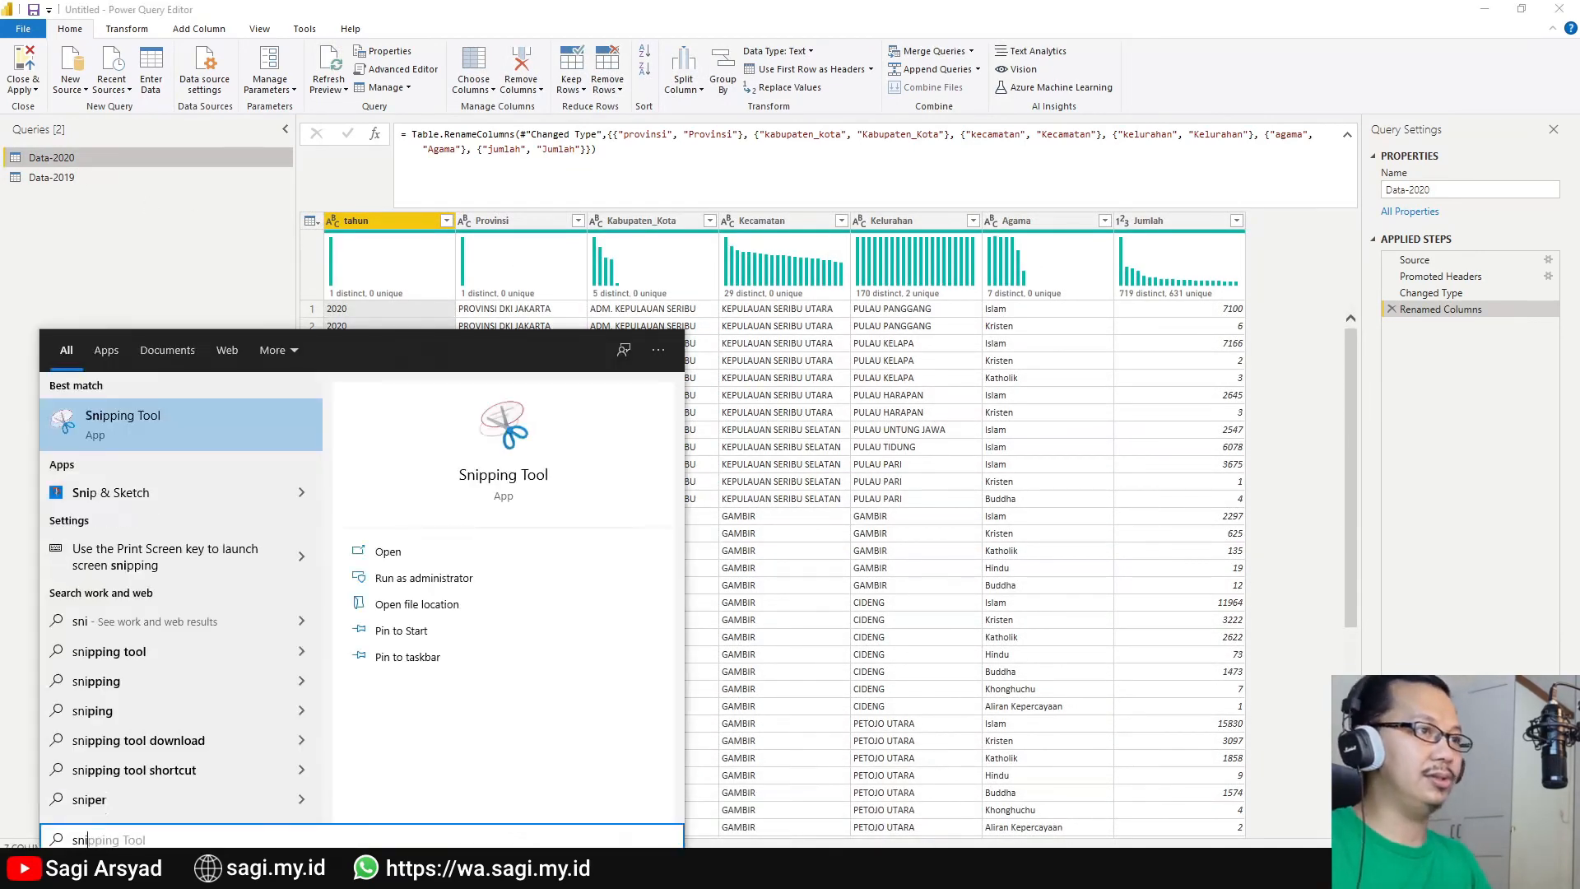
key("Return")
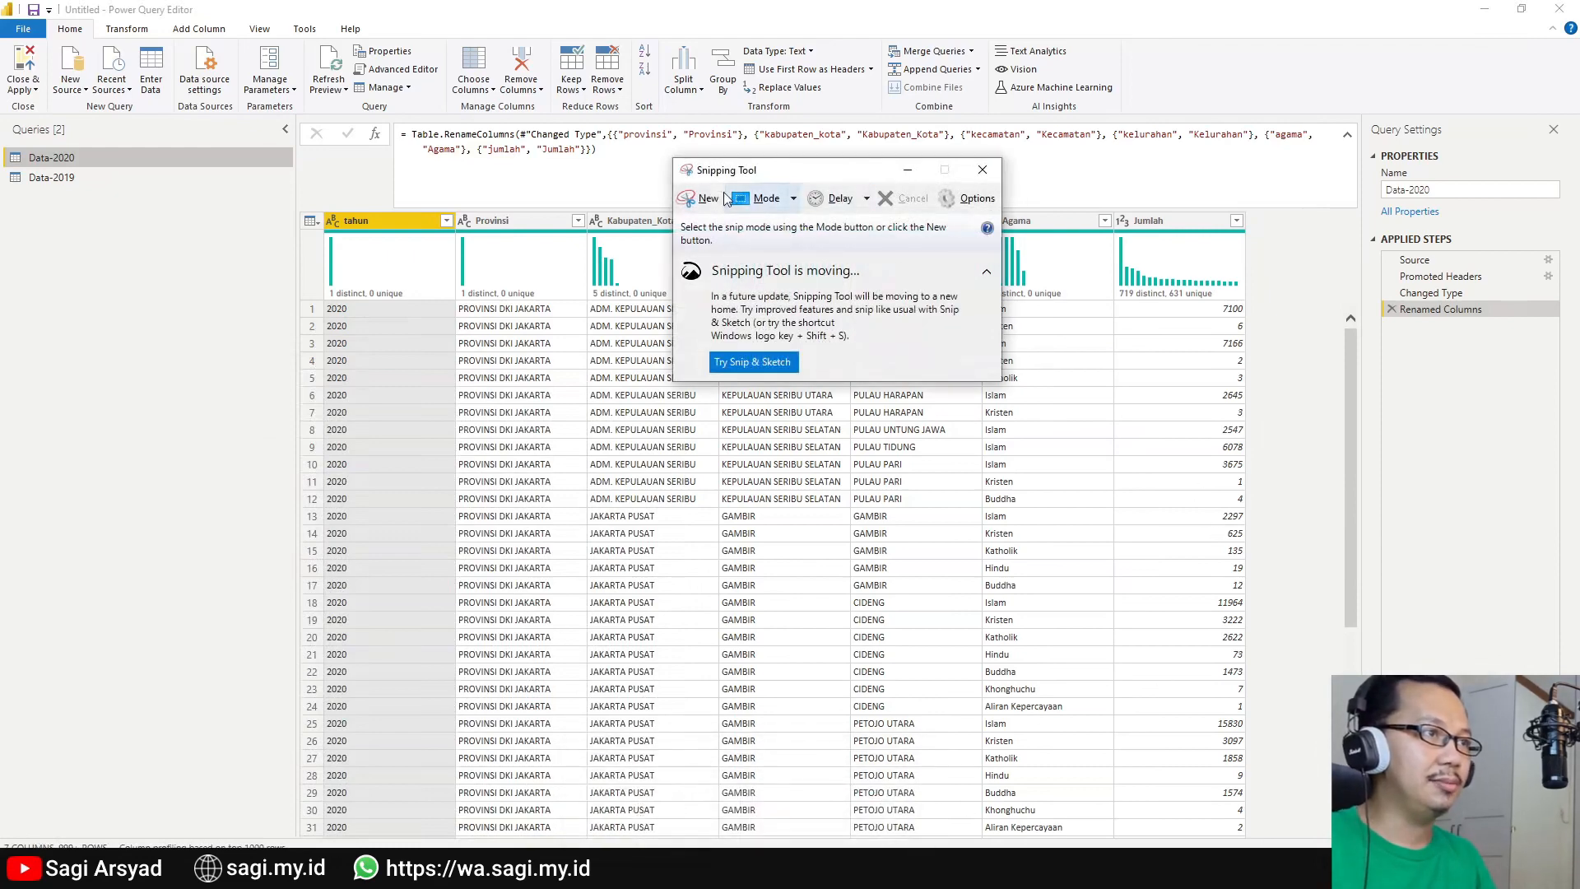
left_click(724, 199)
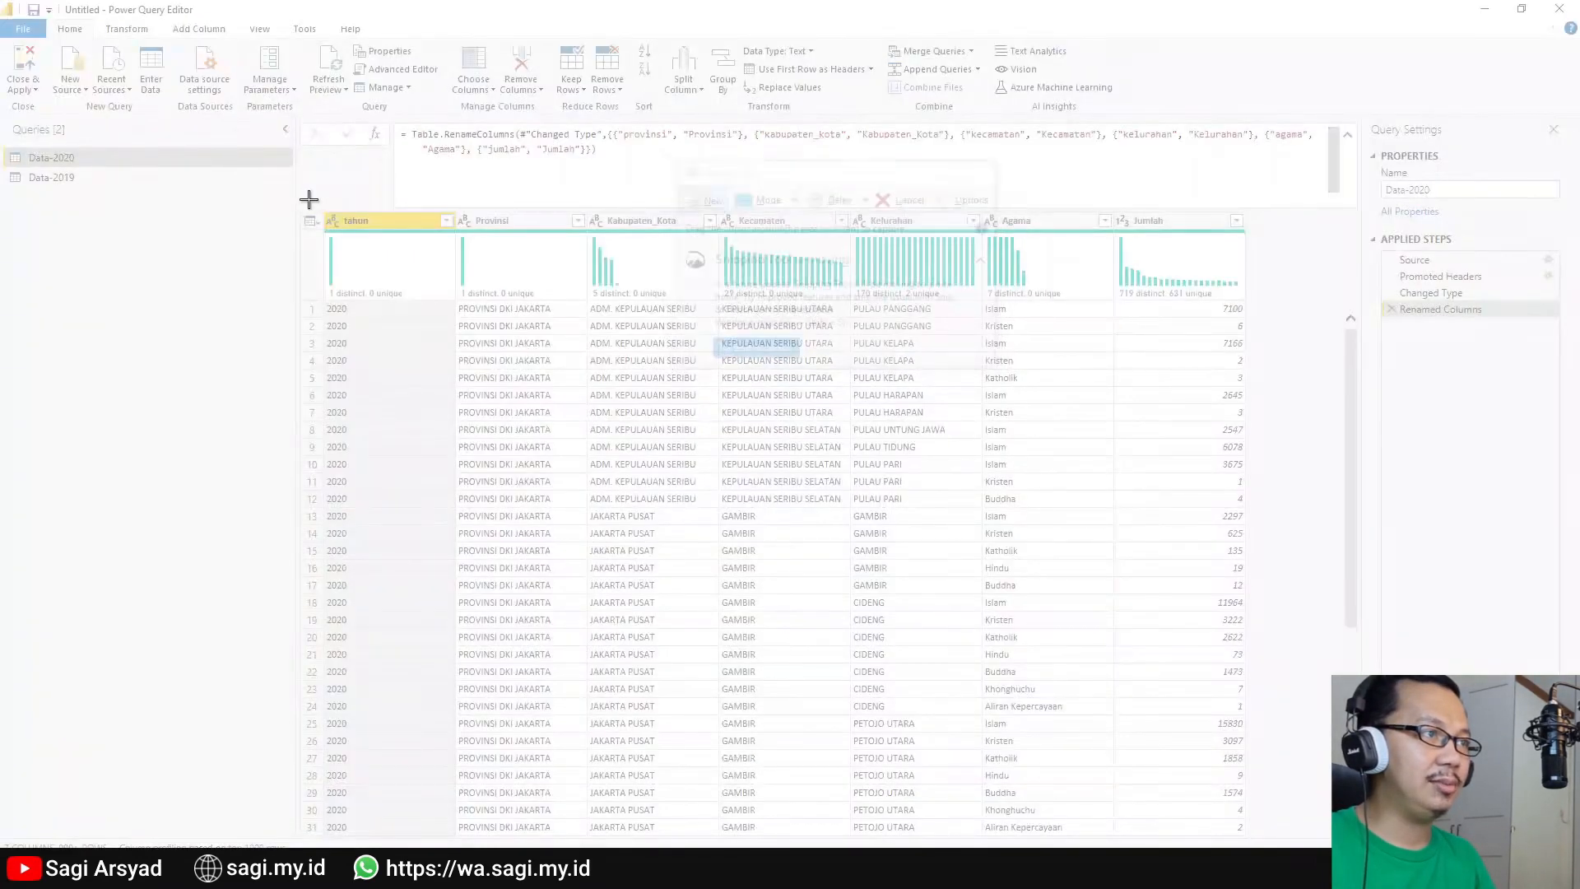
left_click_drag(308, 199, 1258, 306)
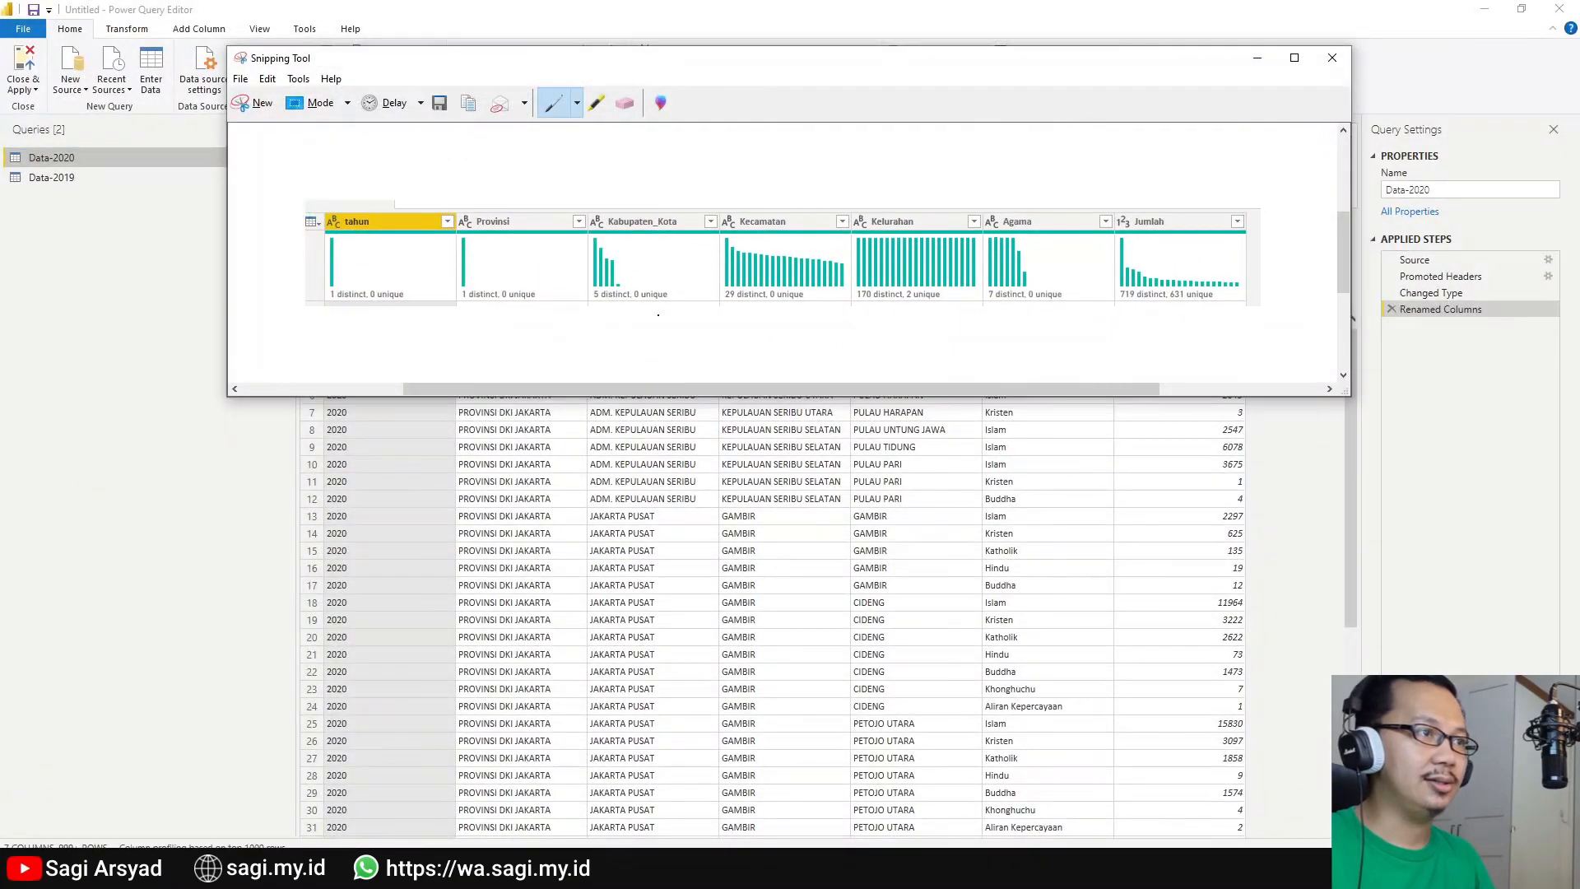
left_click(177, 201)
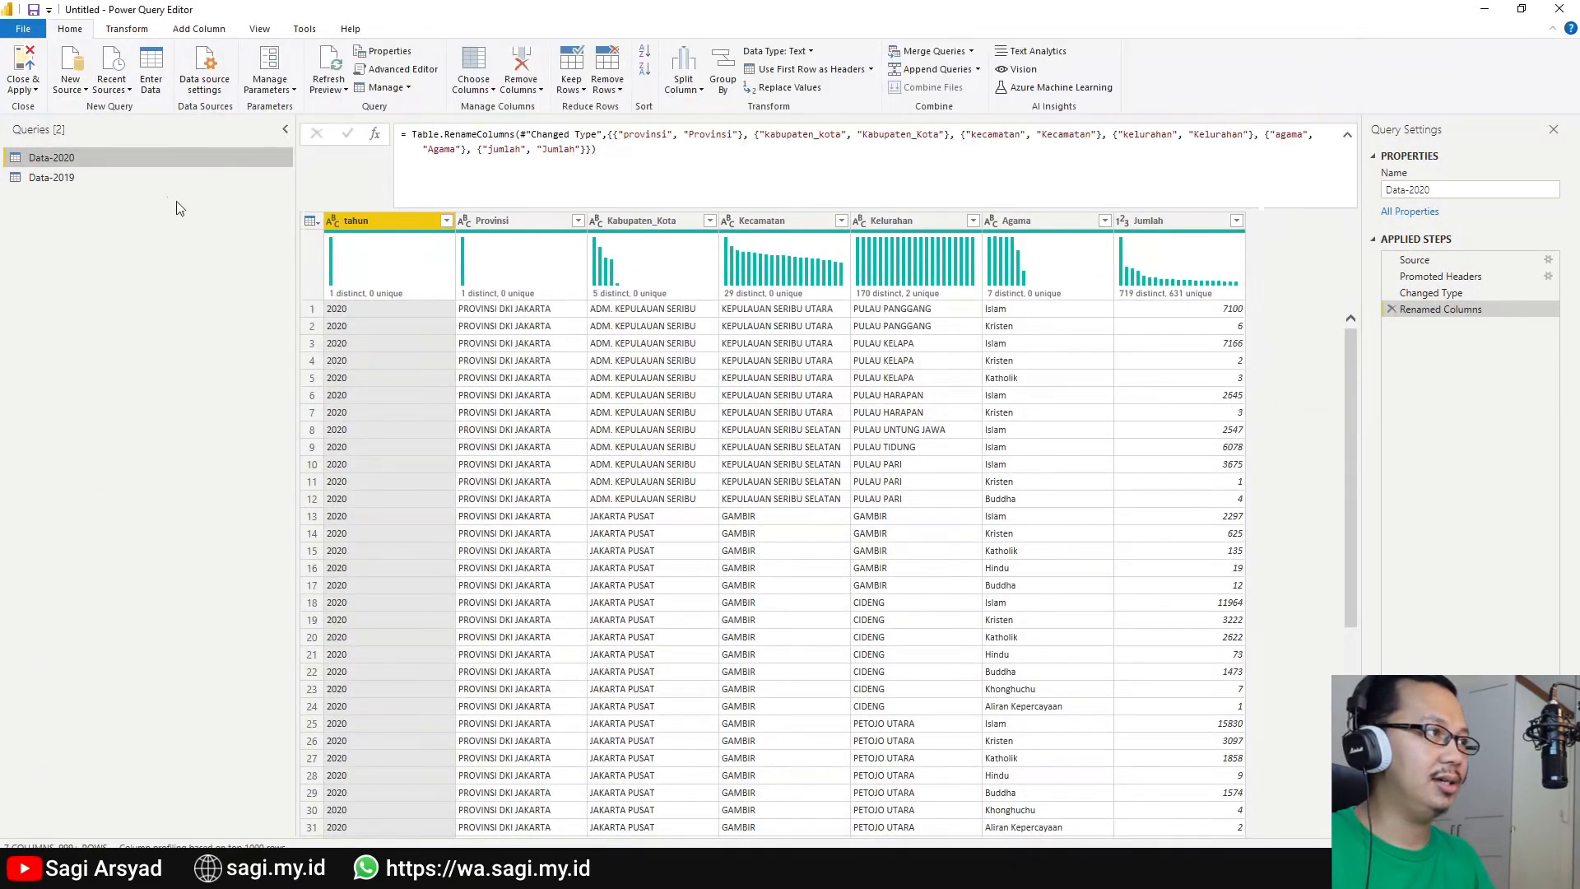
Append the Data-2019 table to the Data-2020 query with the two-table Append Queries option.
right_click(76, 160)
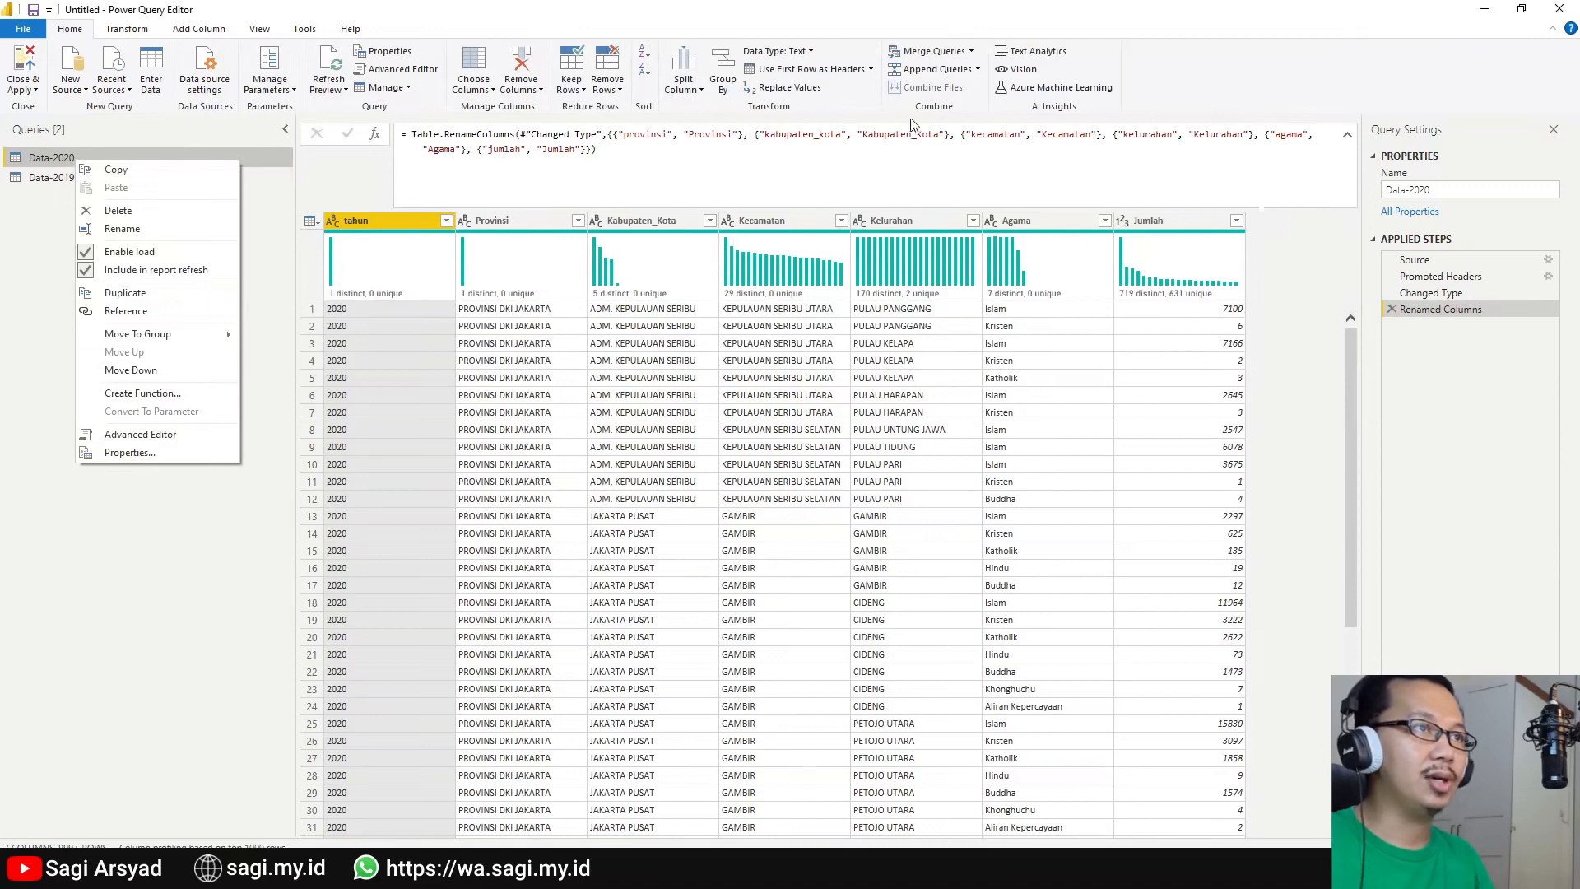
left_click(978, 70)
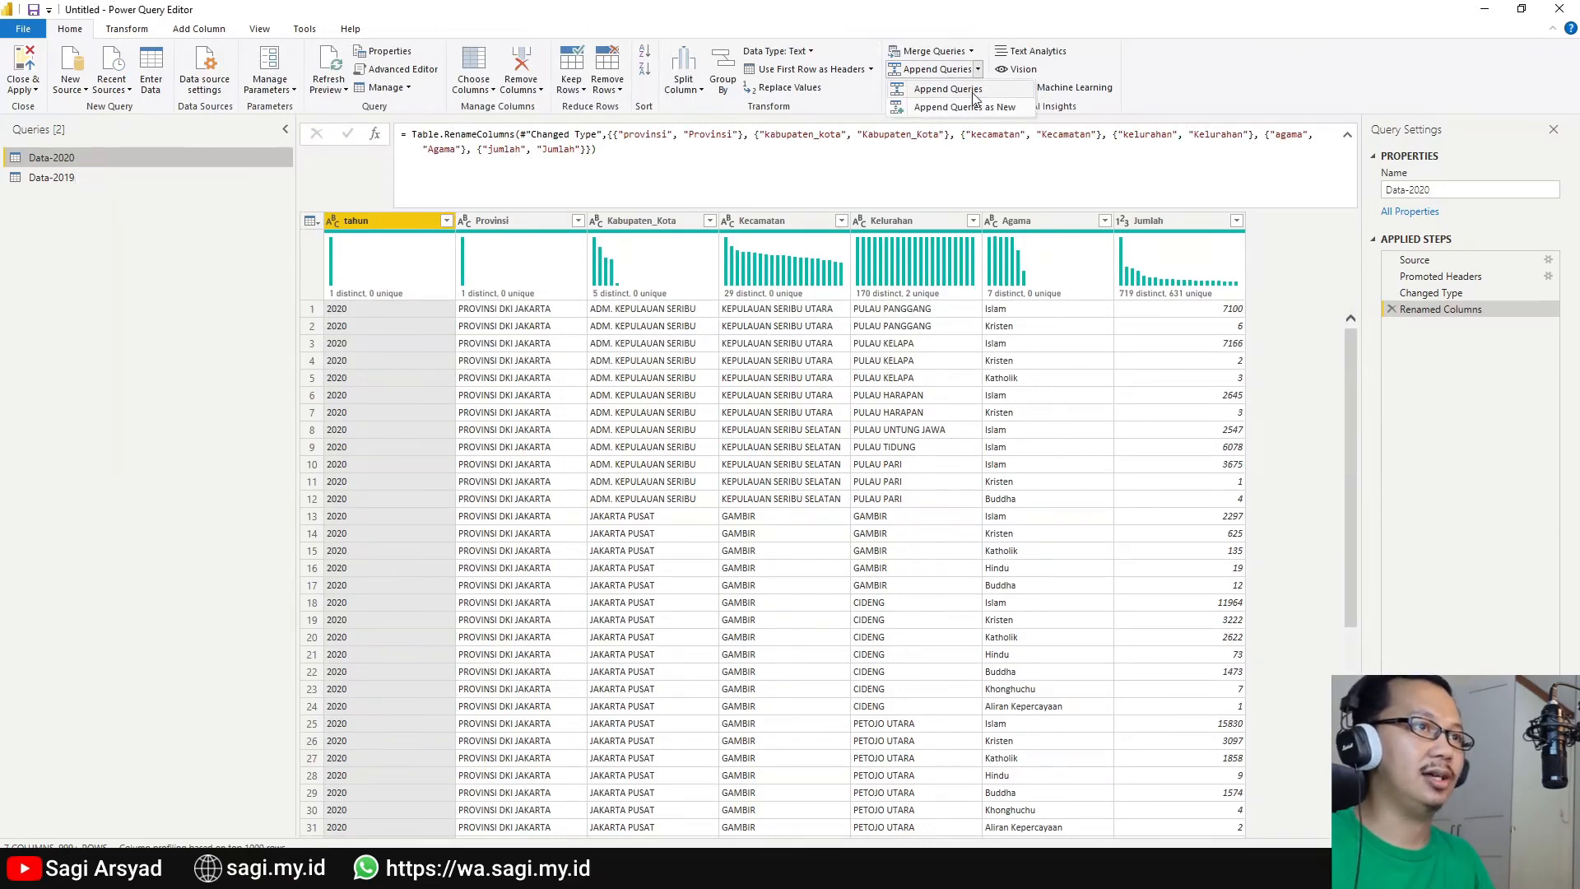
left_click(971, 92)
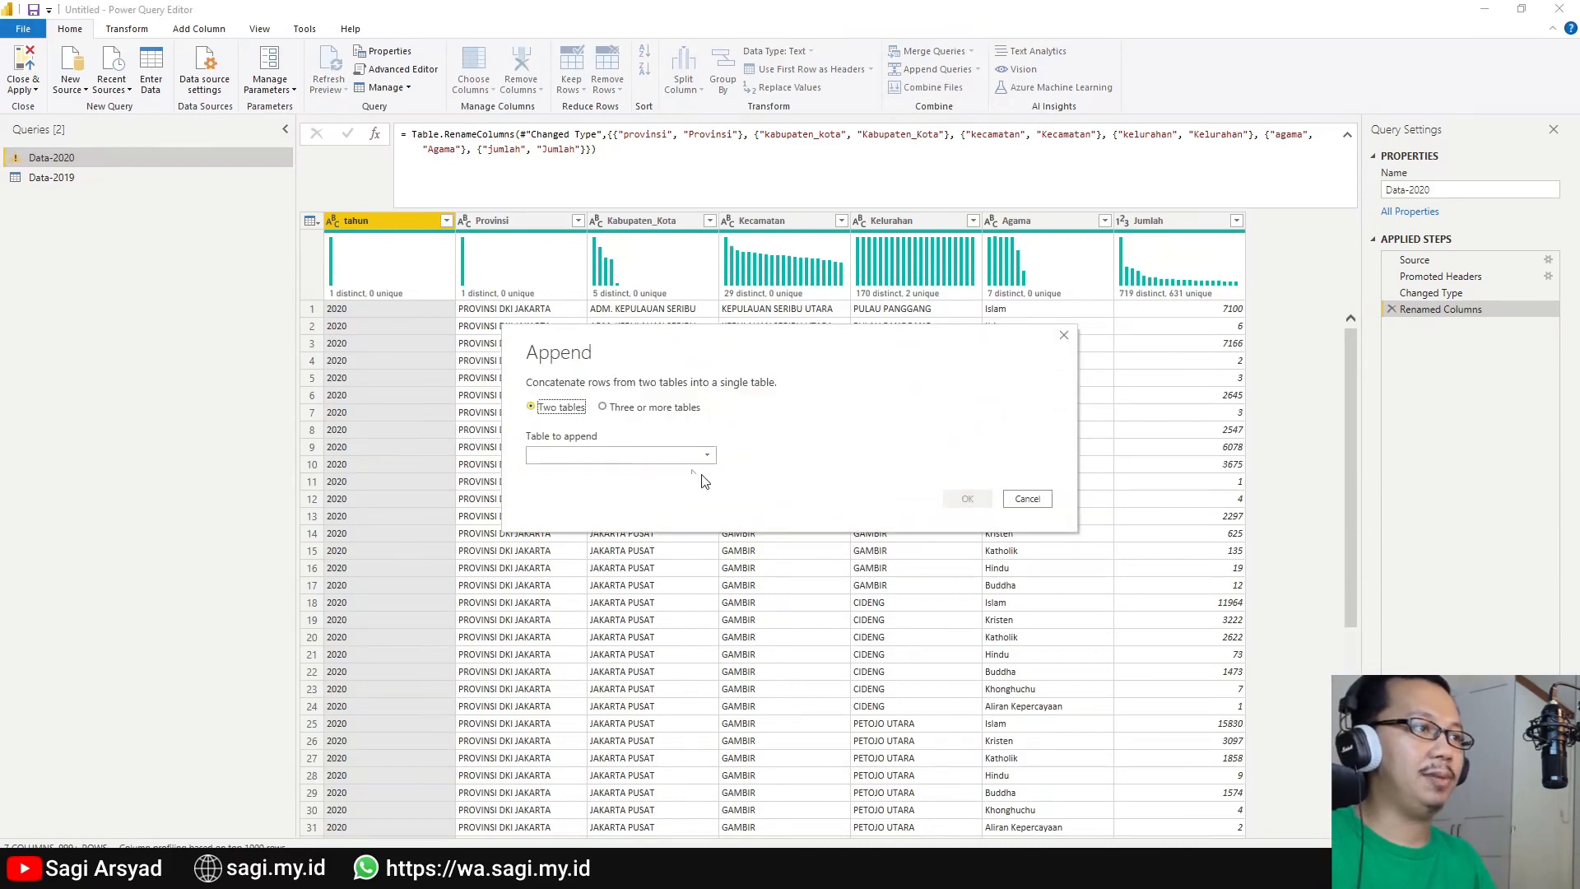
left_click(666, 458)
left_click(634, 487)
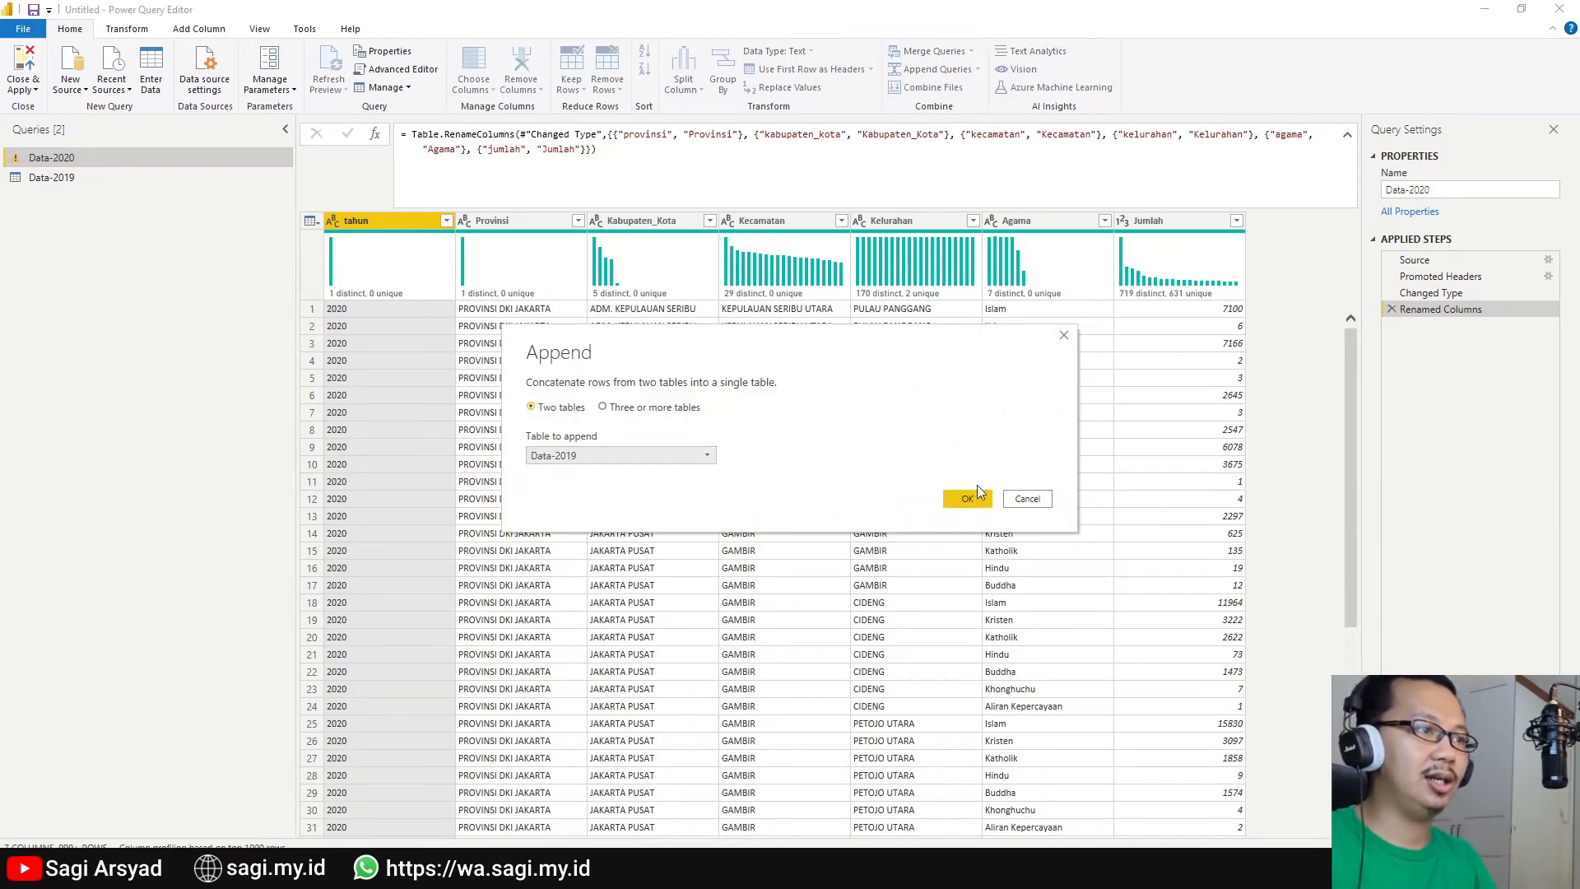
left_click(979, 497)
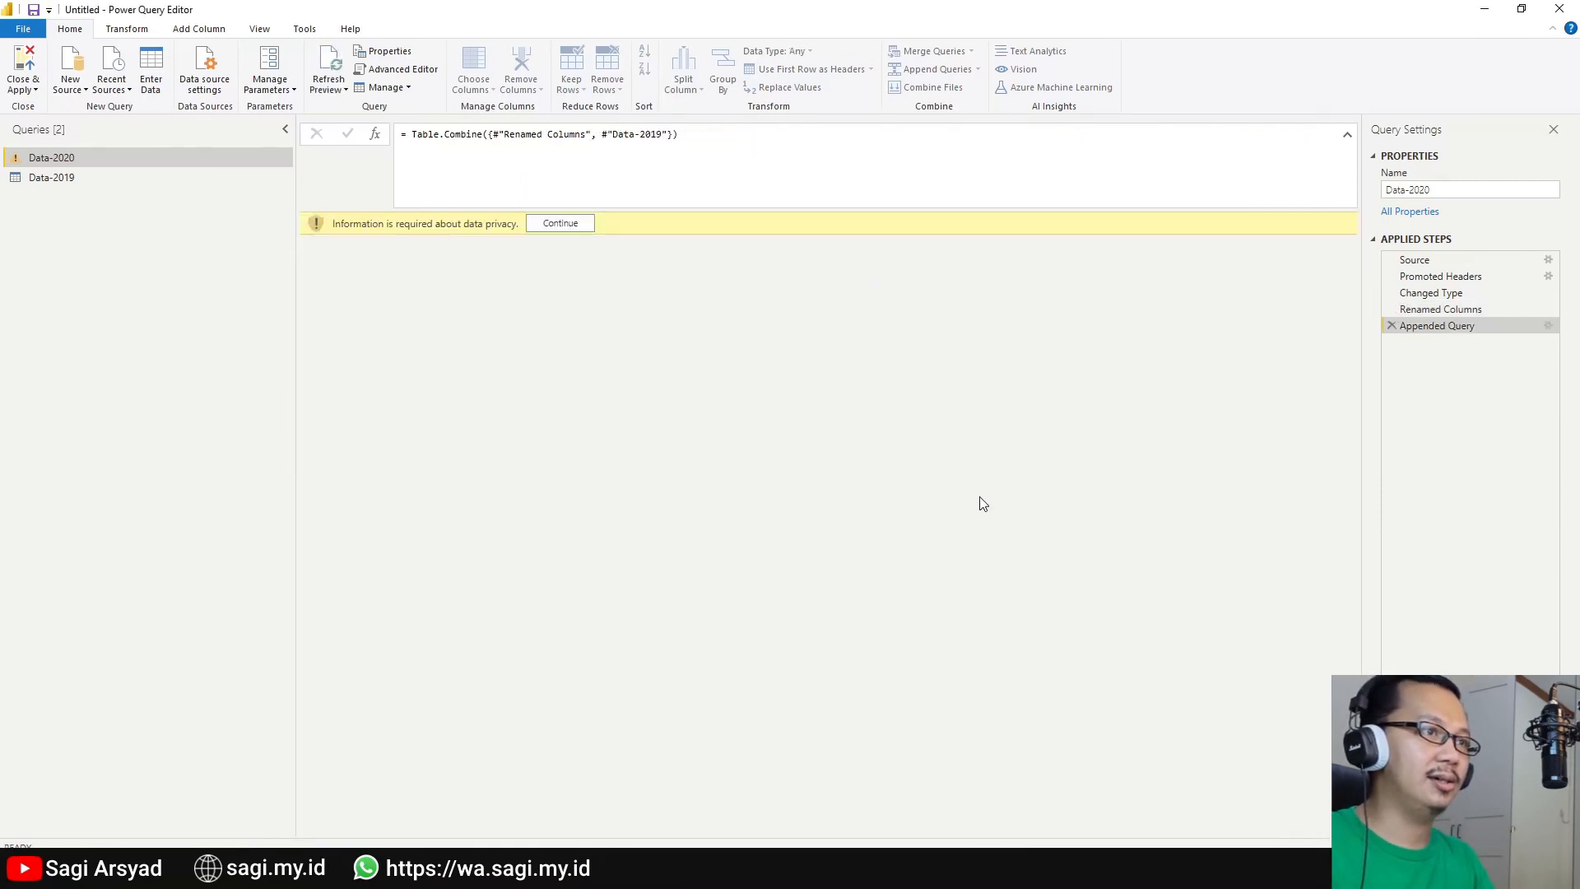
left_click(580, 234)
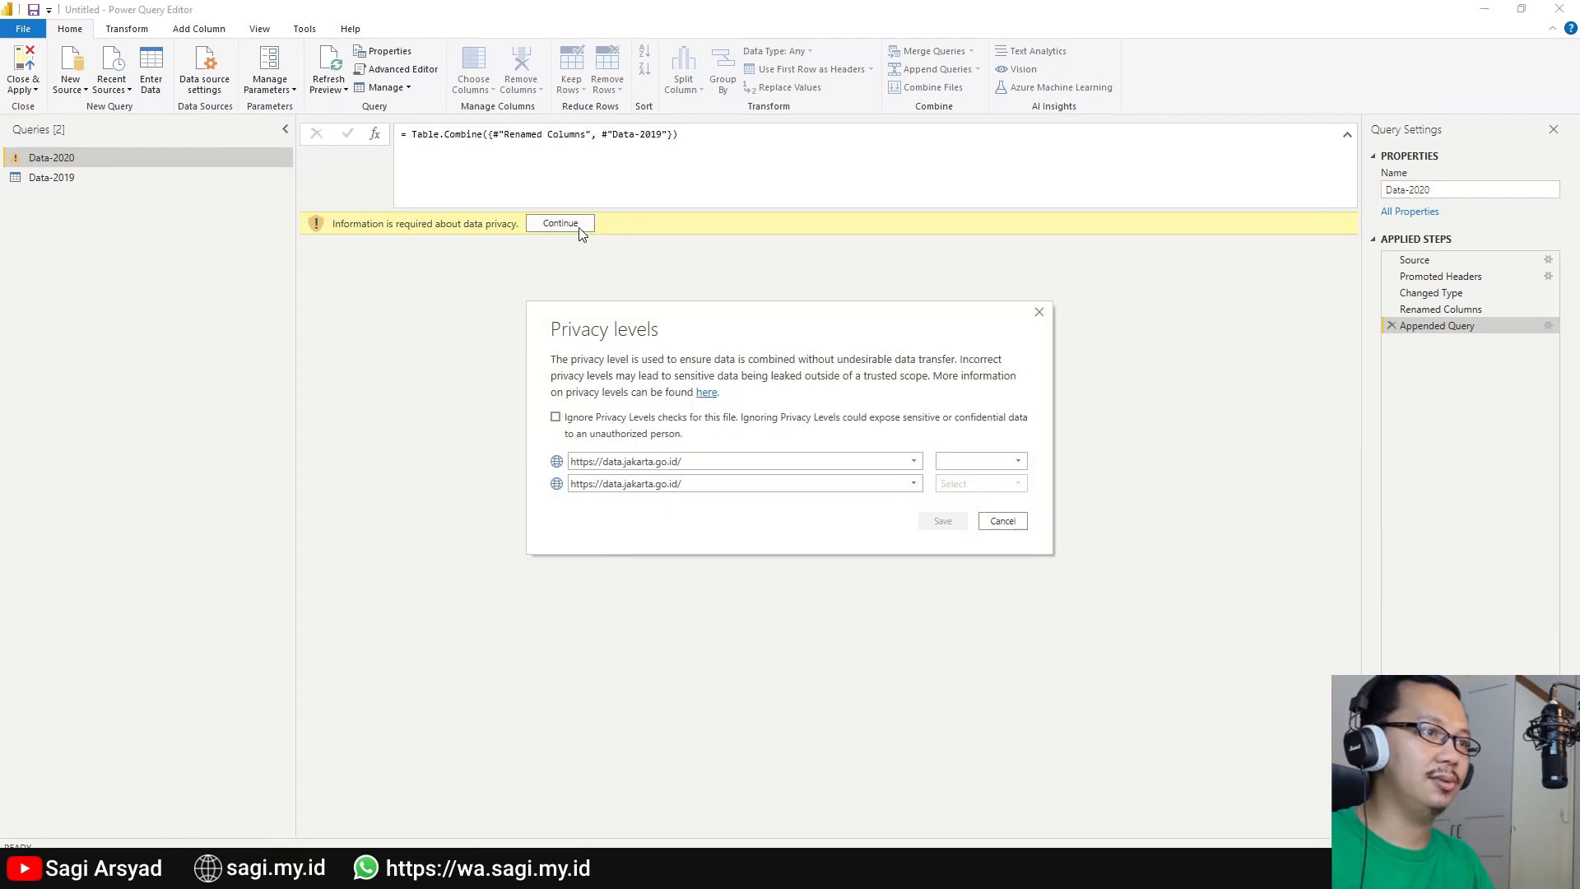
left_click(964, 463)
left_click(954, 478)
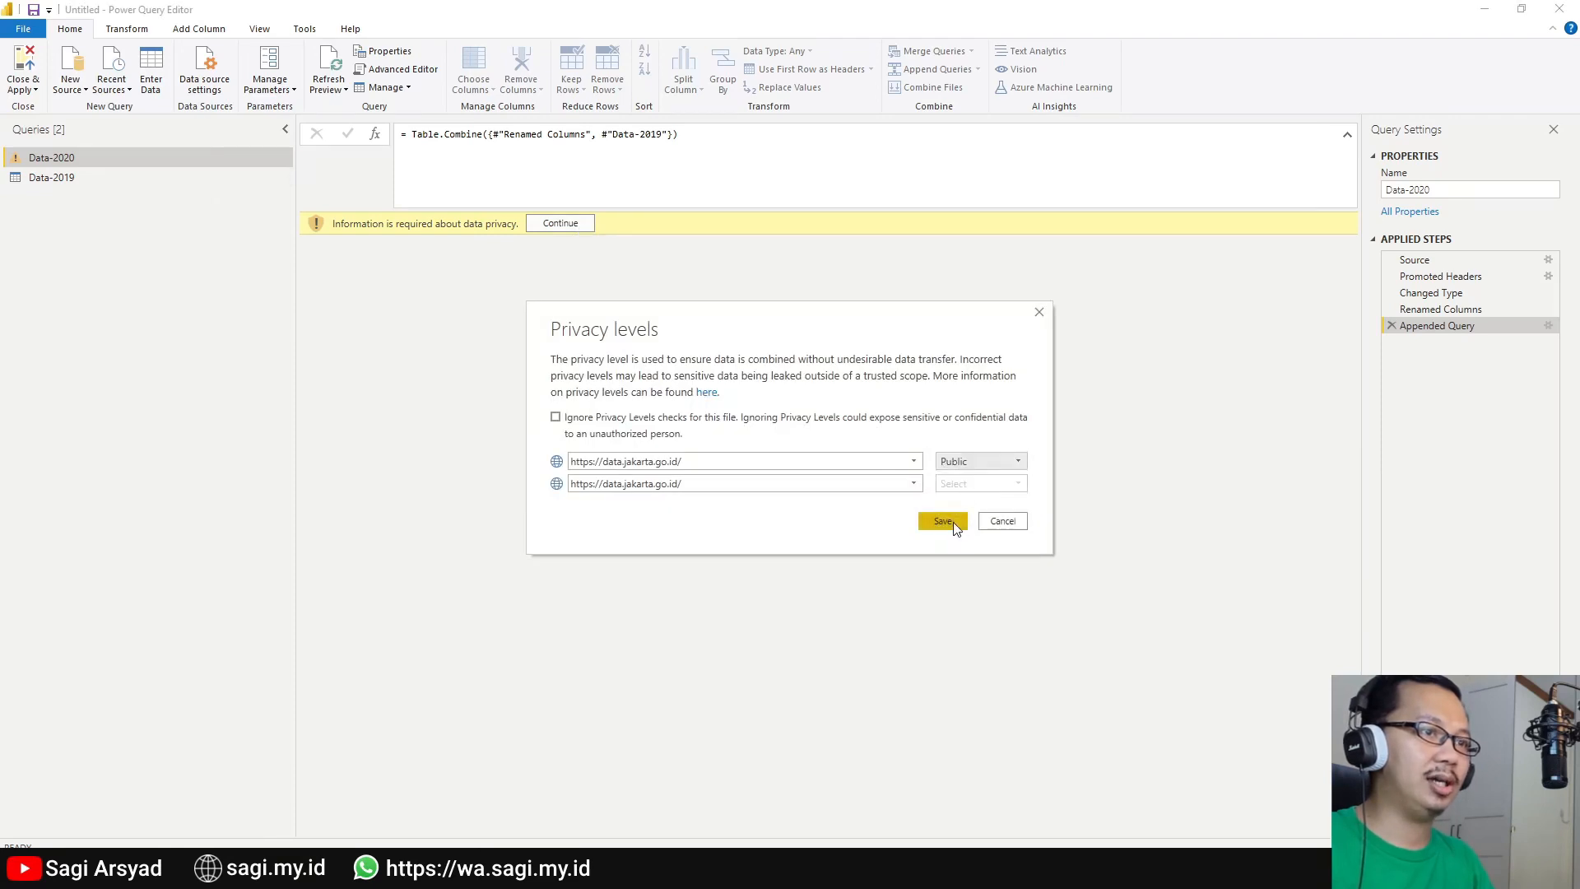
left_click(943, 521)
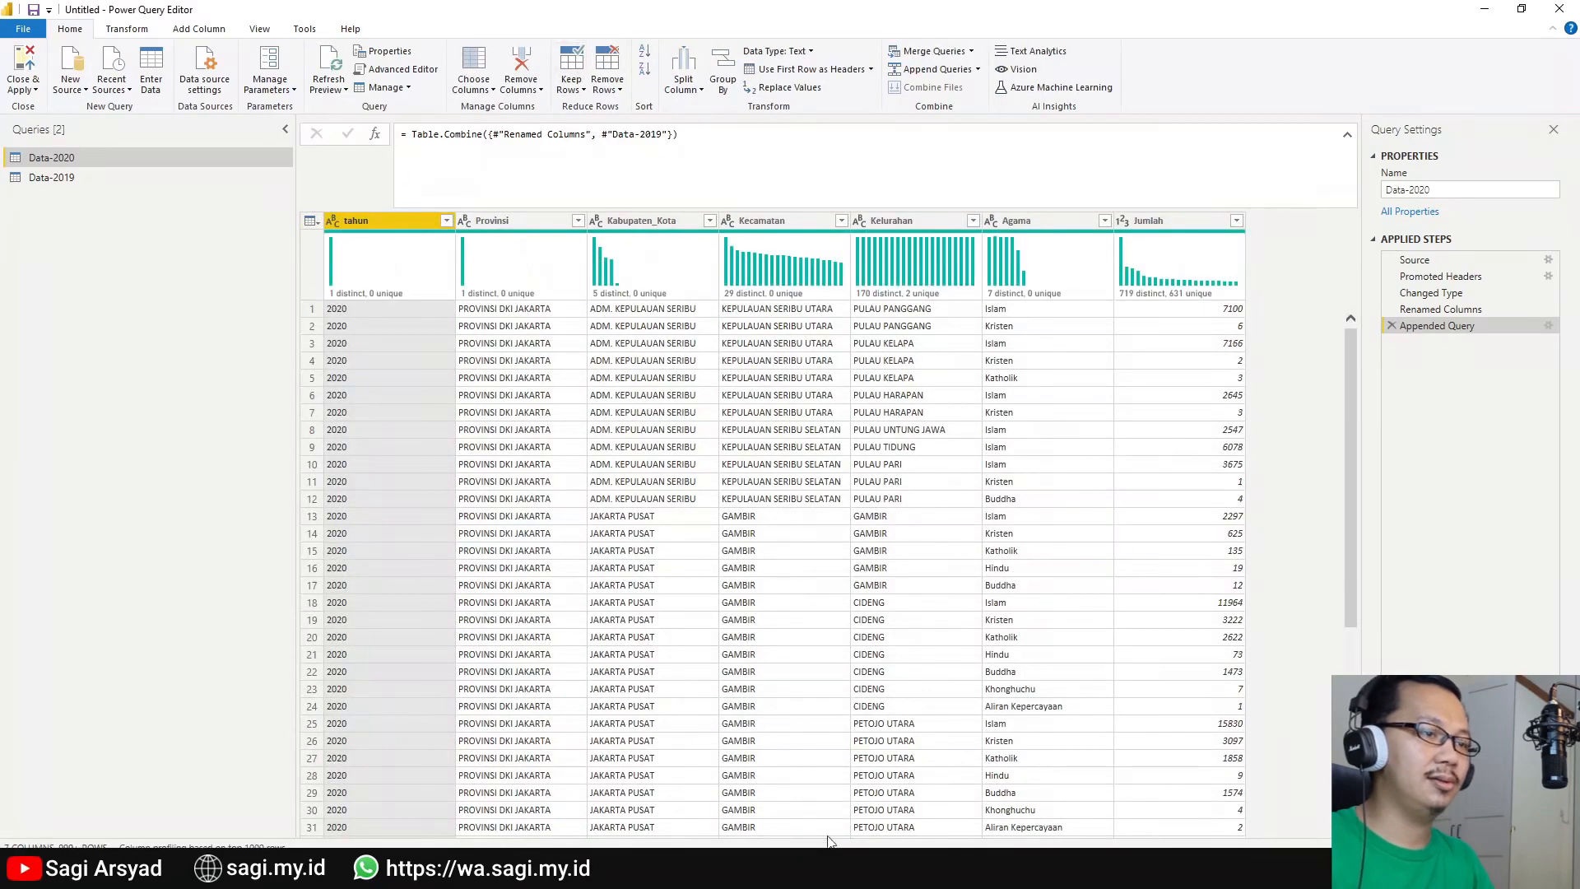
Apply a filter to the Jumlah column of the appended Data-2020 query with all values selected.
left_click(823, 869)
left_click(822, 869)
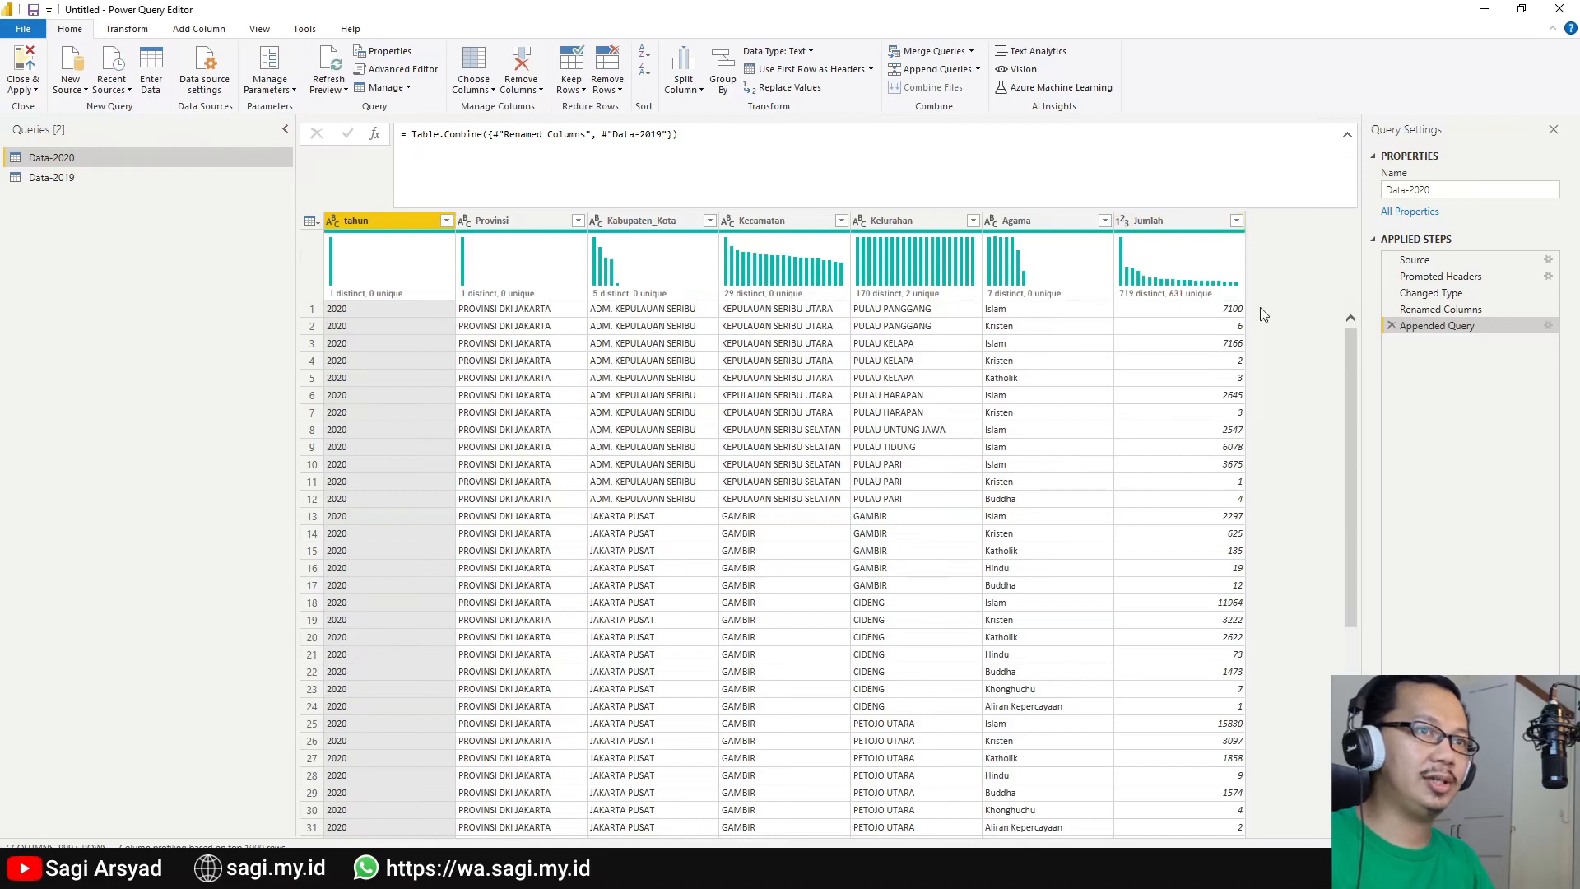
left_click(1236, 221)
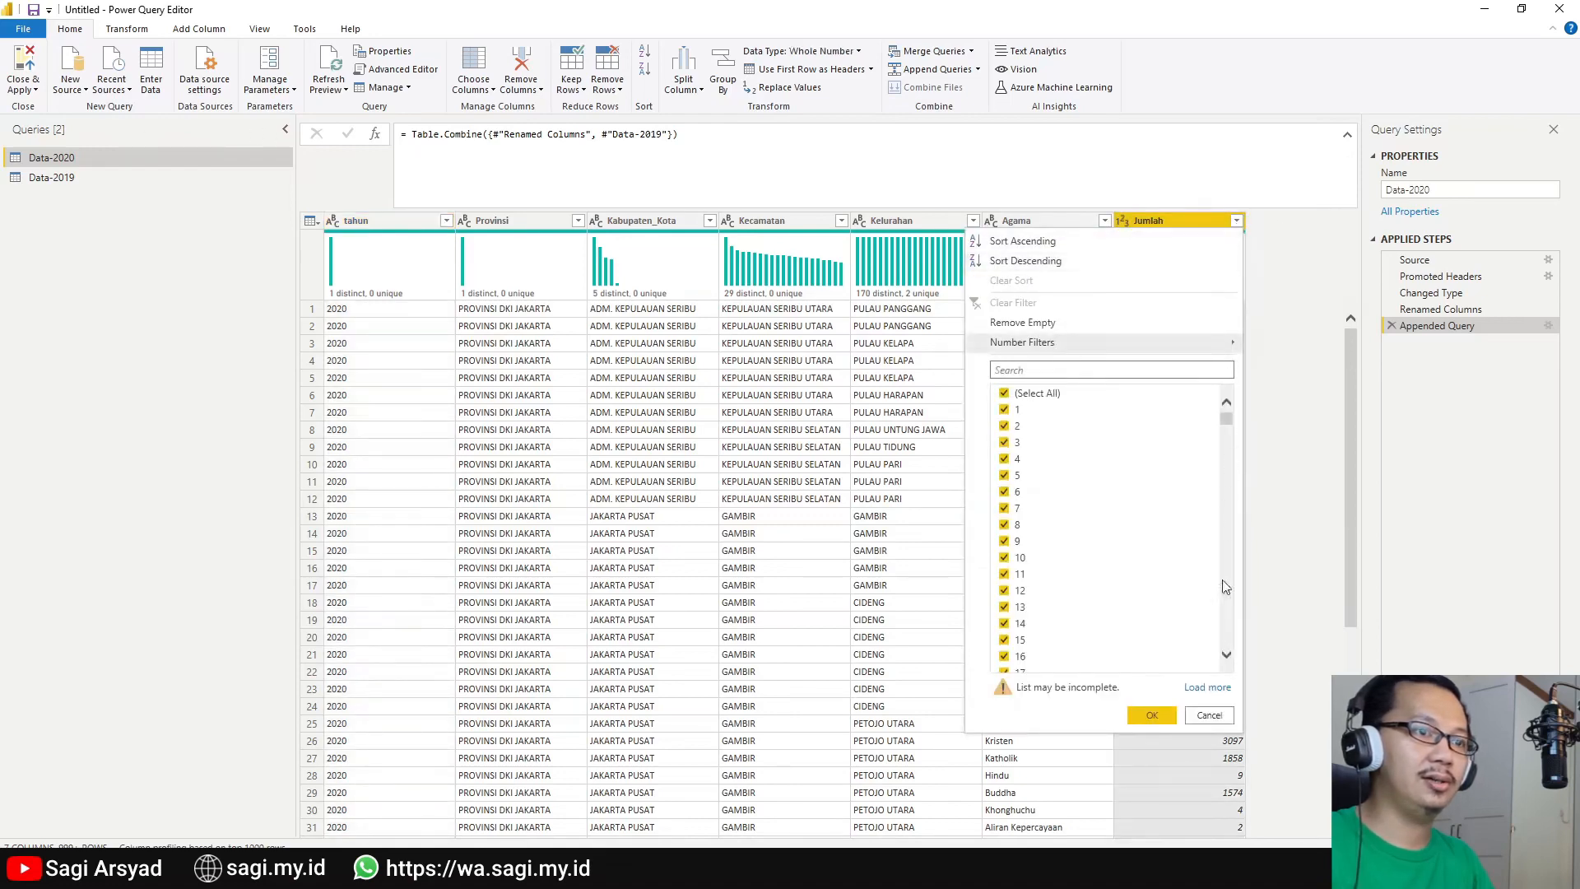
left_click(1156, 715)
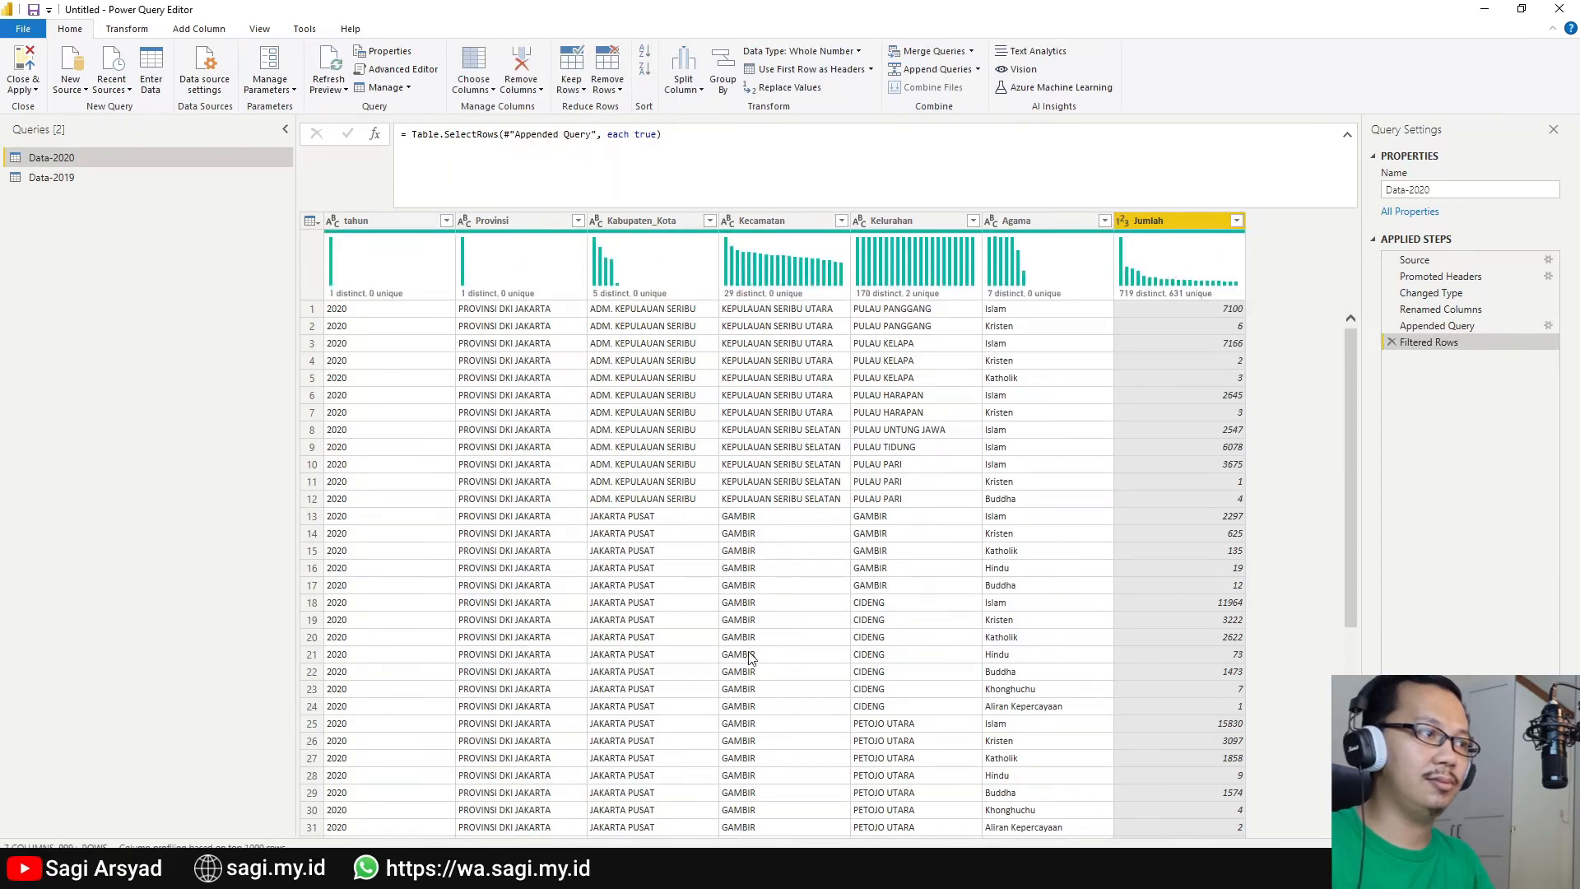
Check the tahun column's filter values in the appended Data-2020 query and in Data-2019.
left_click(446, 220)
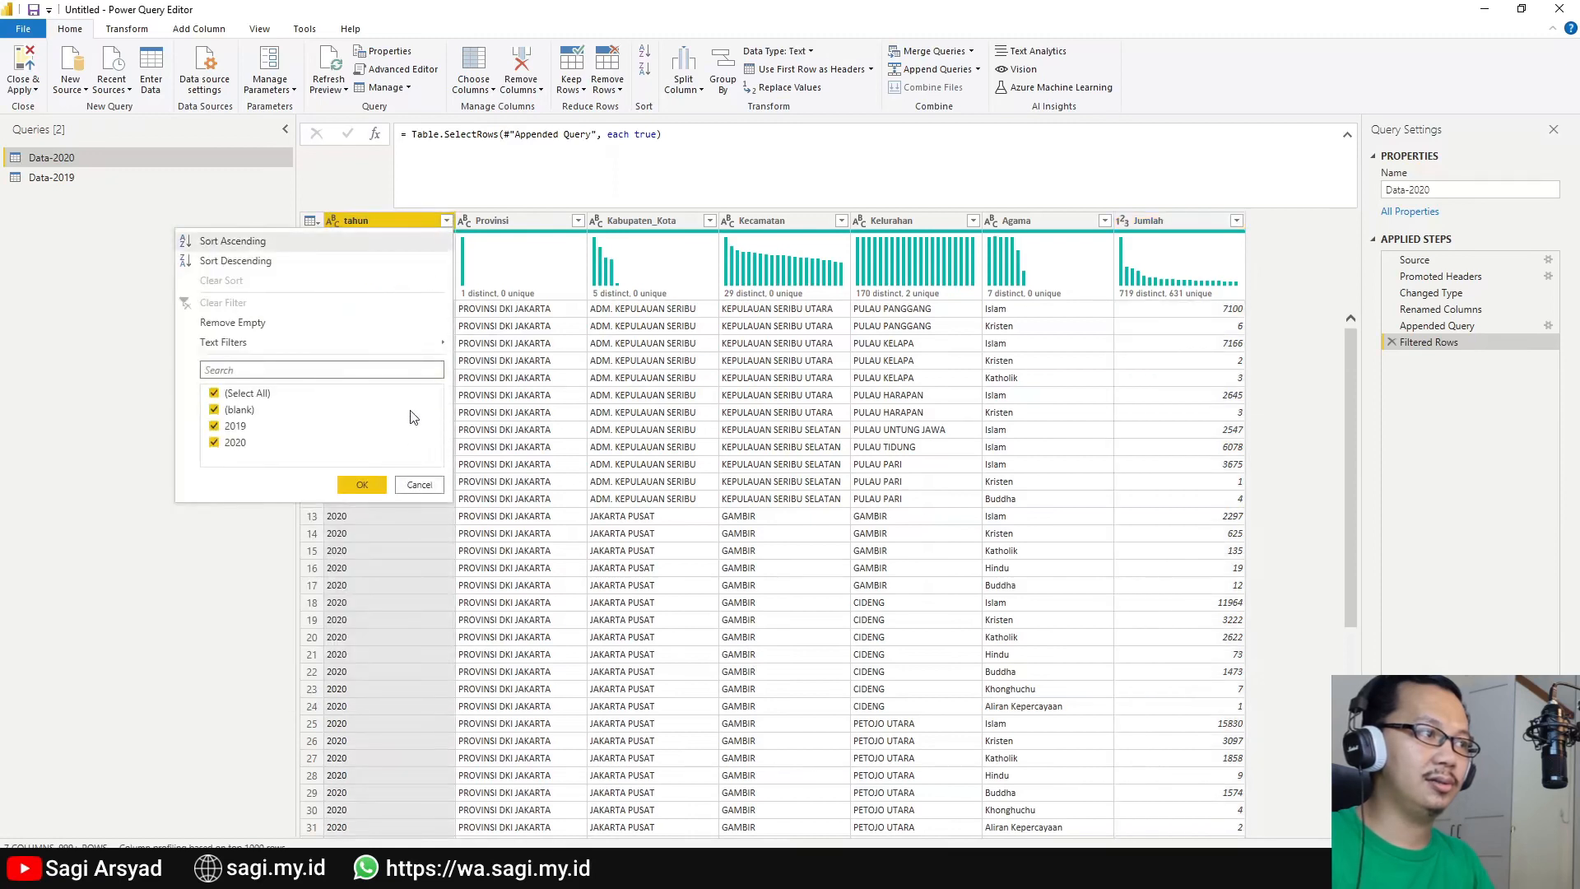
left_click(235, 411)
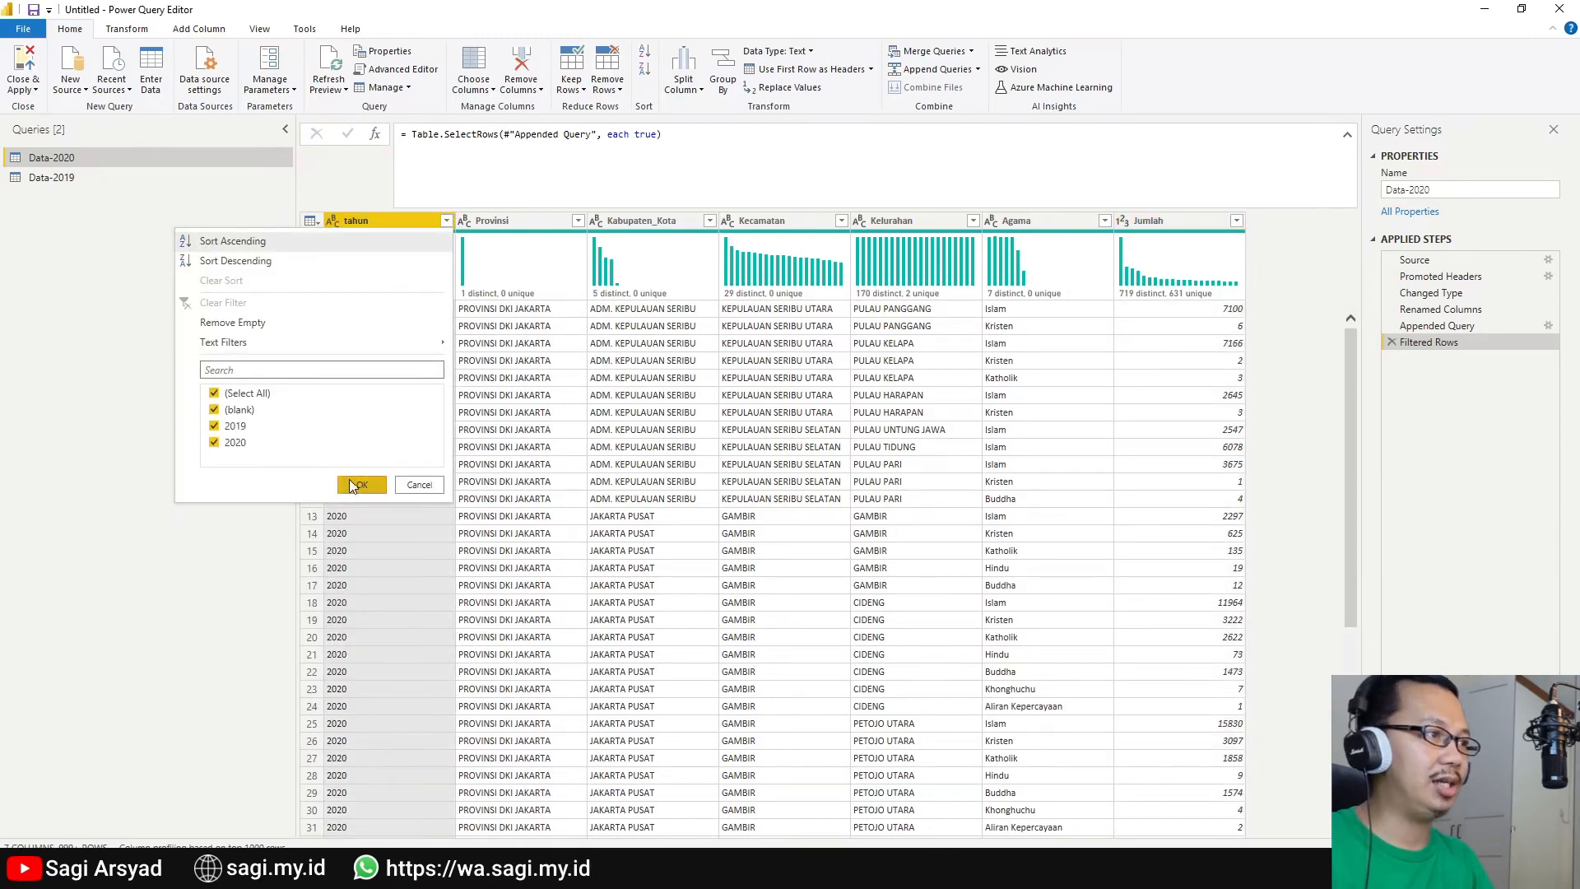
left_click(349, 479)
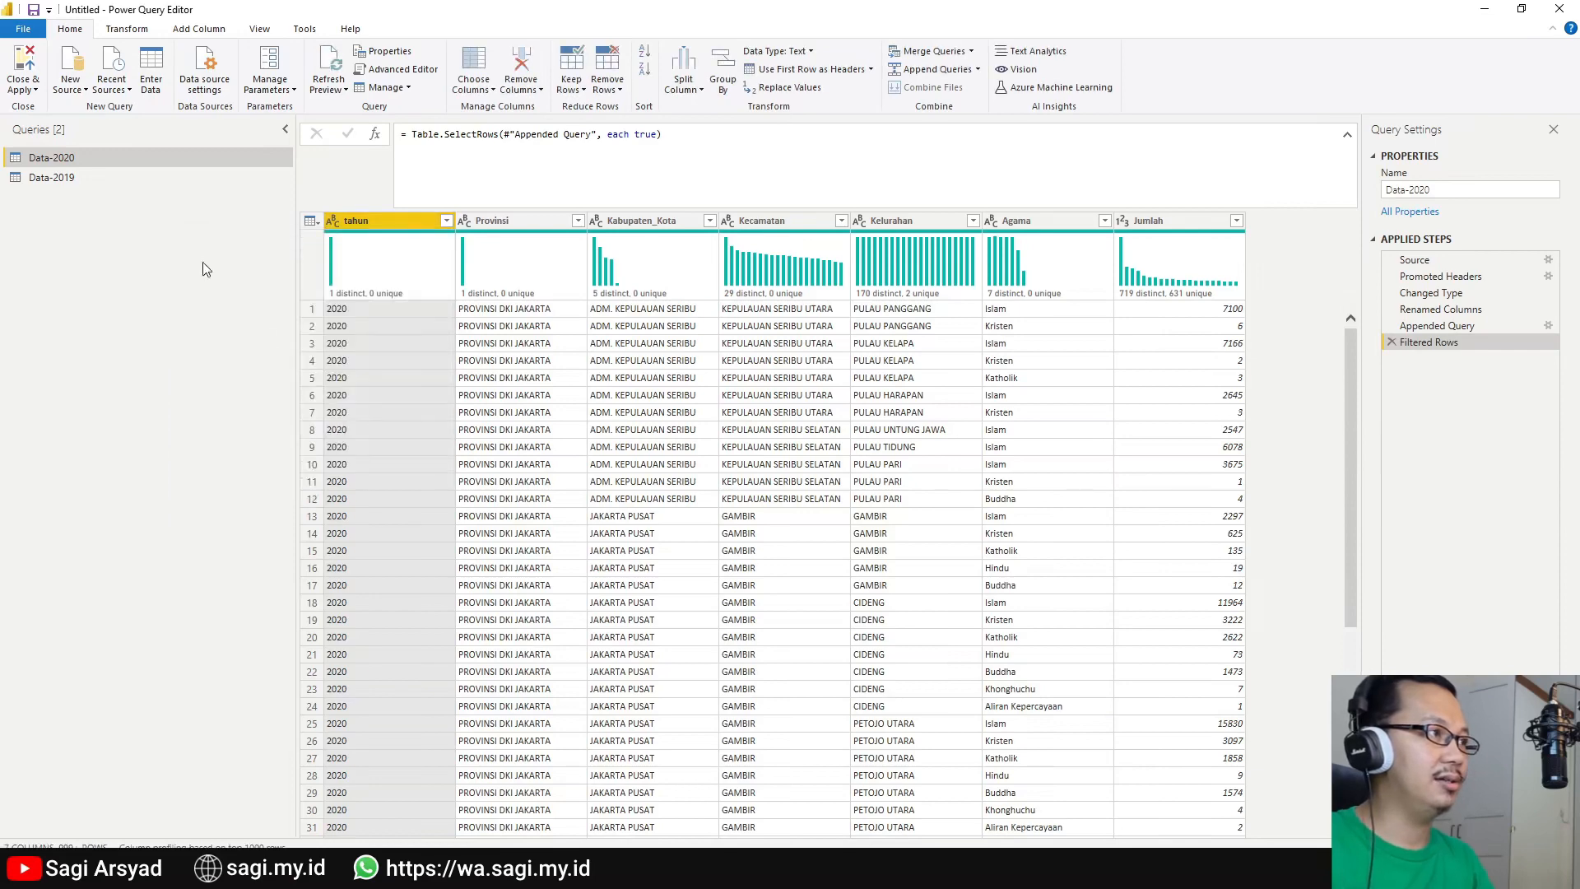
left_click(101, 179)
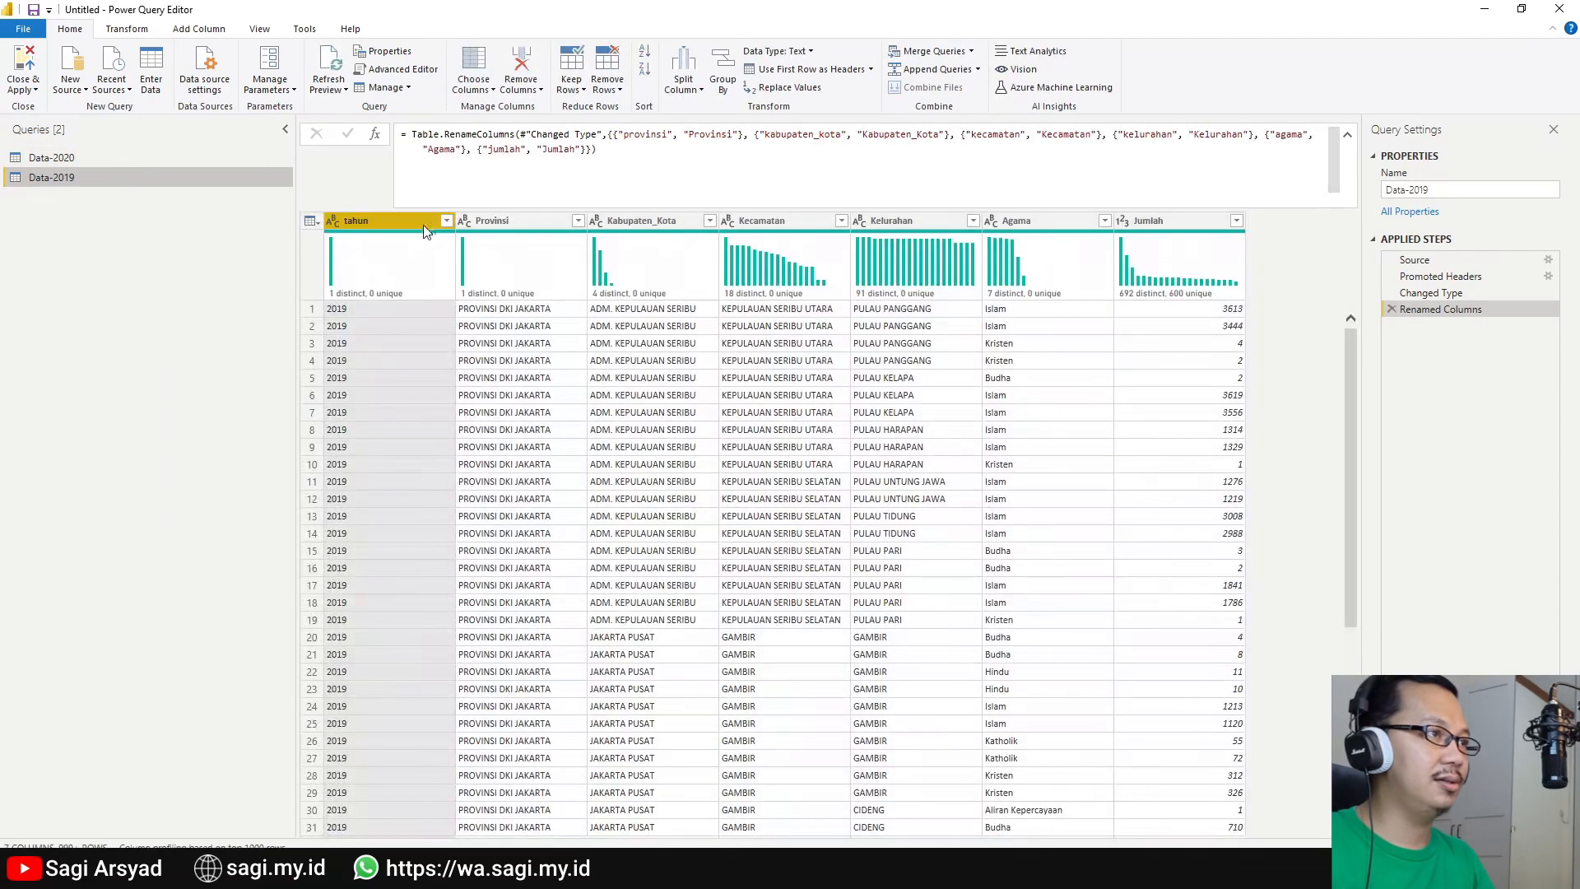
left_click(446, 220)
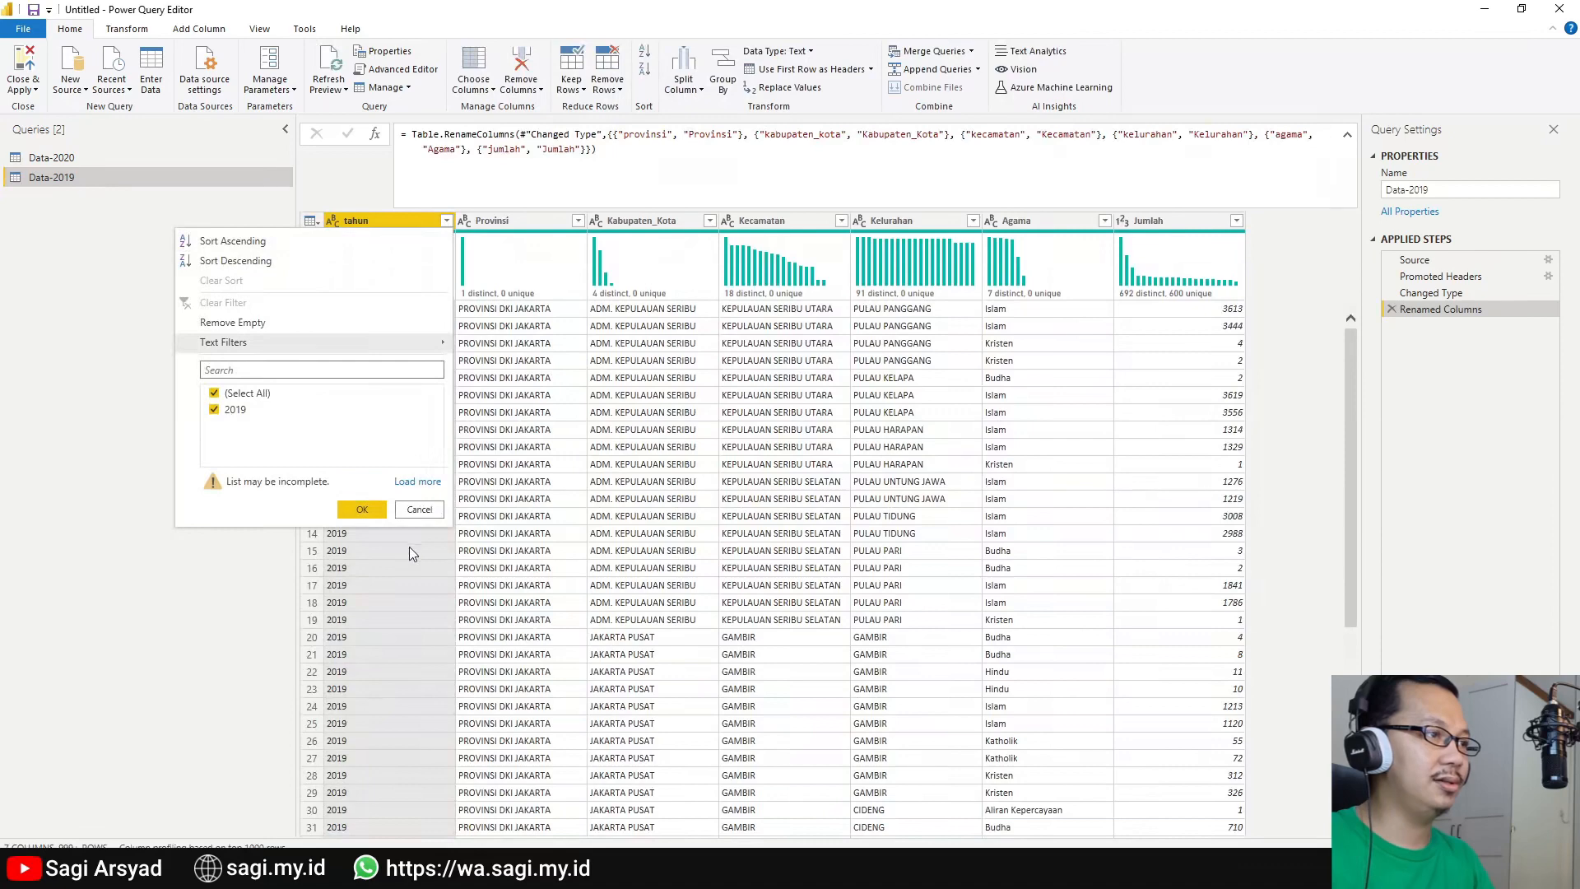
left_click(408, 510)
Load the complete list of tahun filter values in the Data-2020 query and close it without filtering.
left_click(61, 160)
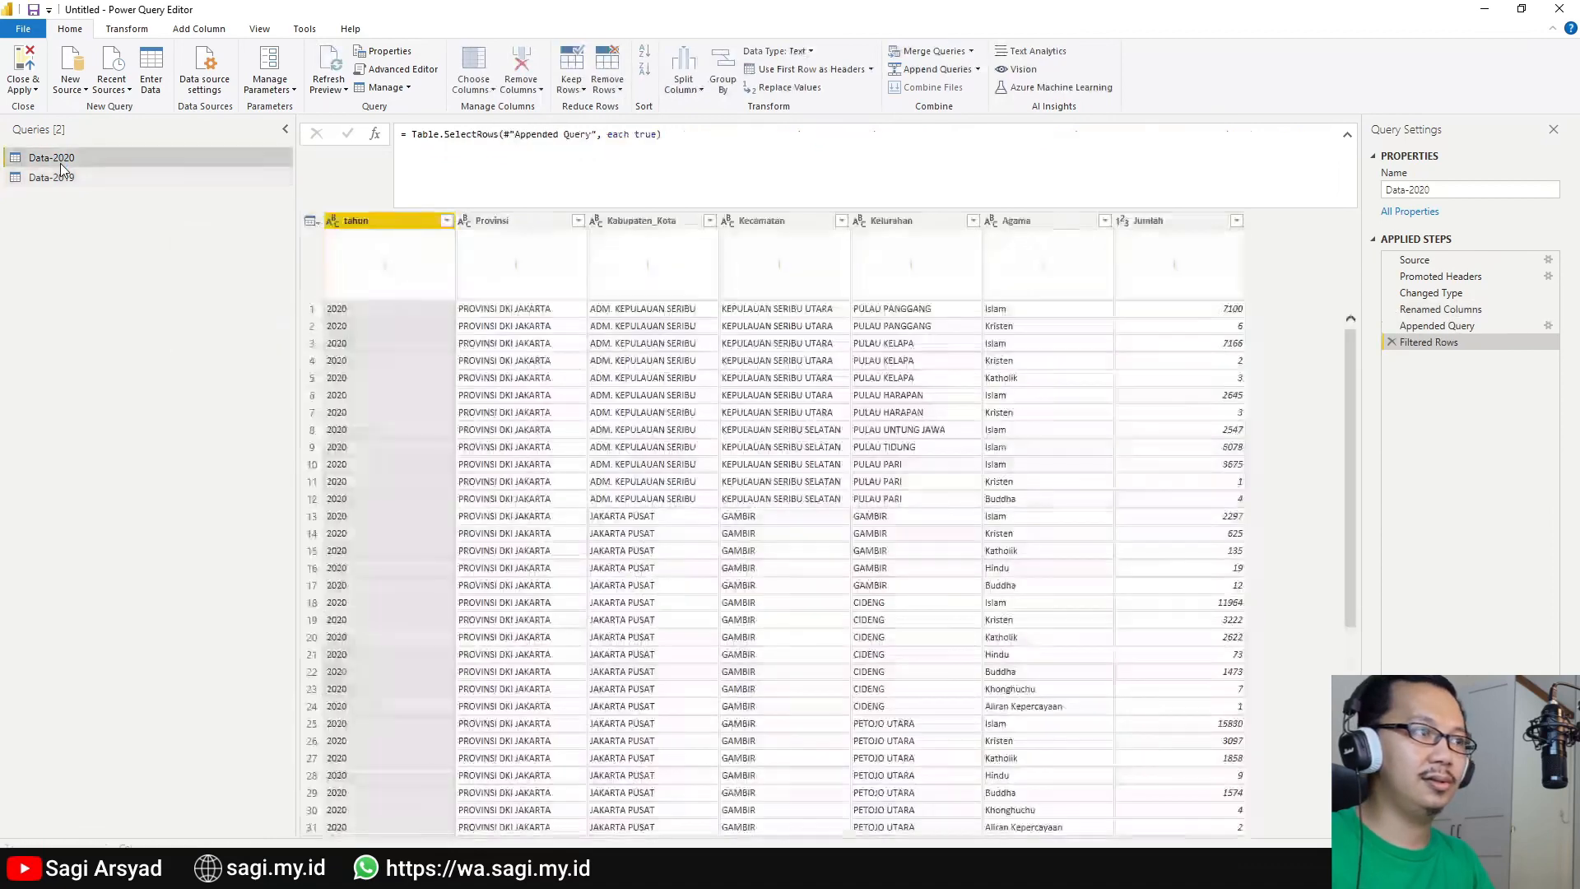
left_click(446, 220)
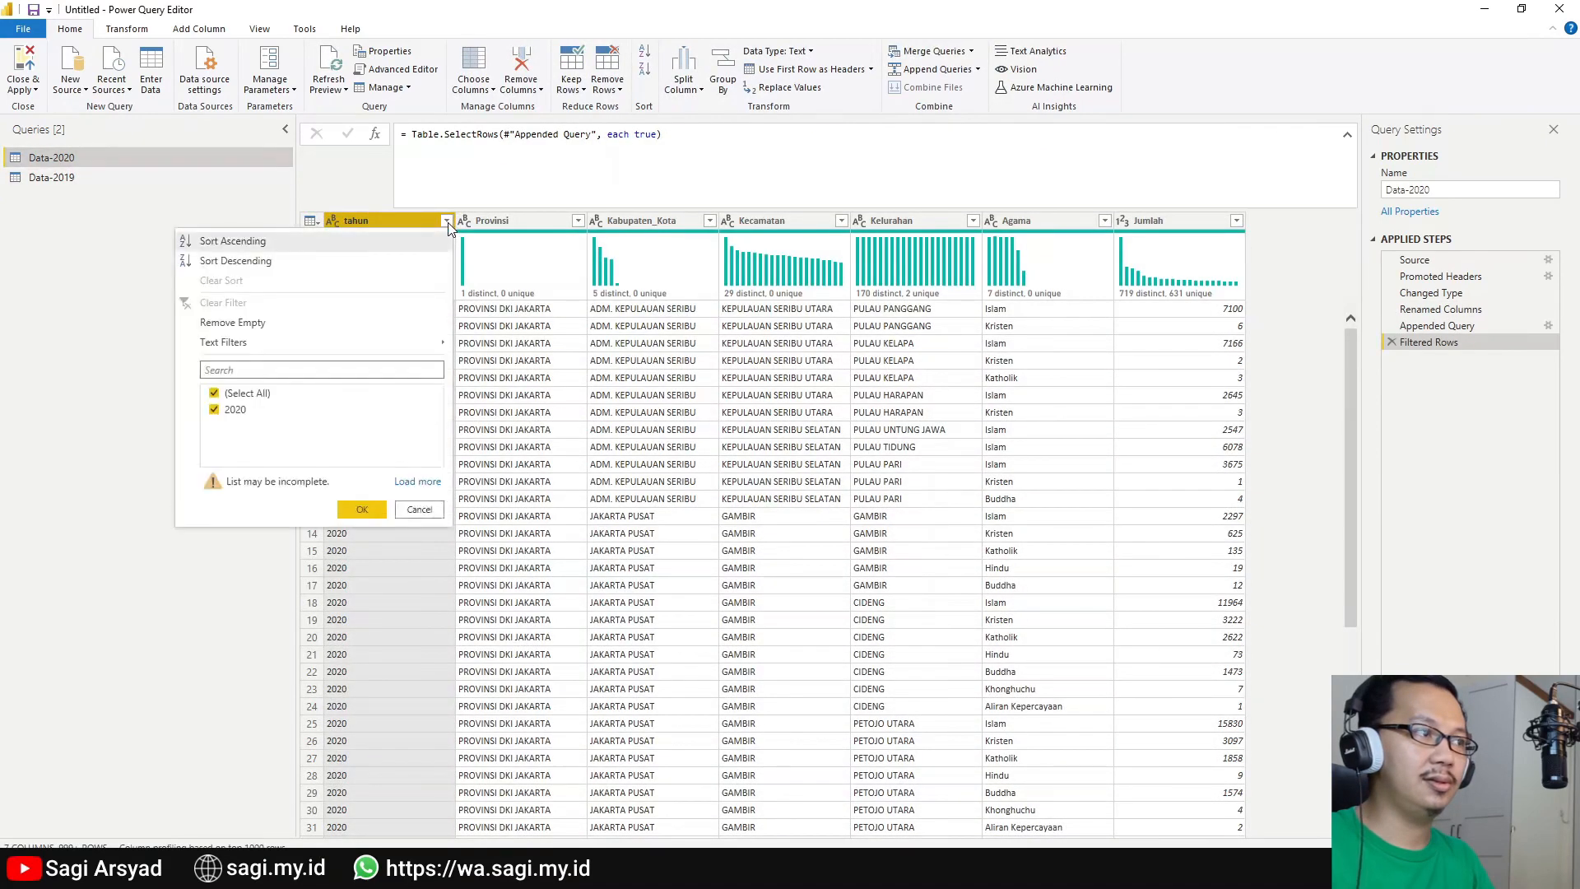
left_click(418, 483)
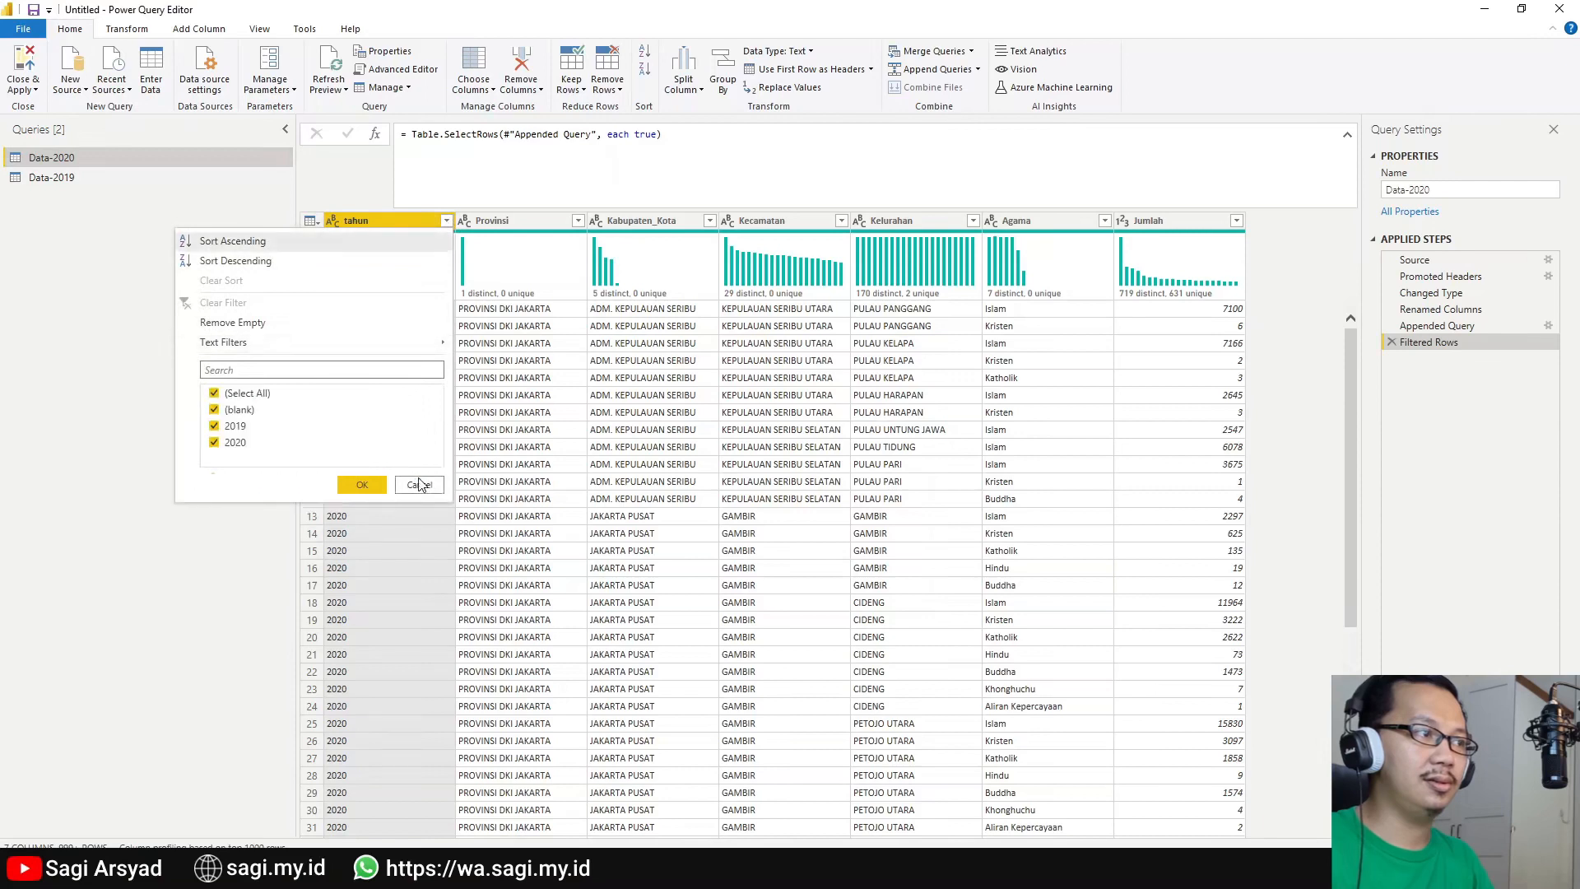
left_click(1393, 423)
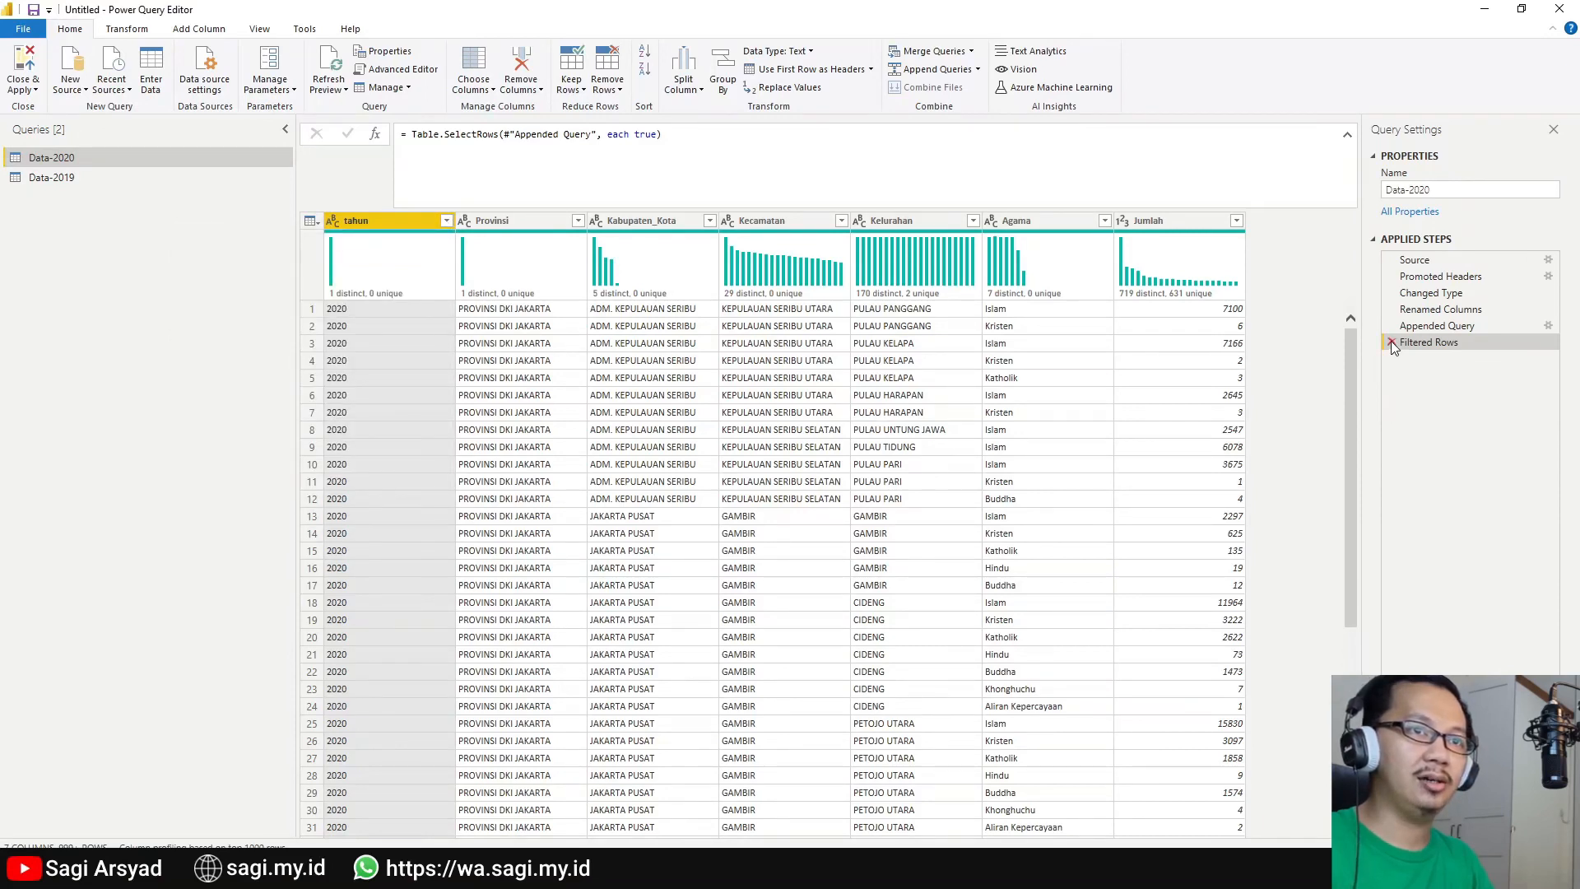
Delete the Filtered Rows and Appended Query steps from Data-2020 and check the full list of tahun filter values.
left_click(1390, 342)
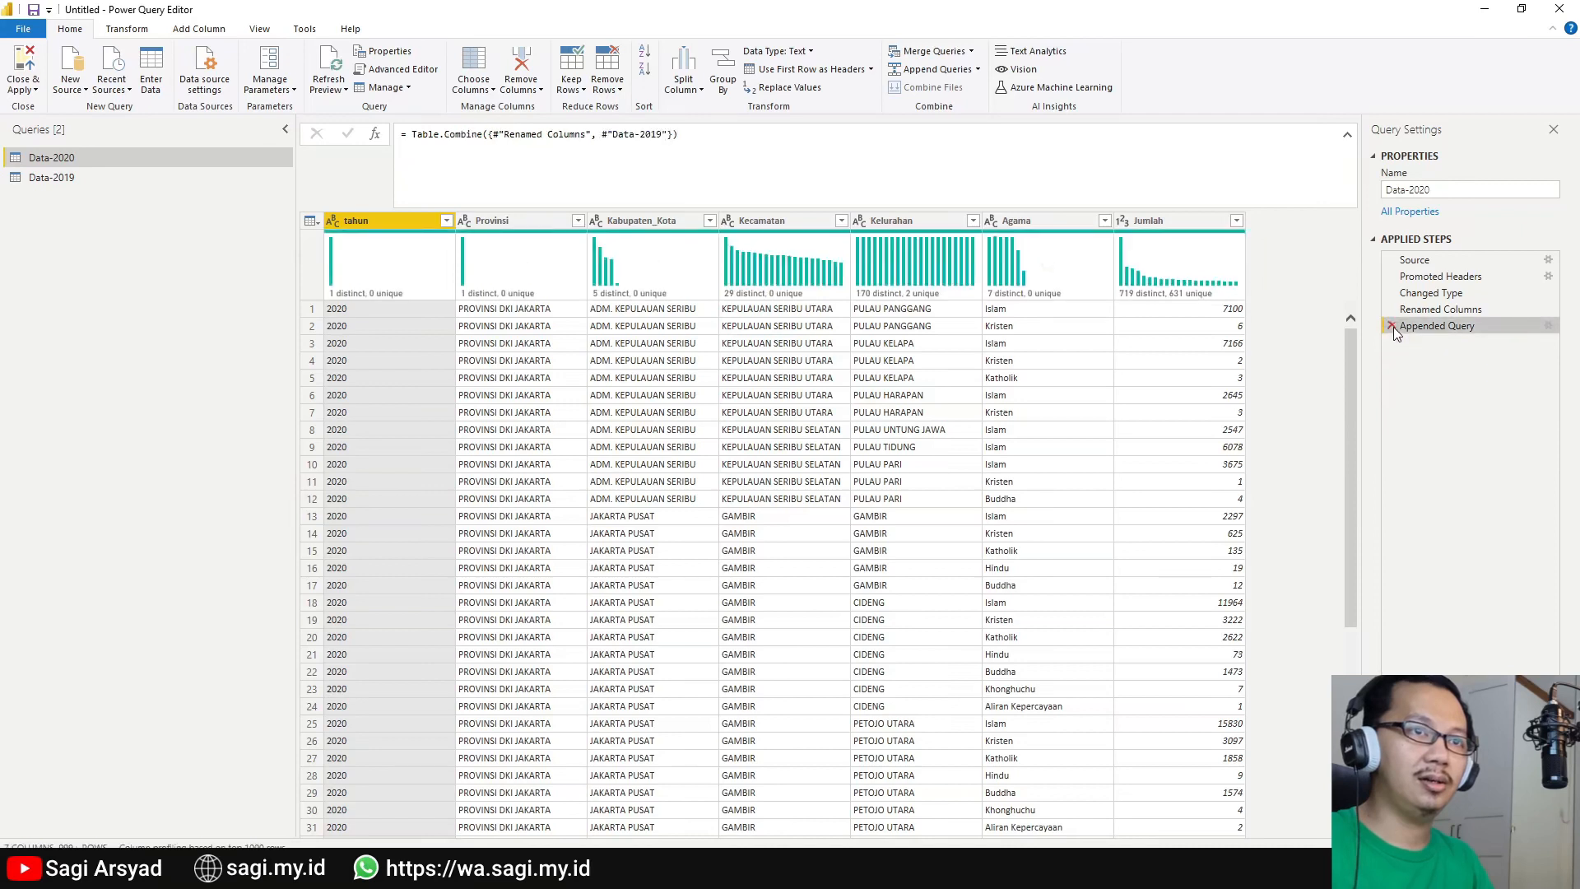
left_click(1391, 326)
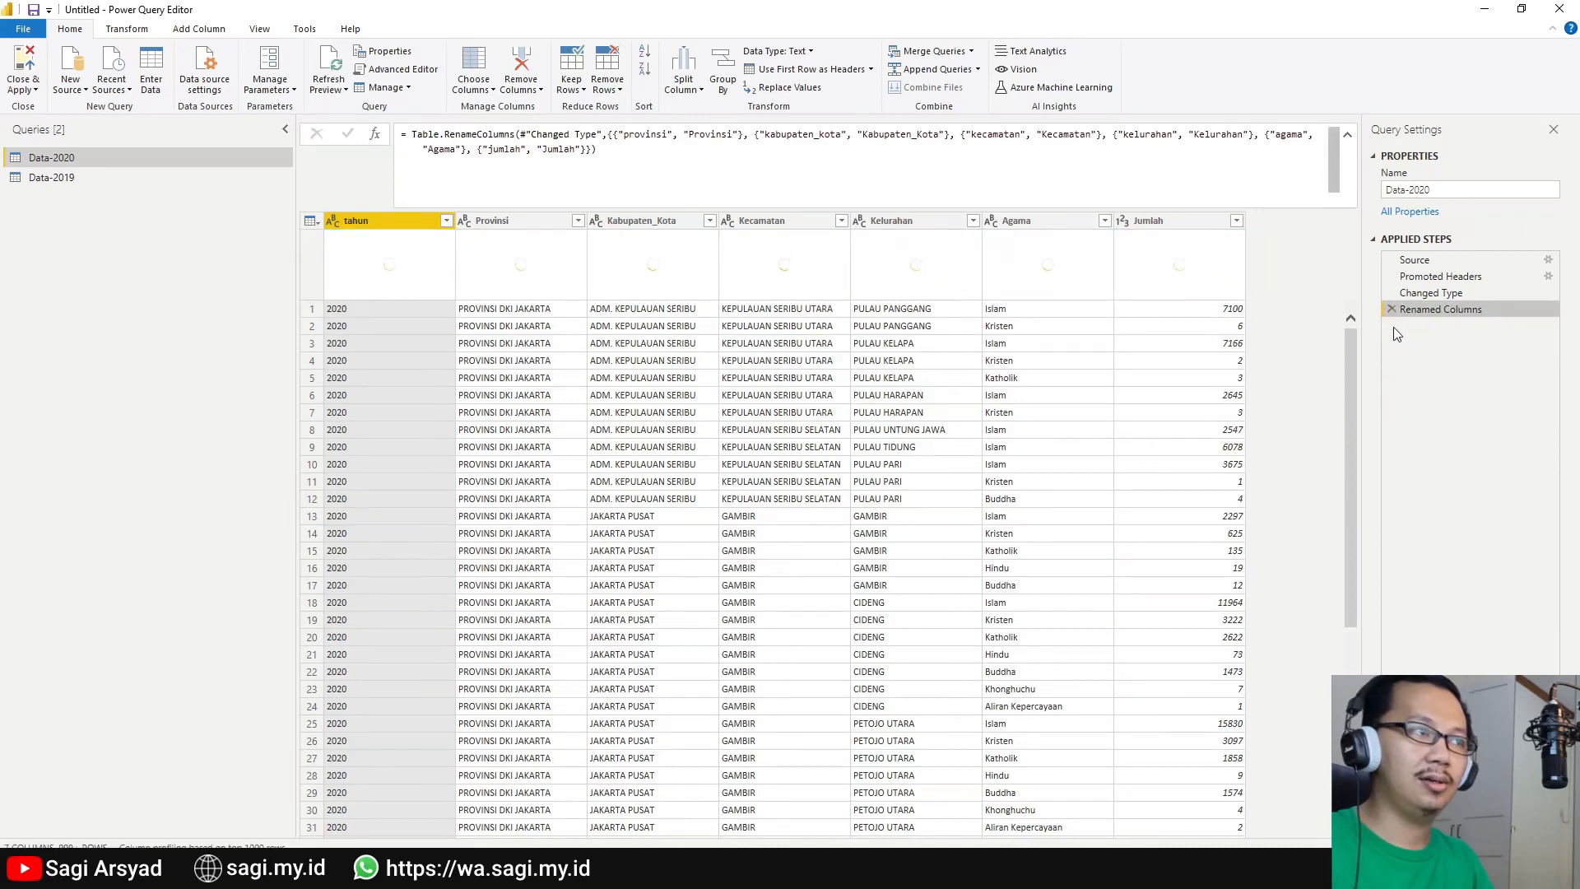
left_click(446, 220)
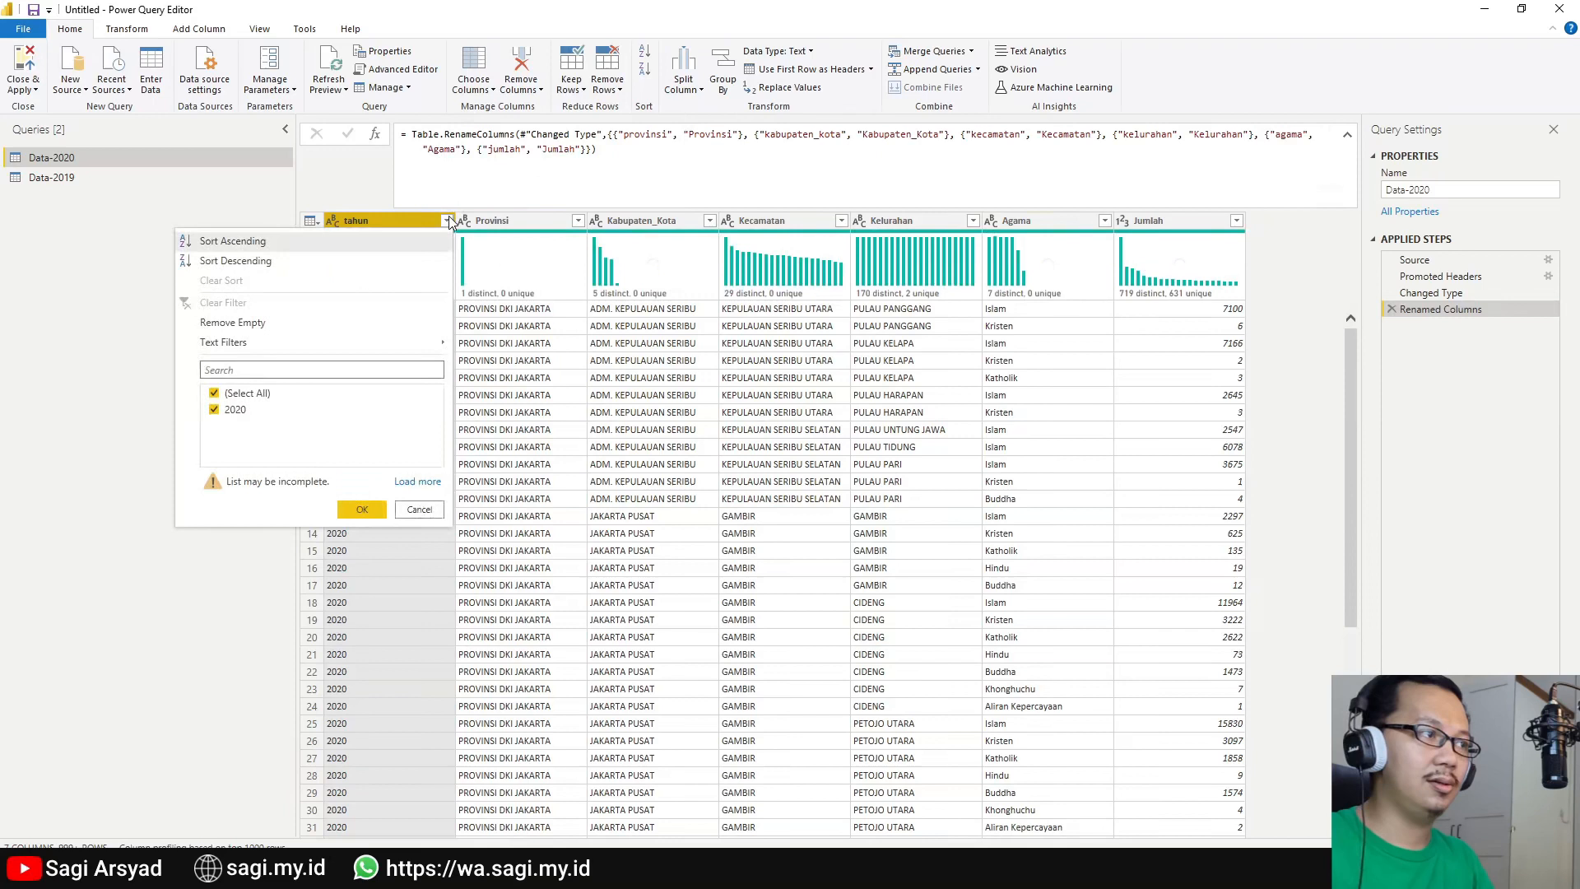
left_click(409, 485)
left_click(416, 486)
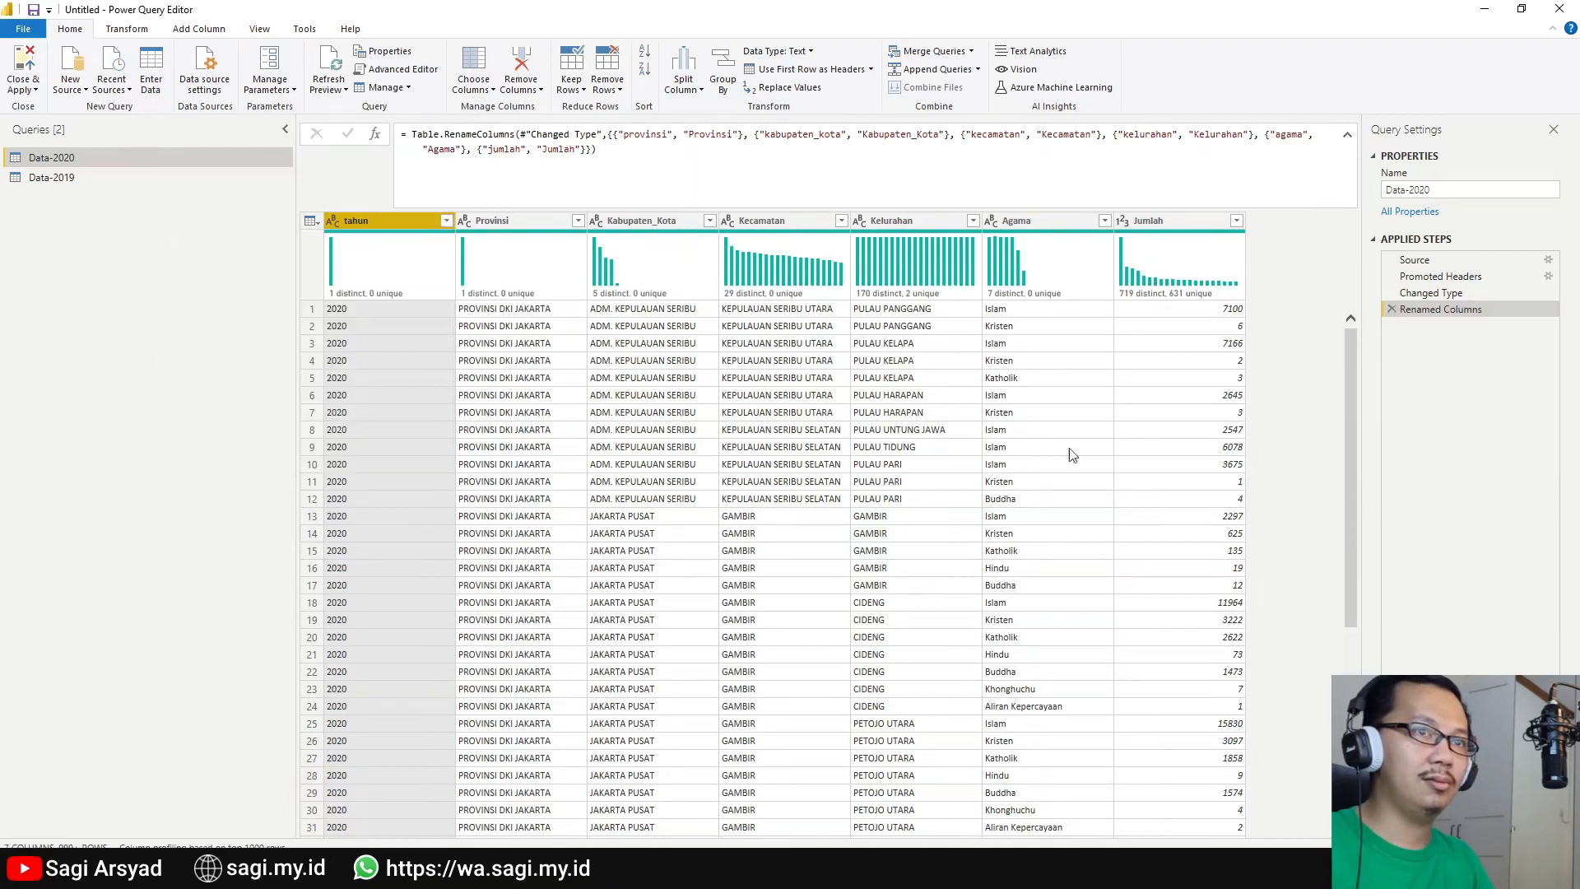
Append the Data-2019 table to the Data-2020 query again as a two-table append.
left_click(967, 74)
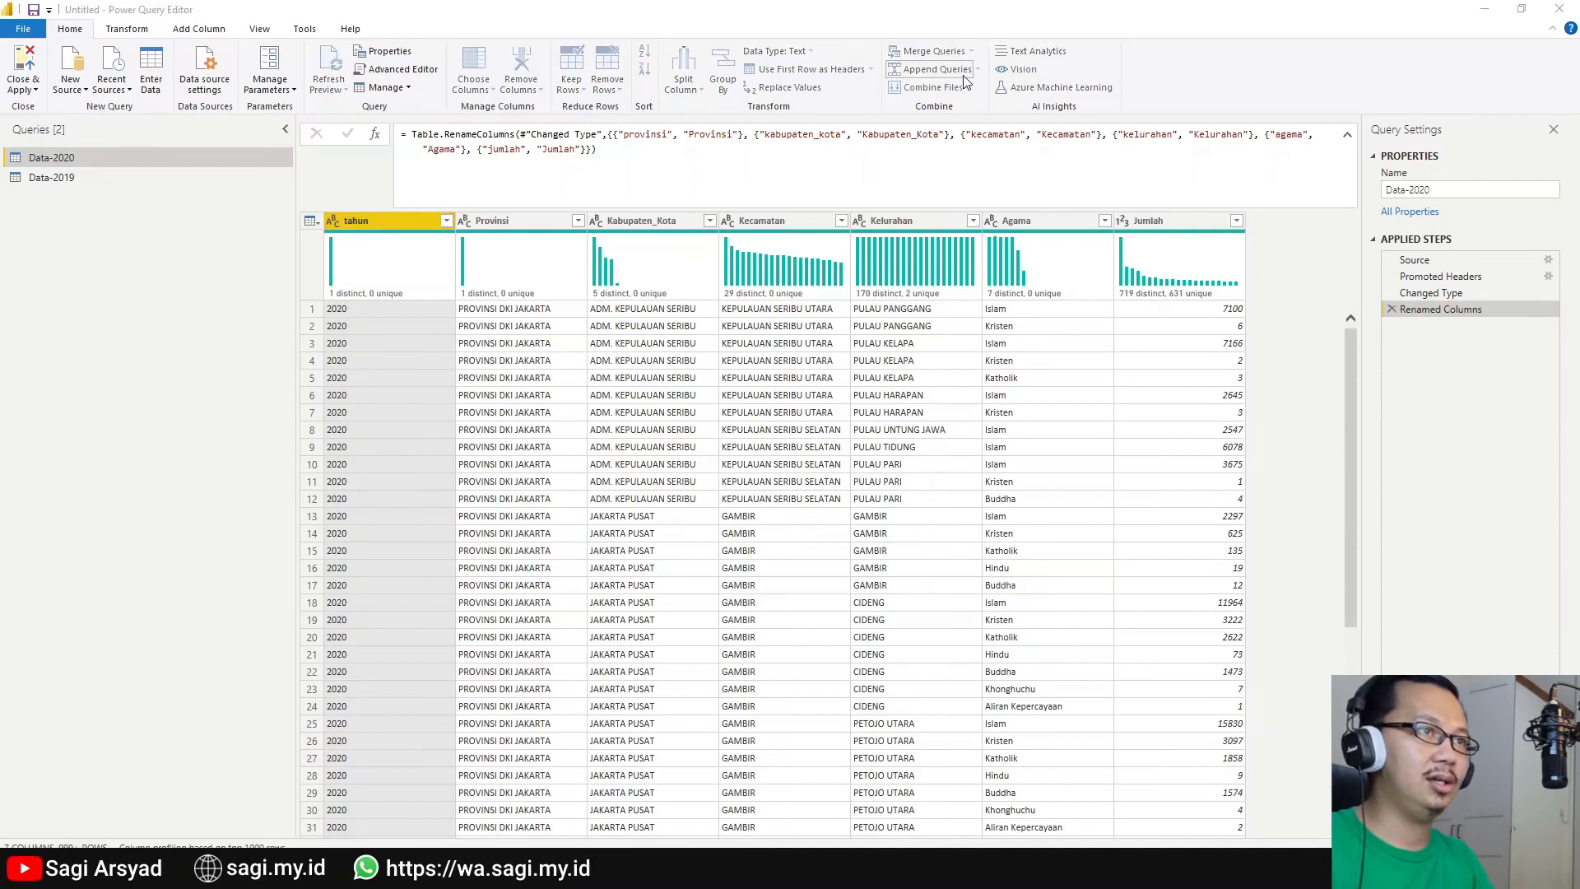
left_click(692, 461)
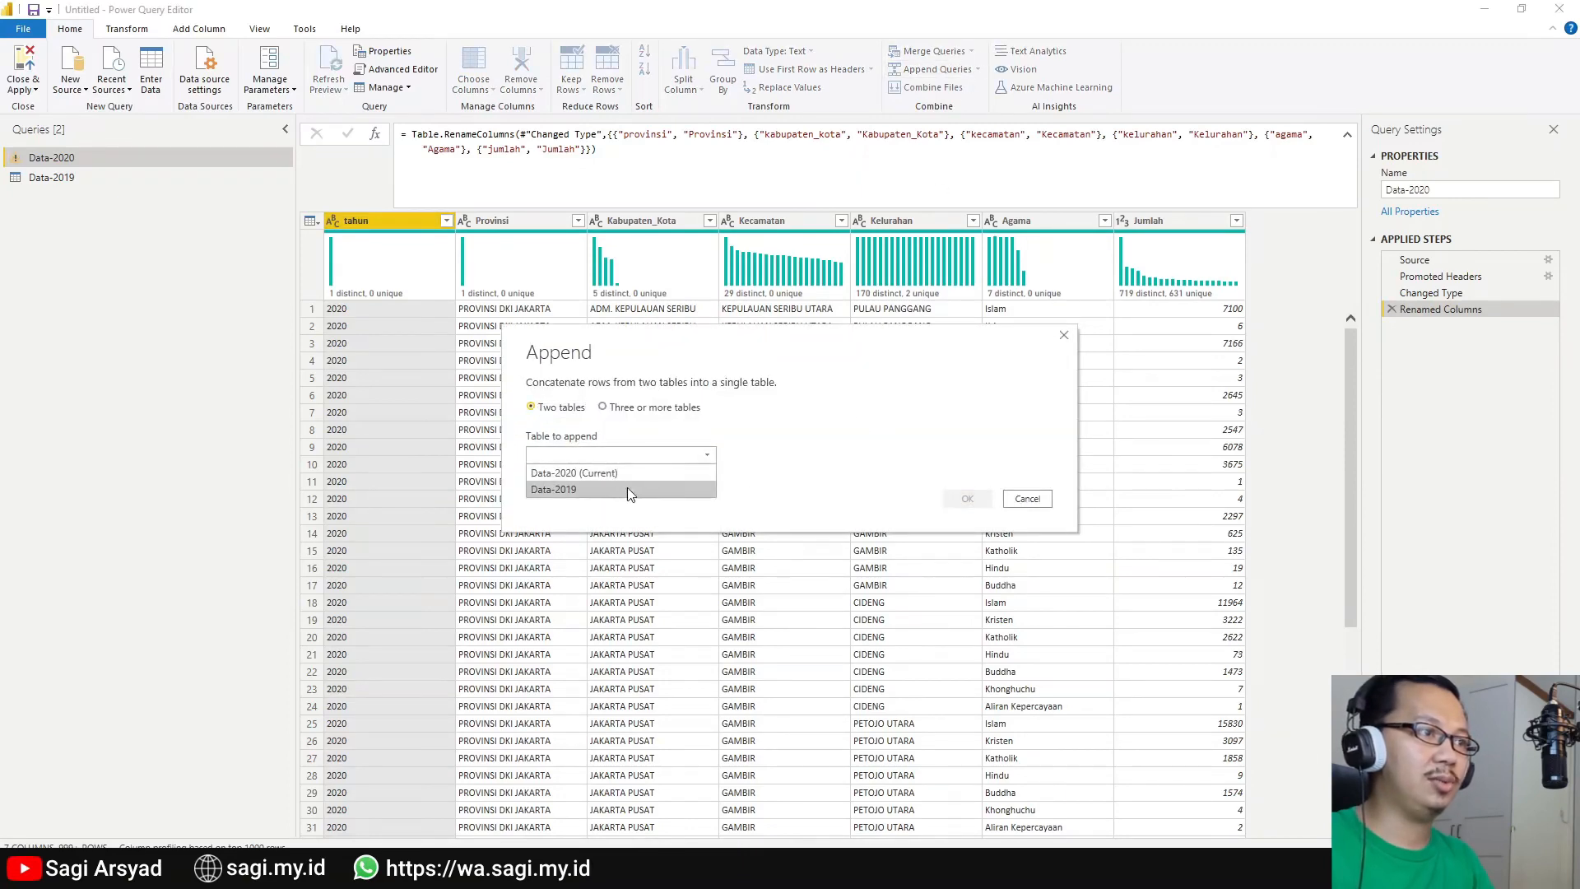
left_click(605, 485)
left_click(954, 500)
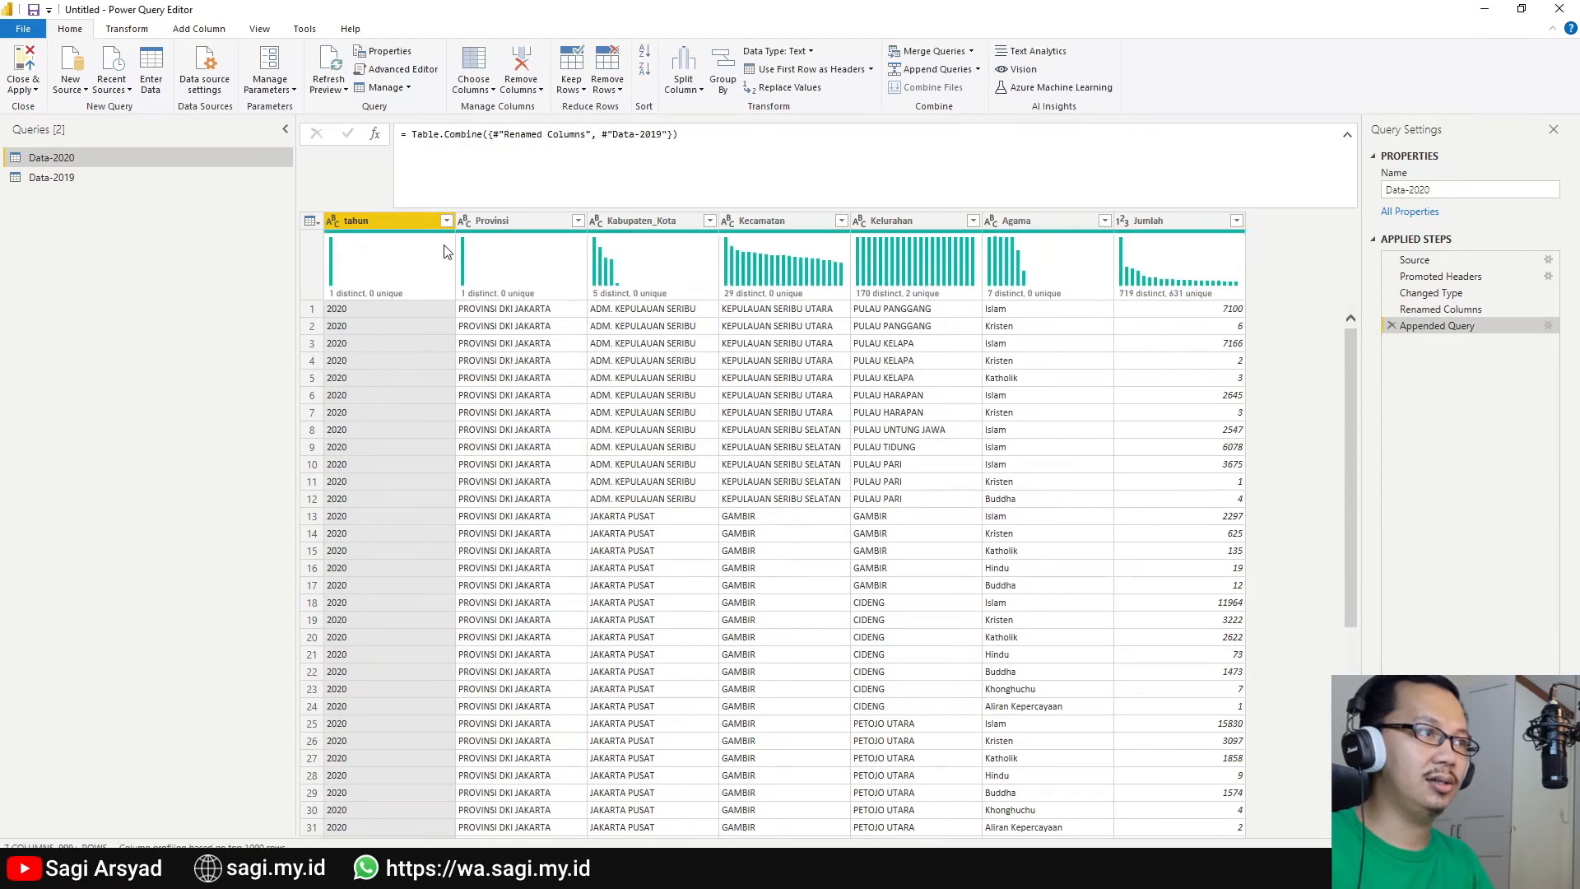
Check the tahun filter values in the re-appended Data-2020 query, accept them all, and delete the added Filtered Rows step.
left_click(446, 220)
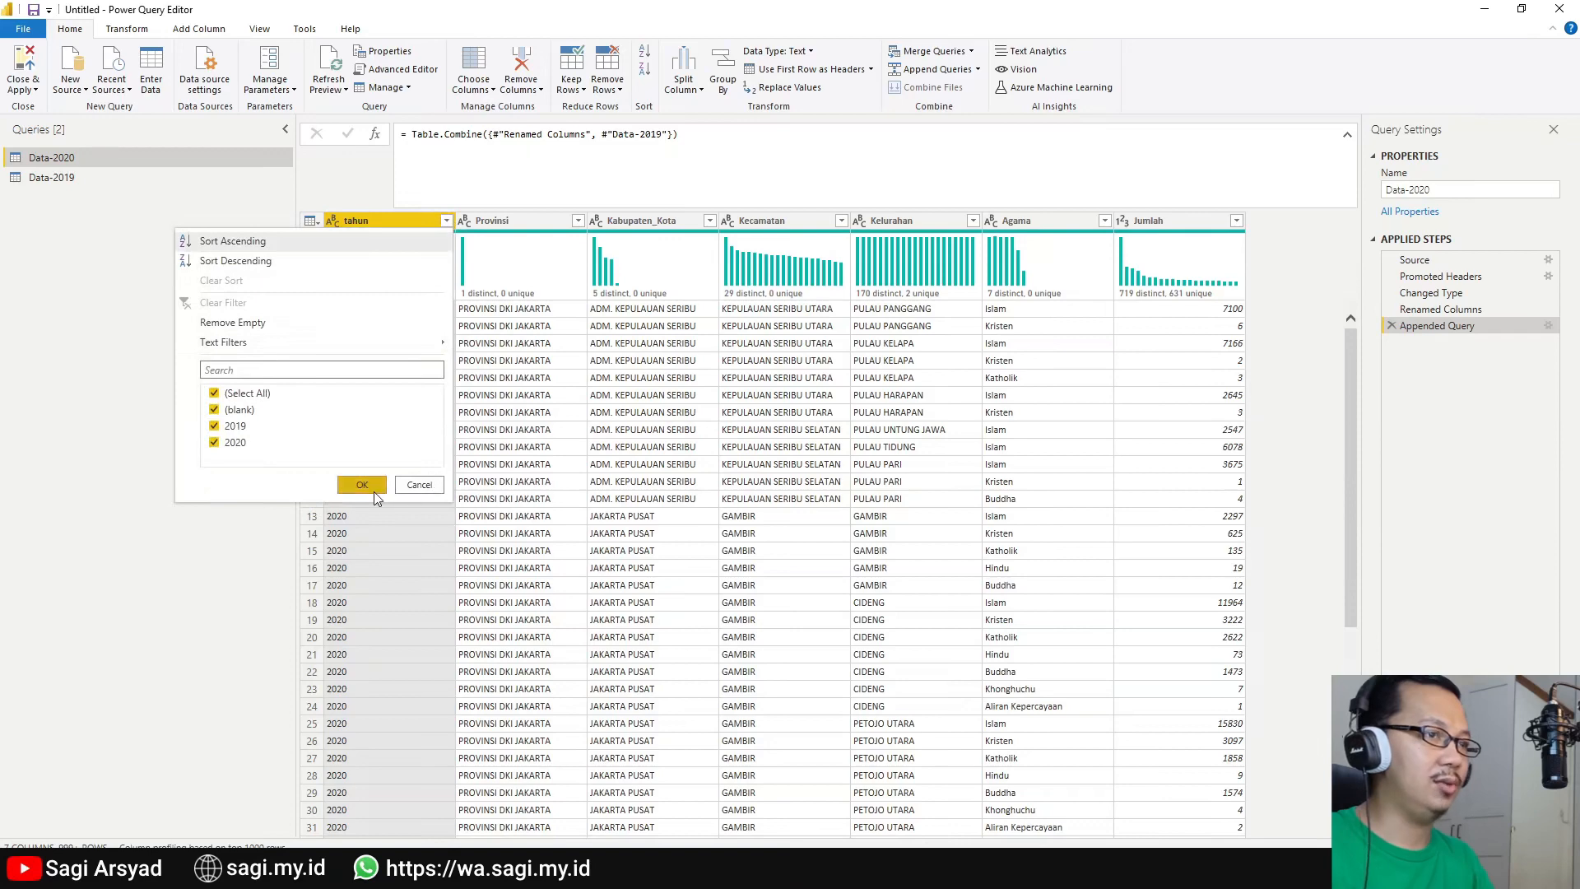
left_click(362, 484)
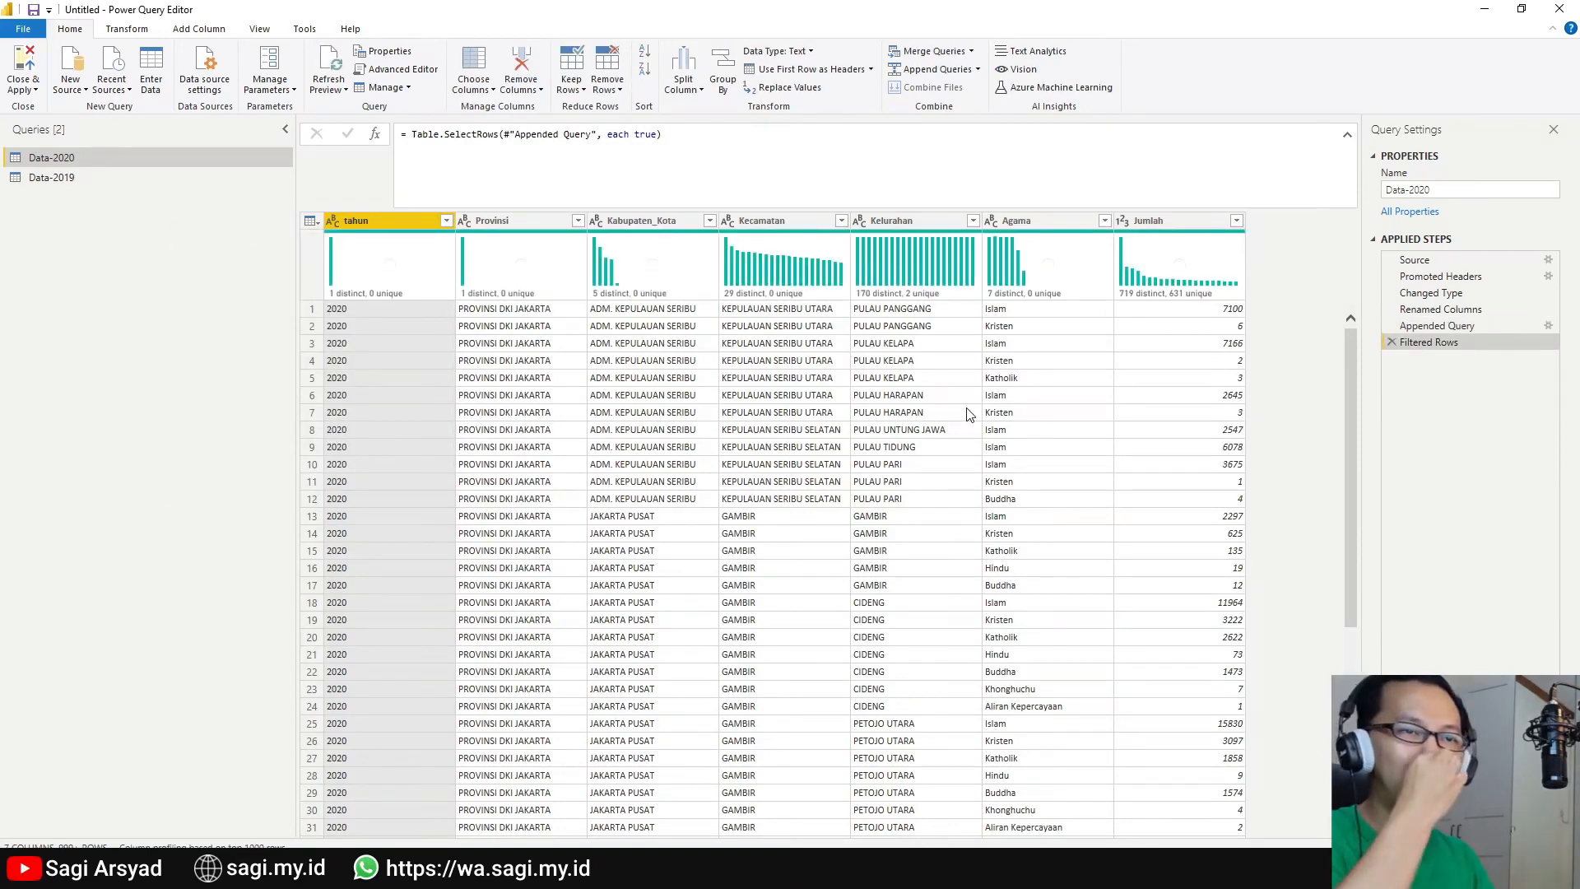
left_click(1390, 342)
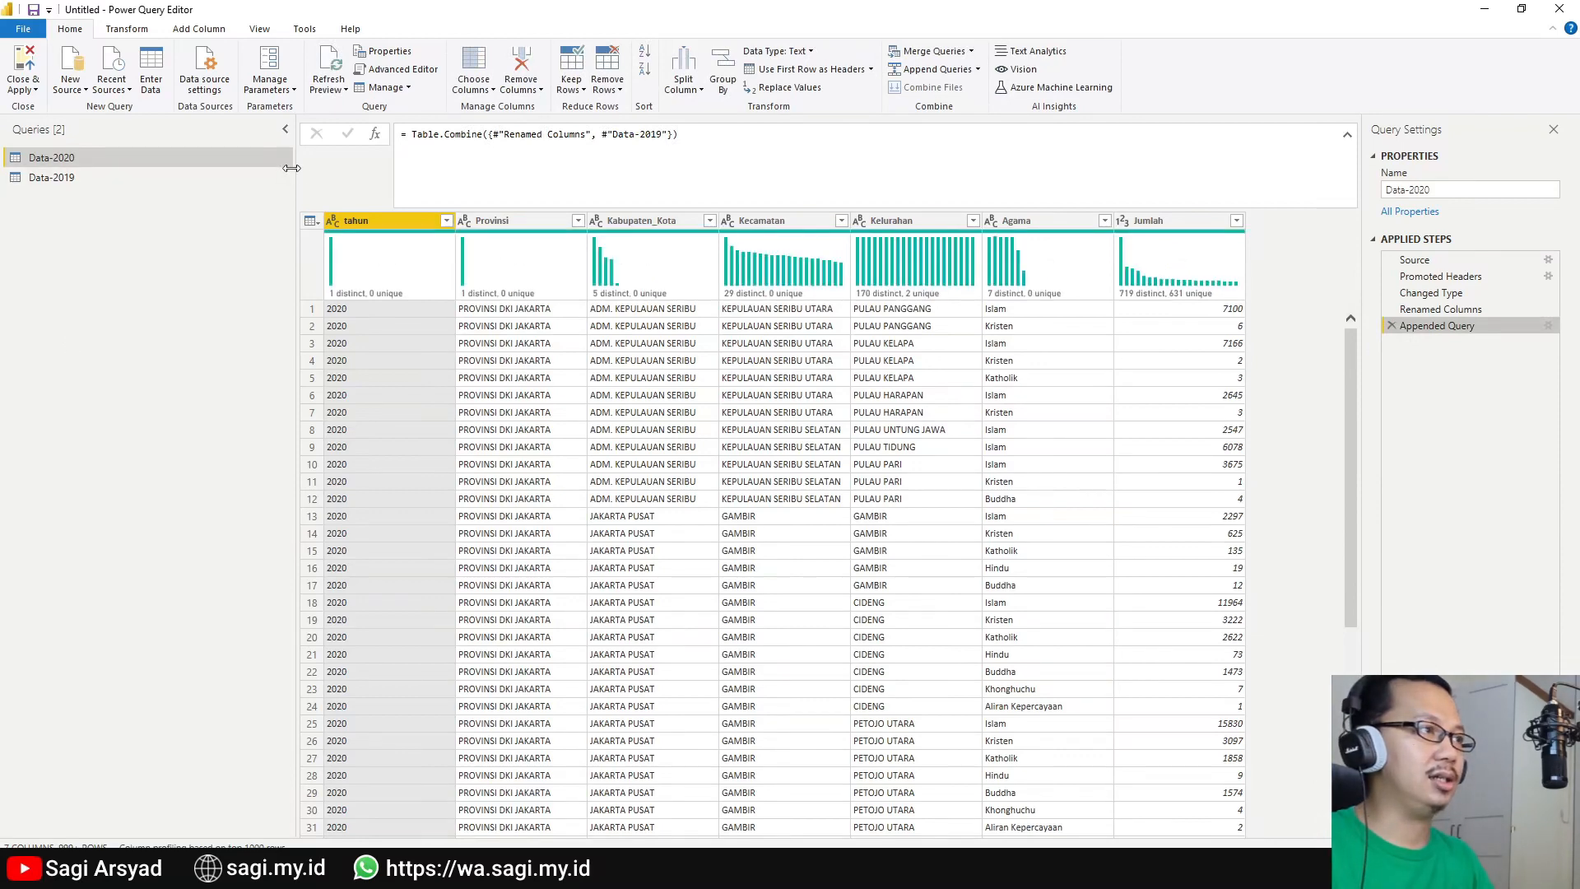
Return from Power Query Editor to the report and apply the pending query changes.
left_click(26, 62)
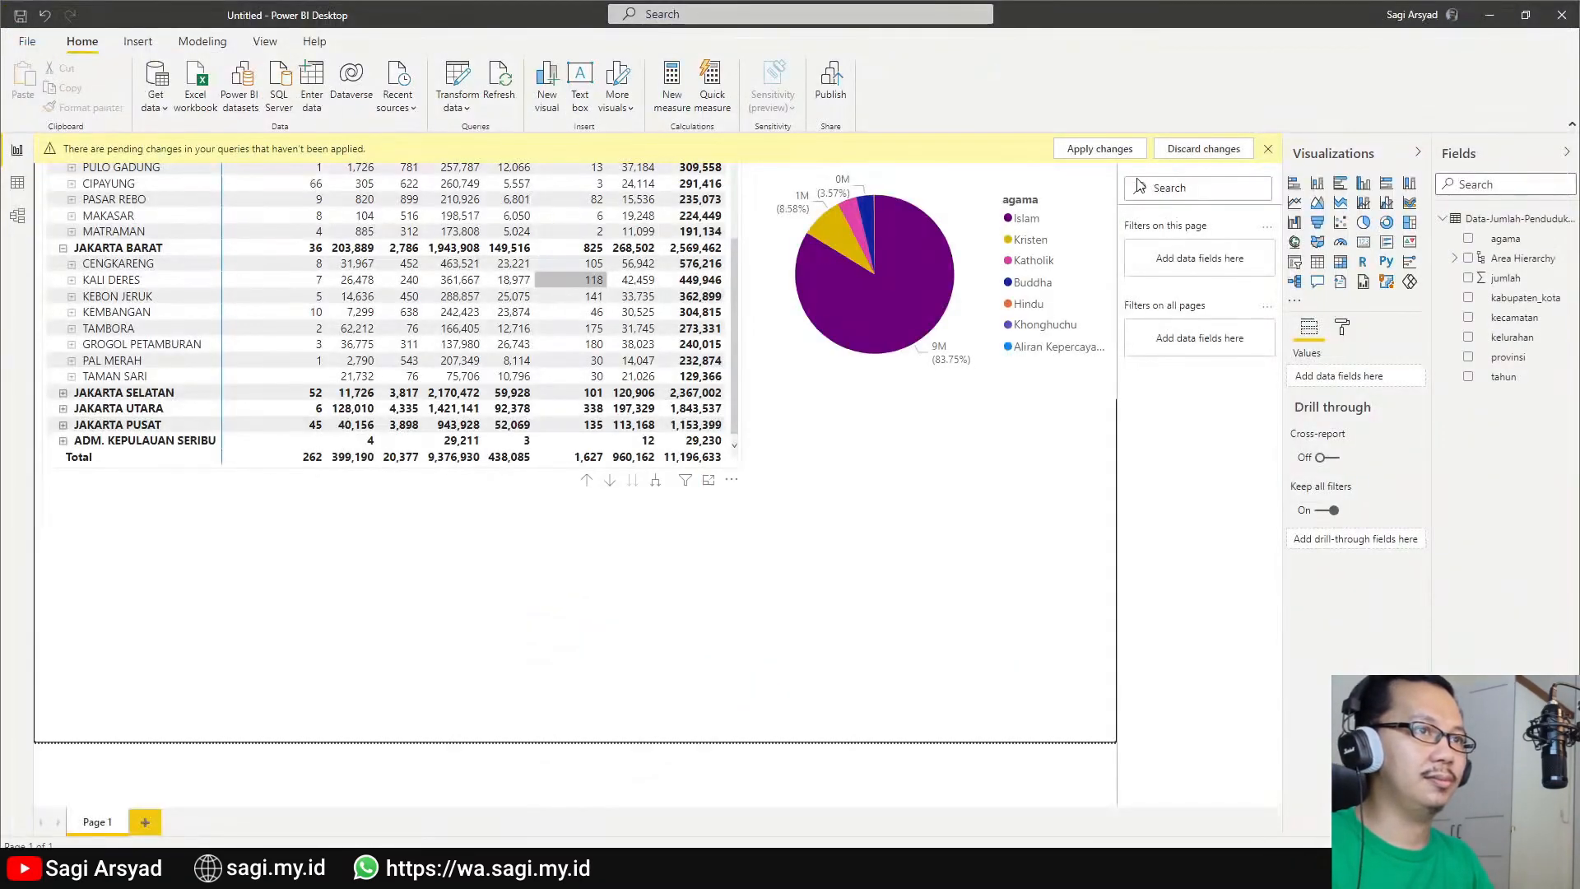
left_click(1131, 153)
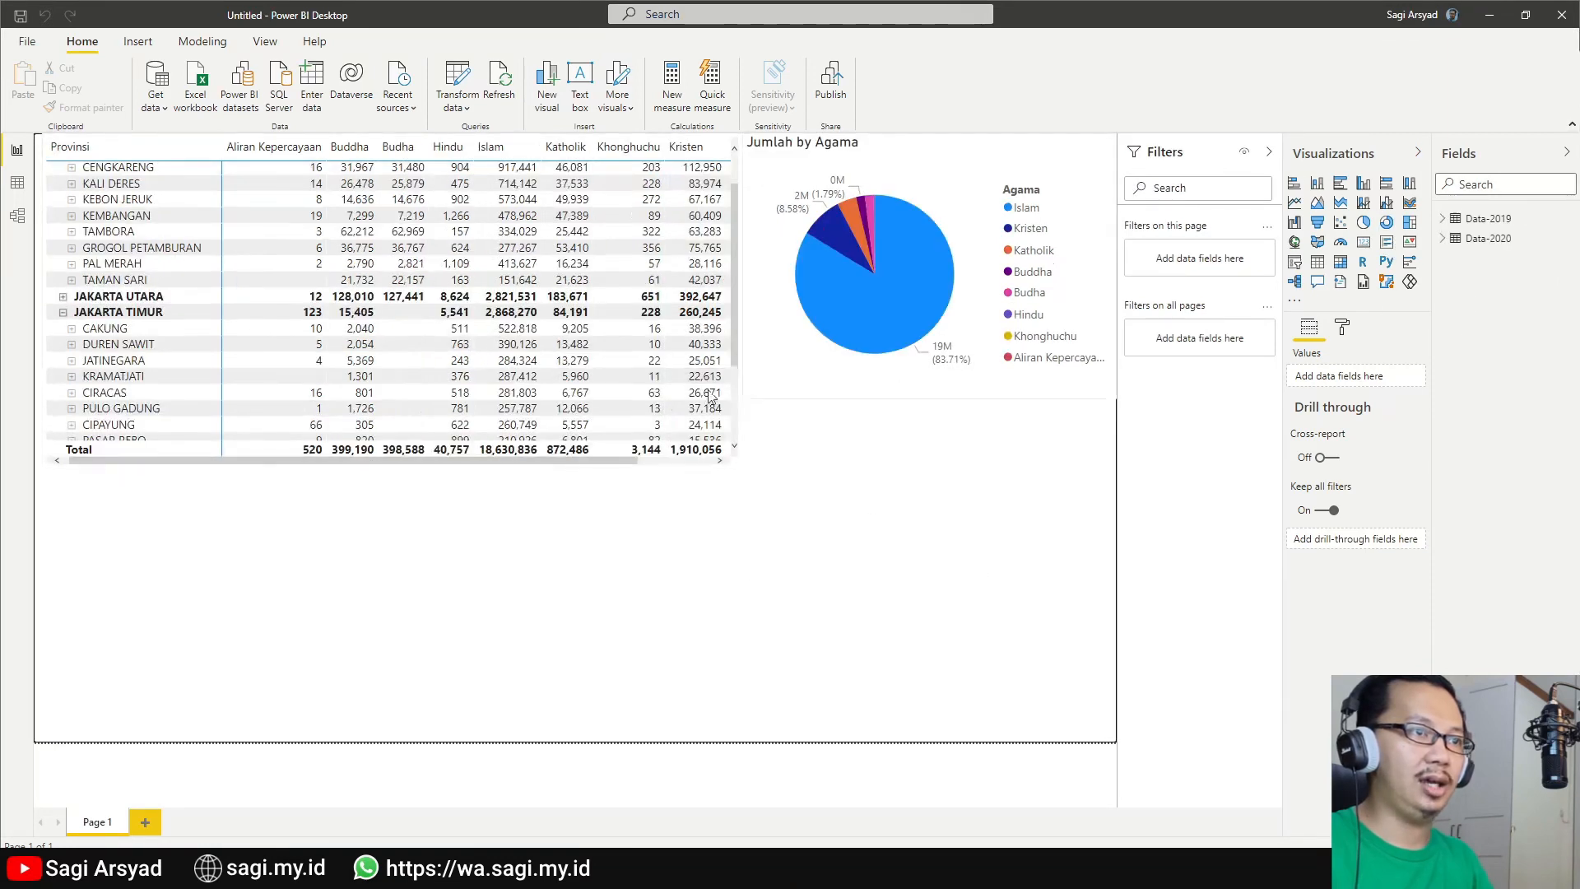
Add a slicer below the matrix and populate it with the tahun field from Data-2020.
left_click(1295, 263)
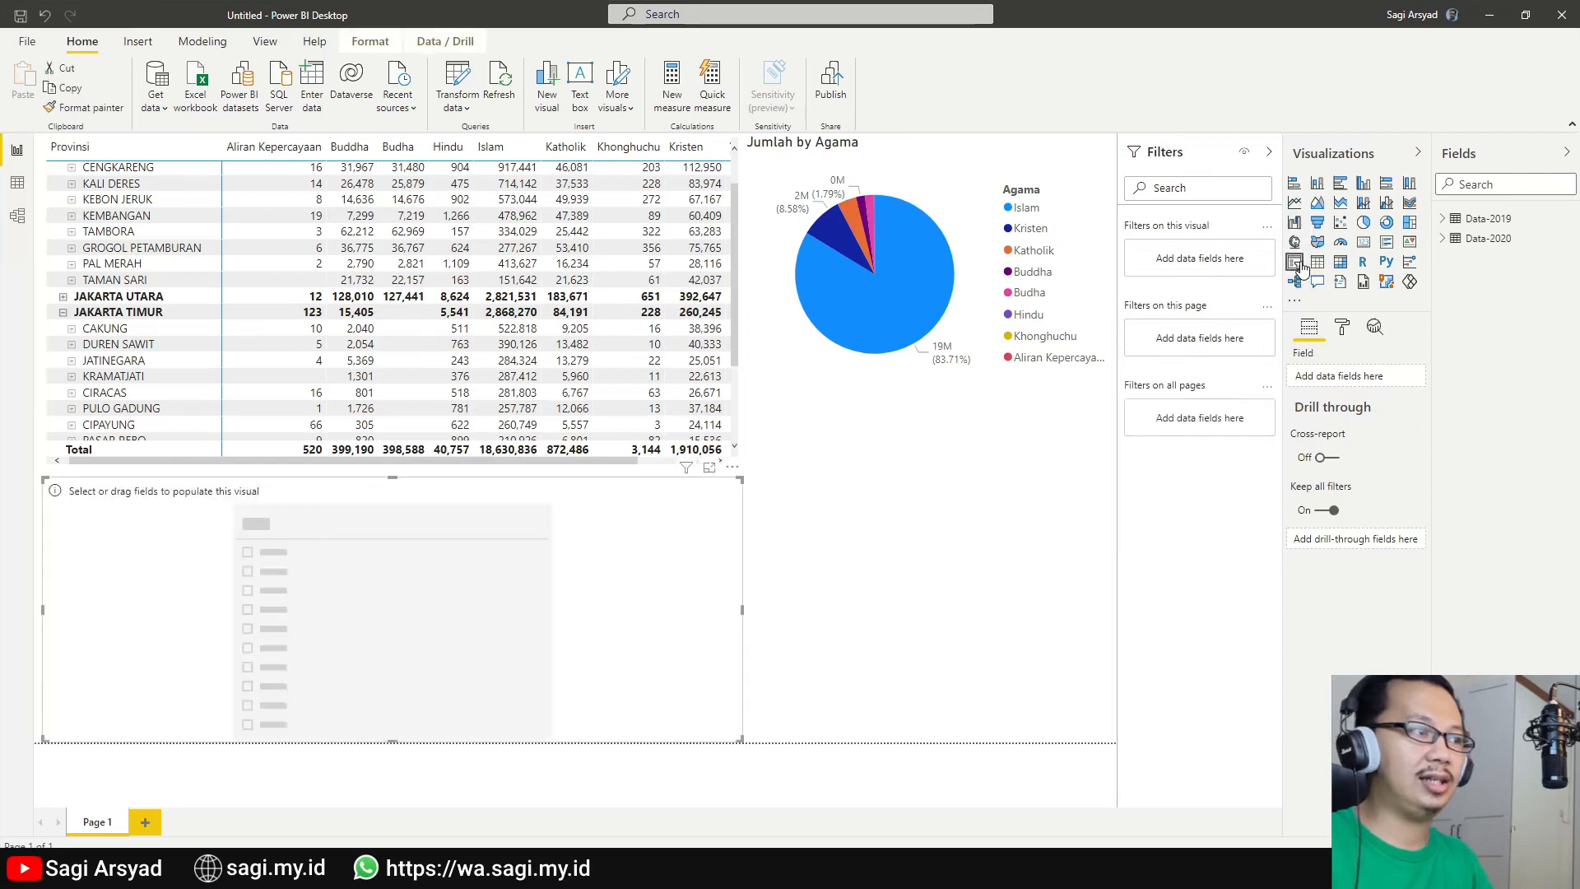
left_click(1442, 218)
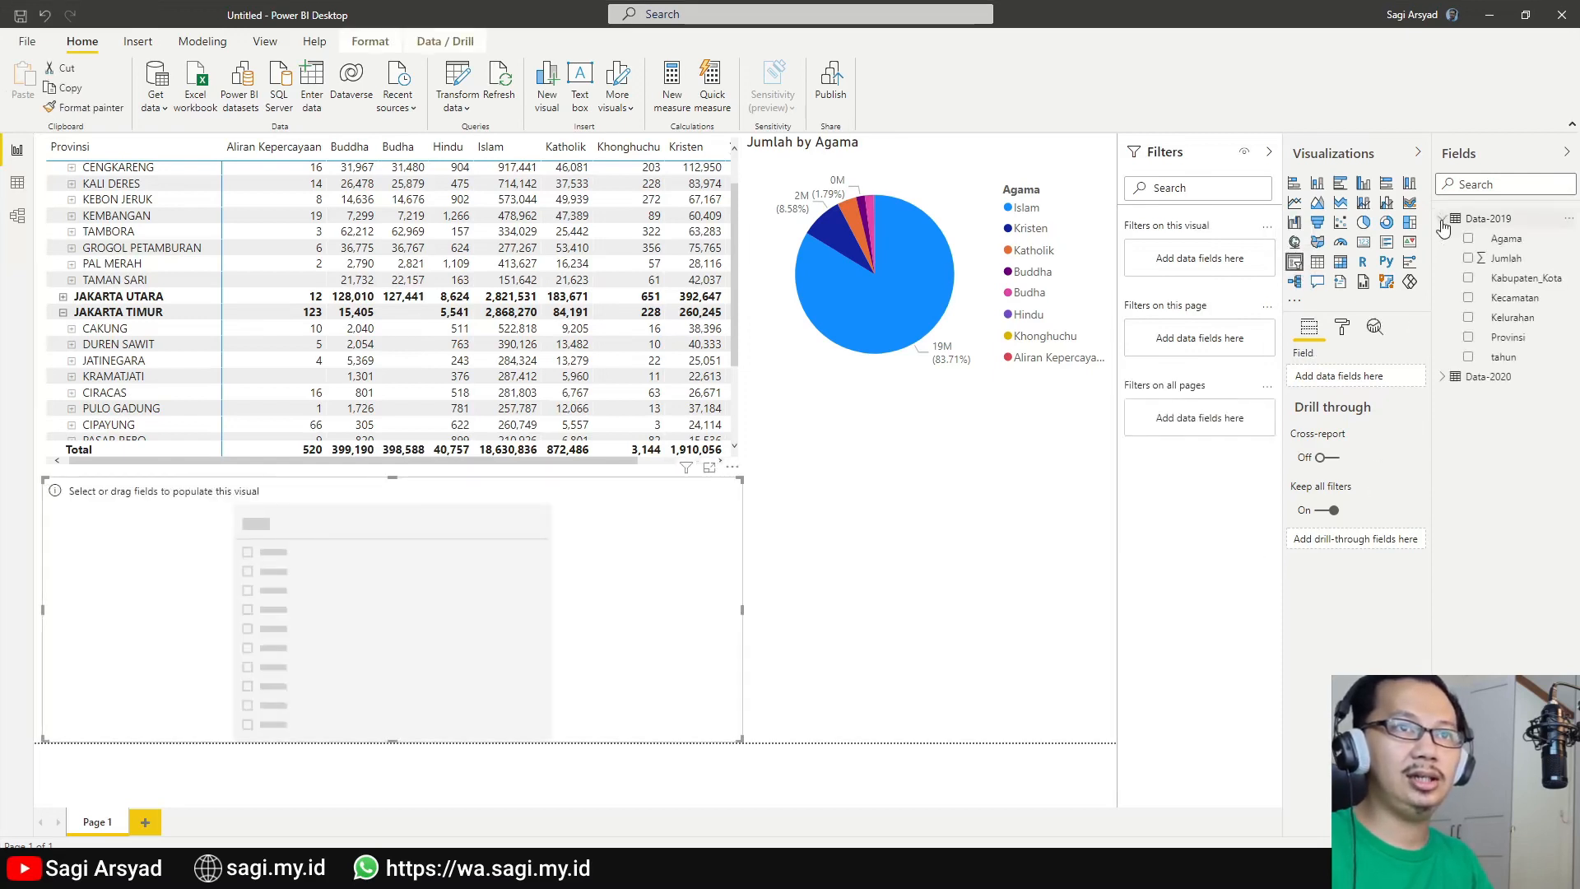
left_click(1450, 378)
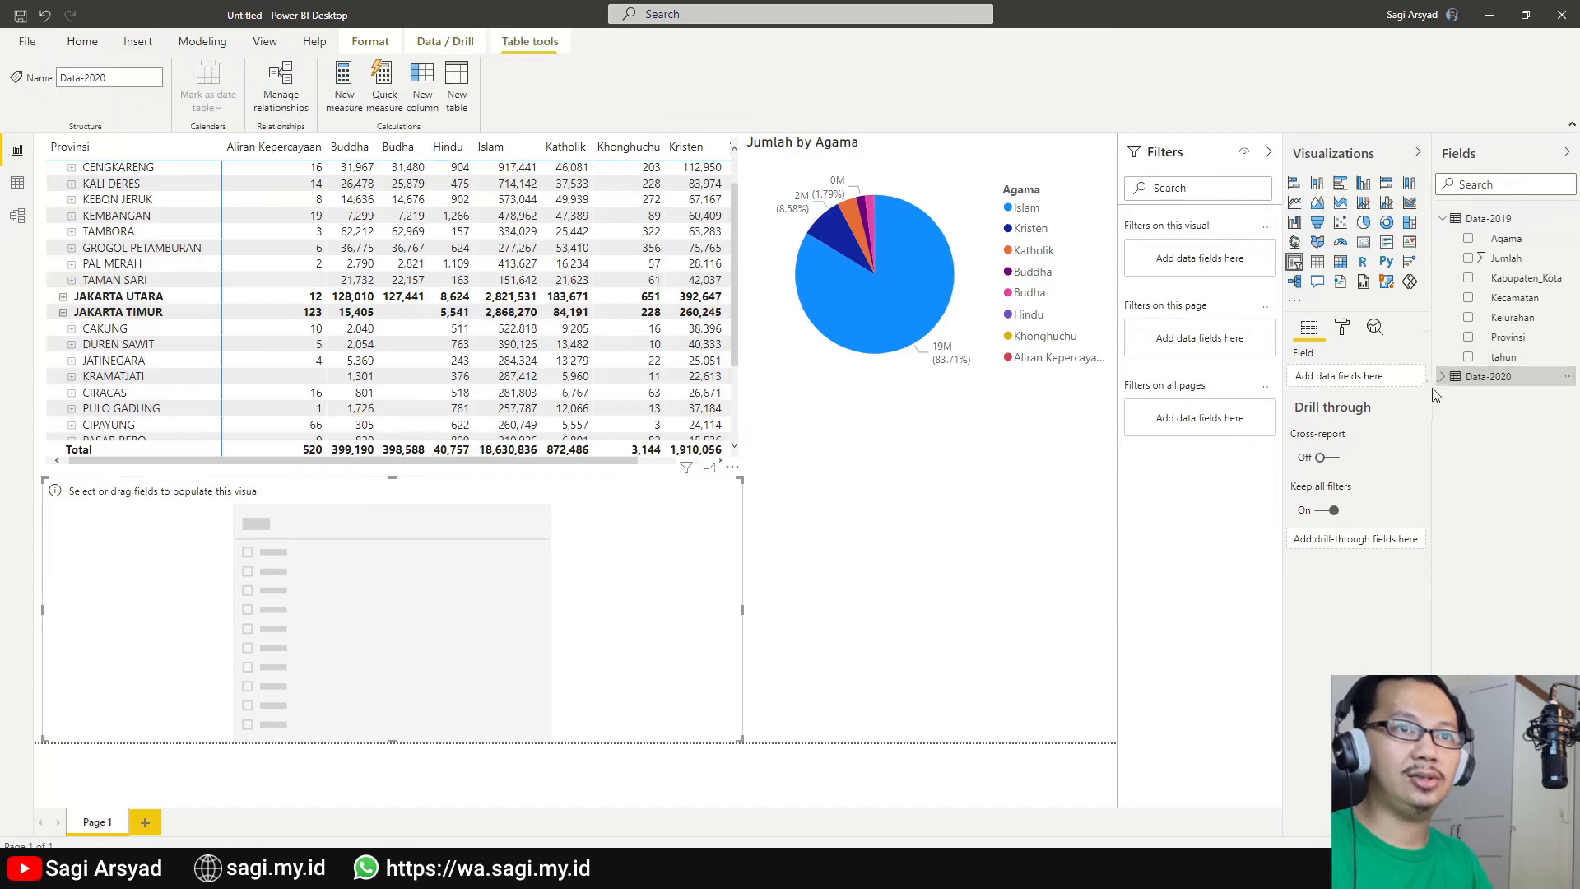
left_click(1443, 220)
left_click(1442, 238)
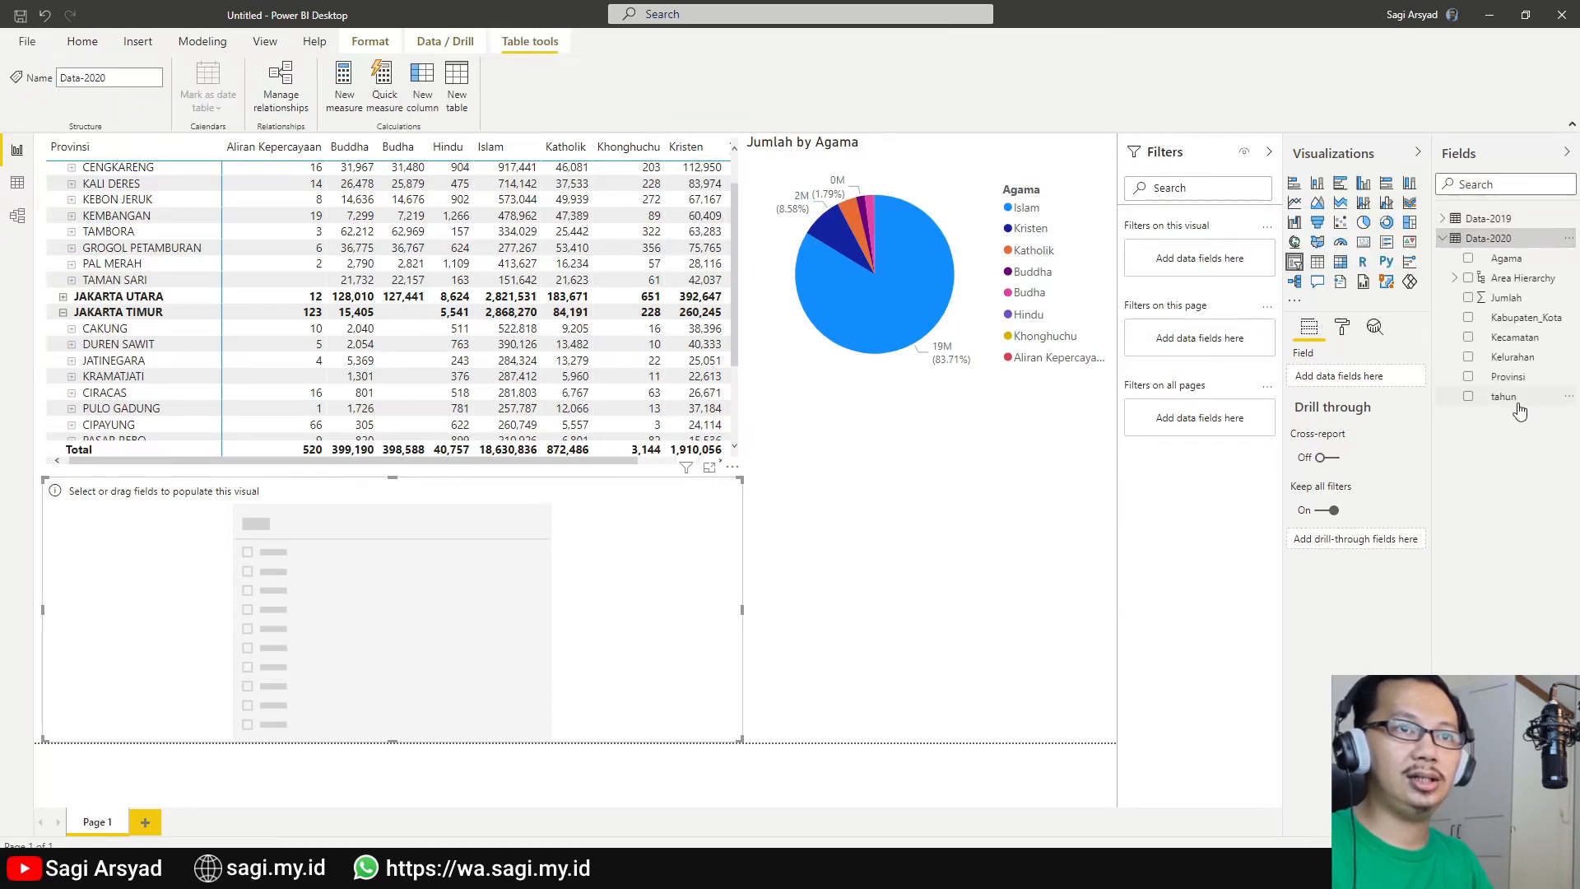
left_click_drag(1518, 412, 367, 558)
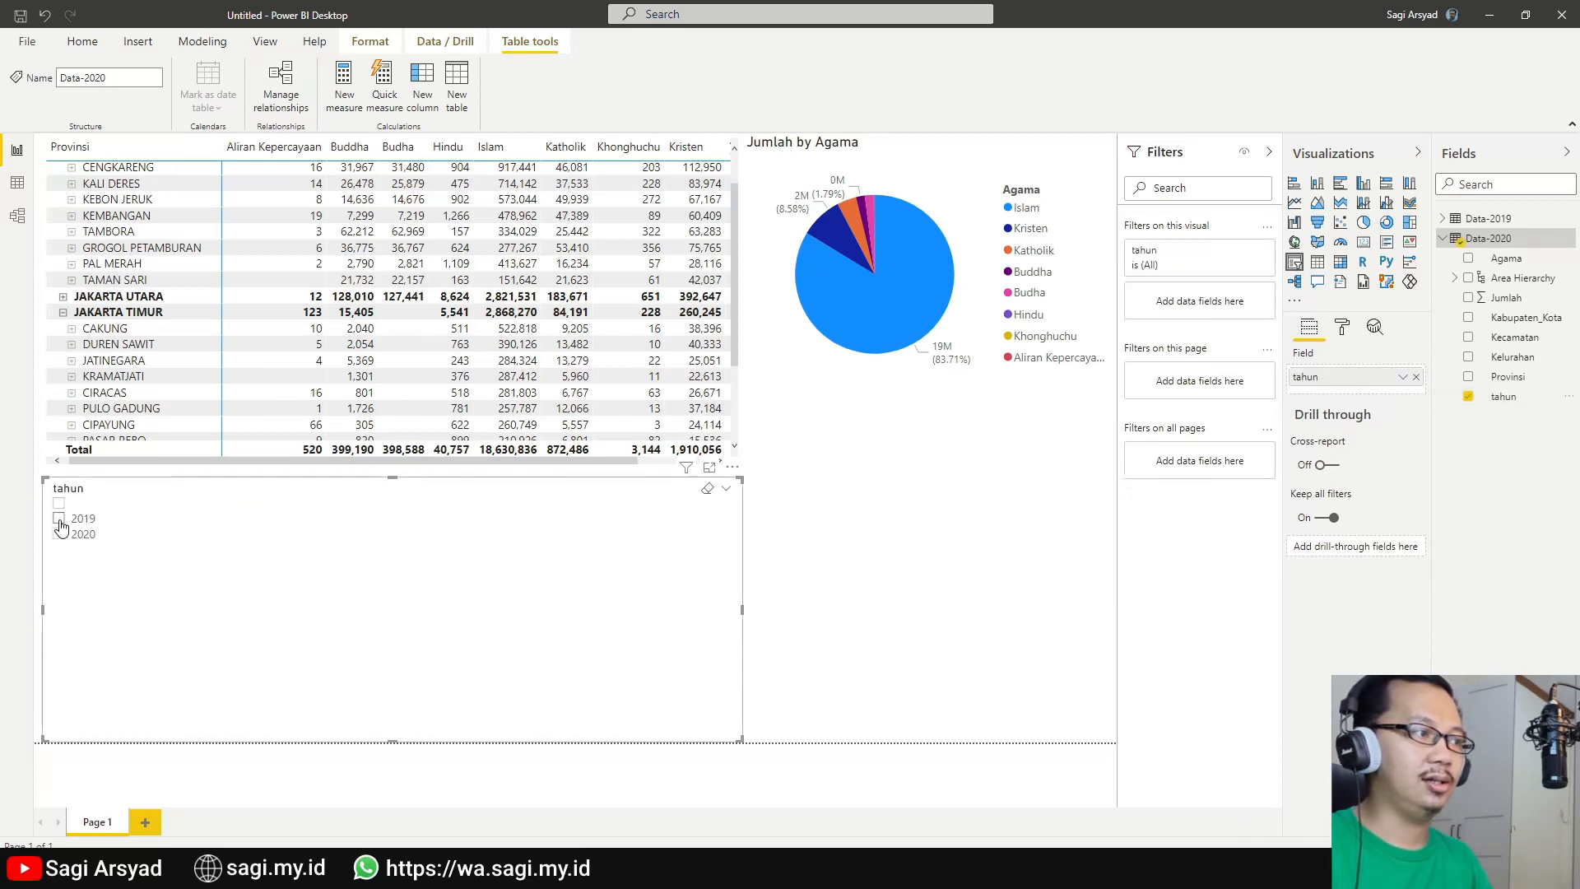
Filter the report to 2020 with the tahun slicer and shrink the slicer to a small box below the matrix.
left_click(60, 520)
left_click(59, 534)
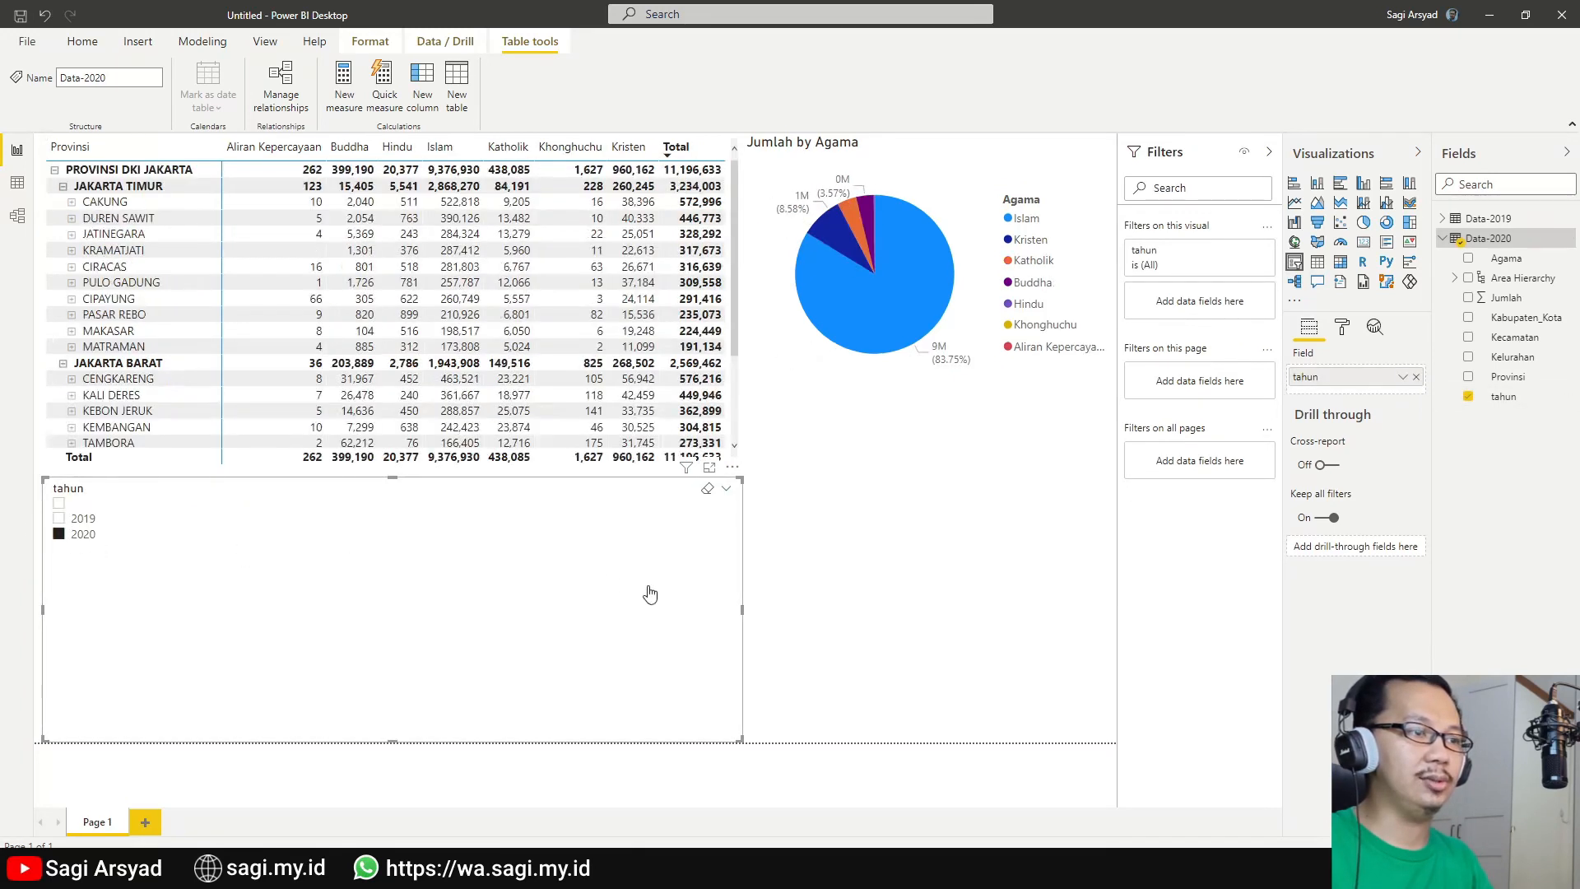
left_click_drag(724, 735, 149, 613)
left_click(507, 613)
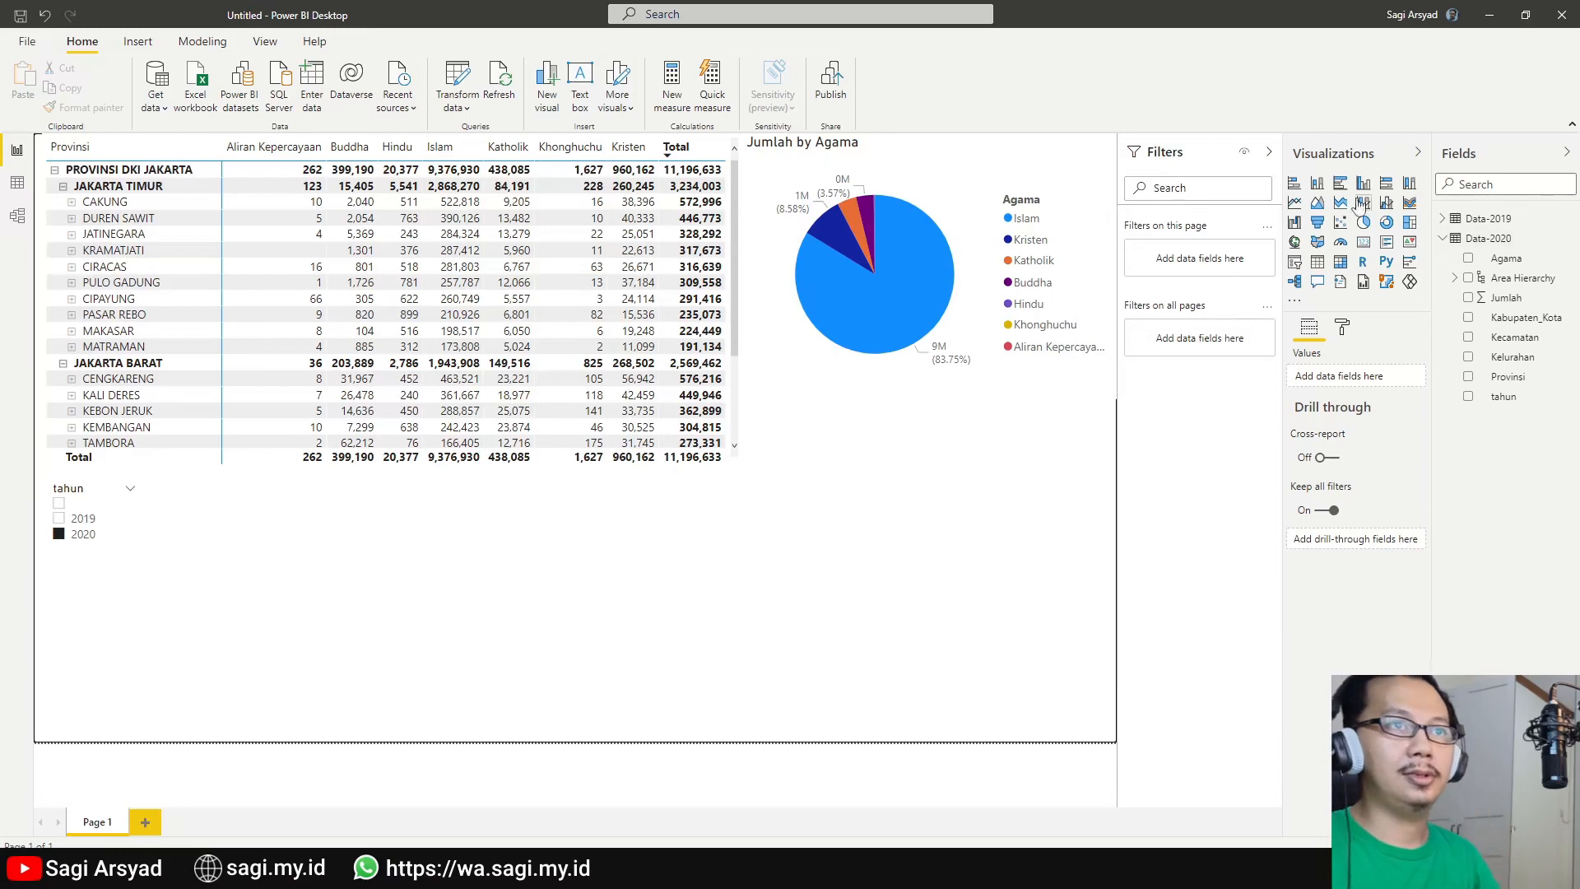
Add a line chart beside the tahun slicer and enlarge it to fill the rest of the page's lower area.
left_click(1295, 205)
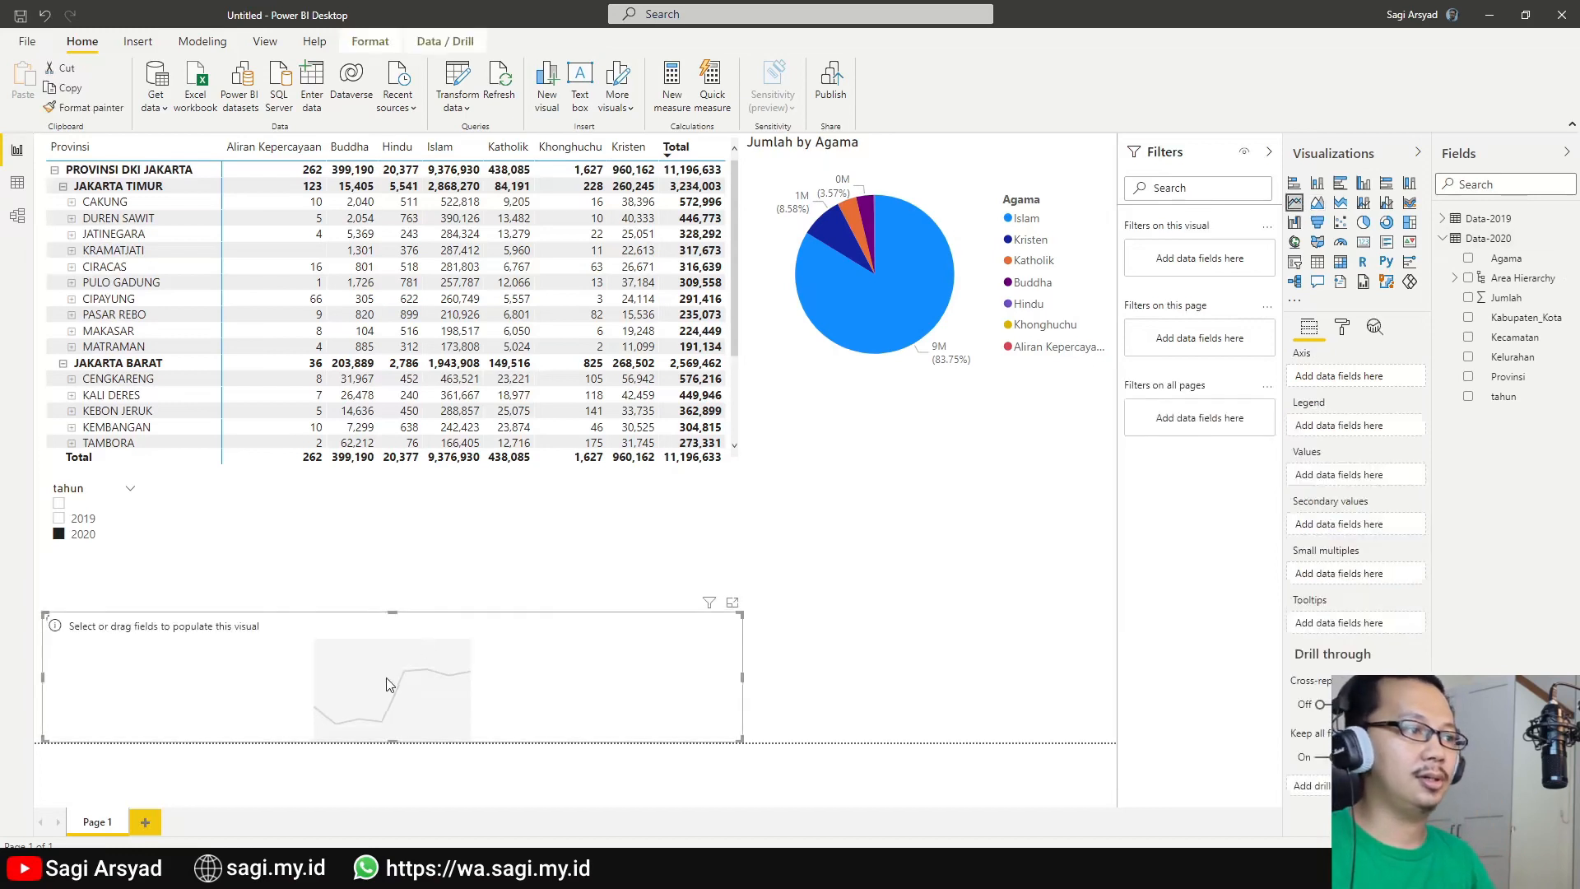
left_click_drag(392, 680, 527, 560)
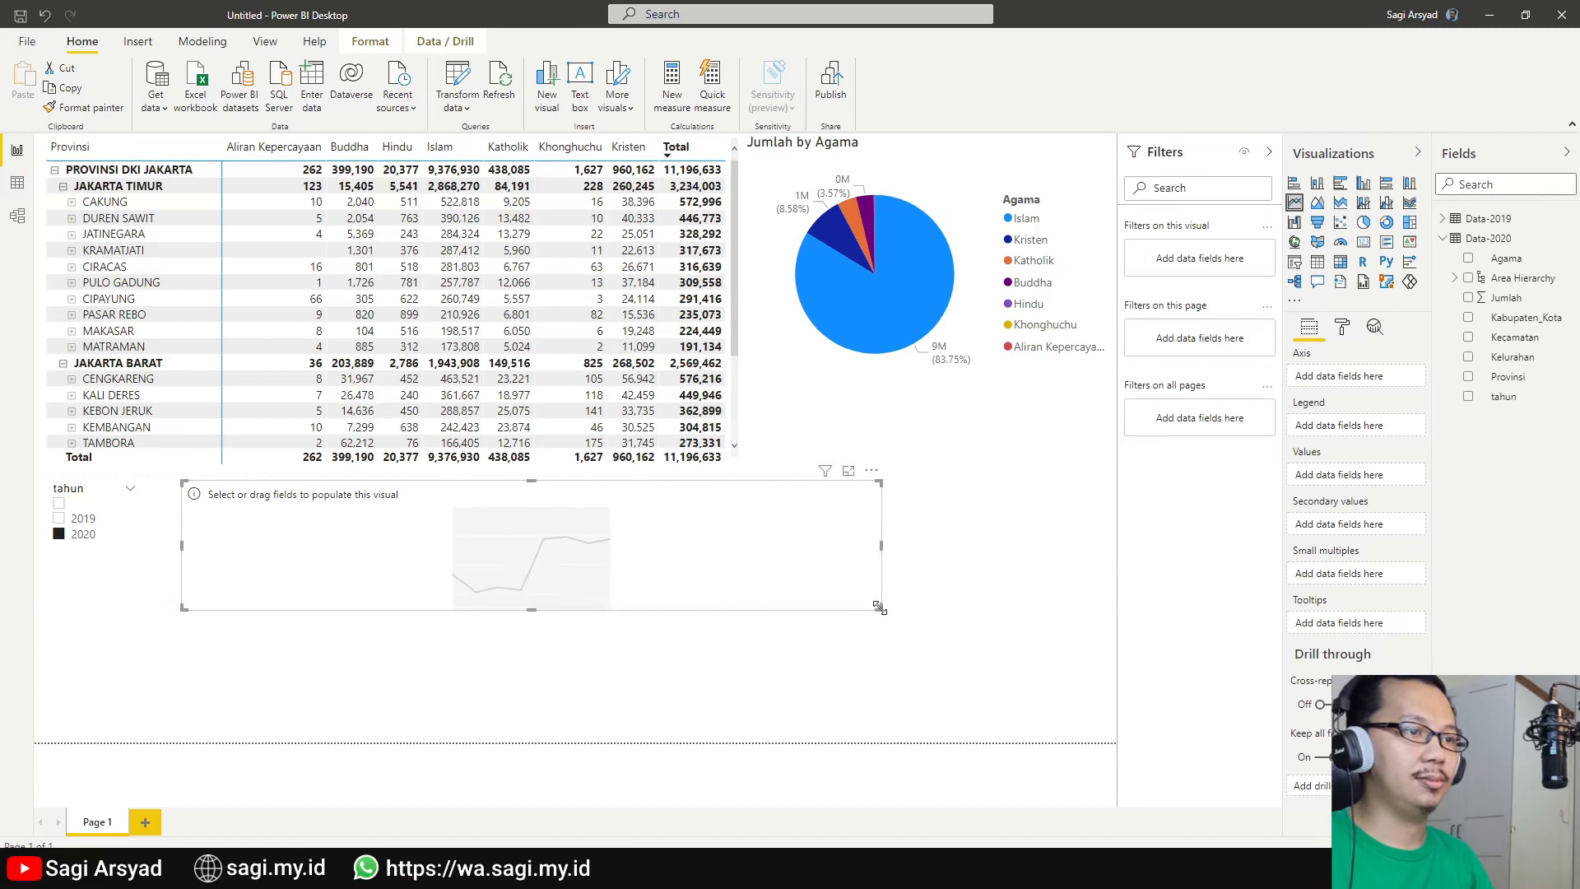
left_click_drag(878, 607, 1108, 743)
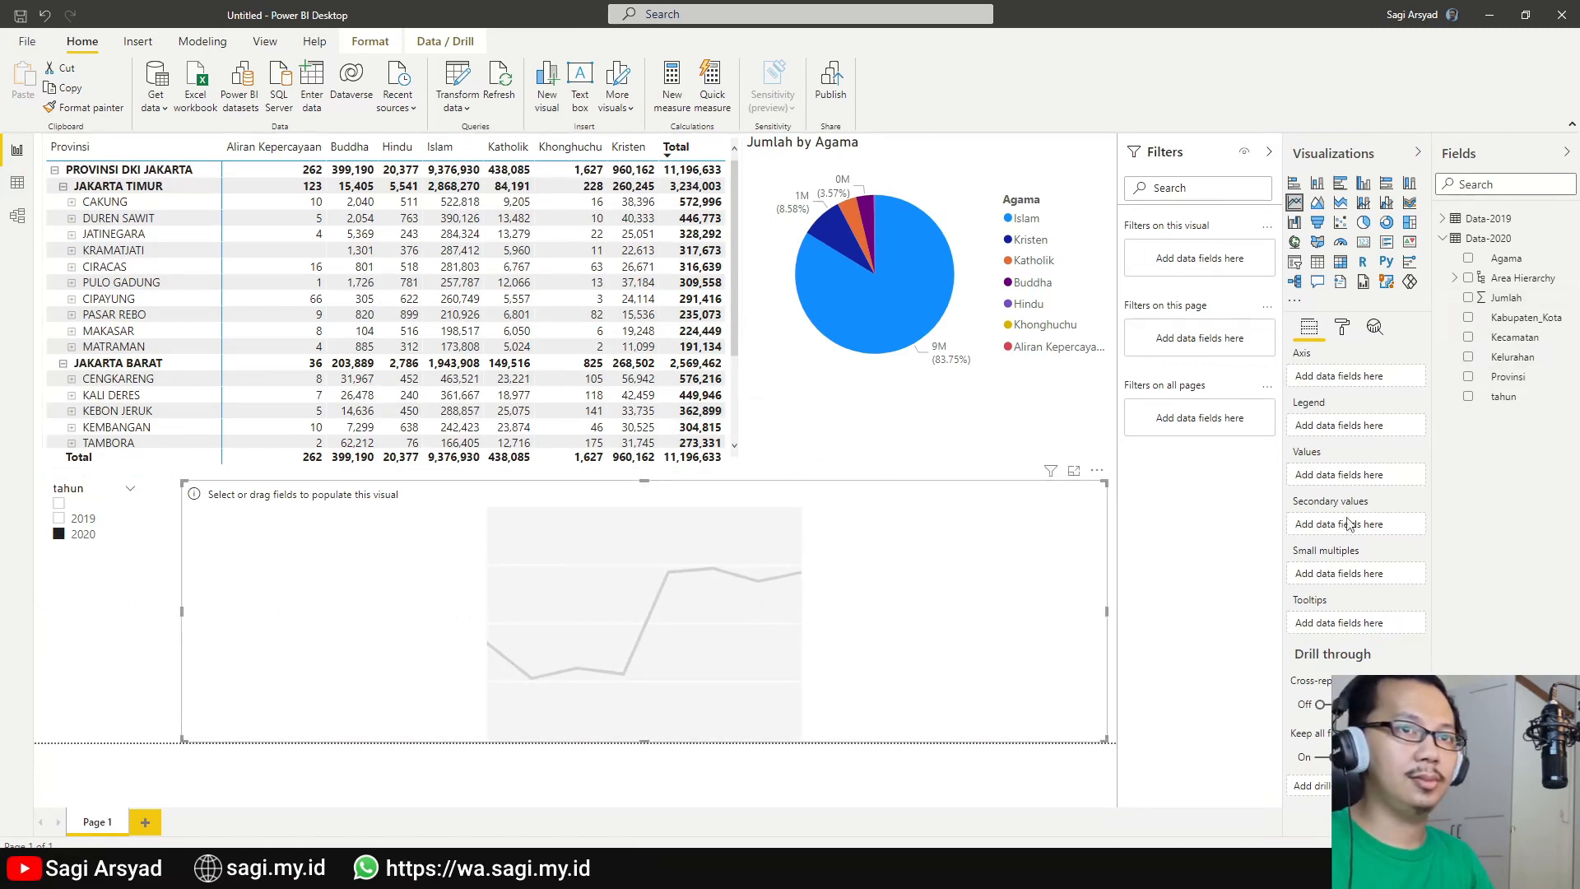
Set the line chart's axis to tahun and its values to Jumlah from Data-2020.
left_click_drag(1502, 405, 529, 659)
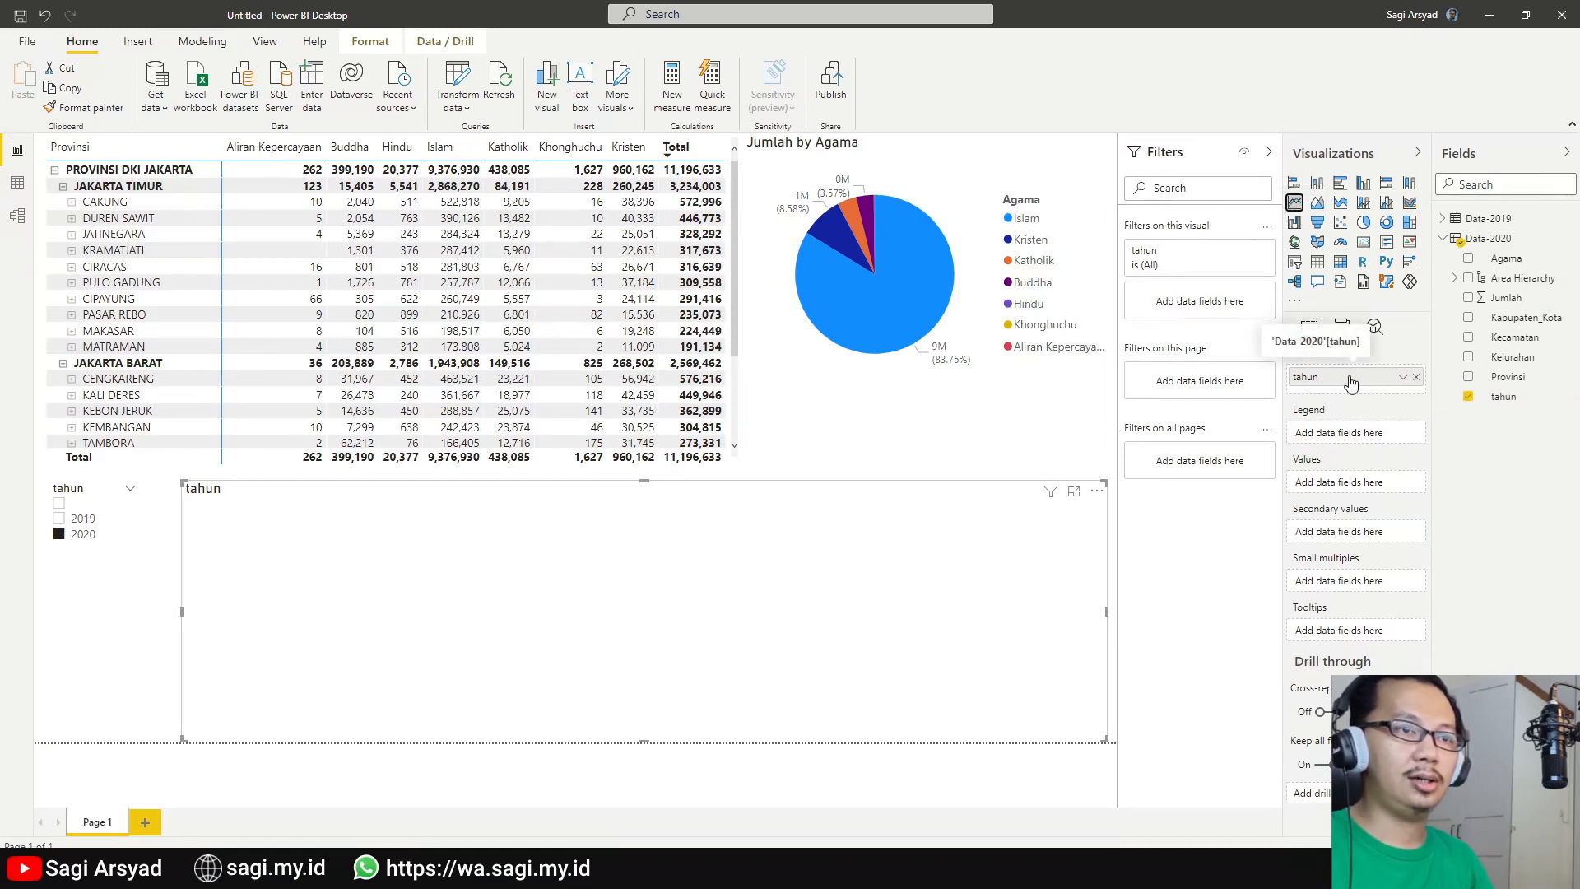
left_click_drag(1350, 383, 1345, 436)
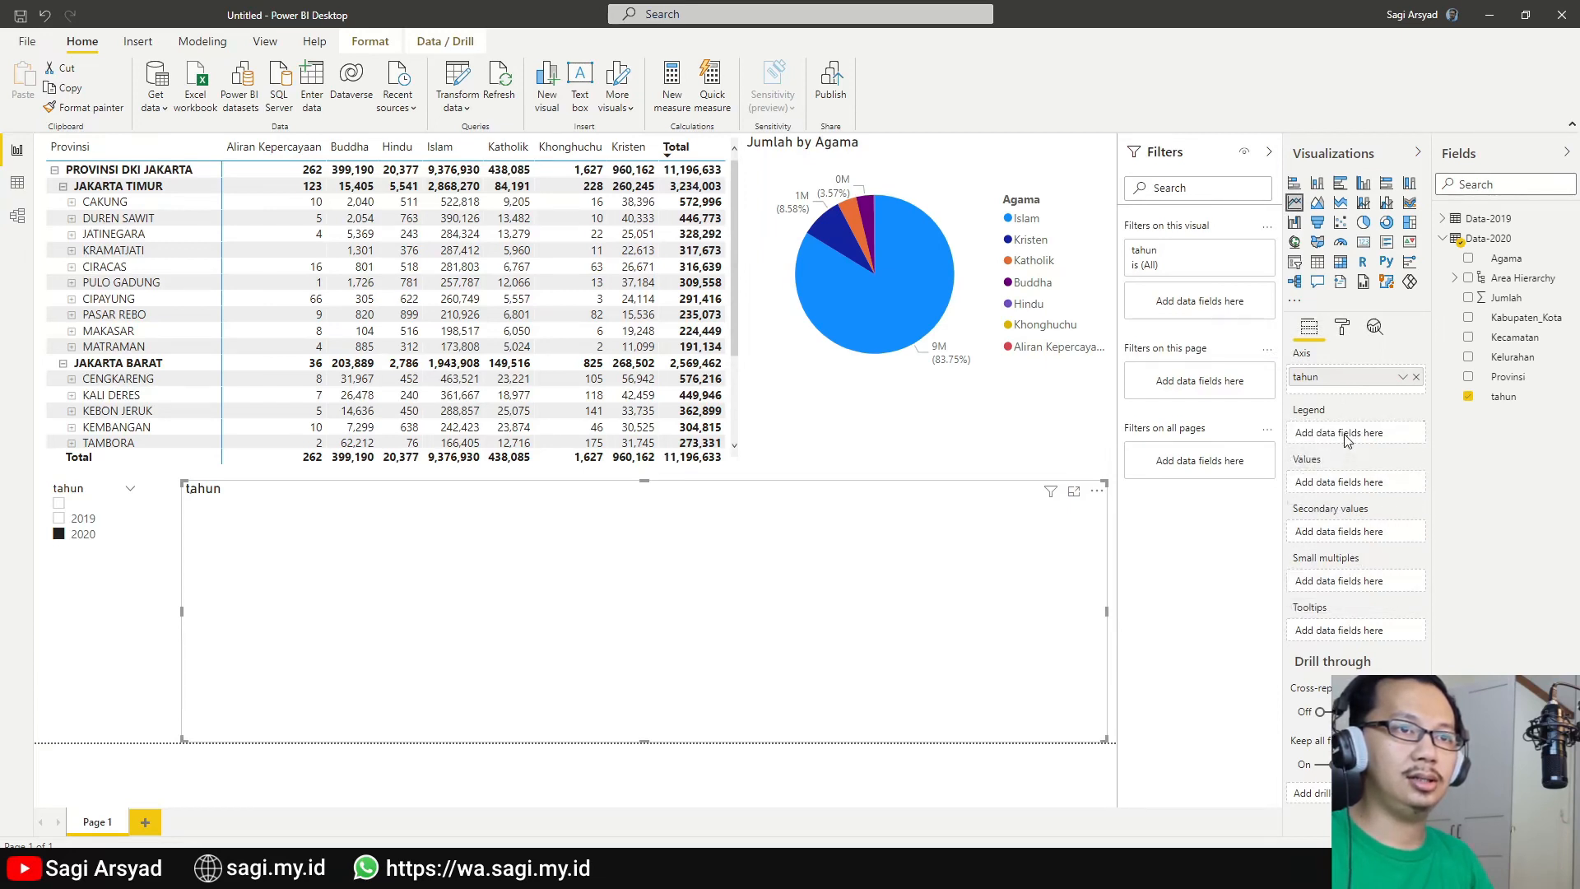
left_click(1416, 426)
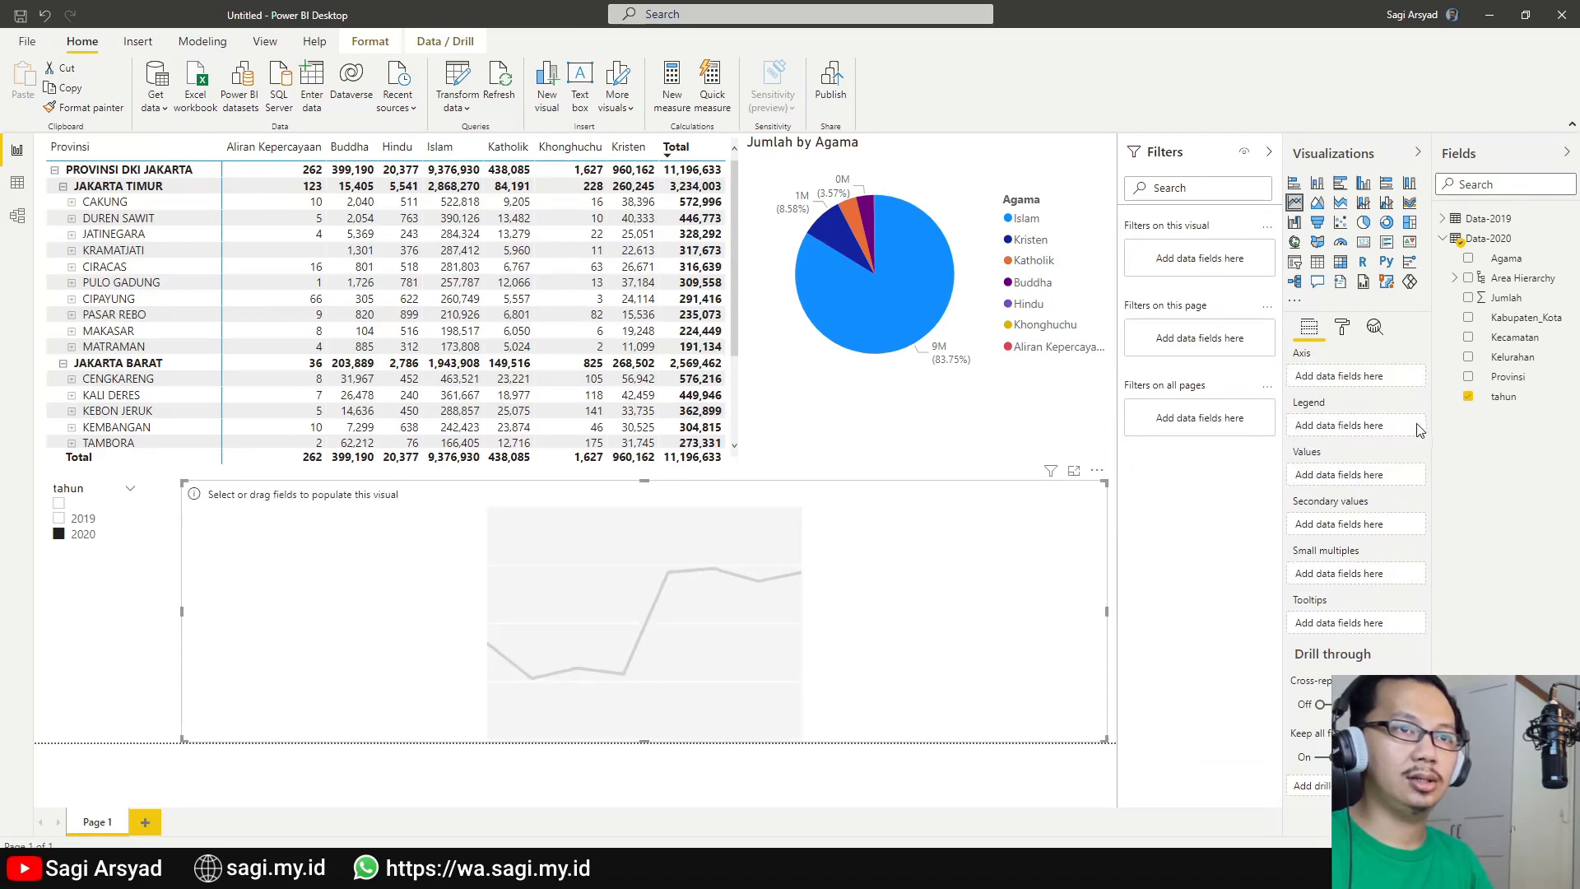
left_click(1504, 396)
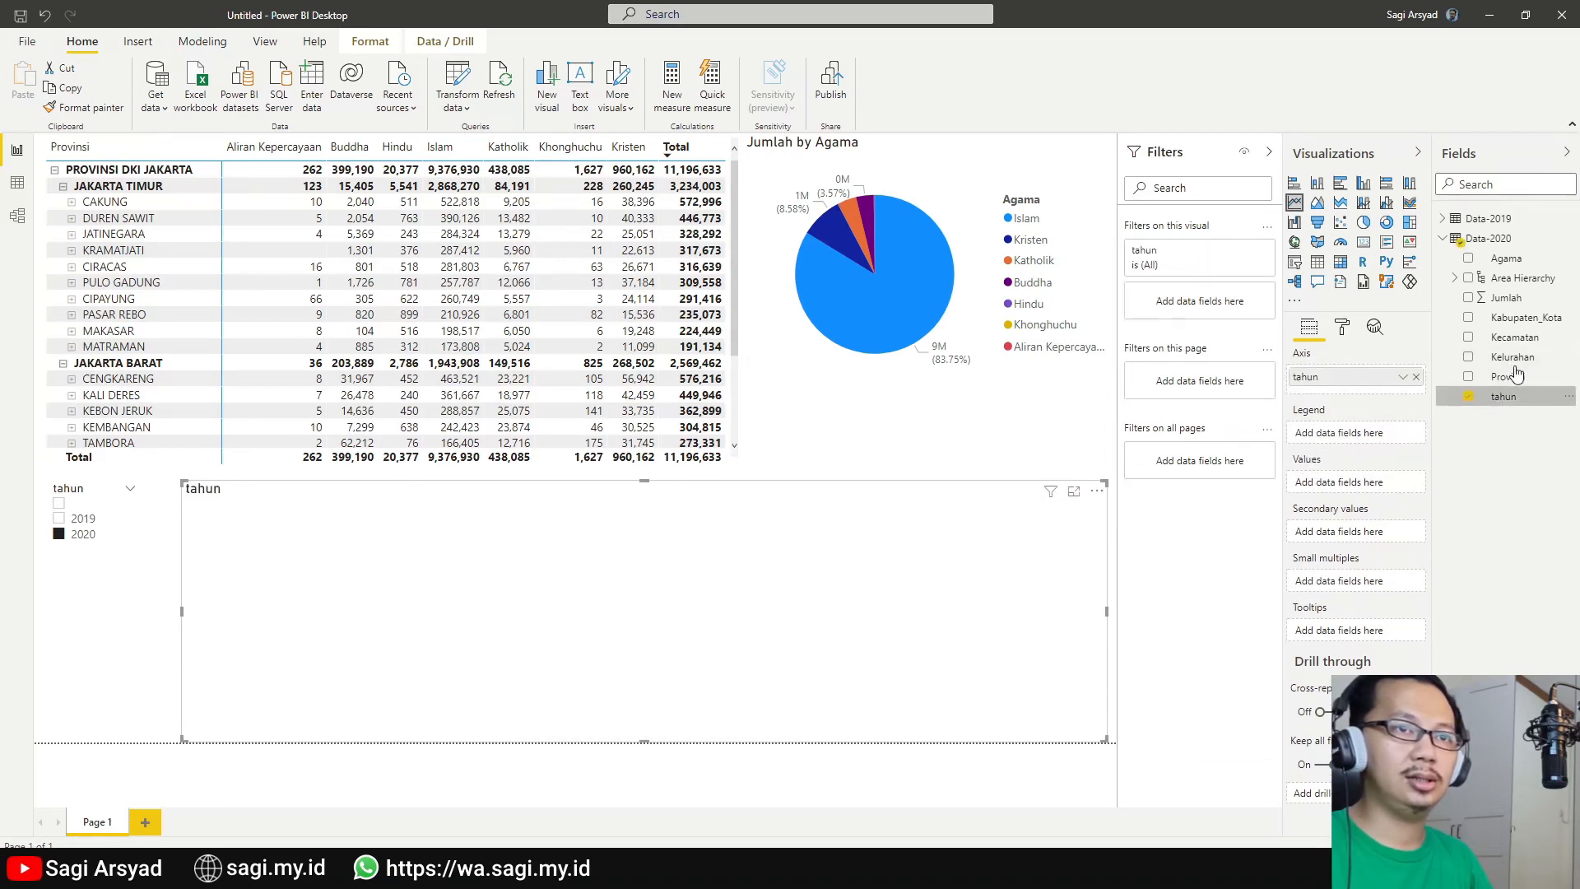
left_click_drag(1517, 282, 1458, 452)
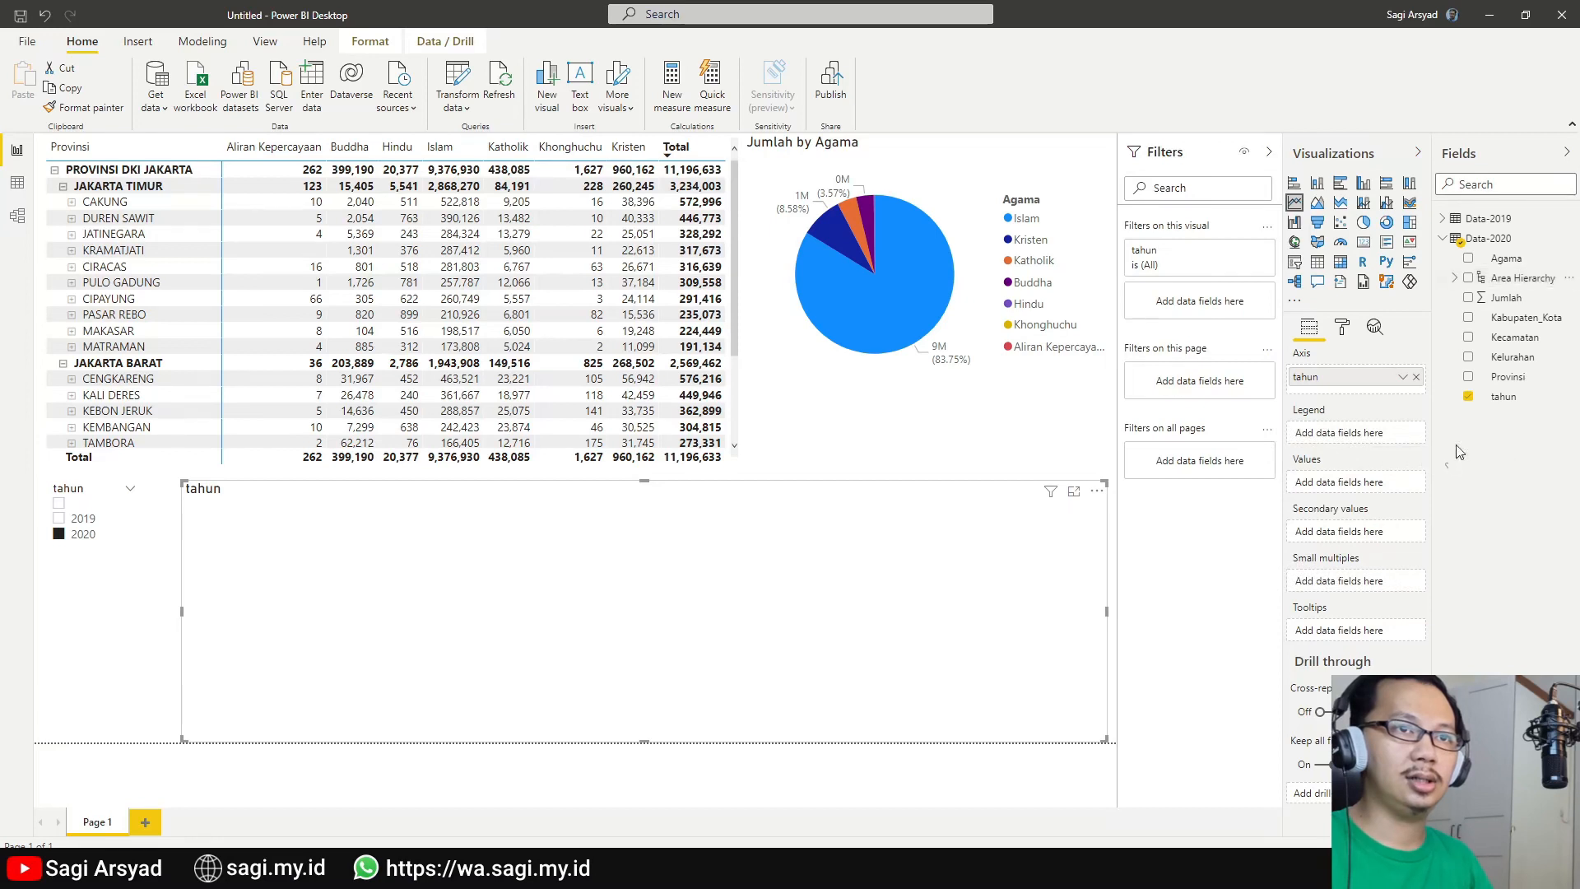
left_click_drag(1502, 301, 1334, 485)
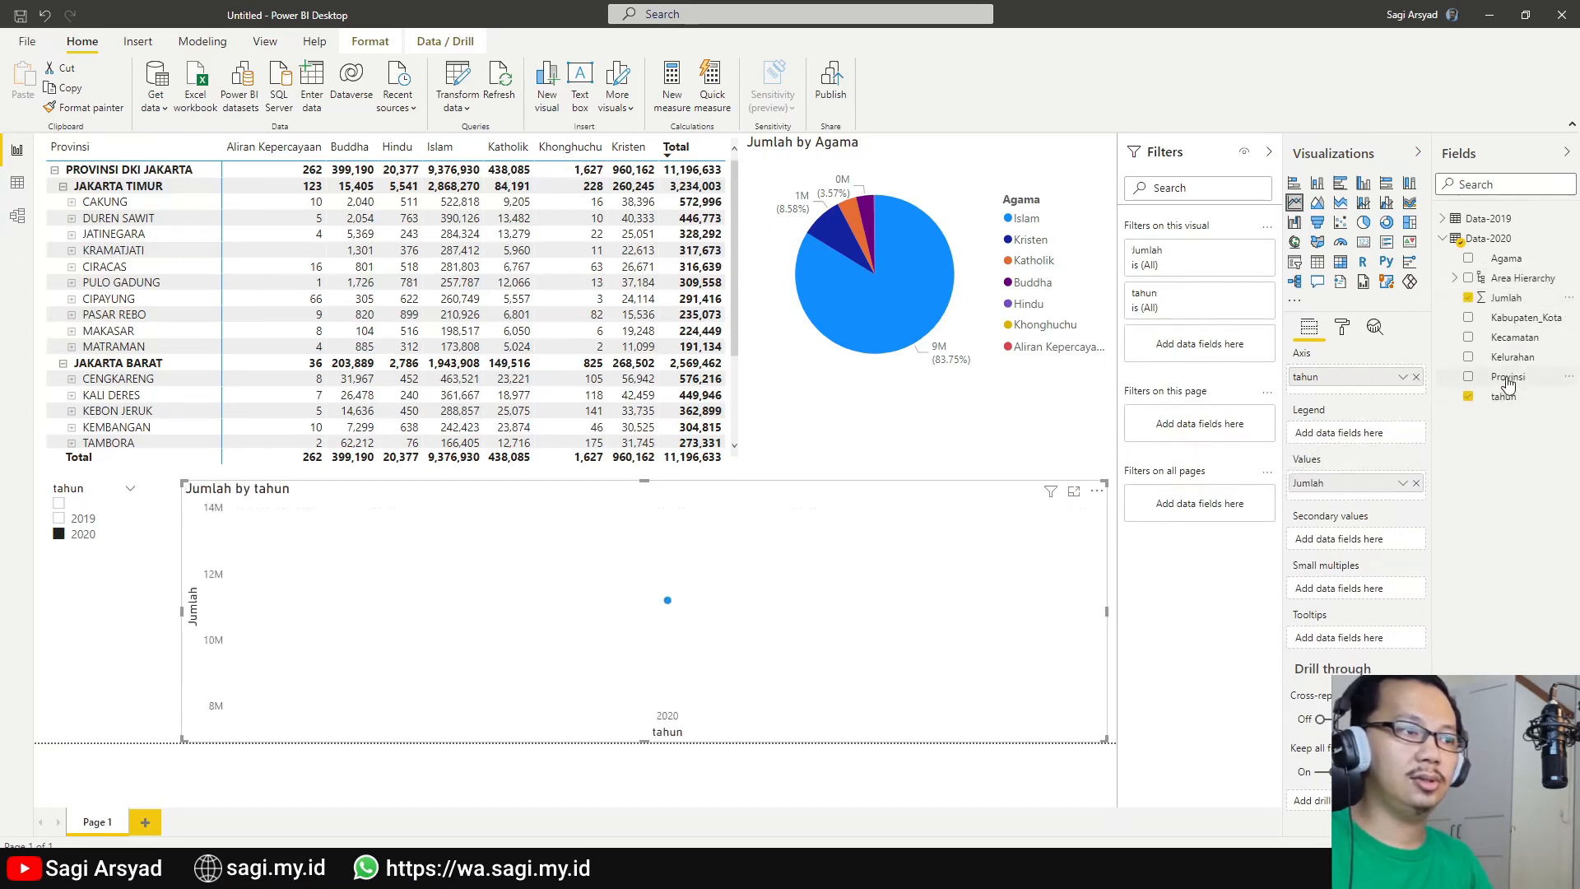
Select both 2019 and 2020 in the tahun slicer.
left_click(58, 524)
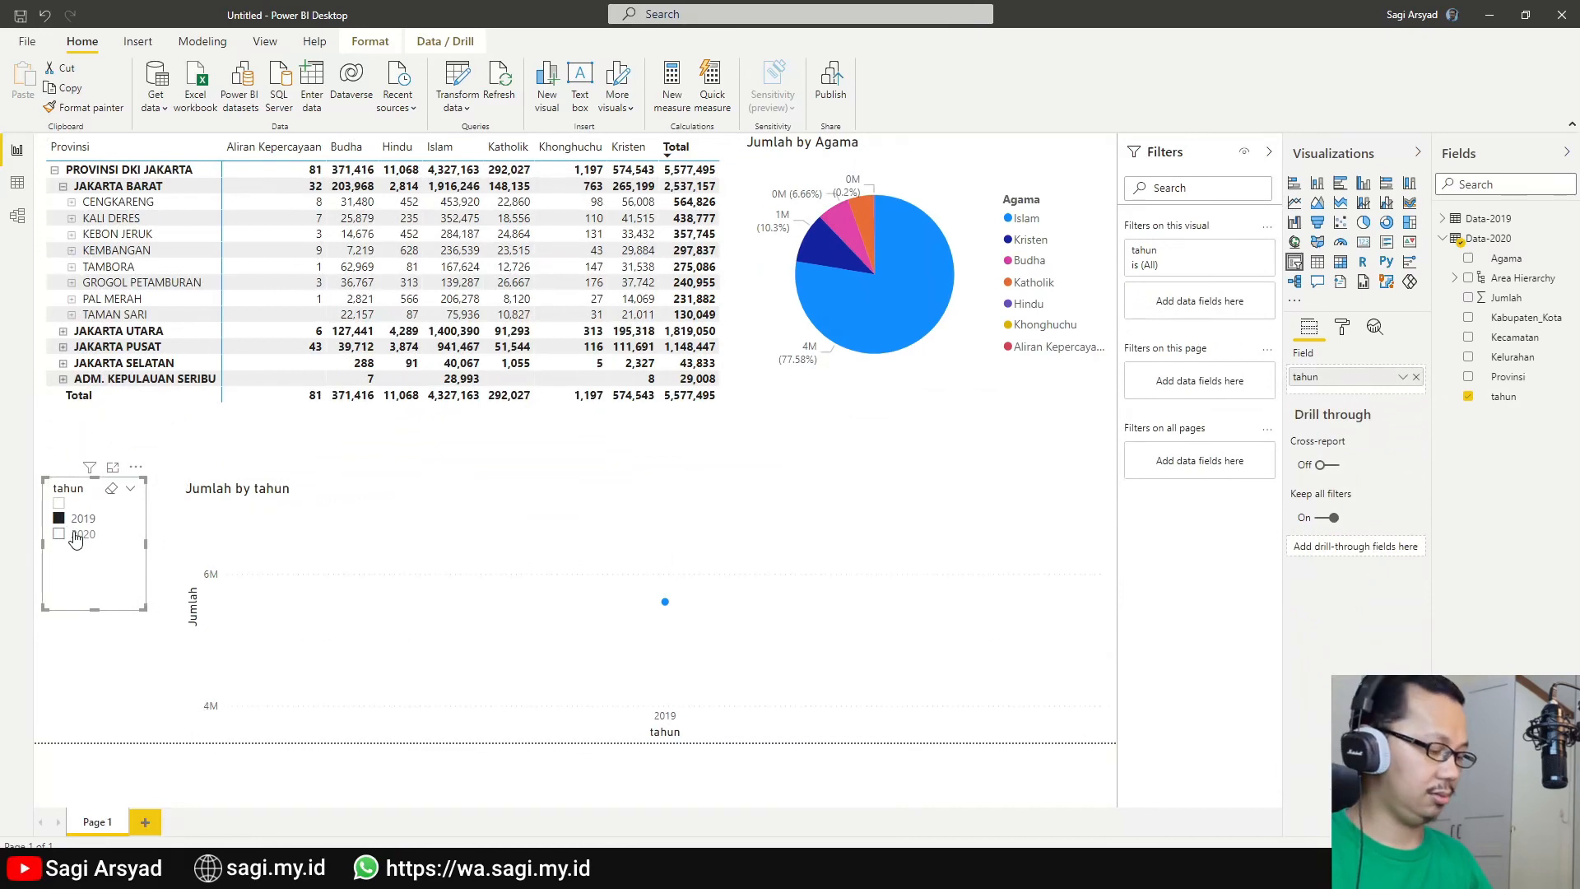
left_click(59, 535, "ctrl")
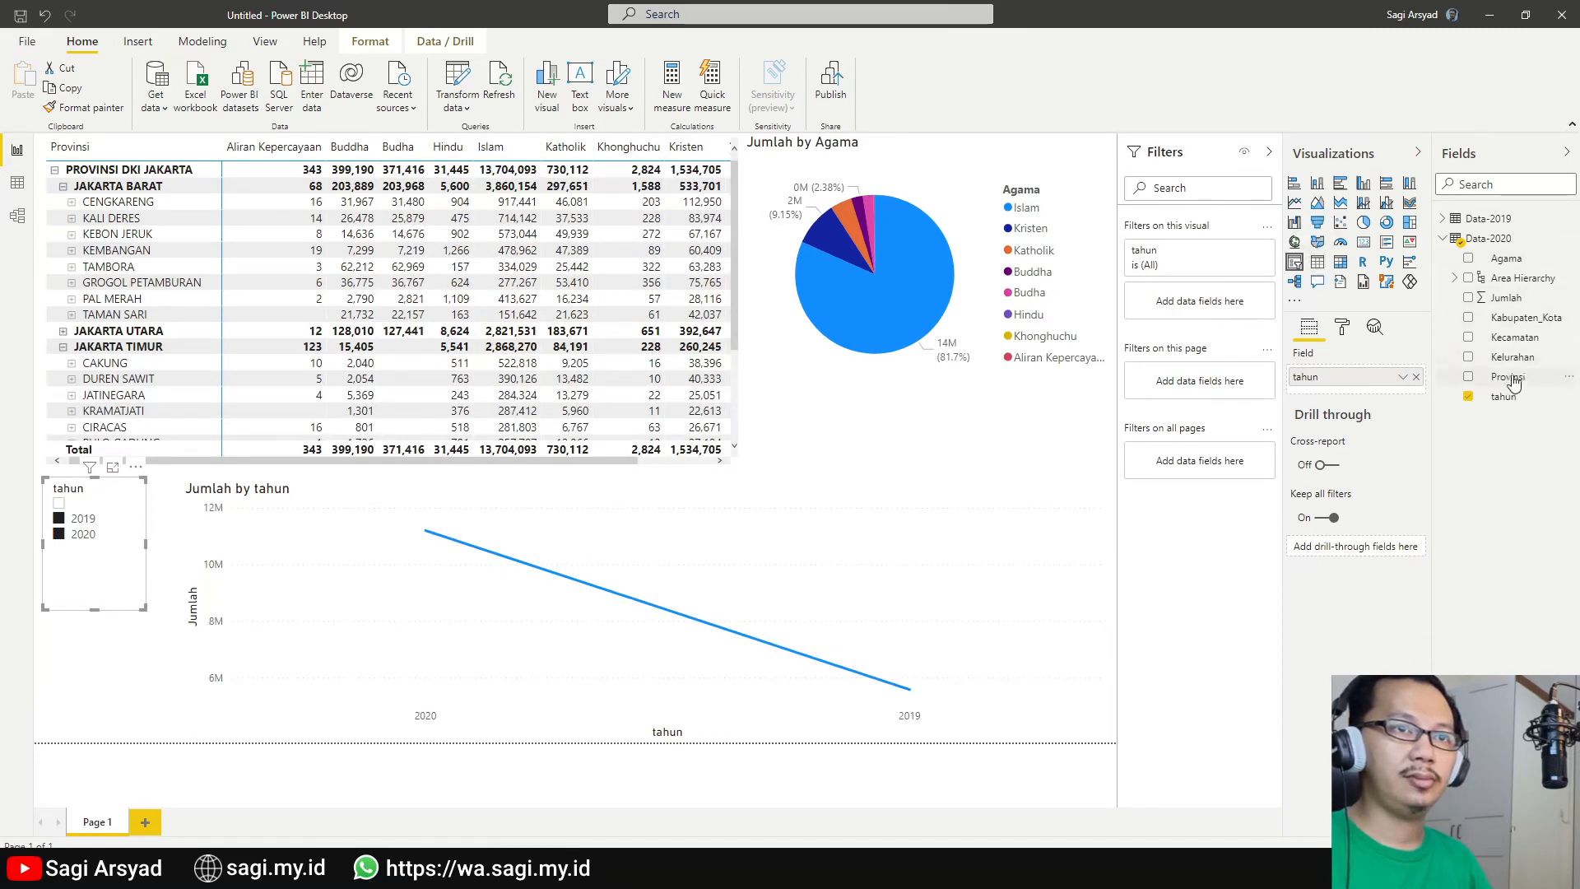
Split the line chart by religion by adding Agama from Data-2020 as its legend.
left_click_drag(1505, 258, 1317, 378)
left_click(979, 499)
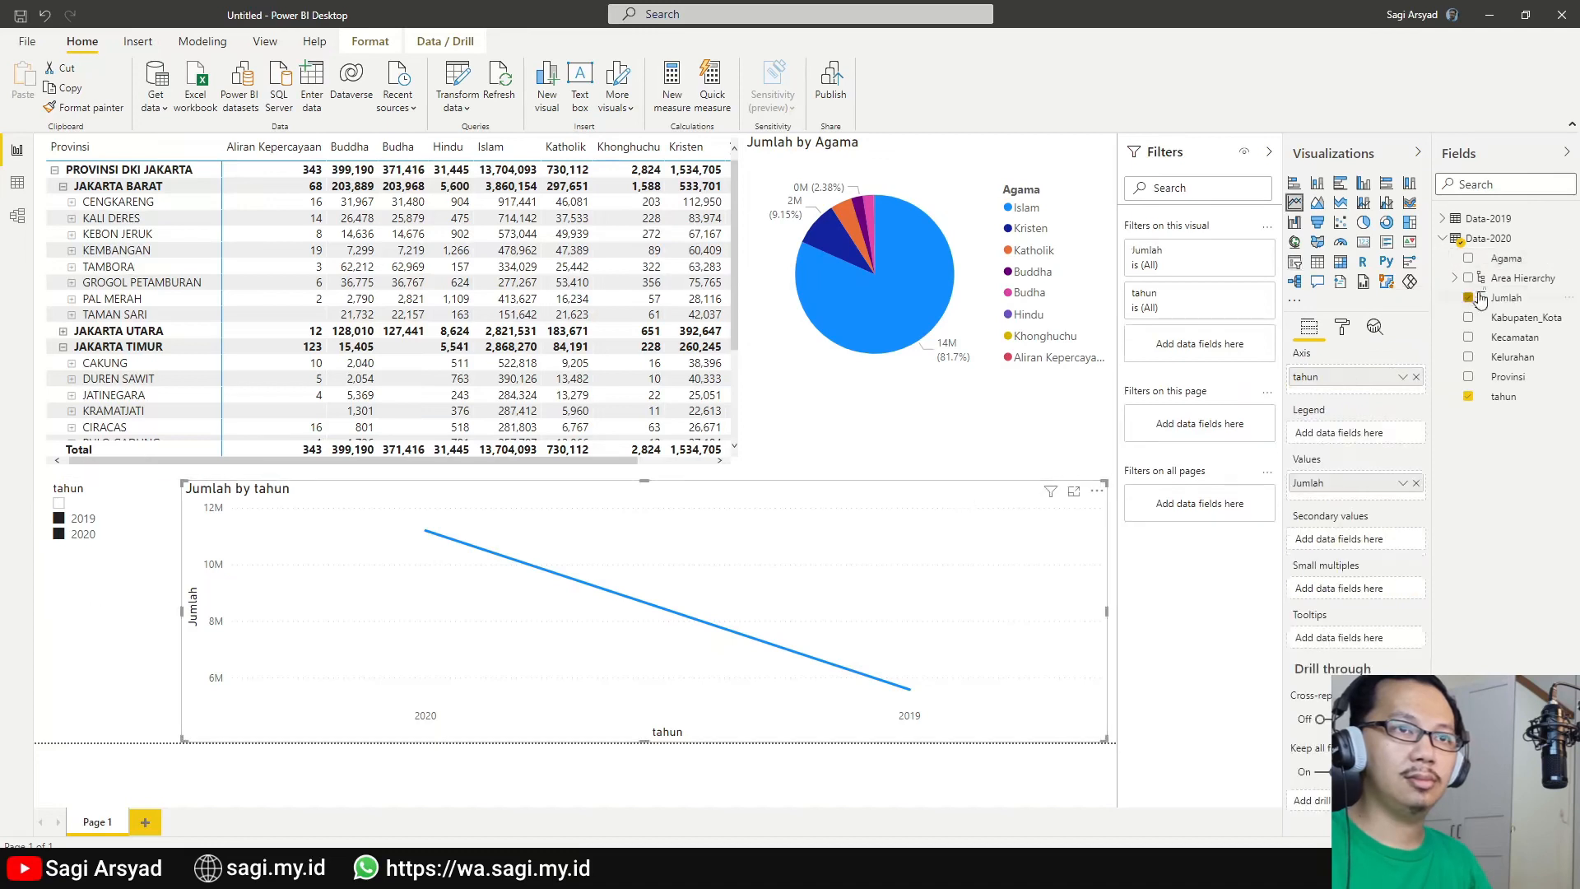
left_click_drag(1506, 259, 1336, 444)
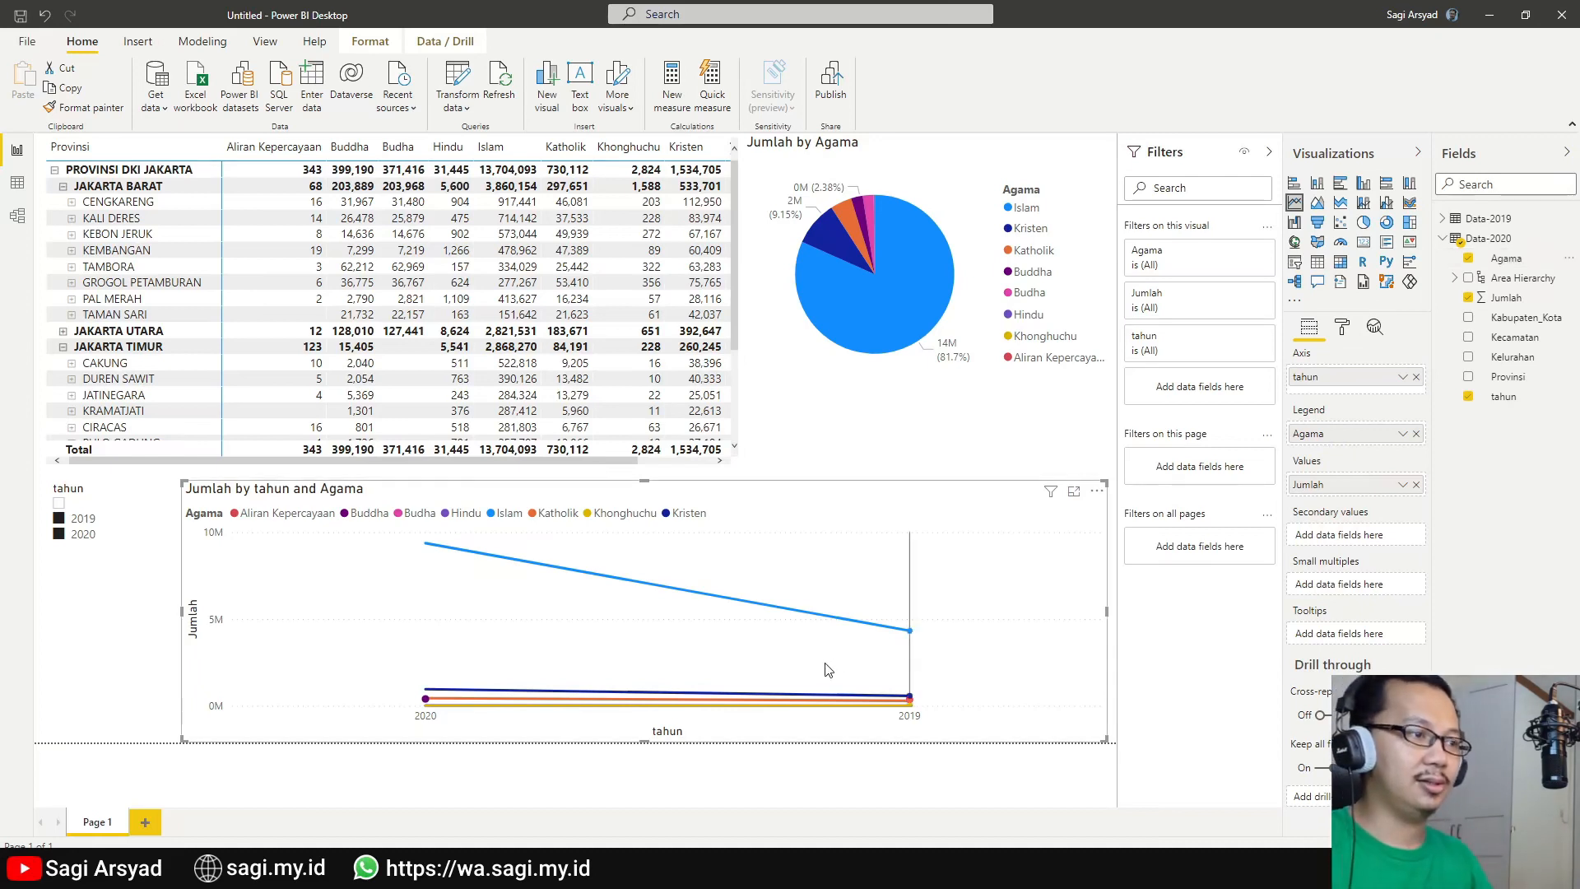
left_click(806, 414)
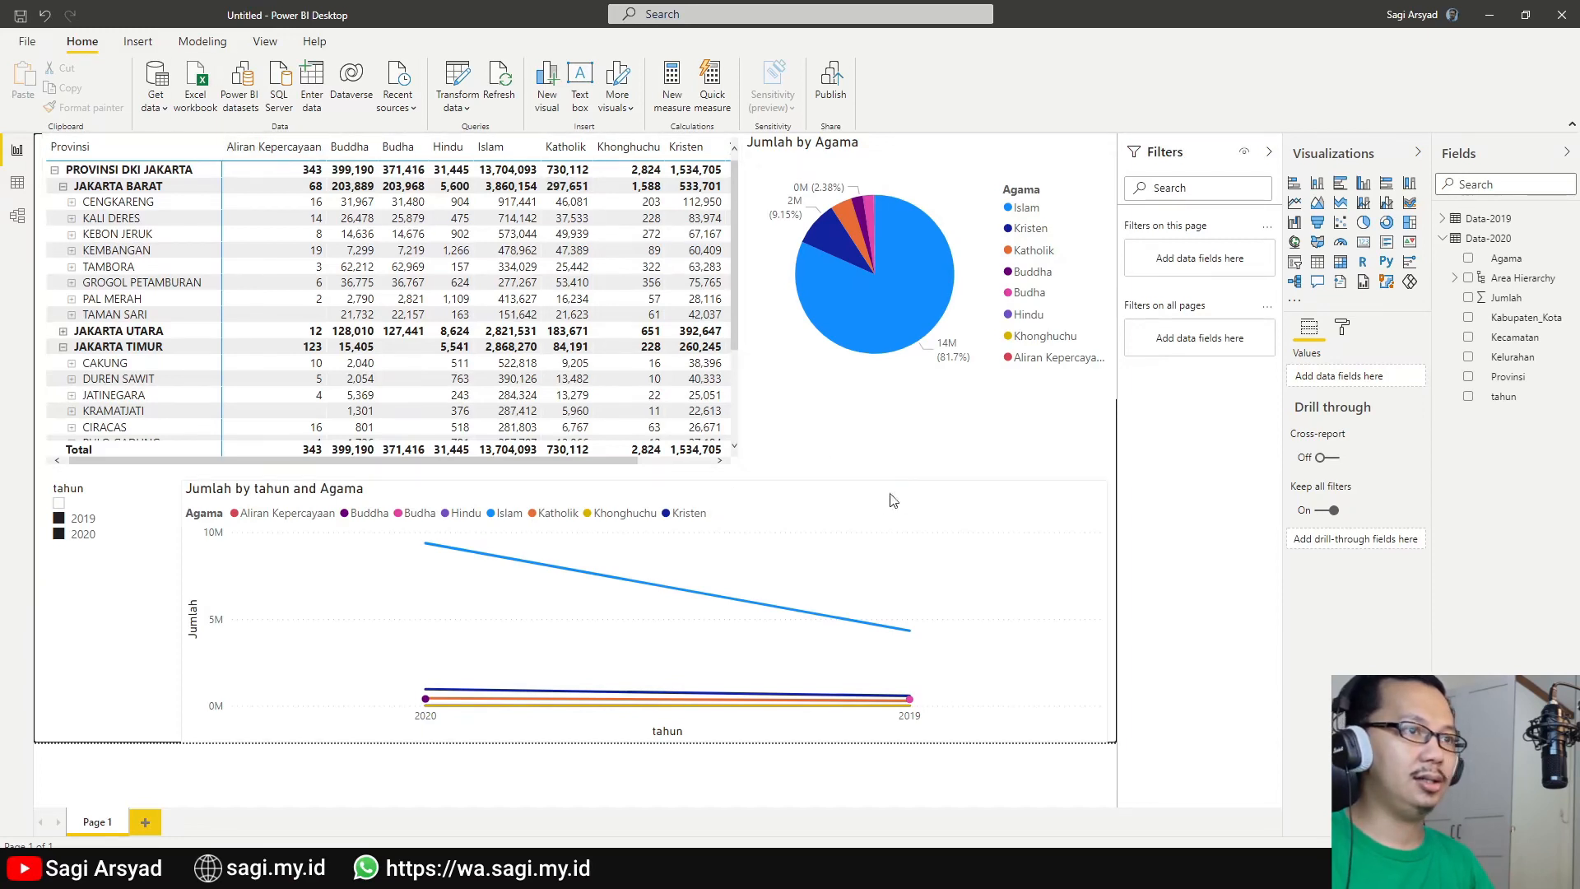
Duplicate report Page 1.
left_click(738, 392)
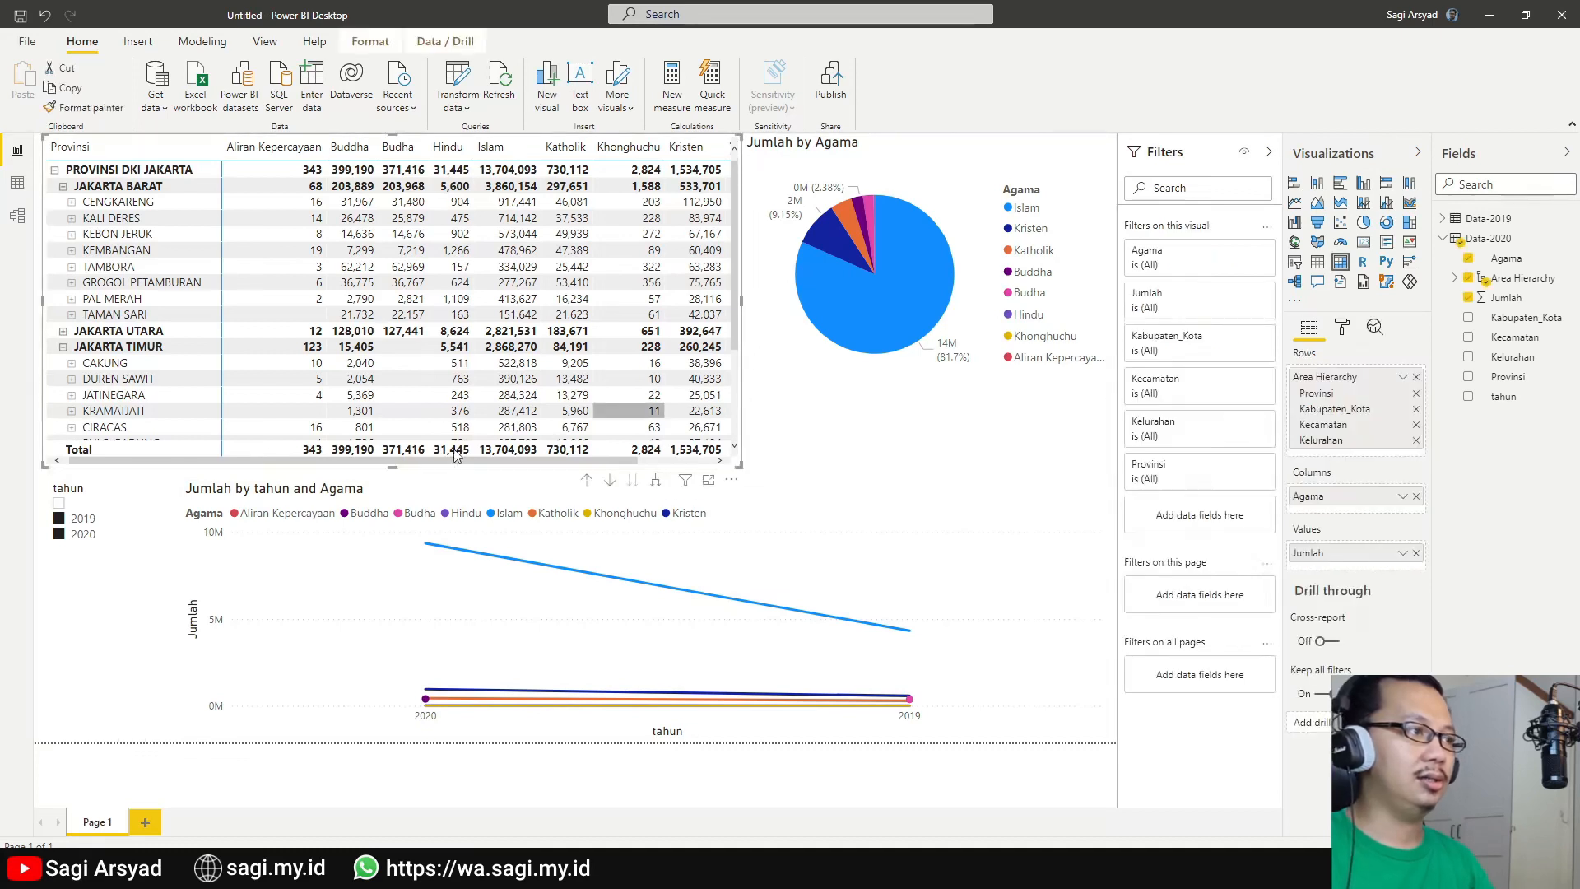
left_click(88, 471)
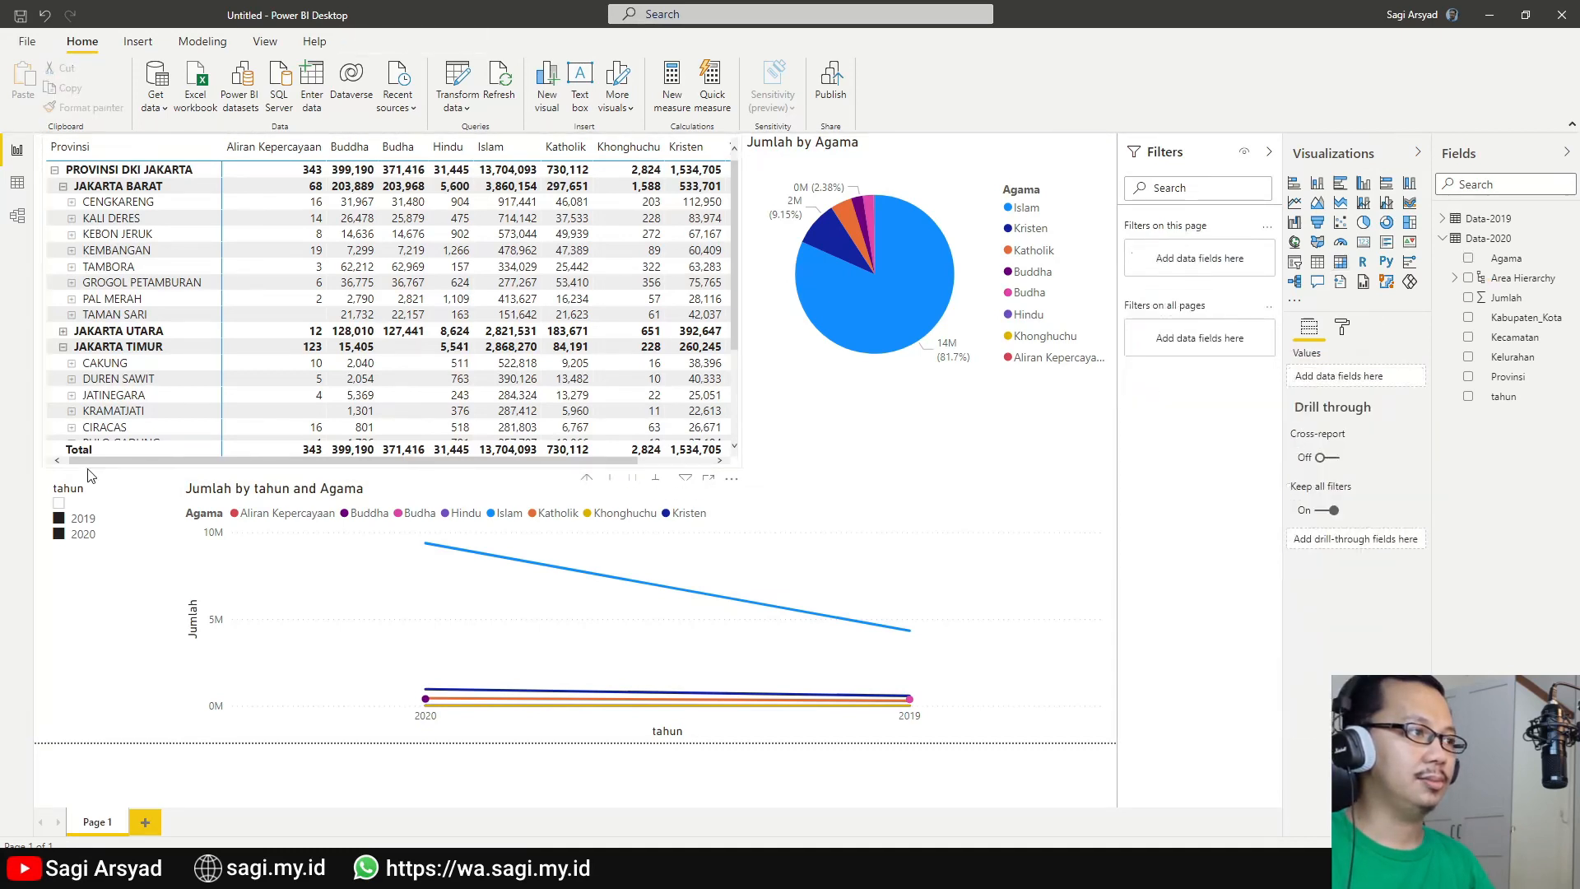
left_click(113, 467)
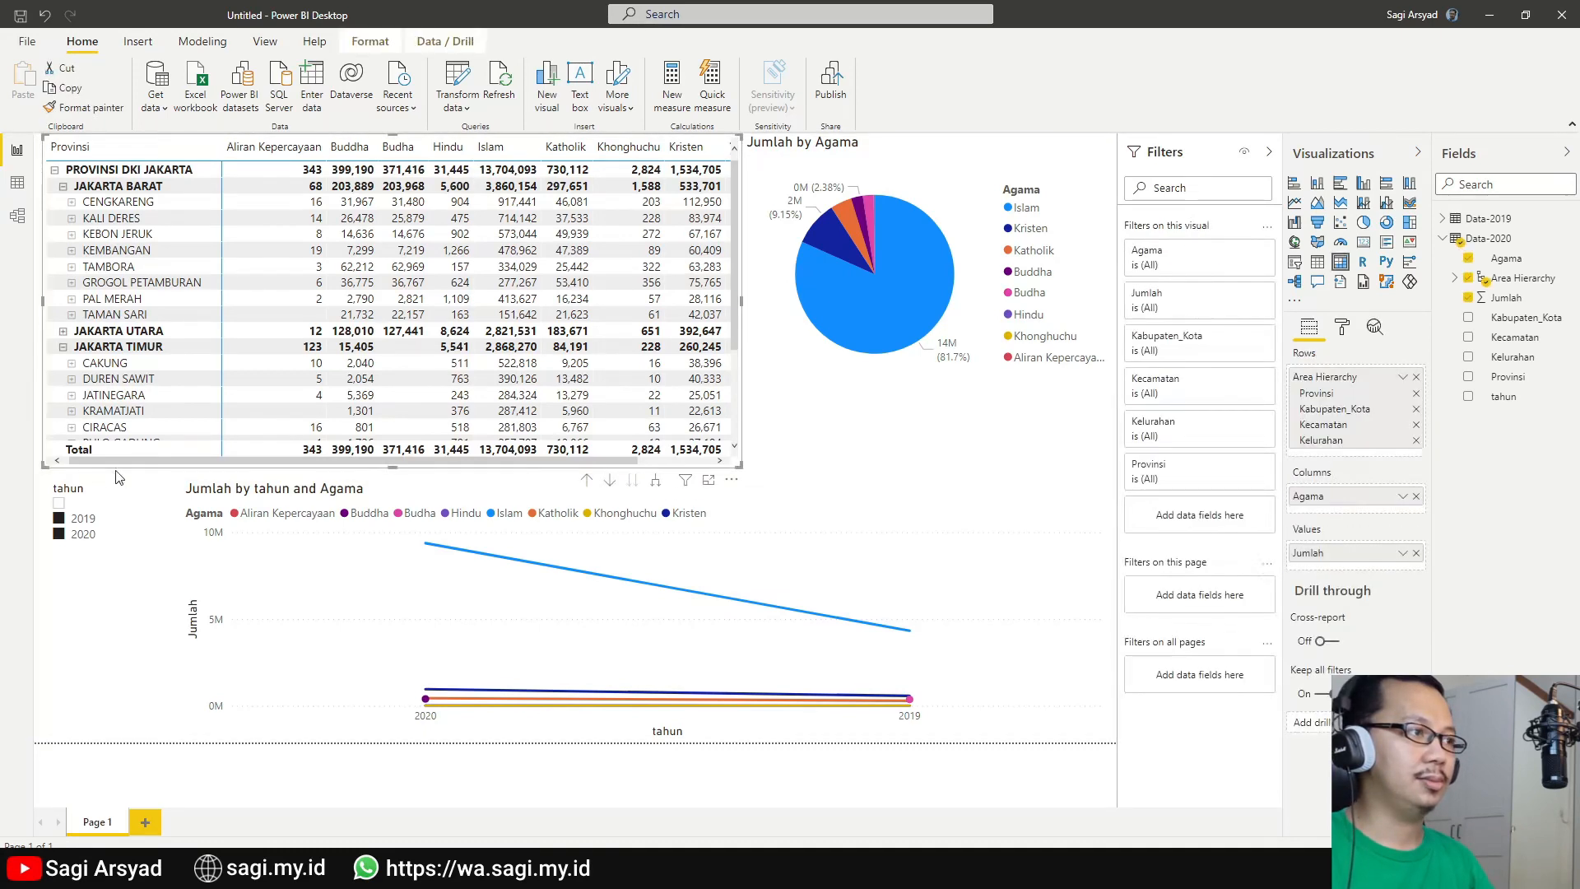
right_click(107, 815)
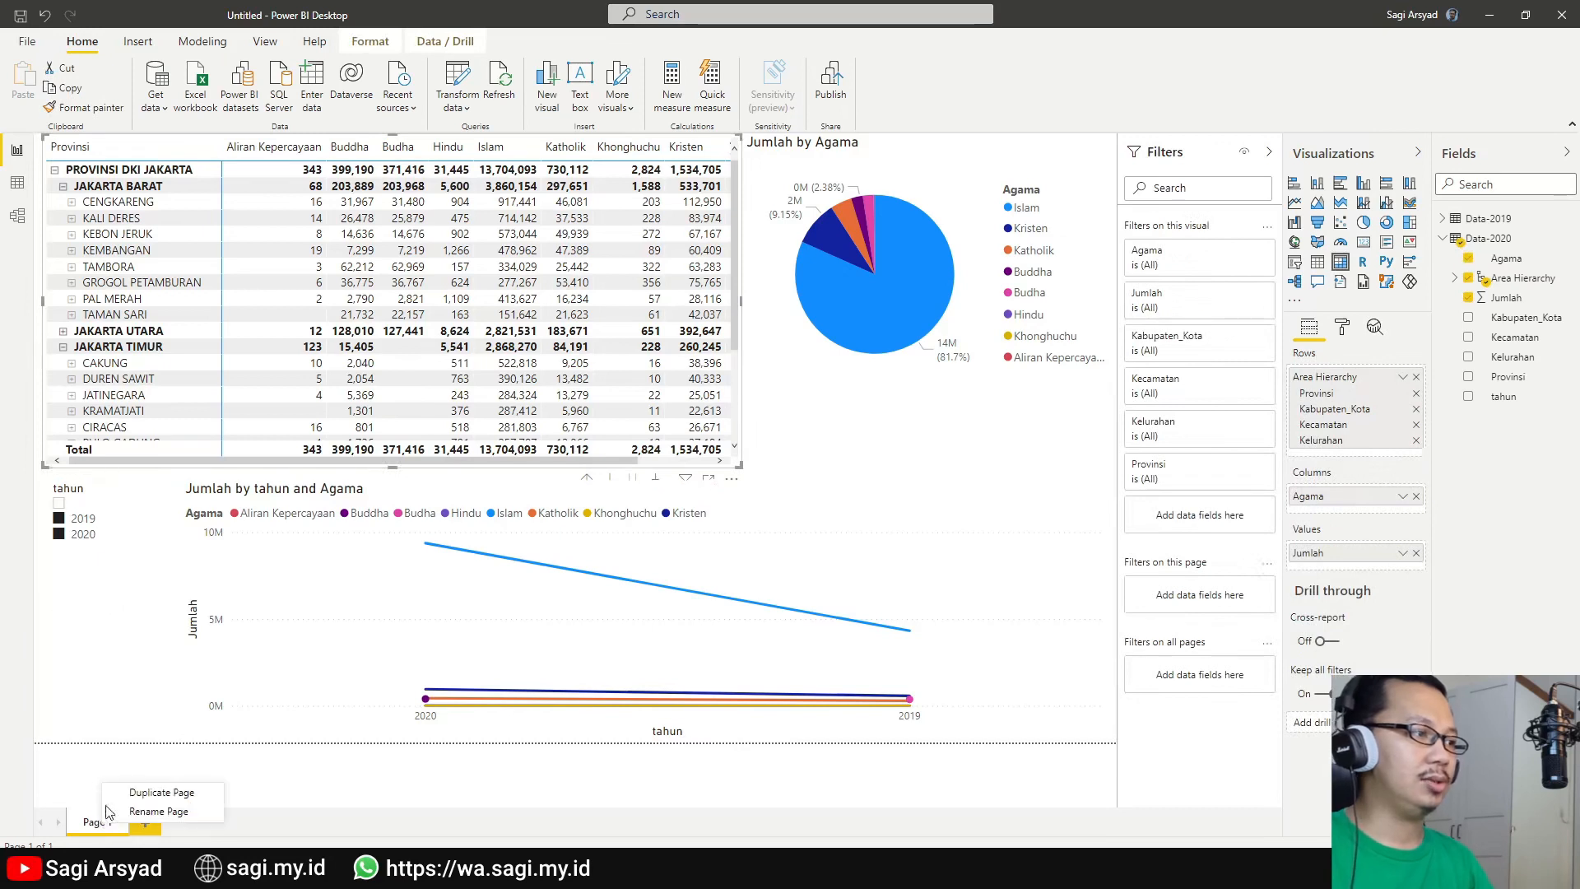
left_click(164, 793)
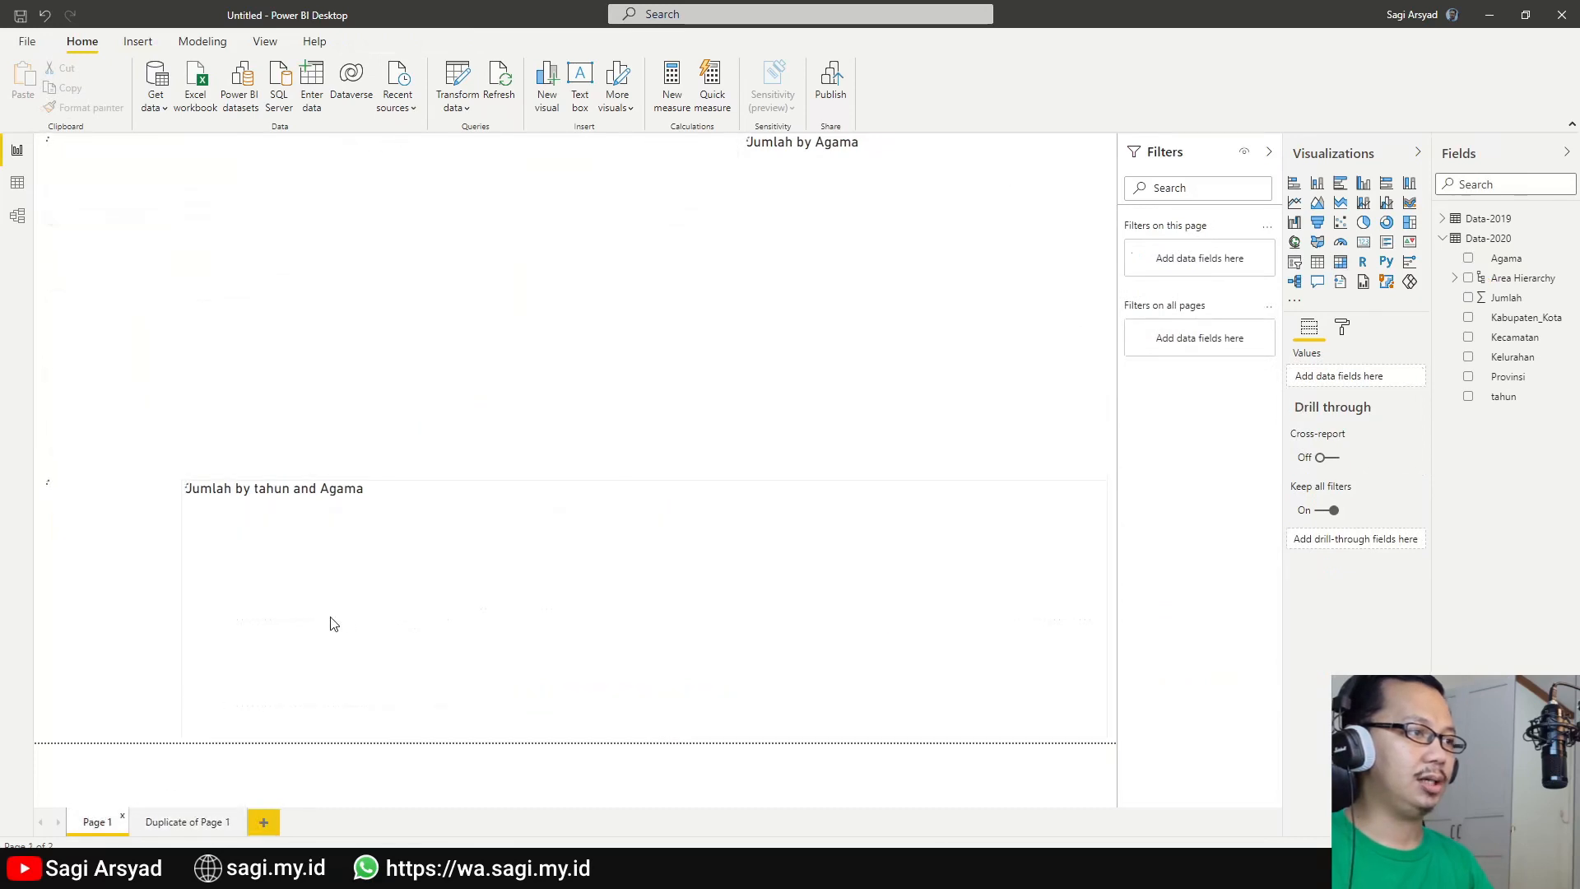
left_click(294, 616)
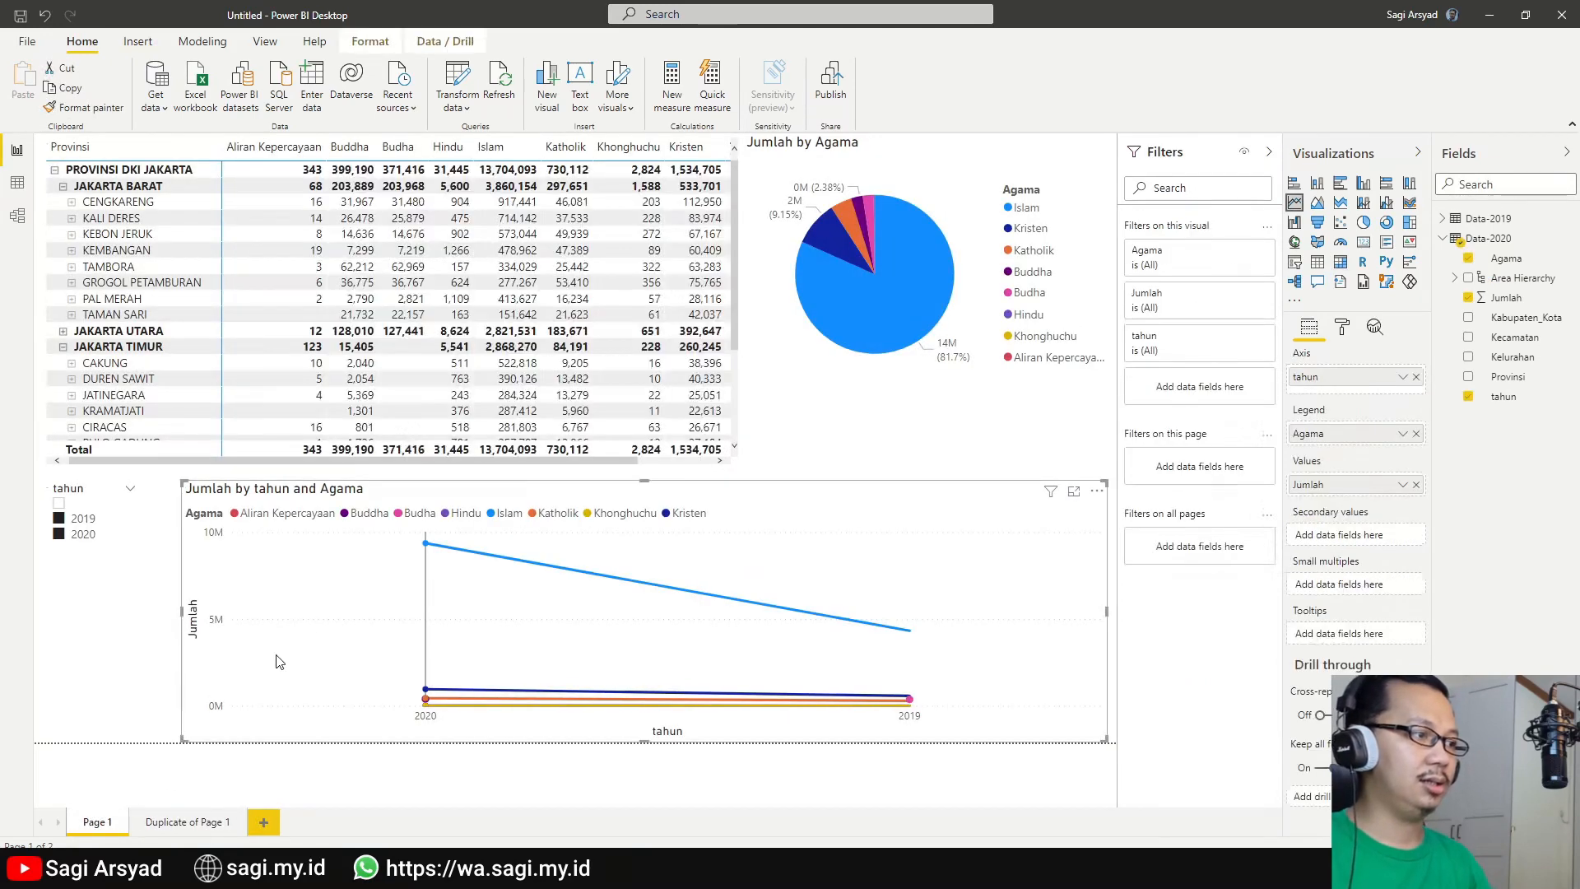
On the duplicate page, delete the matrix, pie chart and tahun slicer, keeping only the line chart.
left_click(174, 822)
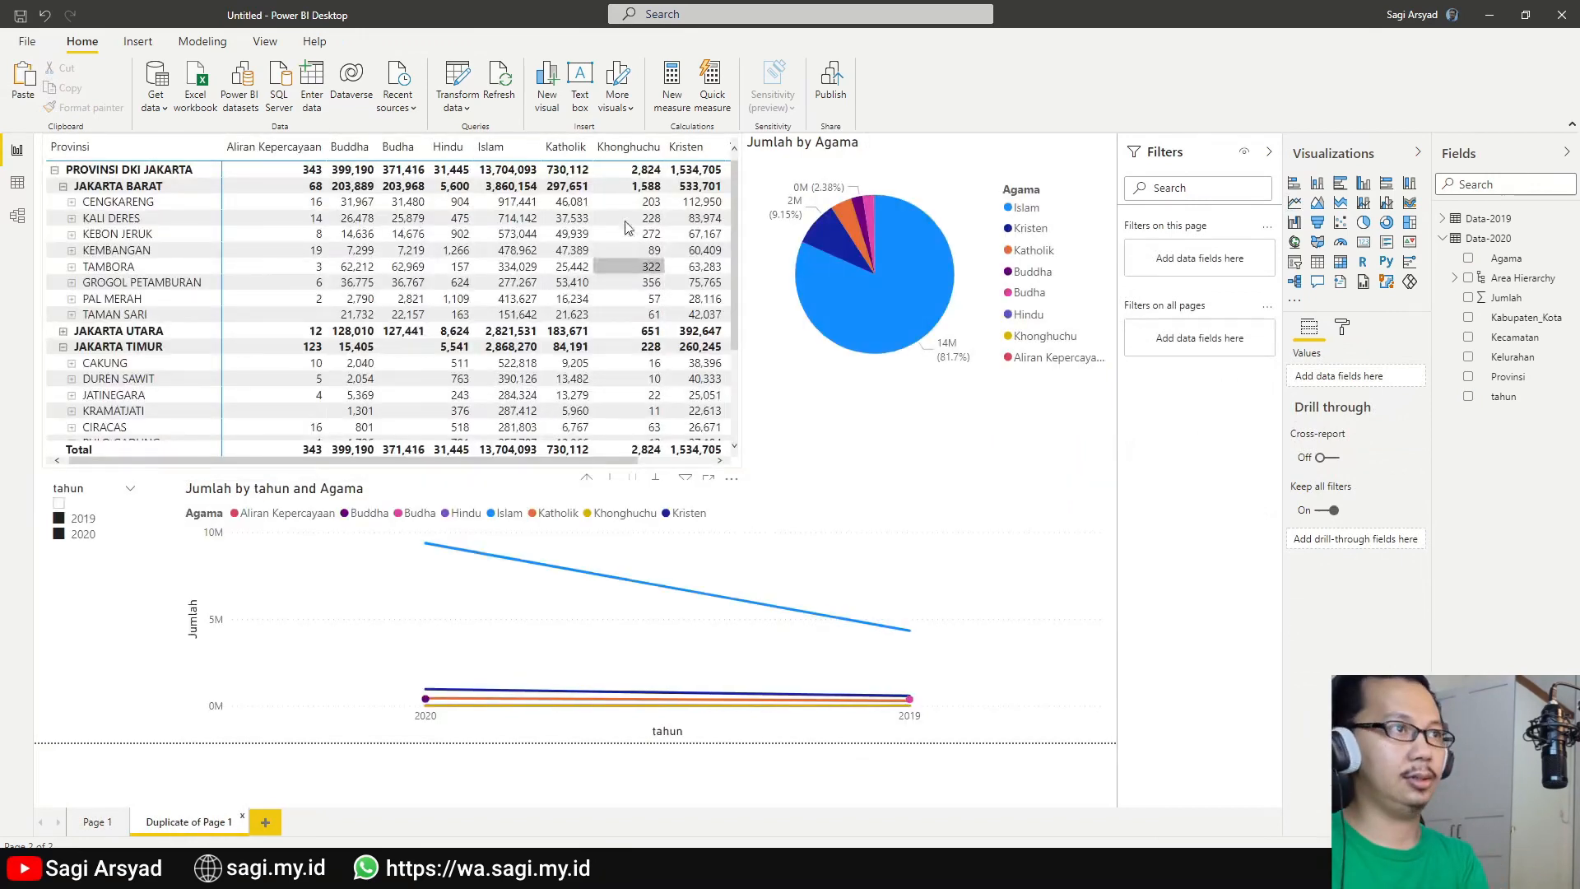
left_click(78, 147)
key("Delete")
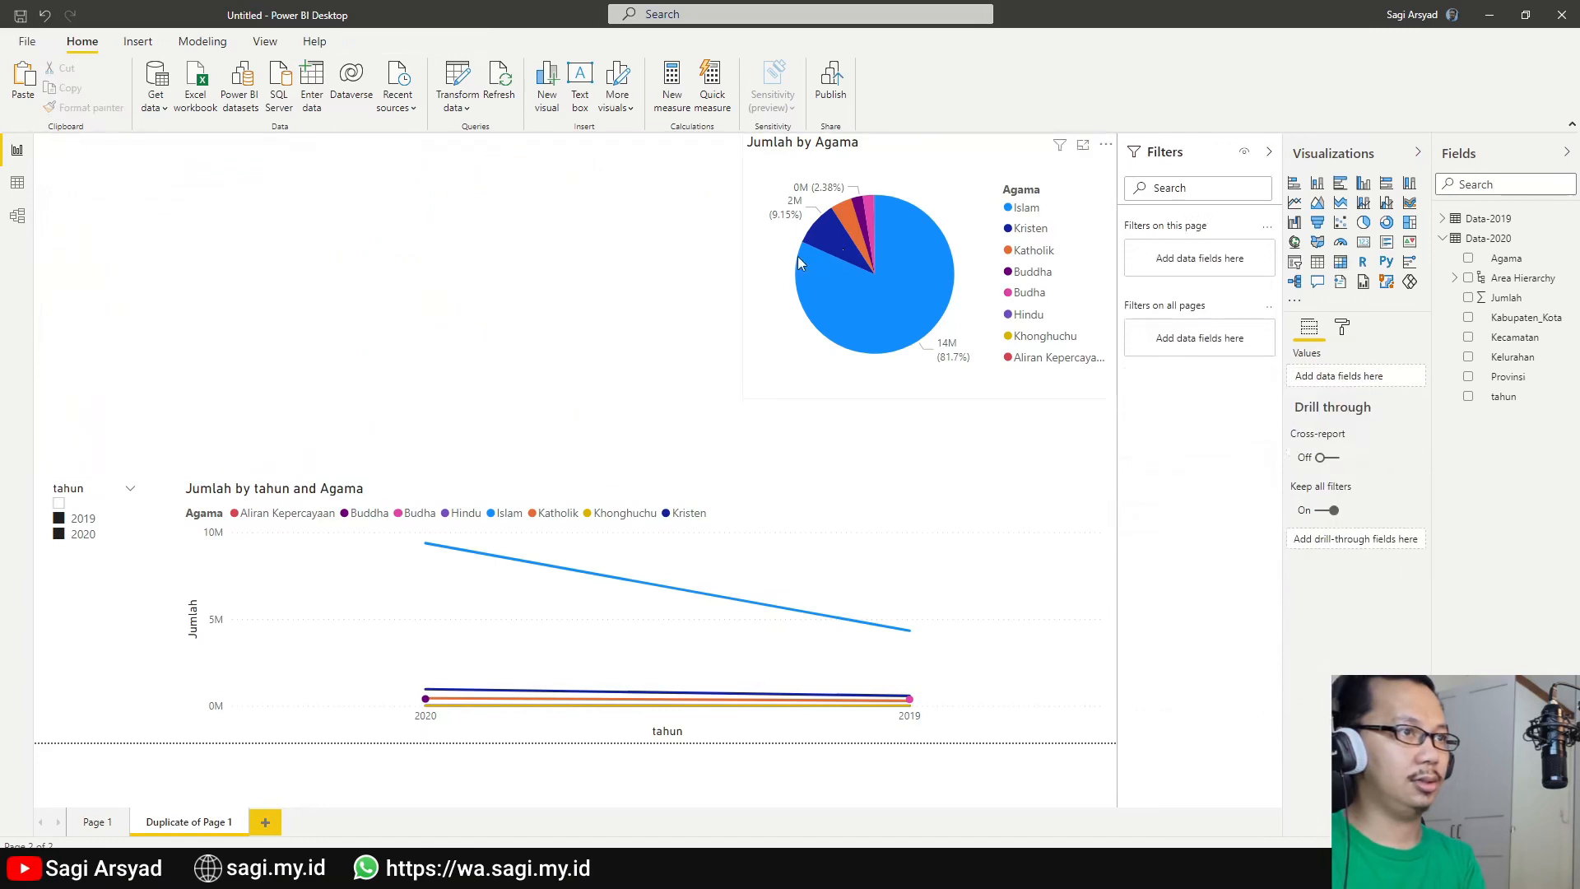
key("Delete")
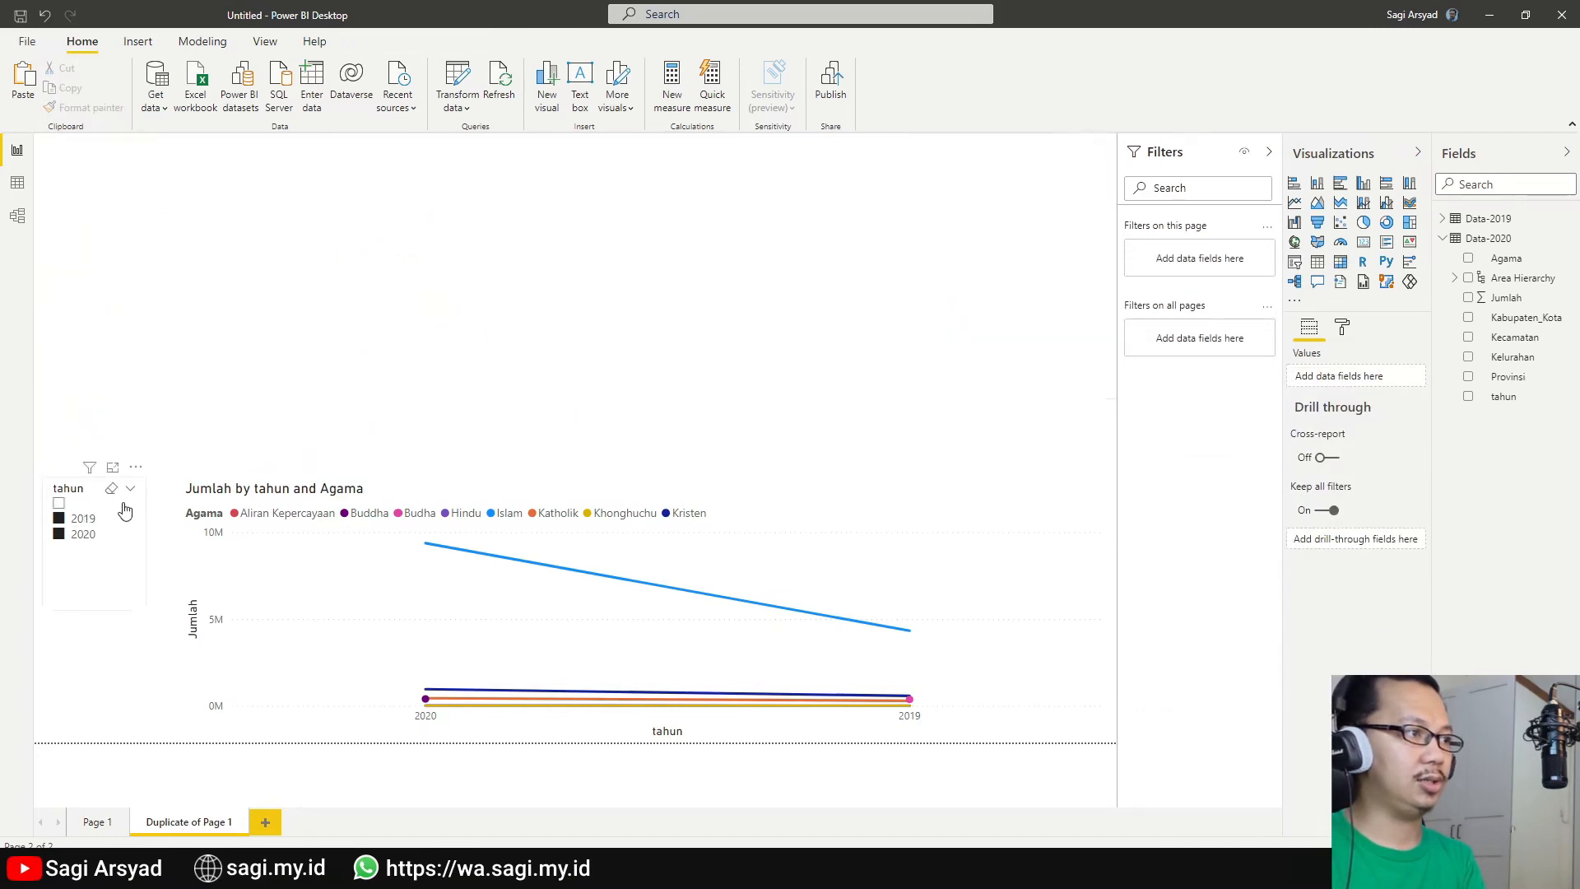
key("Delete")
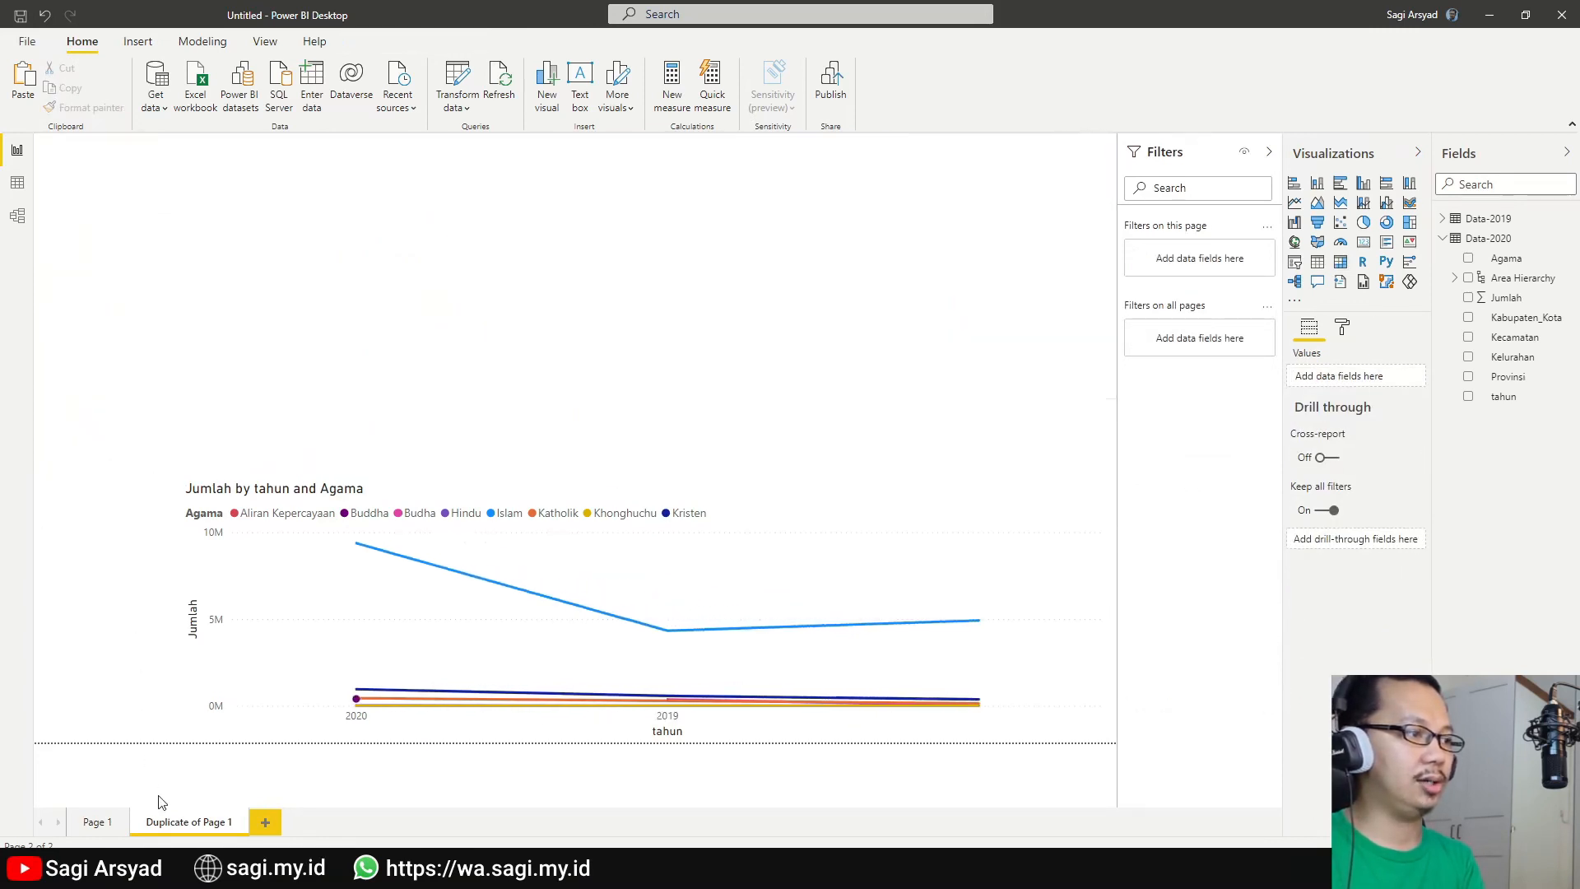
Delete the line chart from Page 1.
left_click(92, 829)
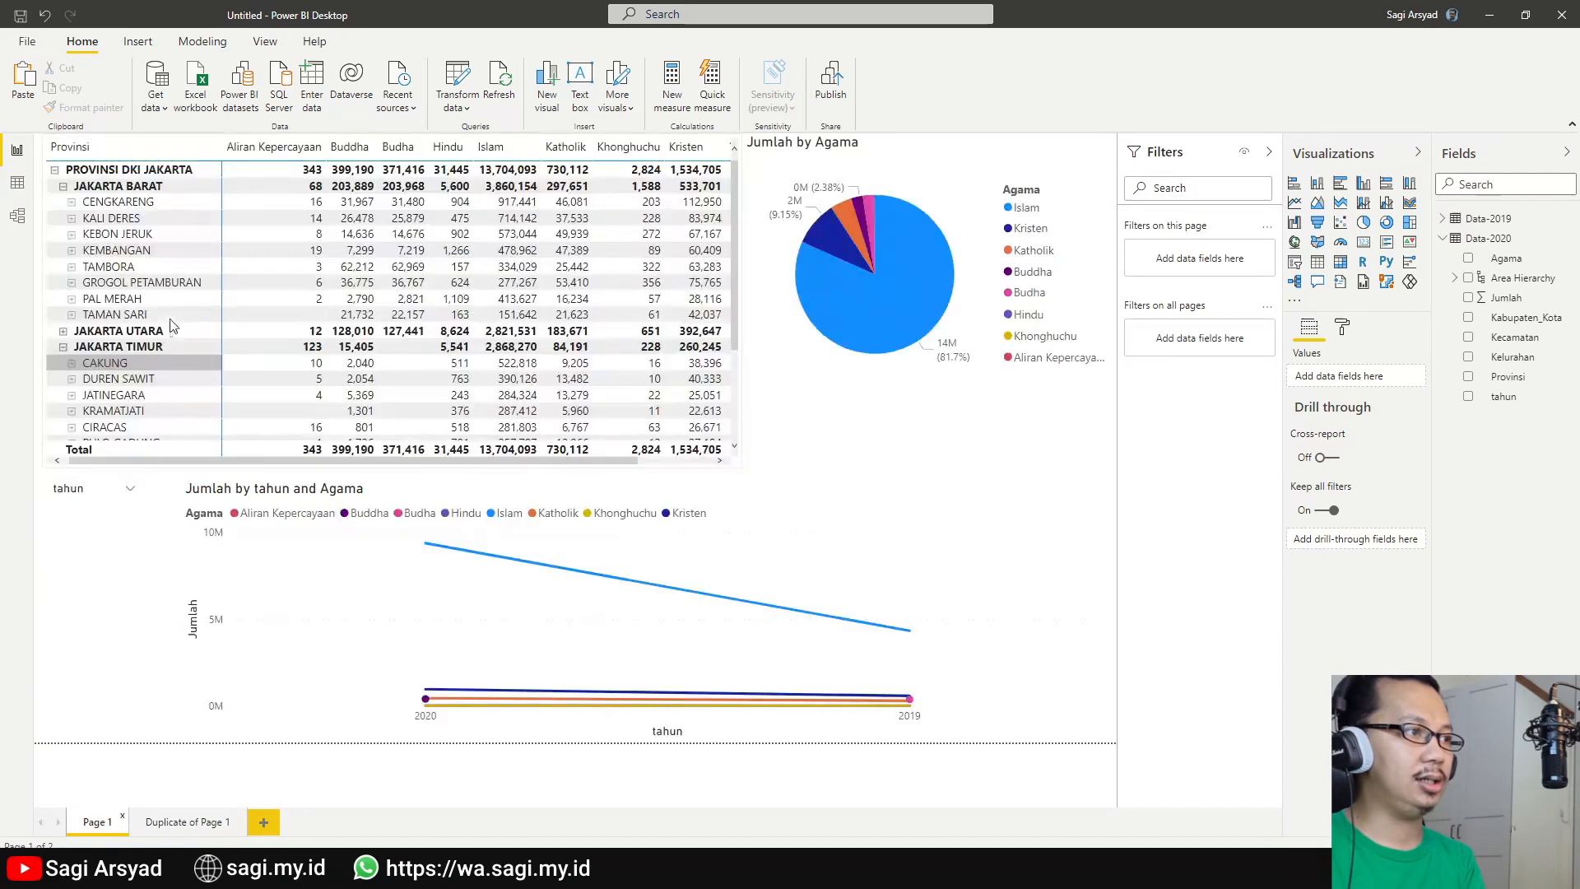
left_click(503, 535)
key("Delete")
Deselect 2019 and 2020 in the tahun slicer on Page 1 and enlarge the slicer.
left_click(61, 534, "ctrl")
left_click(60, 519, "ctrl")
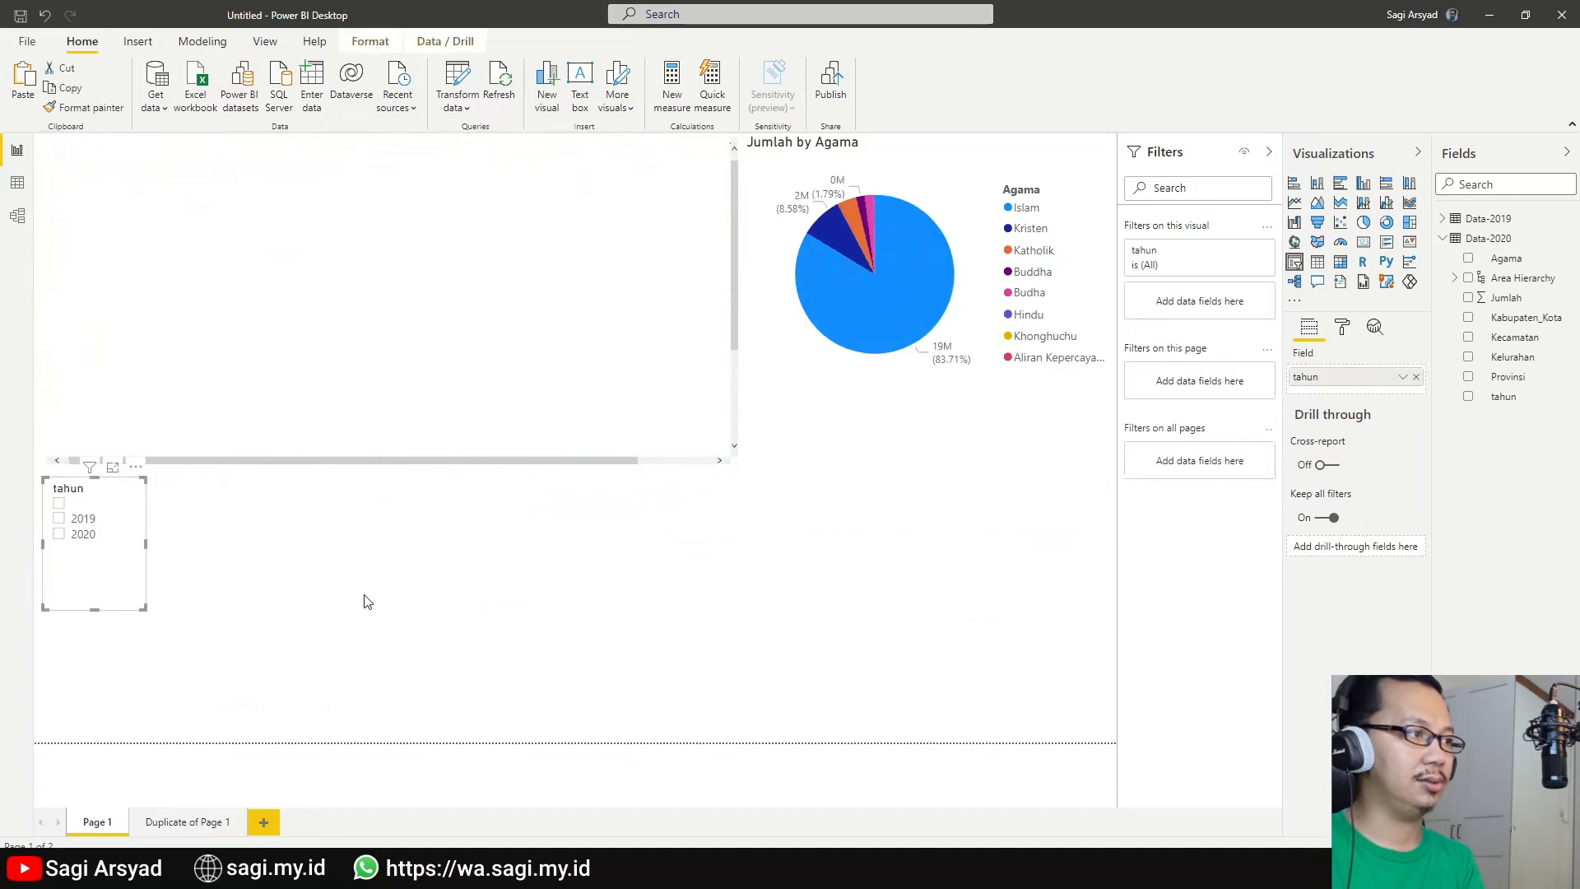
left_click_drag(145, 609, 253, 679)
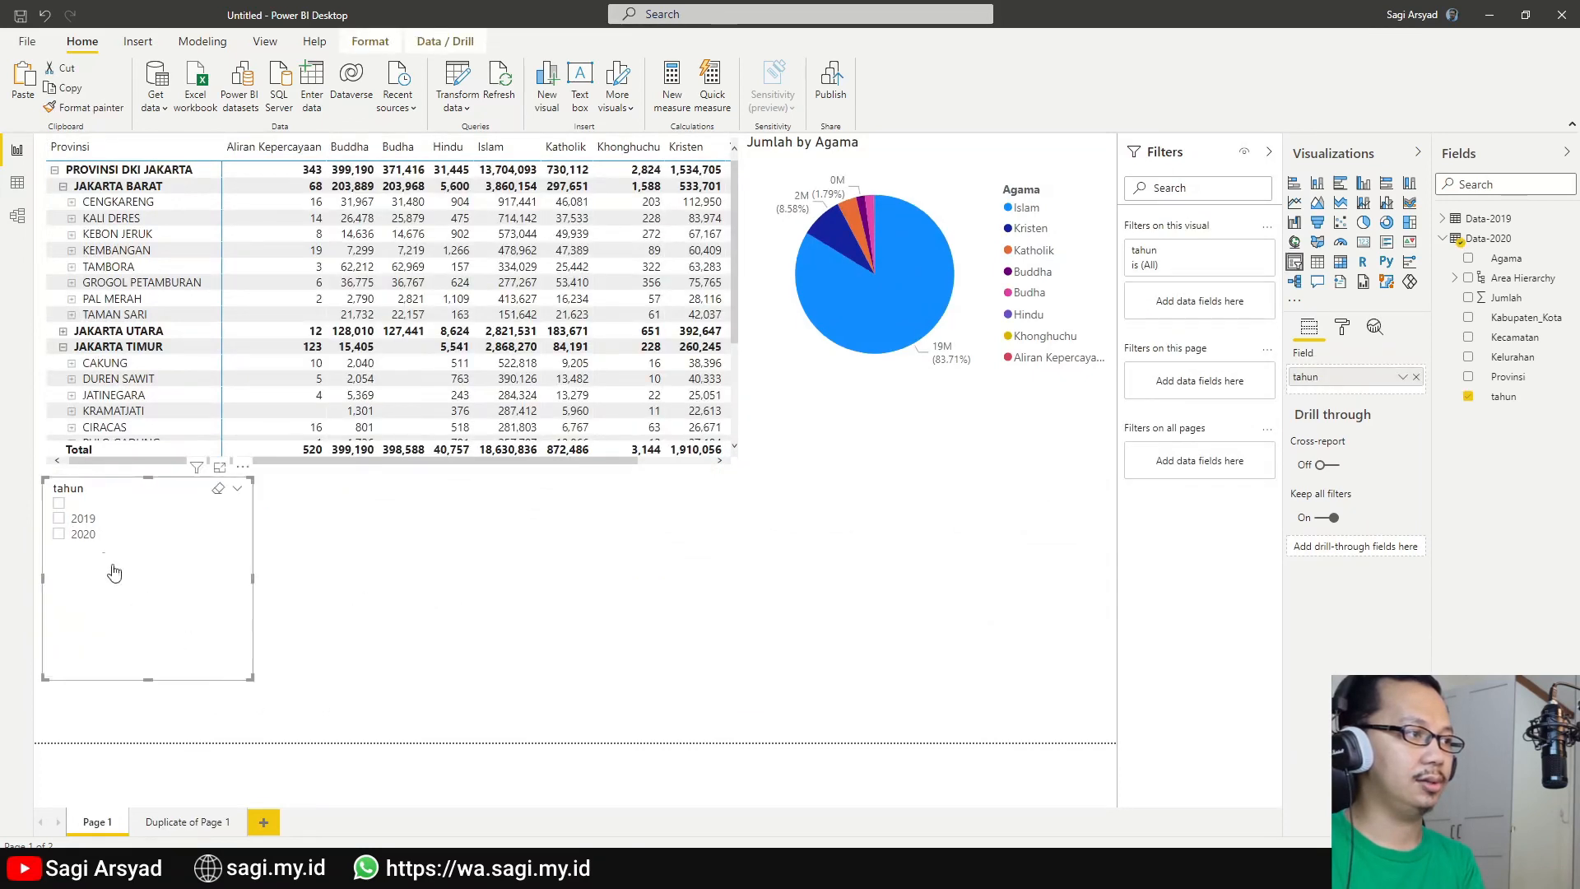
Filter Page 1 to the blank entry in the tahun slicer and expand the matrix's blank province row.
left_click(59, 511)
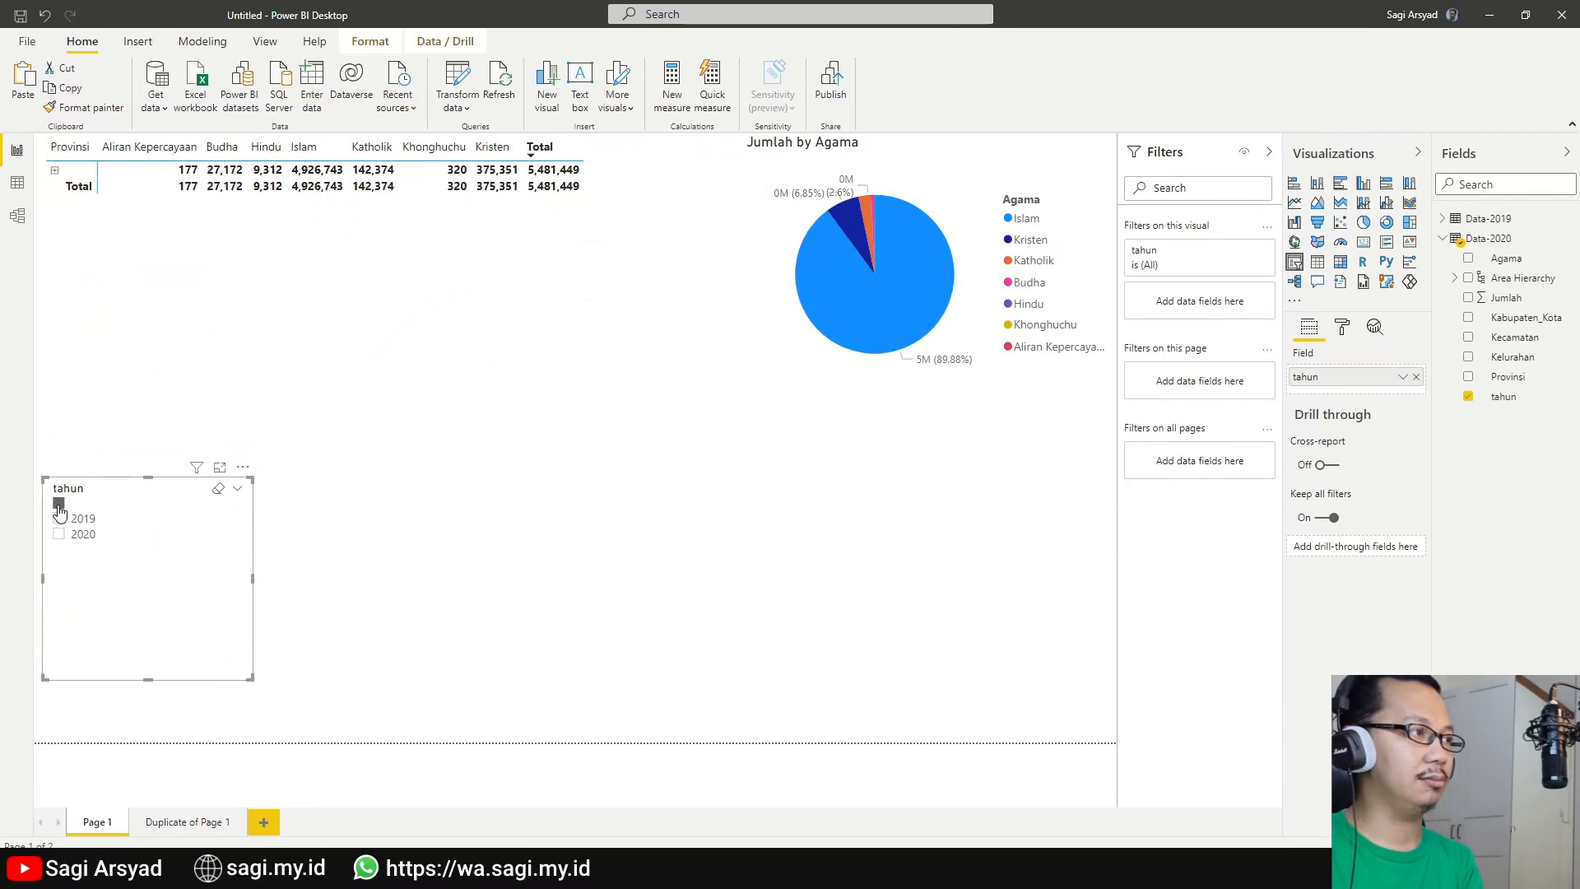
left_click(59, 510)
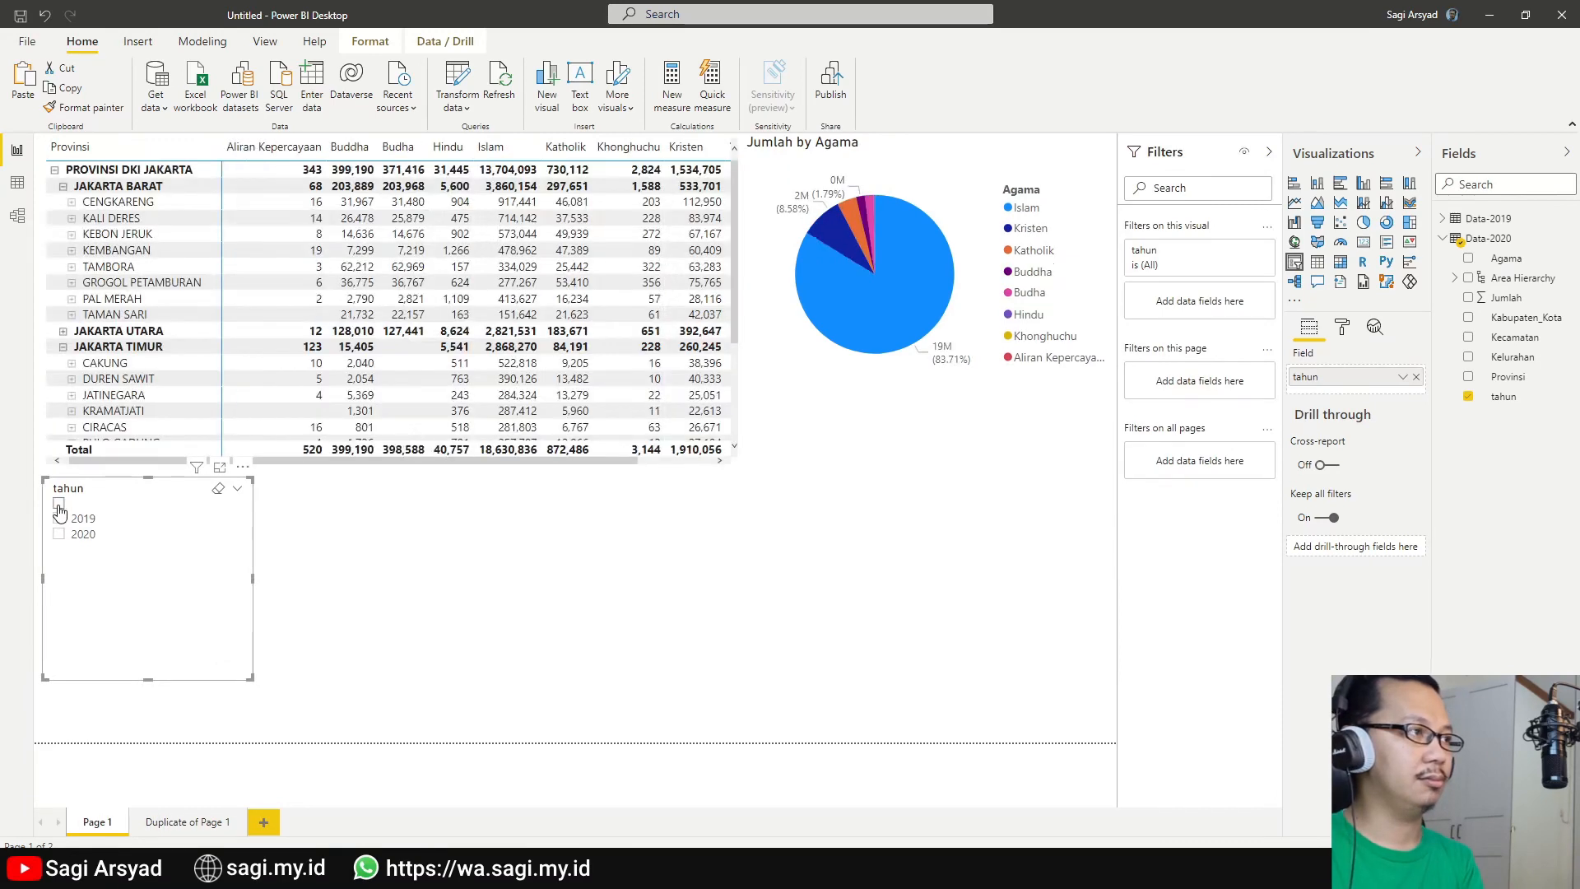
left_click(58, 505)
left_click(55, 172)
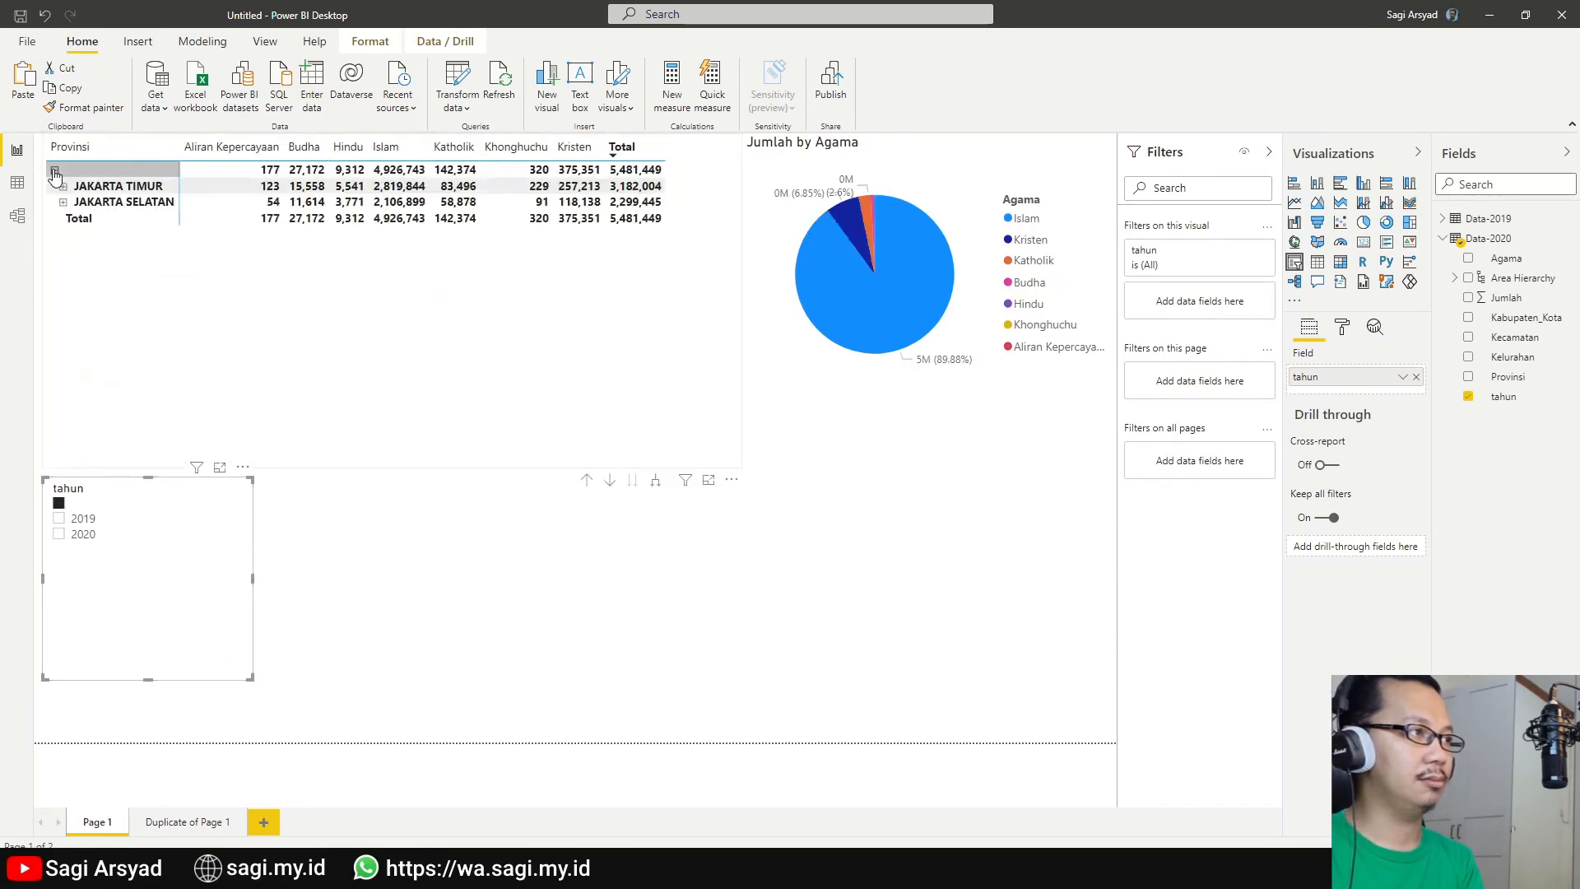
Examine the district rows under JAKARTA TIMUR and JAKARTA SELATAN in the matrix and collapse both groups again.
left_click(63, 188)
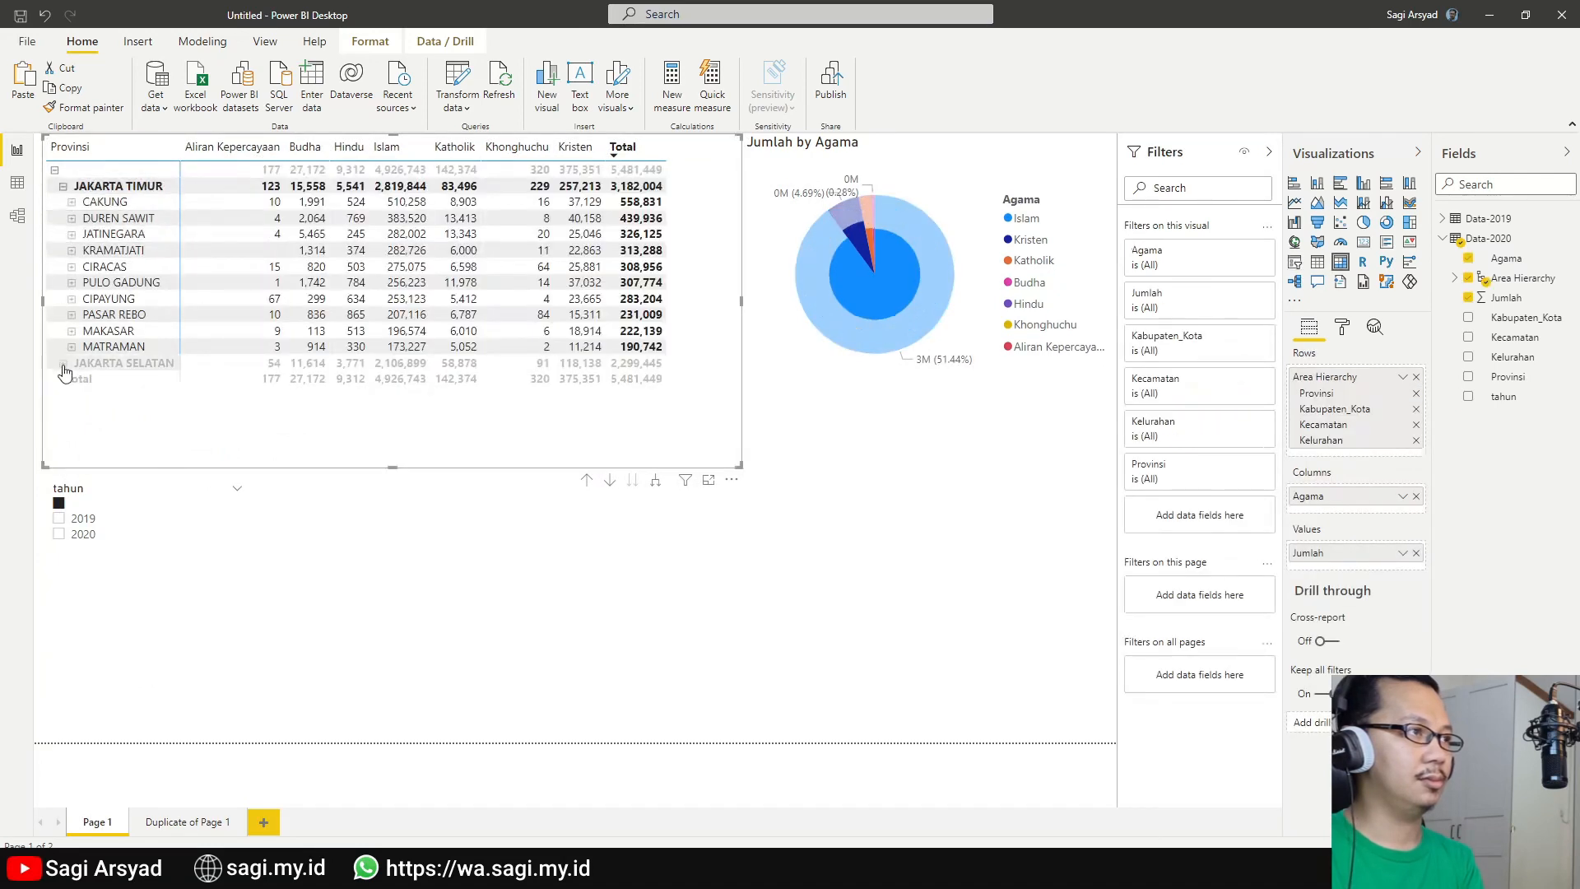
left_click(63, 365)
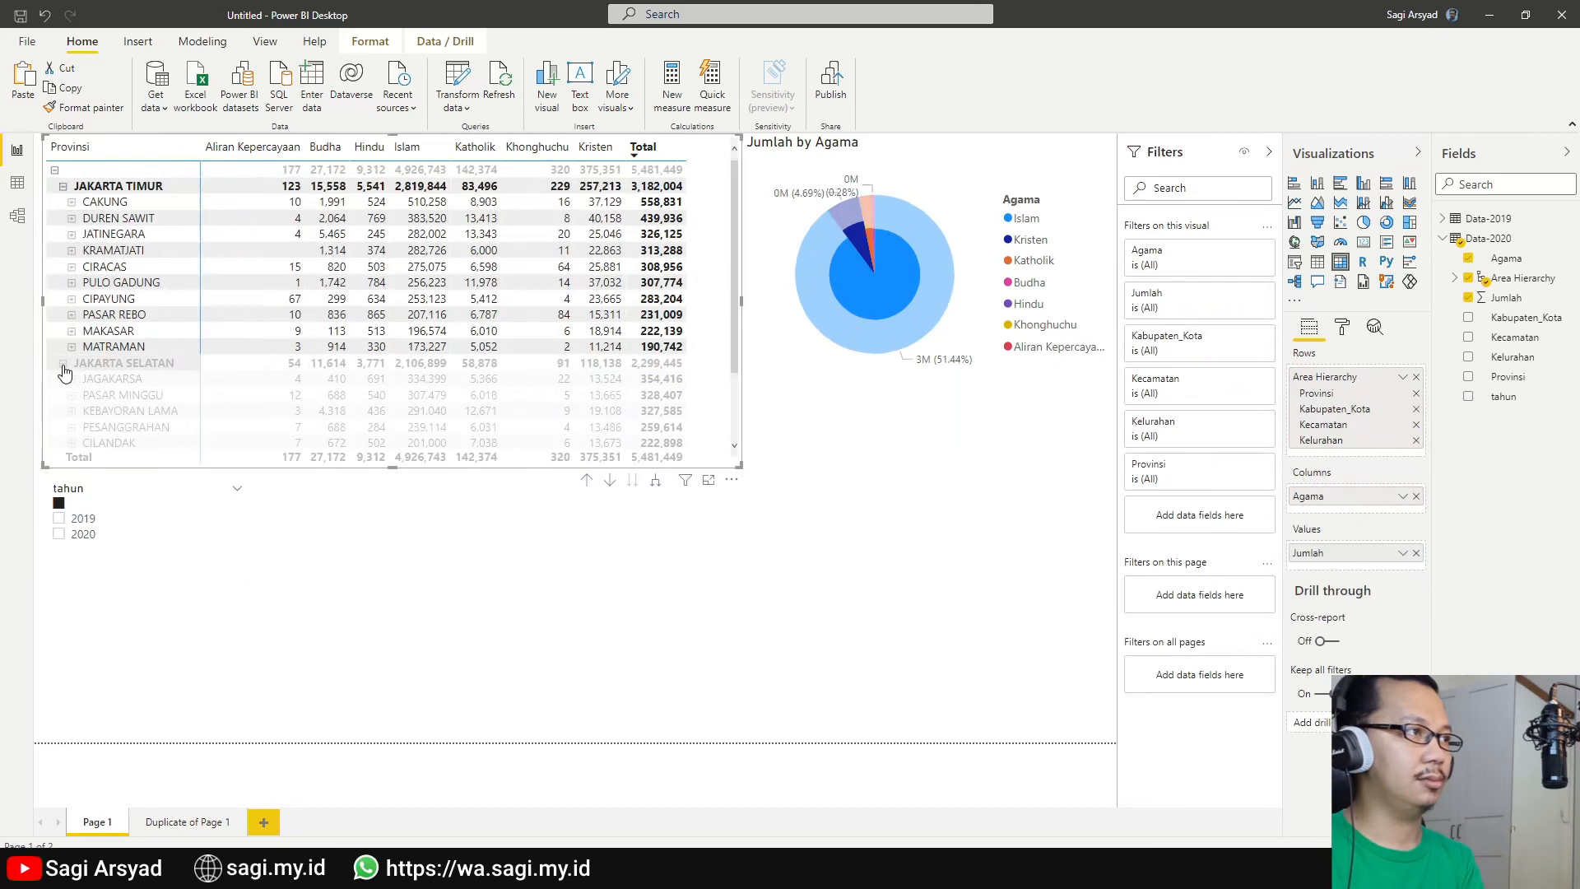
left_click(64, 365)
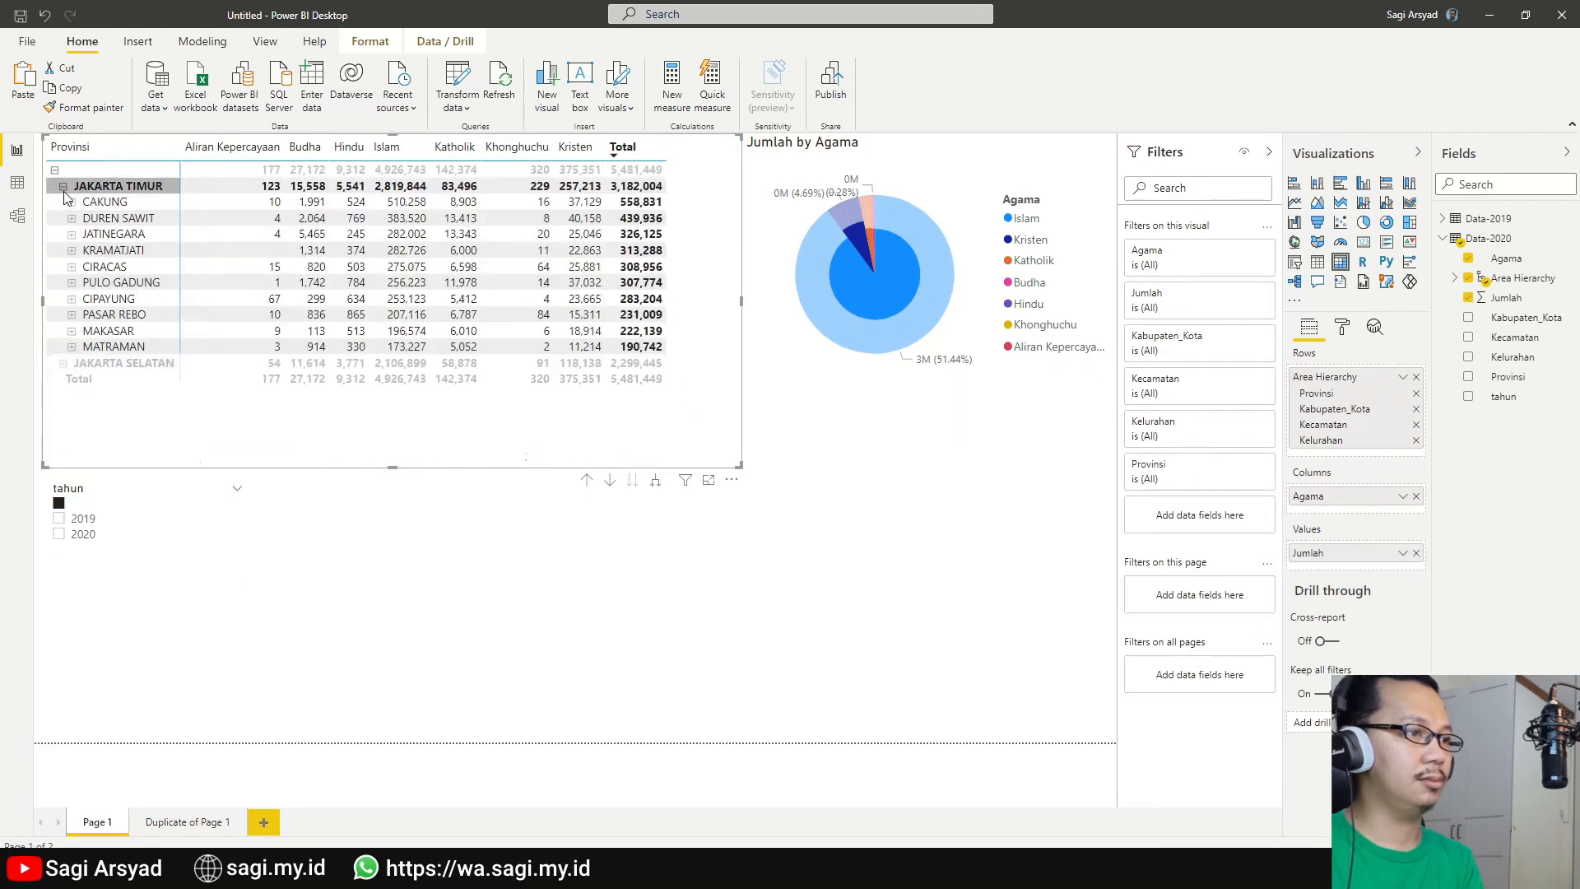
left_click(65, 193)
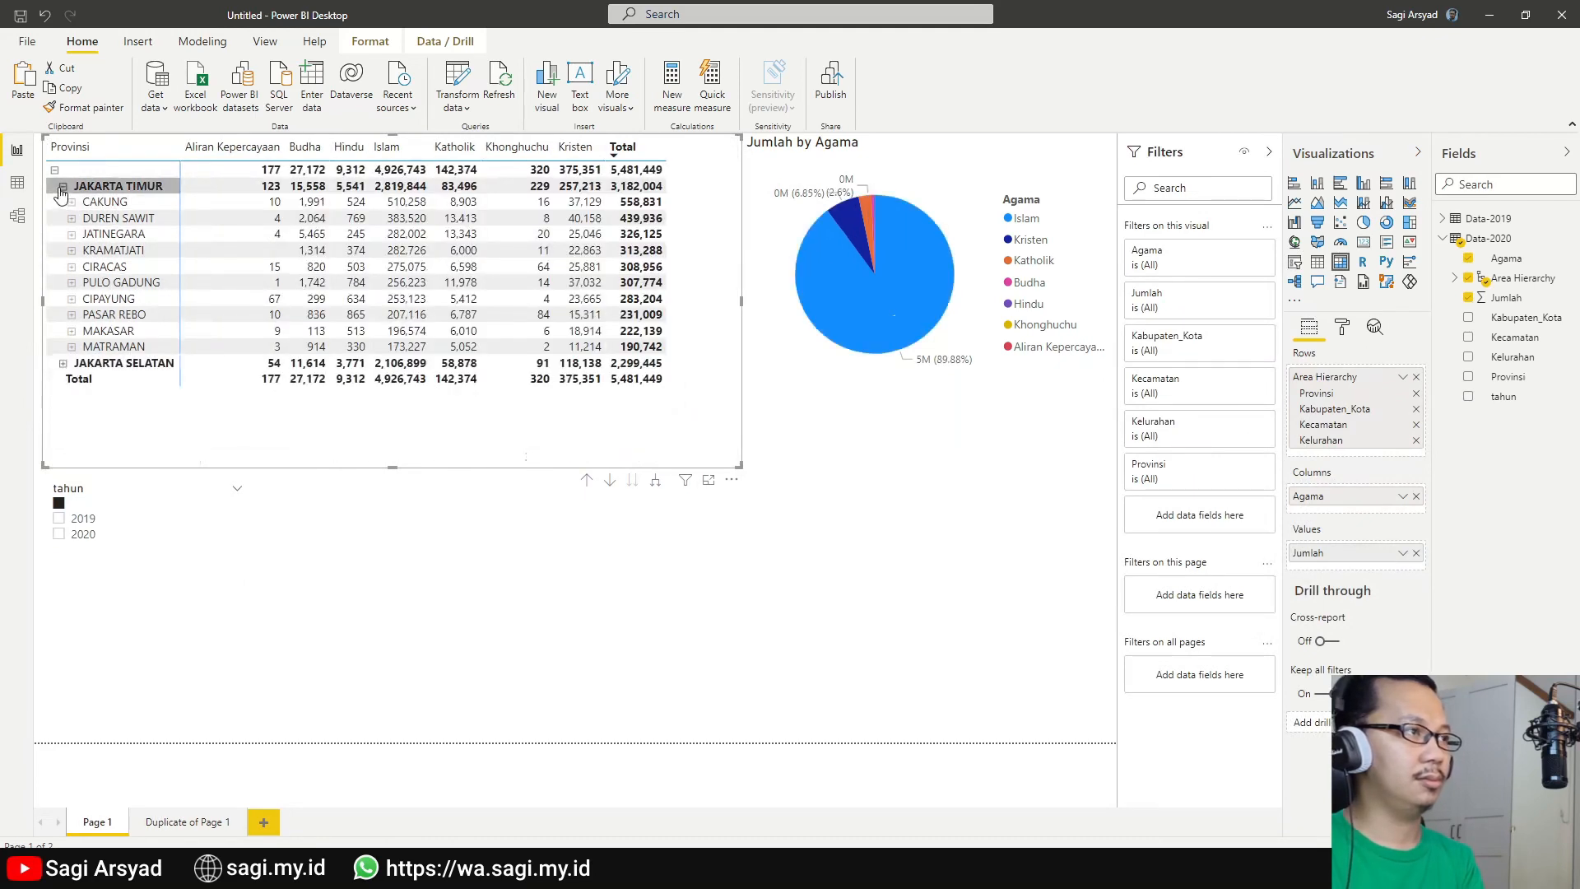
left_click(62, 188)
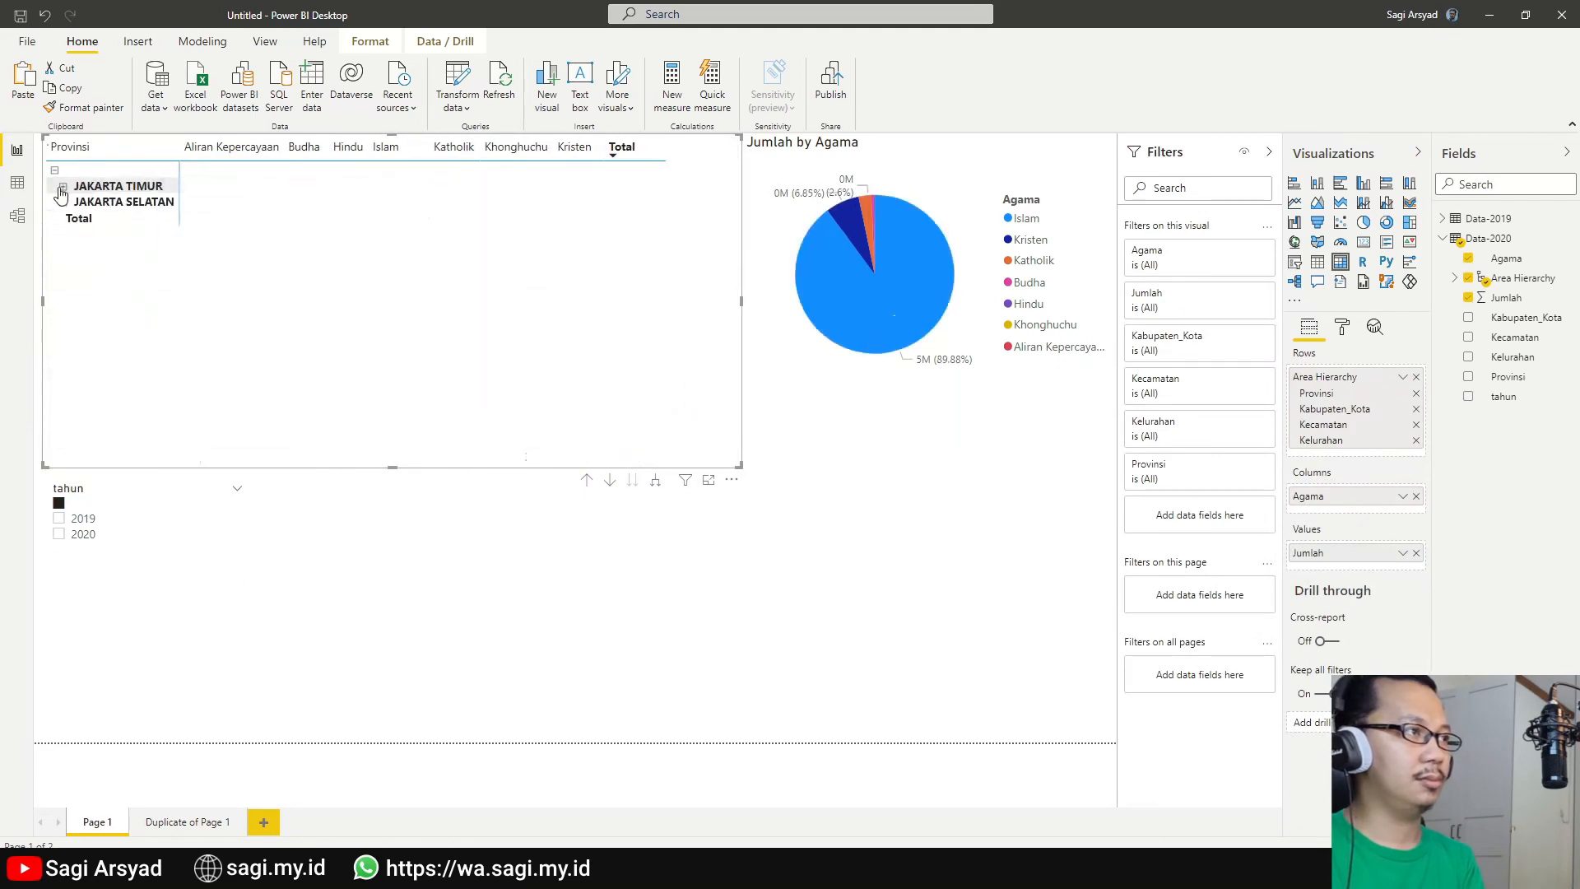
left_click(58, 506)
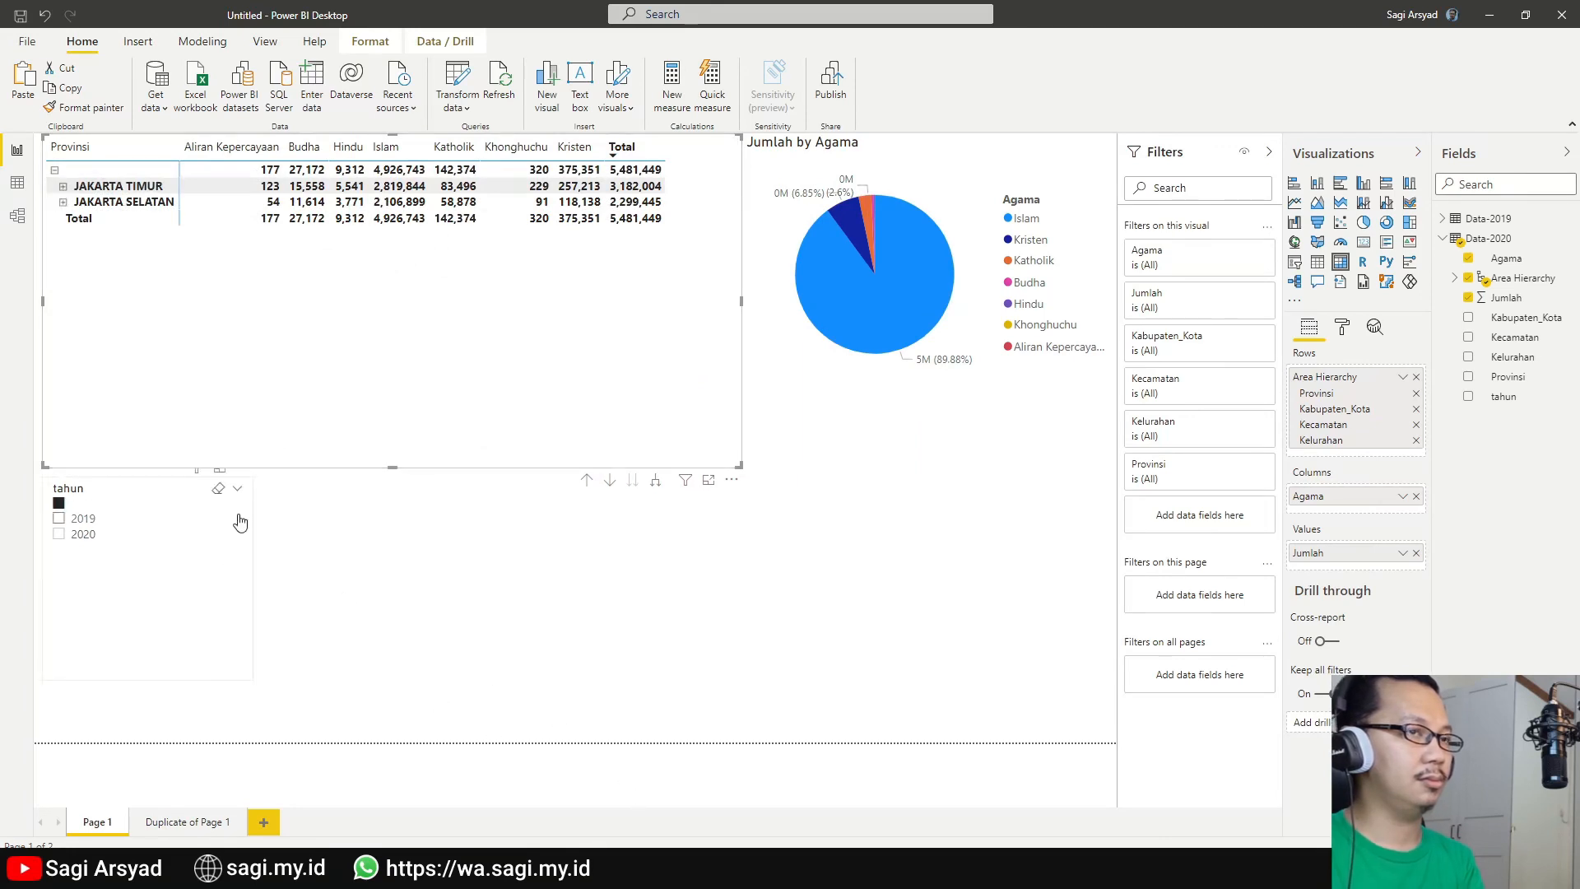
Inspect the Data-2020 table's rows with a blank tahun by filtering that column, and clear the filter after the check.
left_click(17, 181)
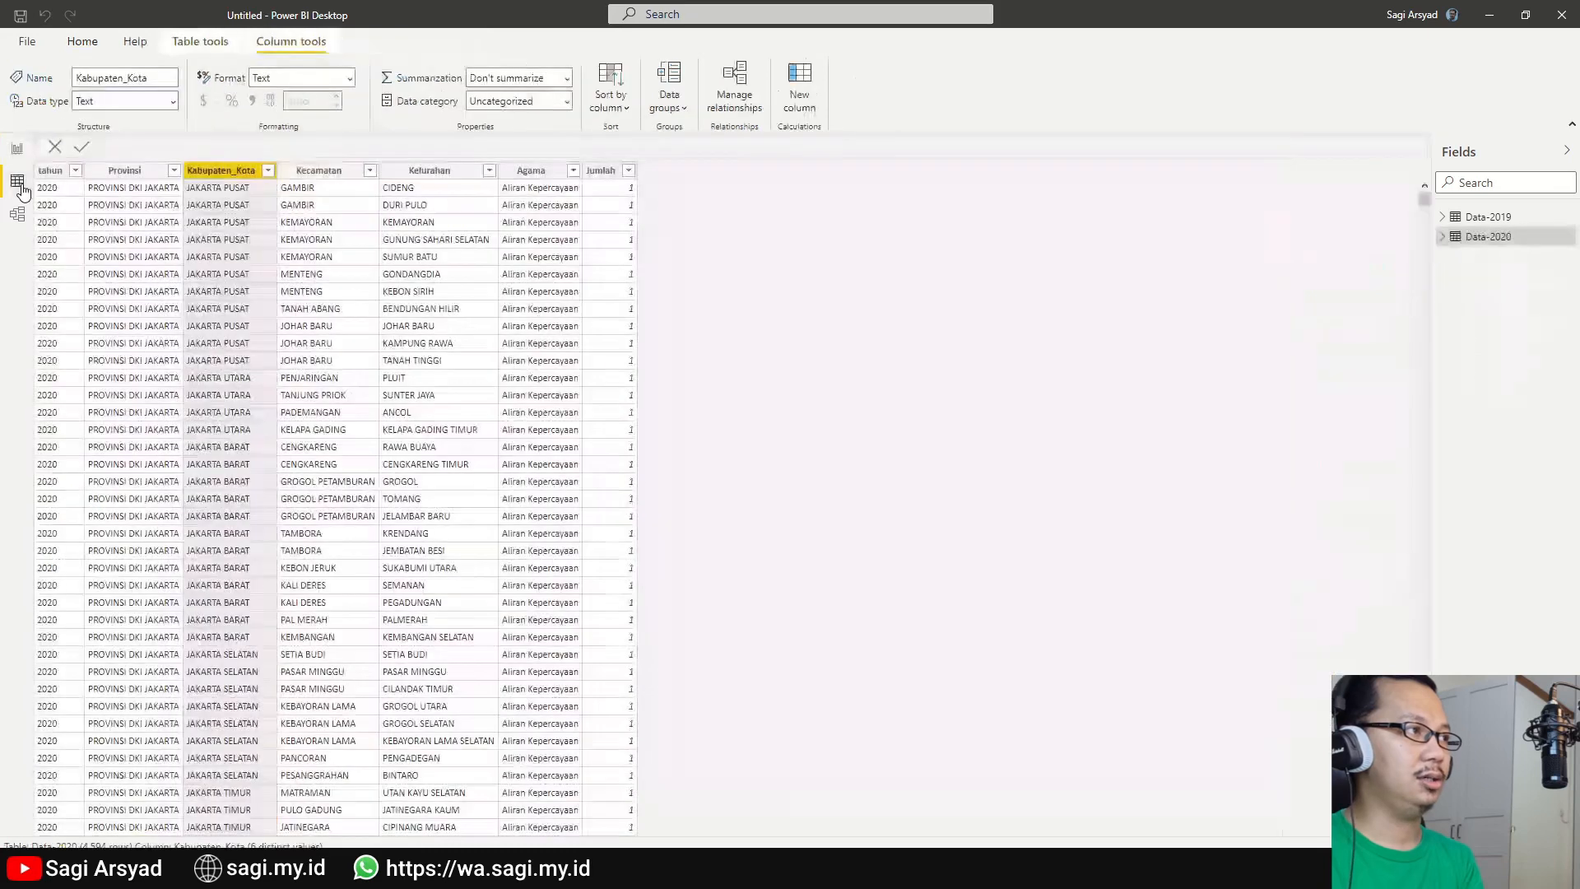
left_click(75, 171)
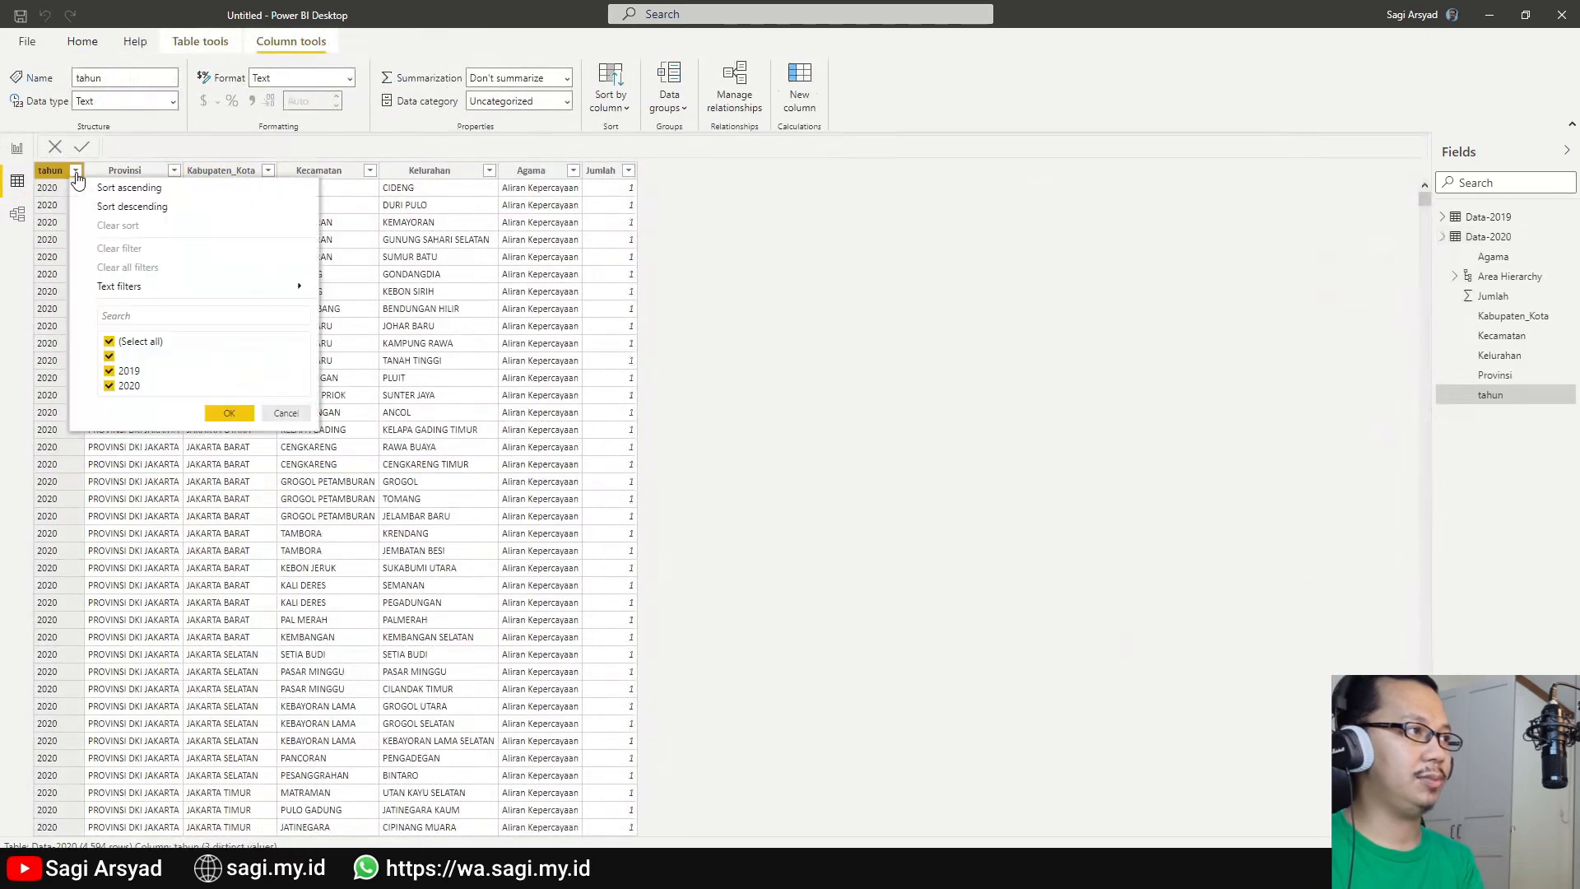
left_click(113, 375)
left_click(109, 386)
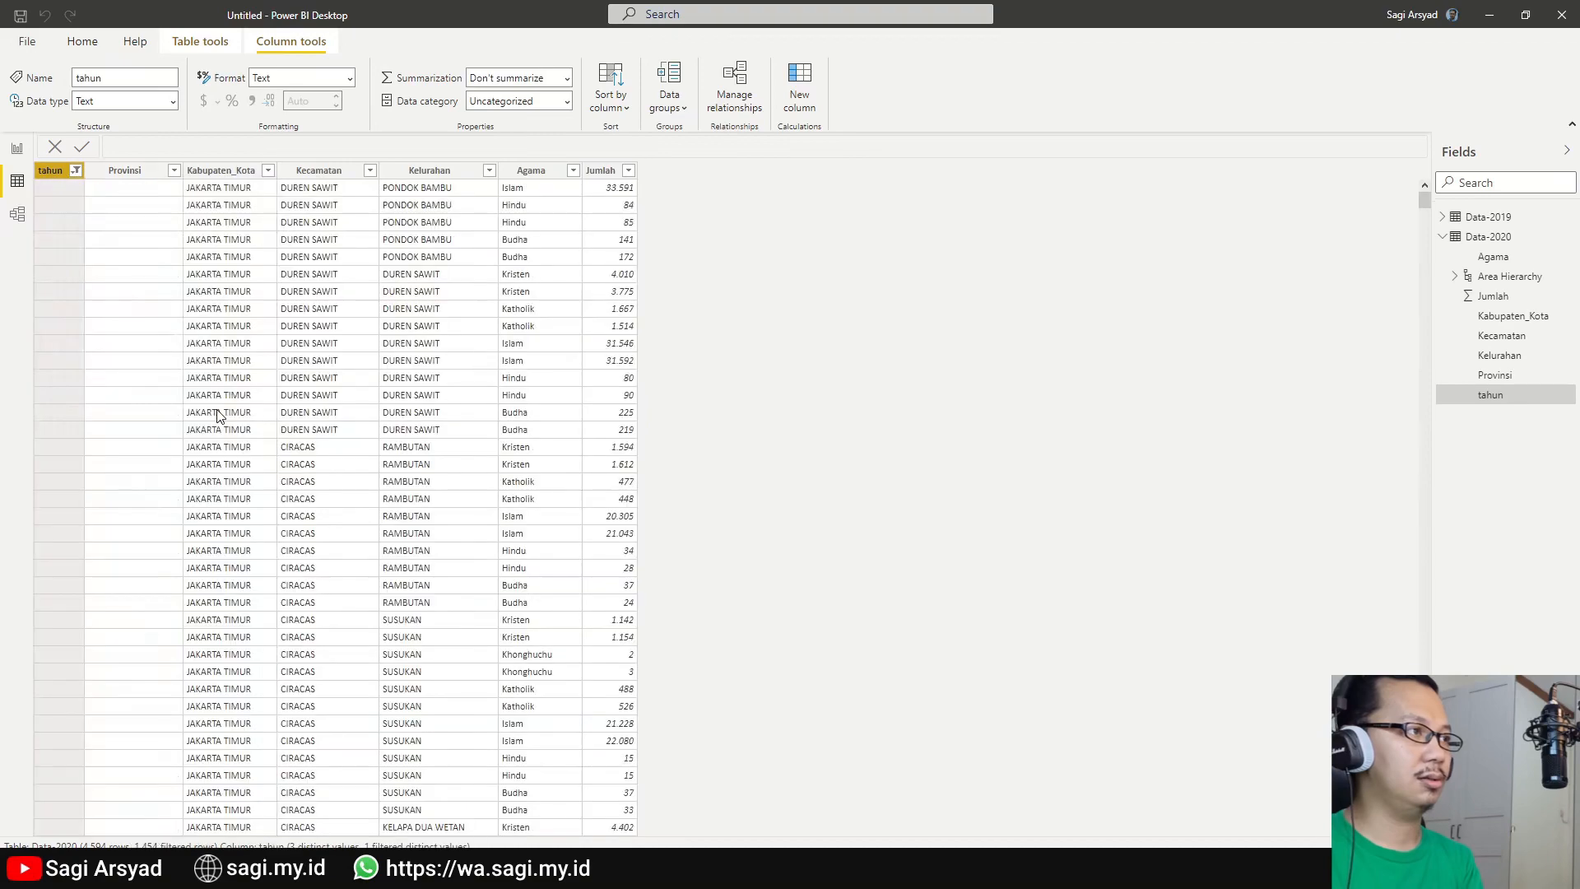
scroll(97, 591, "down", 20)
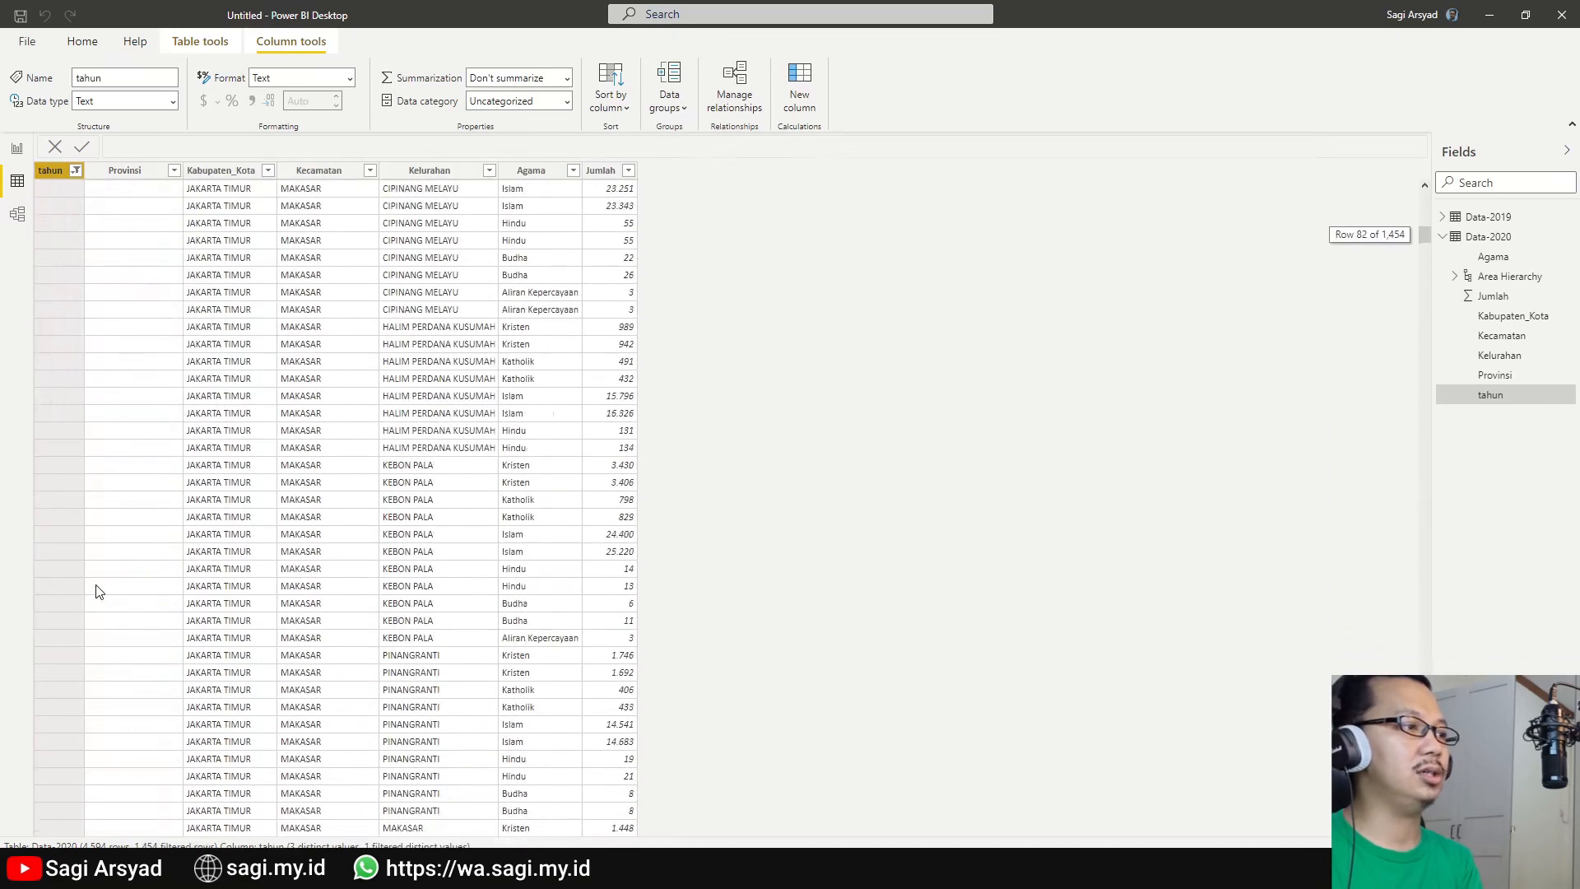
scroll(97, 591, "down", 20)
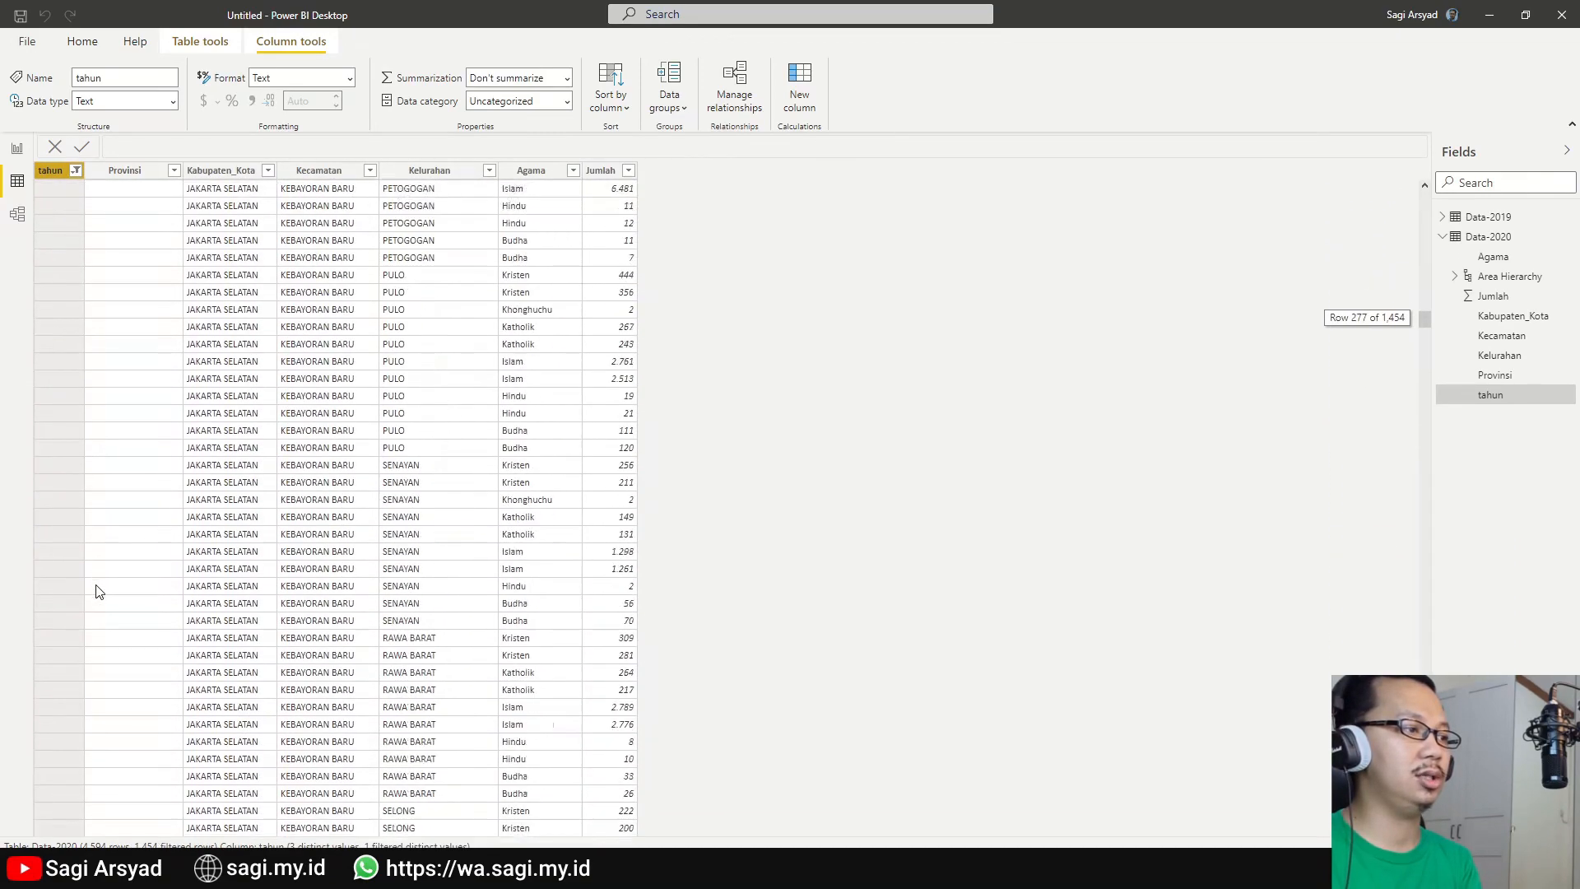
scroll(97, 590, "down", 20)
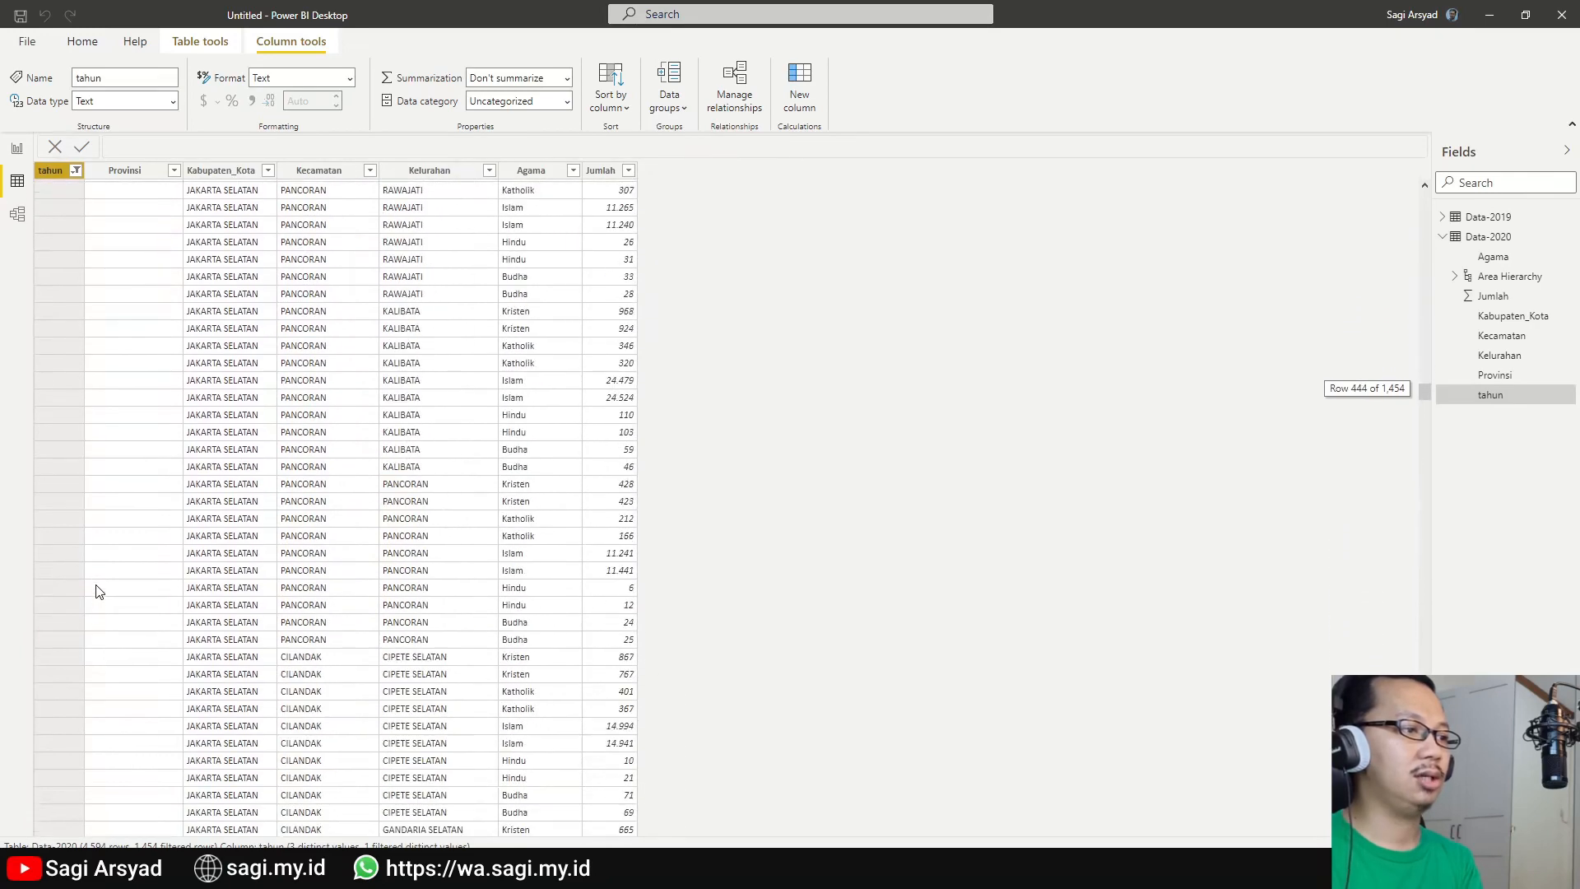
left_click(76, 171)
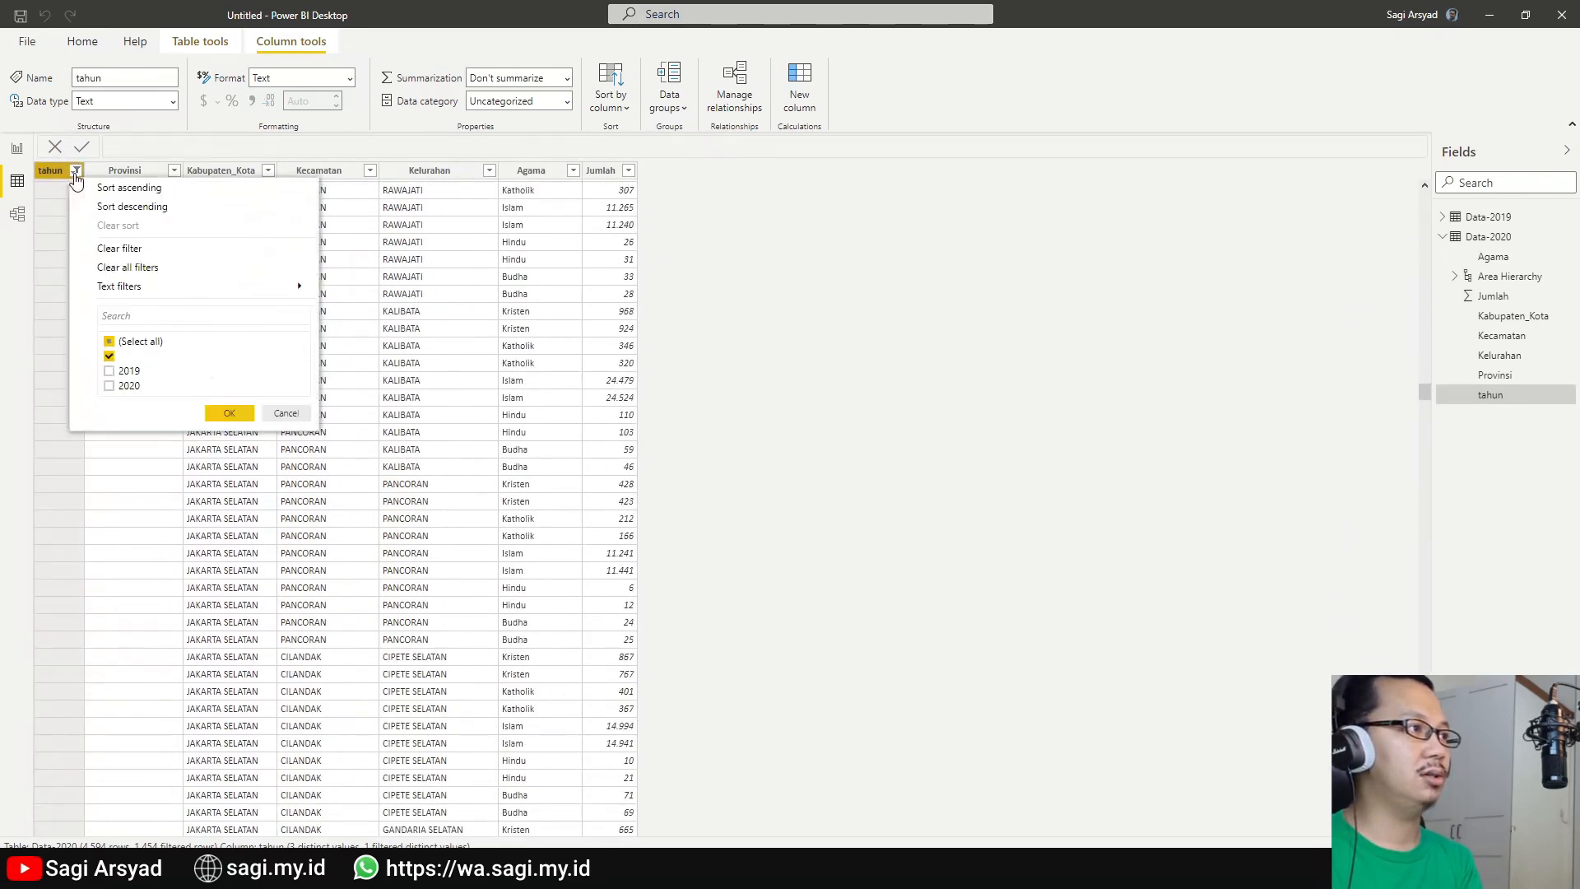
left_click(121, 246)
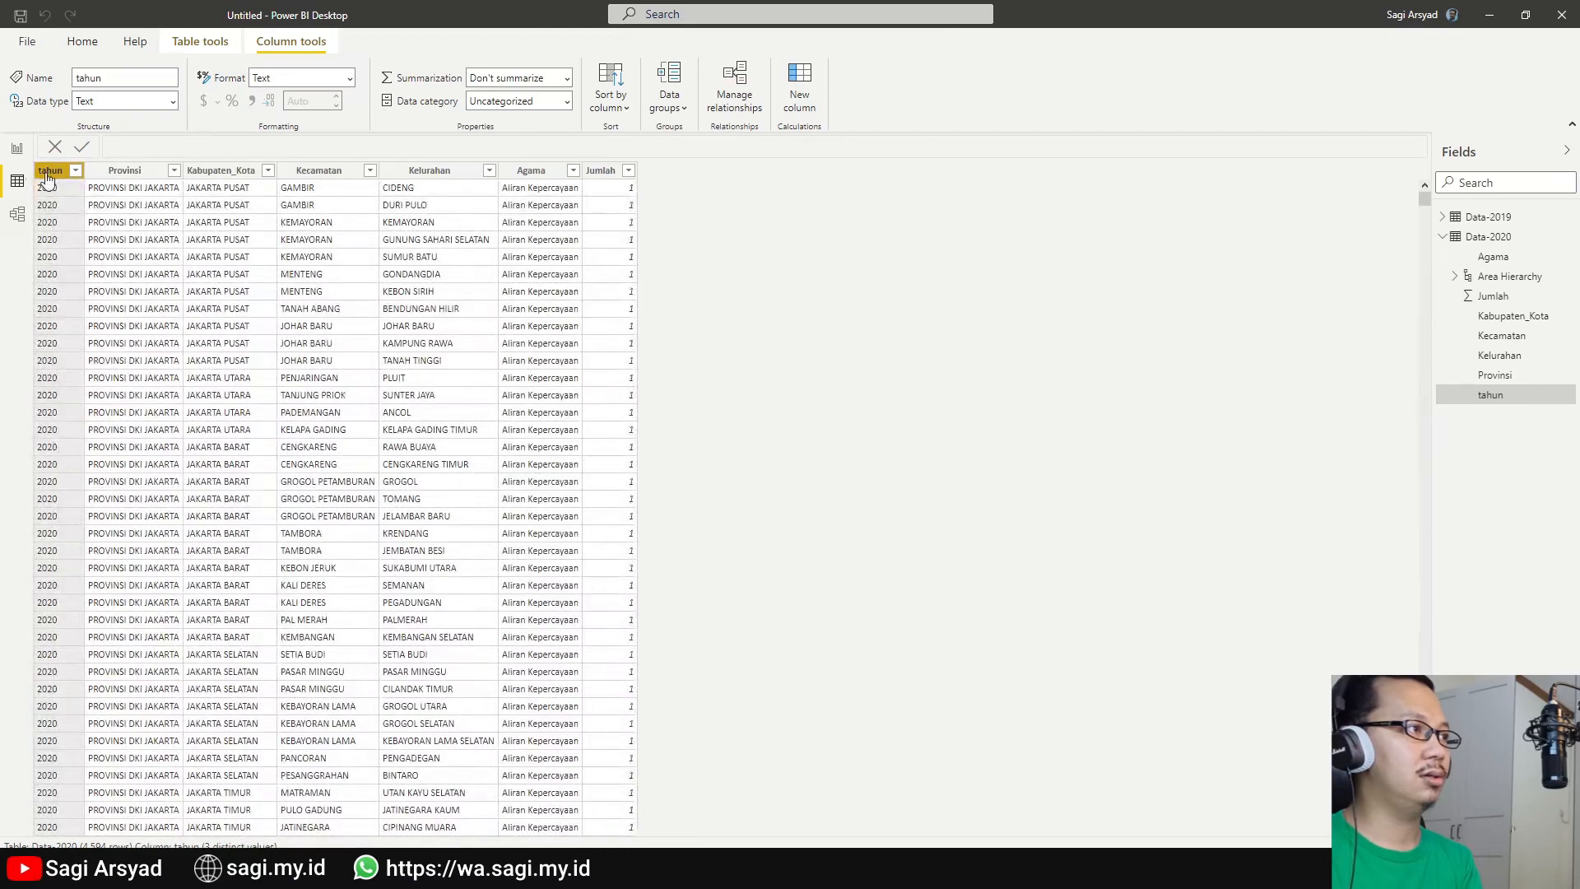
Return to the report and open its queries in the Power Query Editor.
left_click(22, 157)
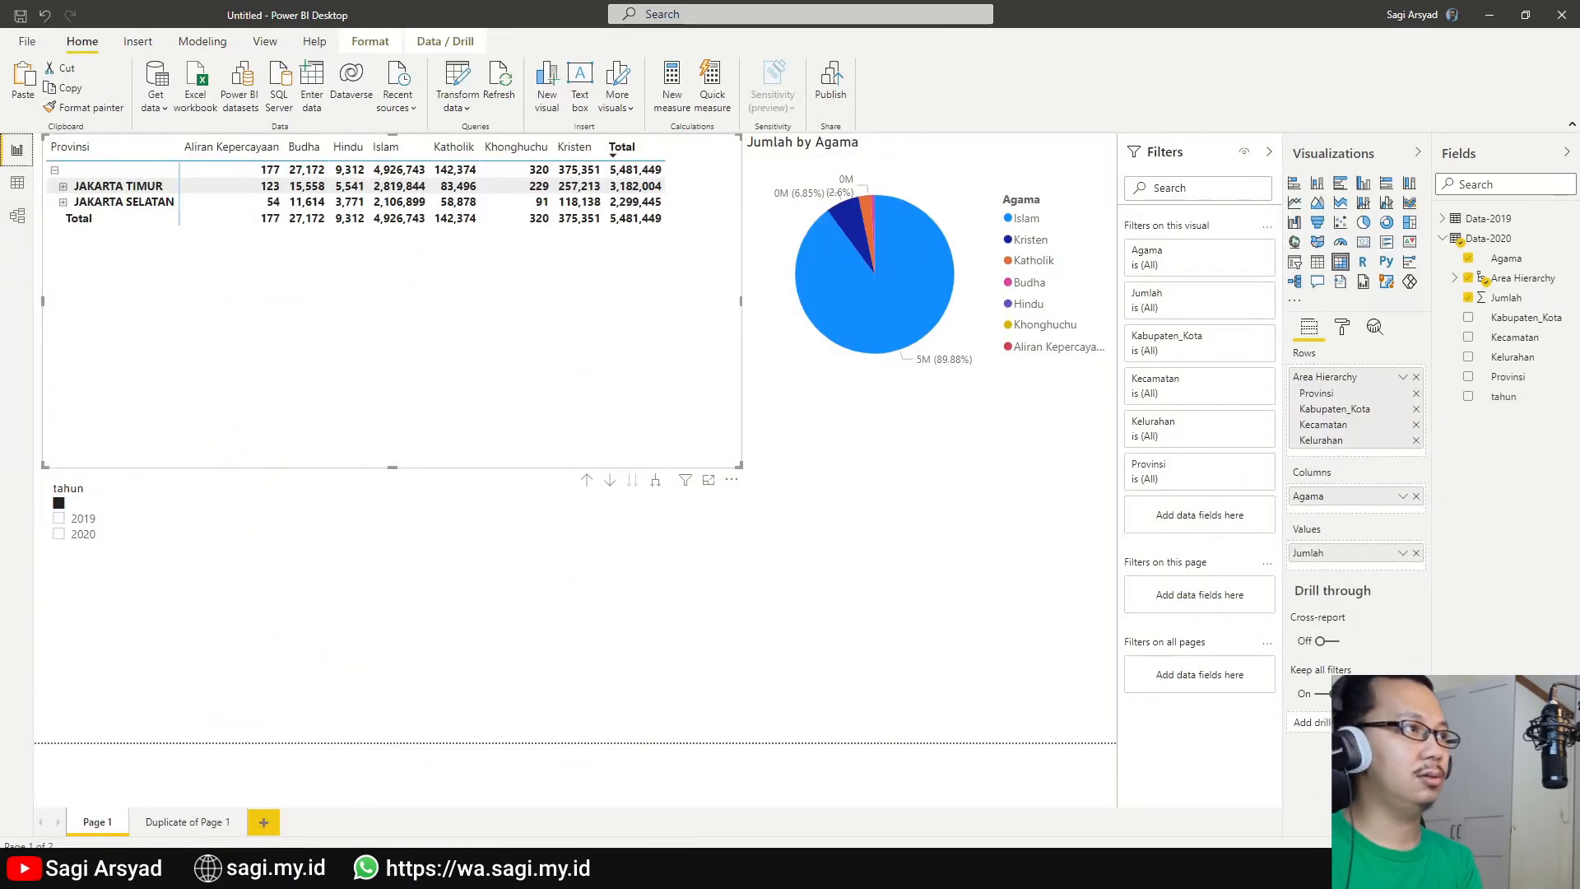
left_click(457, 73)
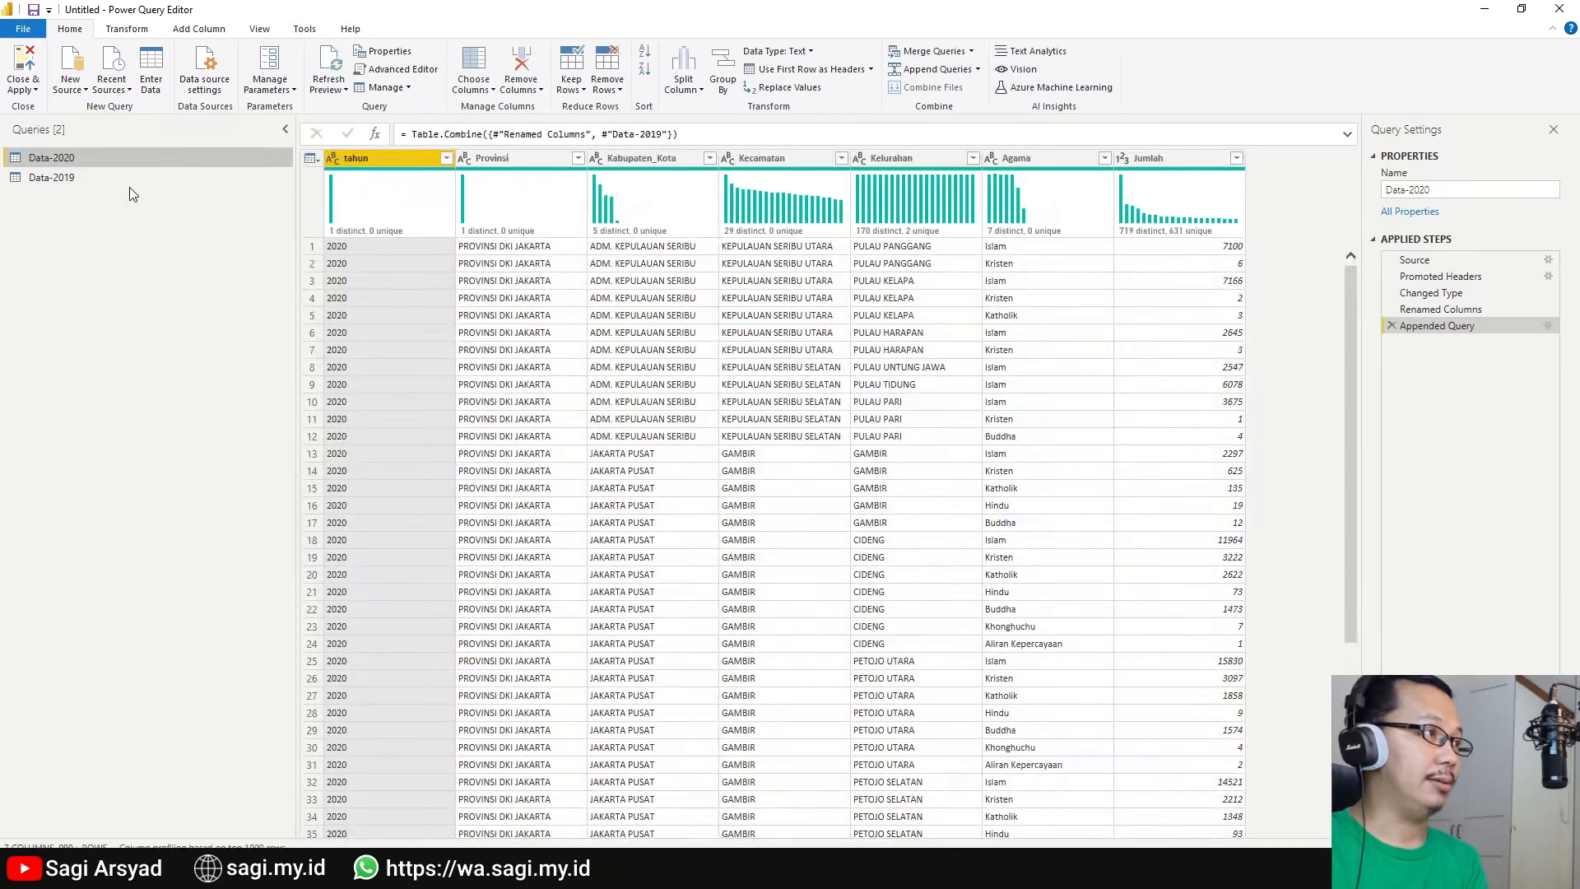
Filter the Data-2019 query's Provinsi column to its blank entries, loading the full value list first, to inspect those rows.
left_click(112, 177)
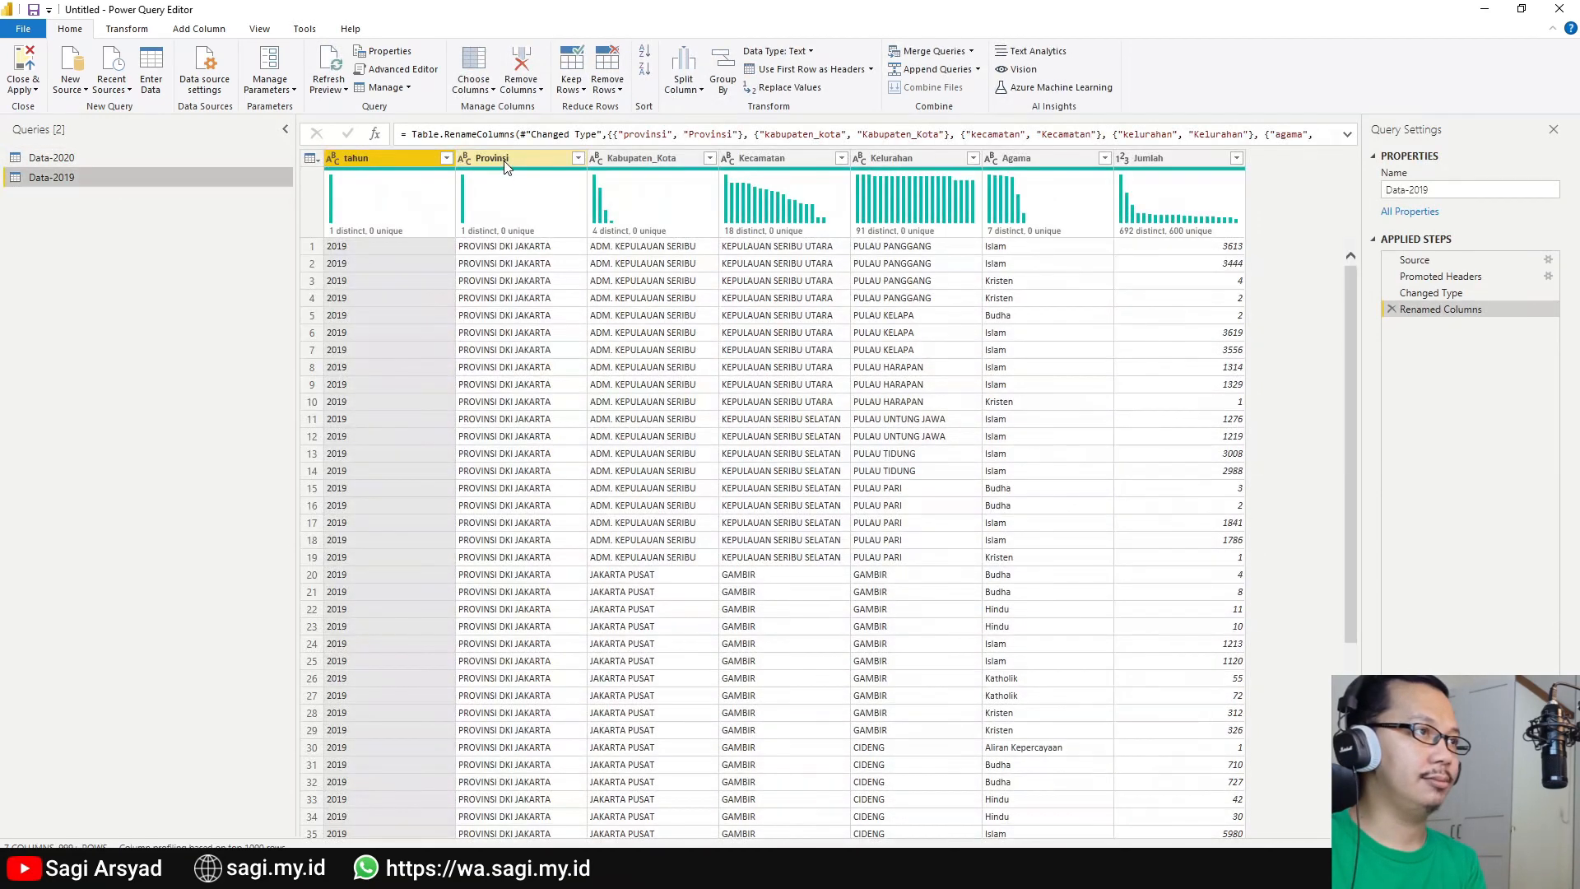
left_click(526, 158)
left_click(579, 159)
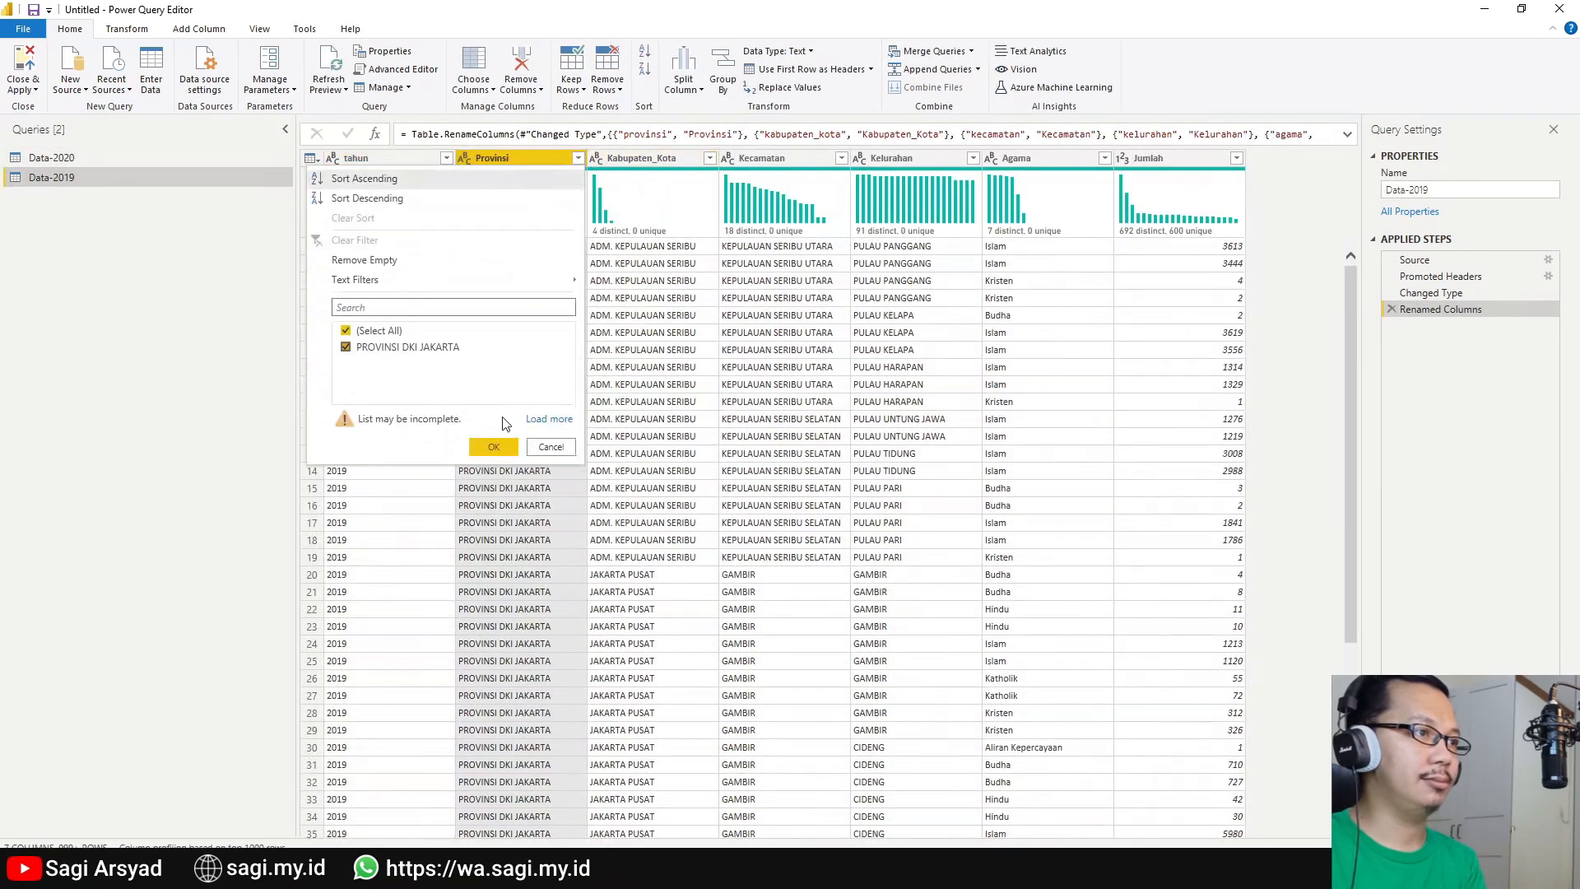
left_click(549, 419)
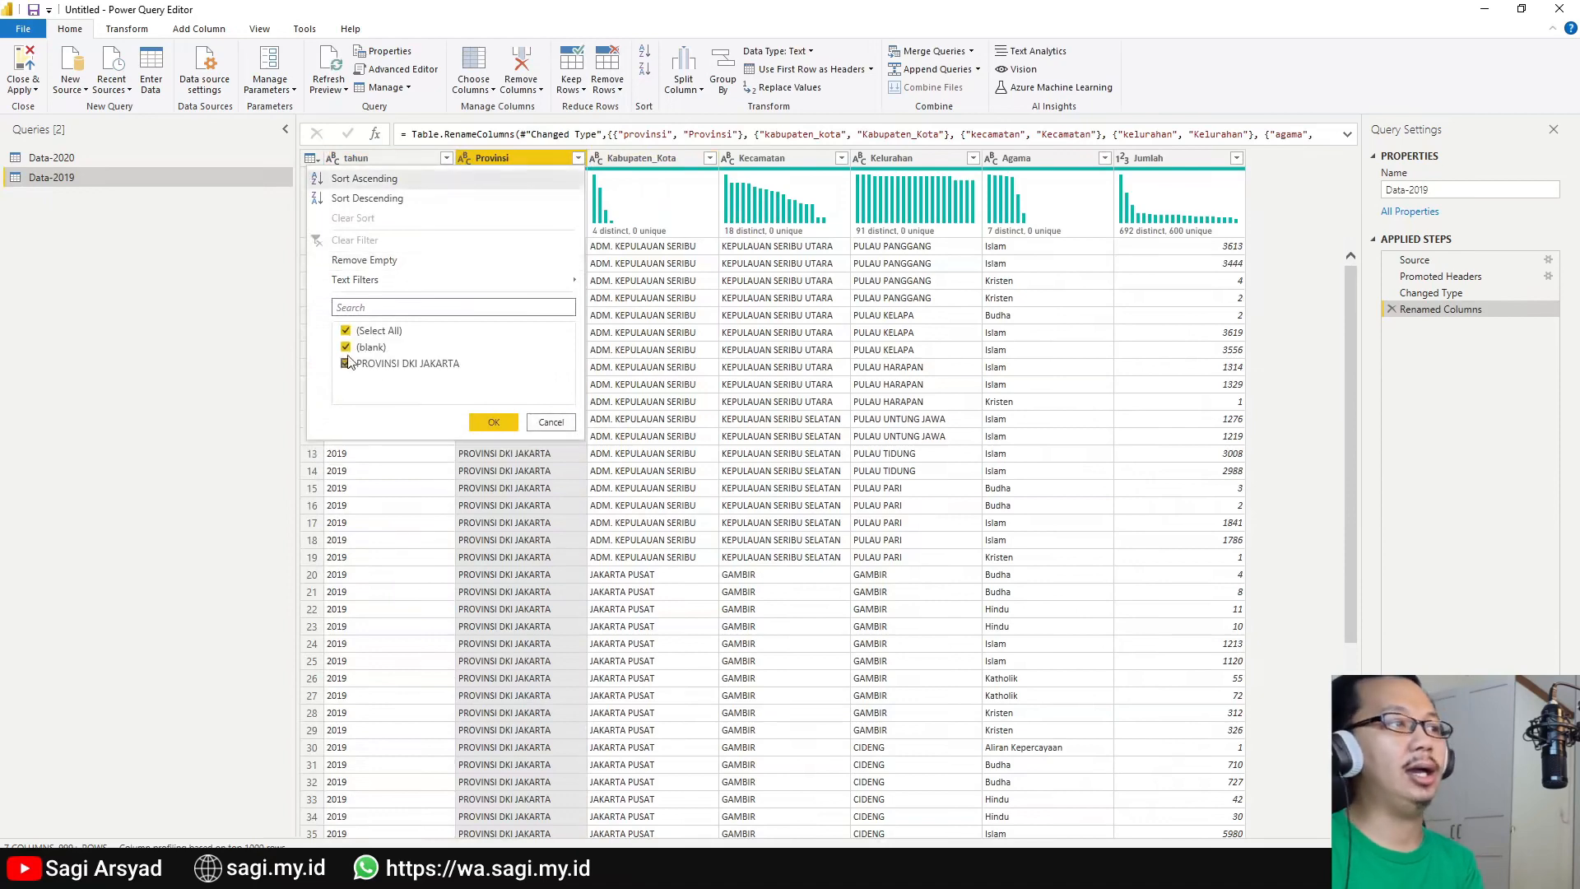
left_click(347, 364)
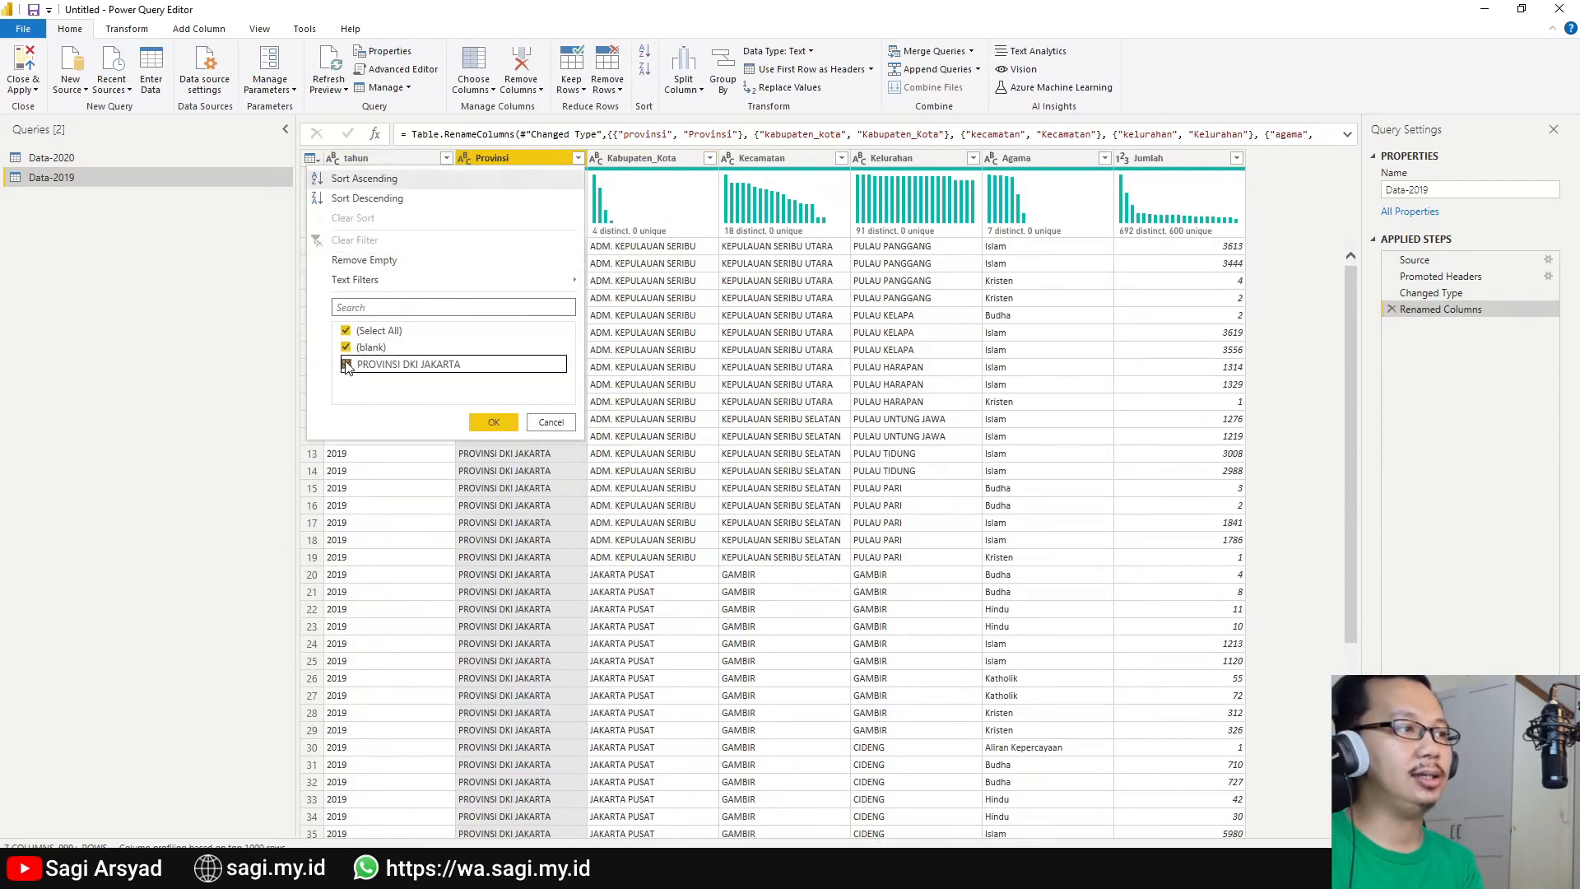
left_click(491, 424)
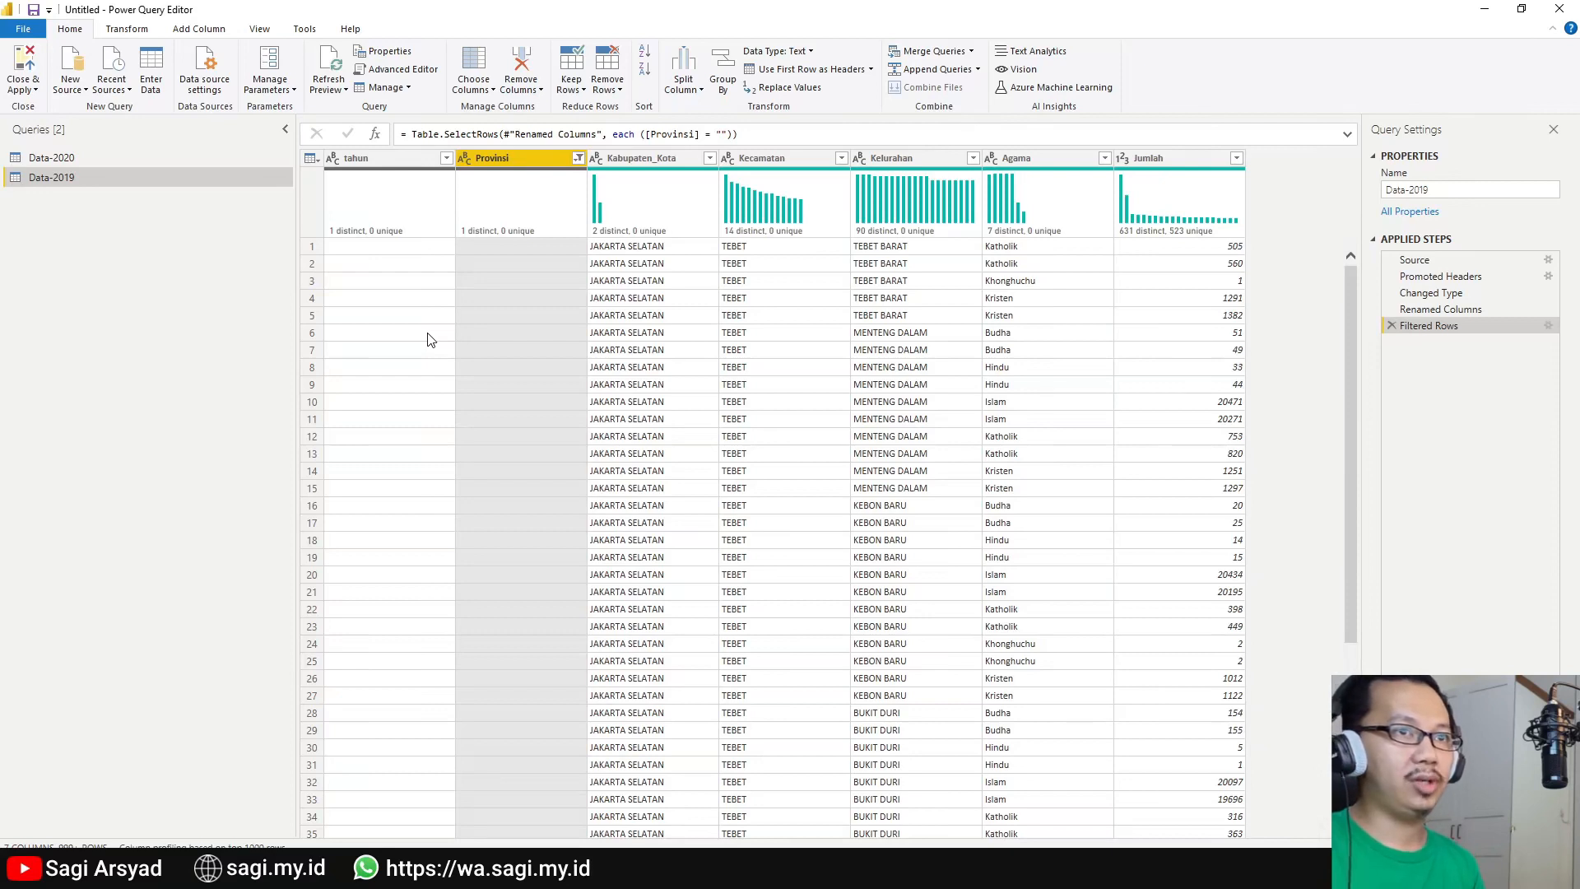
Restore both the blank and PROVINSI DKI JAKARTA values in the Data-2019 query's Provinsi filter.
left_click(578, 157)
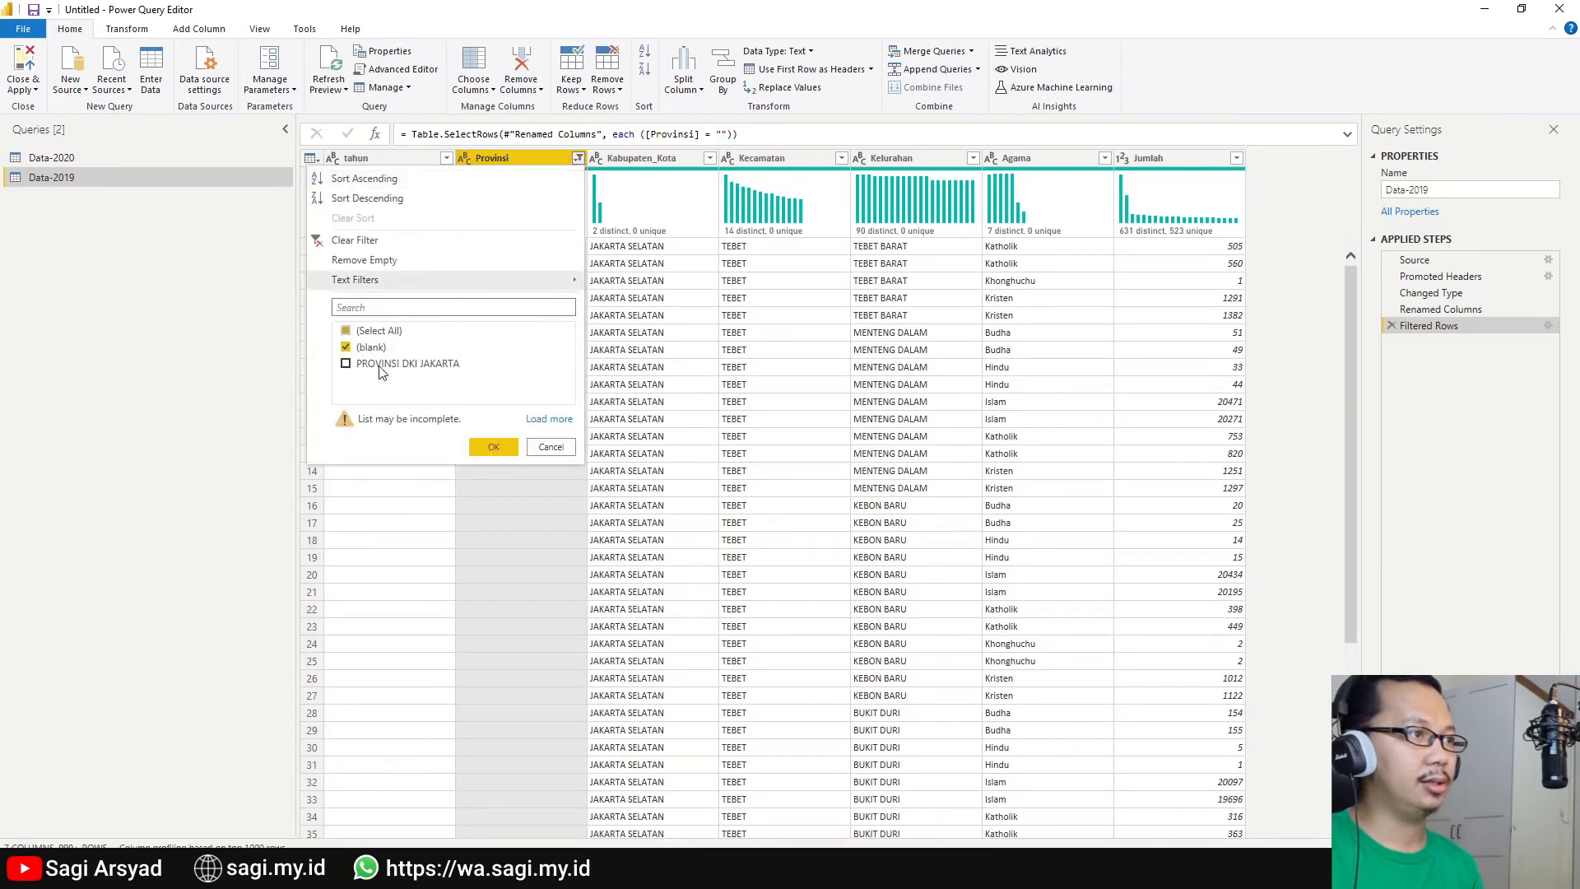
left_click(346, 349)
left_click(346, 366)
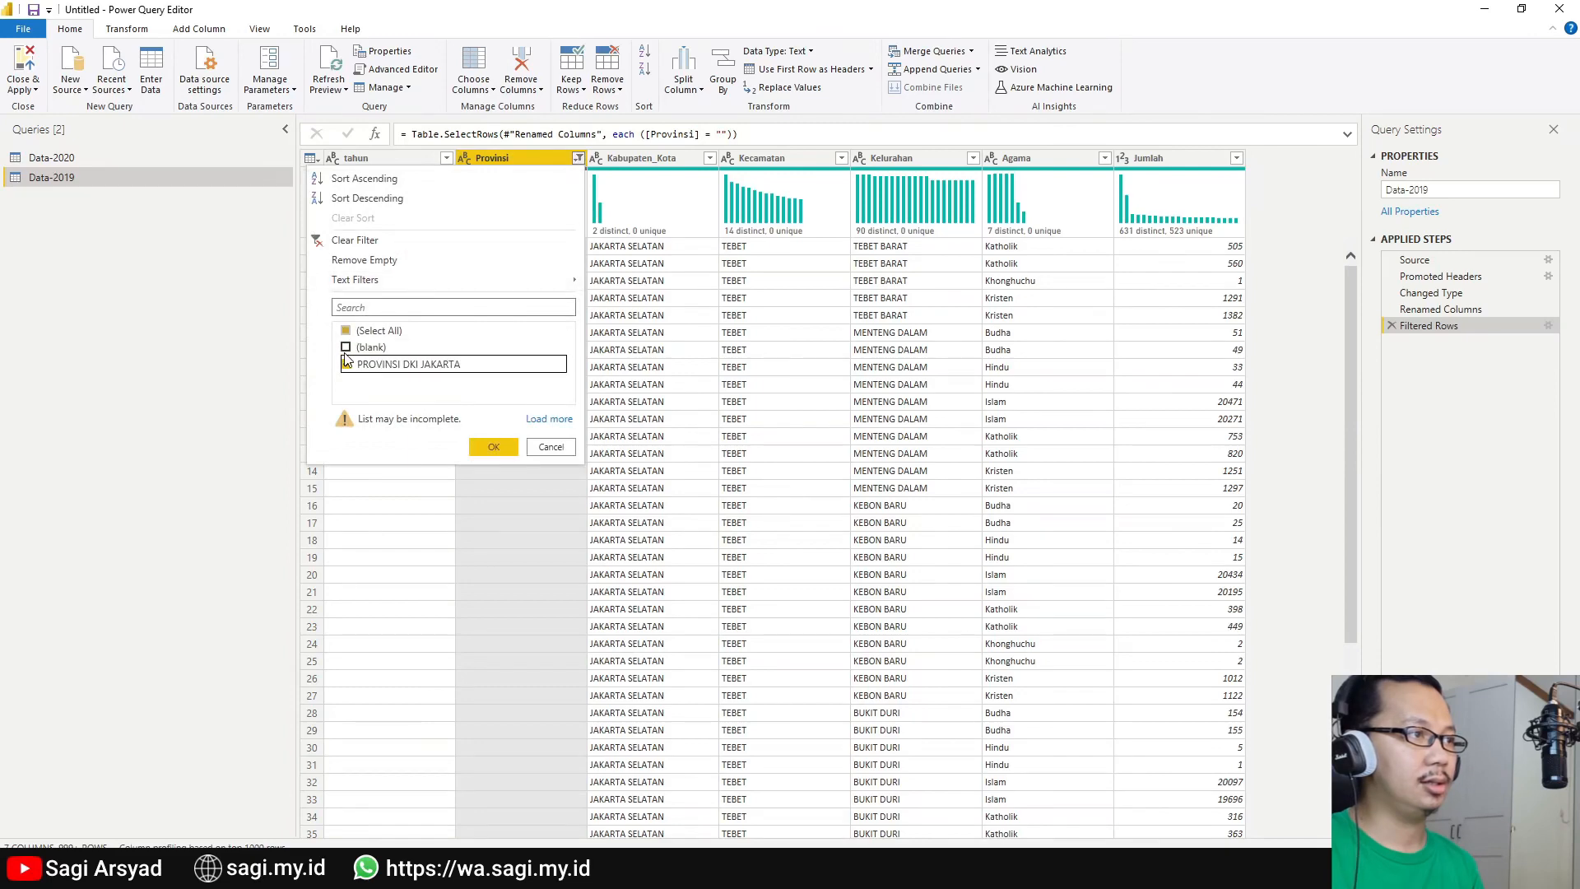
left_click(346, 348)
left_click(489, 453)
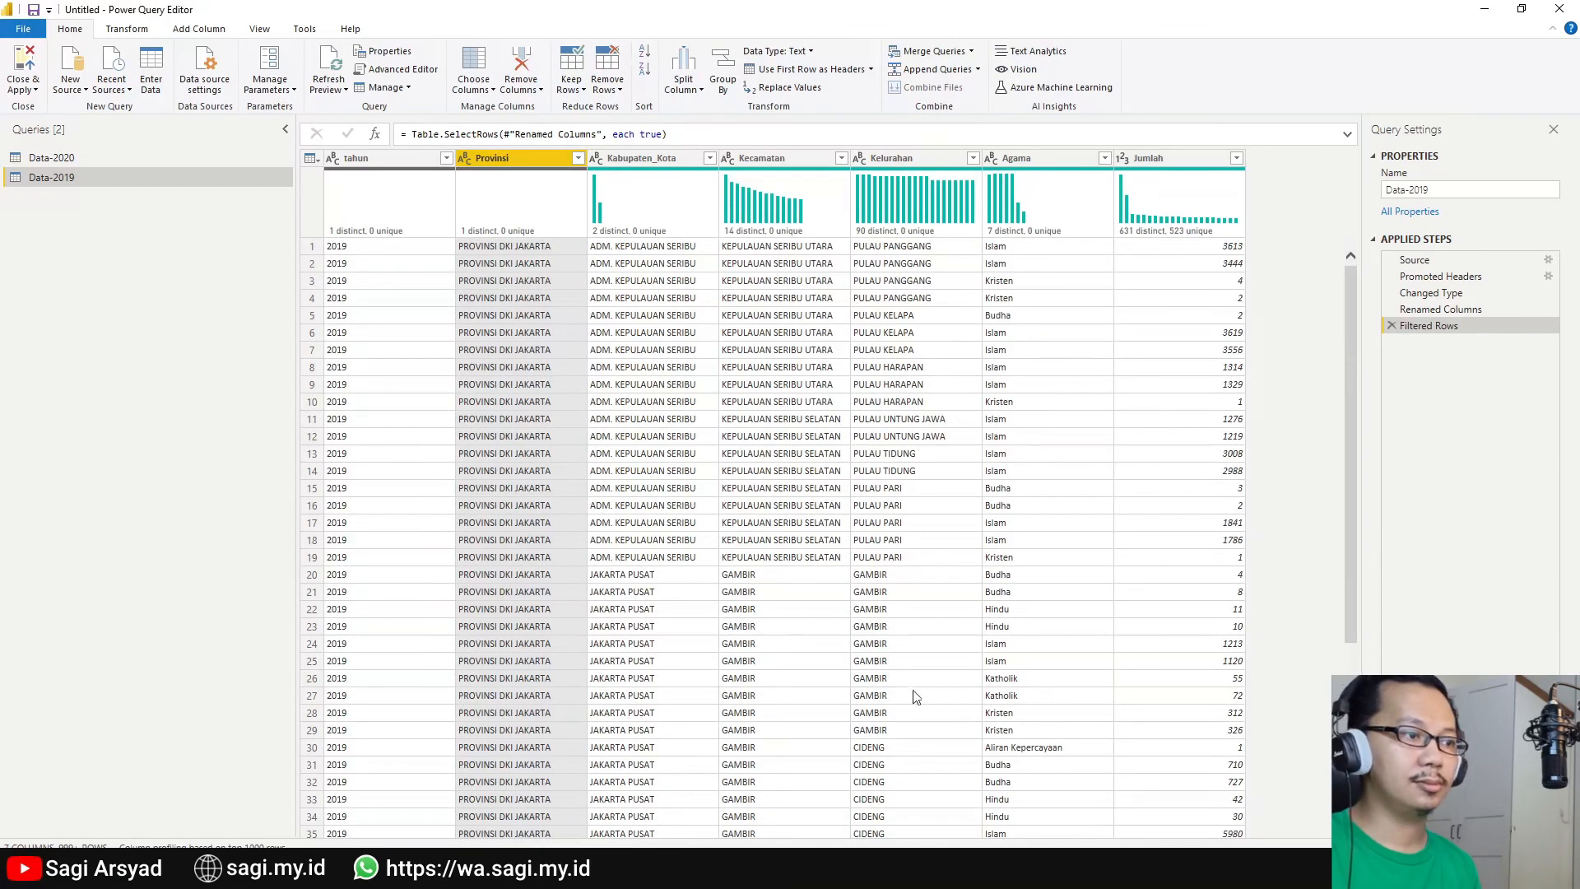
Look through the Data-2019 rows down to row 150 and select that row's Provinsi cell to check the column for blanks.
scroll(522, 736, "down", 20)
scroll(518, 782, "down", 4)
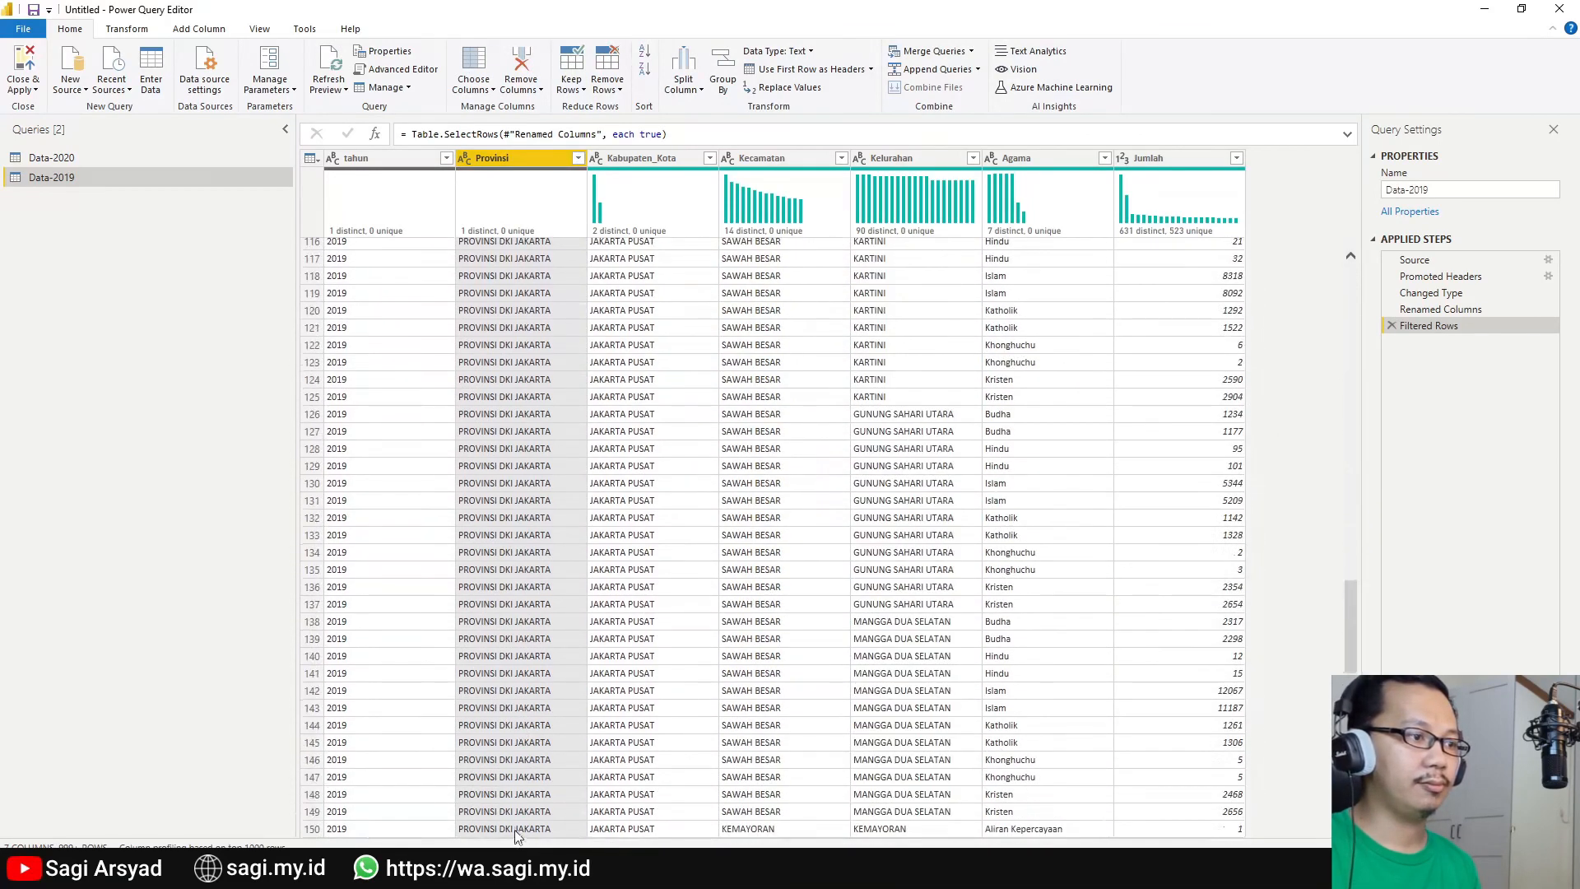
left_click(515, 827)
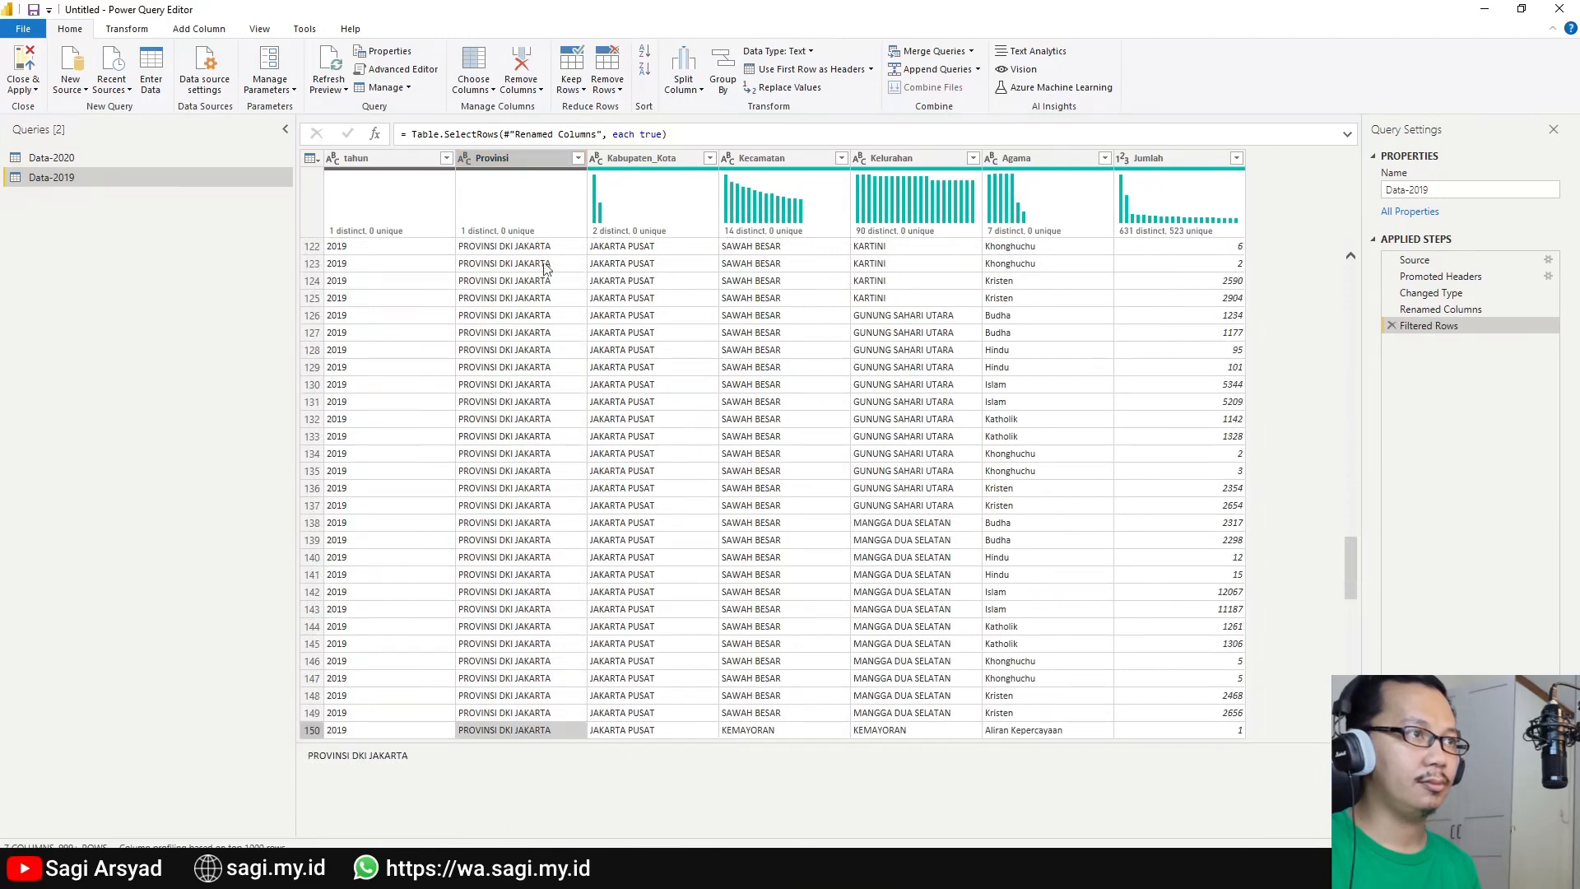
left_click(577, 158)
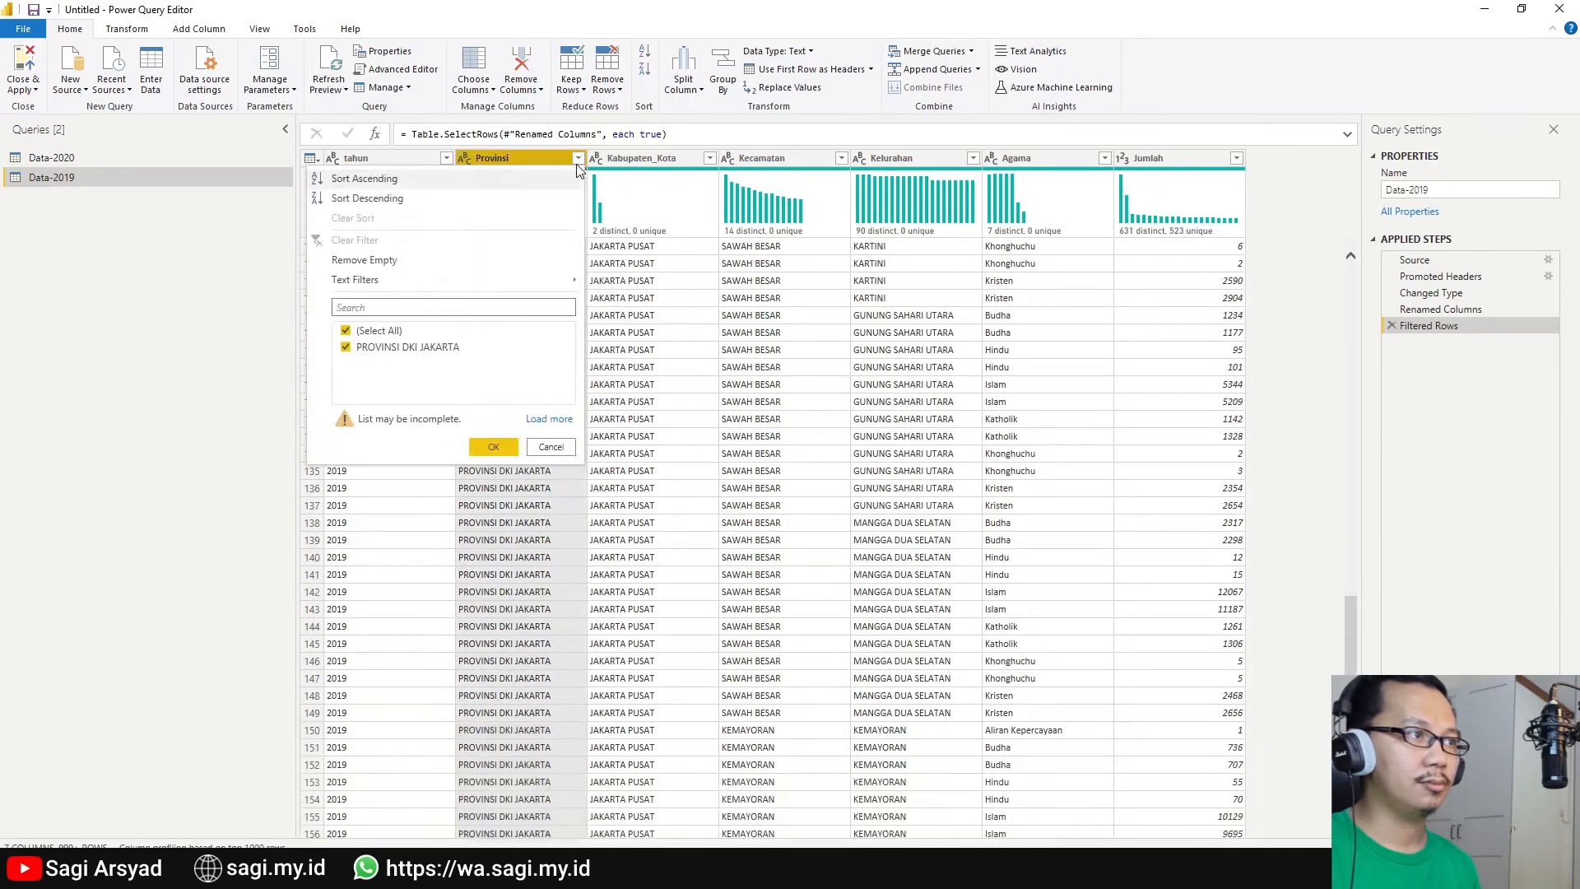
left_click(373, 333)
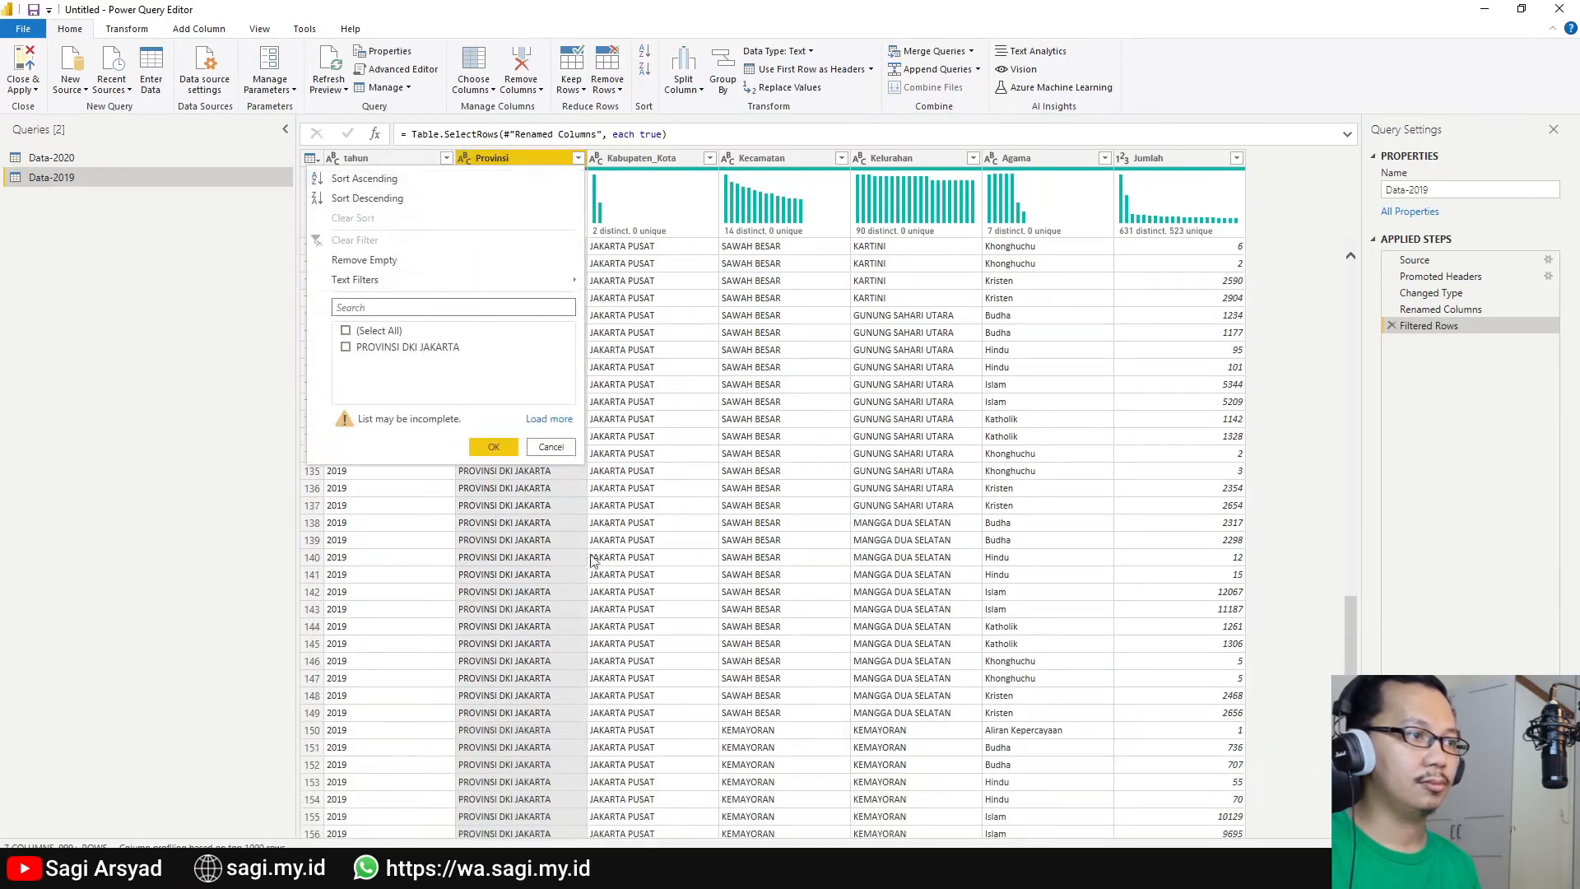
left_click(519, 661)
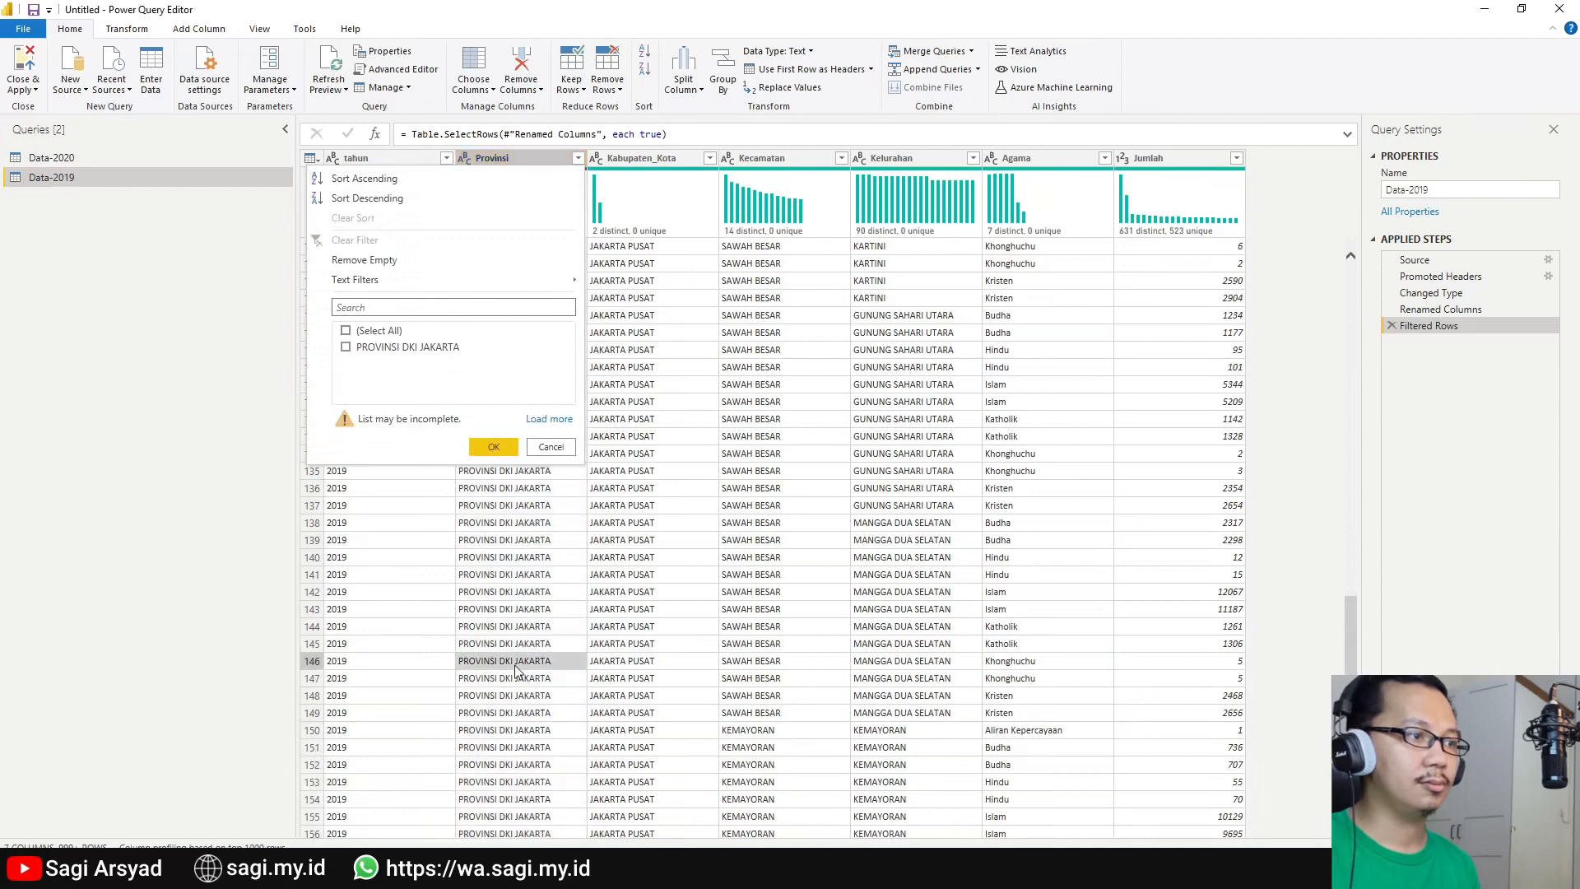
Fill down the Provinsi column in the Data-2019 query.
left_click(126, 29)
left_click(308, 70)
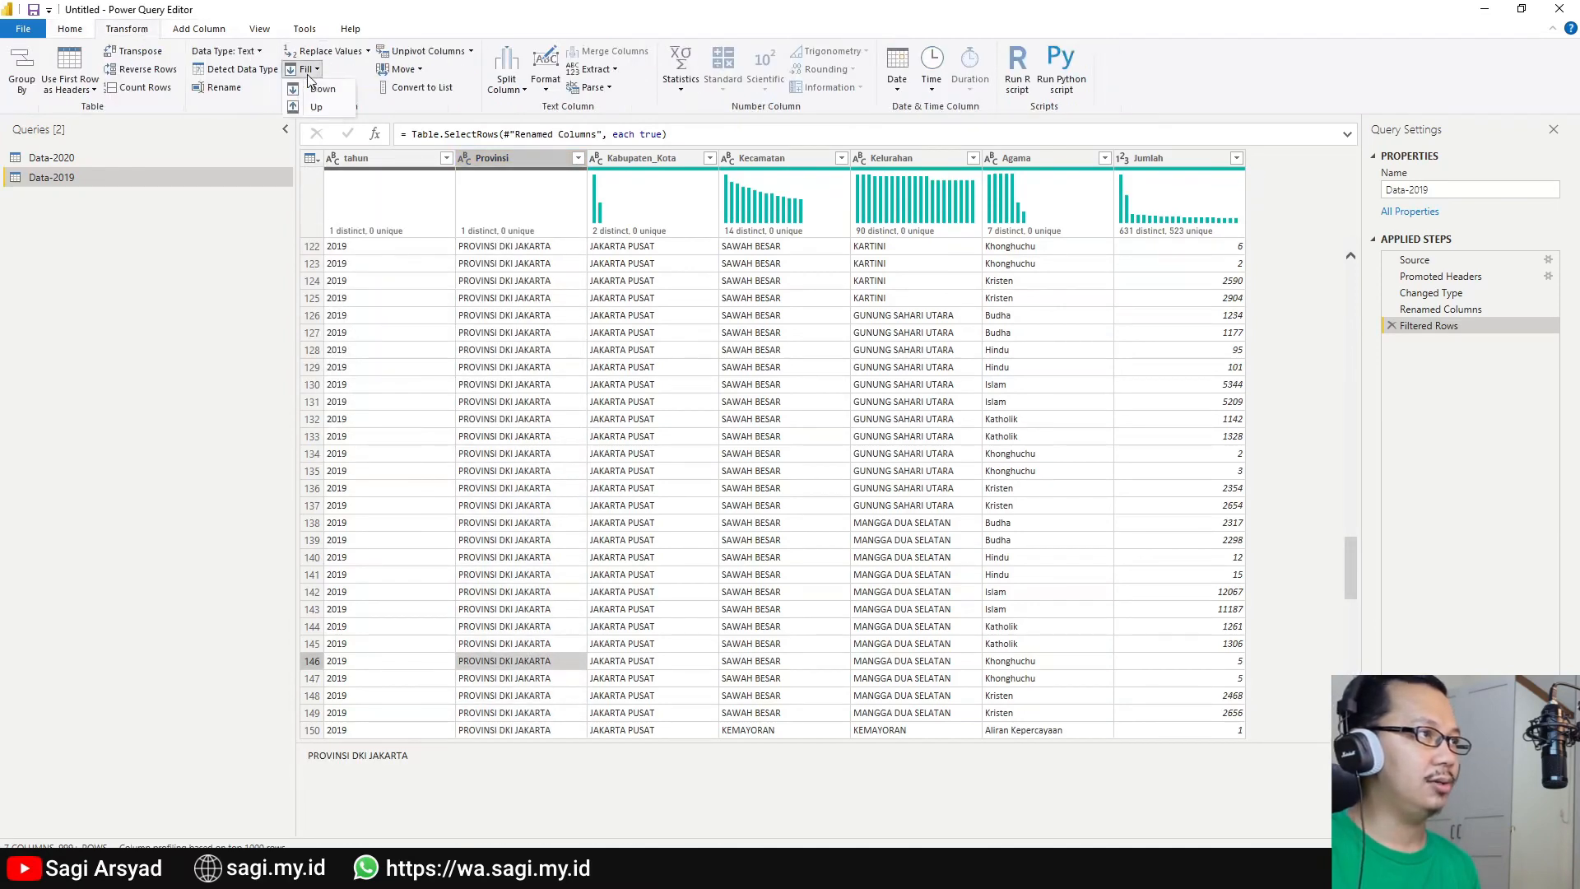
left_click(315, 90)
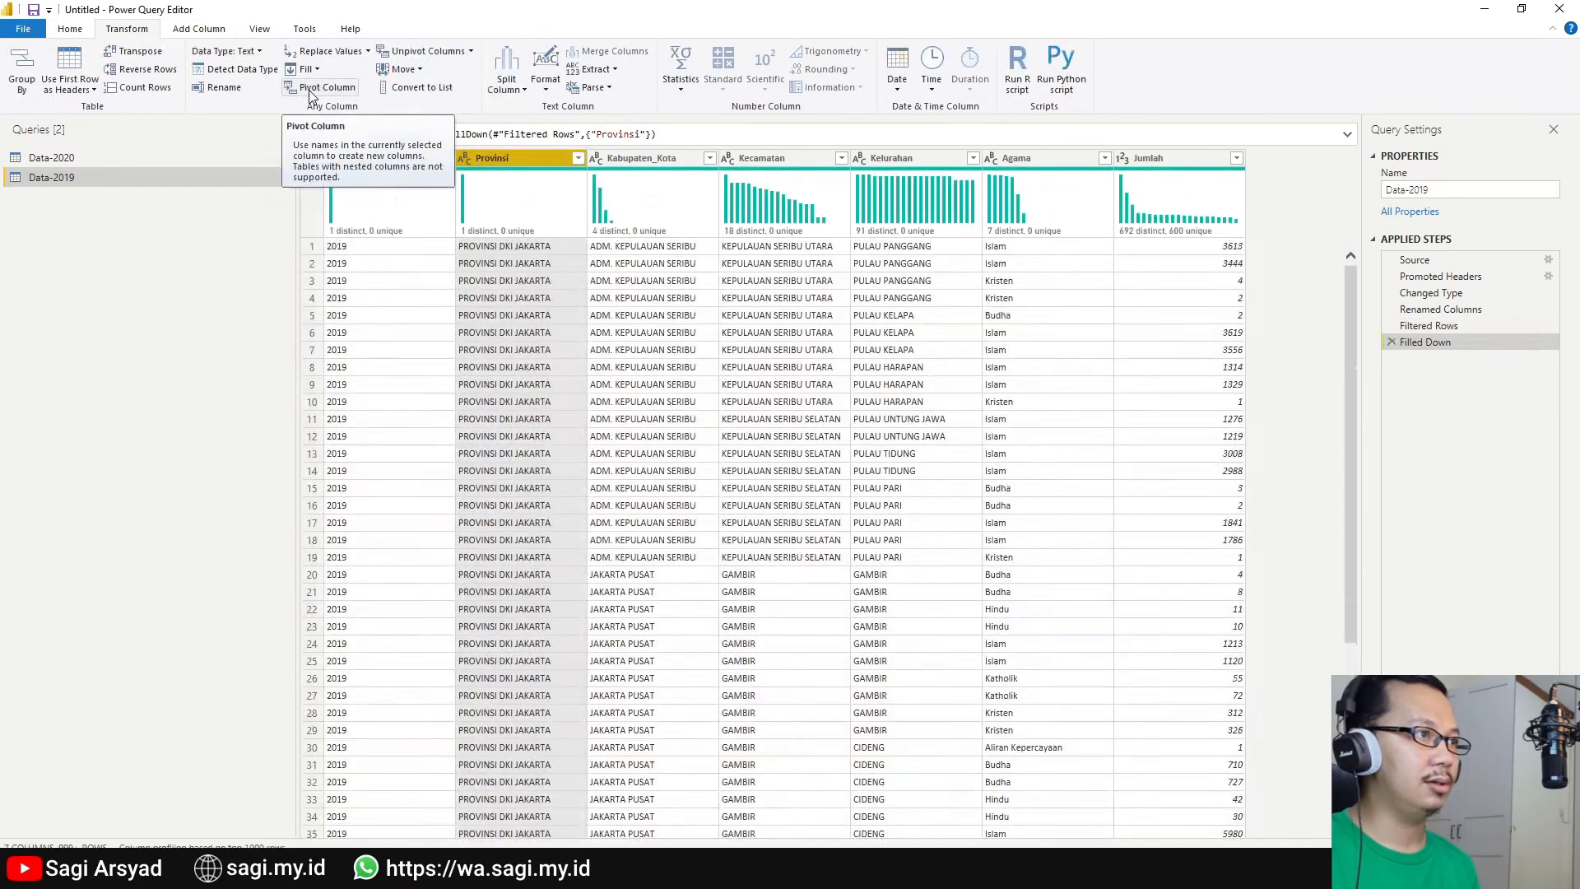
left_click(402, 295)
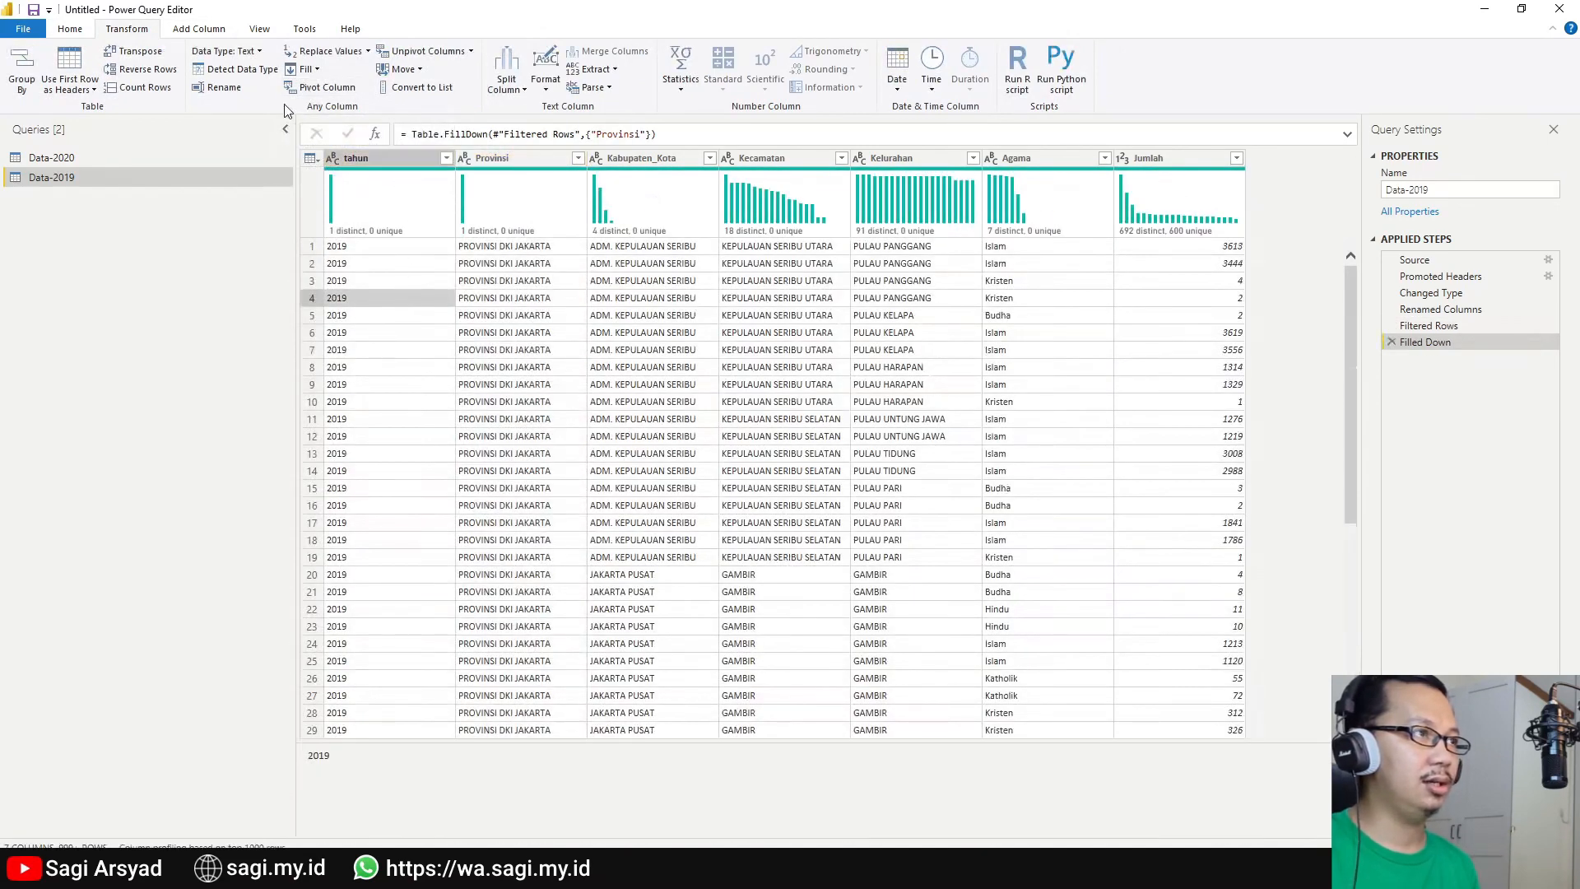
left_click(81, 34)
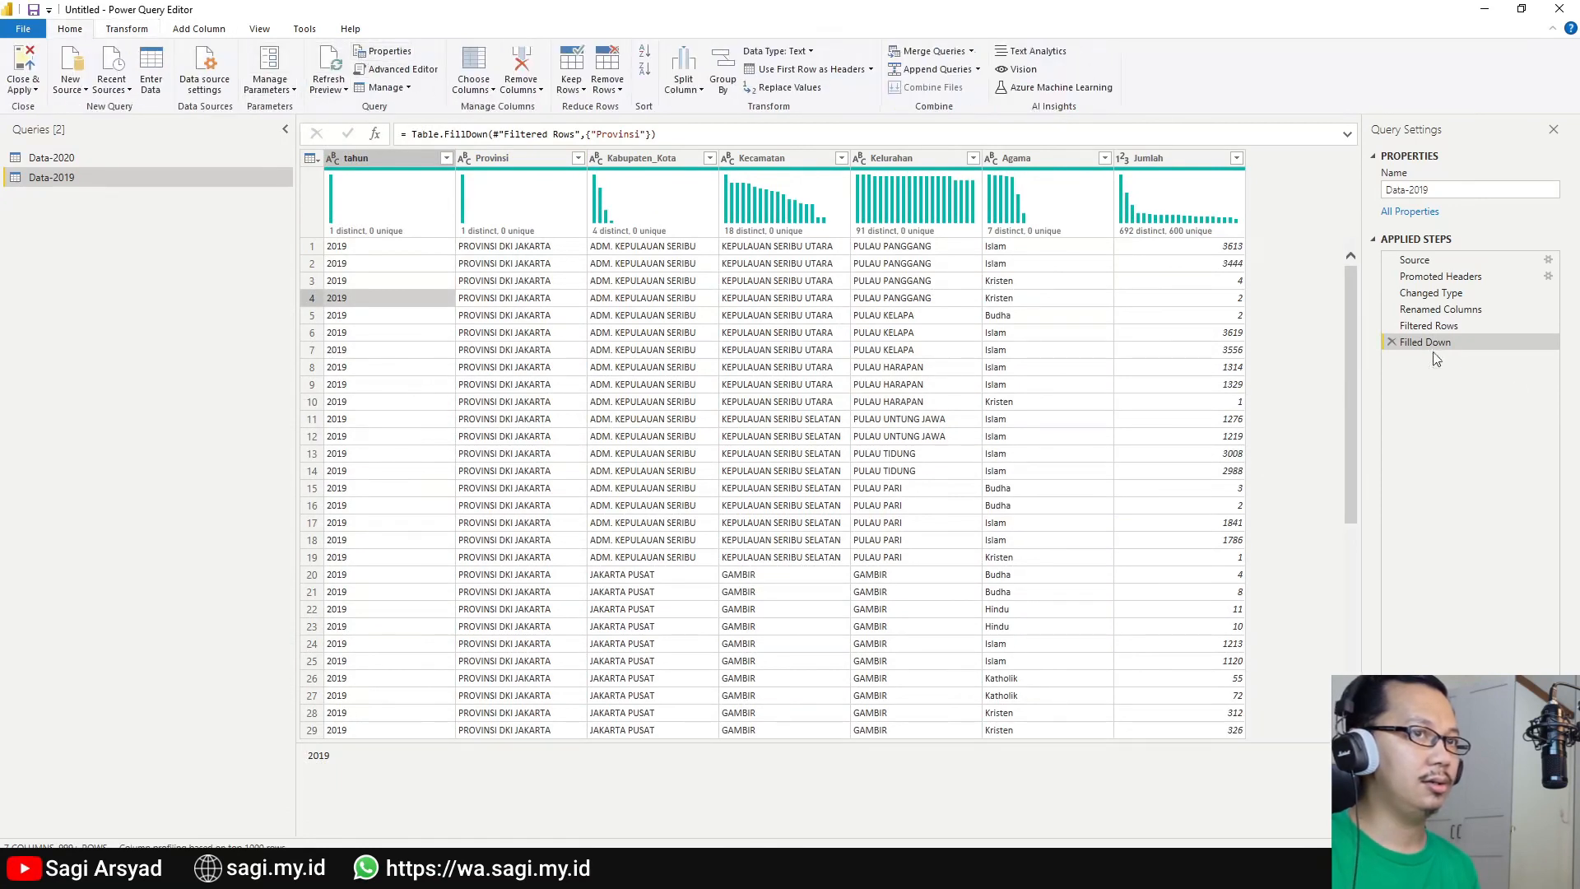
Review the Renamed Columns and Appended Query steps of the Data-2020 query.
left_click(171, 162)
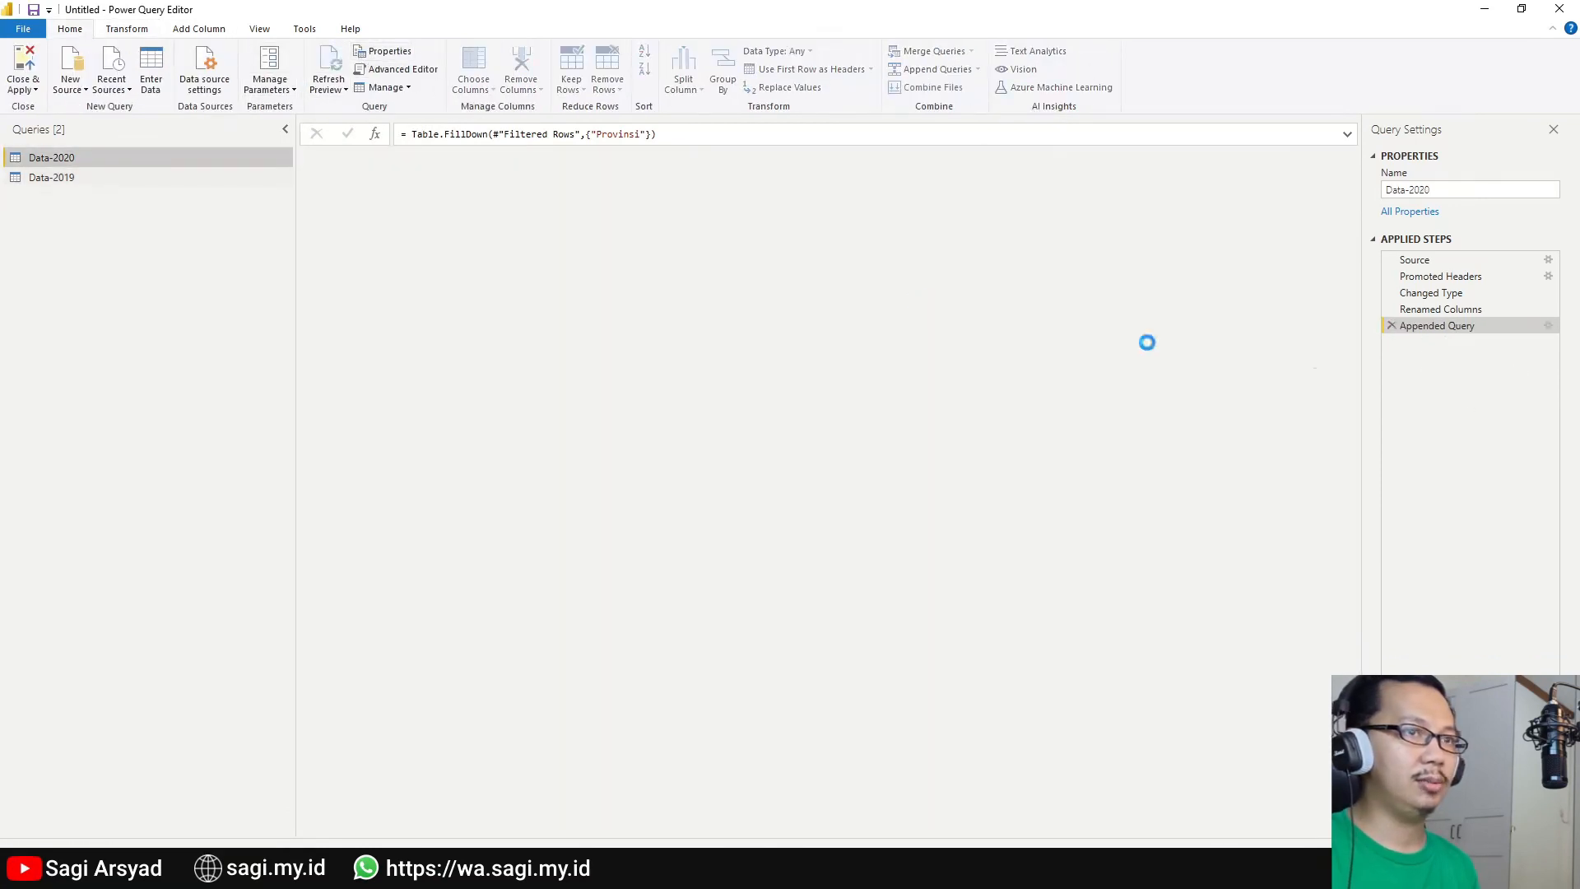
left_click(1441, 312)
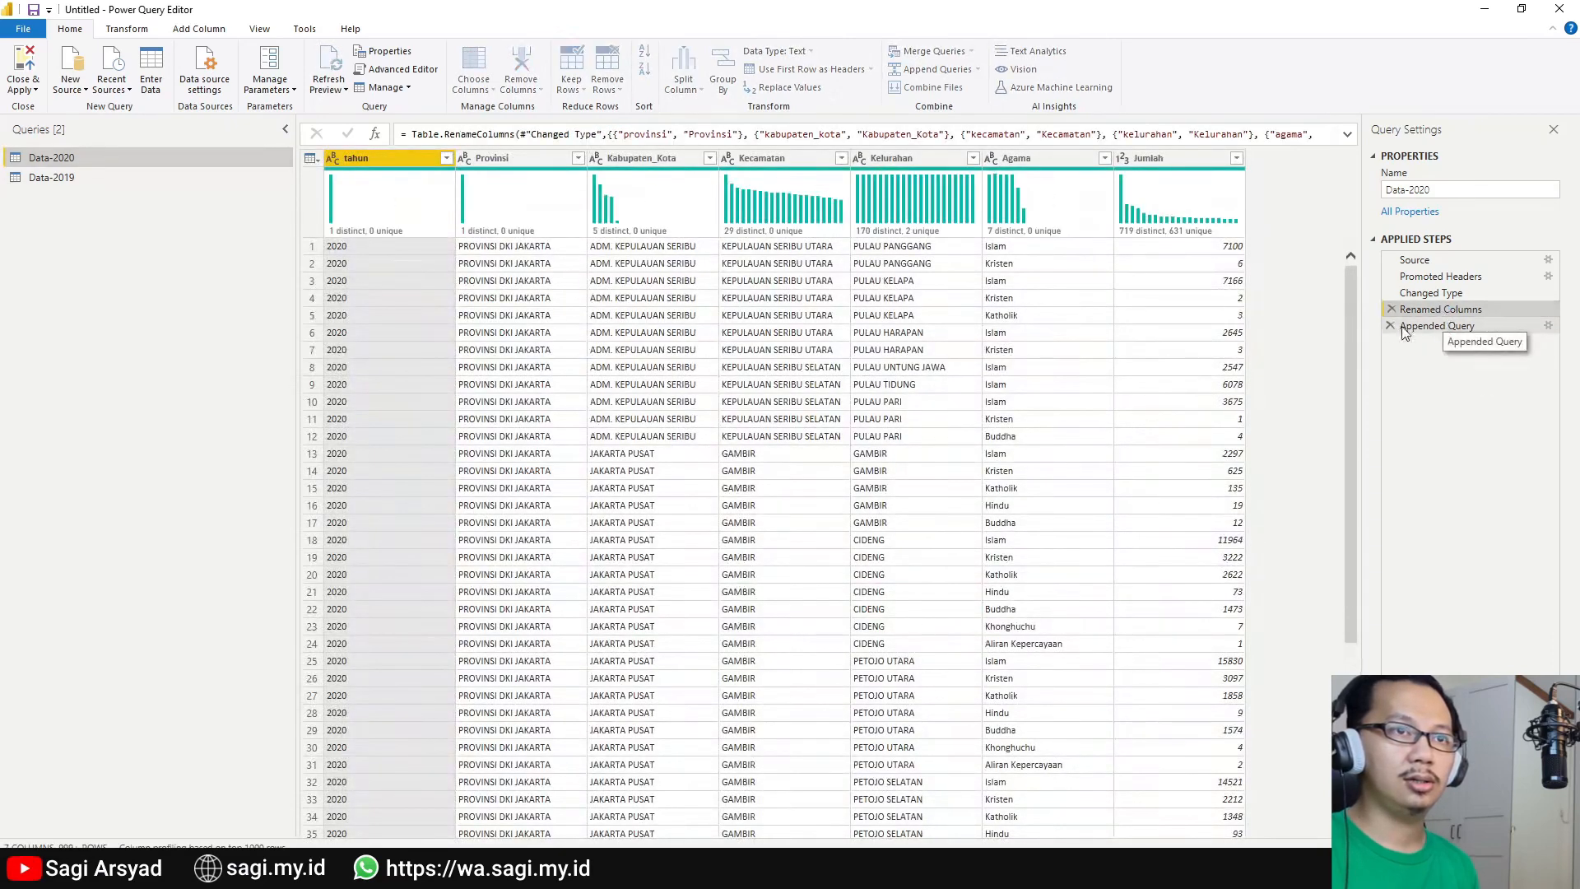
left_click(1392, 326)
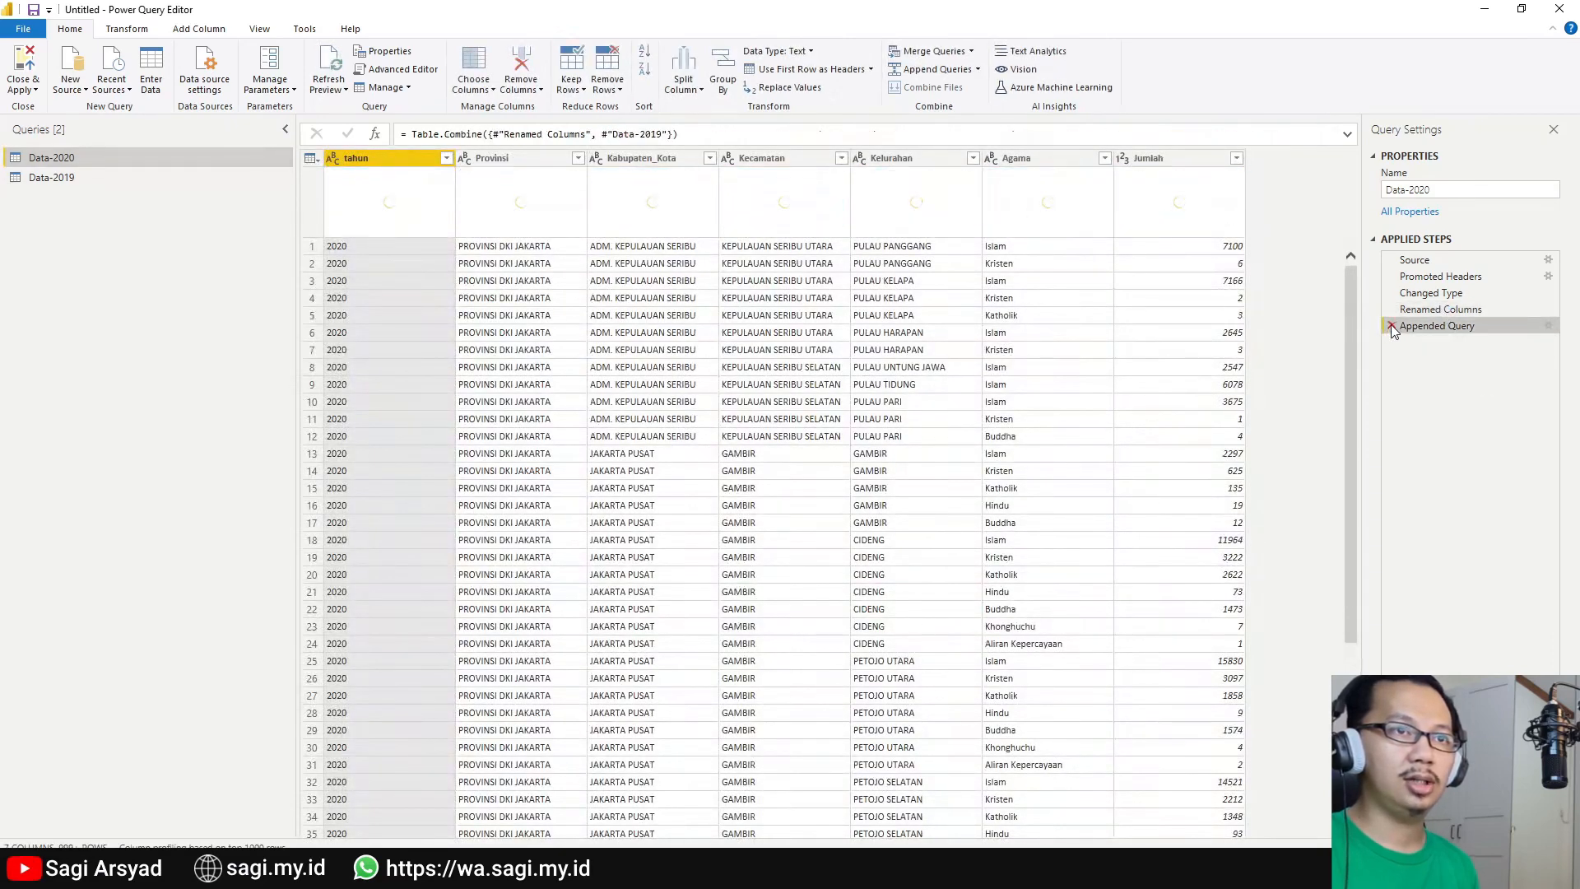
Delete the Filtered Rows and Filled Down applied steps from the Data-2019 query.
left_click(39, 178)
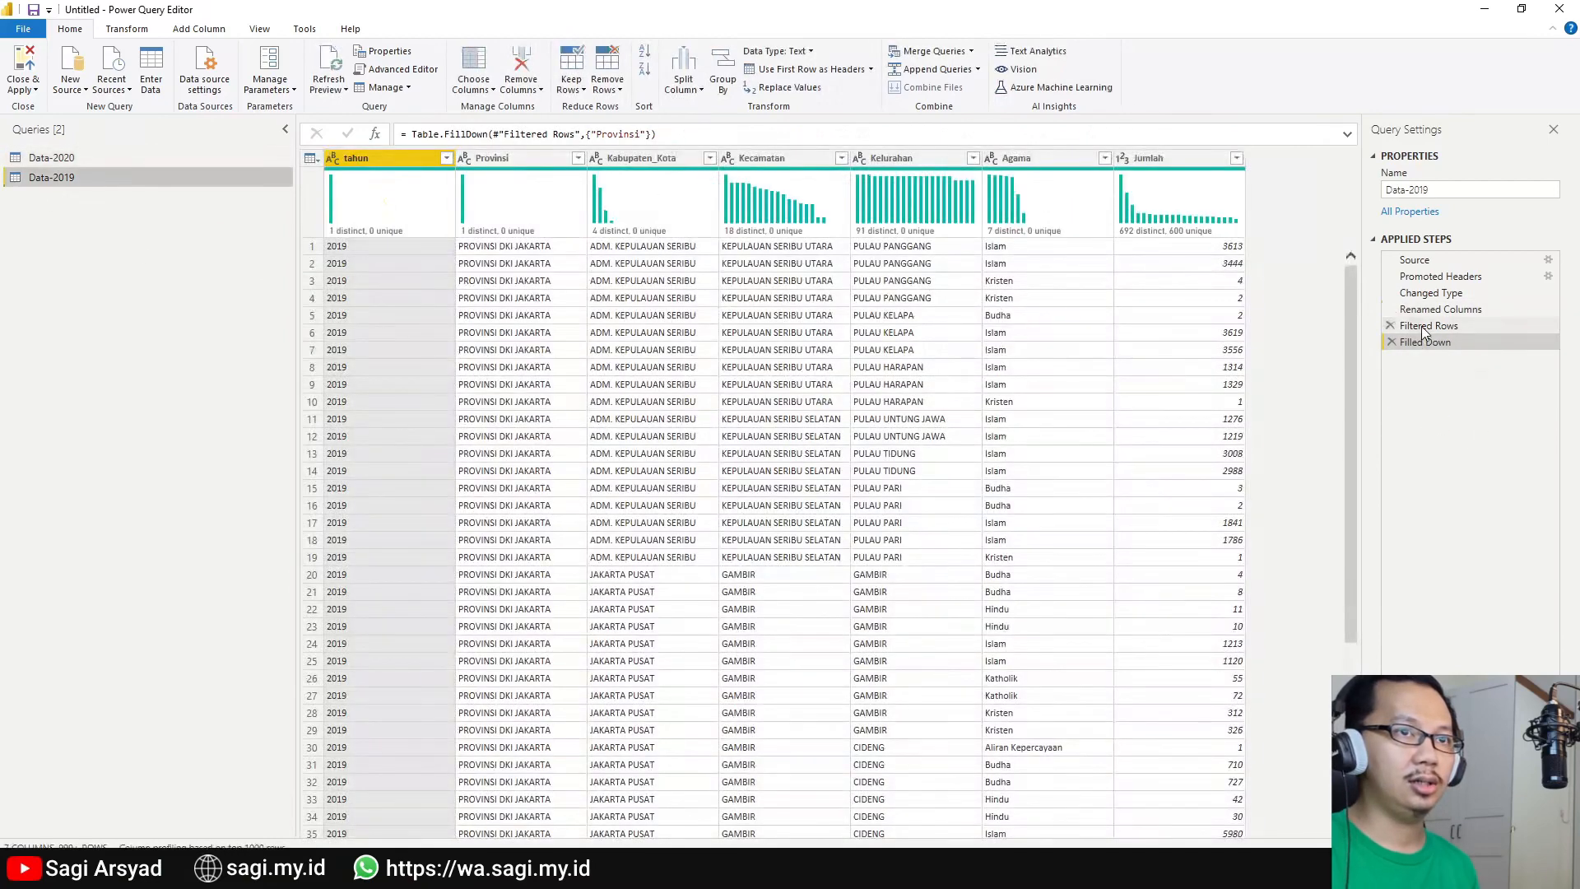
left_click(1396, 328)
left_click(1394, 326)
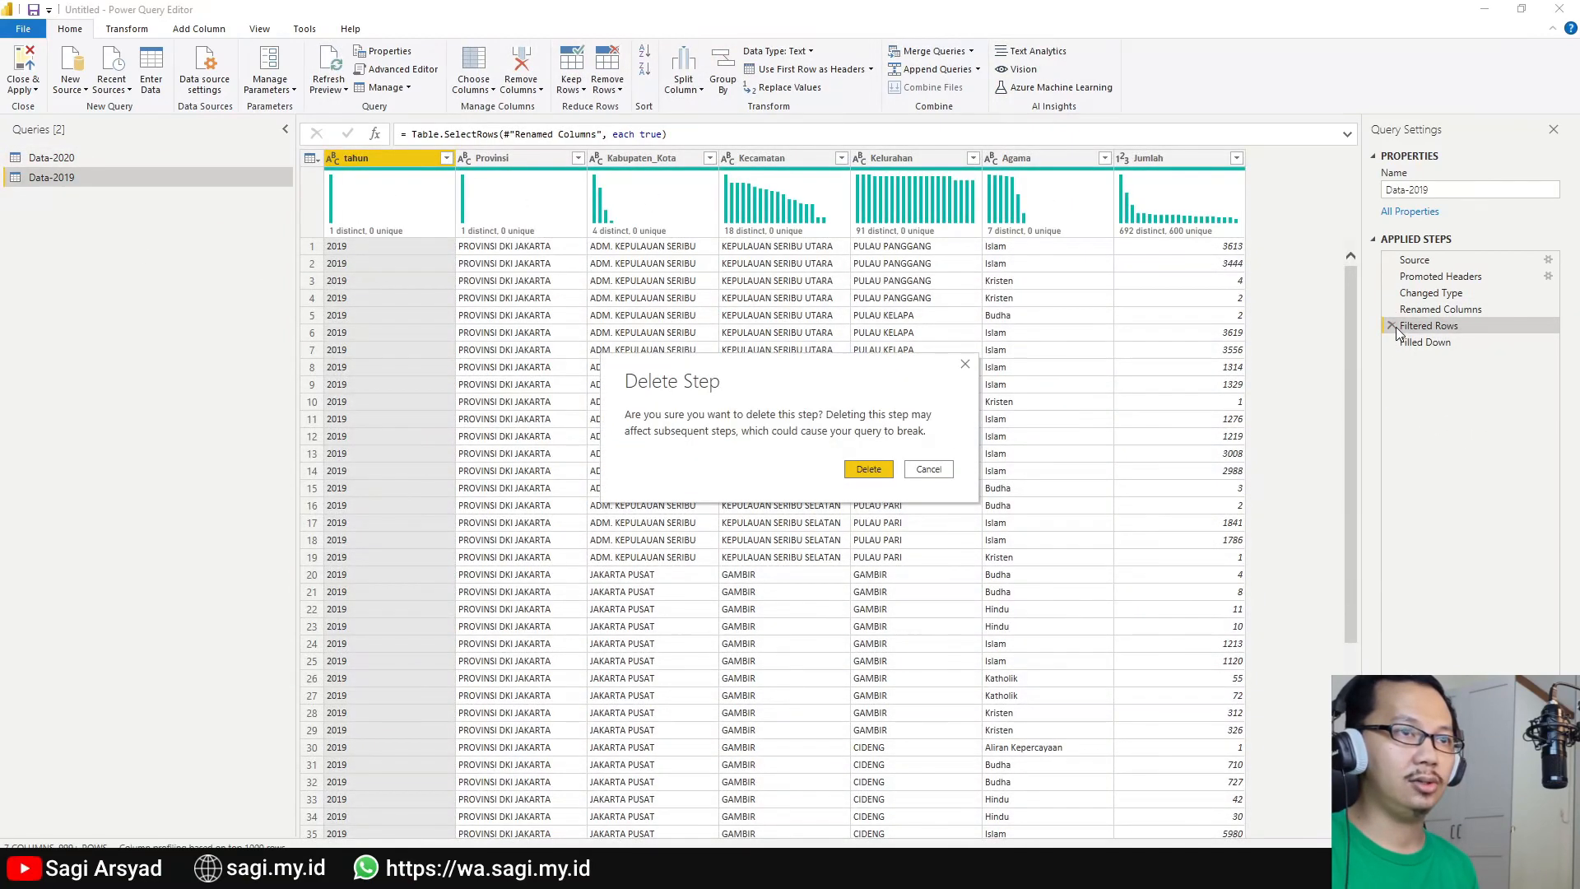
left_click(870, 461)
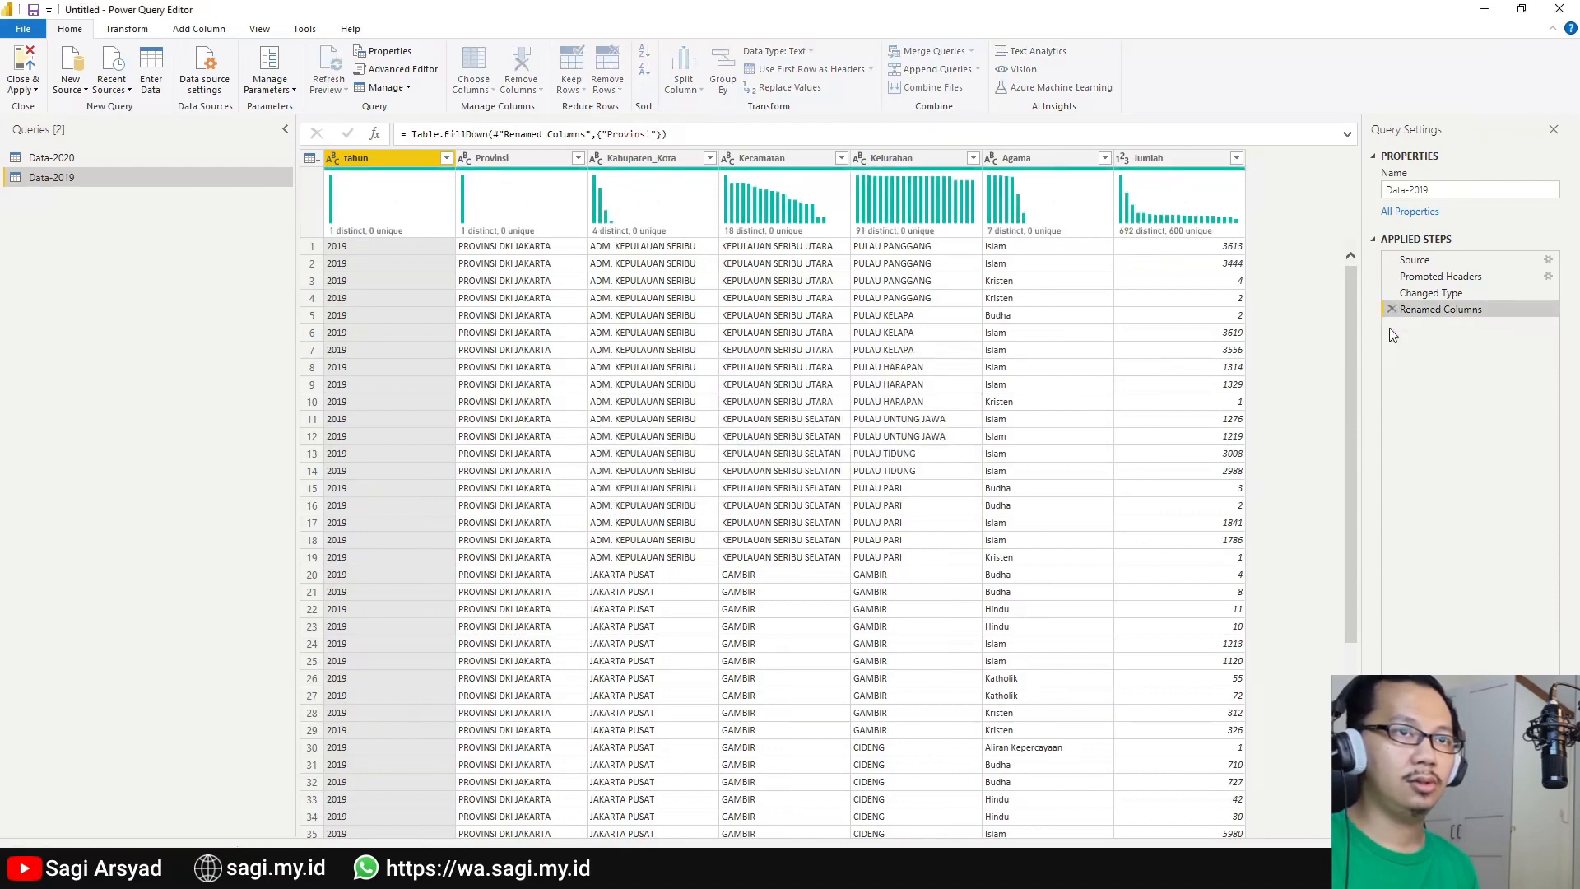
Fill down the tahun and Provinsi columns in the Data-2019 query.
scroll(627, 640, "down", 13)
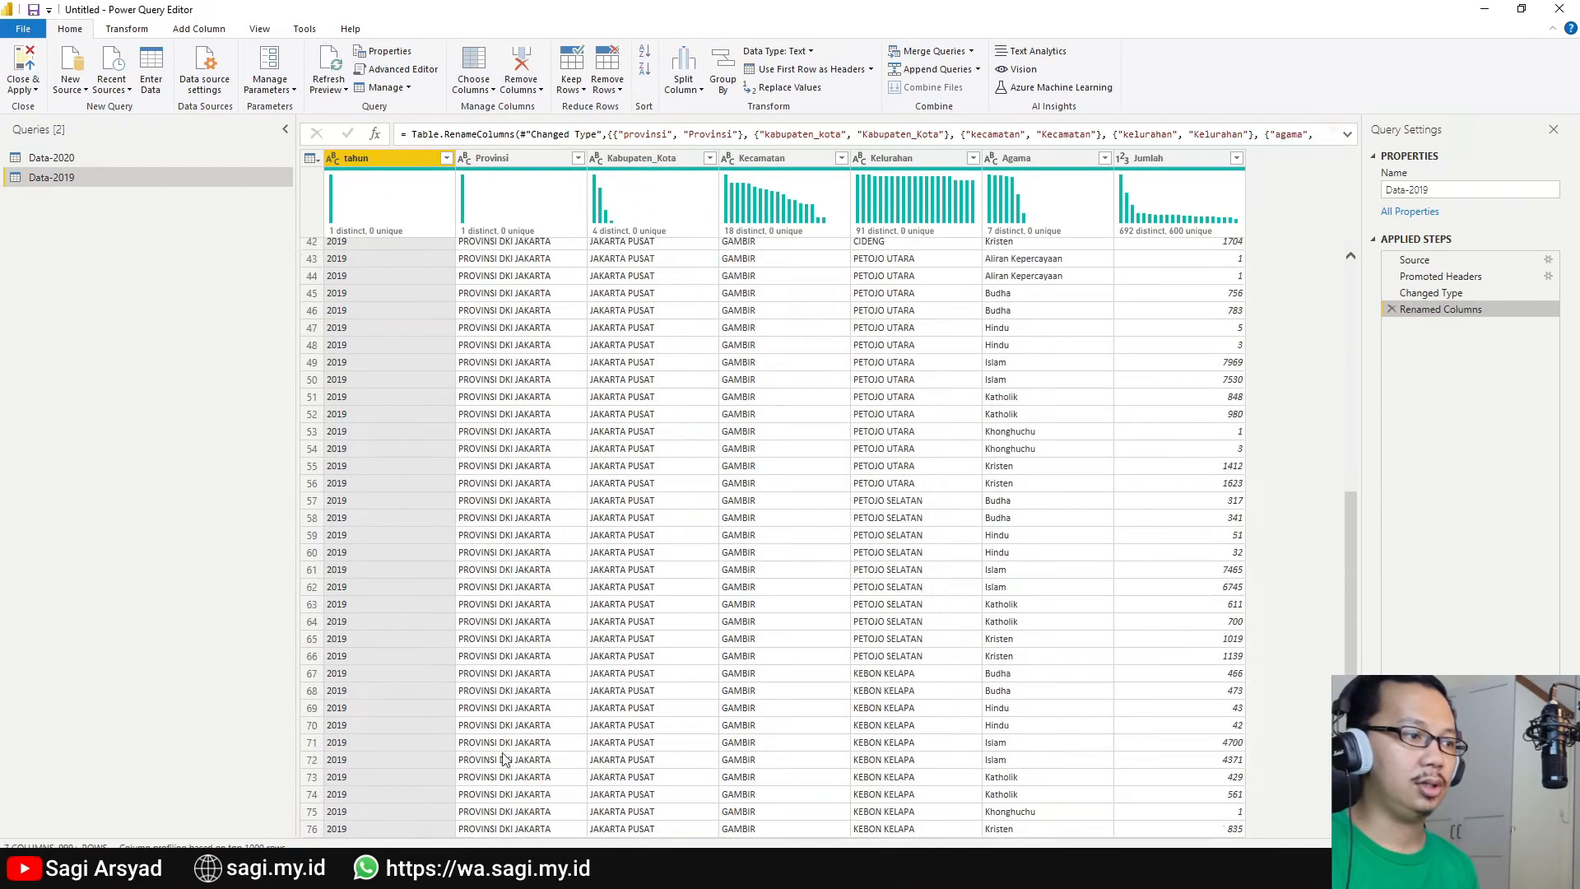
left_click(357, 829)
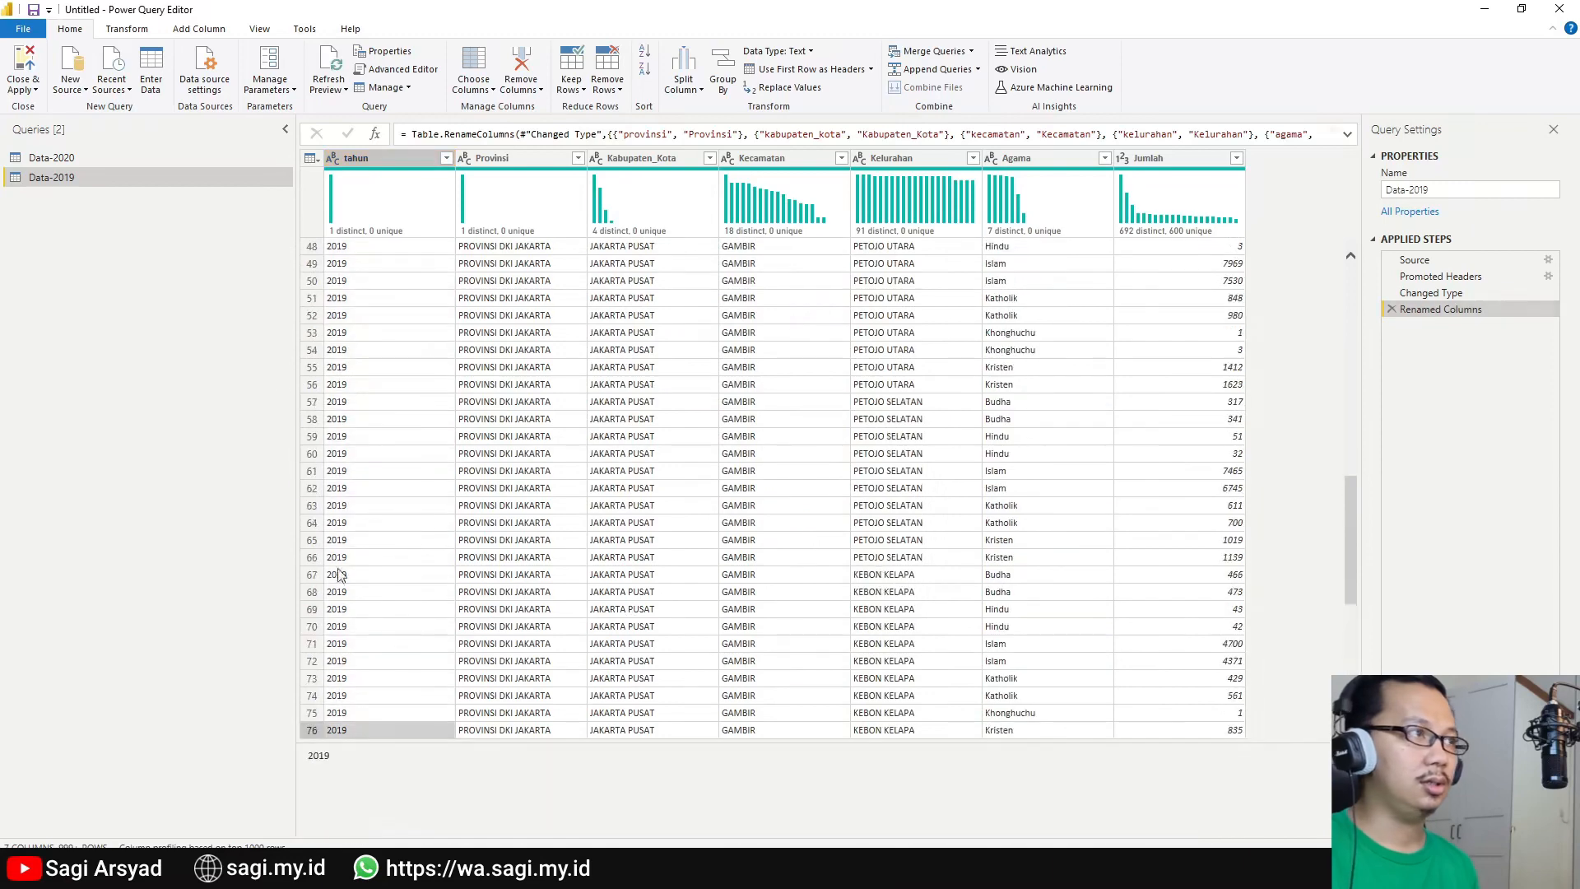
left_click(125, 30)
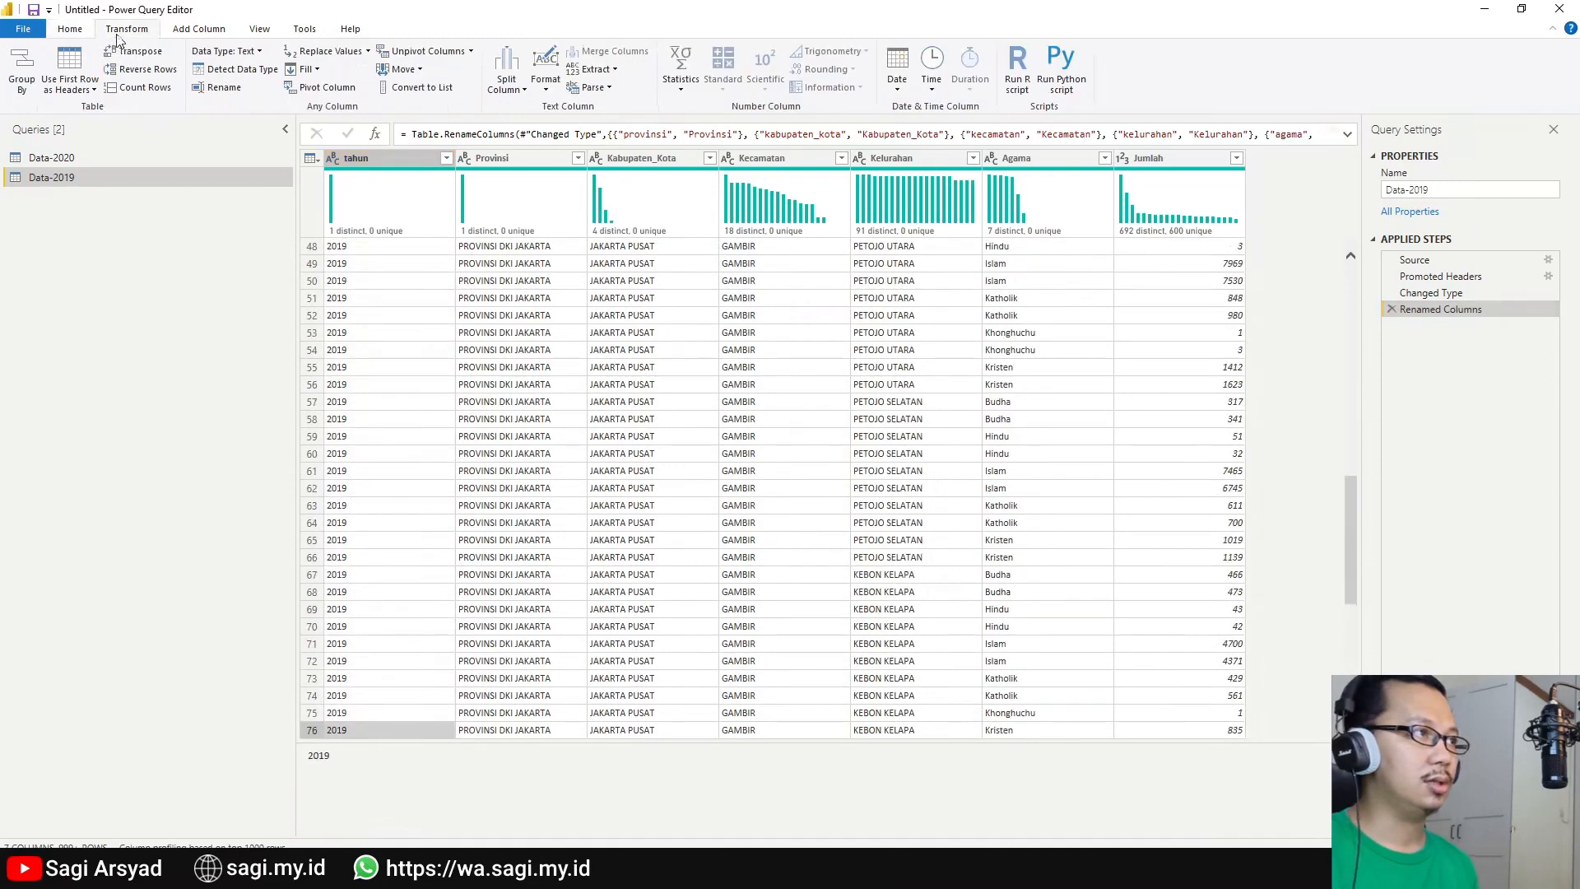
left_click(304, 71)
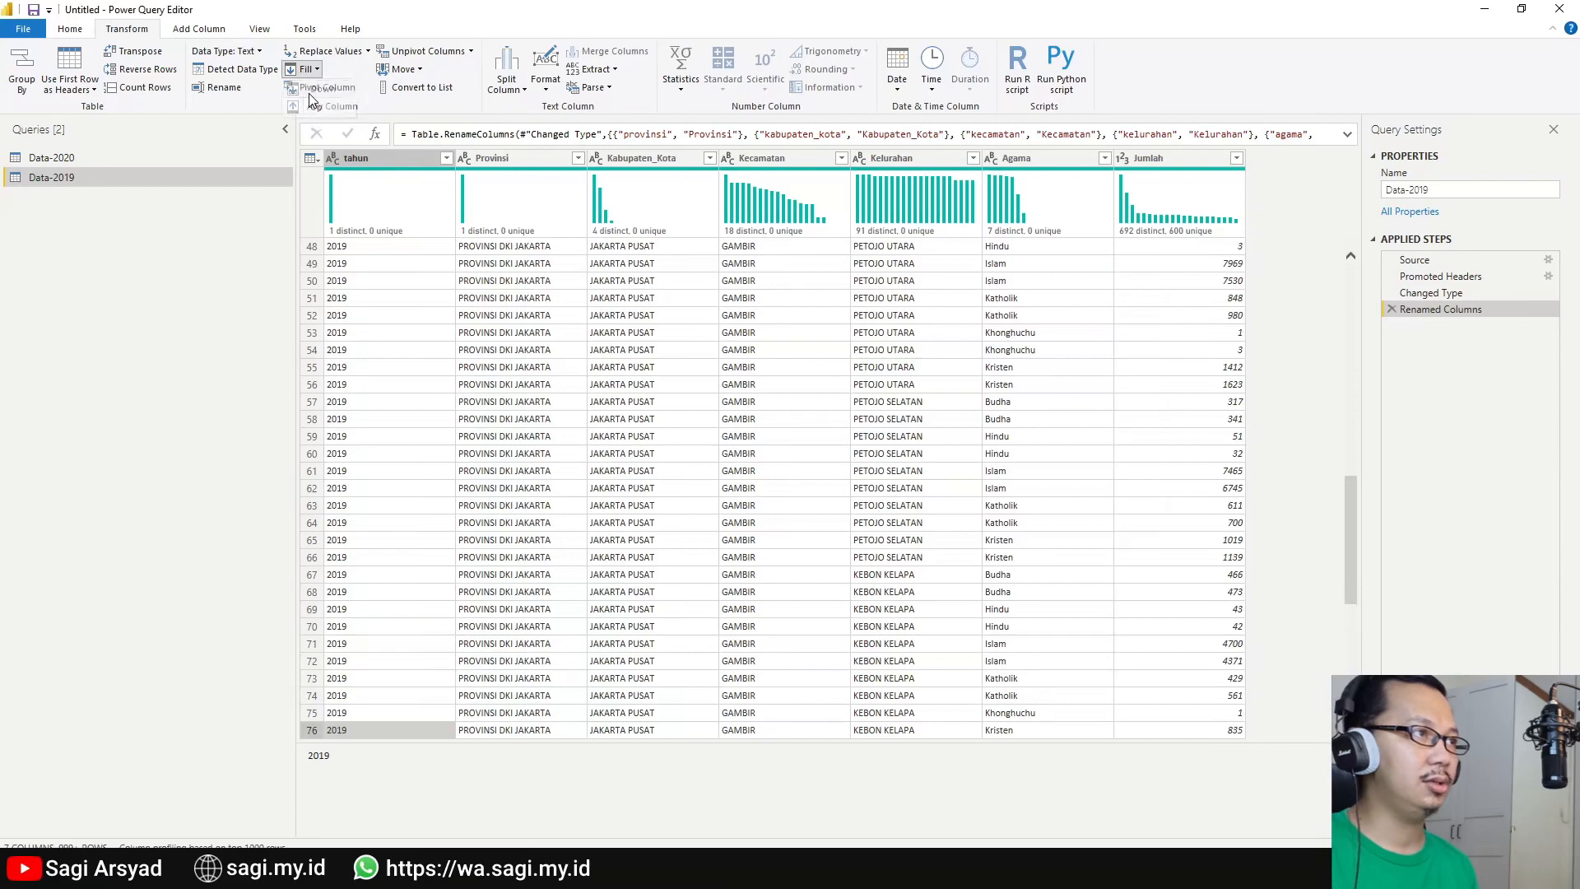
left_click(317, 88)
left_click(543, 420)
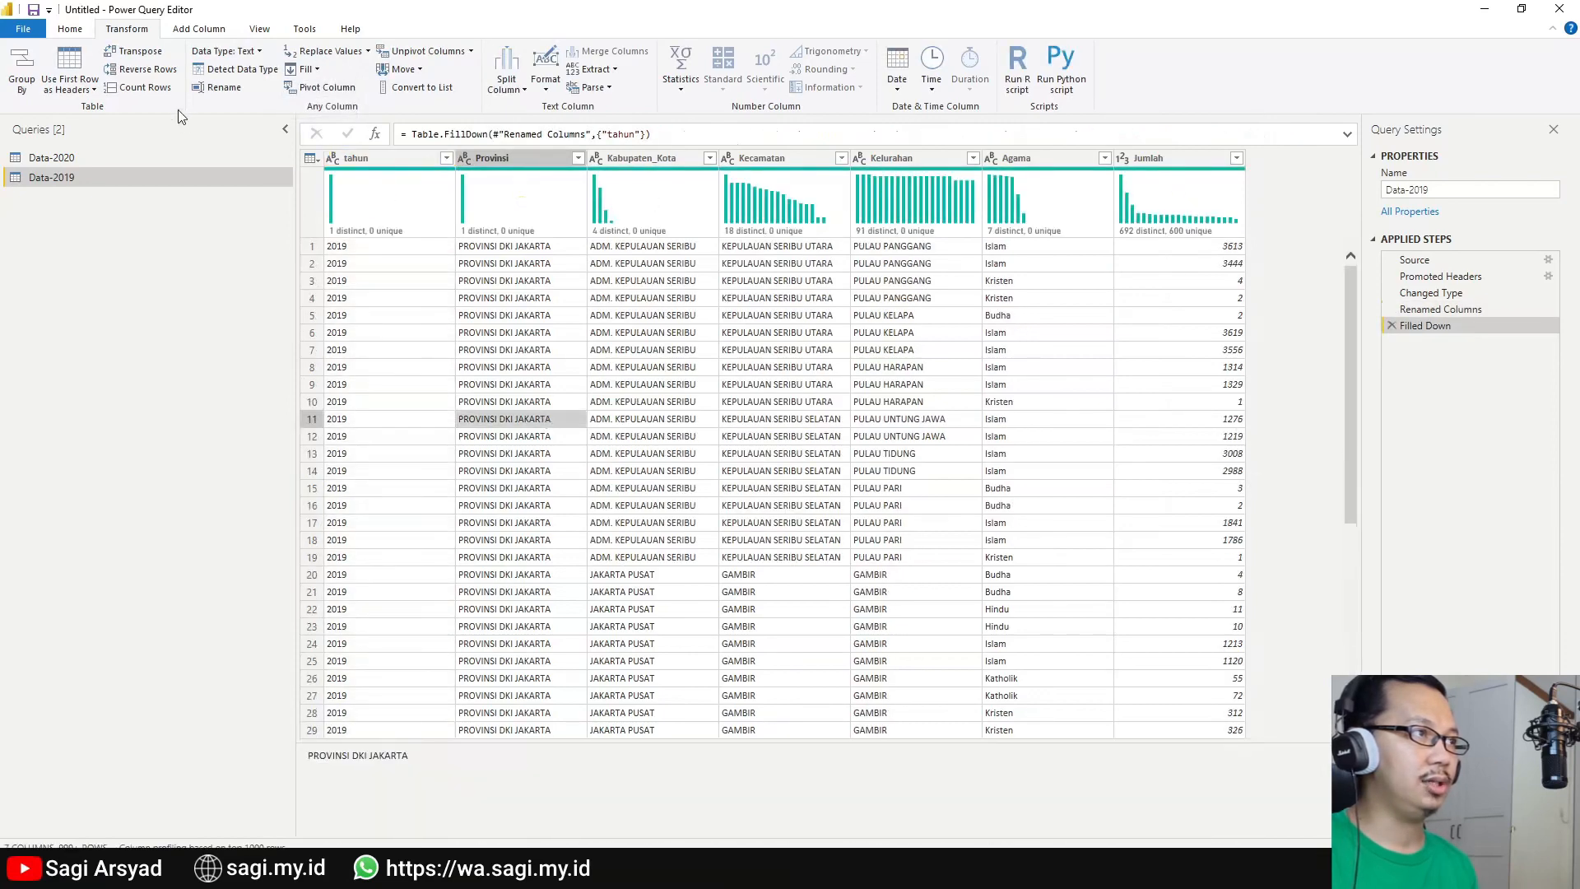
left_click(307, 70)
left_click(321, 88)
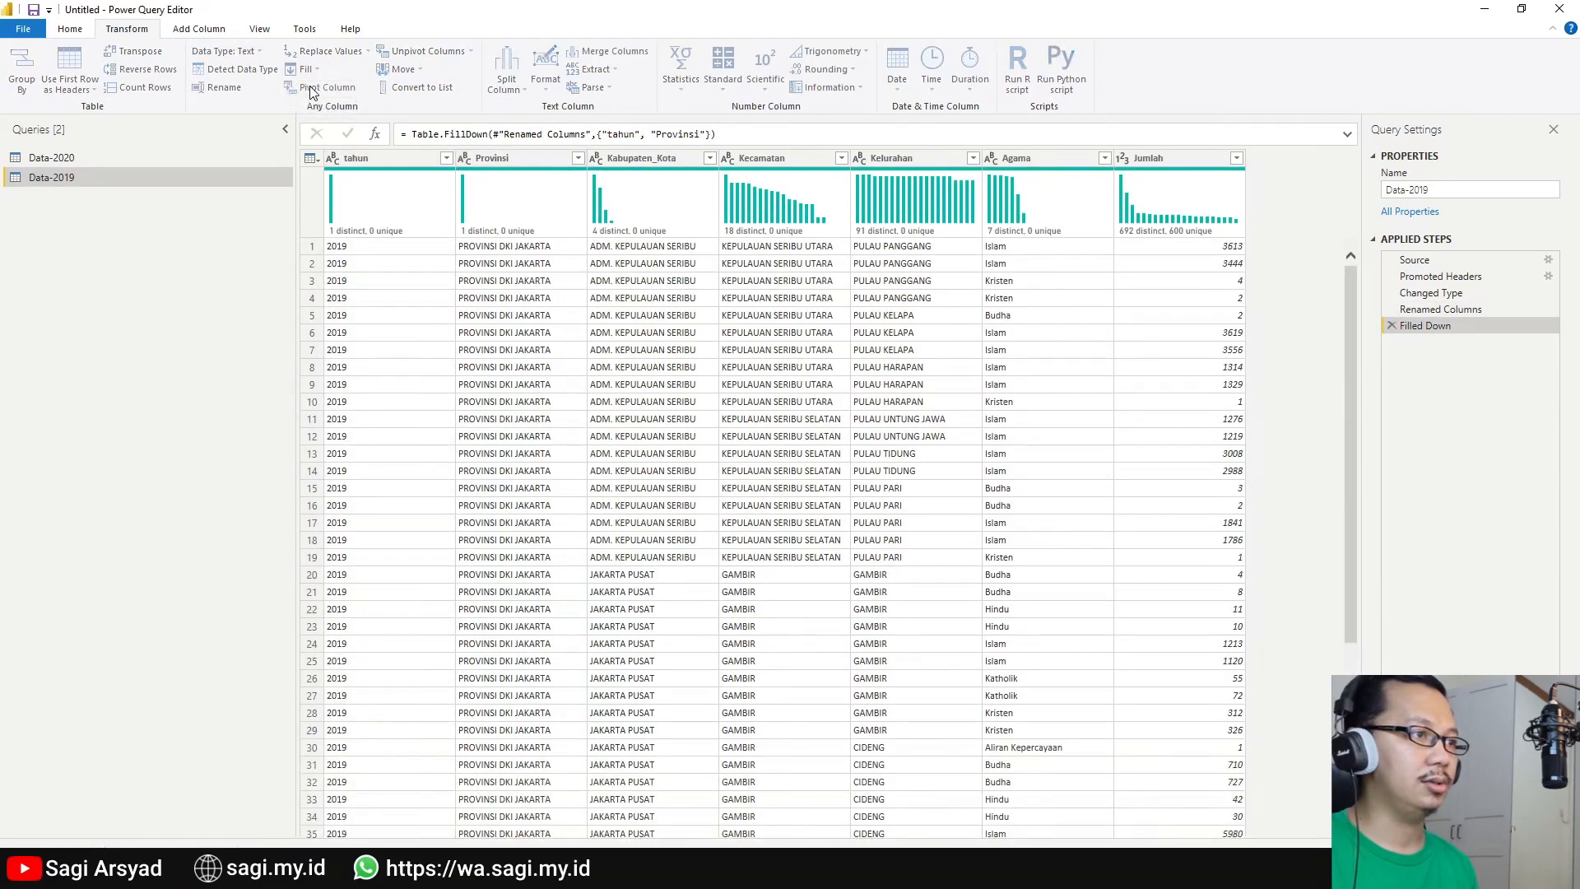
Filter the tahun column by excluding 2019 and keeping only the blank rows.
left_click(432, 156)
left_click(447, 158)
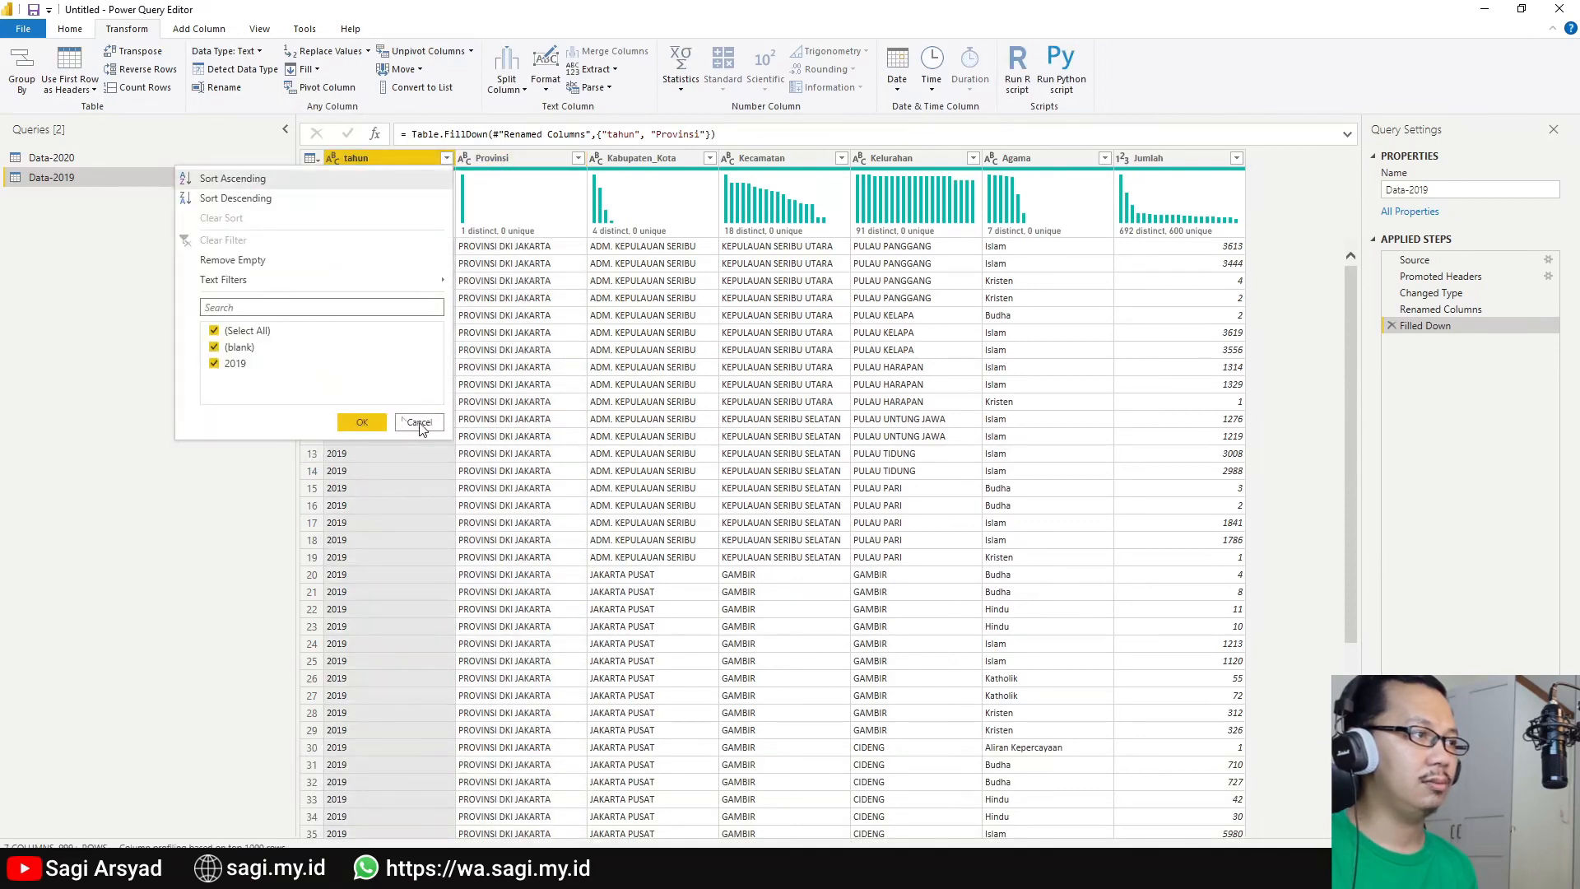
left_click(215, 362)
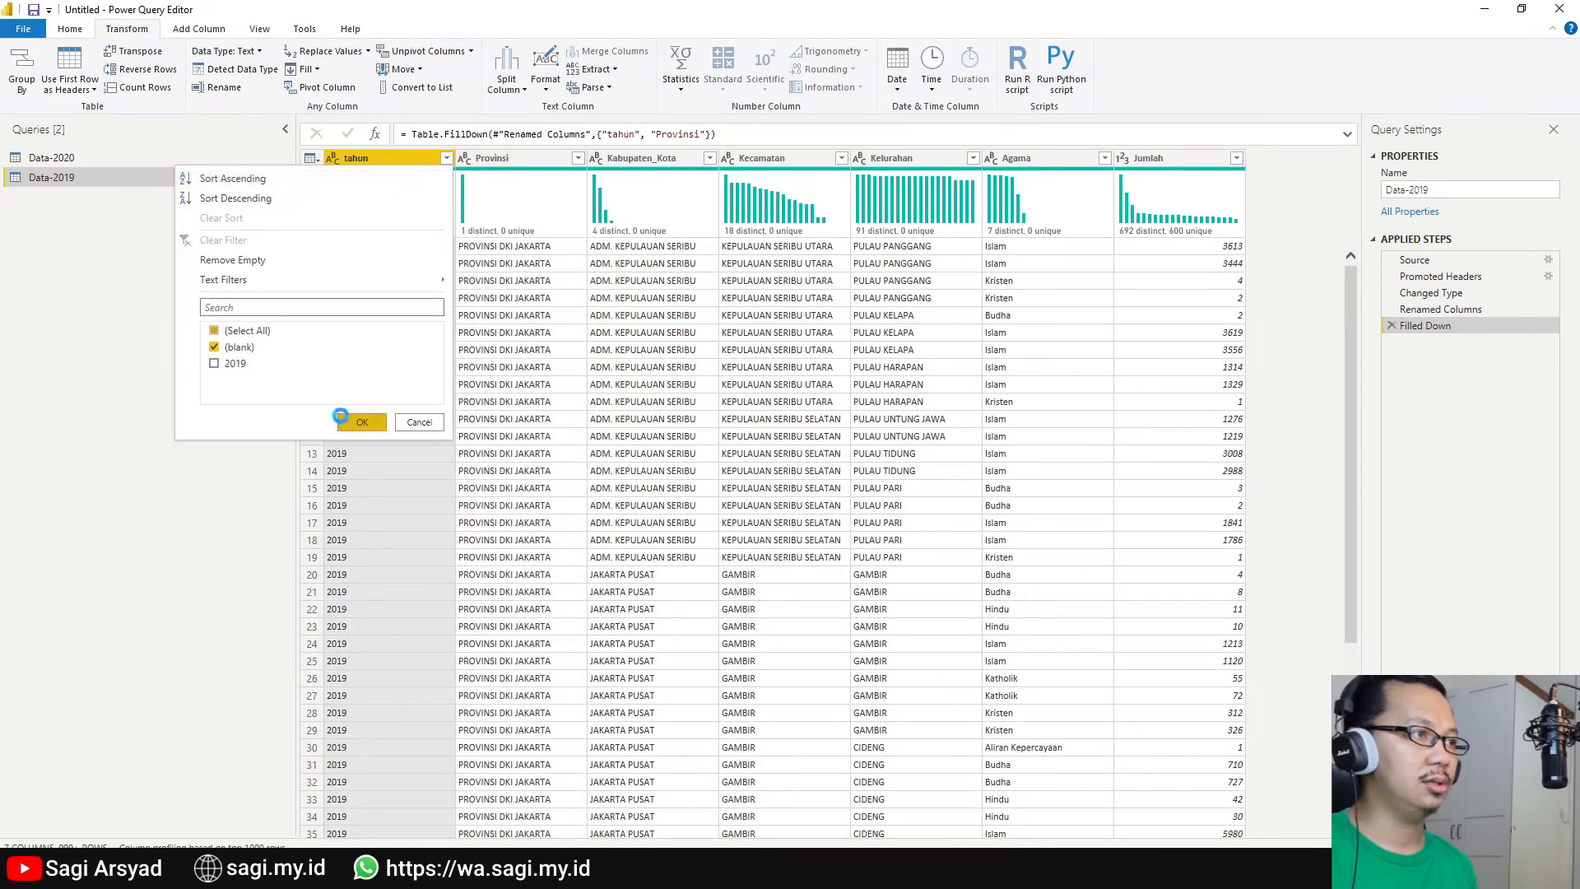
left_click(341, 416)
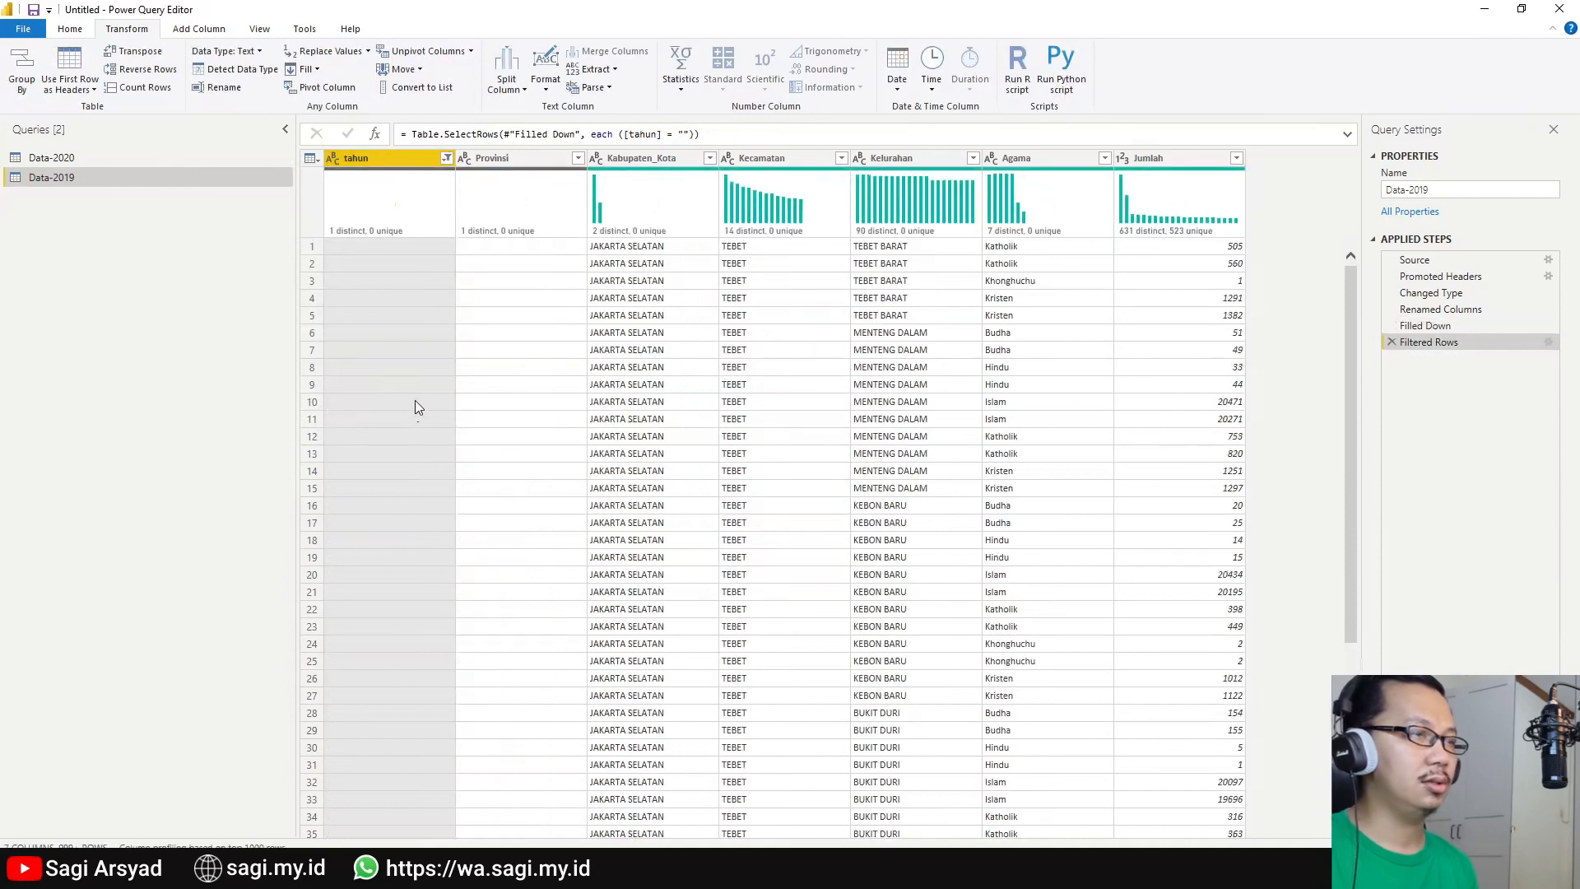
Delete the Filtered Rows and Filled Down steps, leaving Renamed Columns as the last applied step of Data-2019.
left_click(1390, 343)
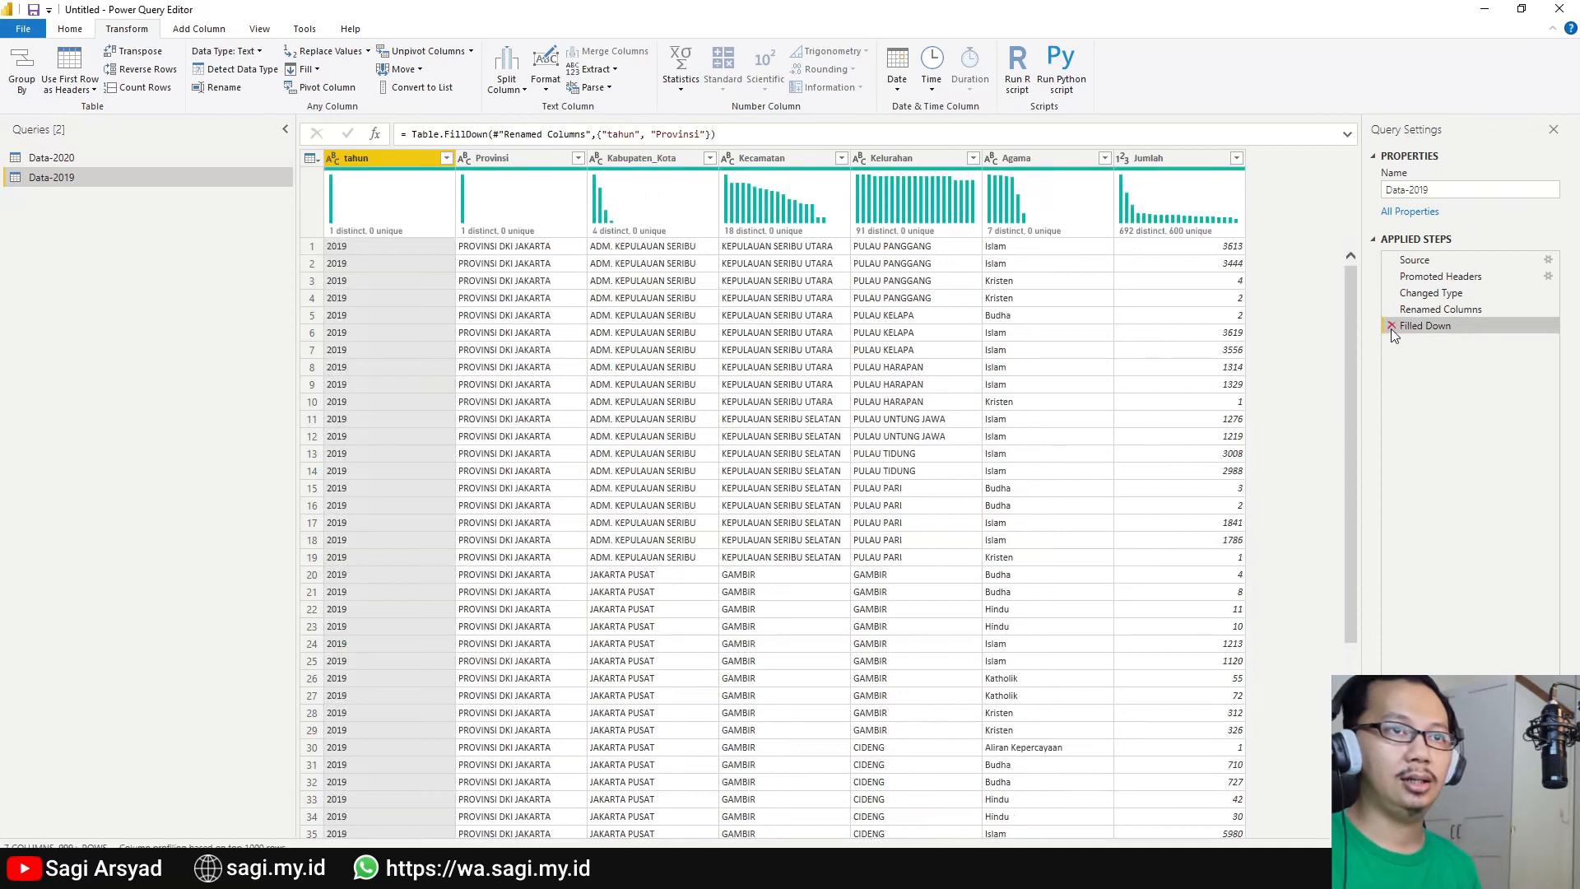
left_click(1390, 326)
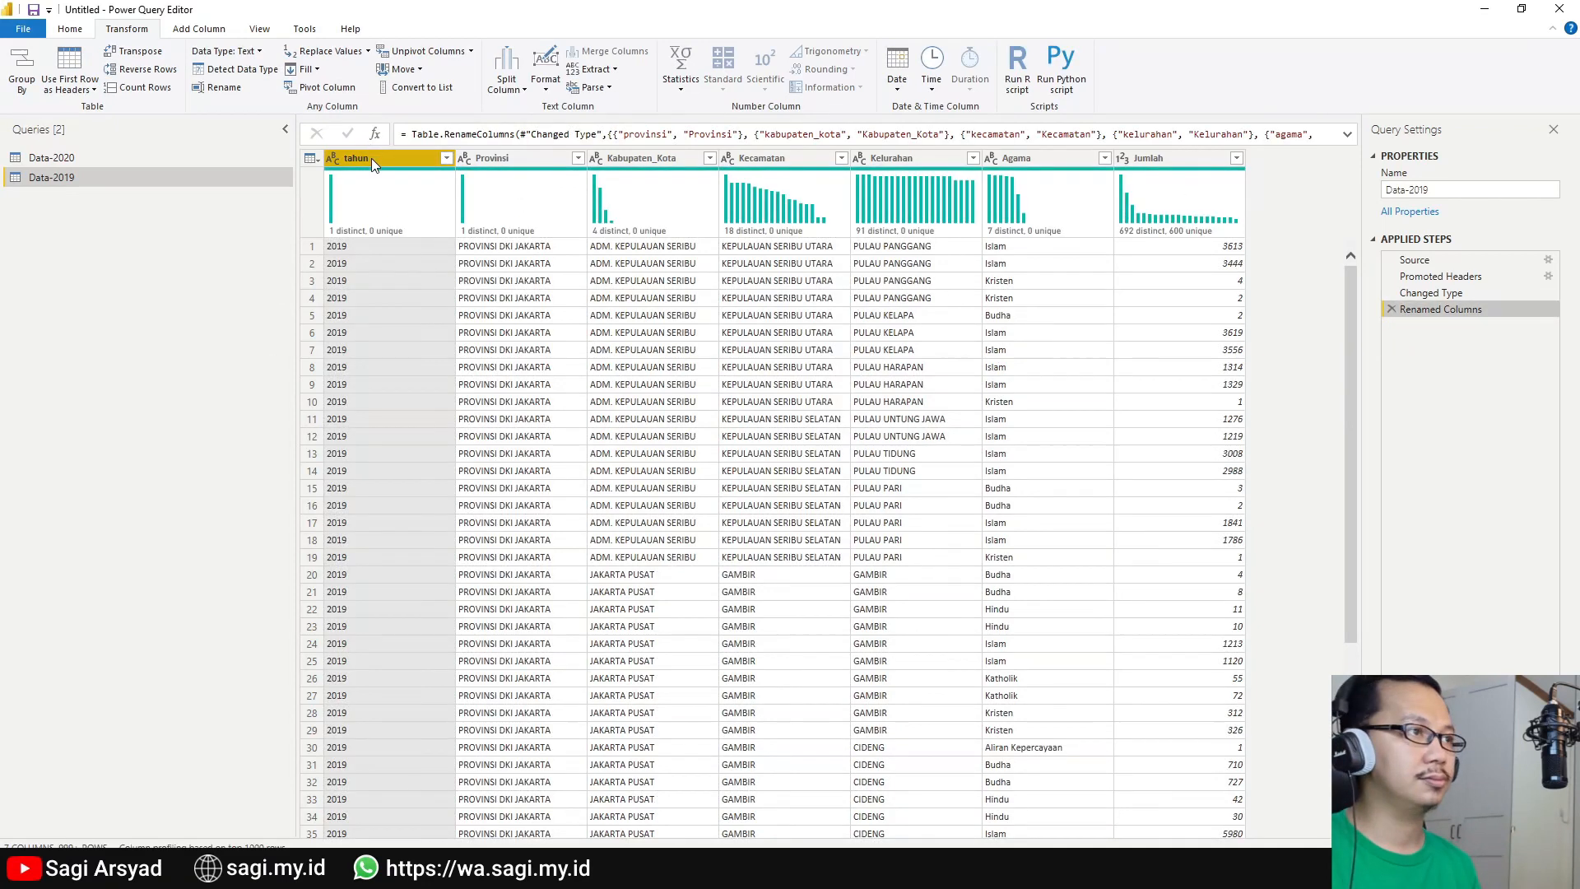
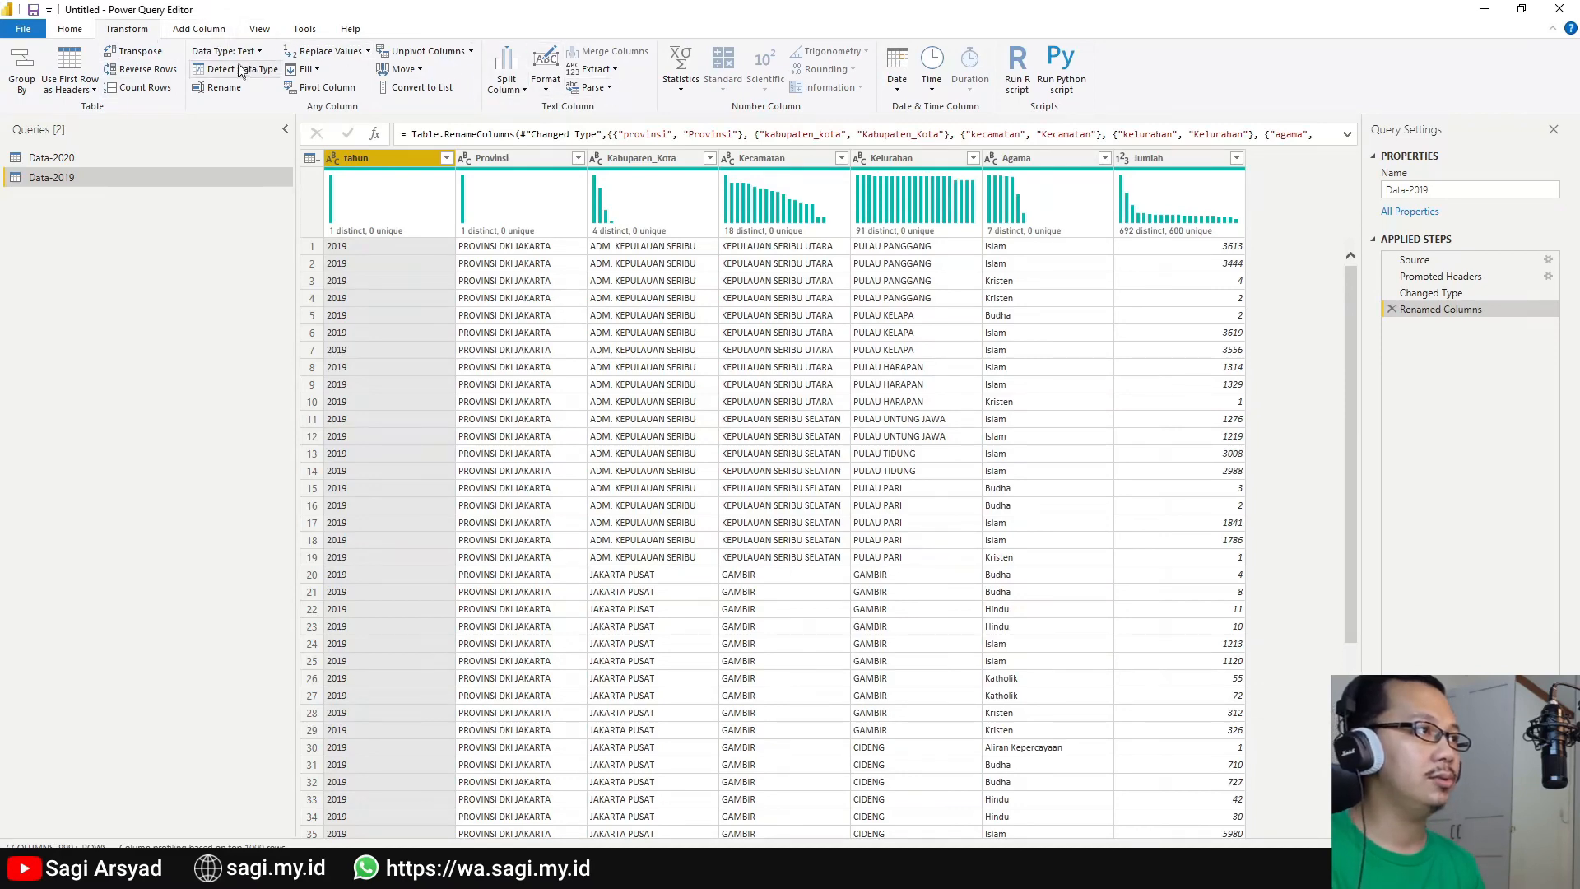
left_click(368, 52)
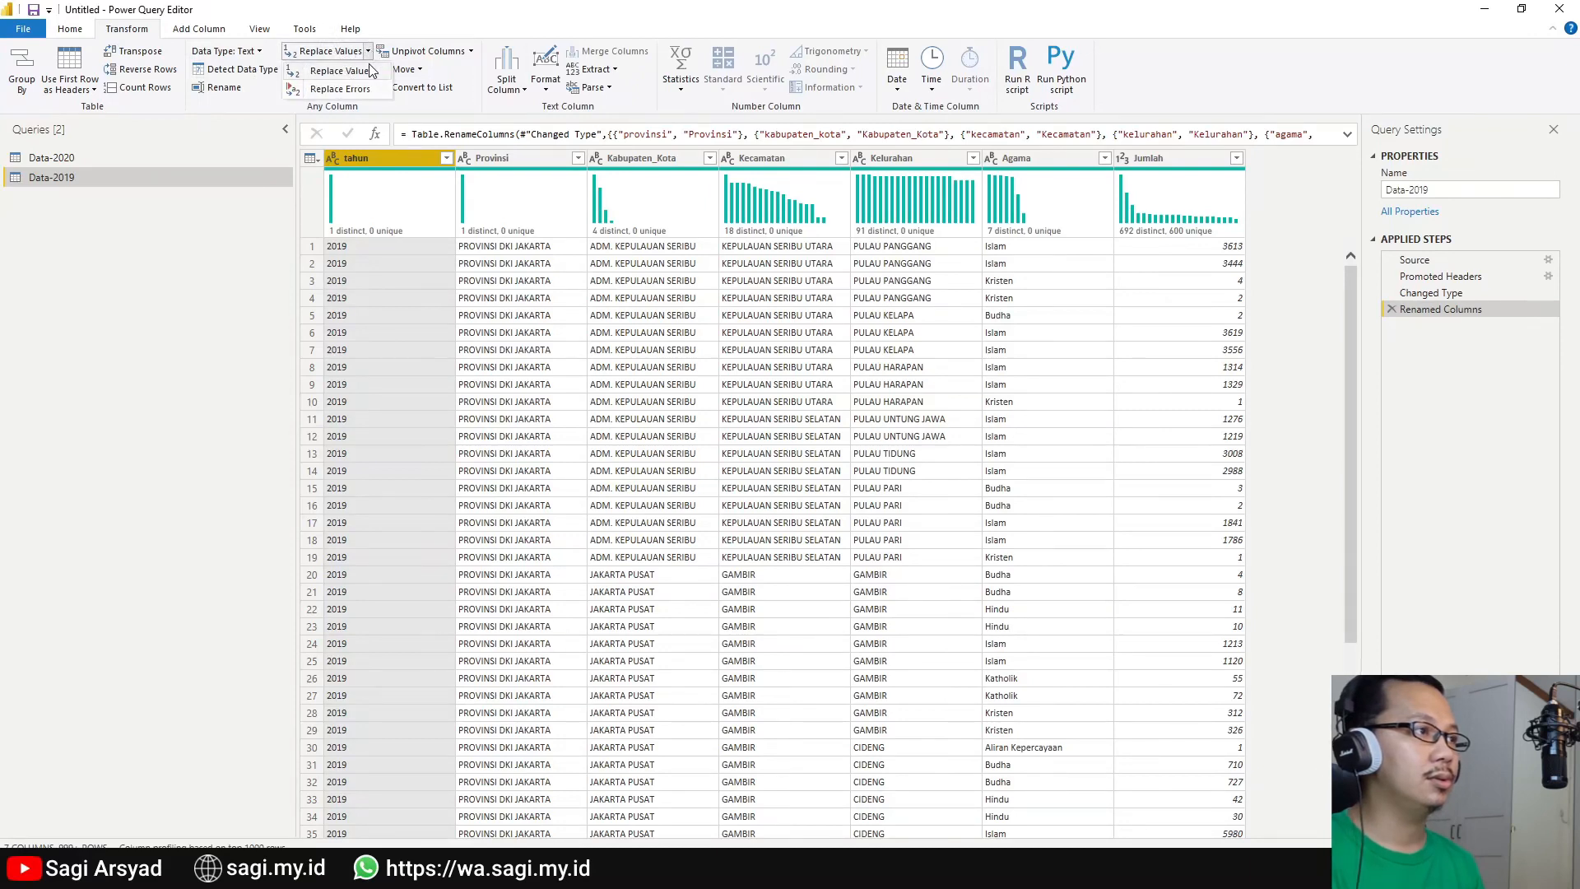
left_click(370, 71)
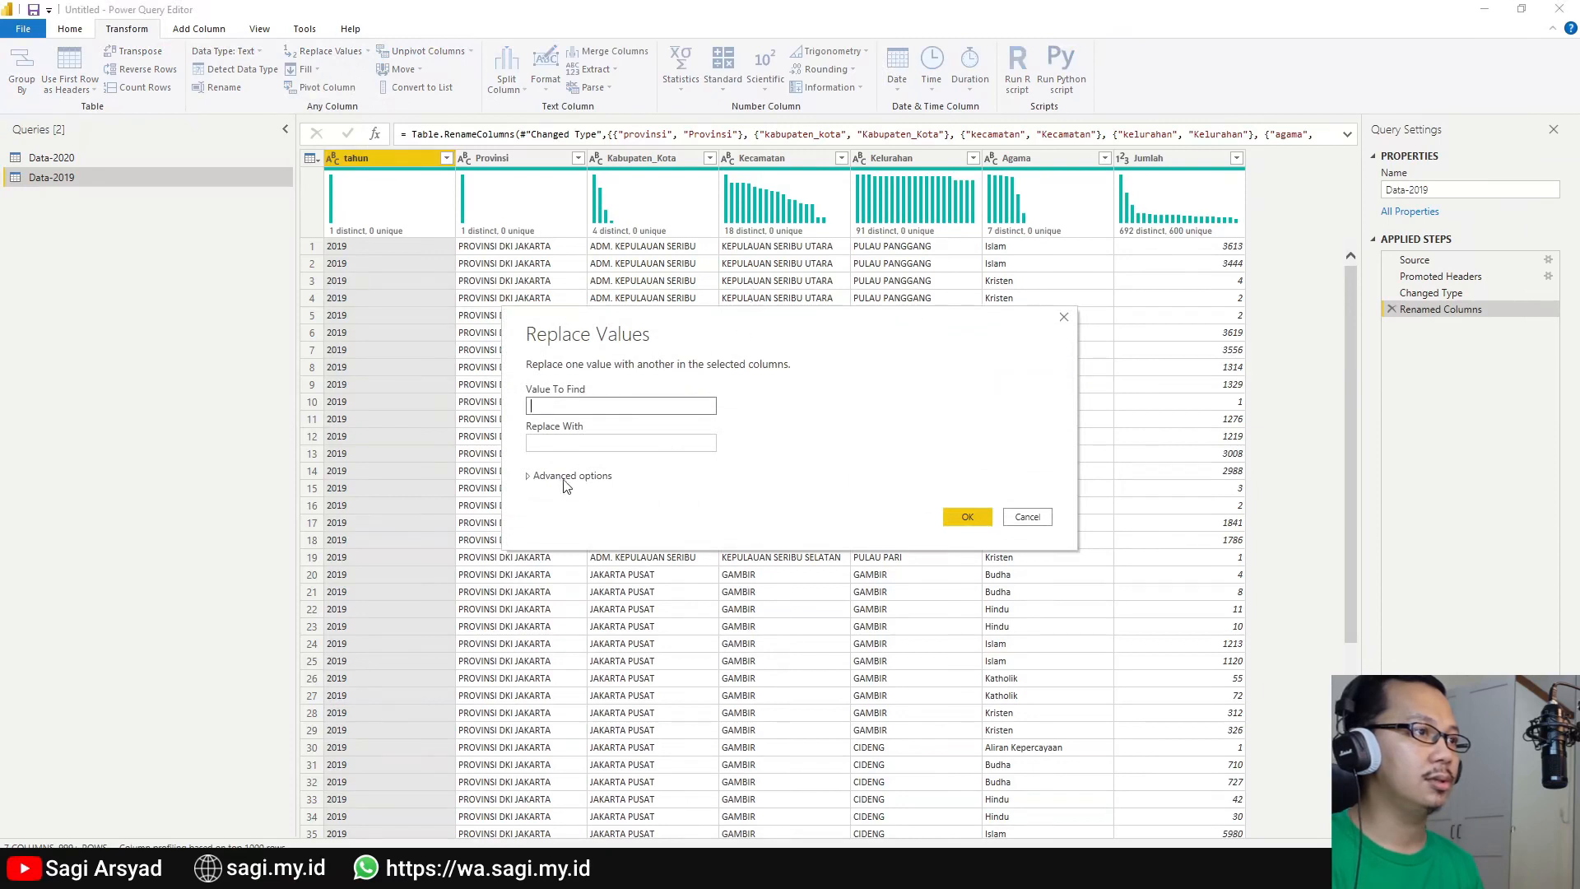
left_click(566, 478)
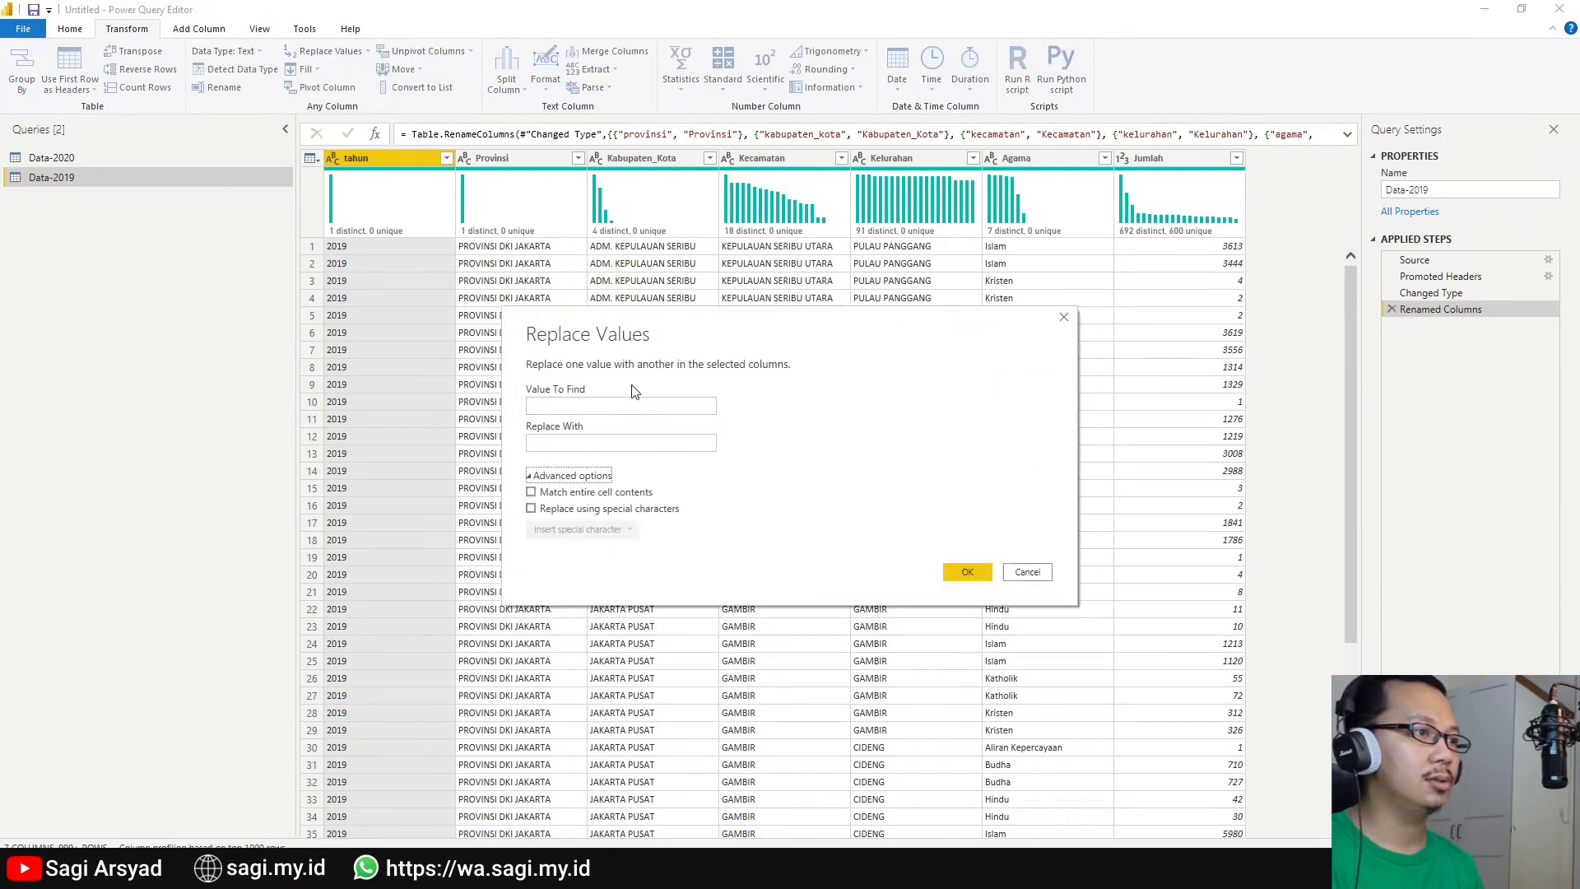
left_click(1026, 574)
Sort the Data-2019 rows by the tahun column in descending order.
scroll(376, 609, "down", 10)
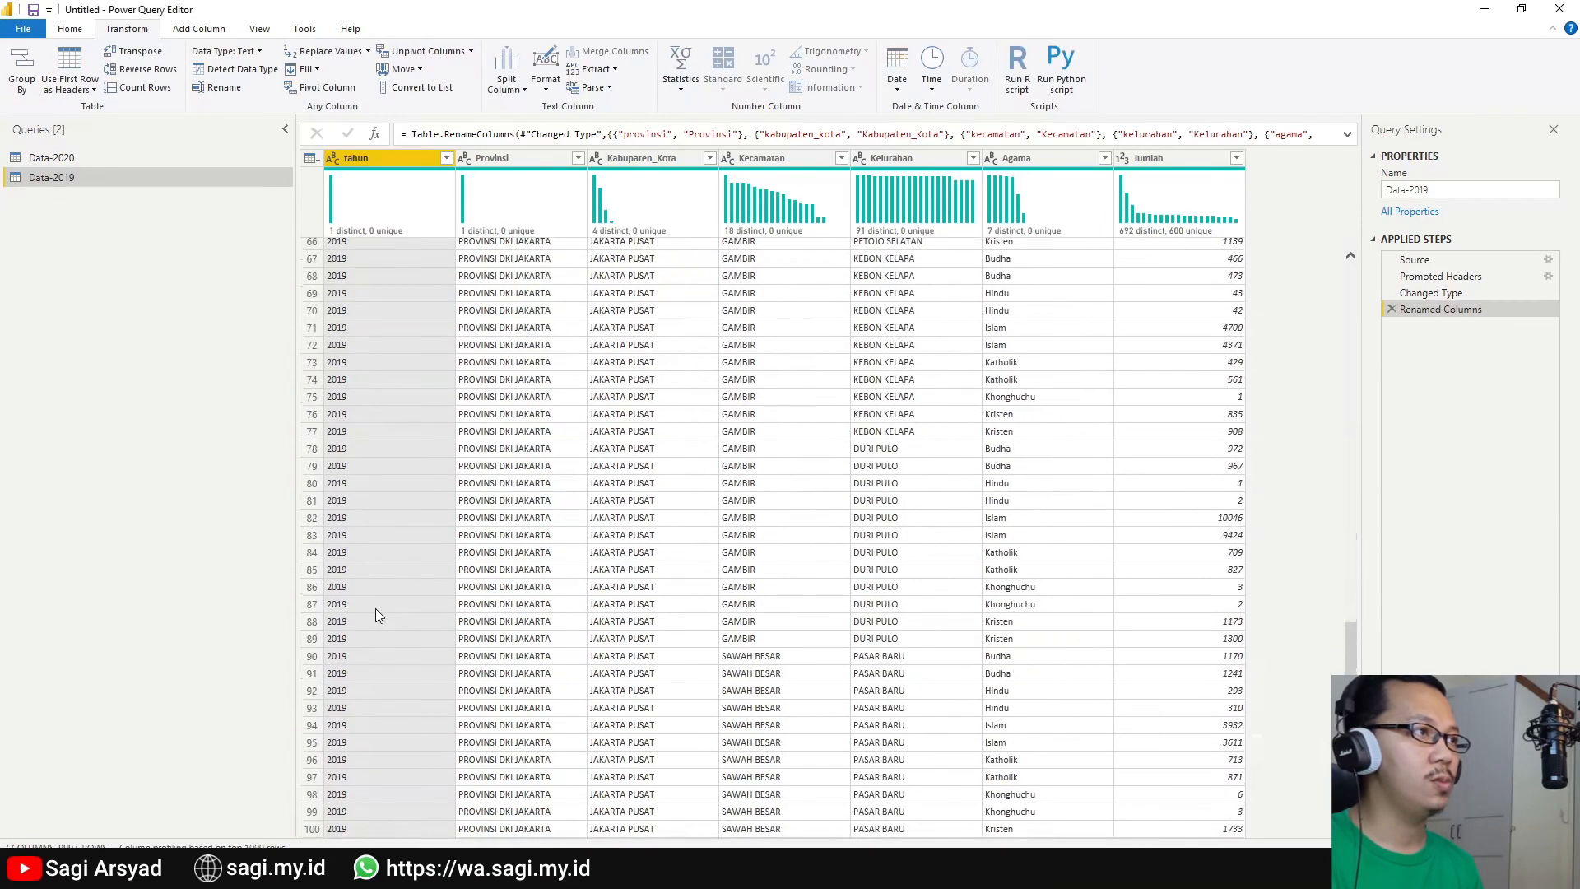
scroll(375, 617, "down", 20)
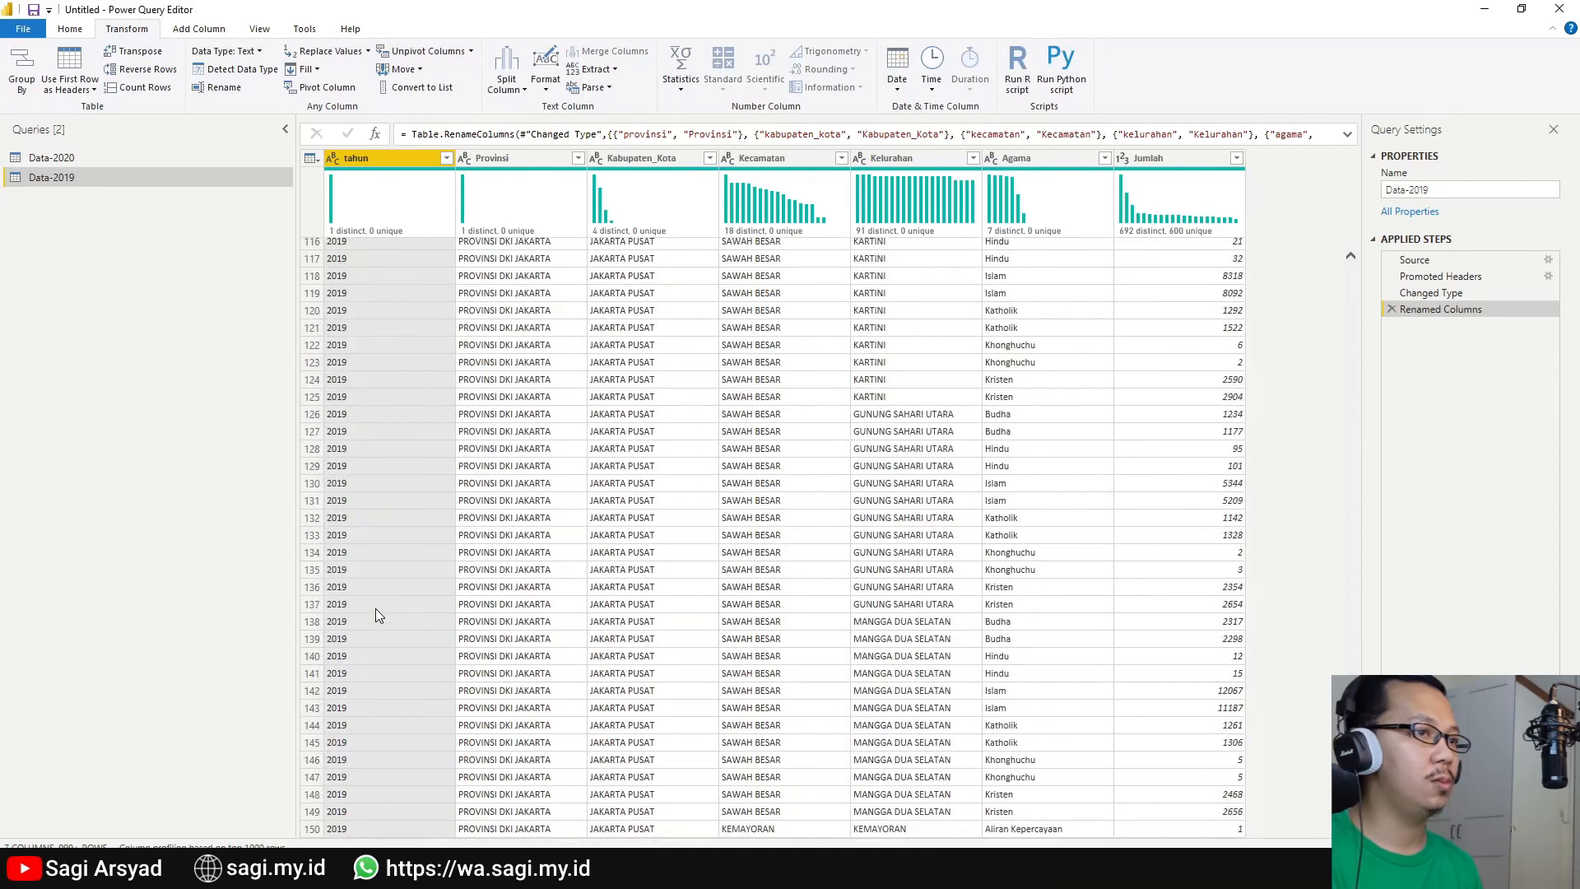
scroll(376, 616, "down", 20)
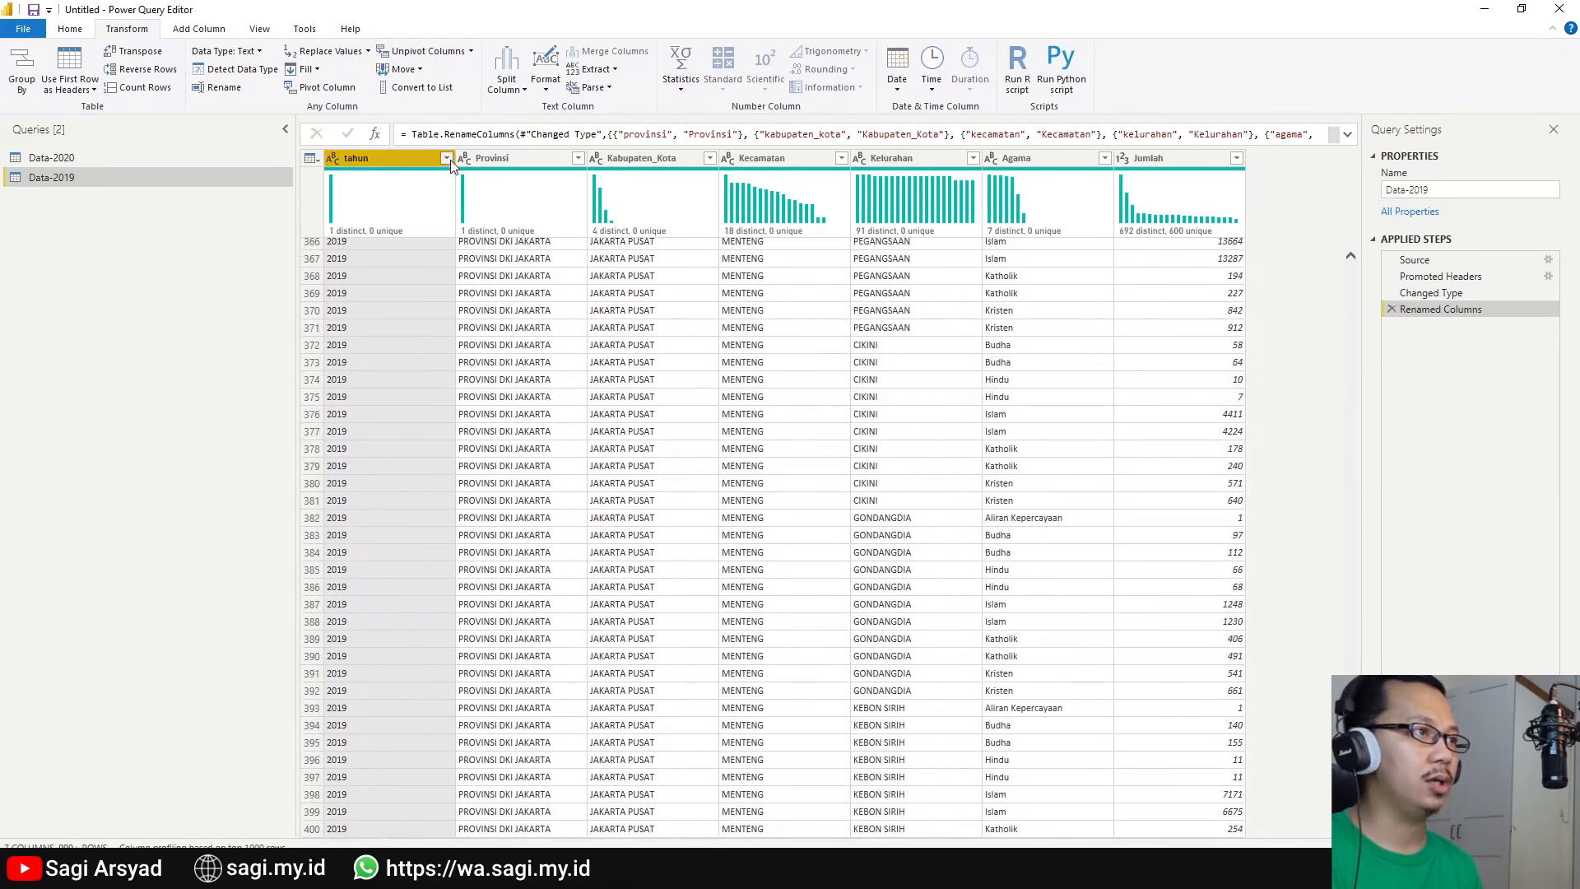
left_click(446, 158)
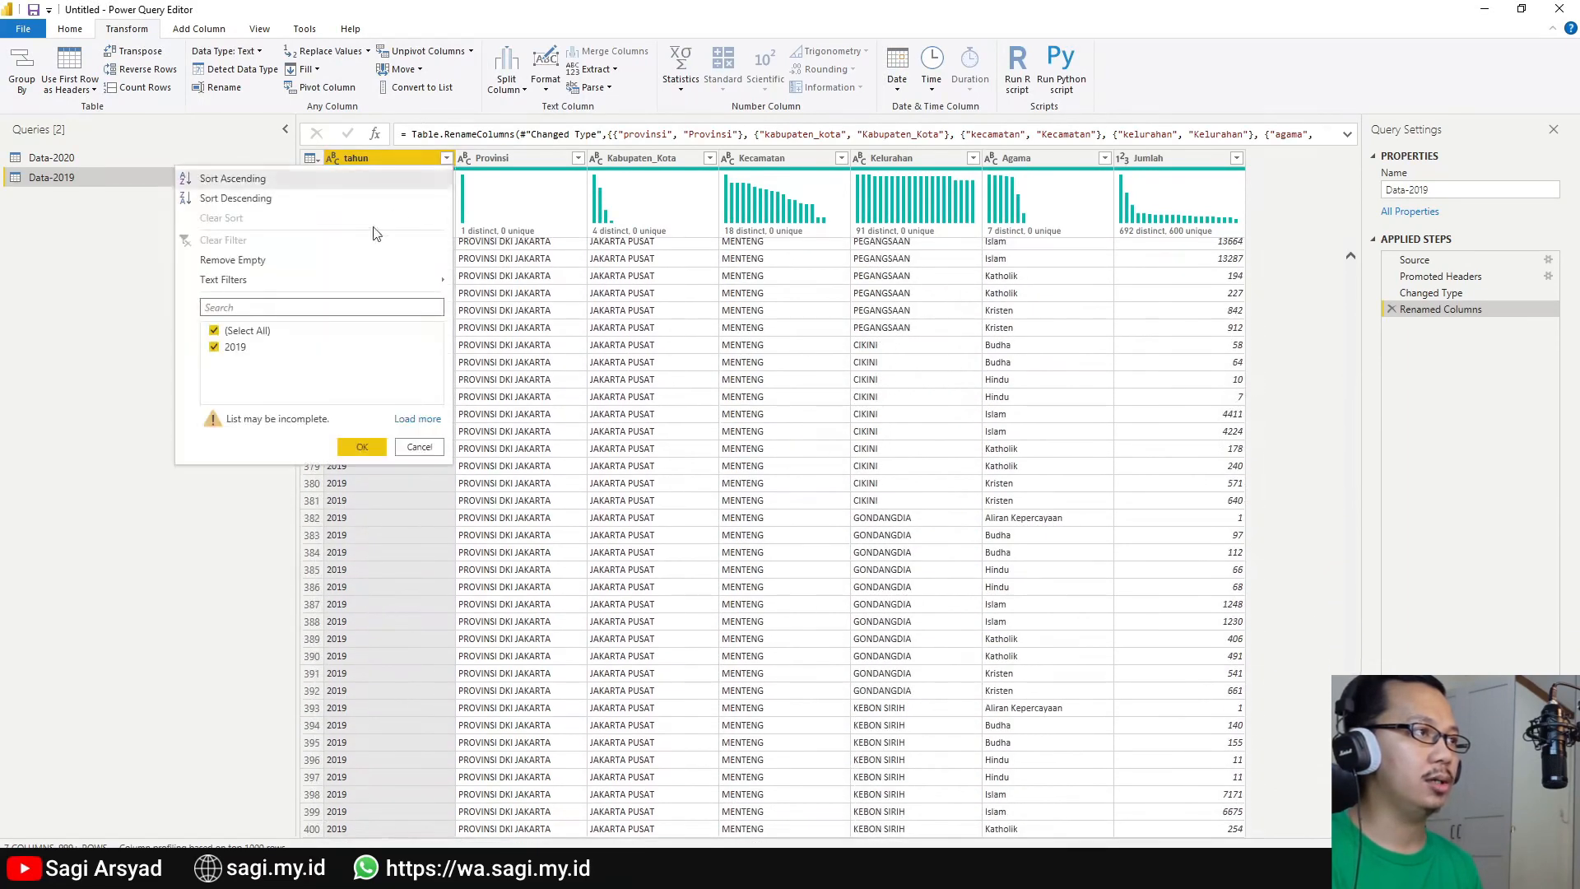
left_click(254, 200)
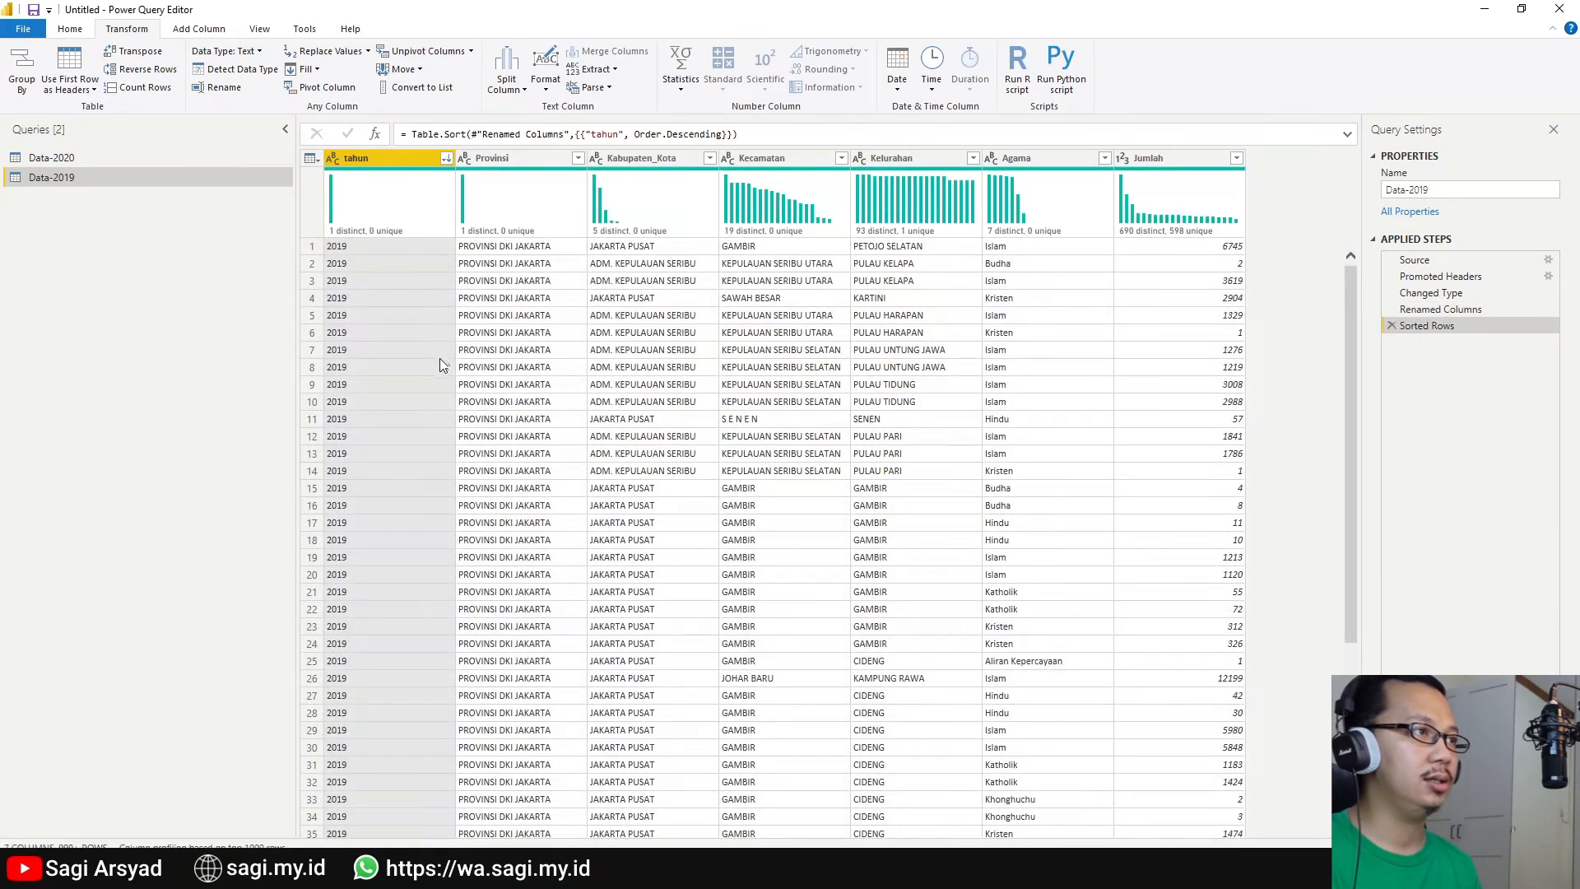
Examine the sorted Data-2019 rows to locate where the blank tahun and Provinsi values begin.
scroll(436, 365, "down", 20)
scroll(436, 365, "down", 20)
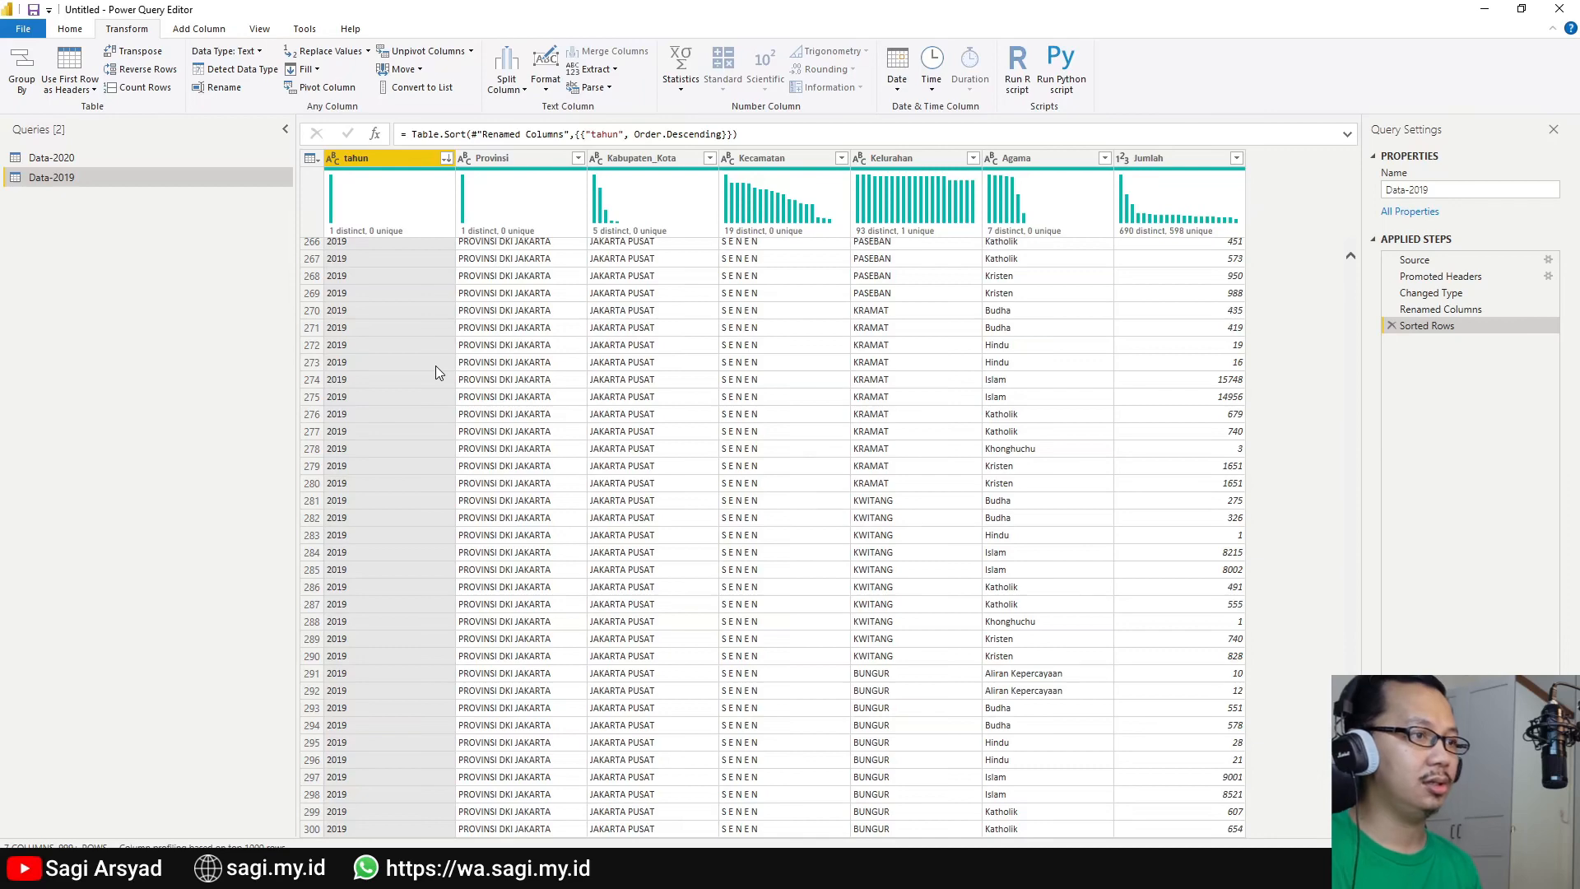
scroll(436, 365, "down", 20)
scroll(487, 429, "down", 15)
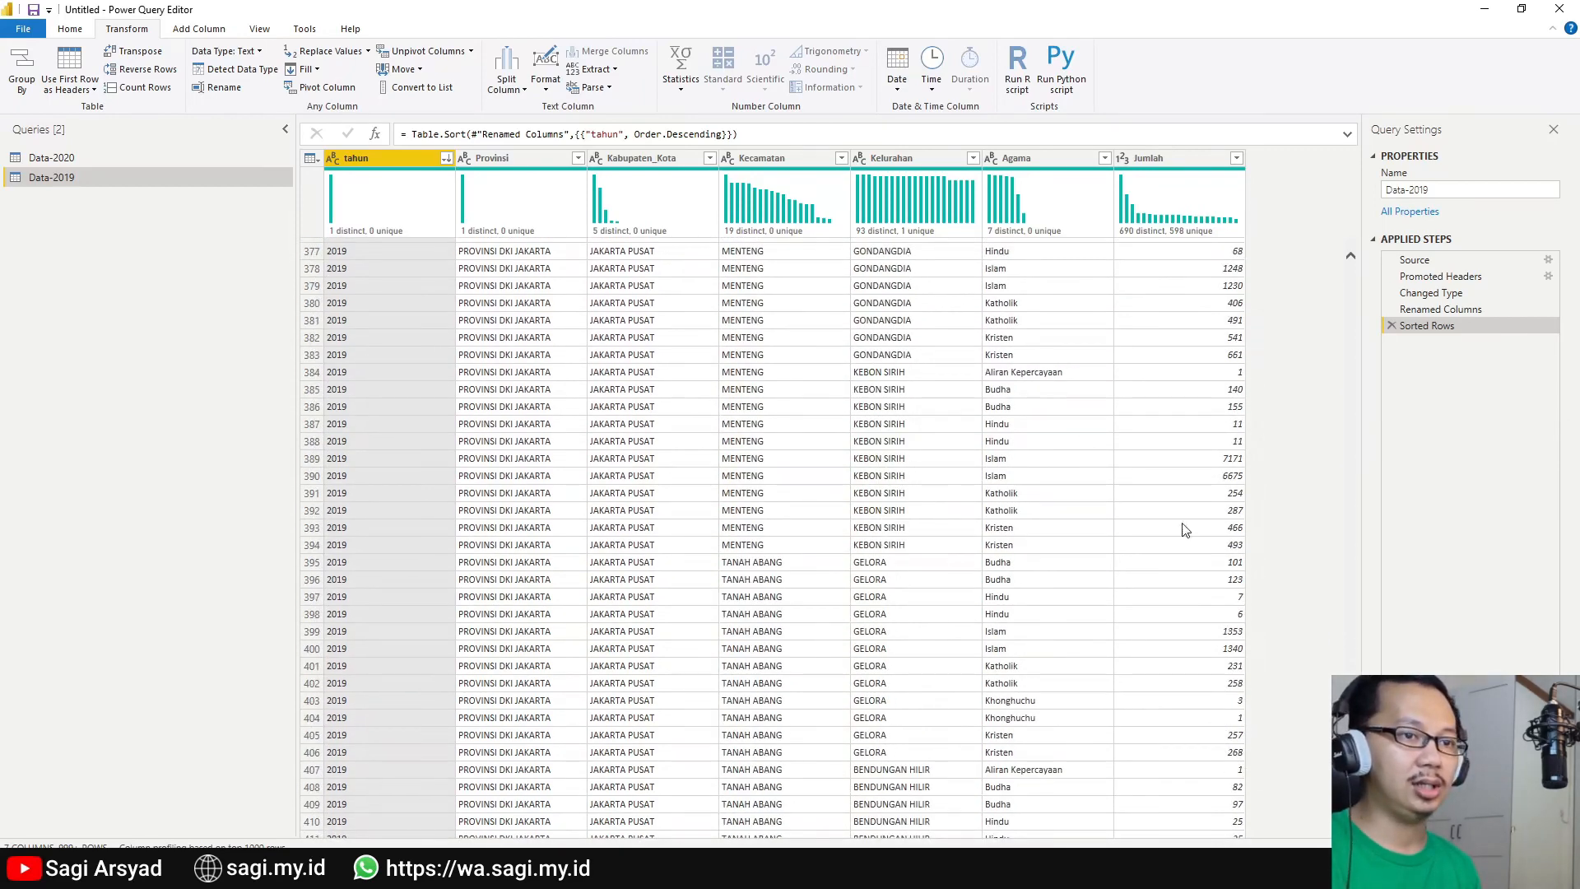
scroll(1287, 614, "down", 20)
scroll(1290, 619, "down", 17)
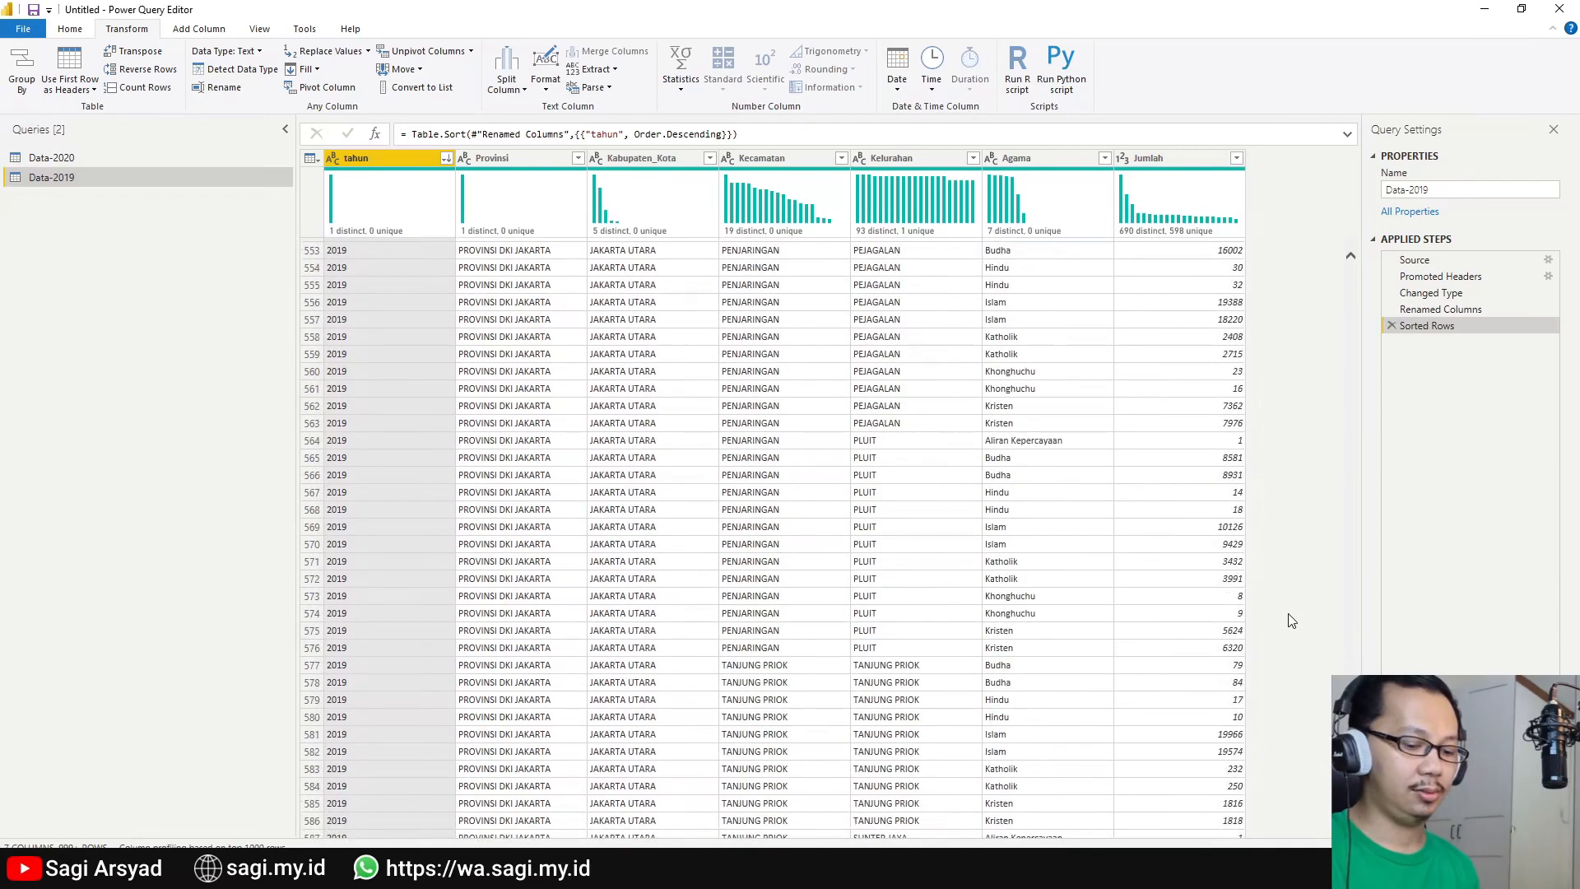
scroll(1320, 639, "down", 20)
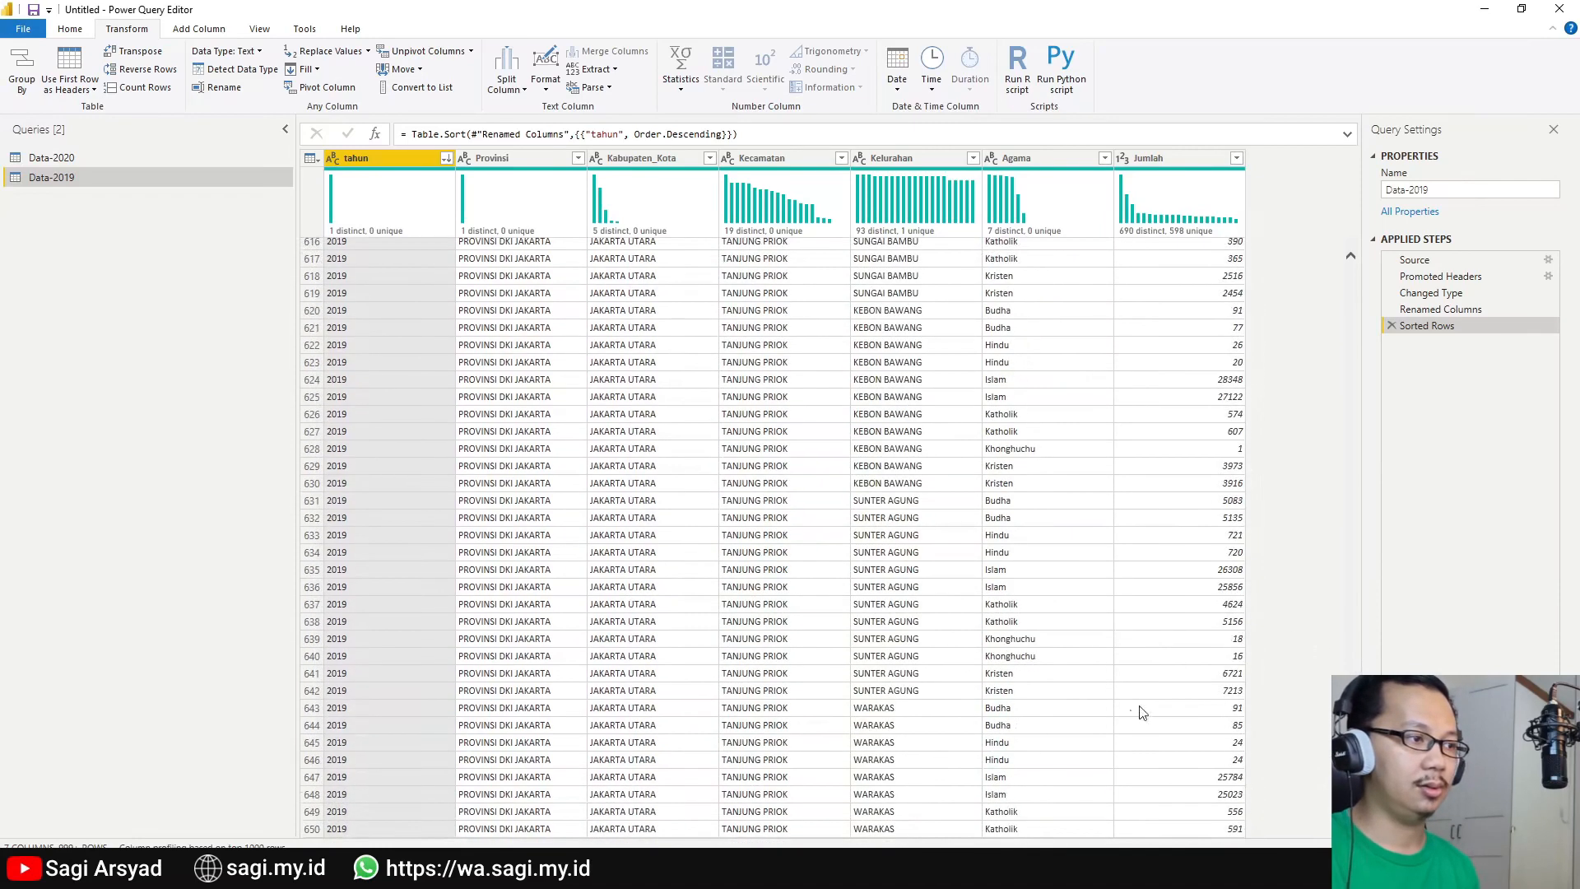
scroll(484, 747, "down", 20)
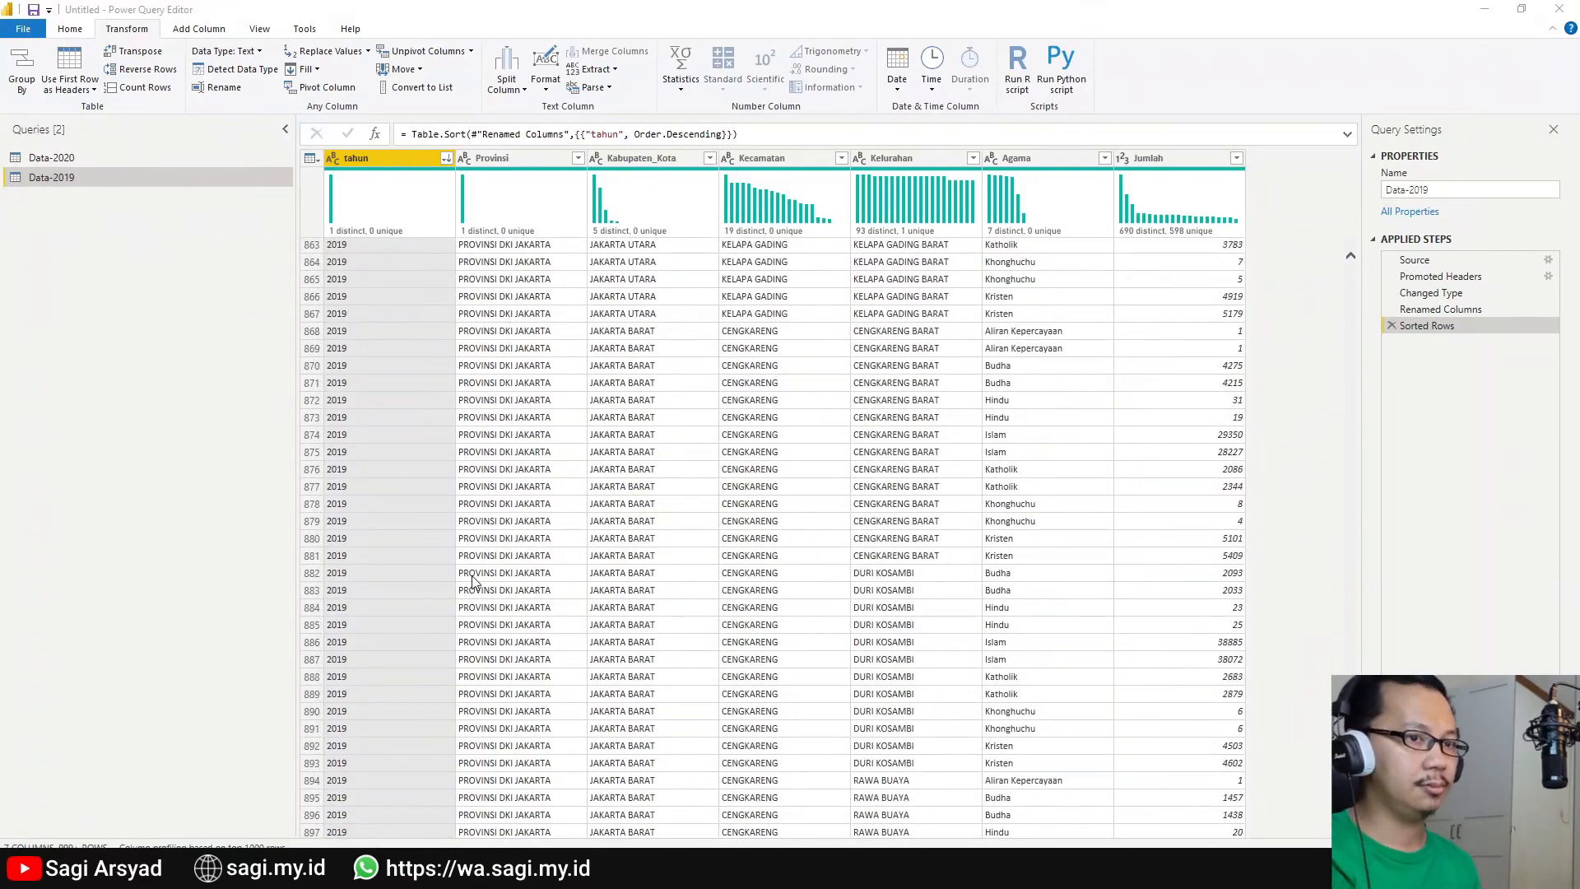
scroll(449, 736, "down", 18)
scroll(449, 736, "down", 20)
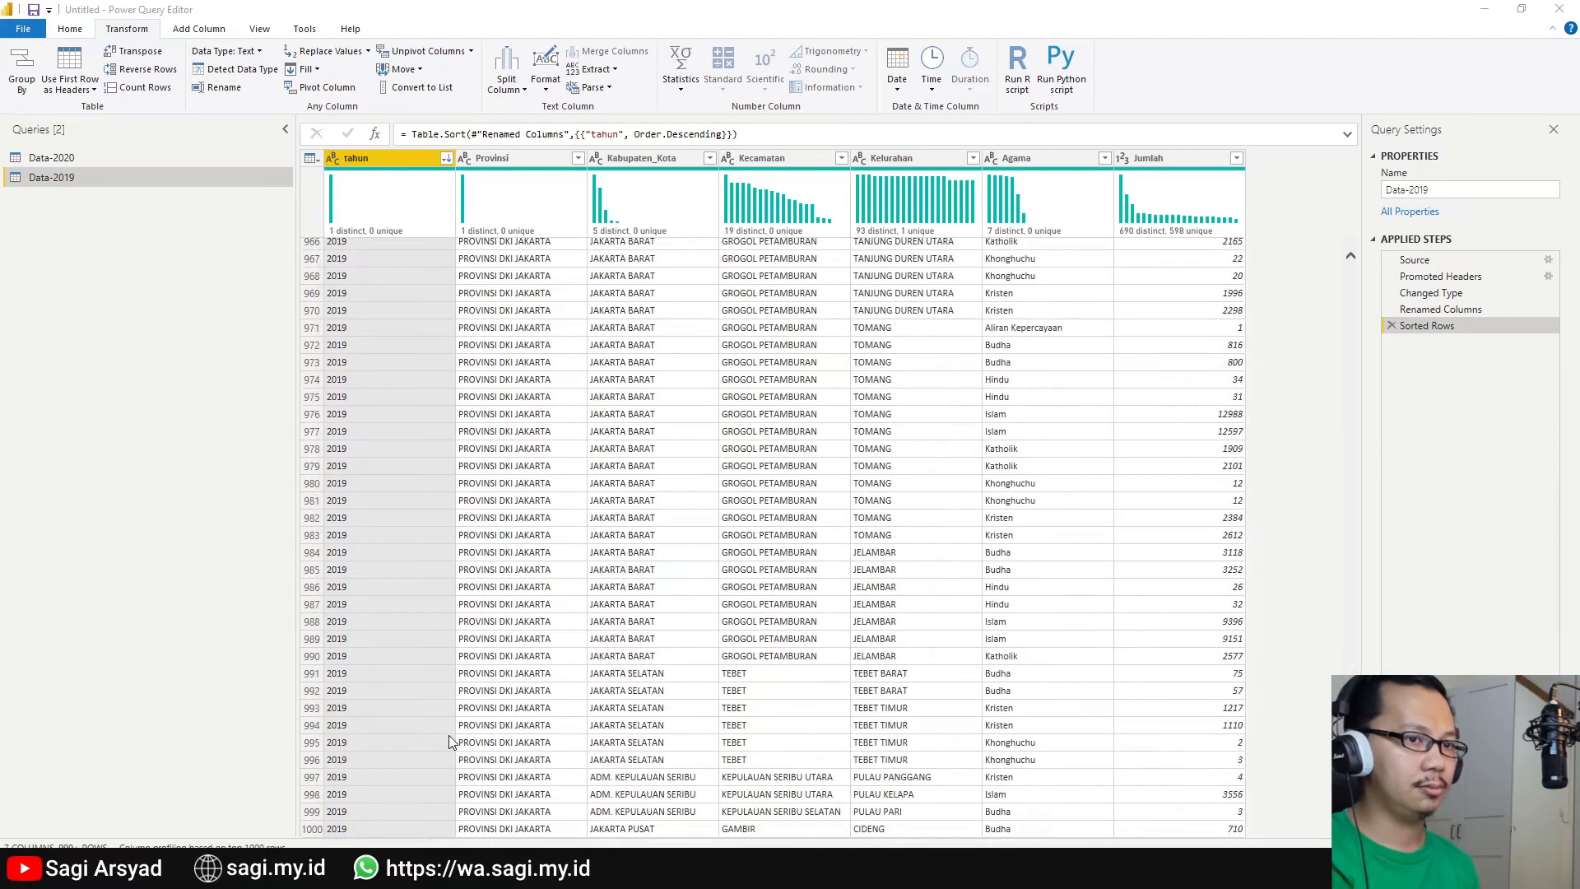
scroll(450, 737, "down", 20)
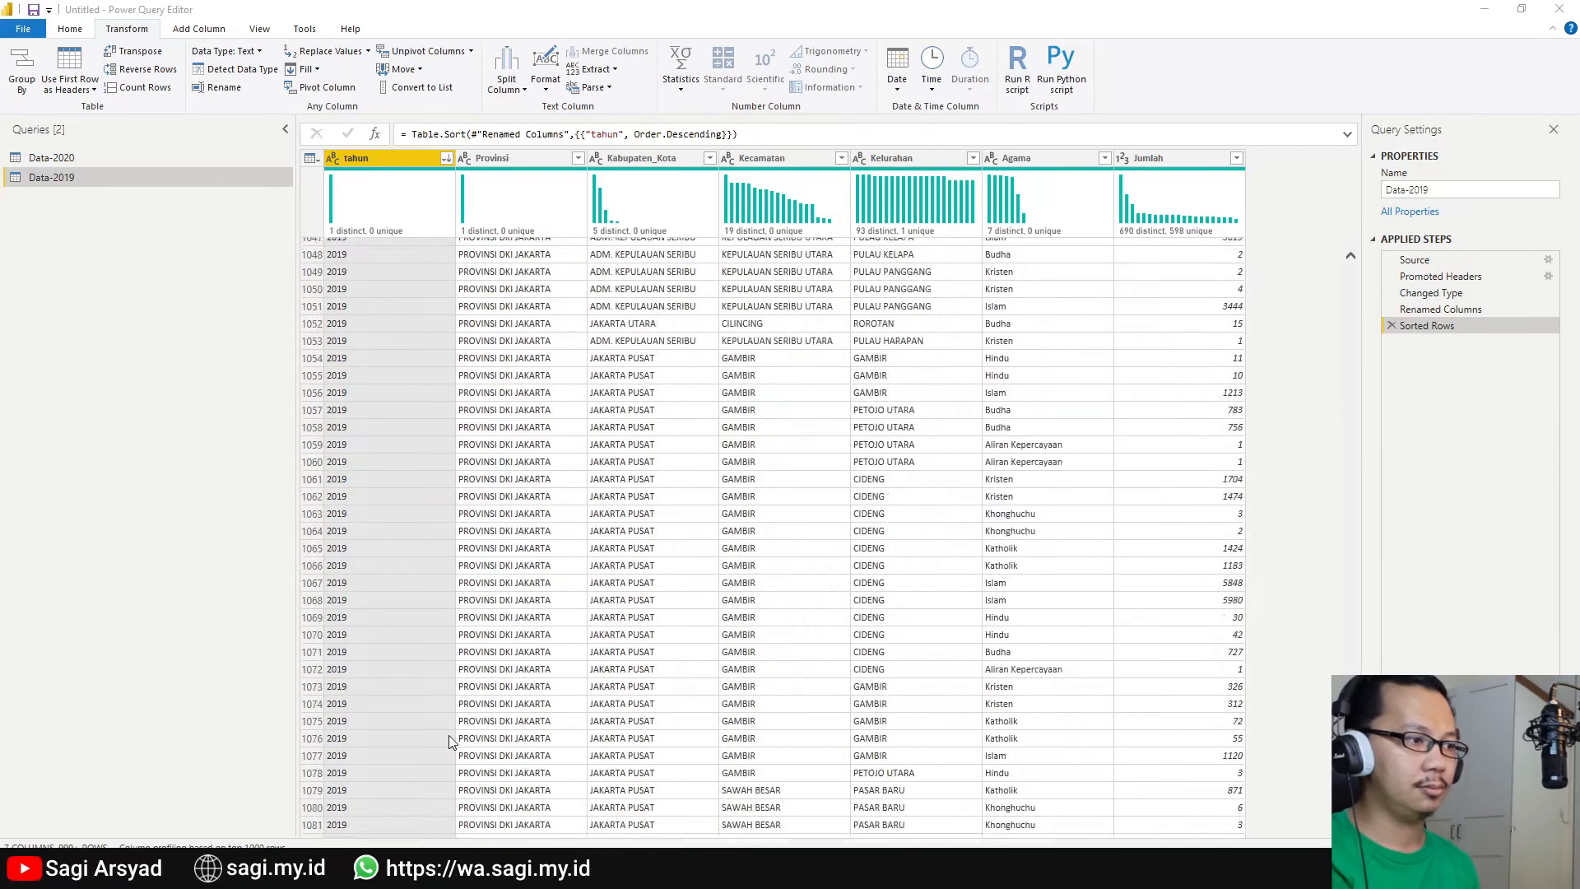
scroll(449, 741, "down", 20)
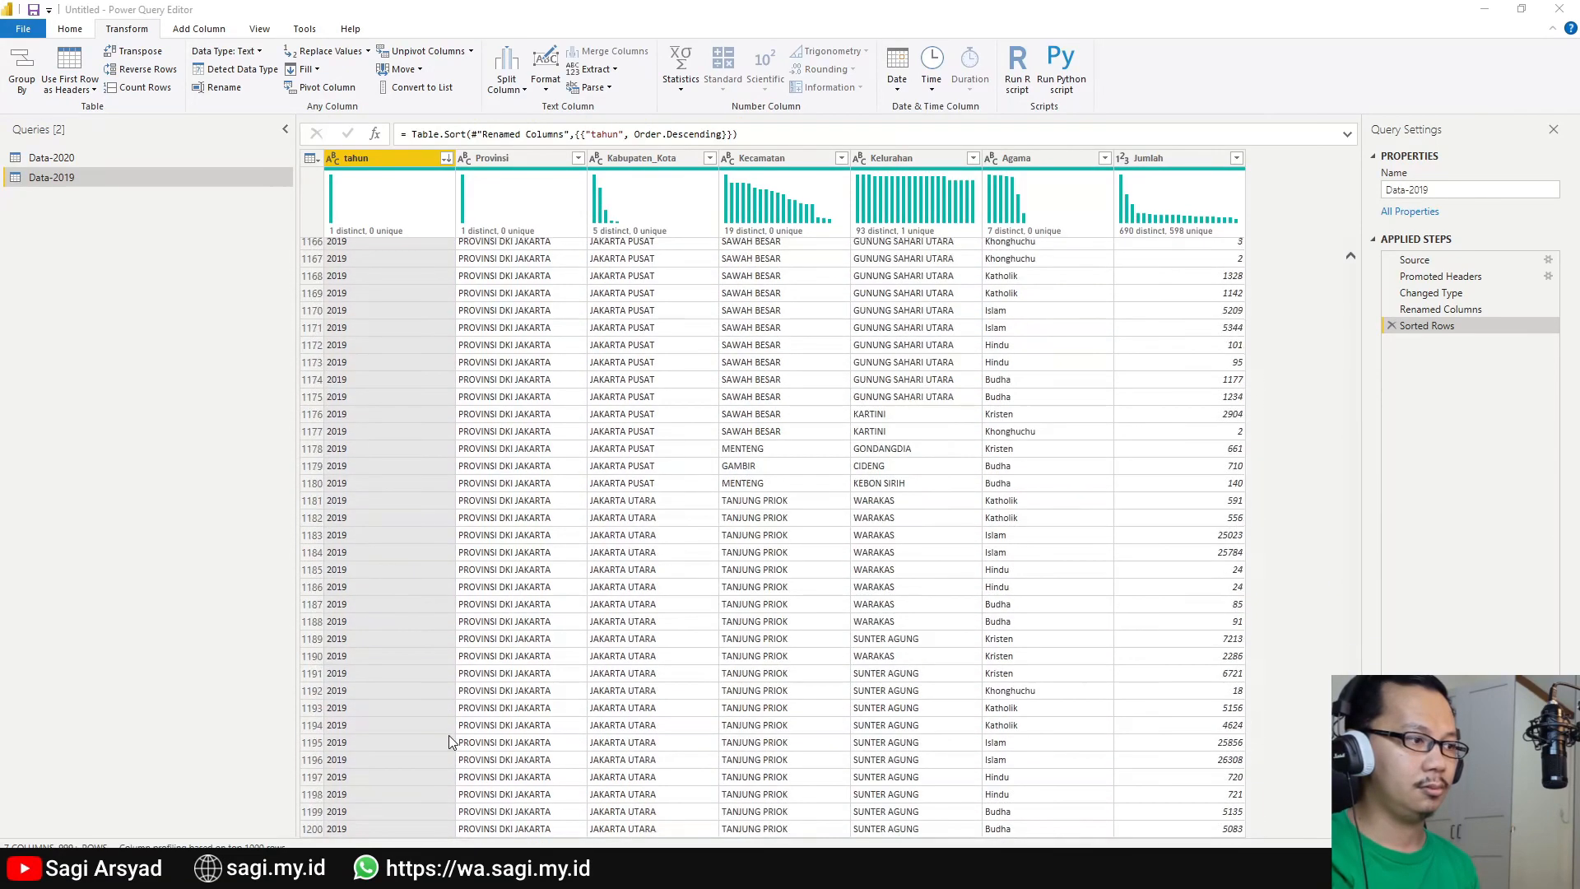
scroll(449, 740, "down", 12)
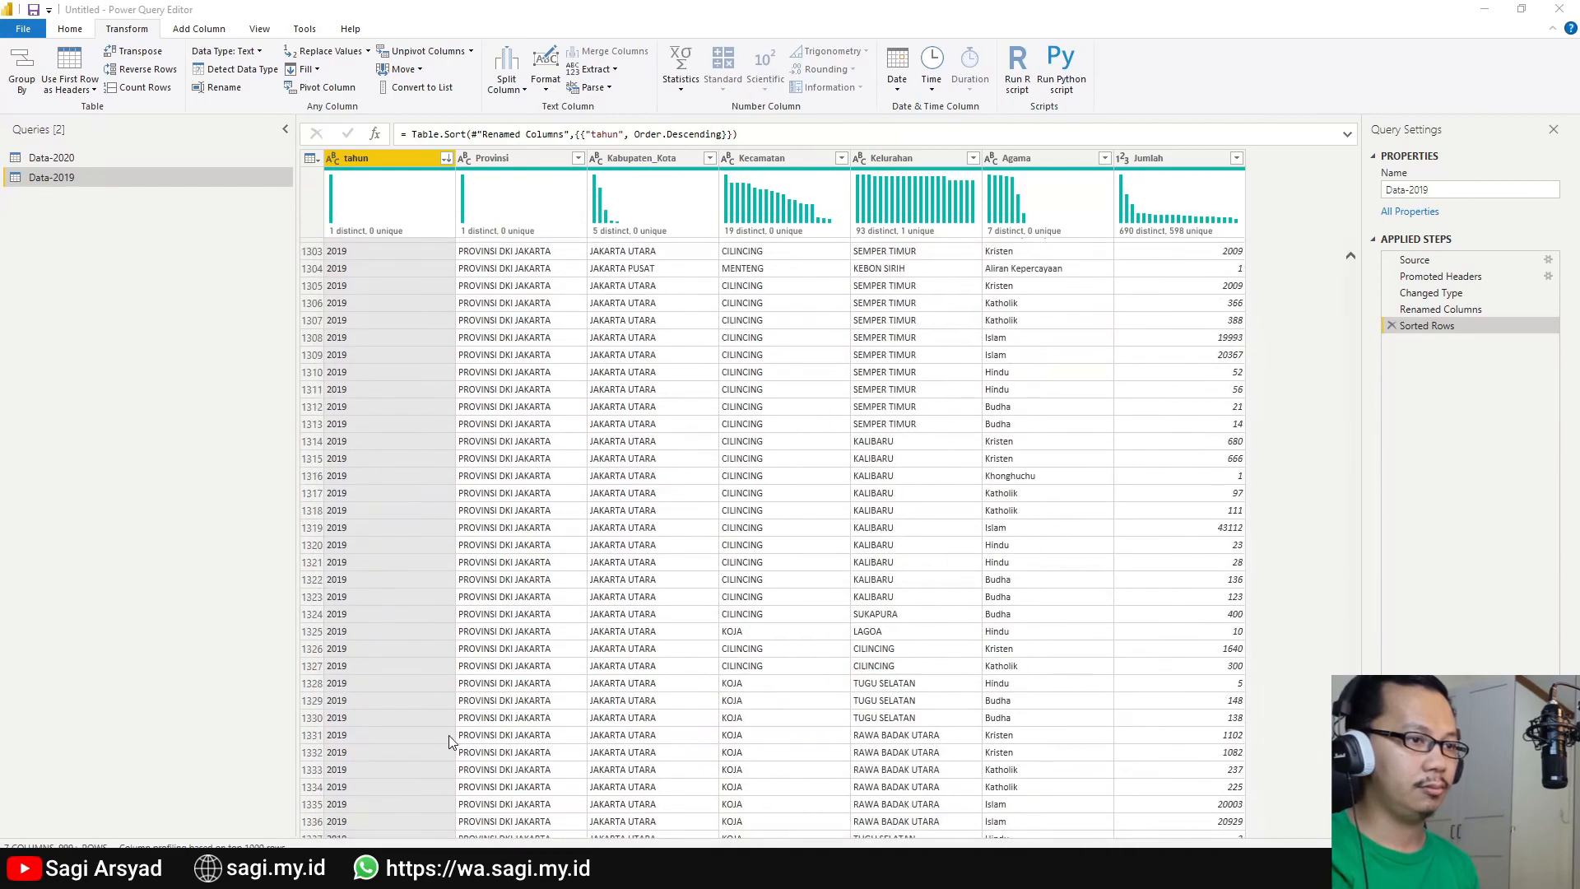
scroll(449, 741, "down", 5)
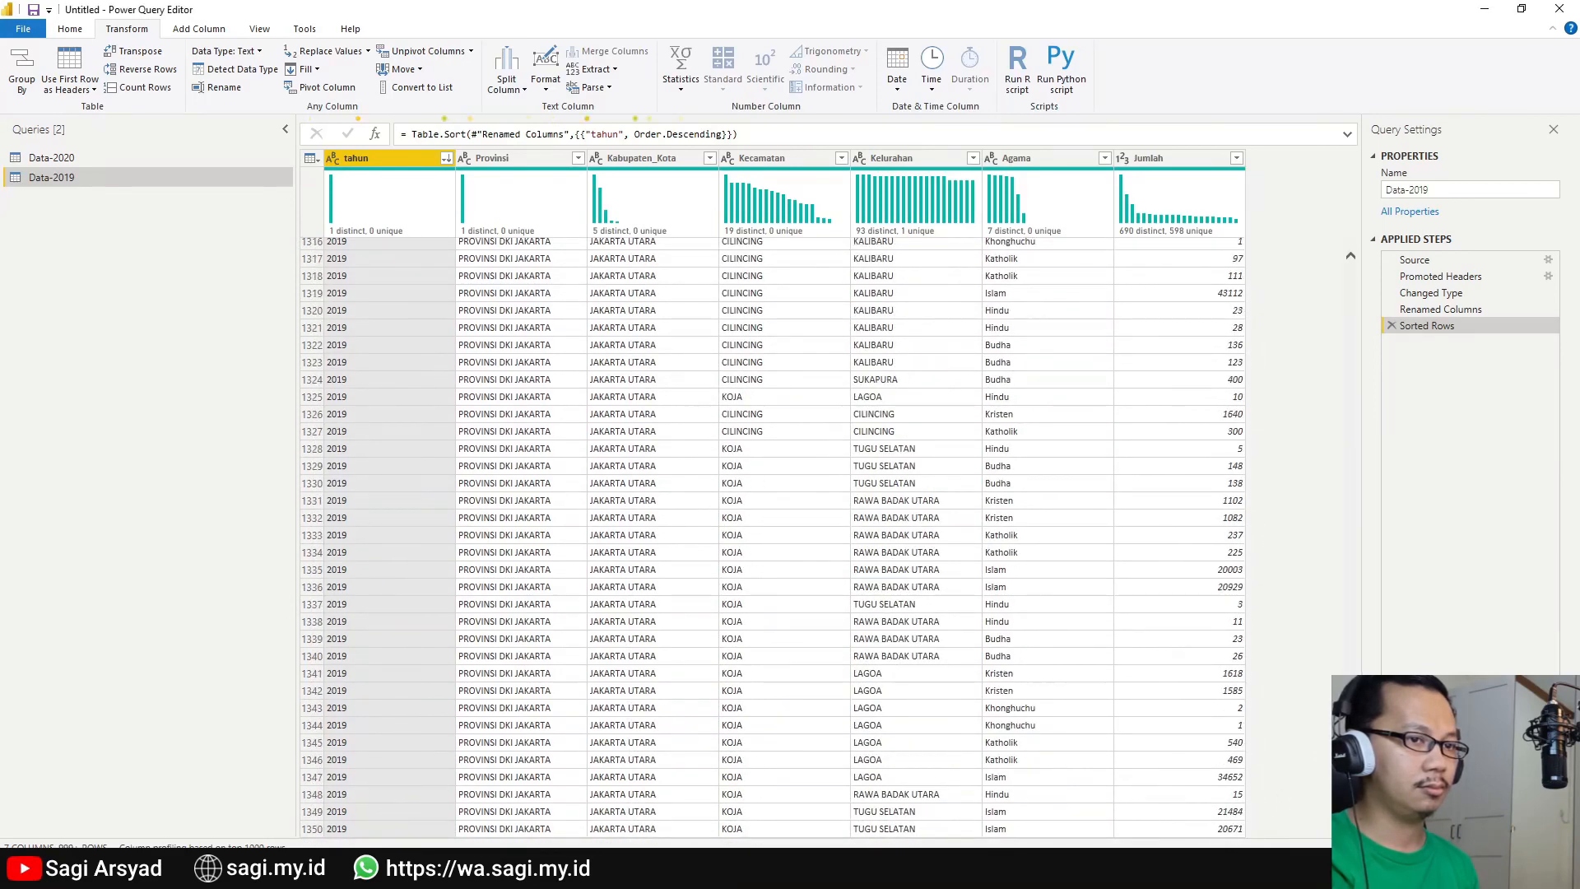
scroll(1136, 788, "down", 20)
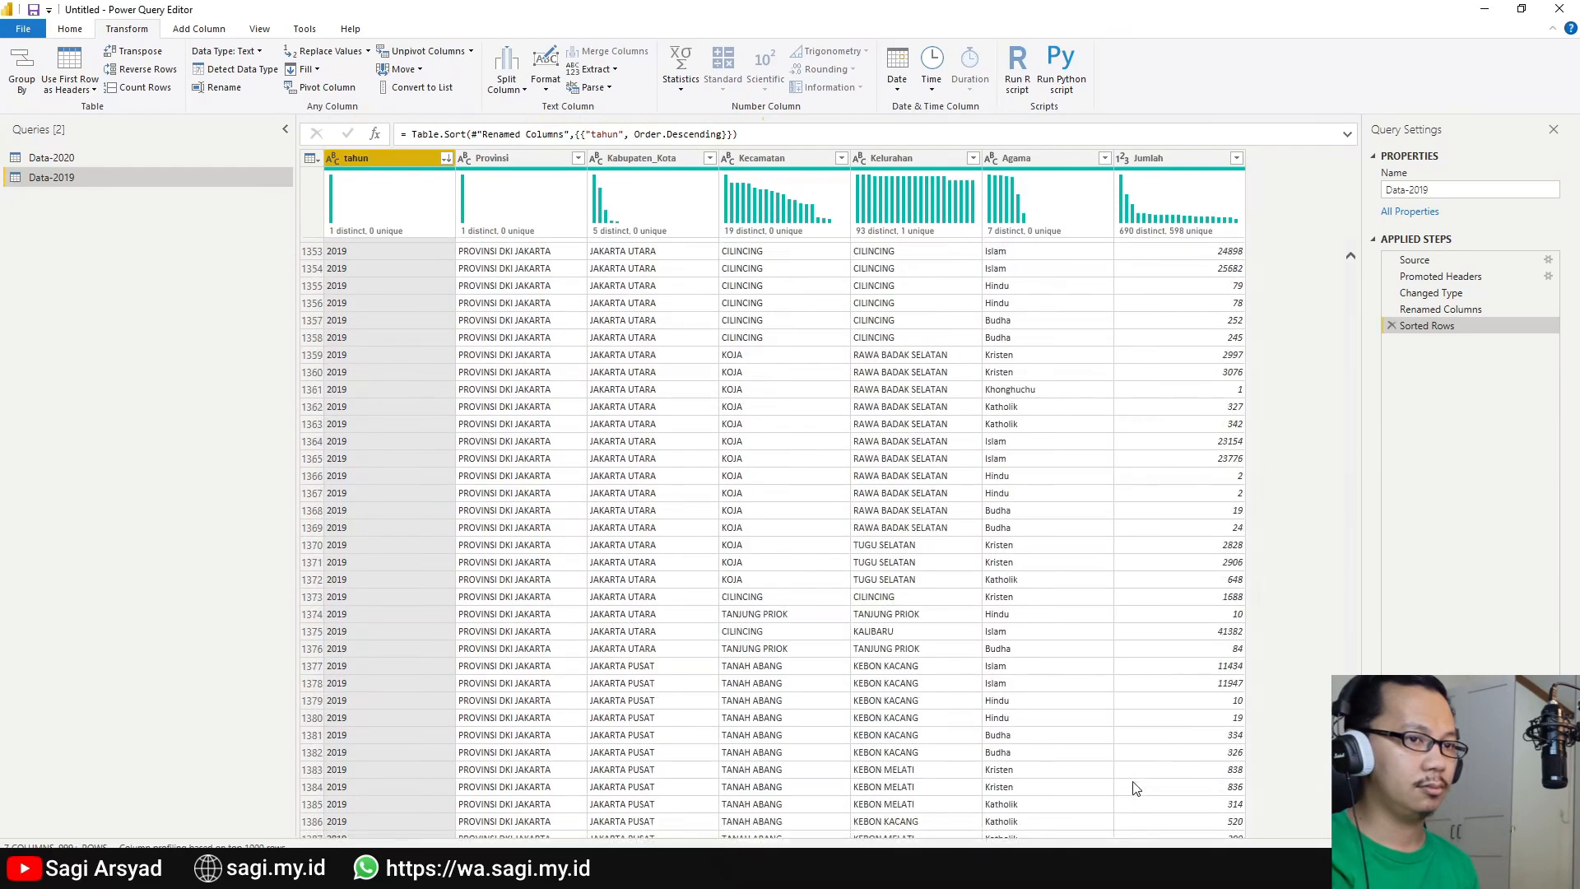
scroll(1135, 788, "down", 12)
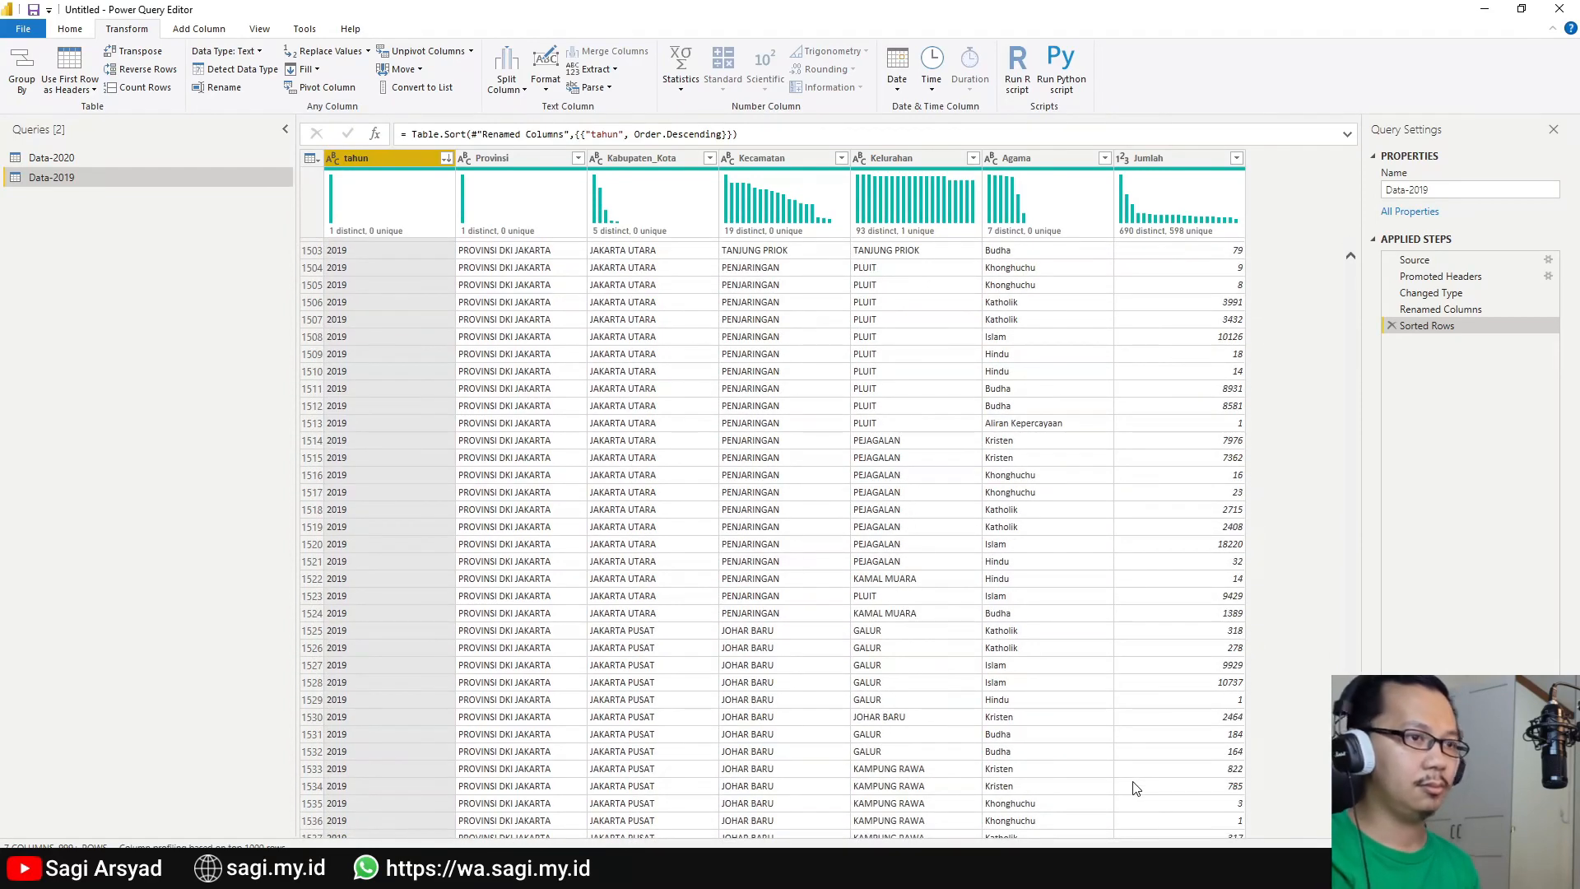
scroll(955, 767, "down", 20)
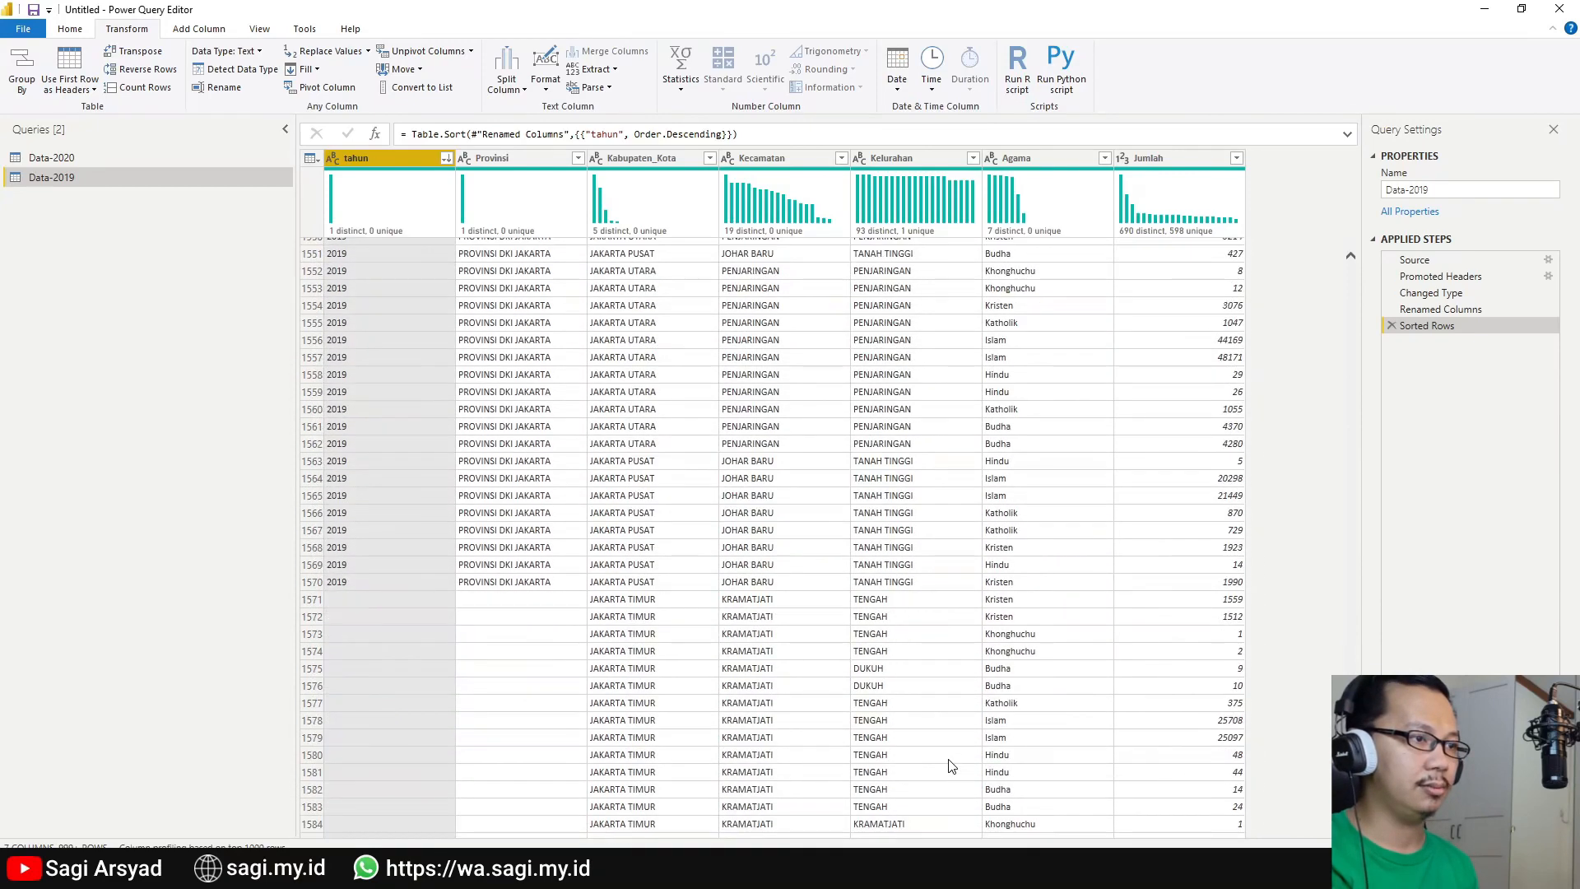
Fill down the tahun column from its last 2019 row into the blank rows below.
left_click(428, 581)
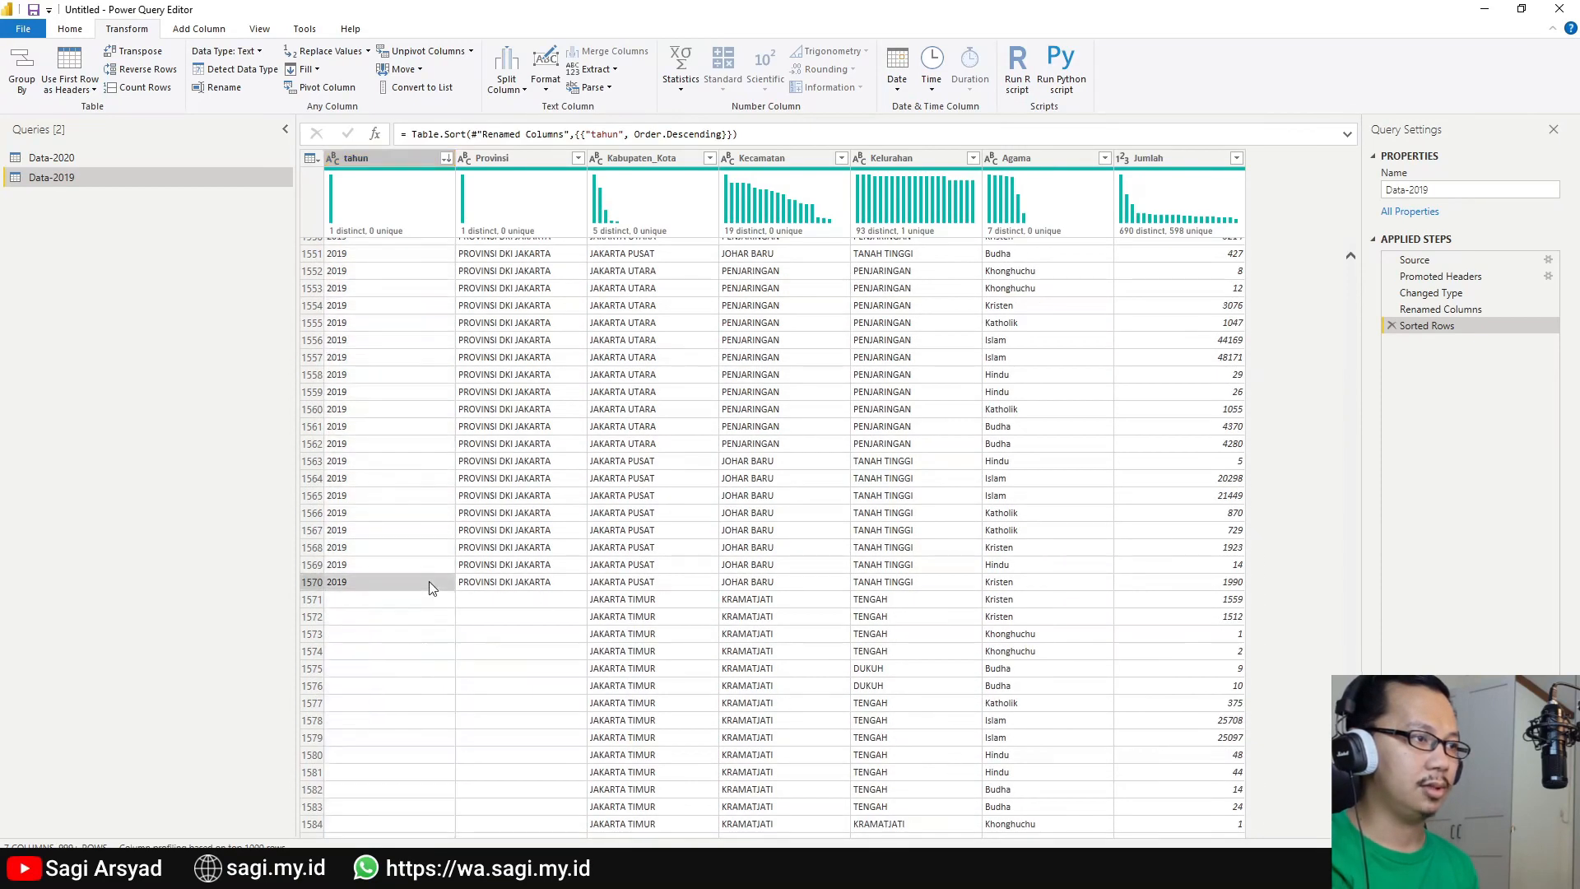
left_click(317, 69)
left_click(321, 88)
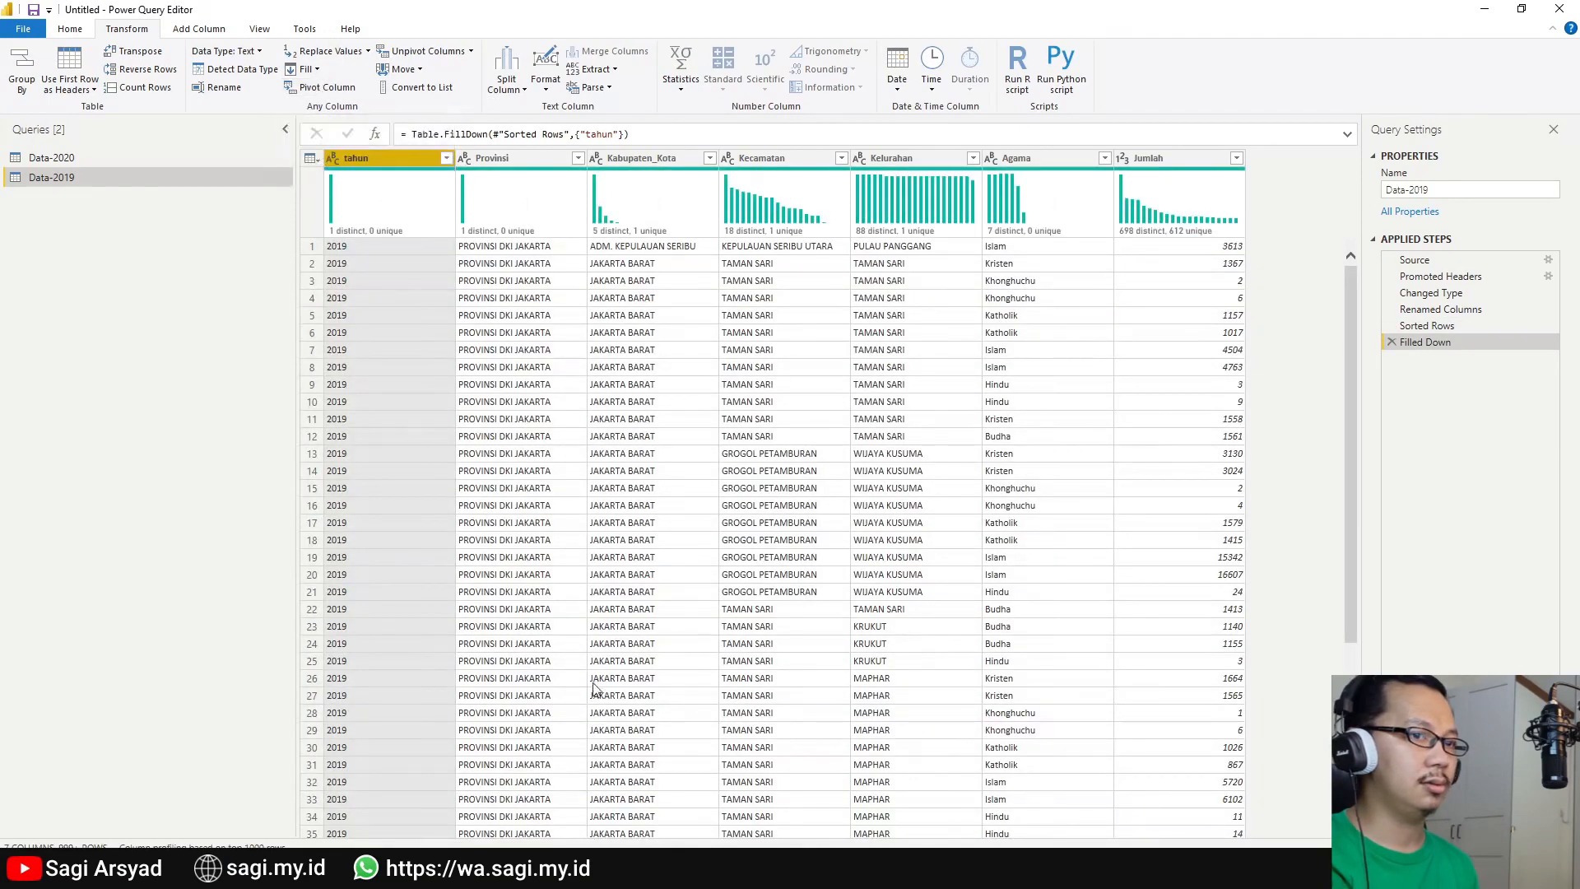
Check the filled-down tahun column for remaining blanks by reviewing its rows and loading its complete list of filter values.
scroll(646, 706, "down", 20)
scroll(646, 705, "down", 20)
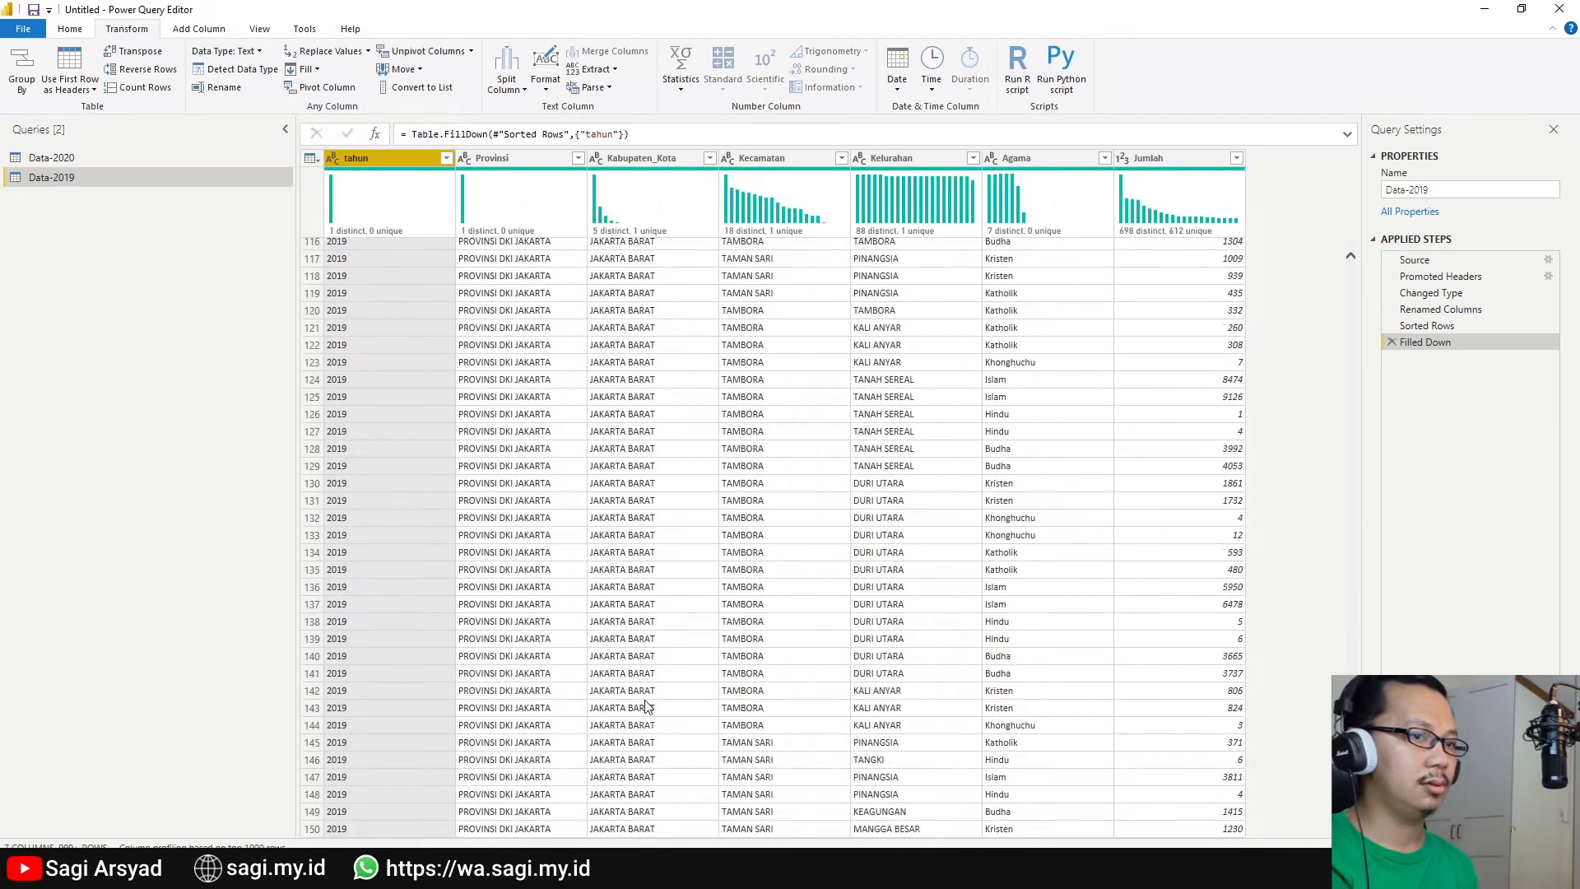
scroll(646, 705, "down", 20)
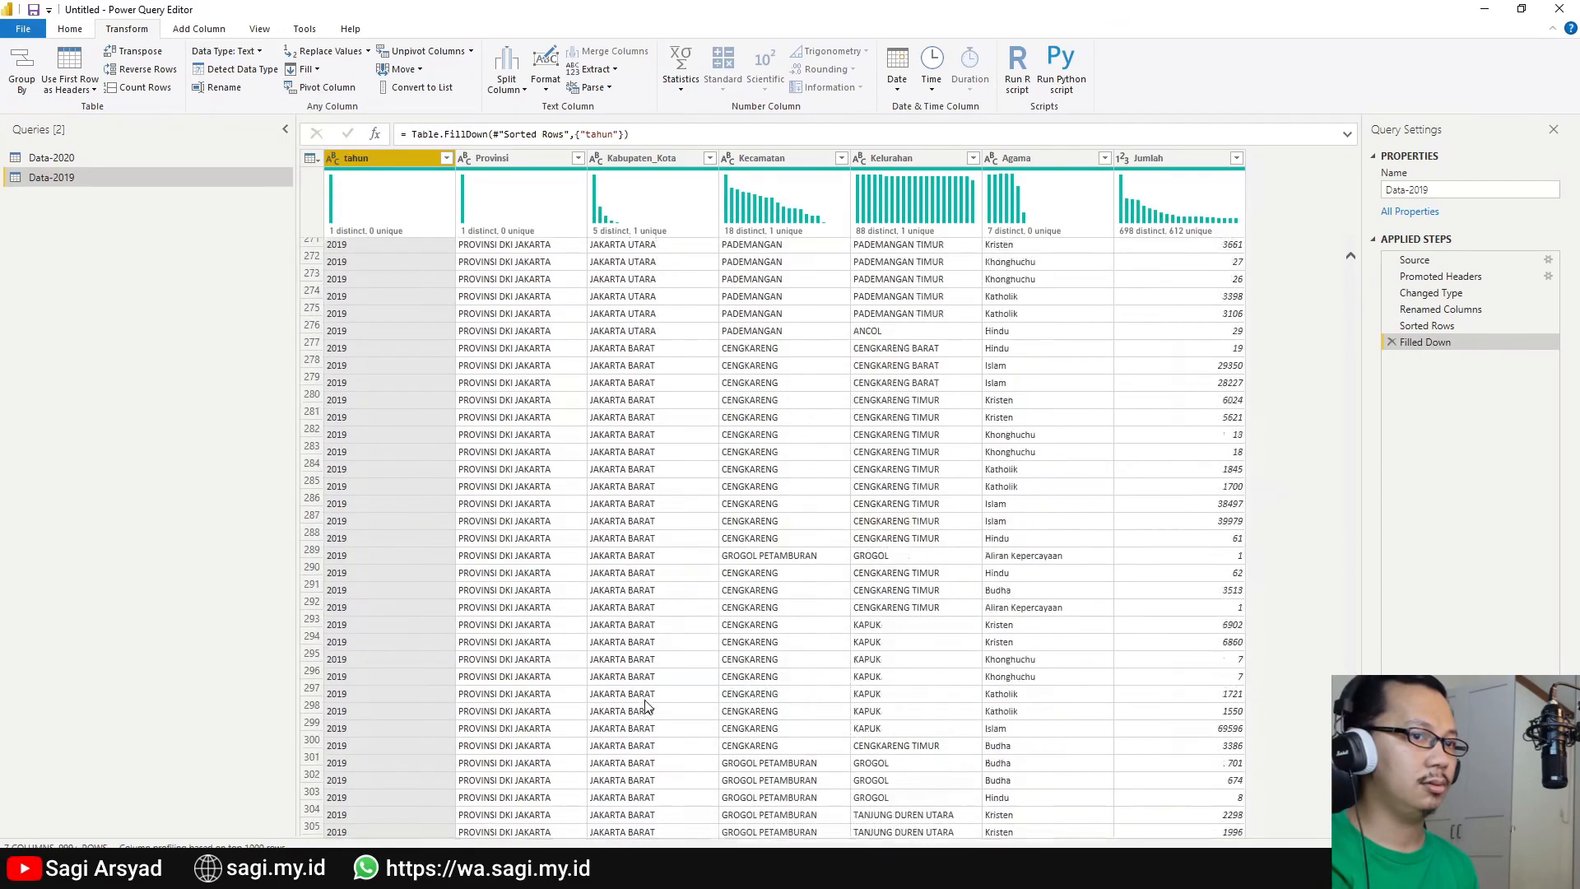
scroll(646, 706, "down", 20)
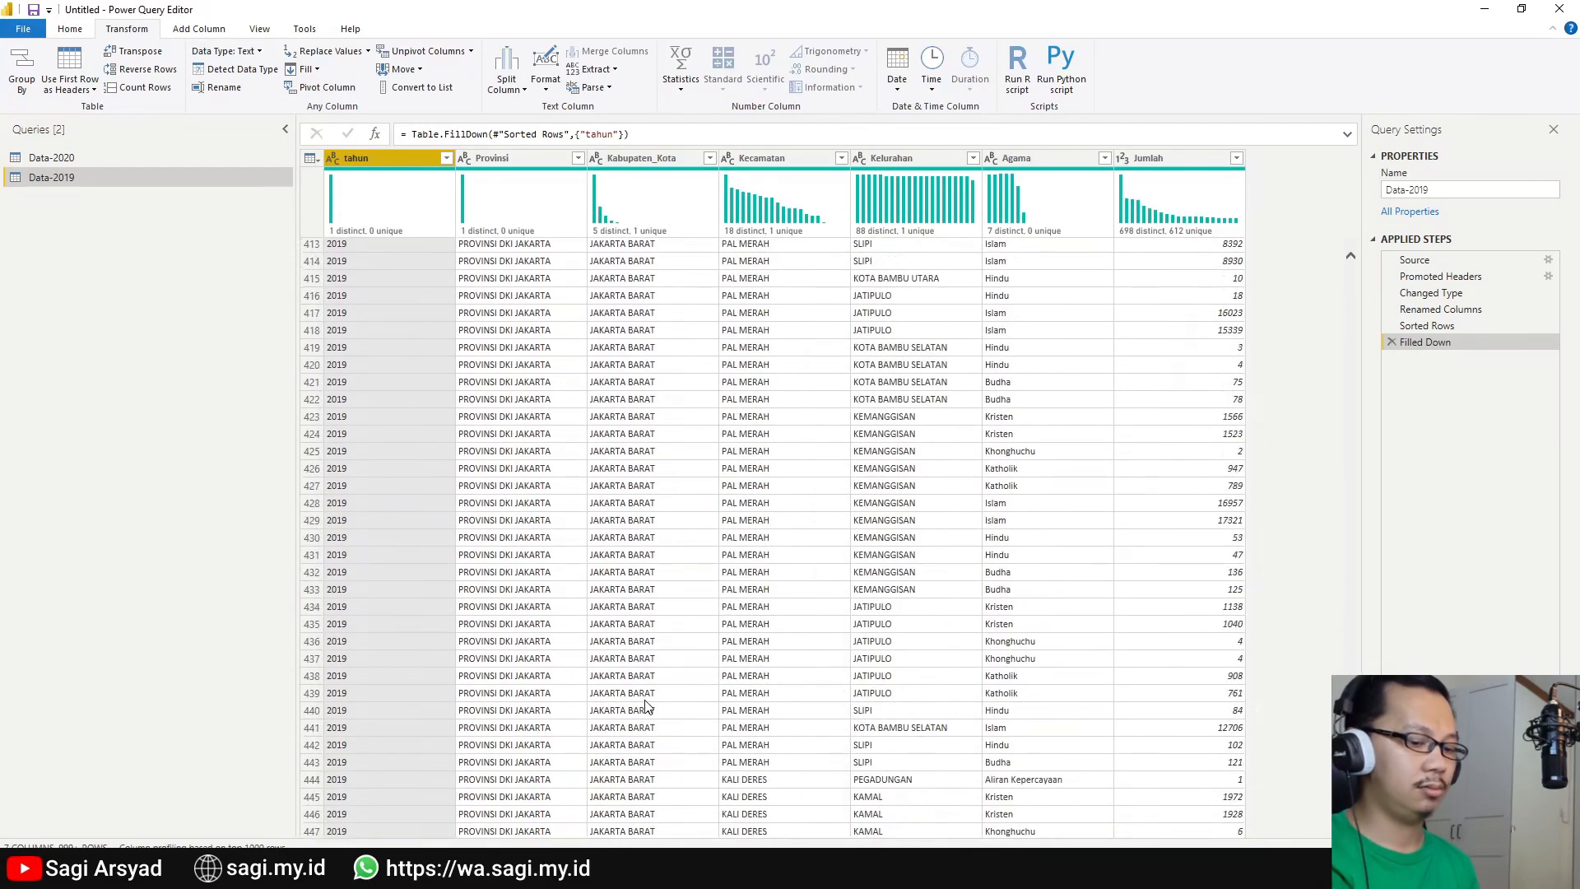
scroll(649, 705, "down", 15)
scroll(649, 706, "down", 20)
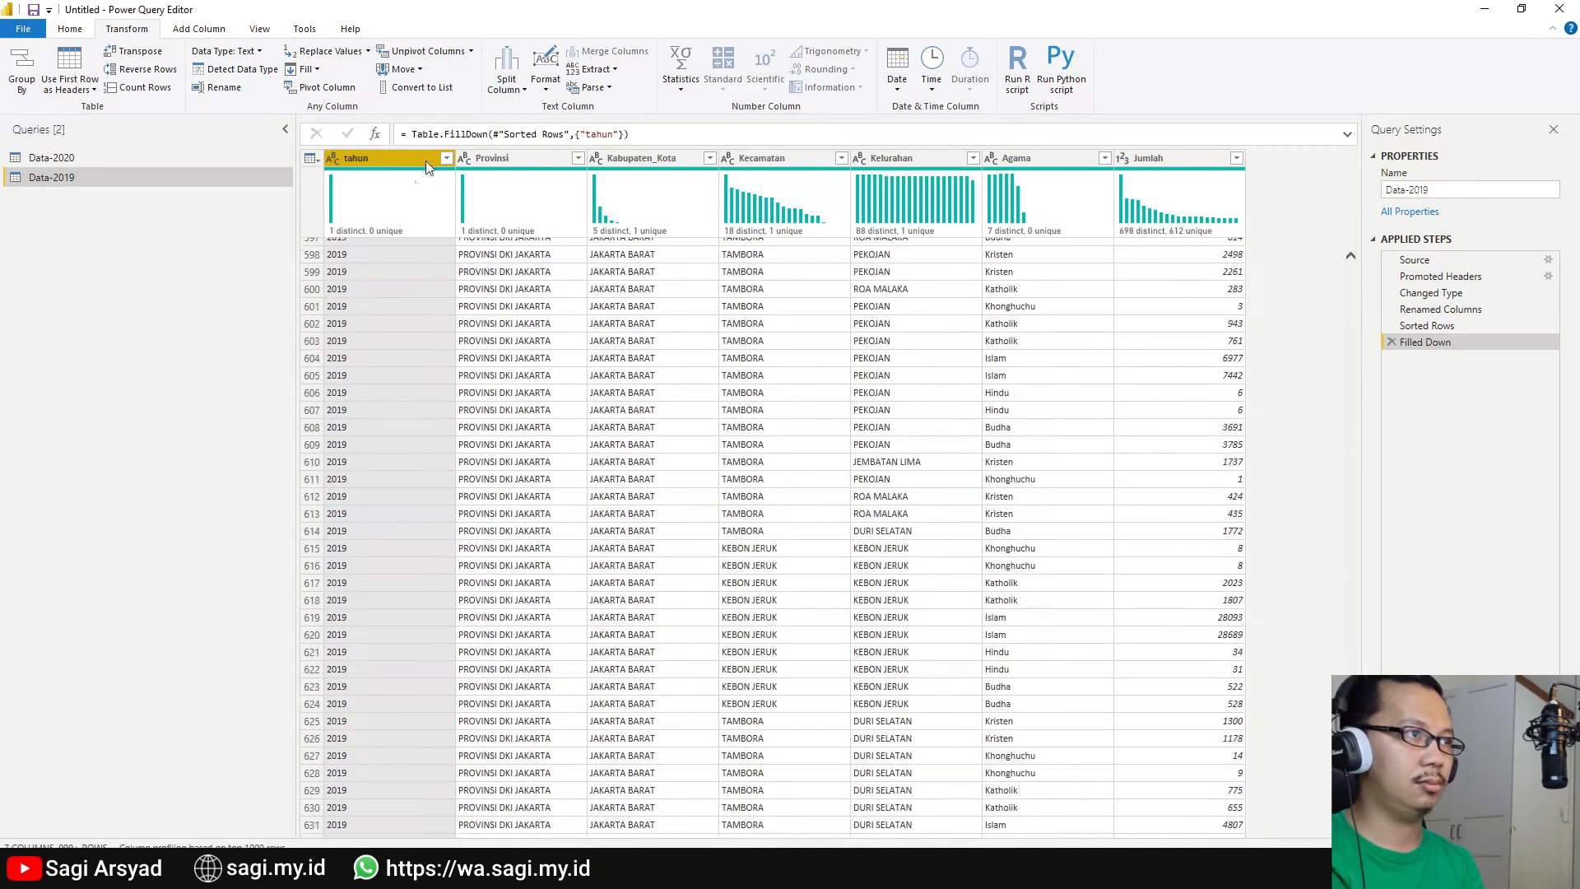
left_click(445, 158)
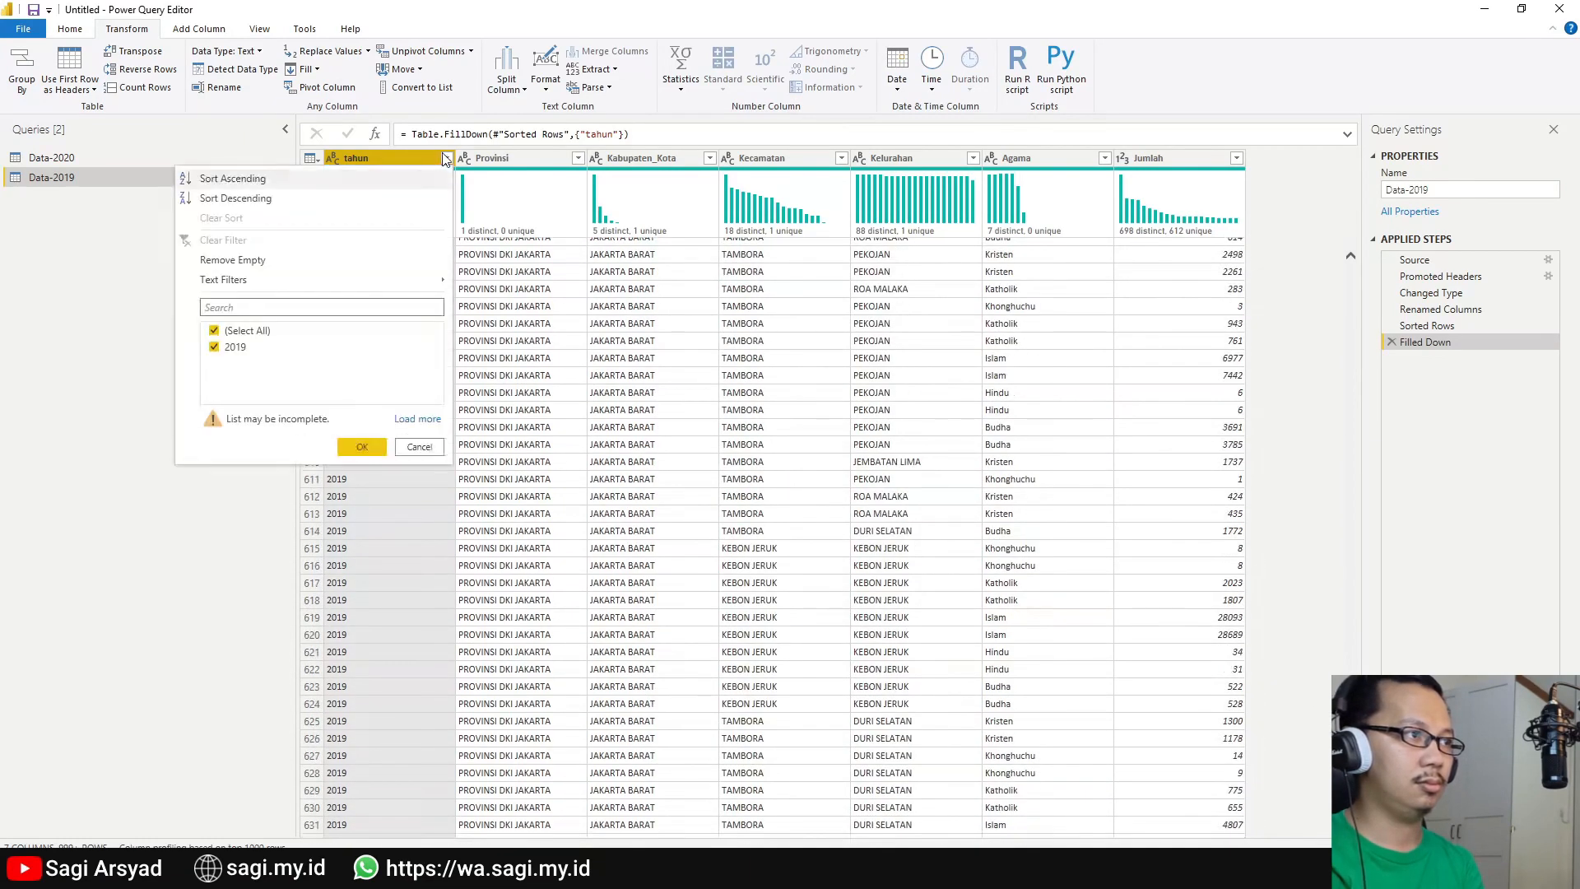
left_click(421, 426)
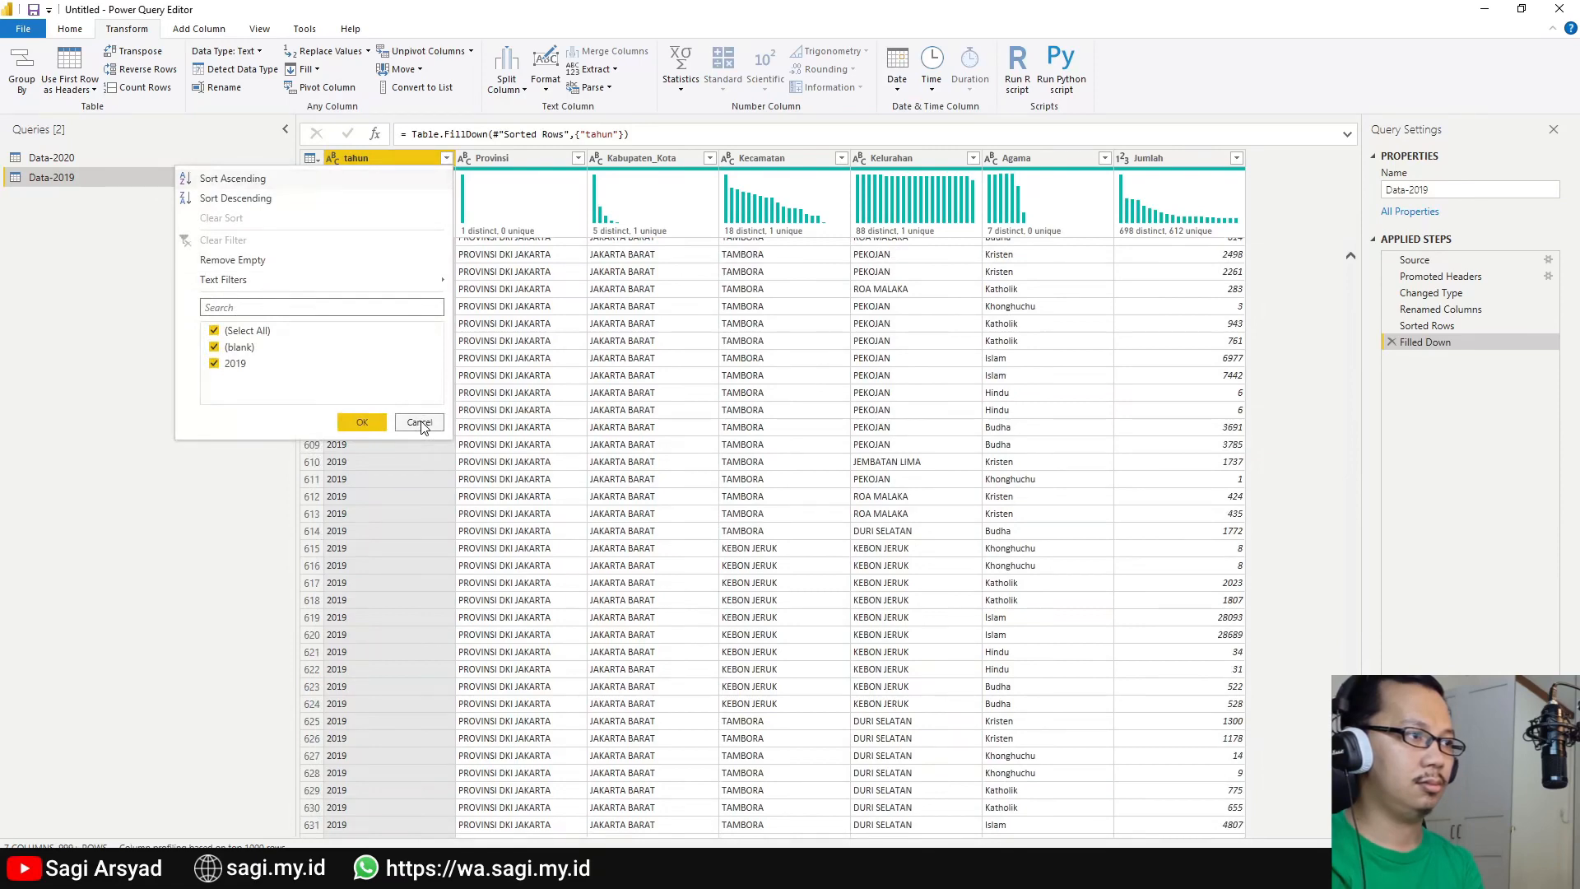
left_click(420, 424)
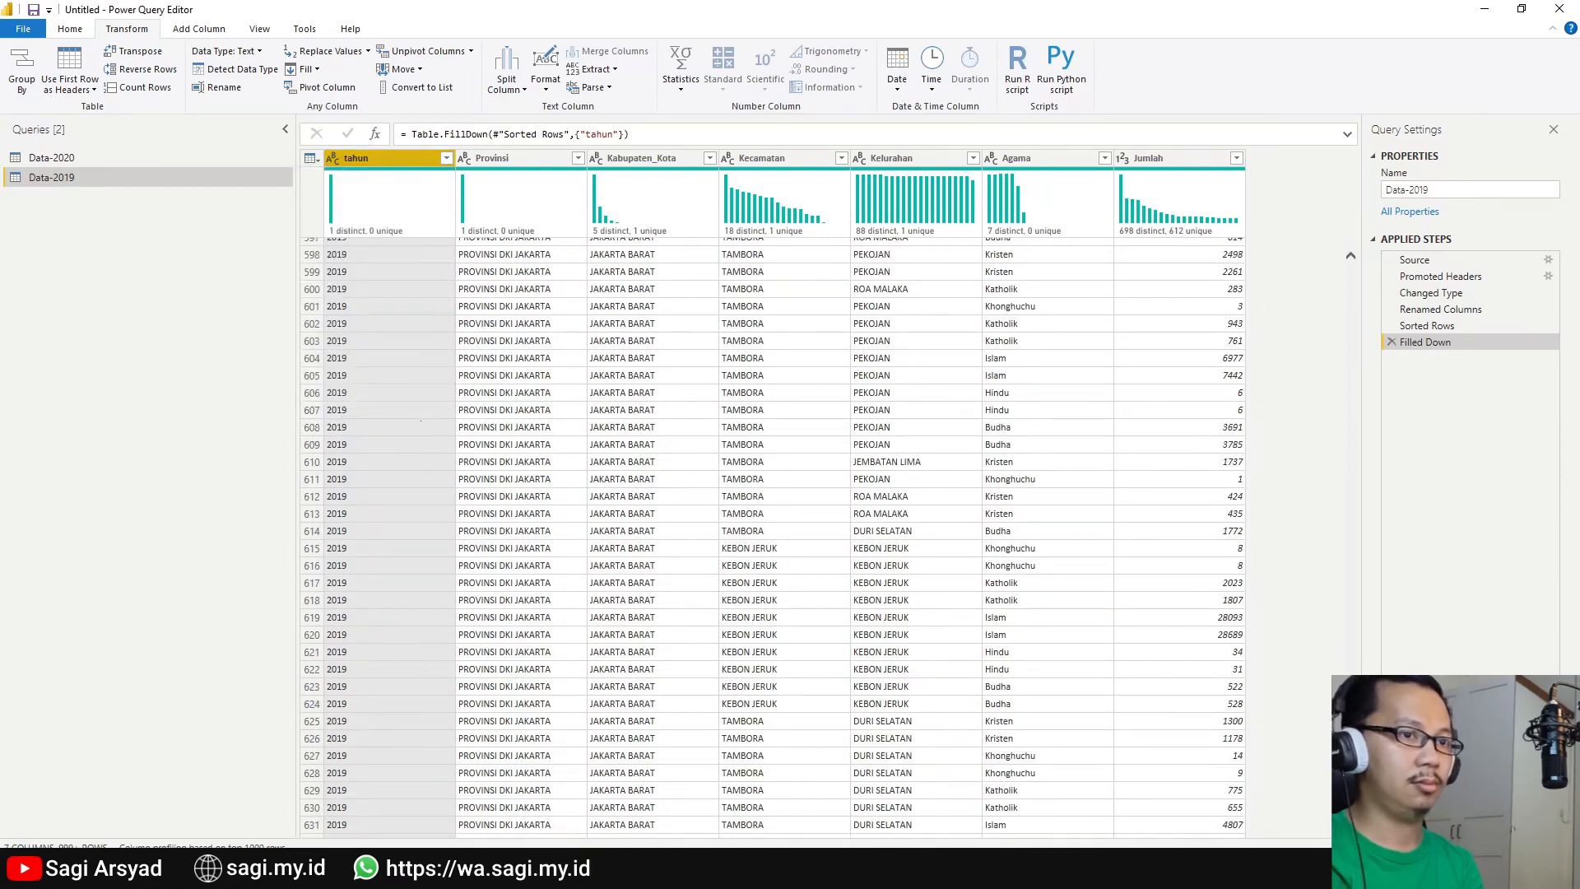
Examine the further rows of the filled-down Data-2019 table for blank tahun values and return to the first row.
scroll(421, 421, "down", 6)
scroll(444, 764, "down", 20)
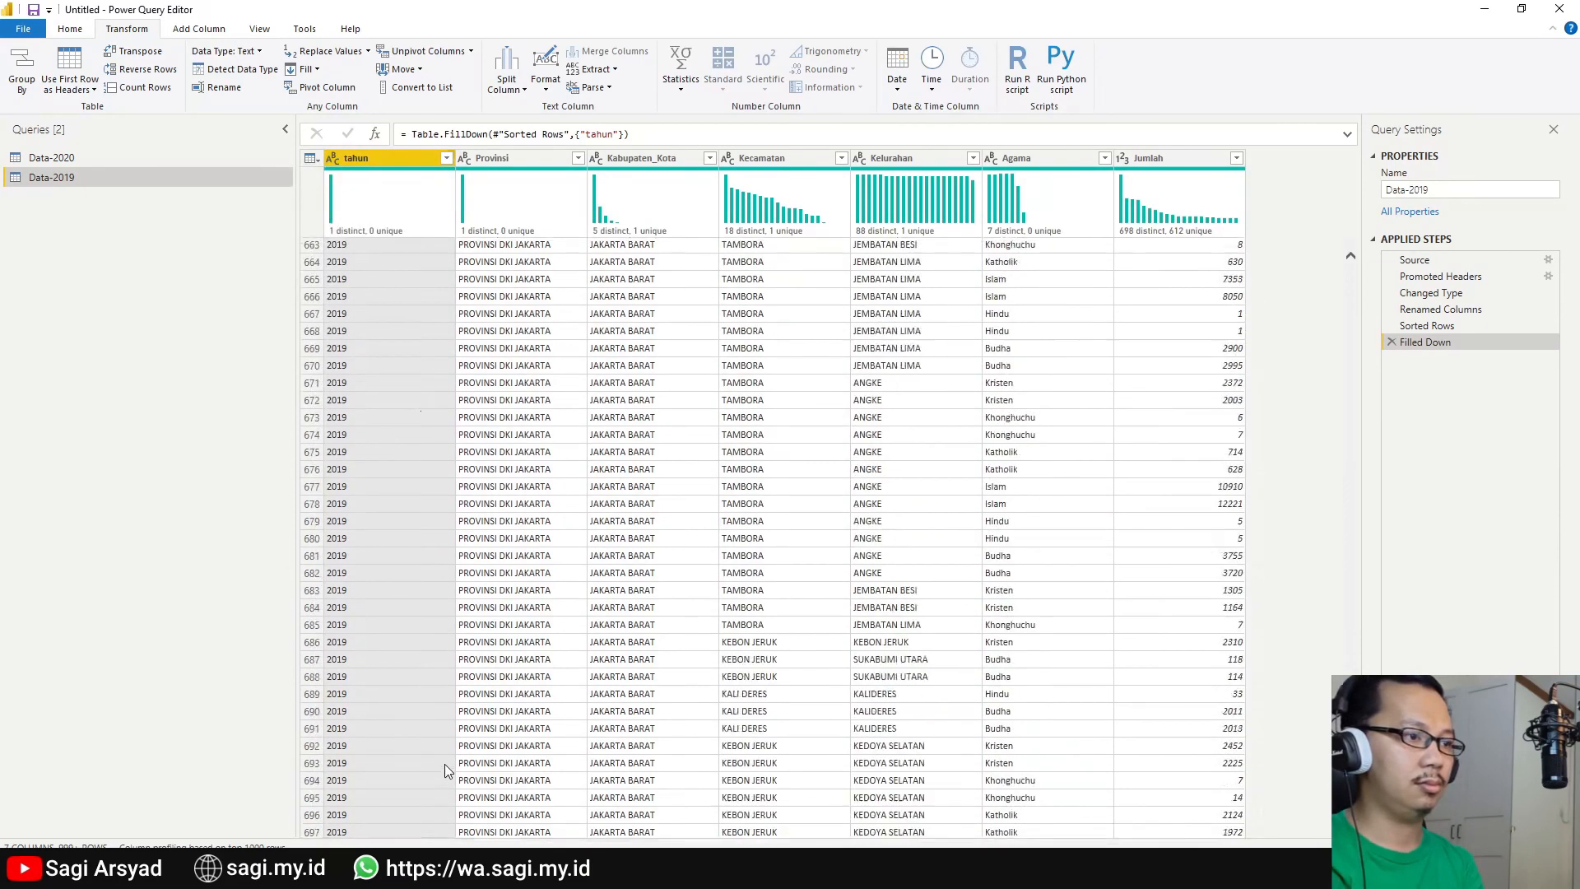
scroll(444, 769, "down", 2)
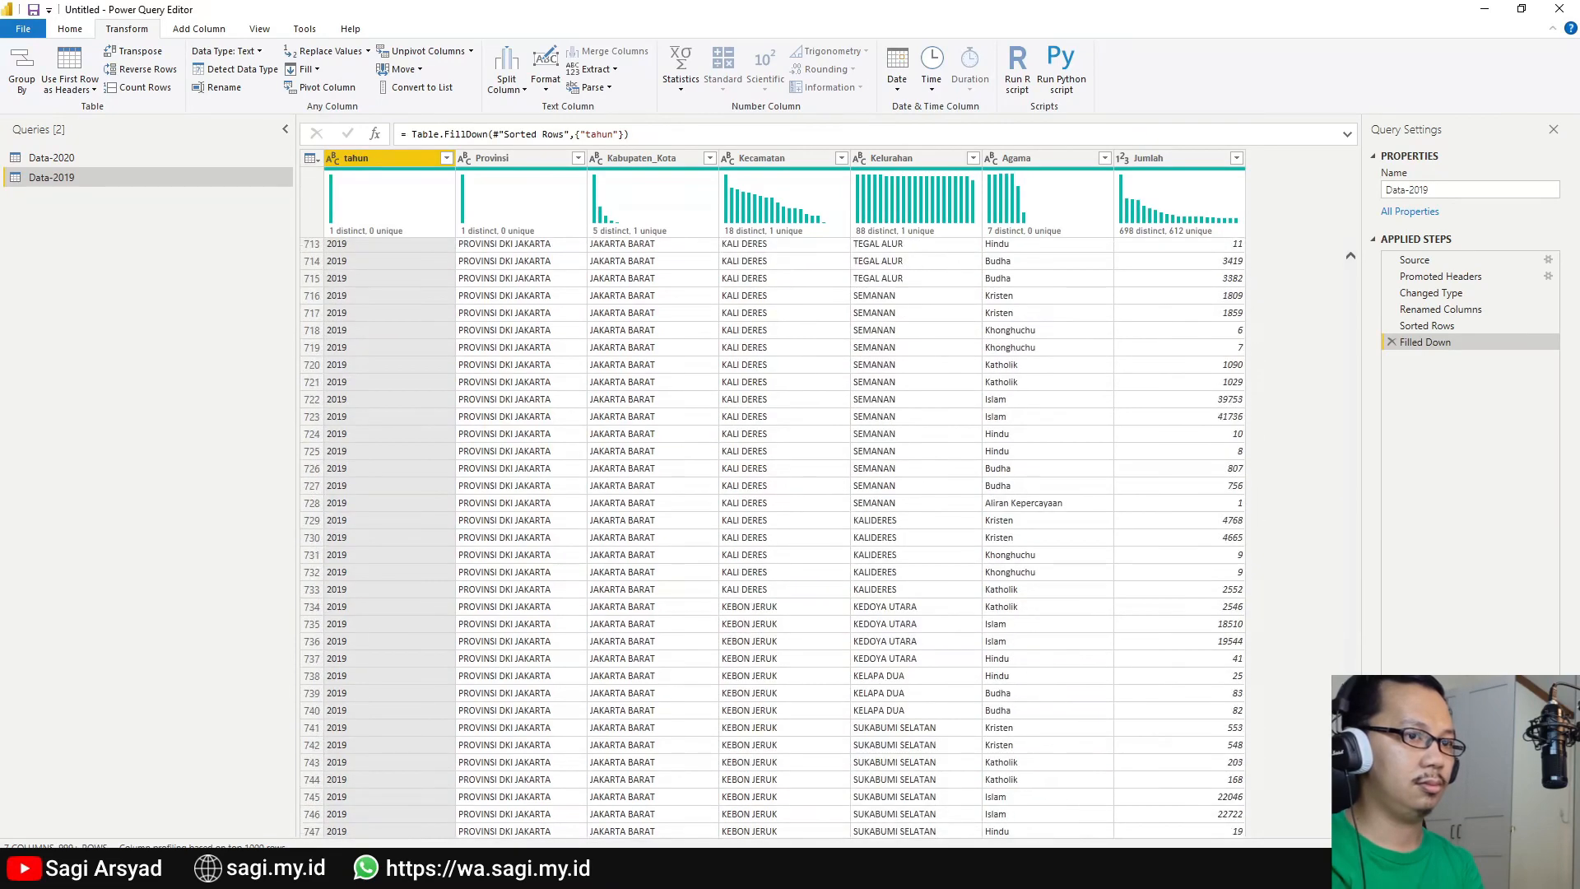
scroll(444, 769, "down", 20)
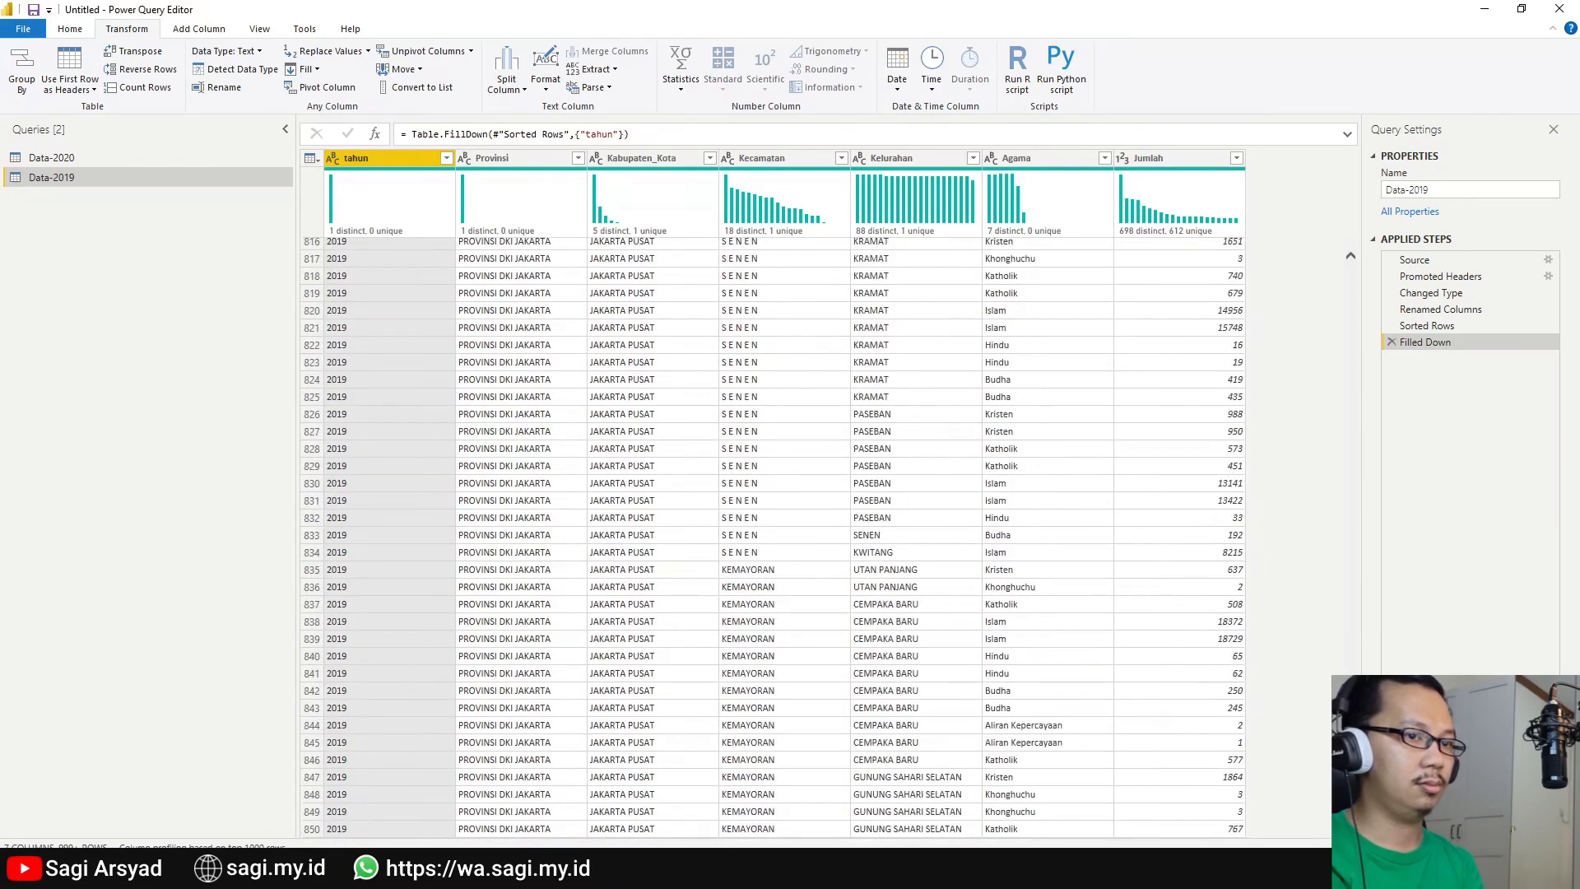
scroll(772, 539, "down", 20)
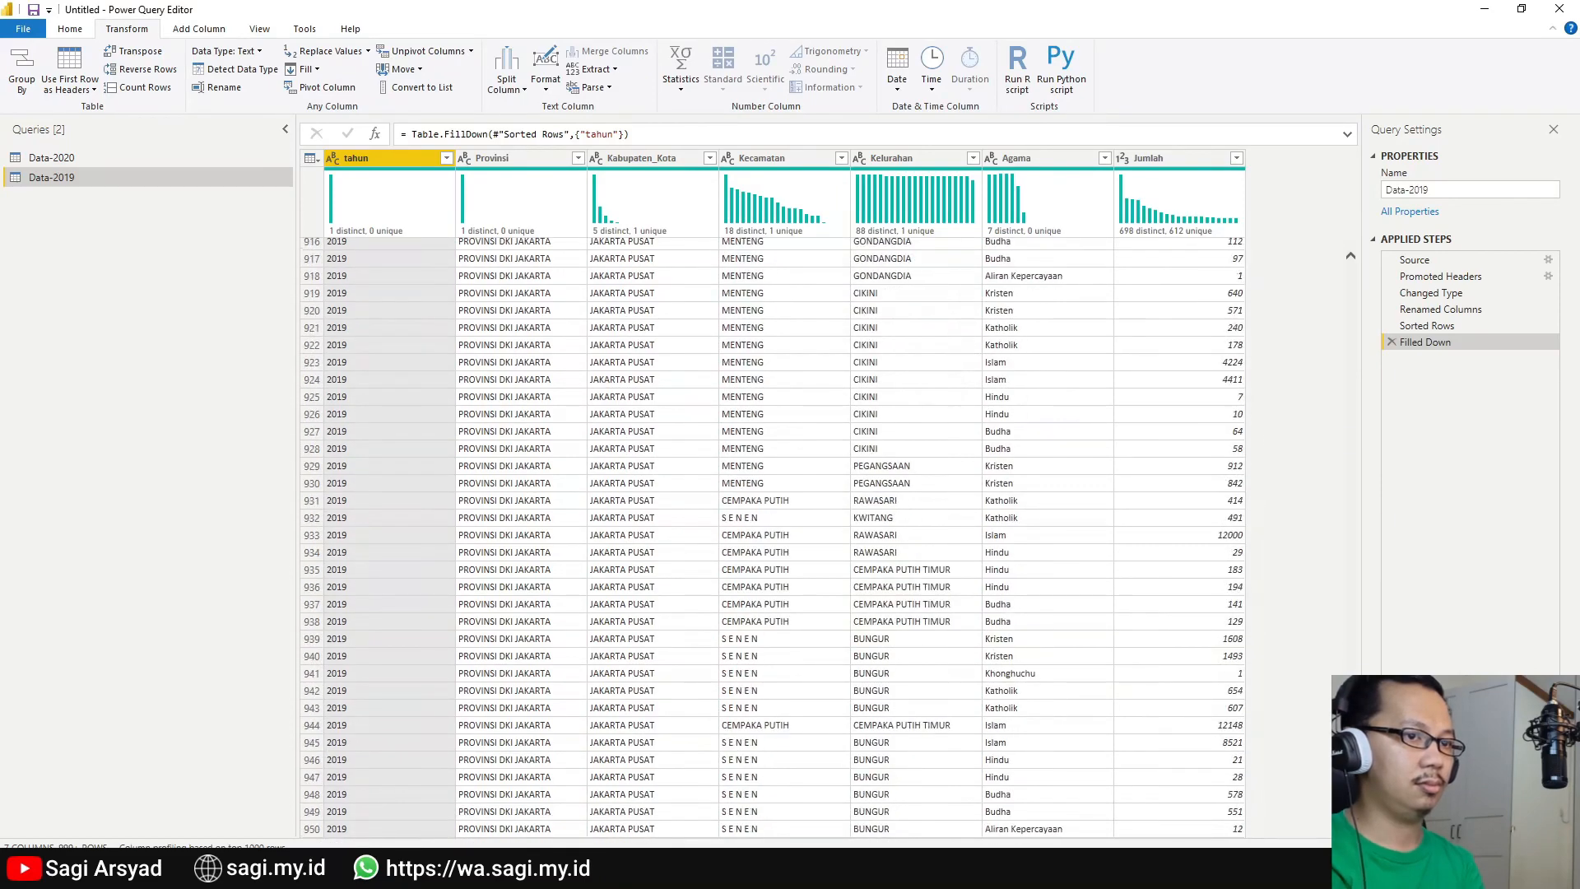
scroll(772, 539, "down", 17)
left_click_drag(1350, 810, 1366, 198)
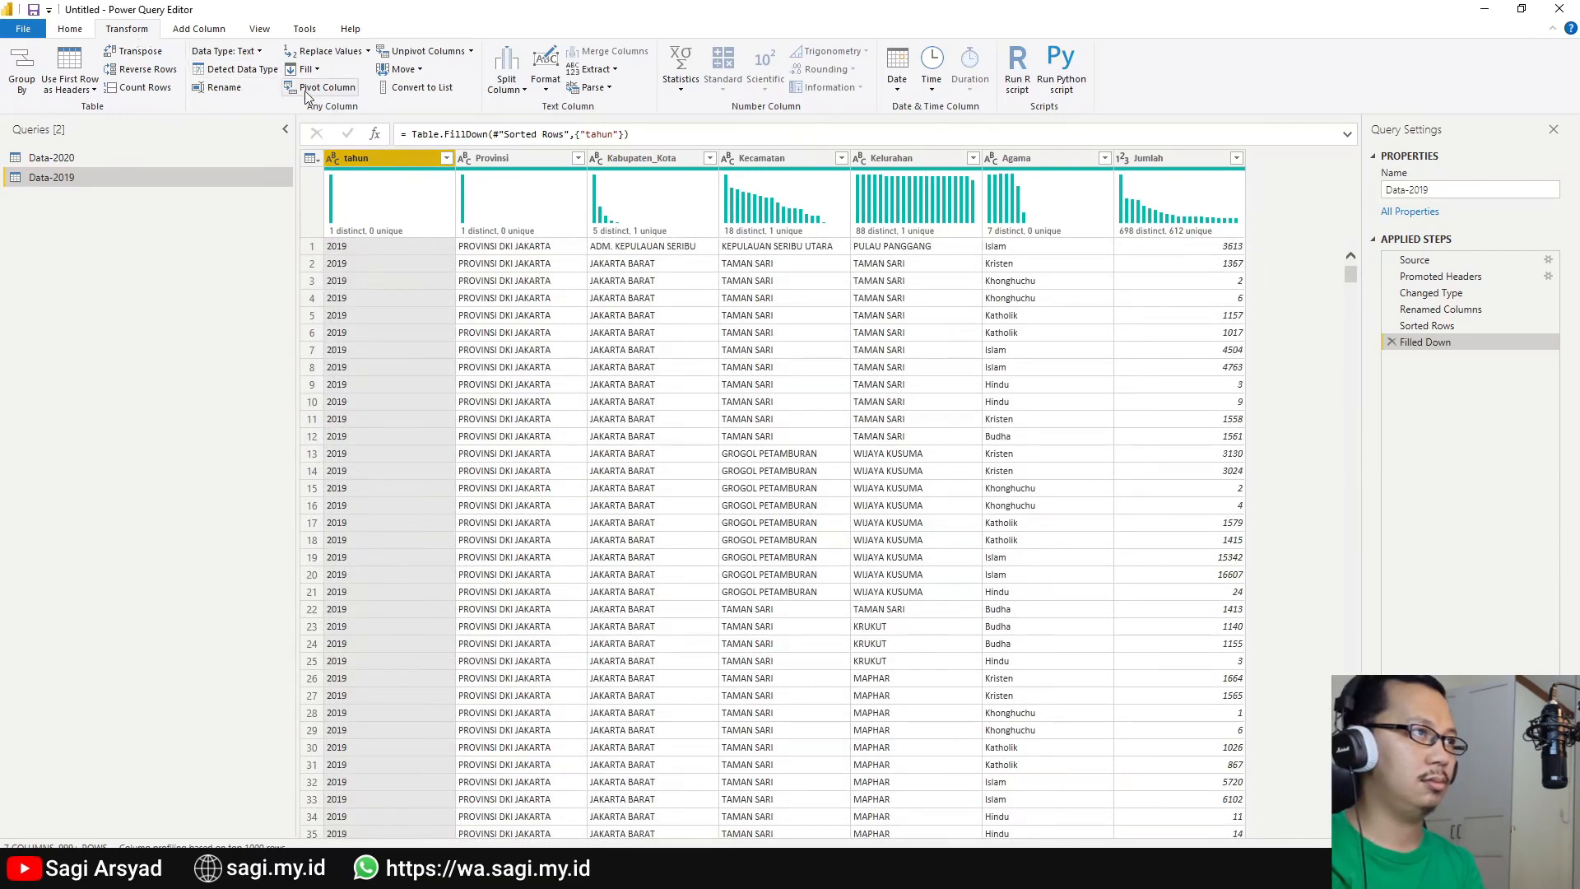
Replace empty values in the tahun column with 2019.
left_click(329, 51)
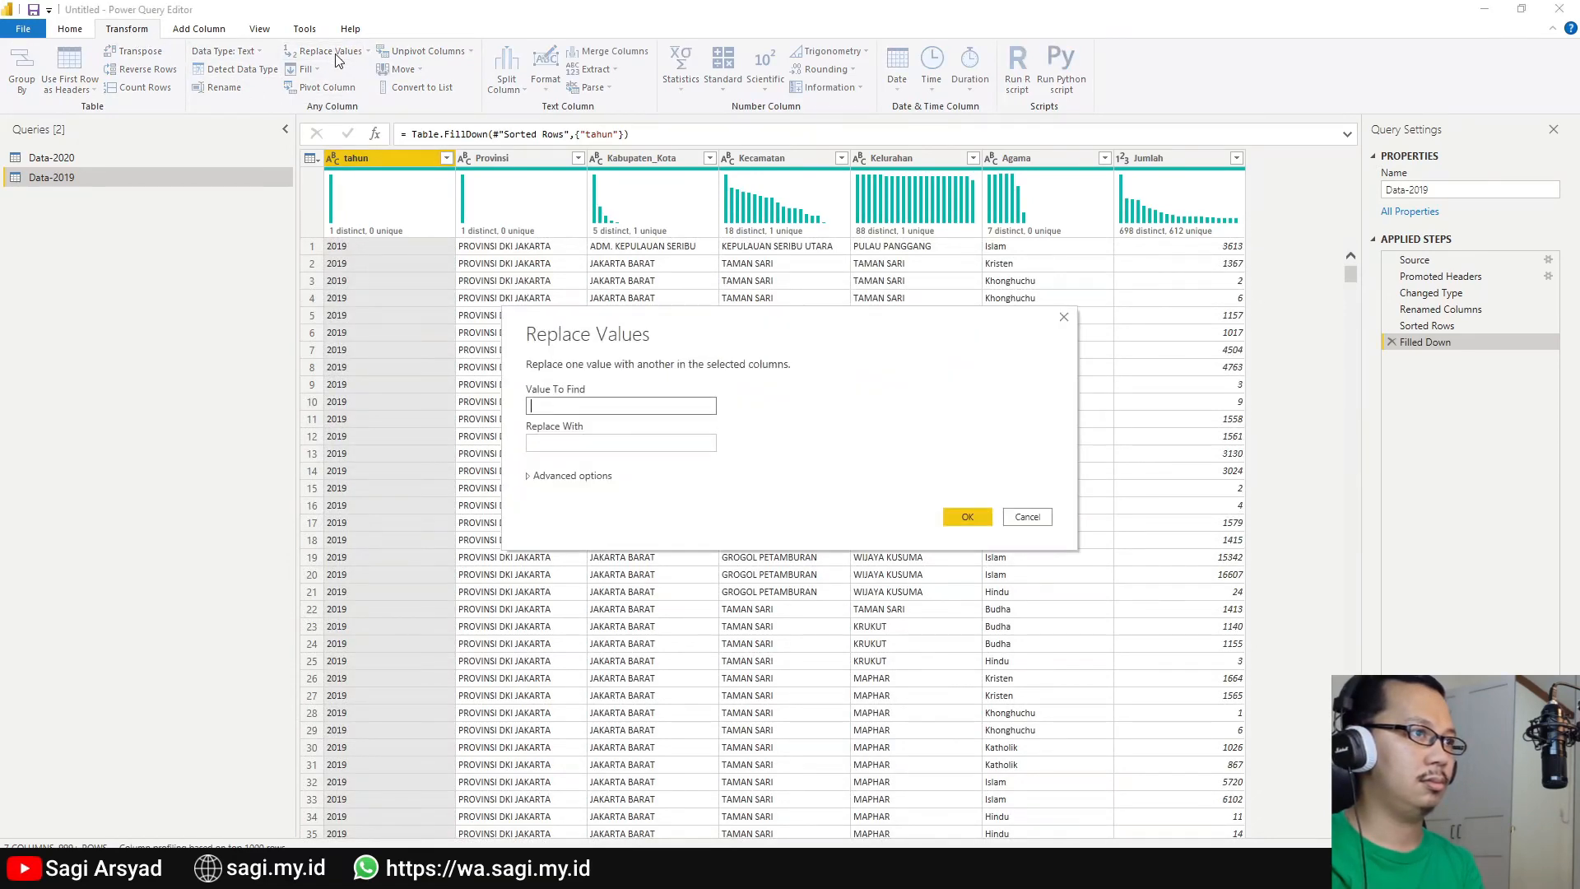
left_click(586, 480)
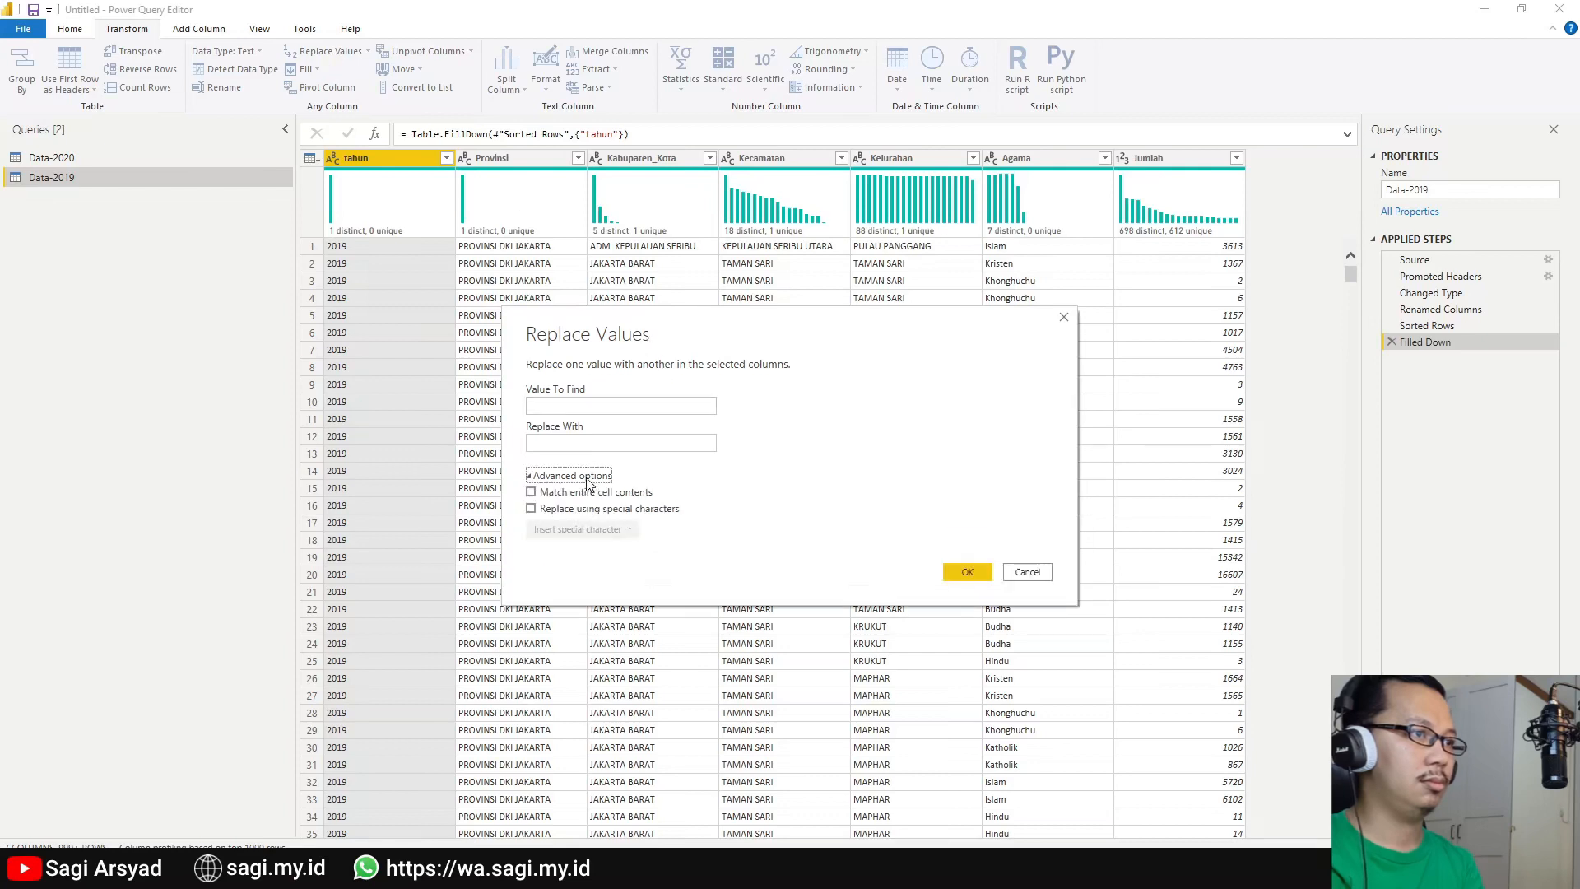
left_click(595, 407)
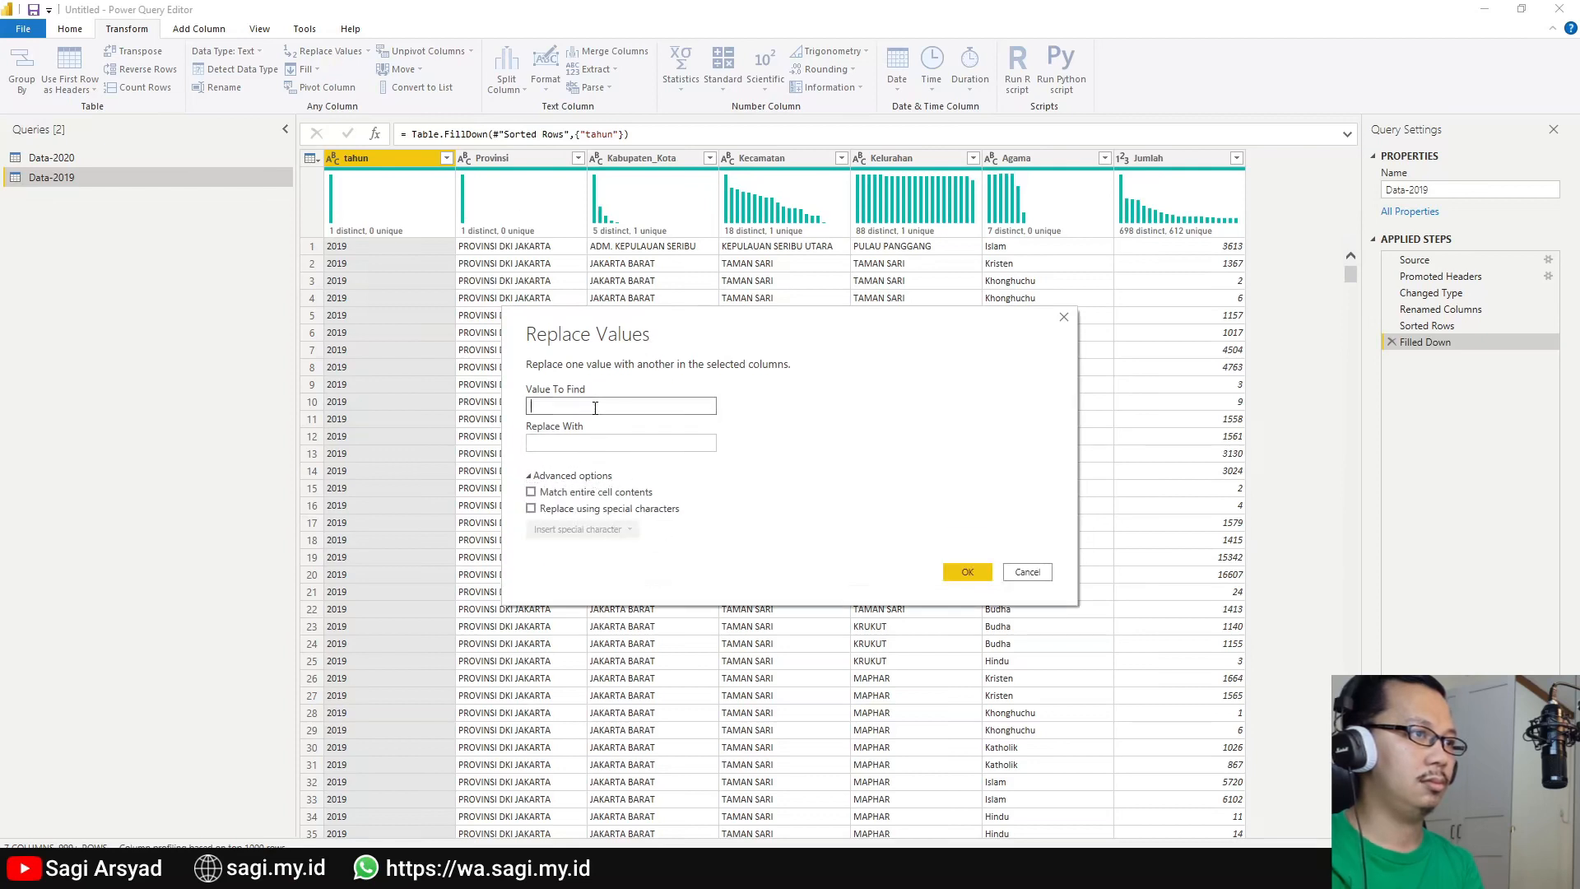
left_click(600, 444)
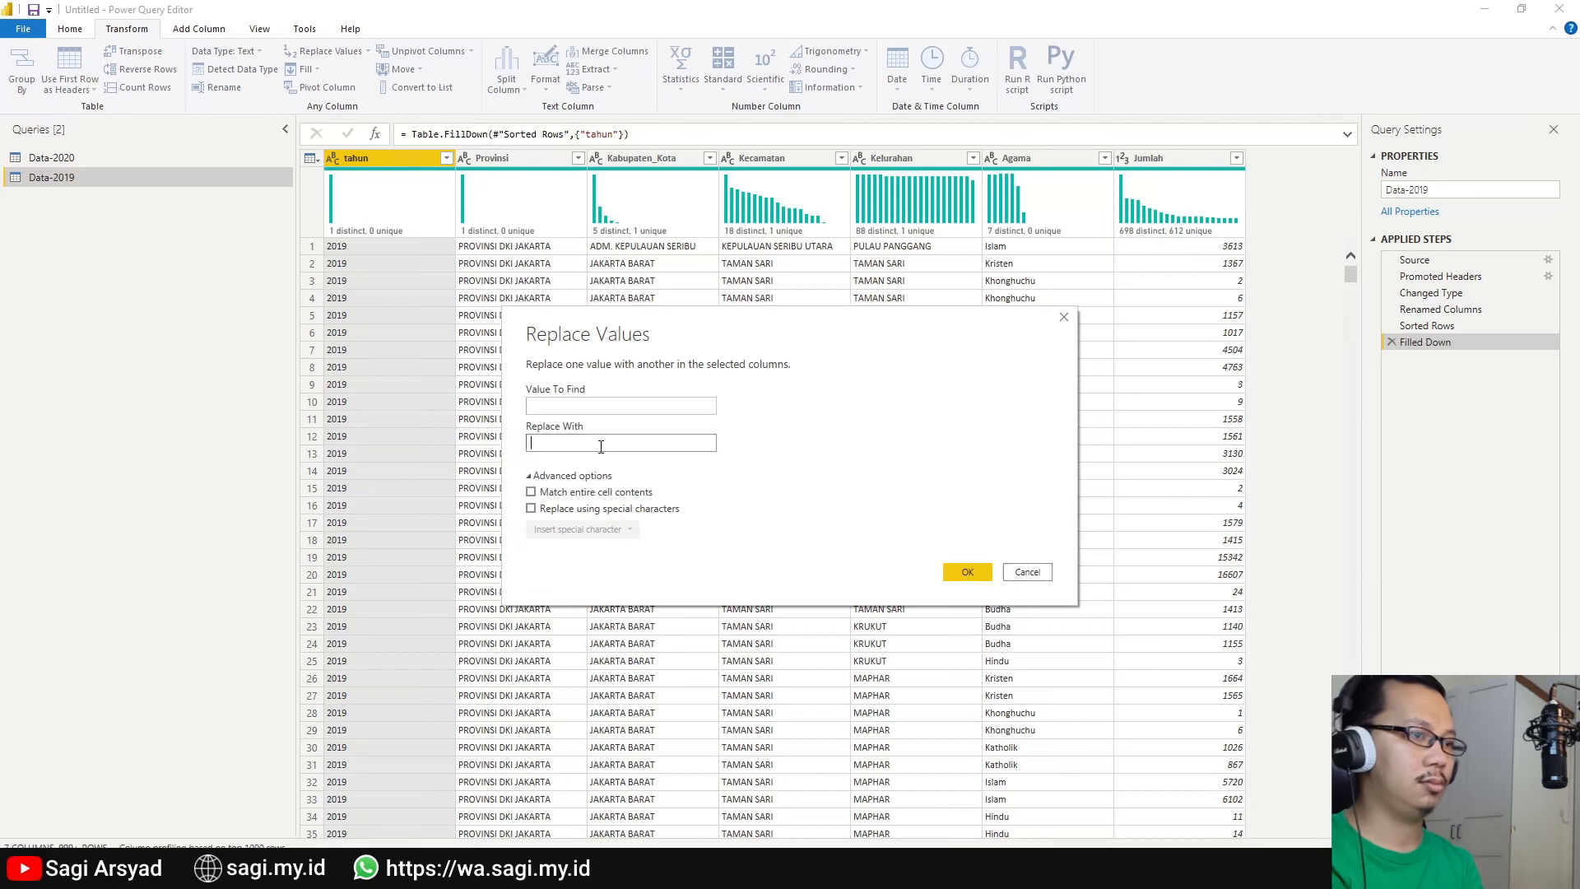
type(",\"2")
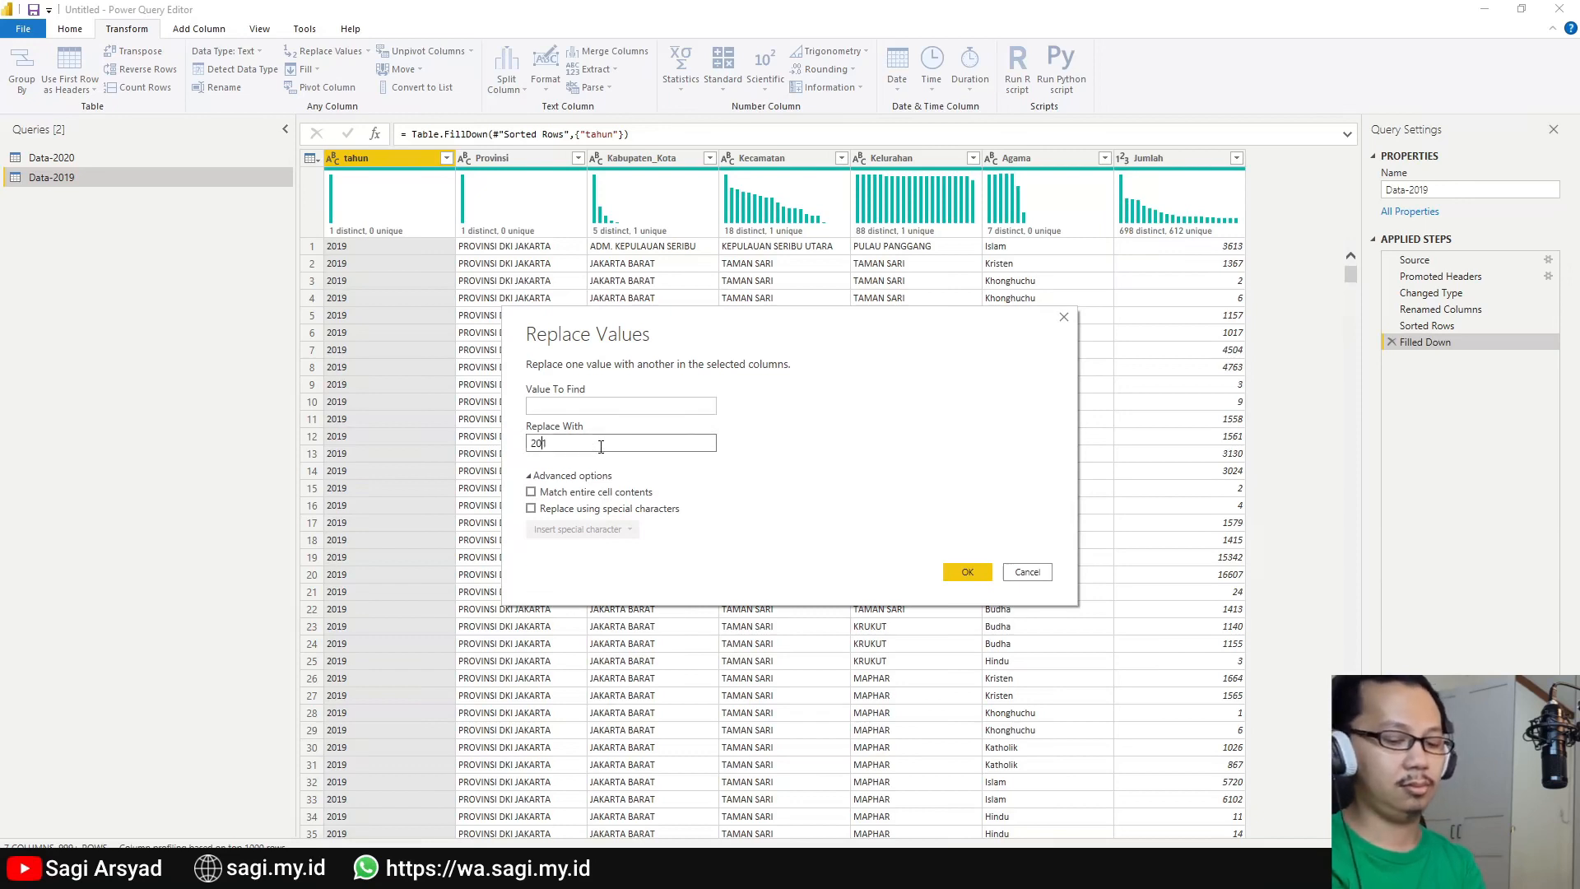
type("019")
left_click(962, 574)
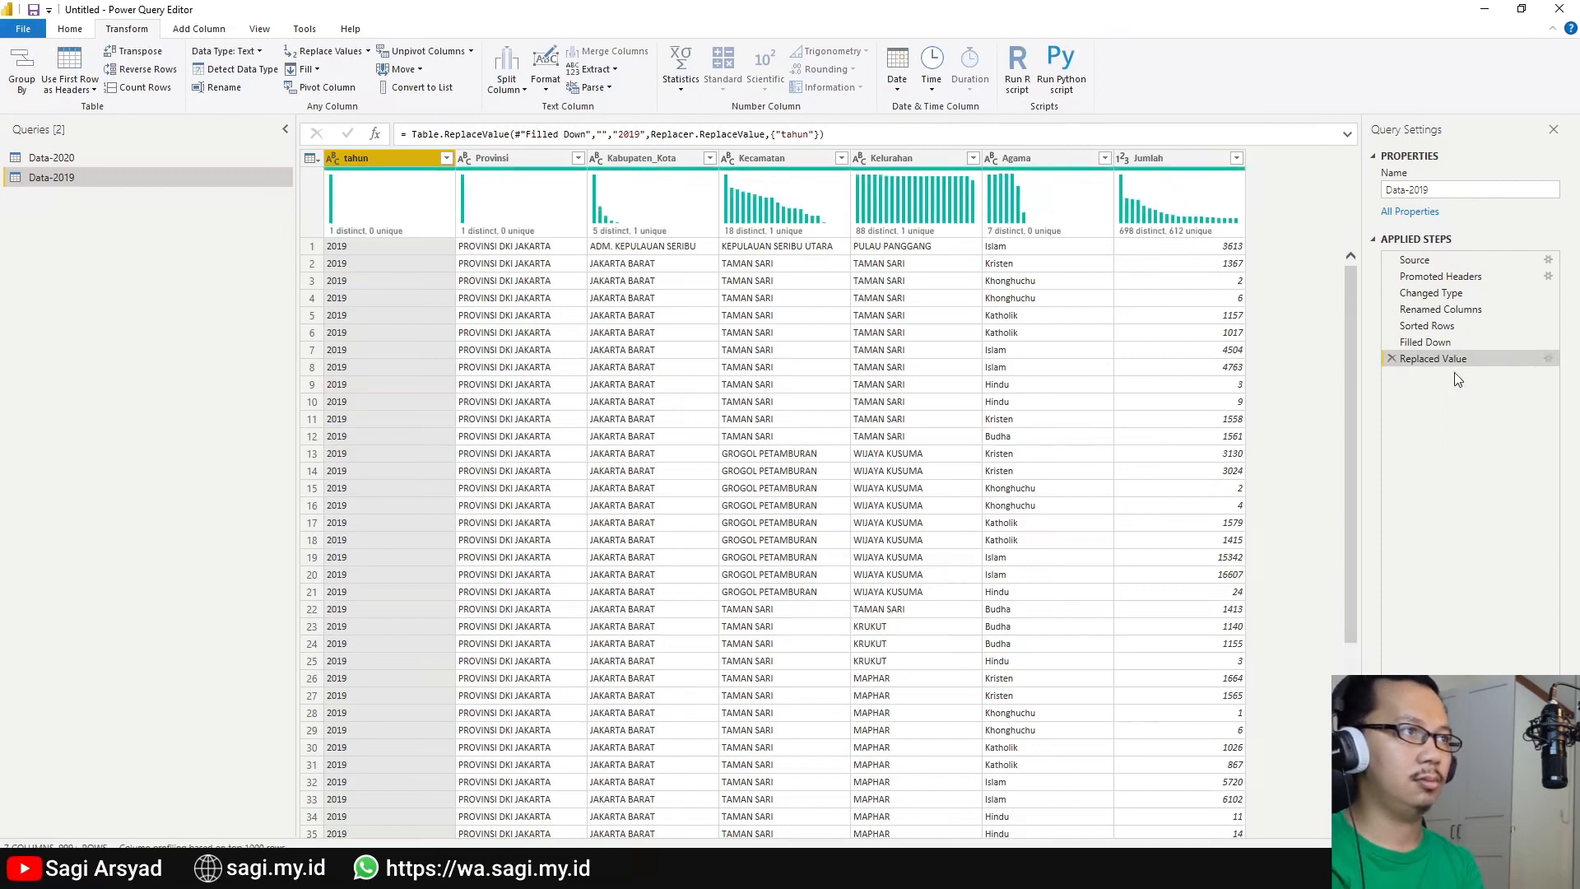
Replace empty values in the Provinsi column of Data-2019 with PROVINSI DKI JAKARTA, copying the text from an existing cell.
left_click(504, 159)
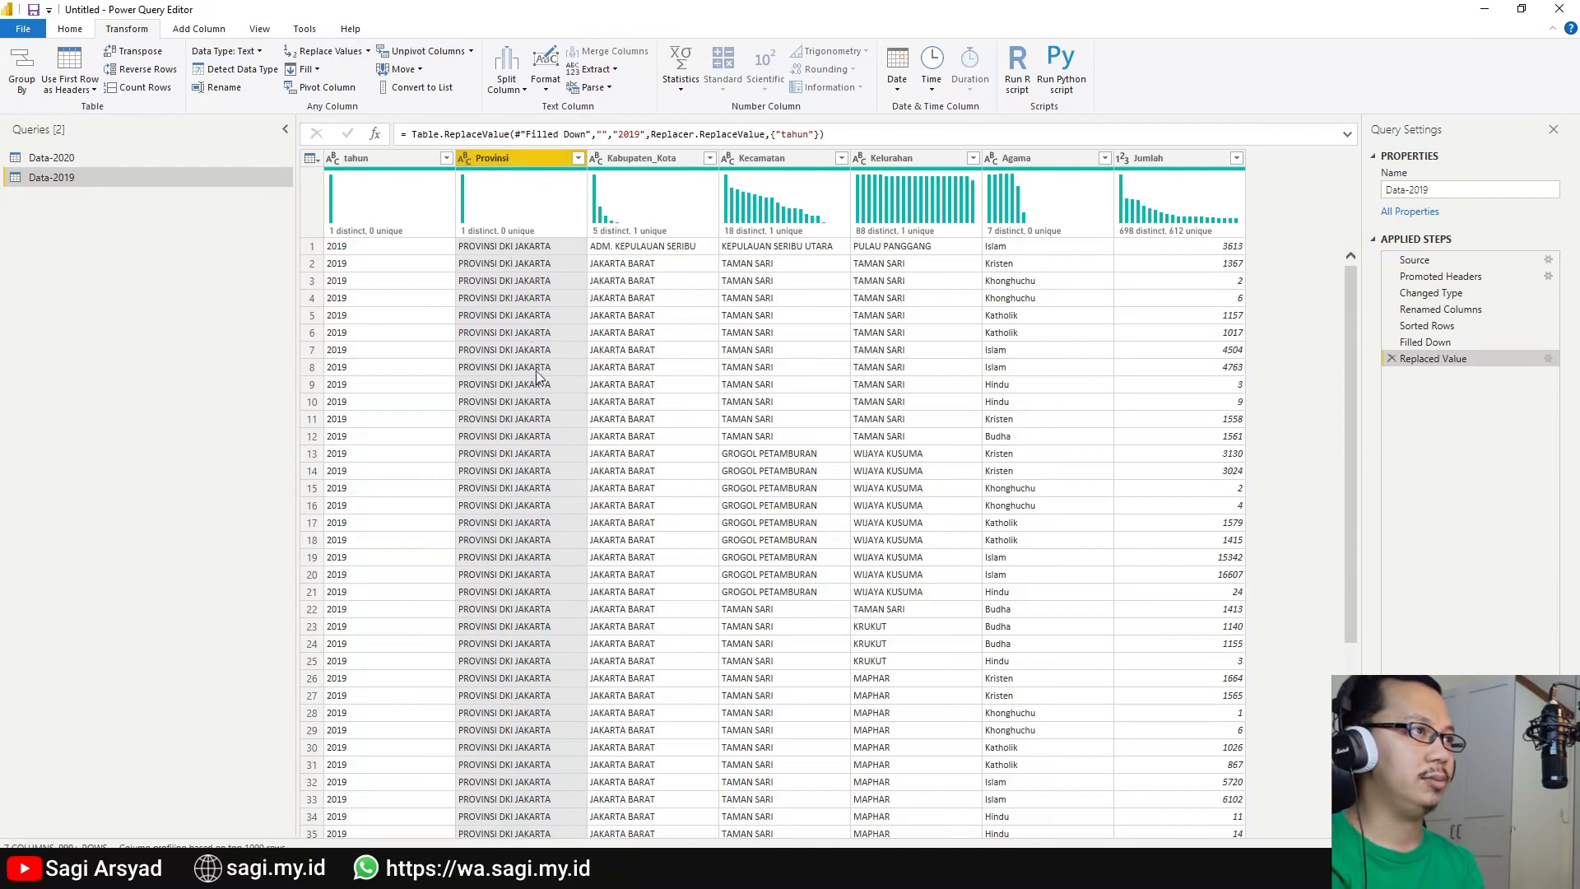
left_click(534, 508)
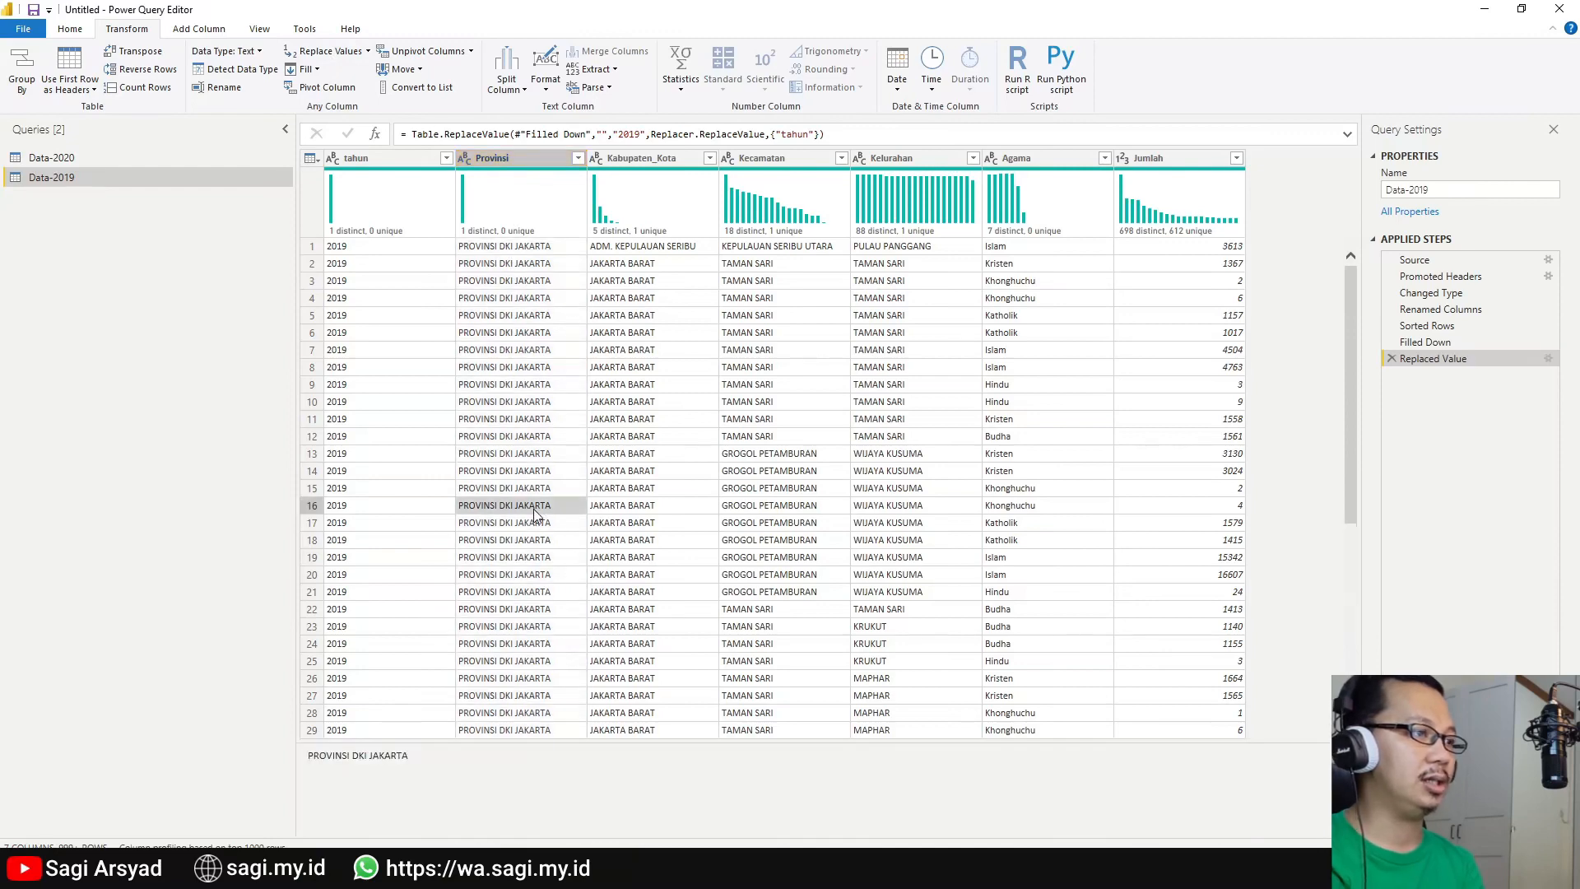
triple_click(386, 758)
key("ctrl+c")
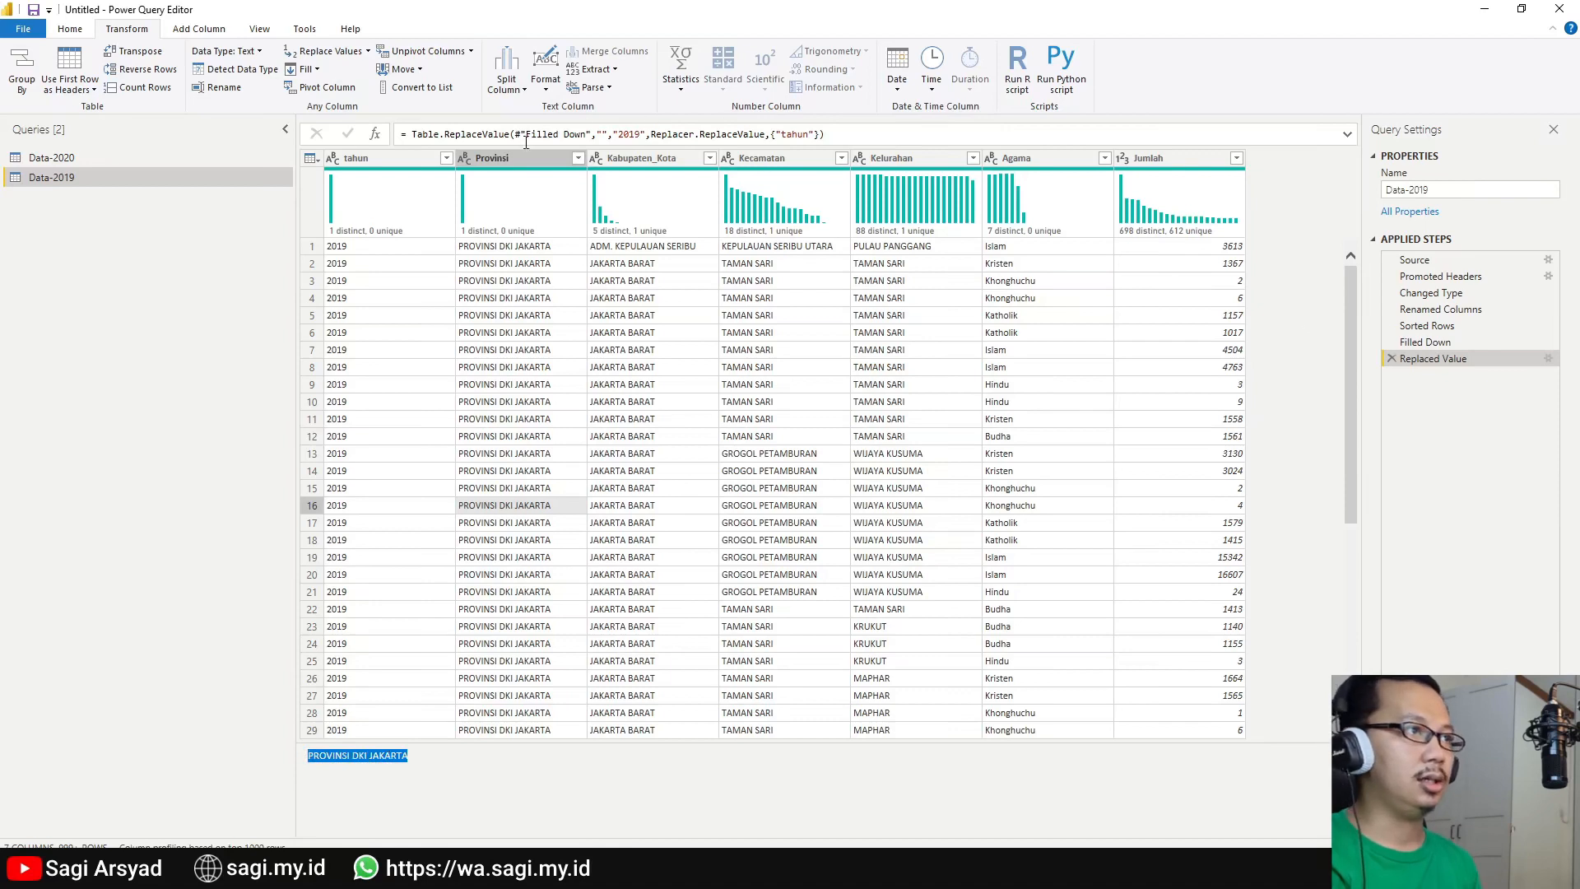
left_click(502, 161)
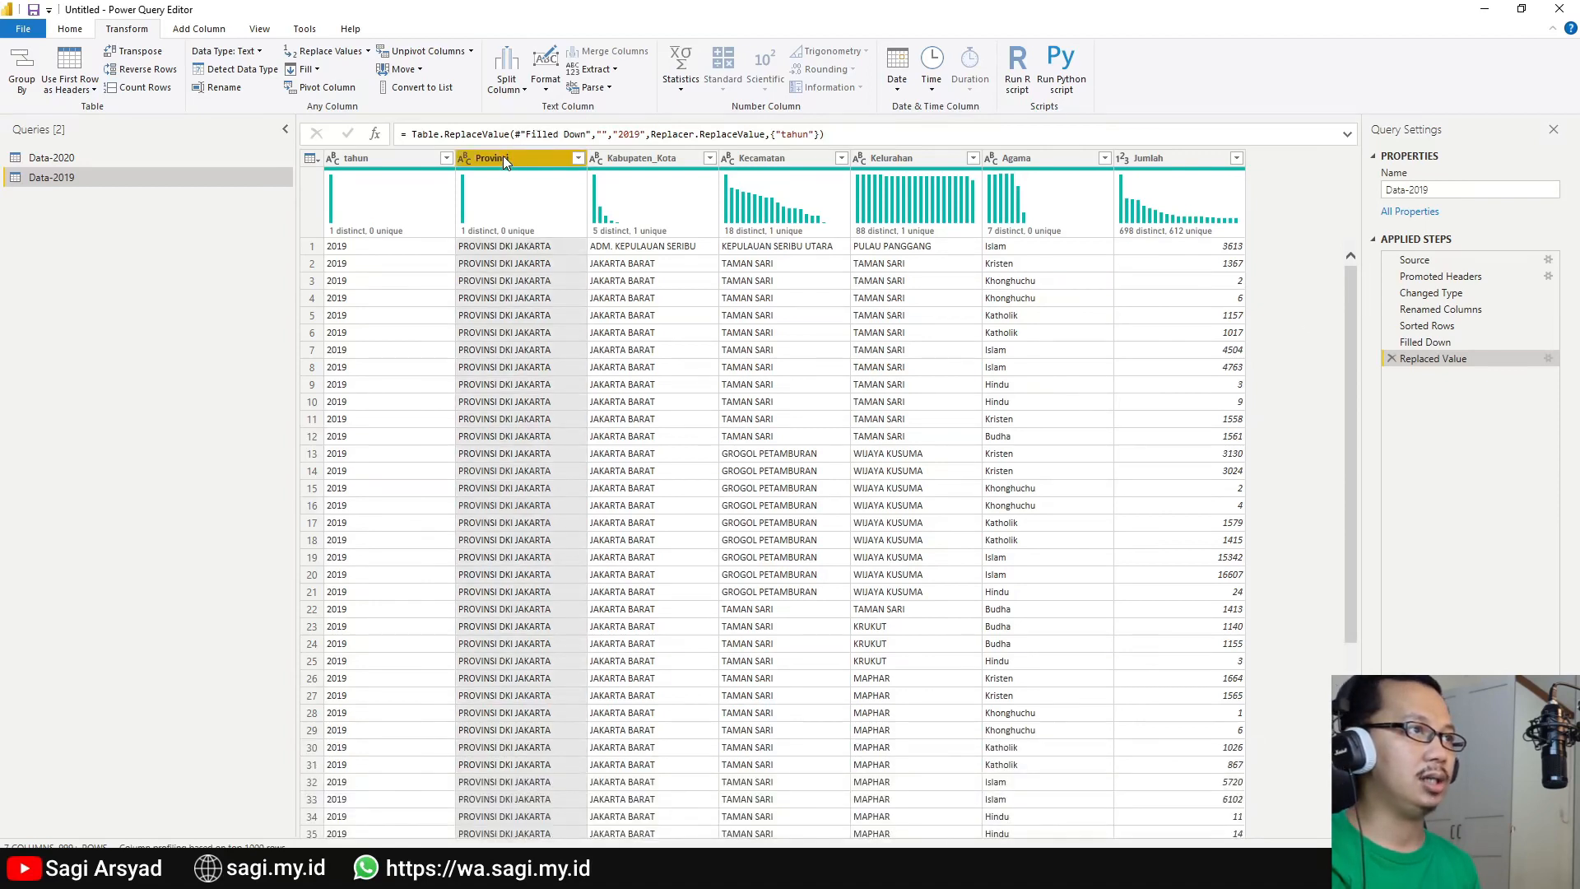
left_click(299, 58)
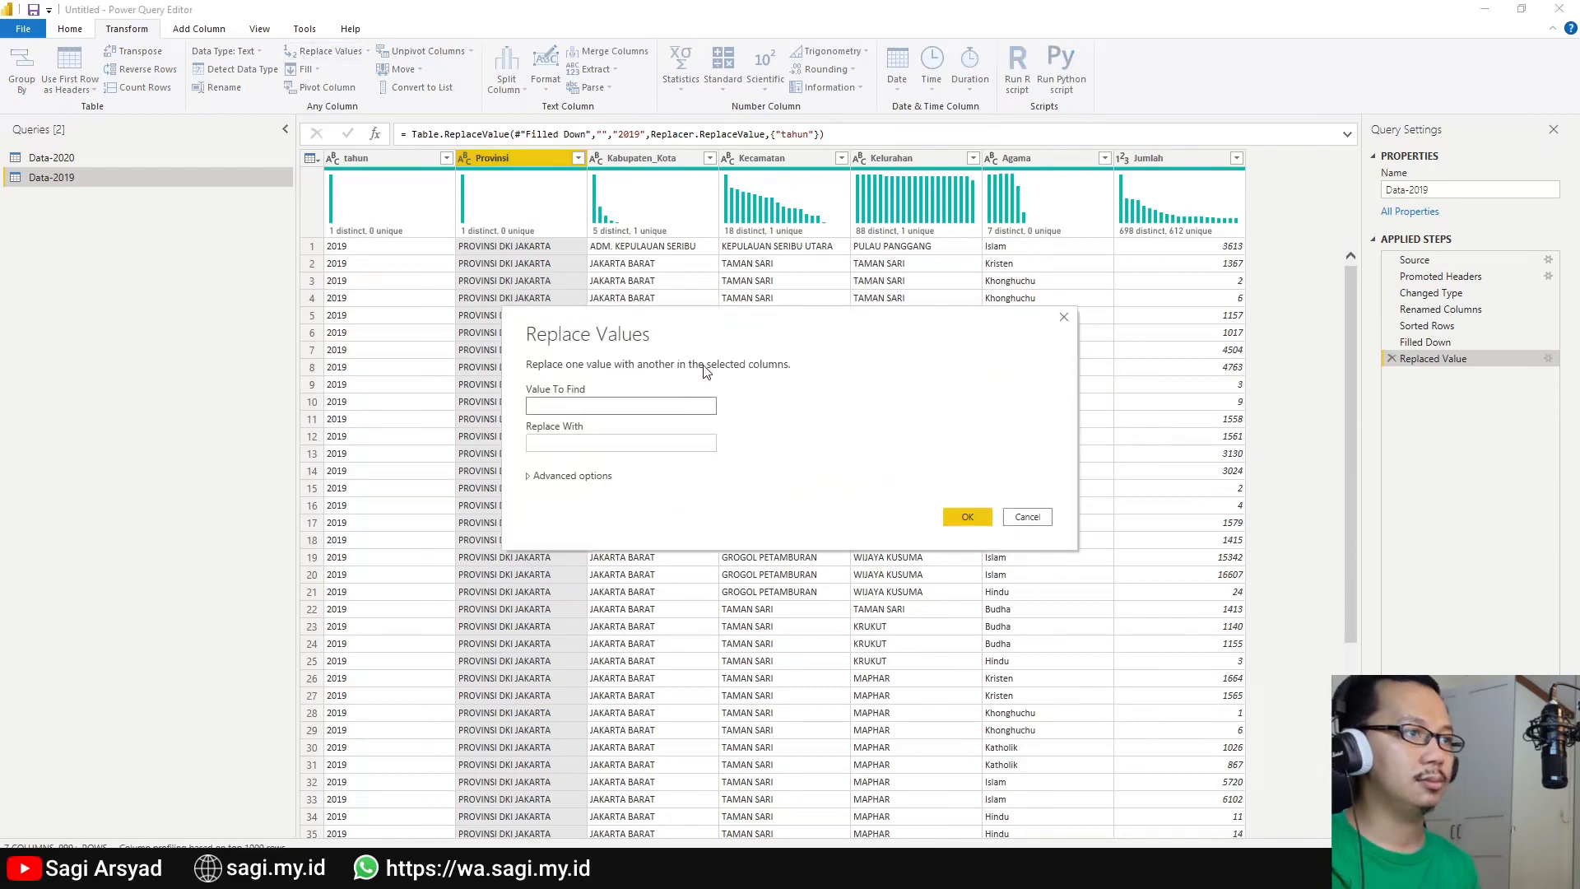
left_click(680, 449)
key("ctrl+v")
left_click(967, 519)
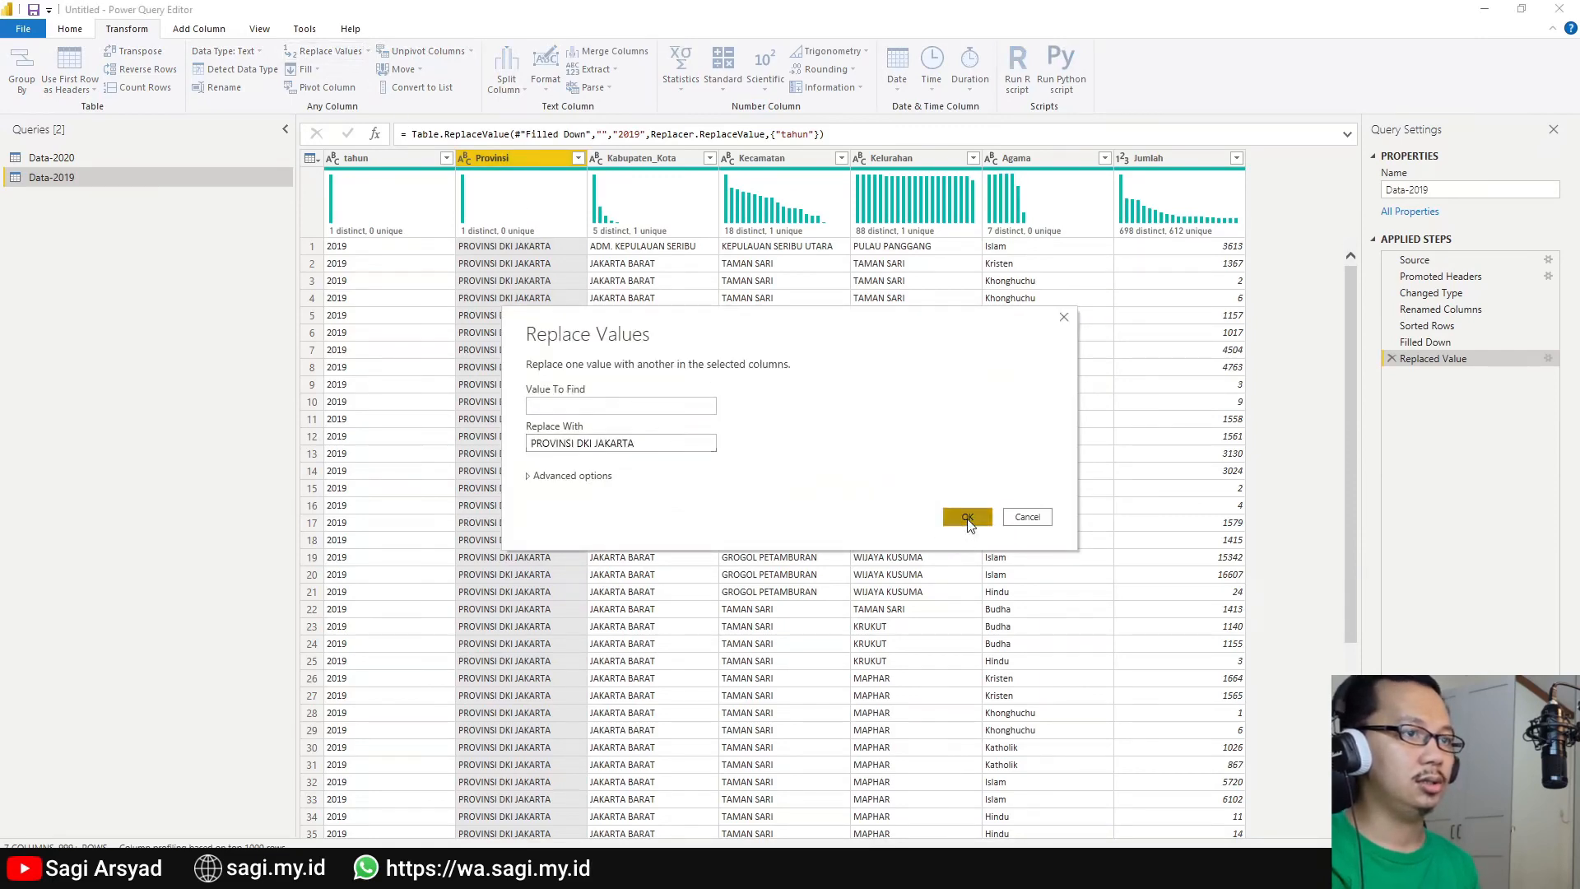
Load the complete filter value list of the tahun column in Data-2019 and apply the filter without excluding any value.
left_click(445, 159)
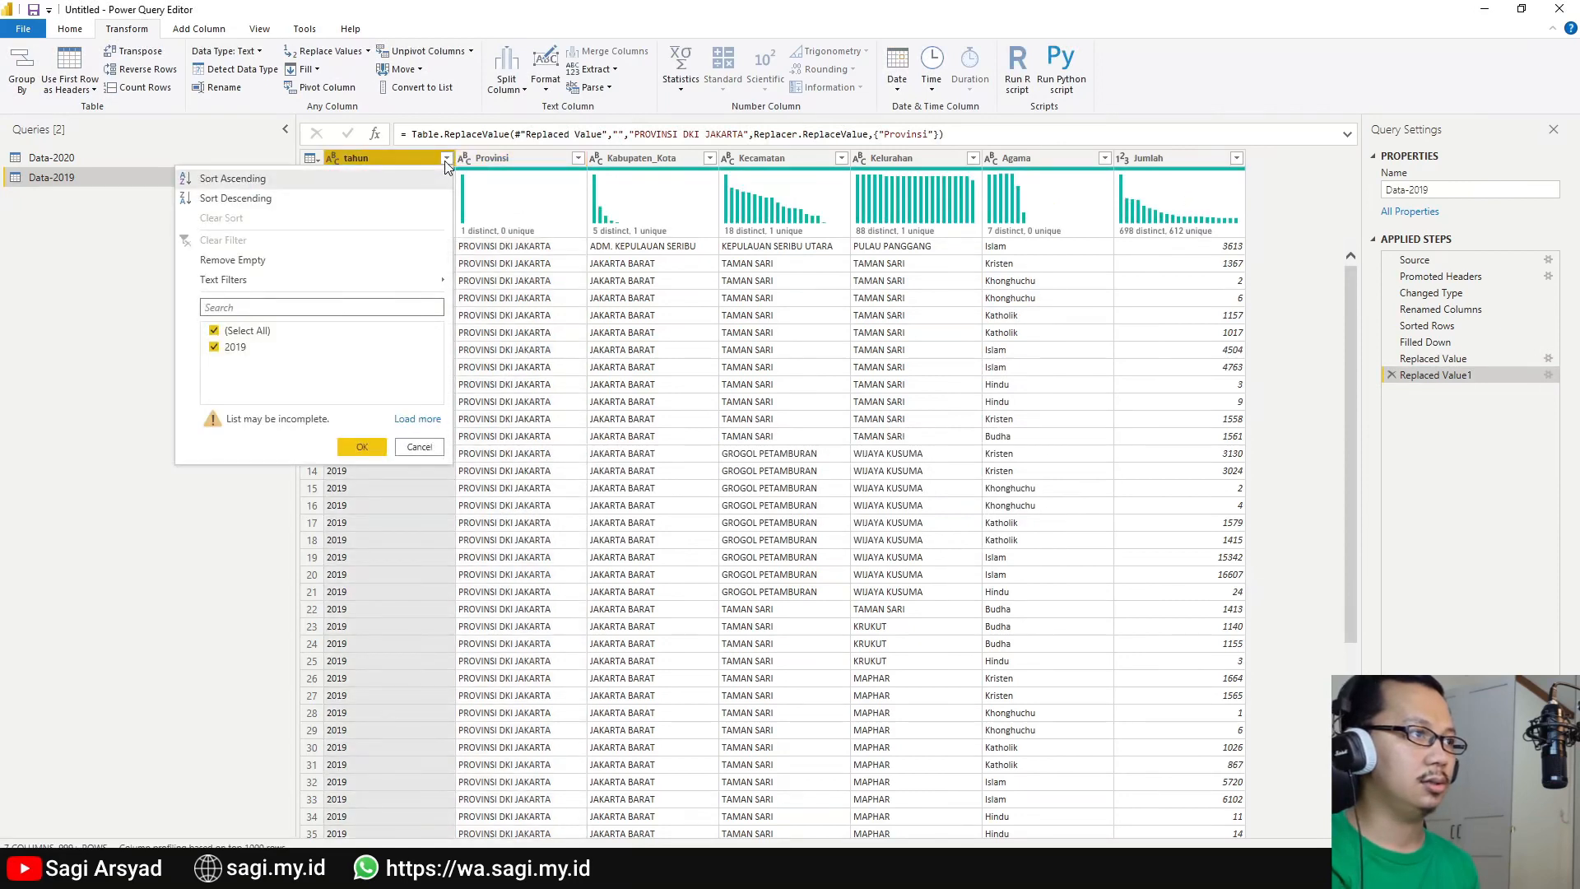
left_click(416, 419)
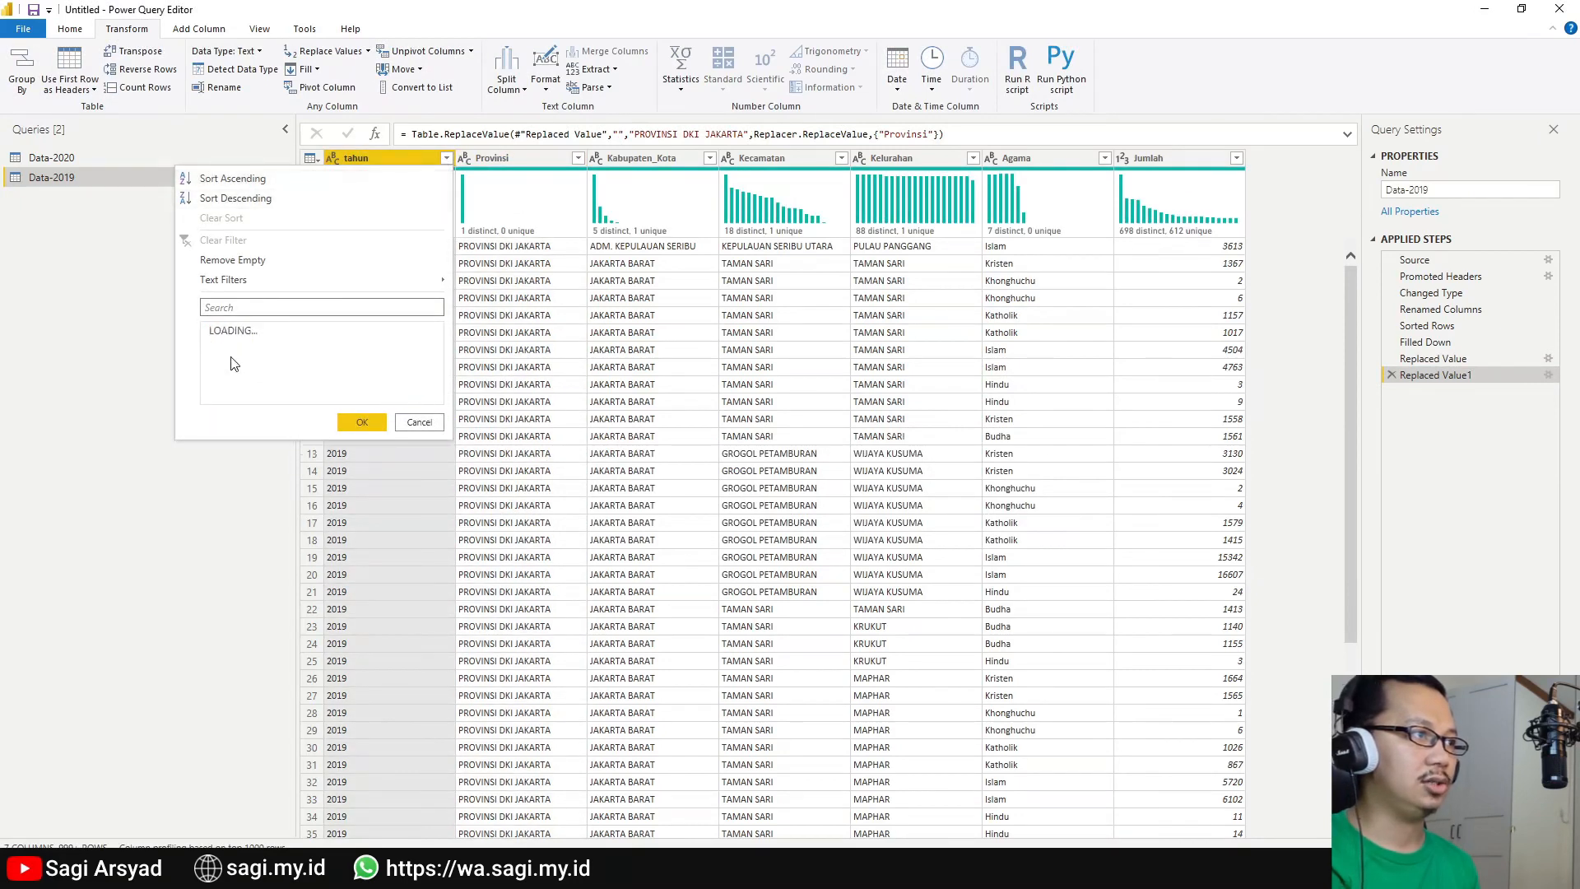
left_click(368, 422)
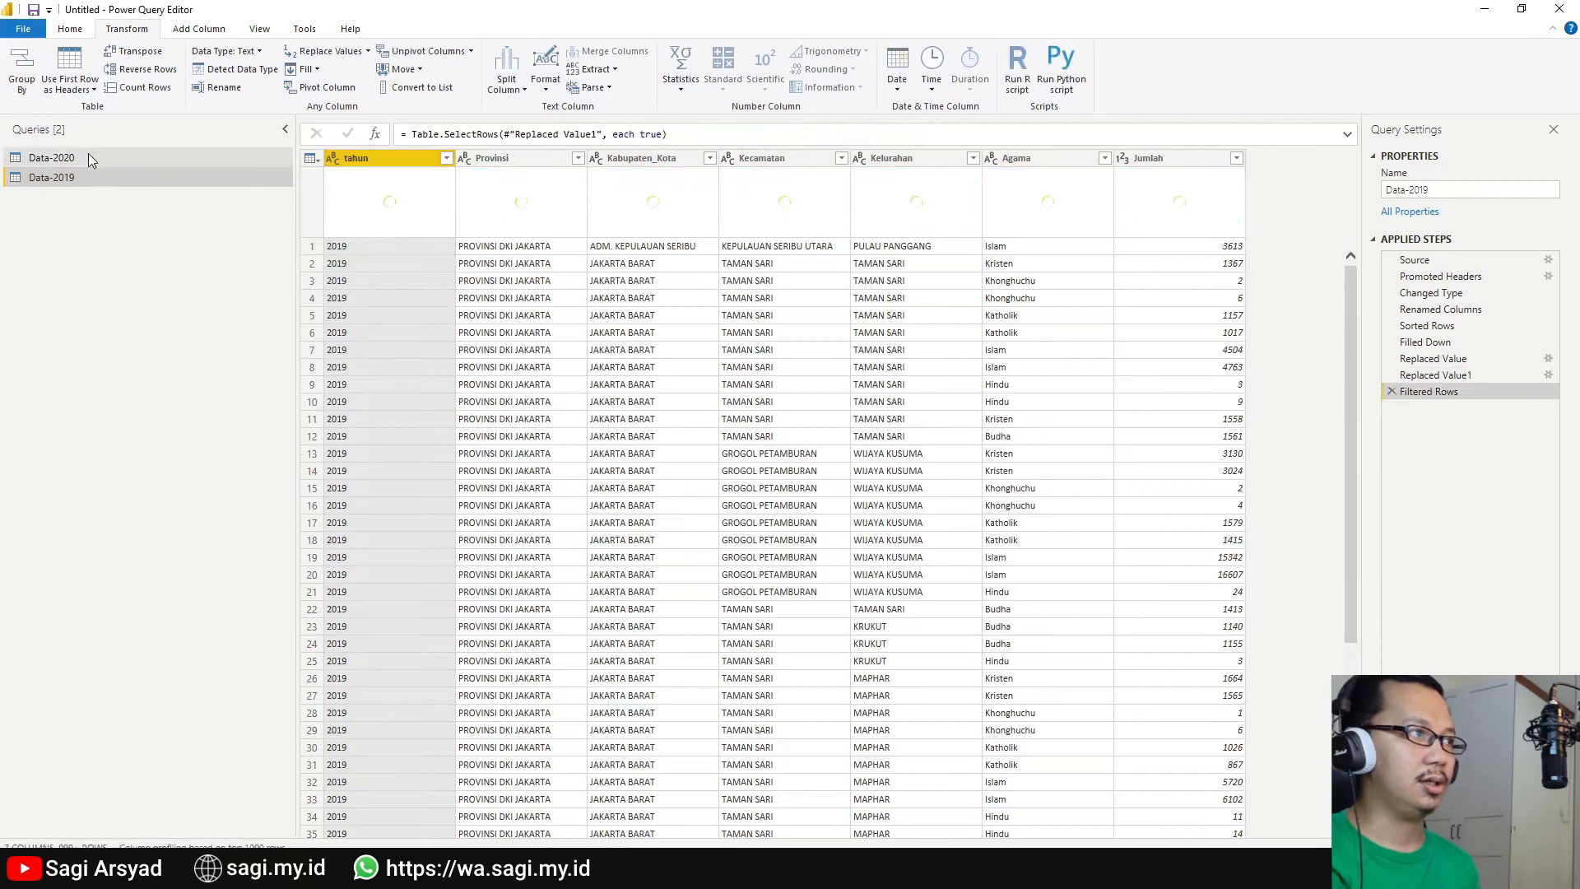
Rename the Data-2020 query as Data.
left_click(51, 158)
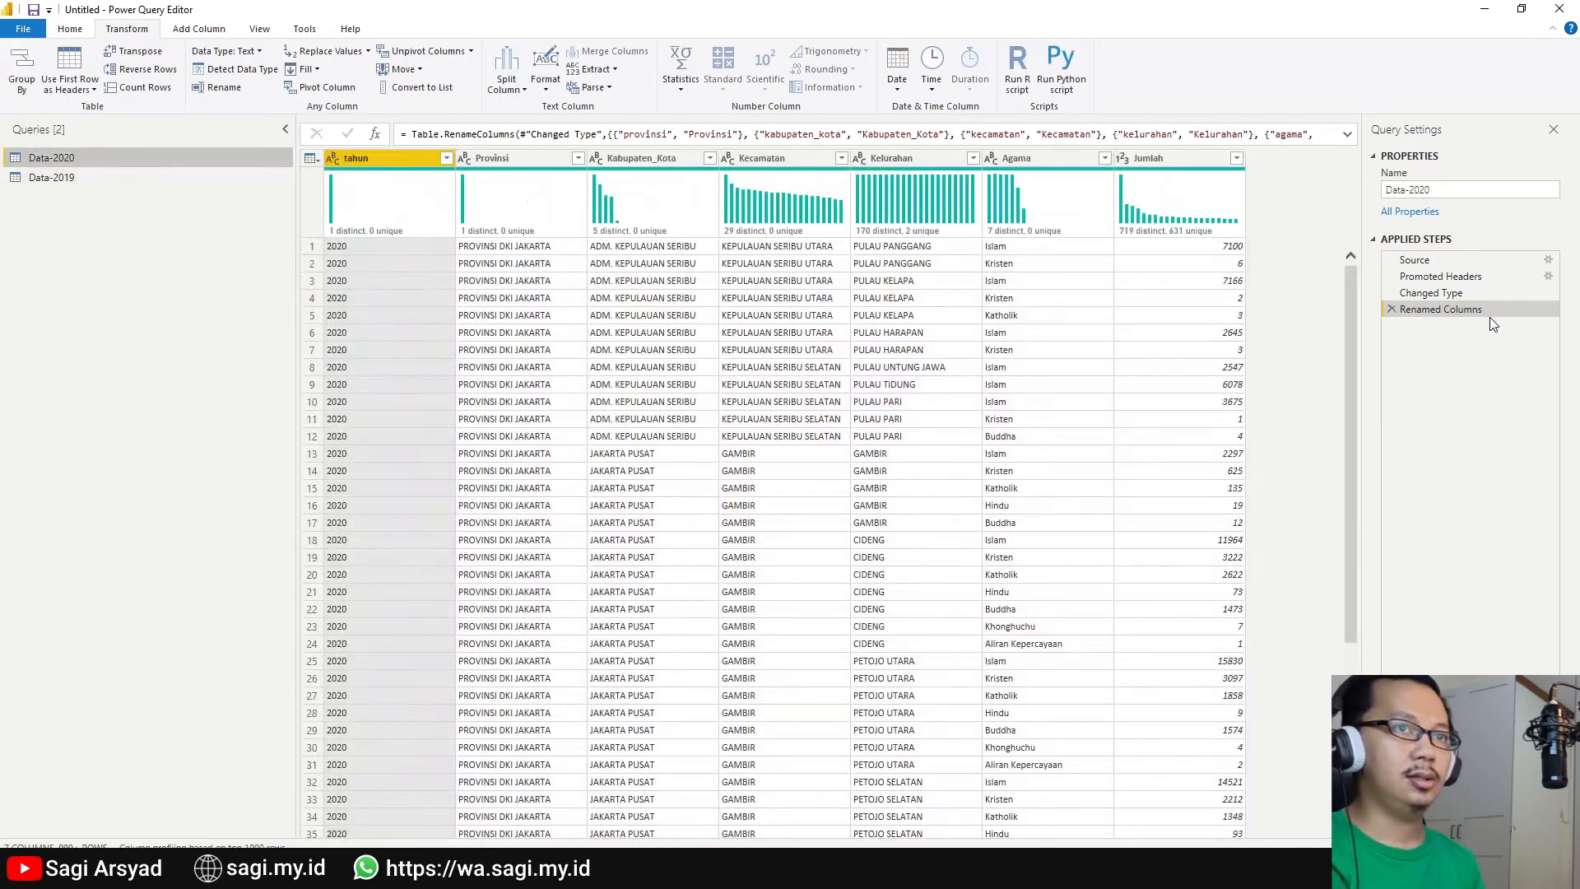
left_click(1417, 191)
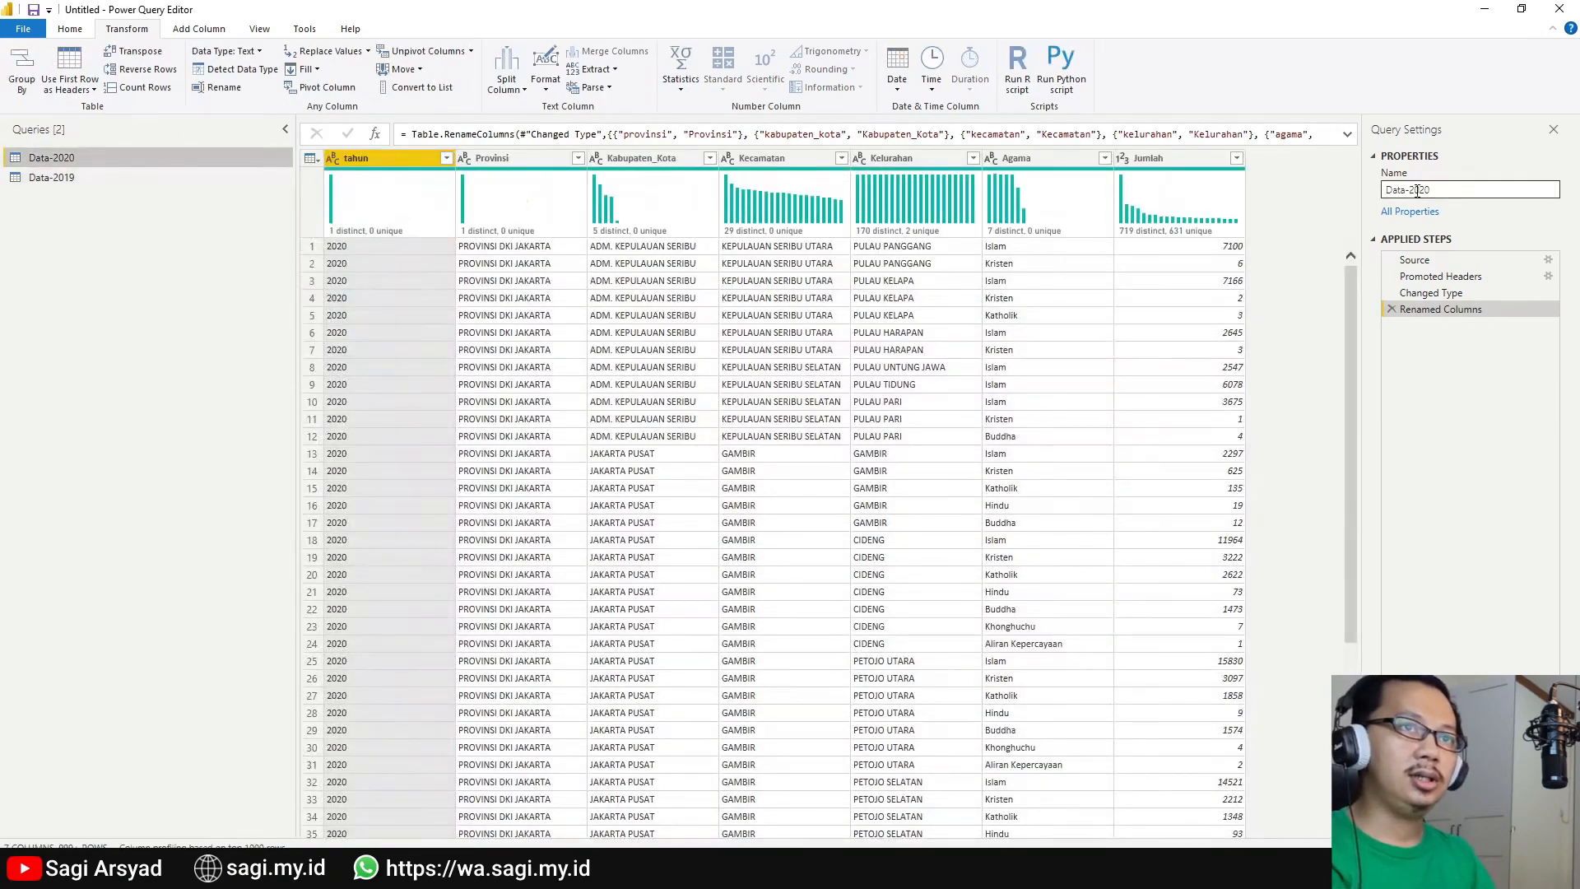
double_click(1417, 191)
key("BackSpace")
key("BackSpace")
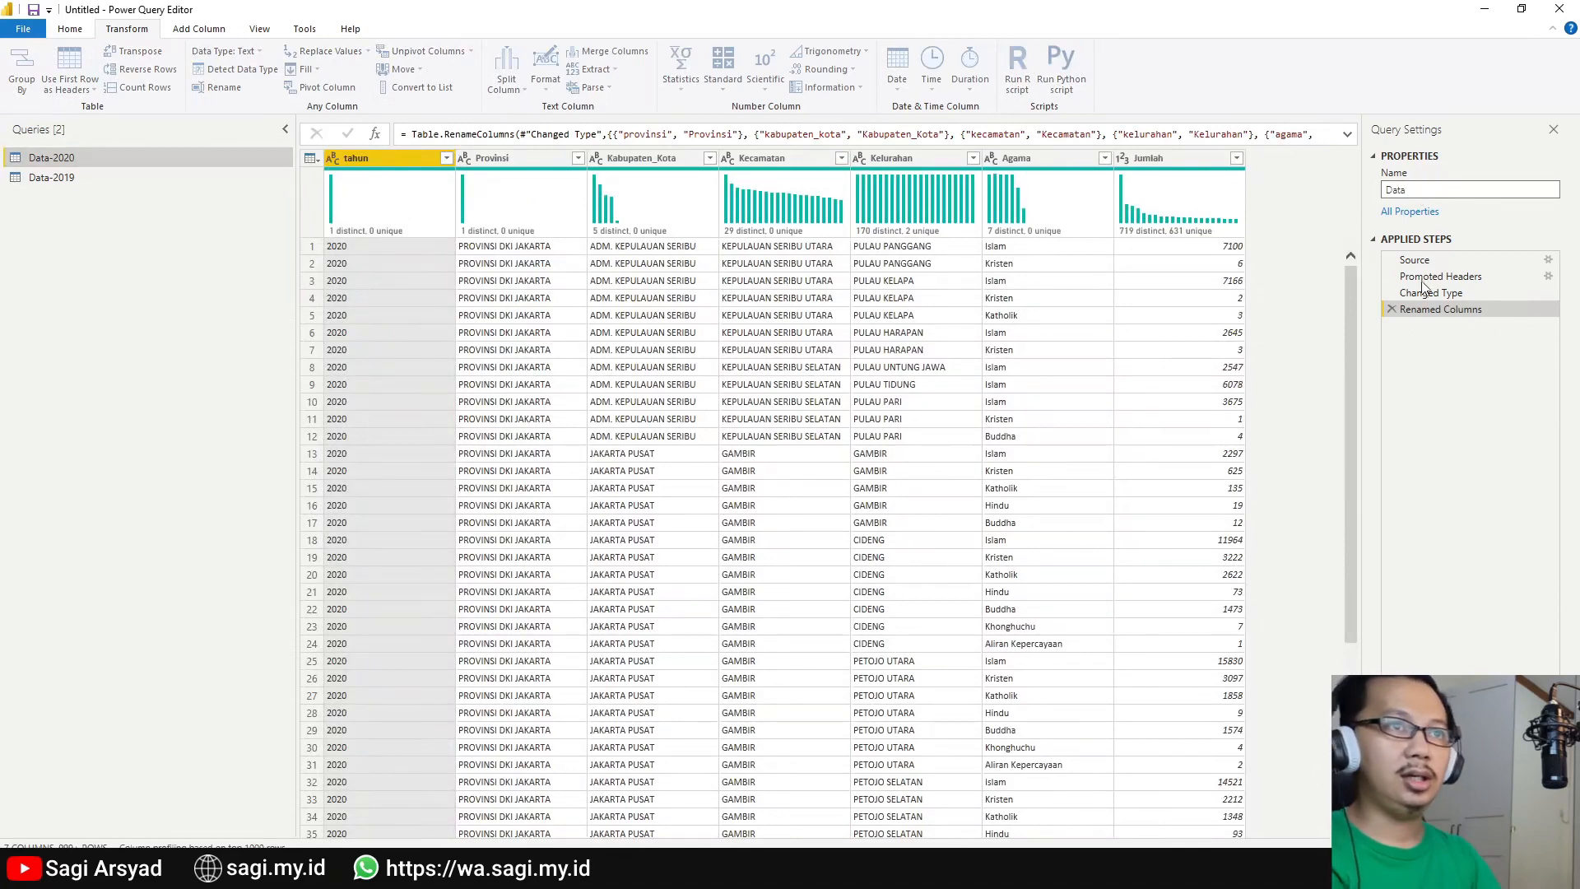
left_click(205, 29)
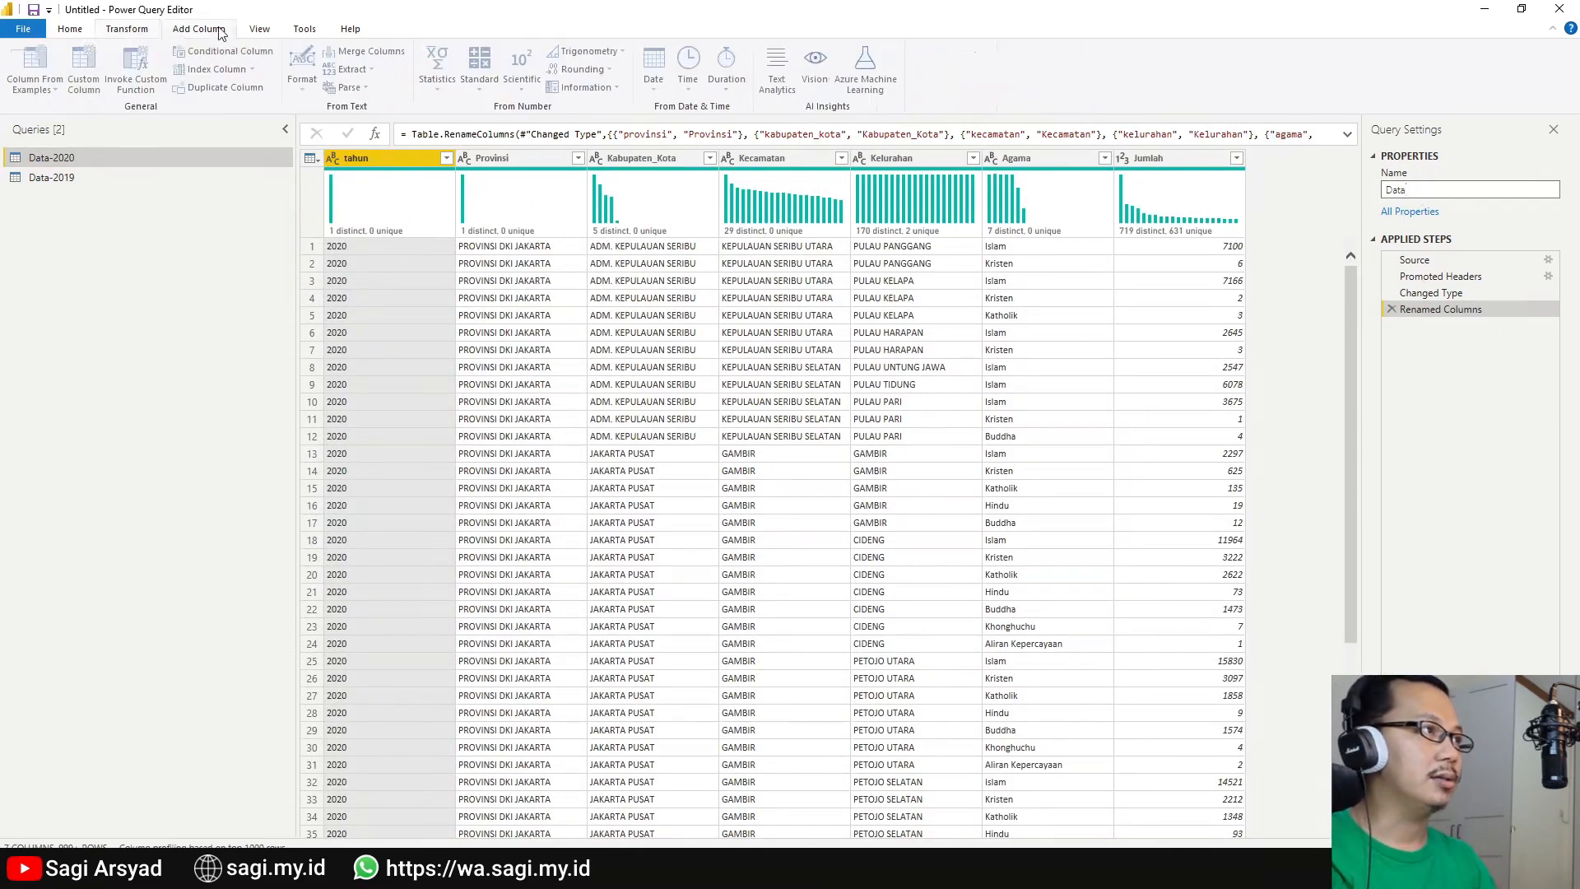
left_click(111, 31)
left_click(89, 33)
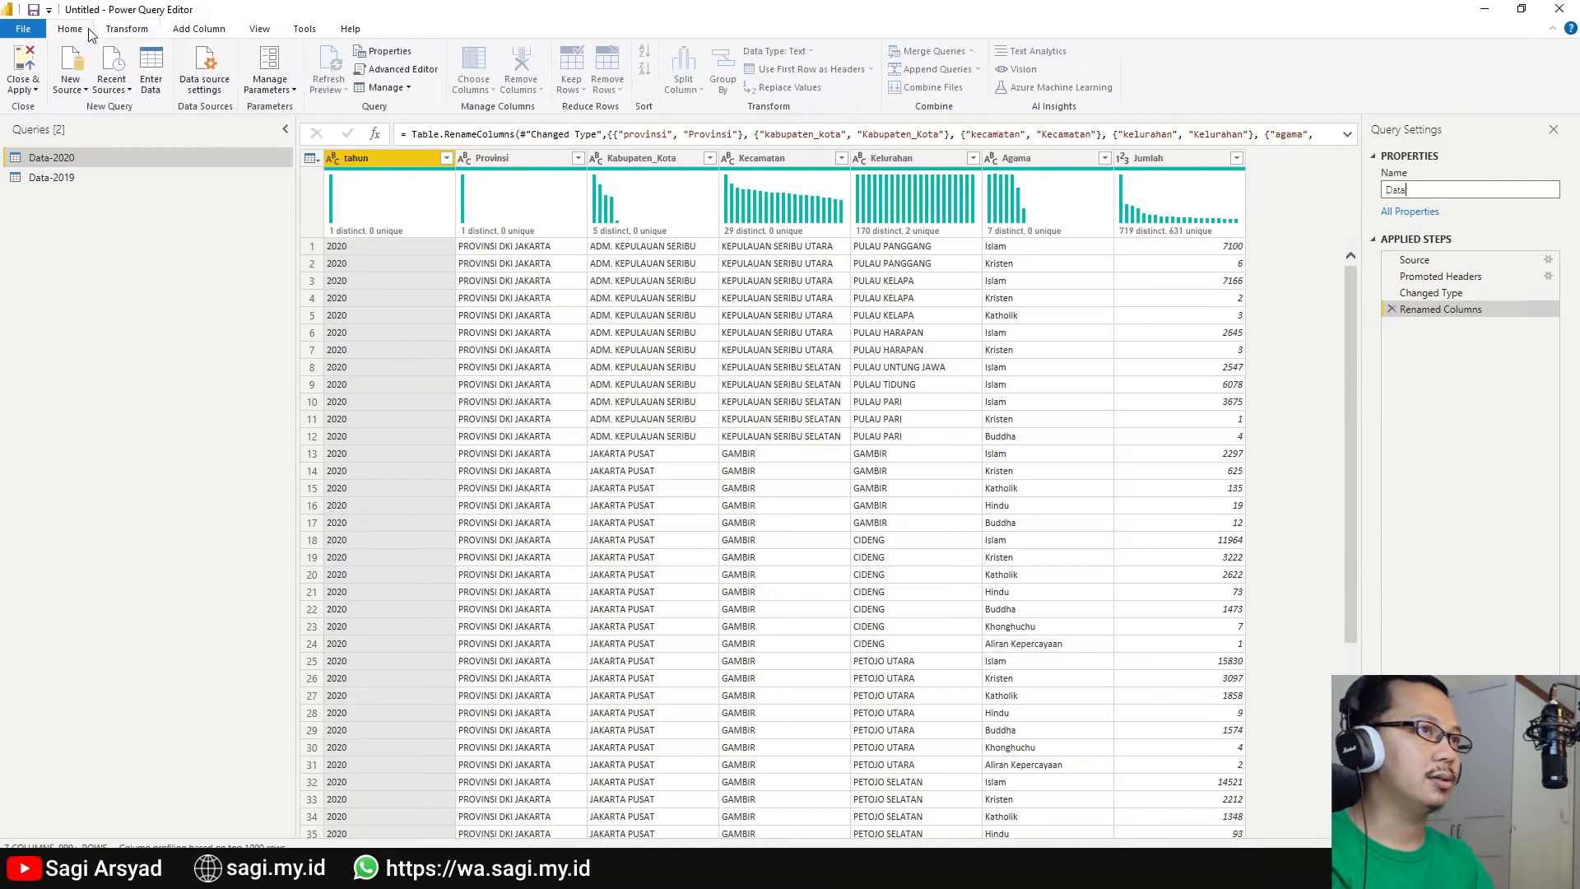
left_click(303, 31)
left_click(202, 30)
left_click(106, 33)
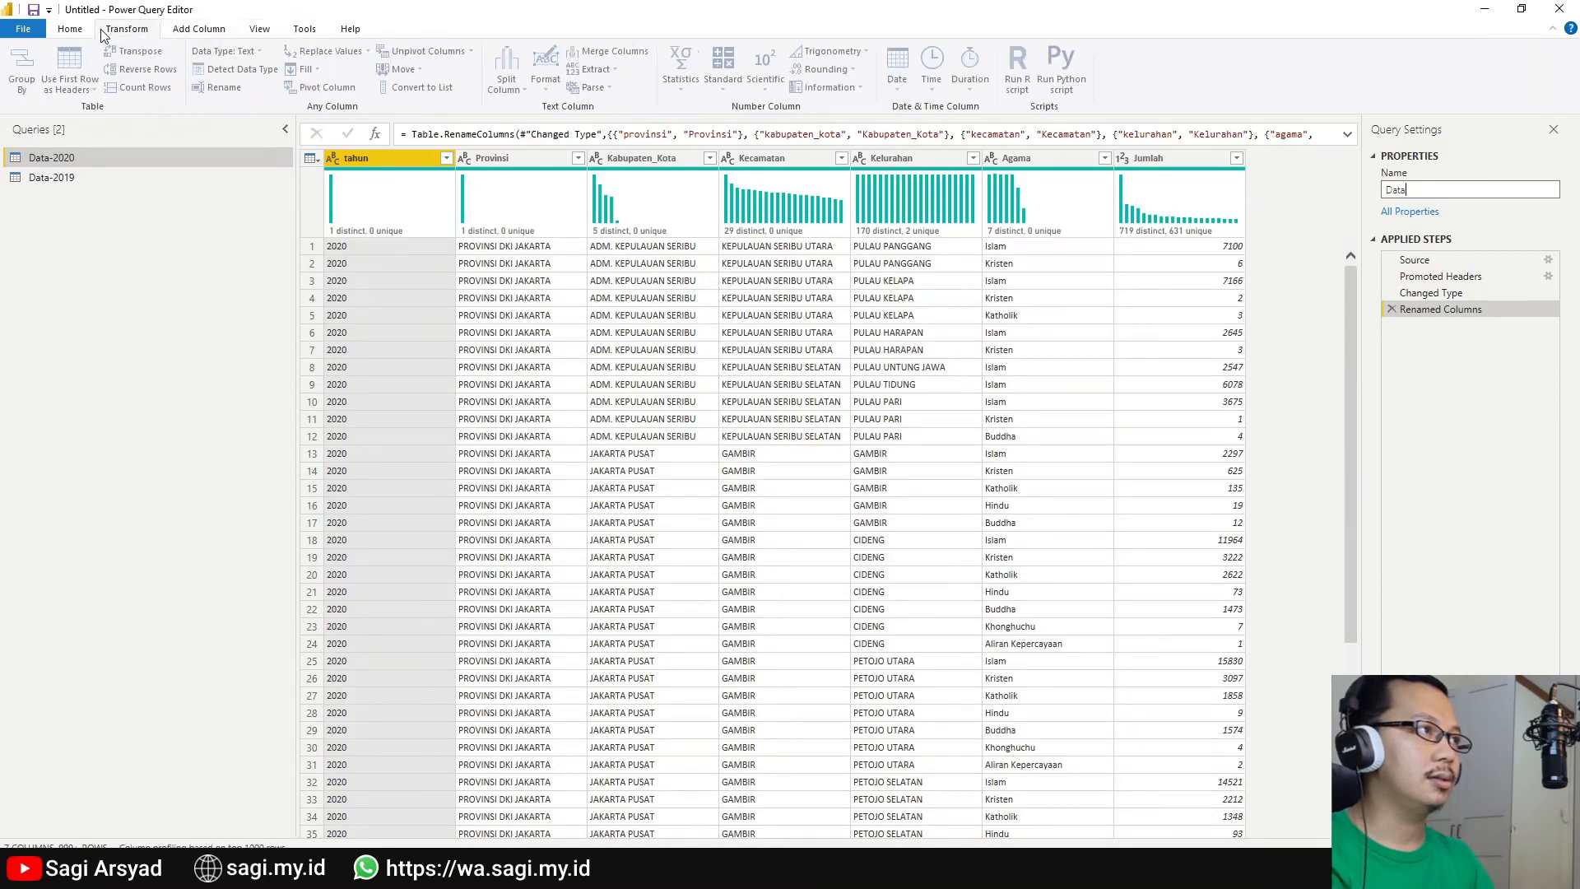
left_click(93, 33)
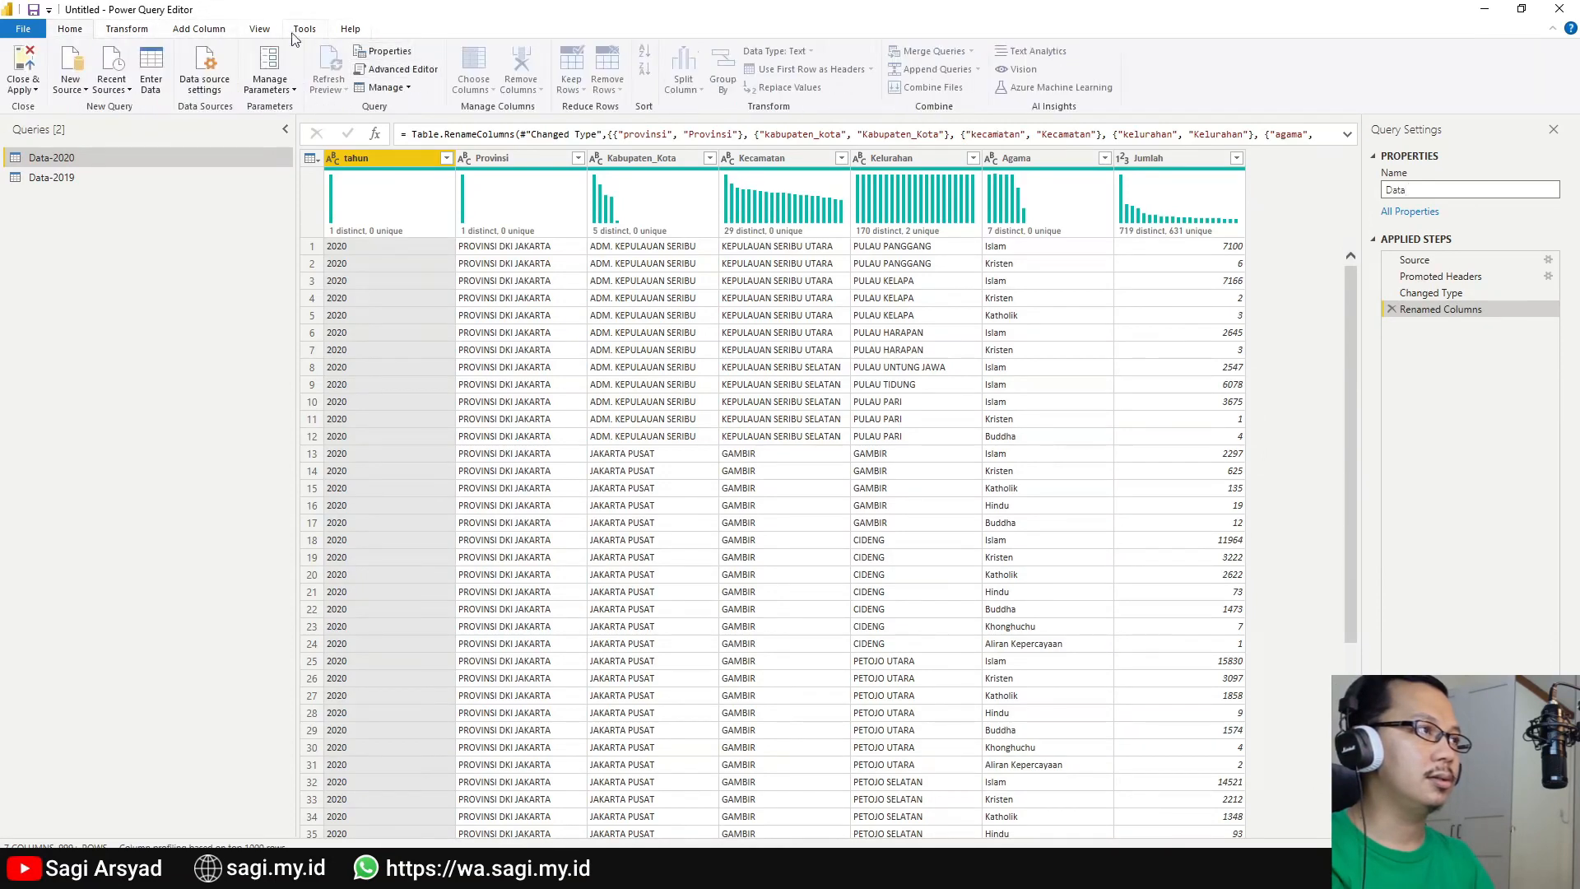
left_click(144, 32)
left_click(175, 33)
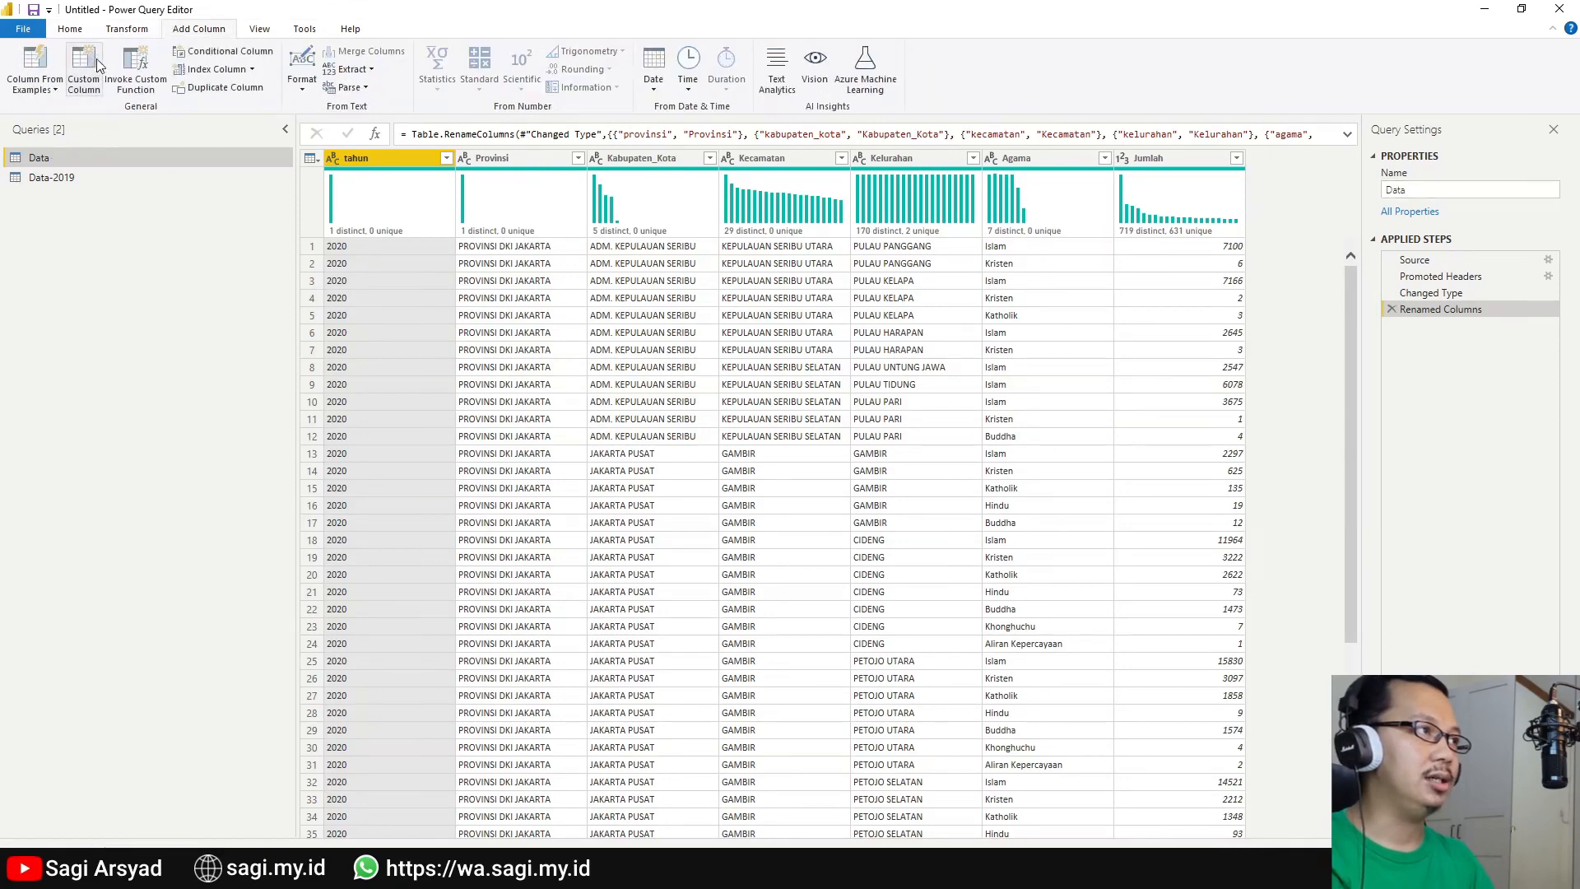
left_click(121, 31)
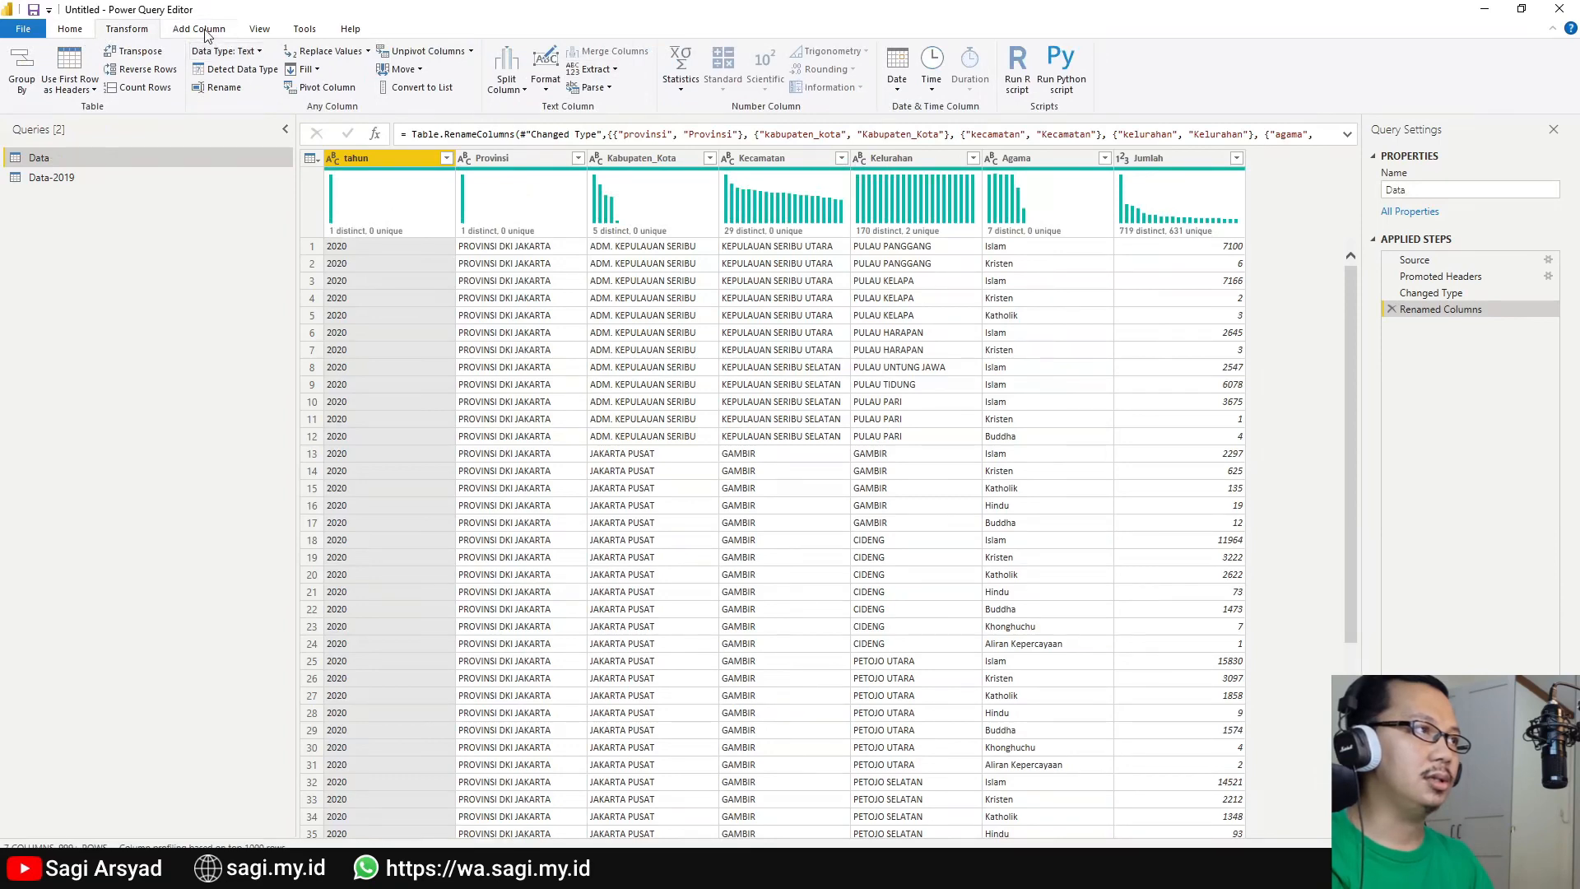
Append the Data-2019 table to the Data query as a two-table append.
left_click(70, 28)
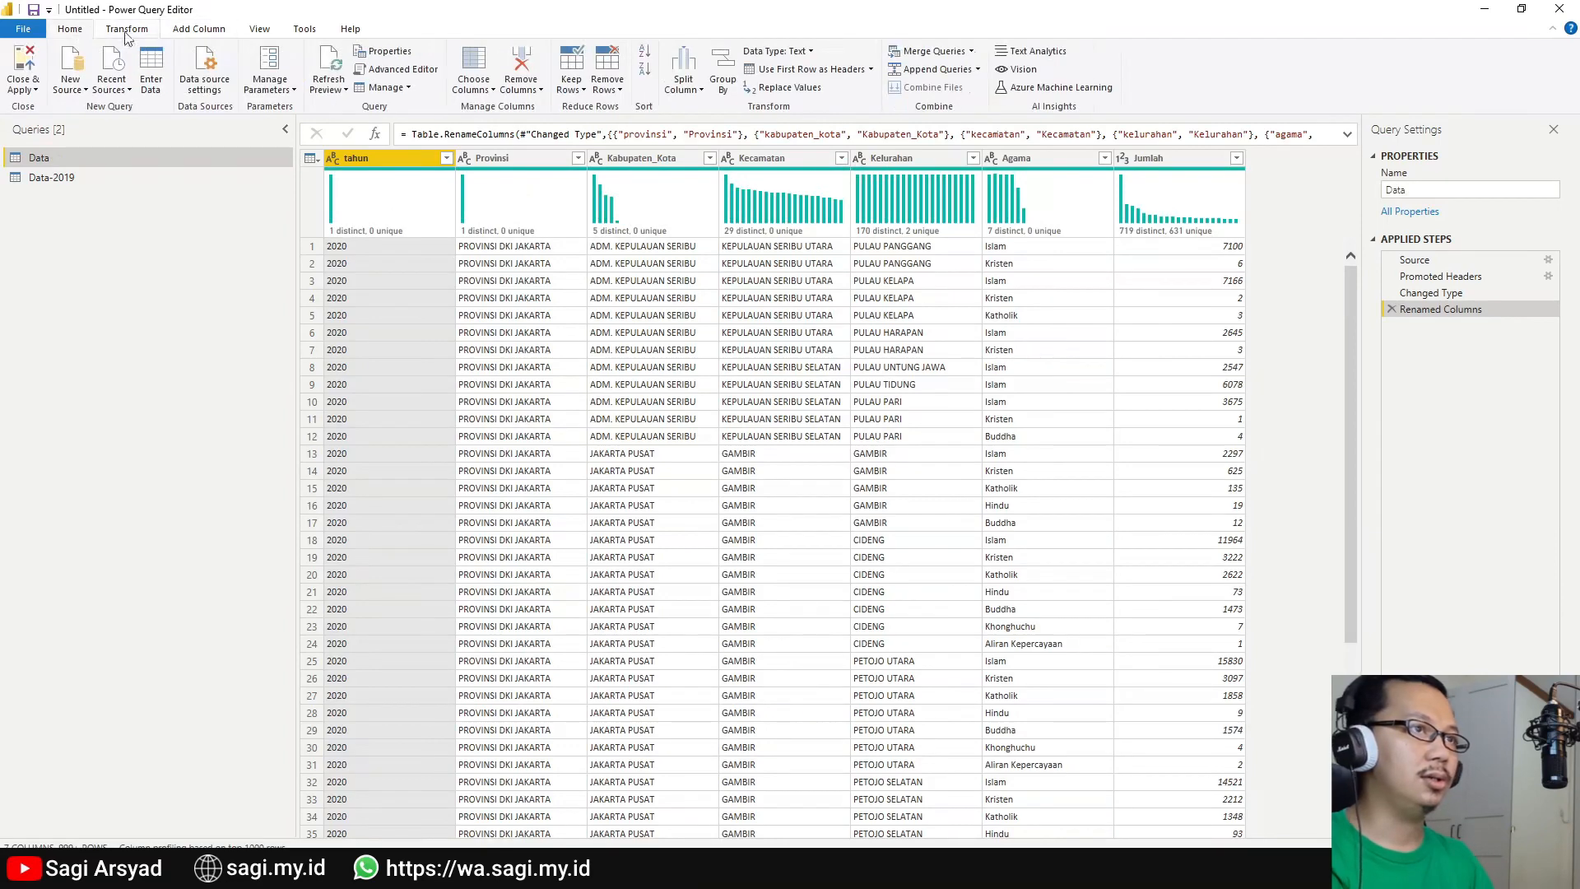
left_click(937, 70)
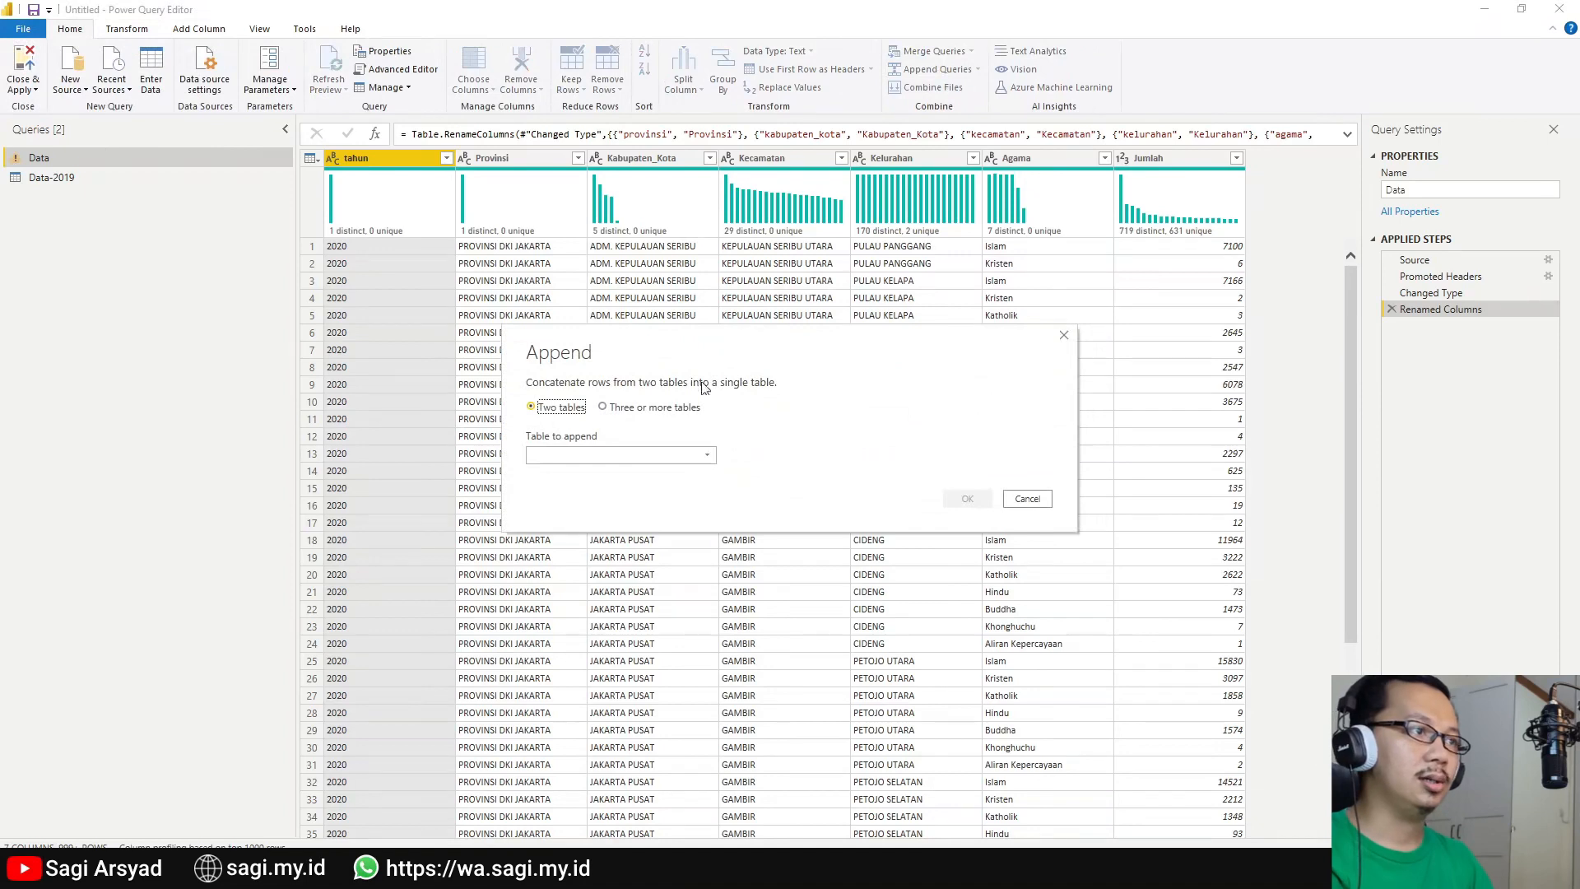
left_click(647, 454)
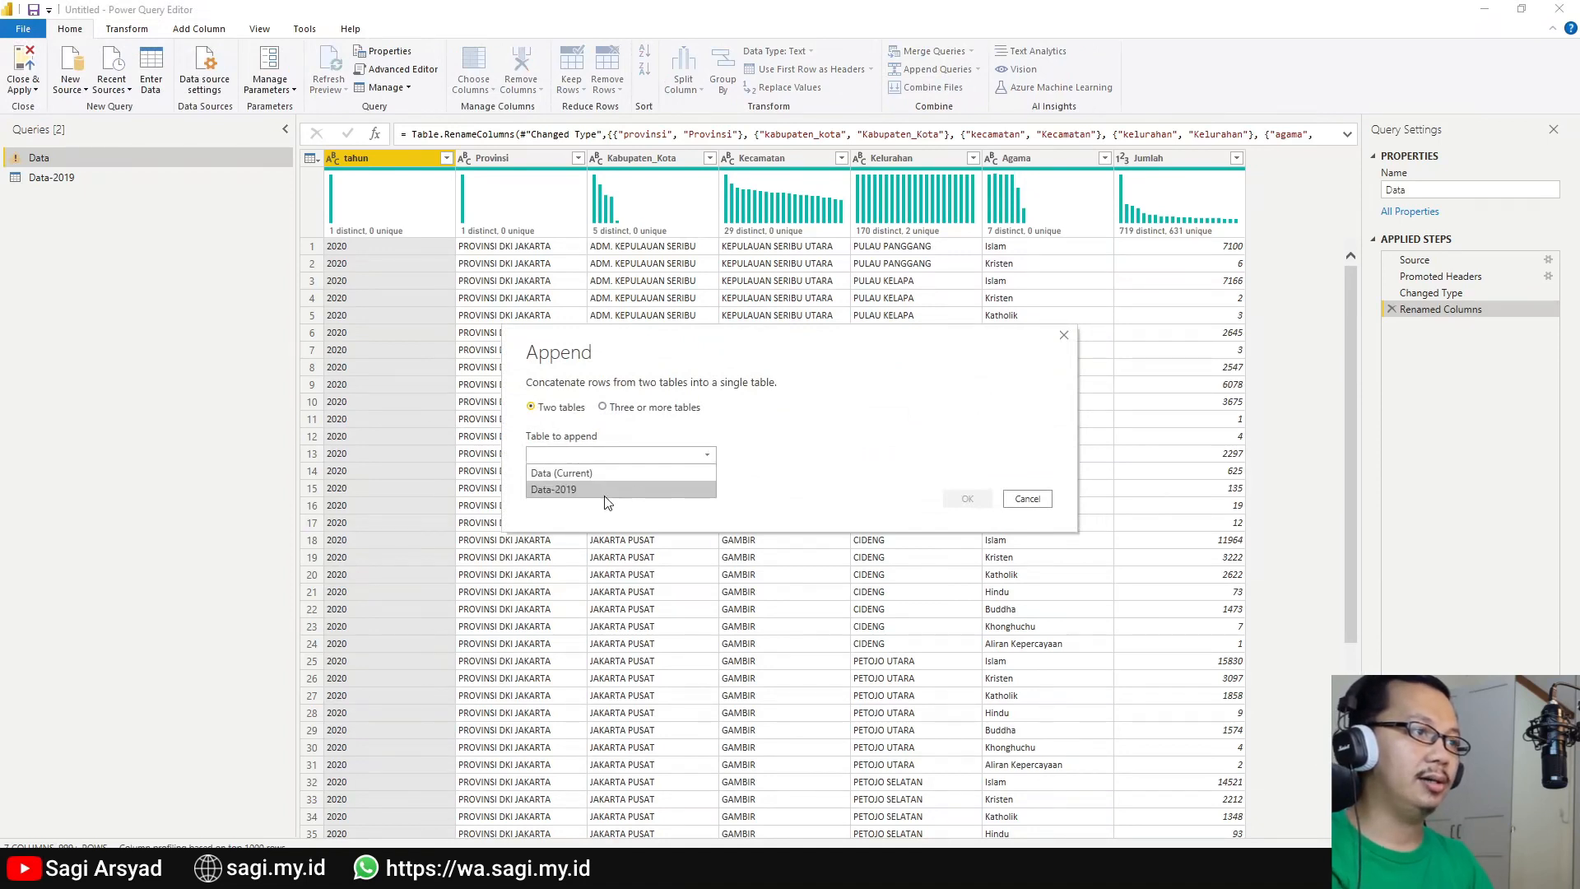
left_click(576, 490)
left_click(969, 499)
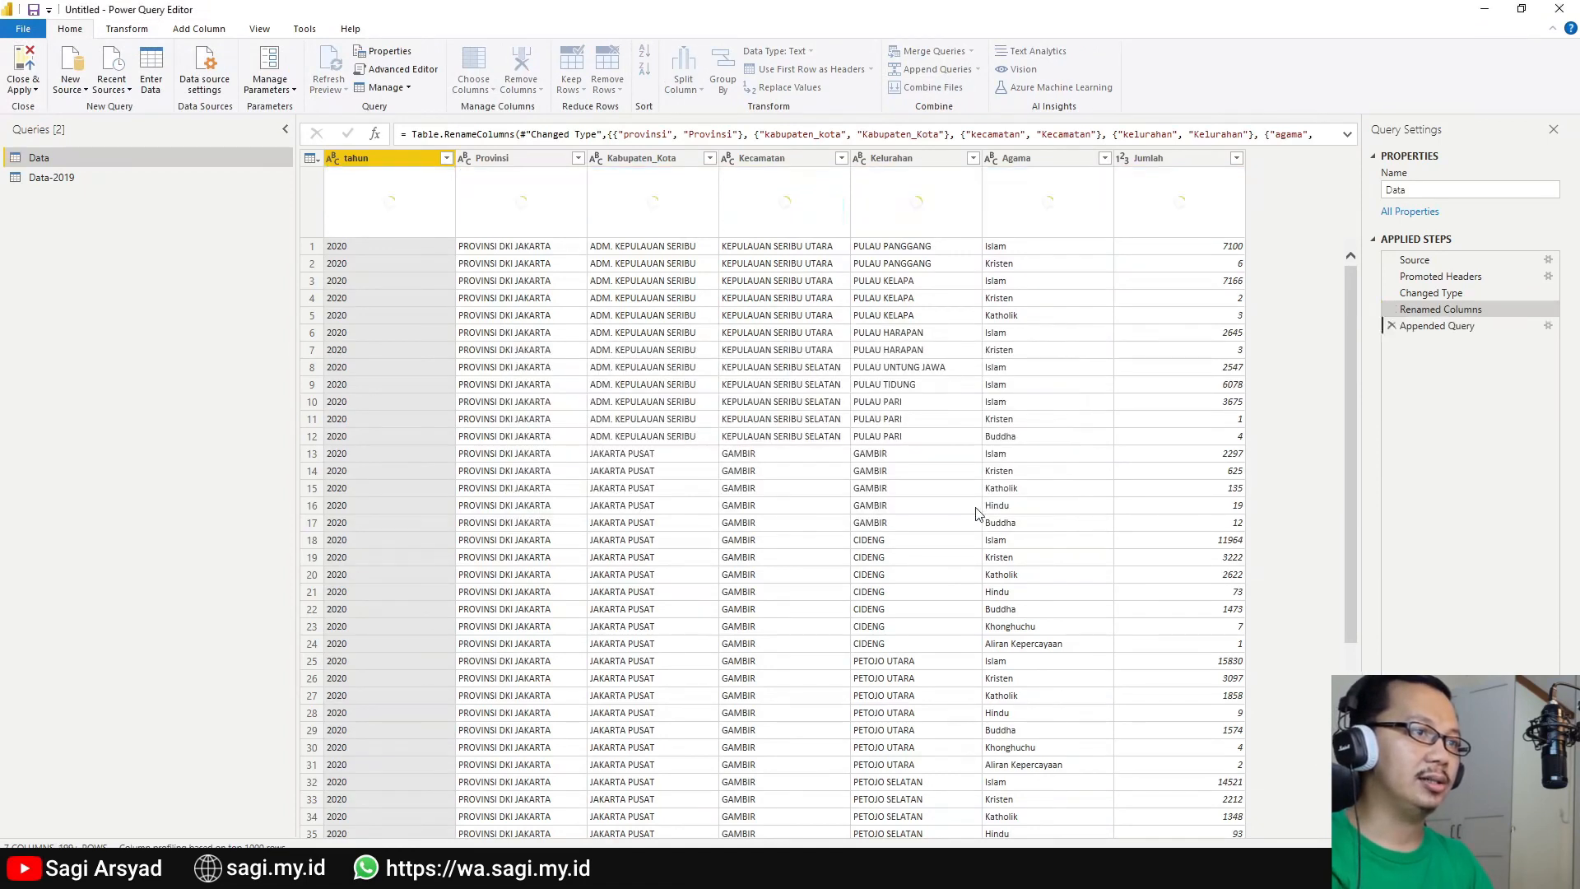
Disable loading of the Data-2019 query into the report, accept the possible data loss, and apply the query changes.
left_click(42, 179)
right_click(41, 179)
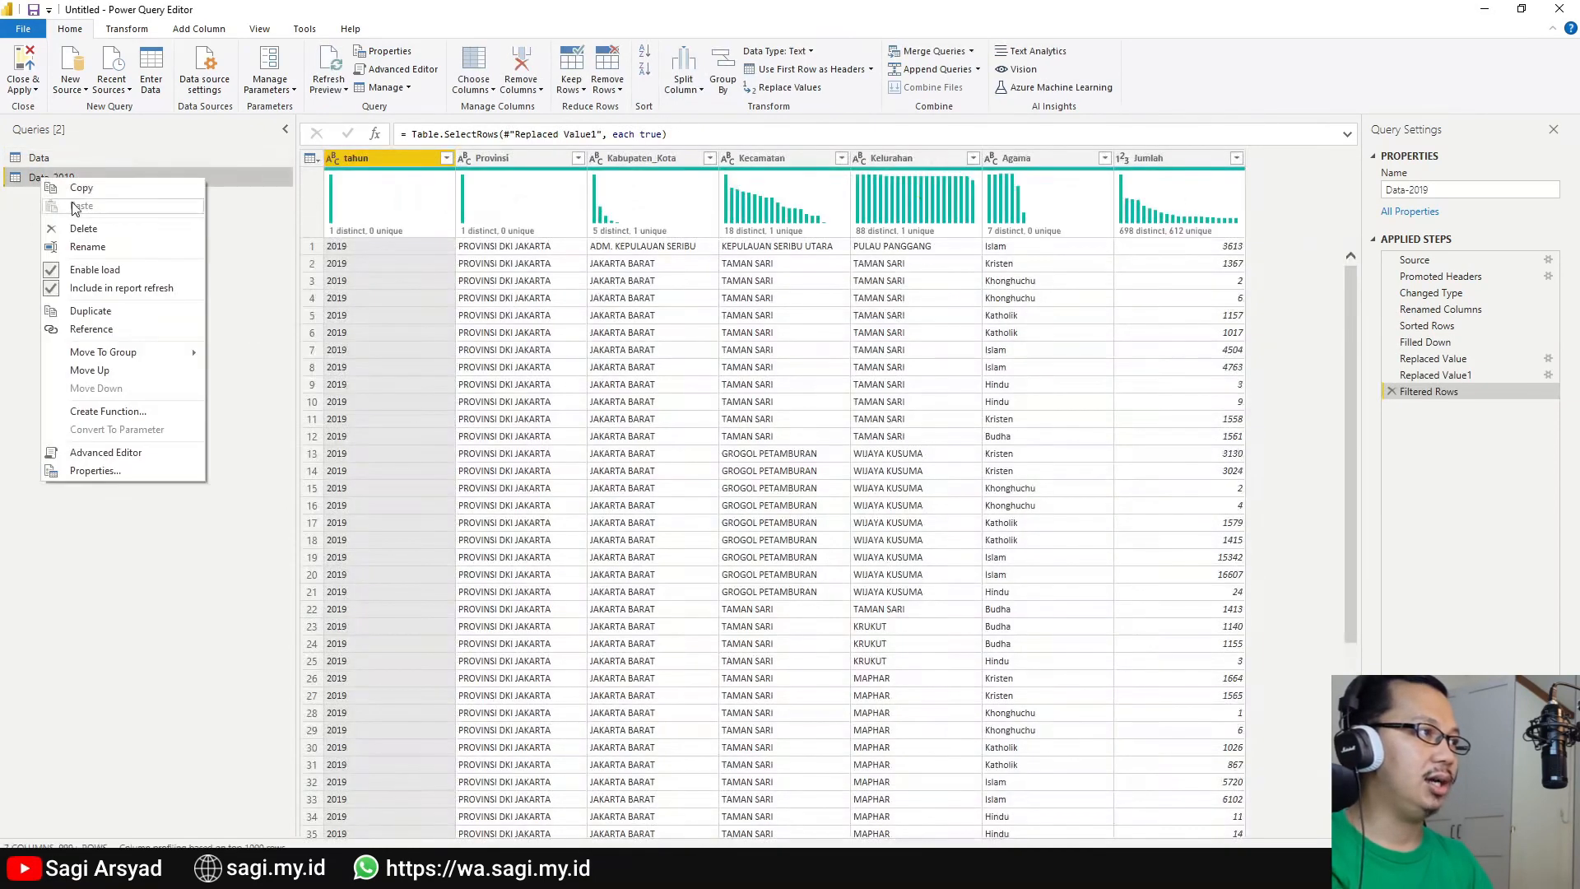
left_click(95, 269)
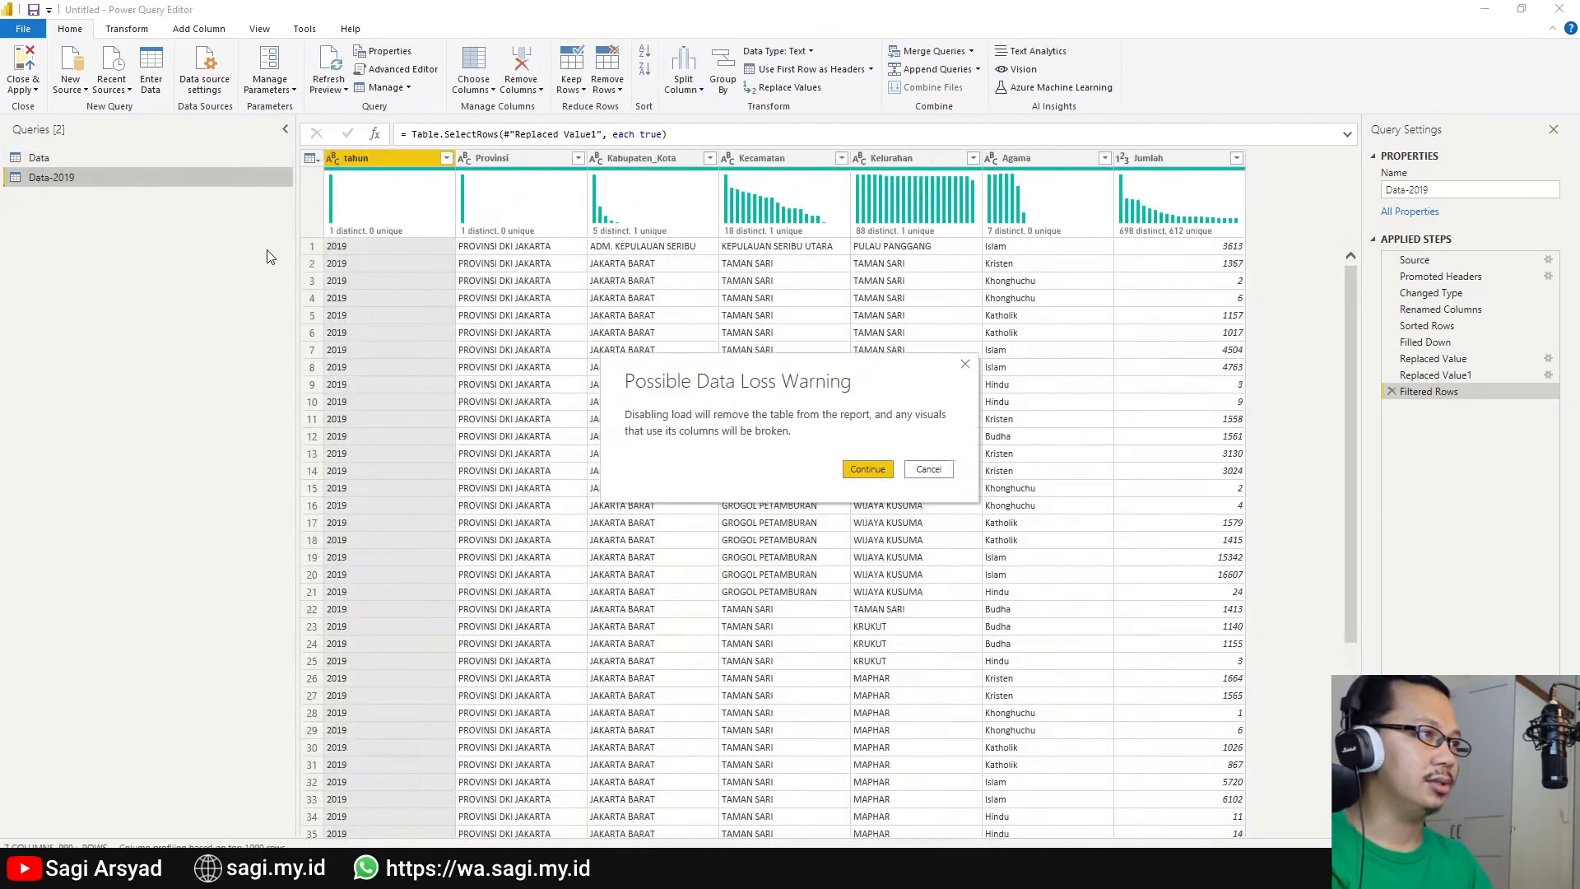
left_click(859, 468)
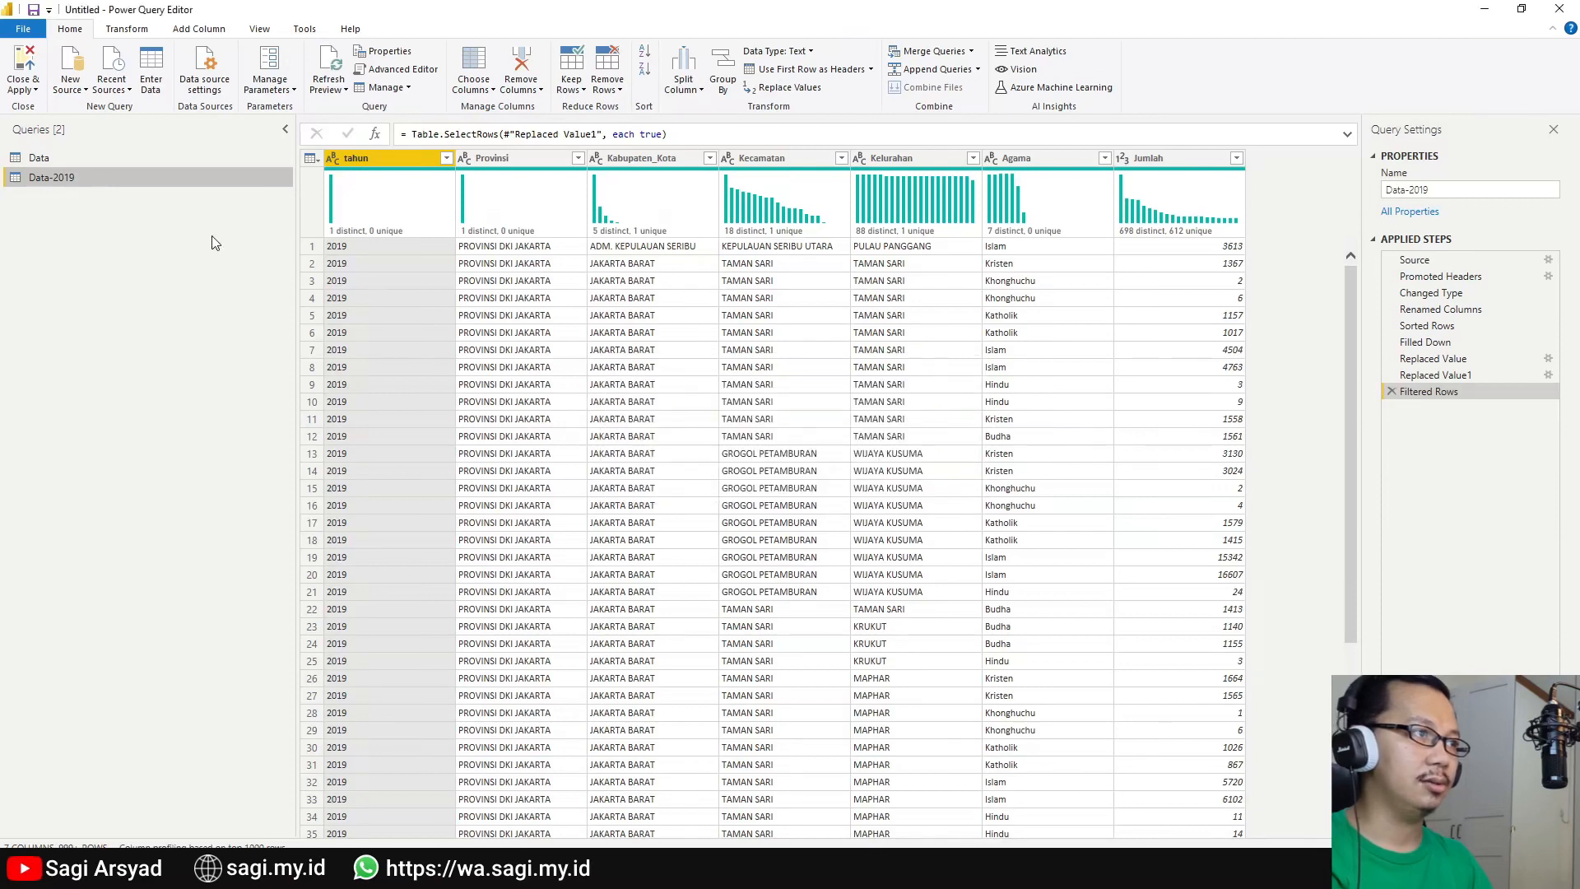
left_click(29, 70)
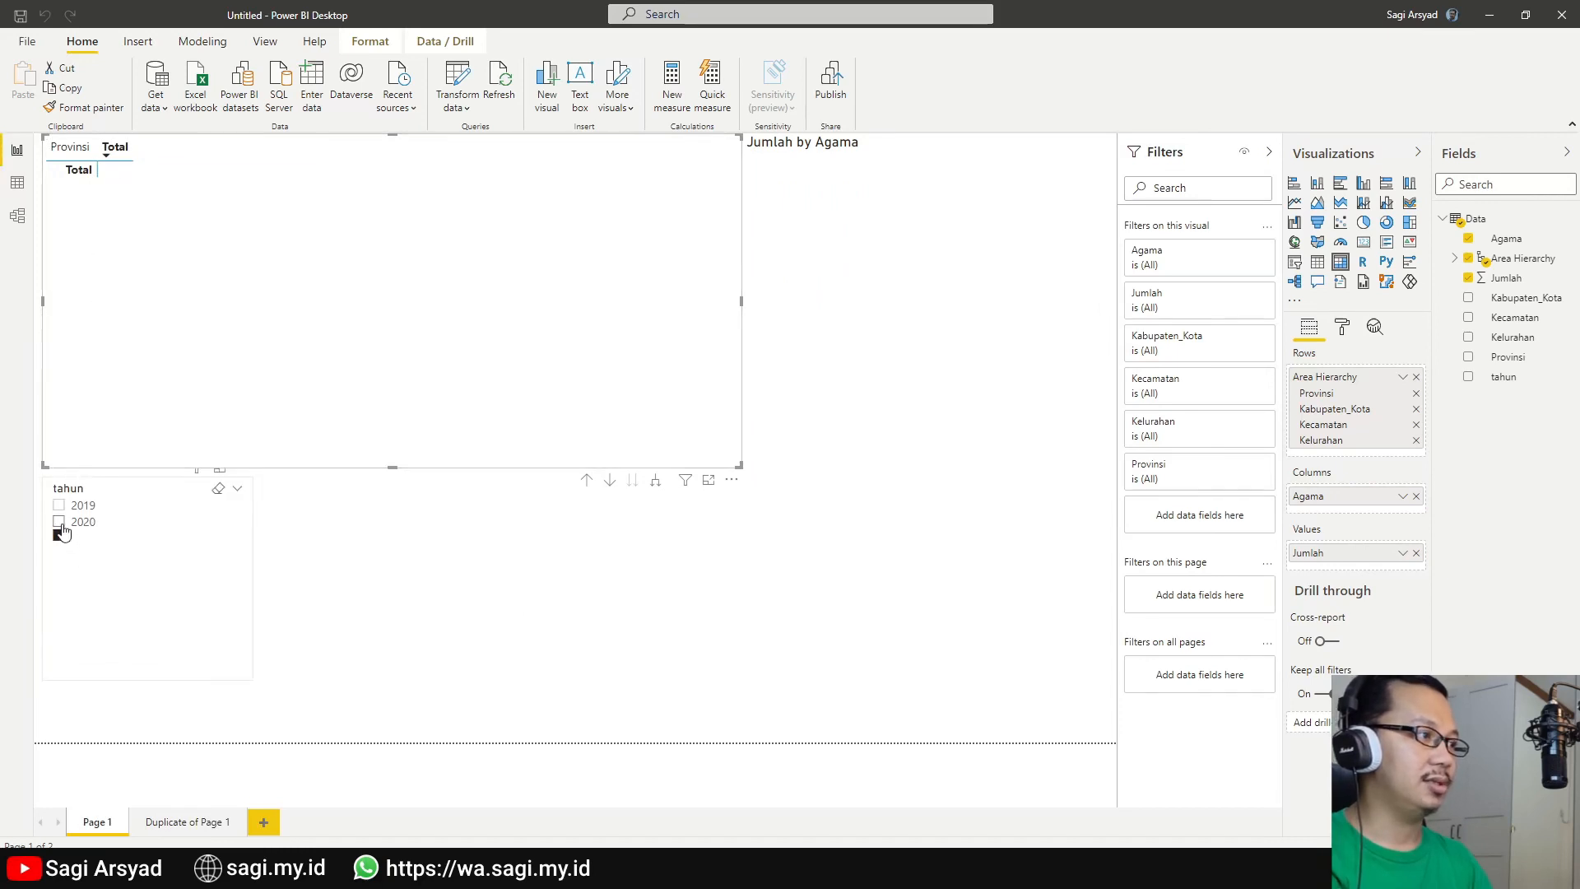
Filter Page 1 to tahun 2020 with the slicer and move the line chart on Duplicate of Page 1 higher up the page.
left_click(128, 552)
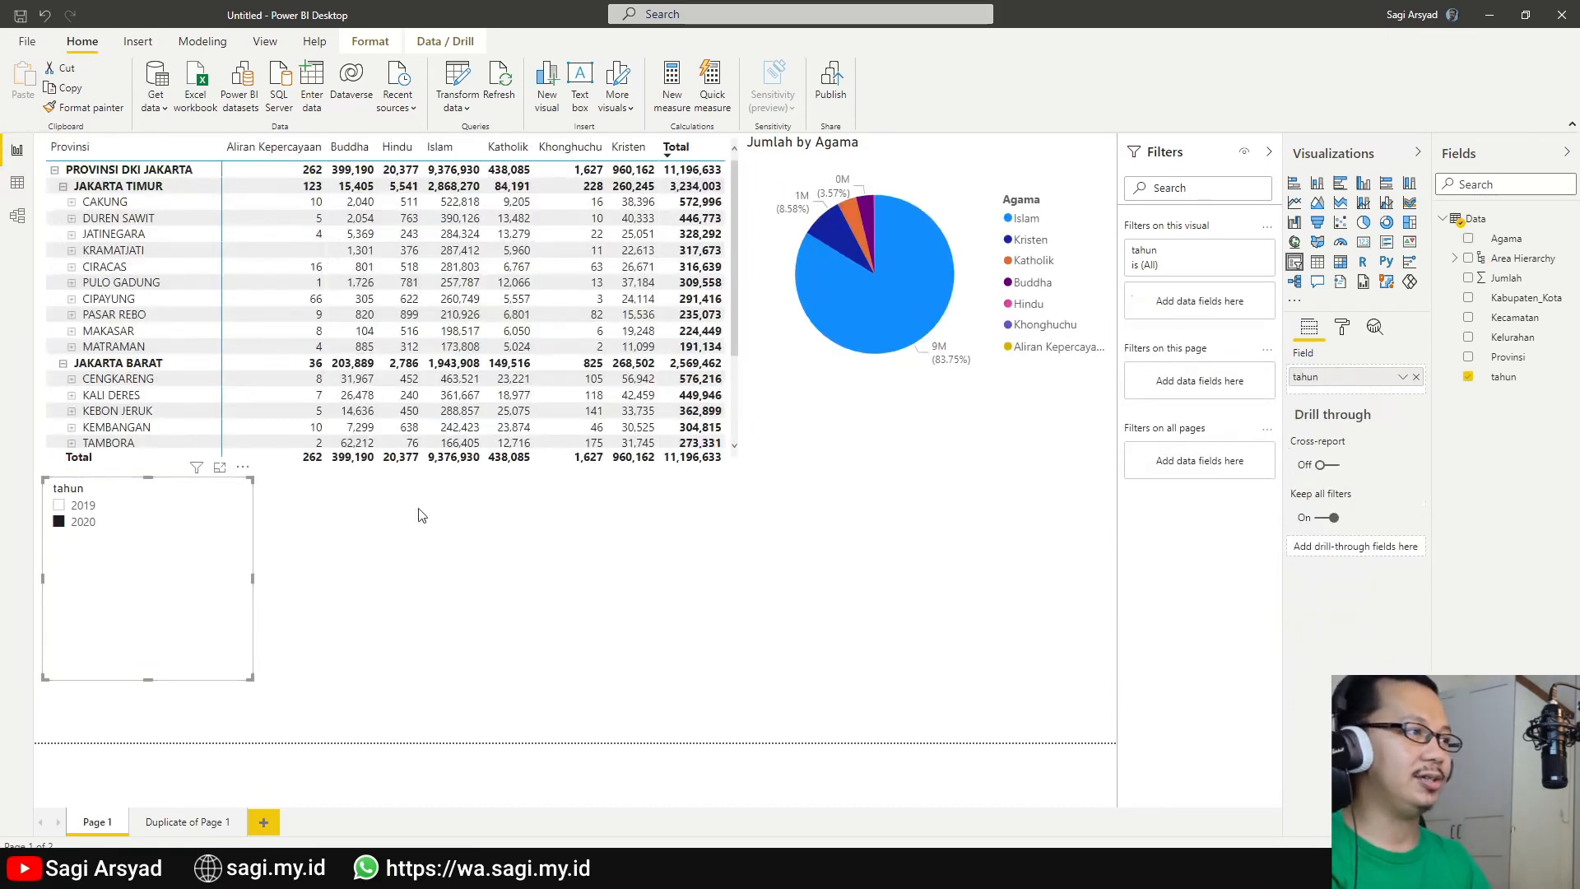
left_click(171, 822)
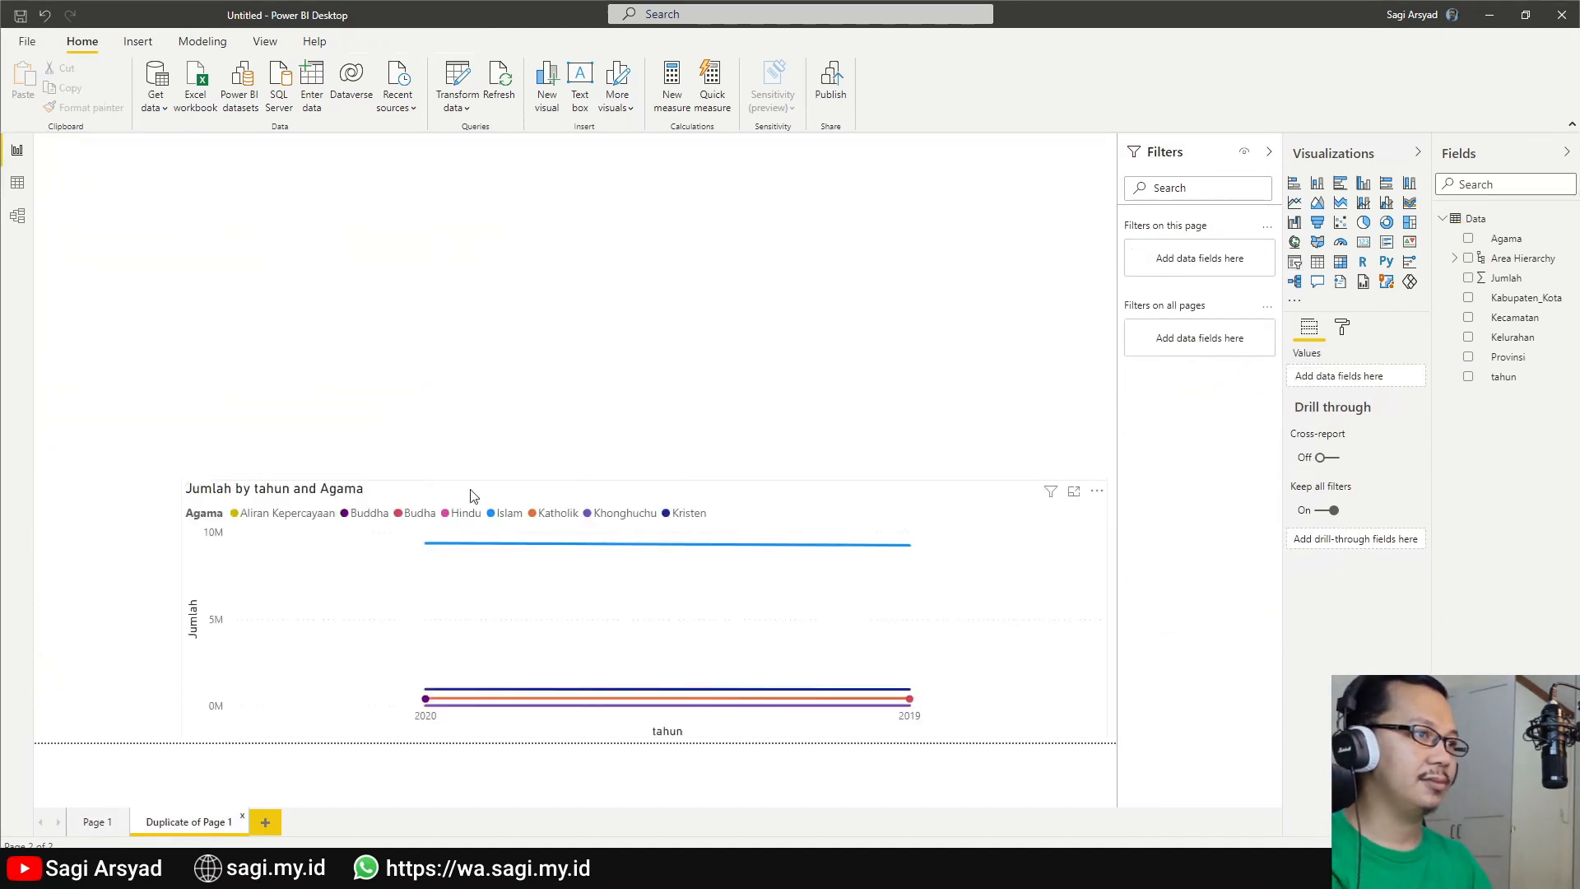
left_click(655, 508)
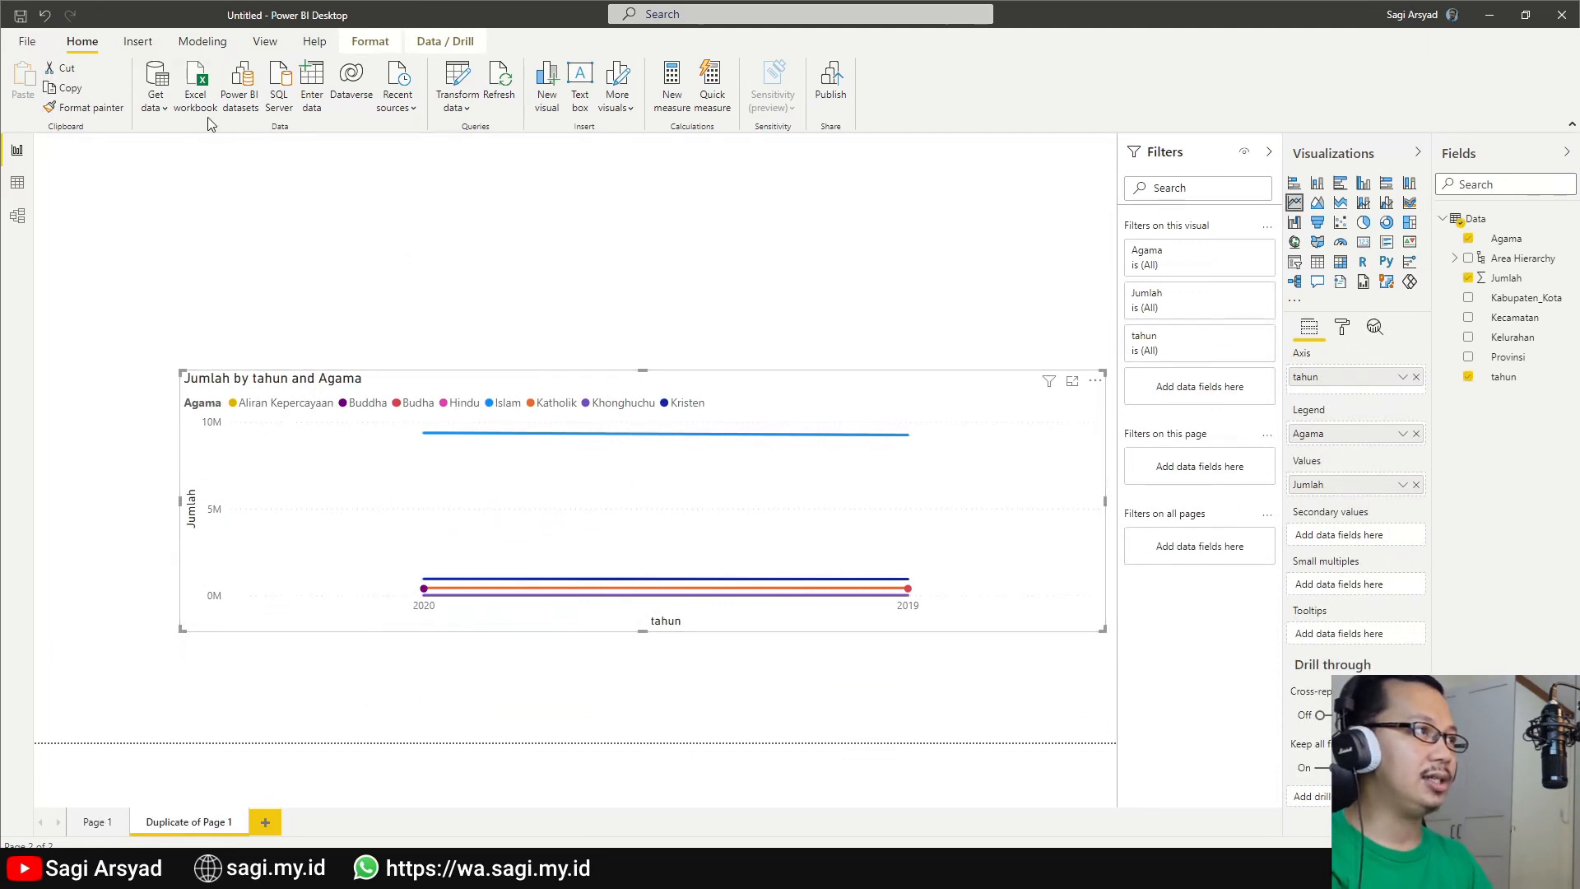
Examine the rows of the combined Data table in the data view.
left_click(124, 43)
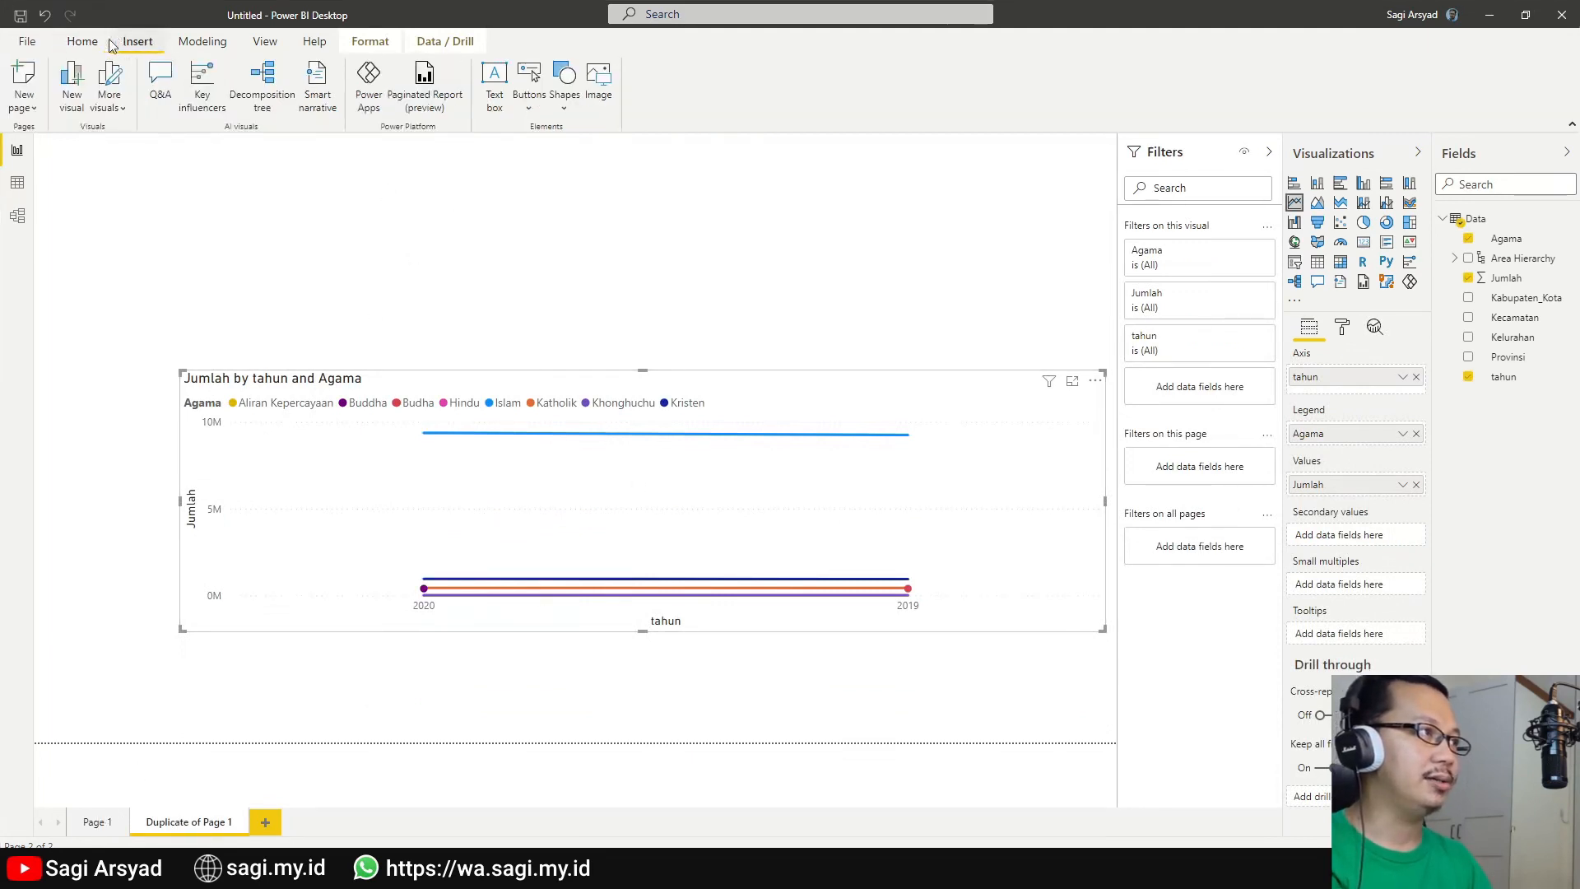
left_click(86, 42)
left_click(18, 179)
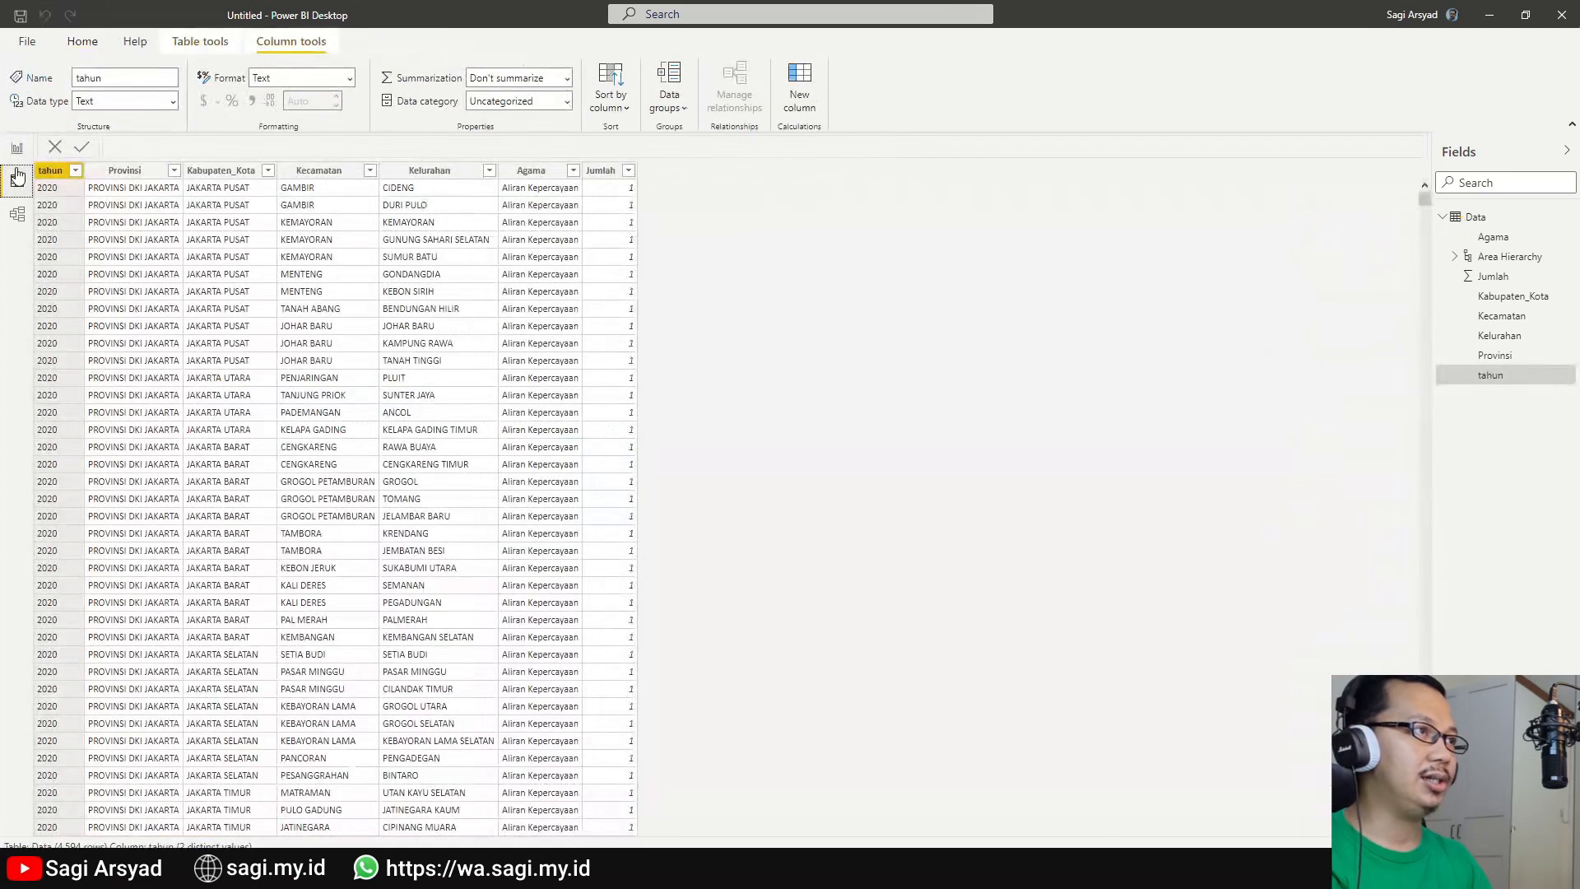
left_click(73, 45)
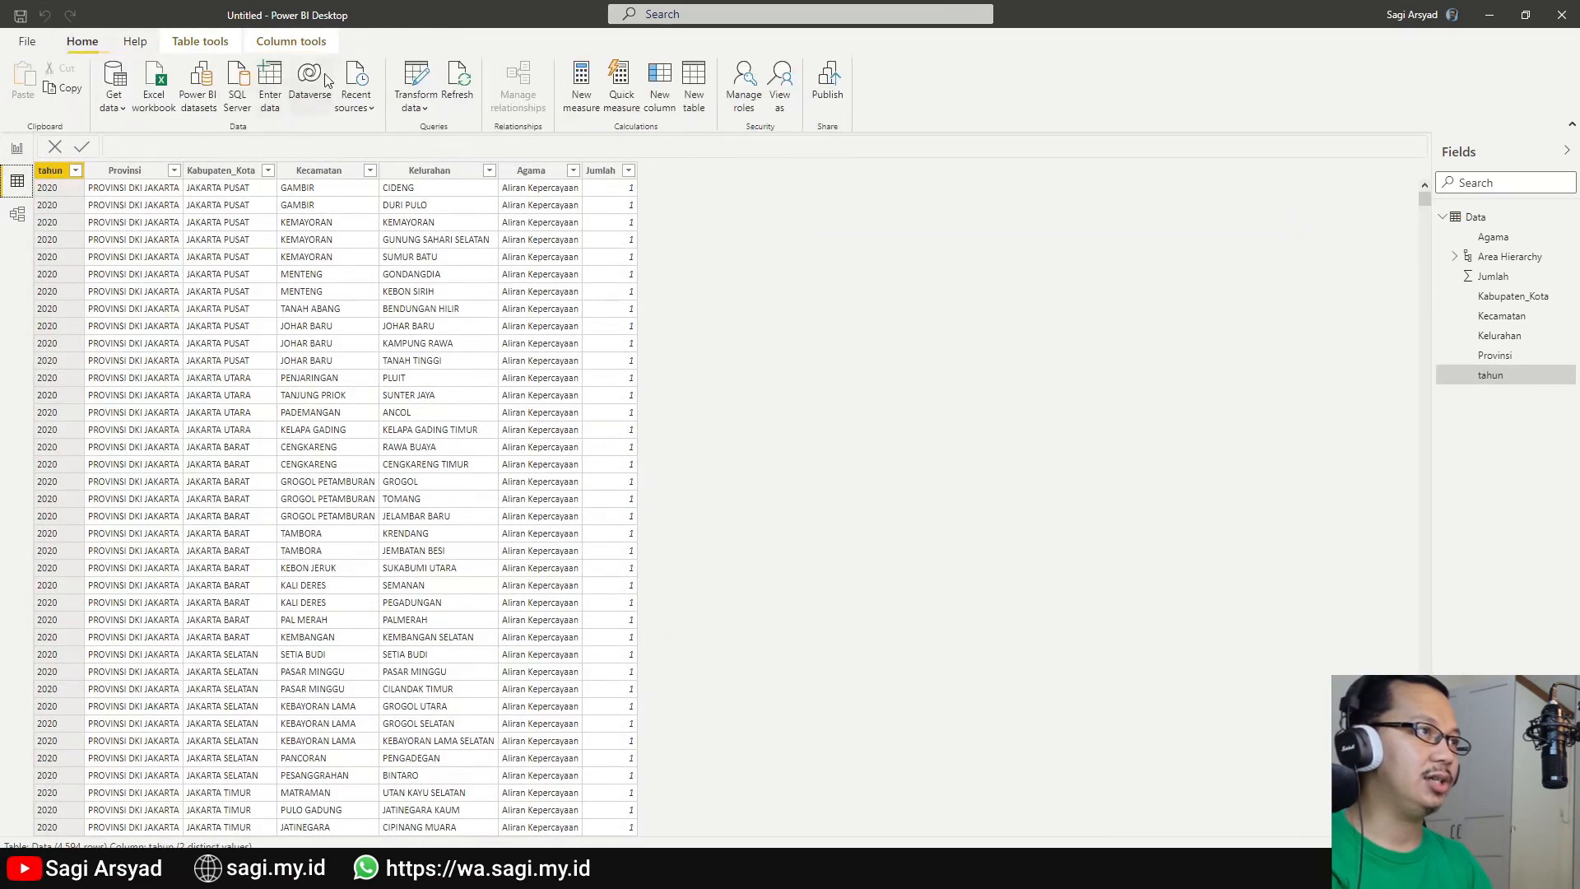
left_click(411, 75)
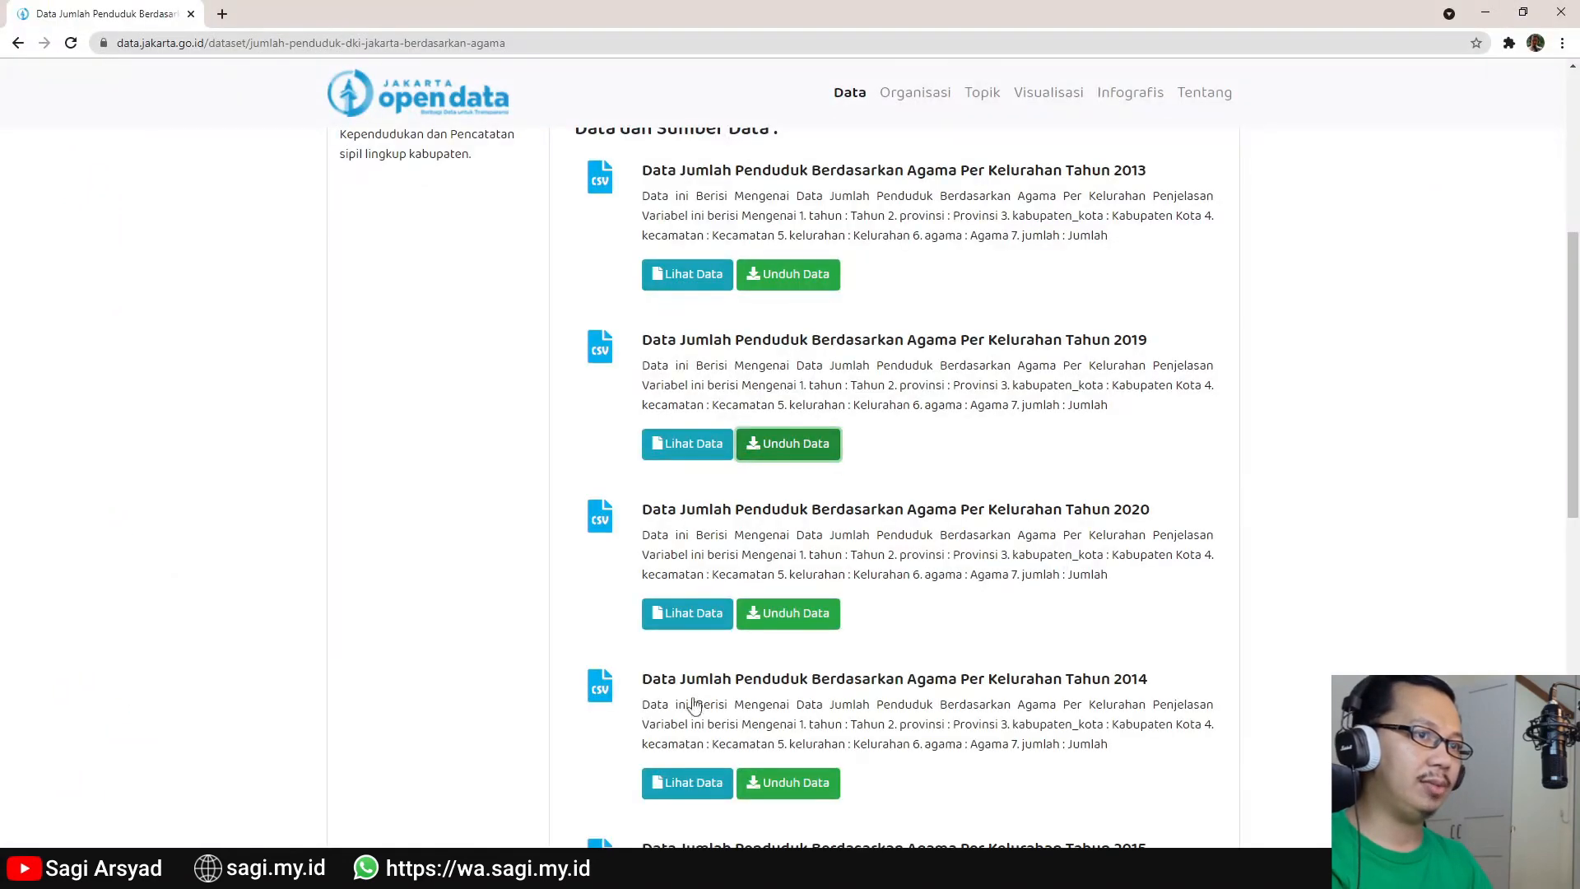
Copy the 2018 dataset's CSV download link from the Jakarta open data page, paste it into Notepad++, and return to Power Query Editor.
scroll(1029, 511, "up", 4)
scroll(1016, 530, "down", 14)
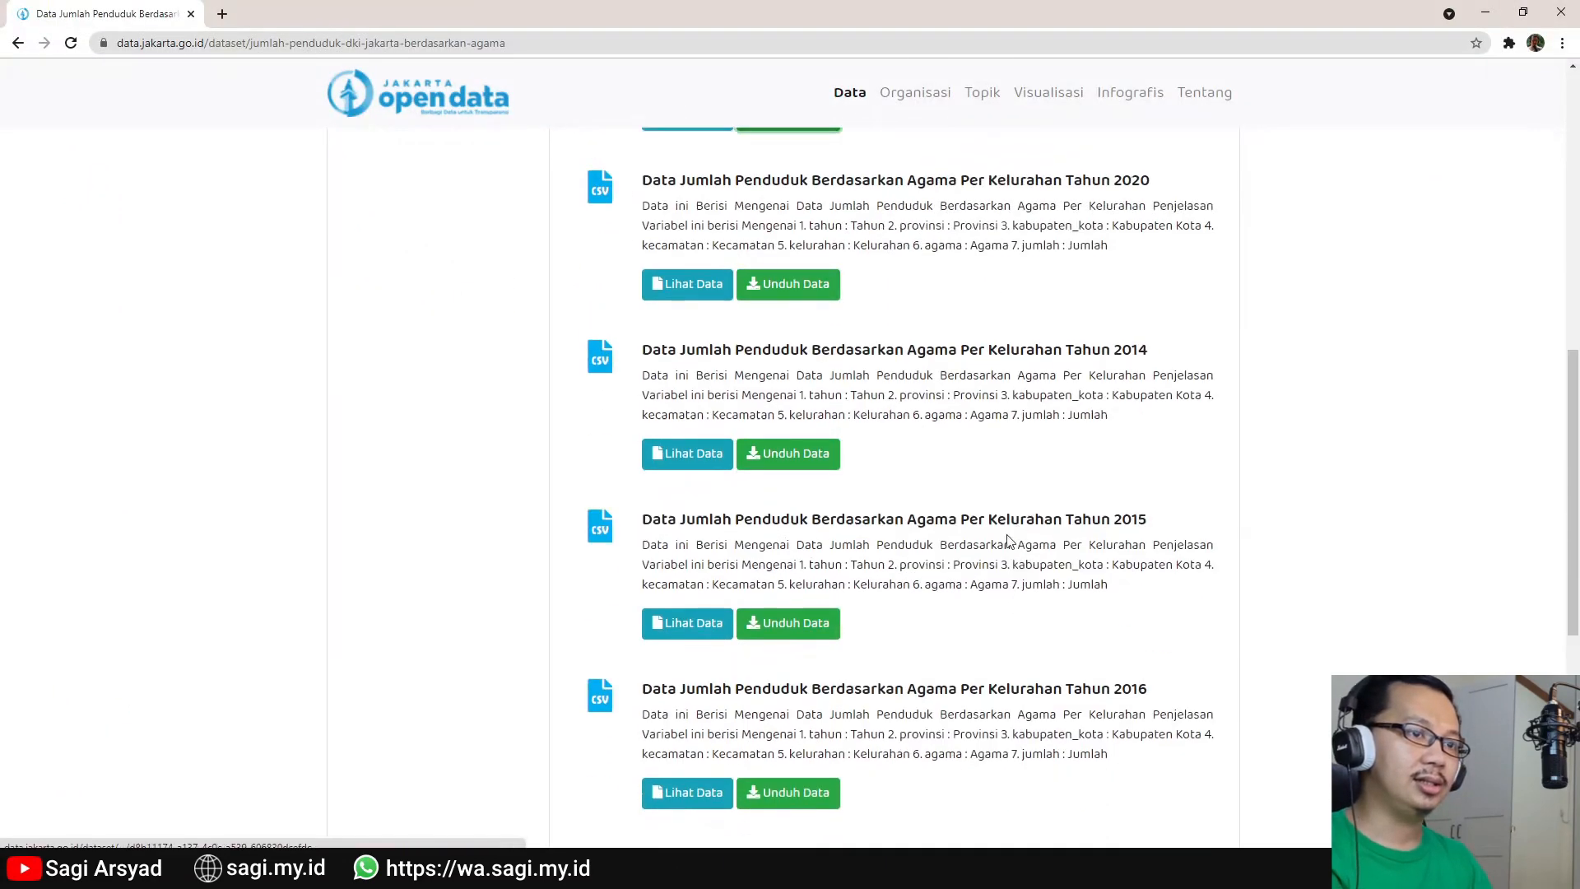
right_click(794, 638)
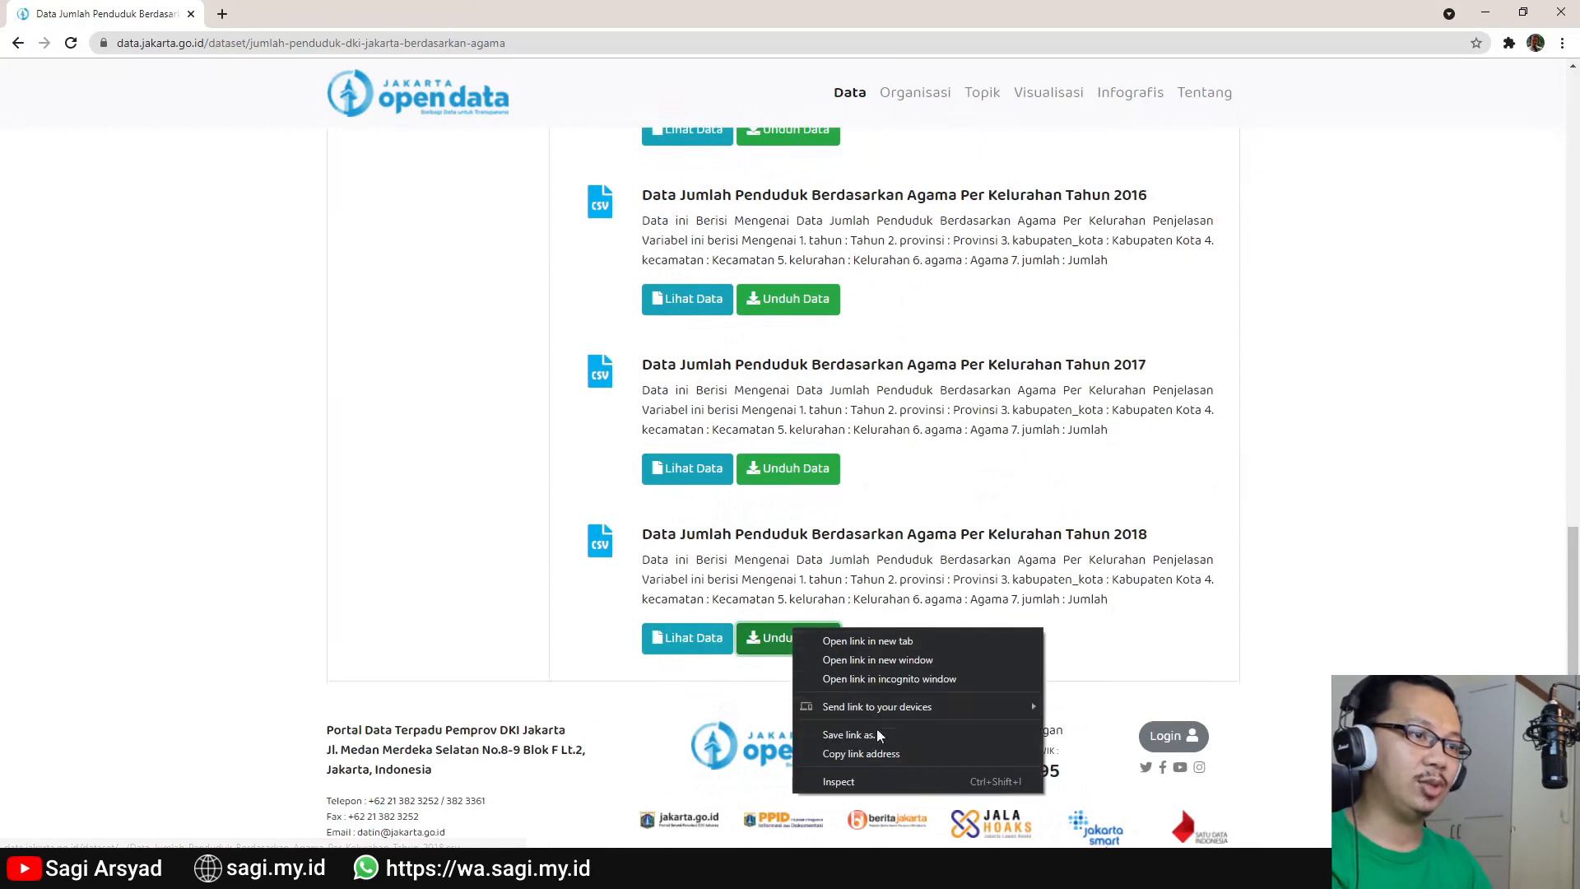
left_click(877, 728)
key("alt+Tab")
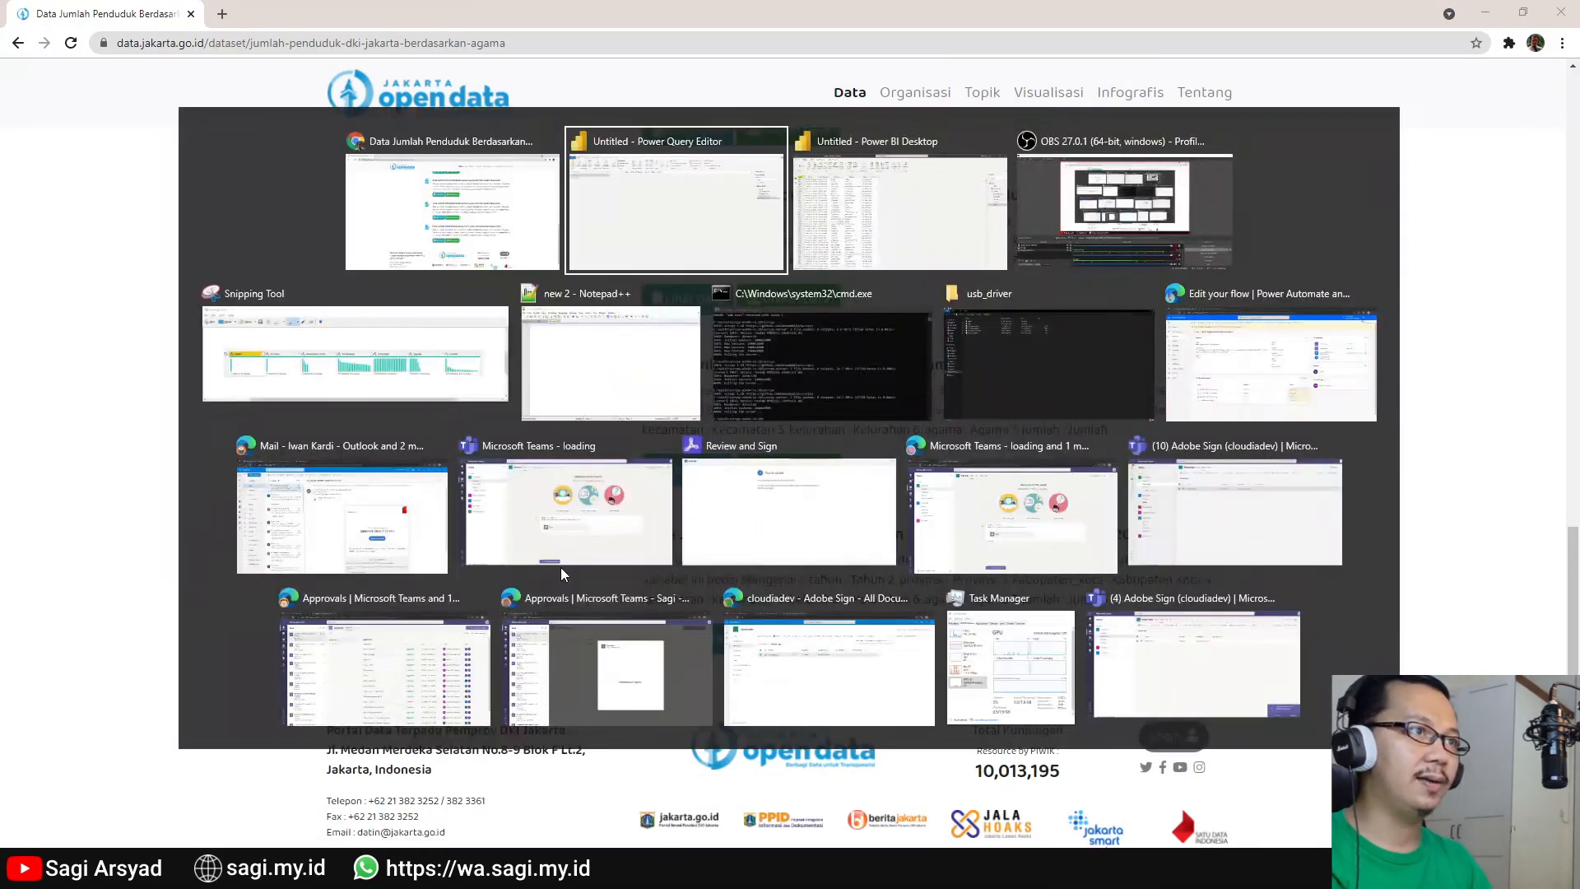
key("alt+Tab")
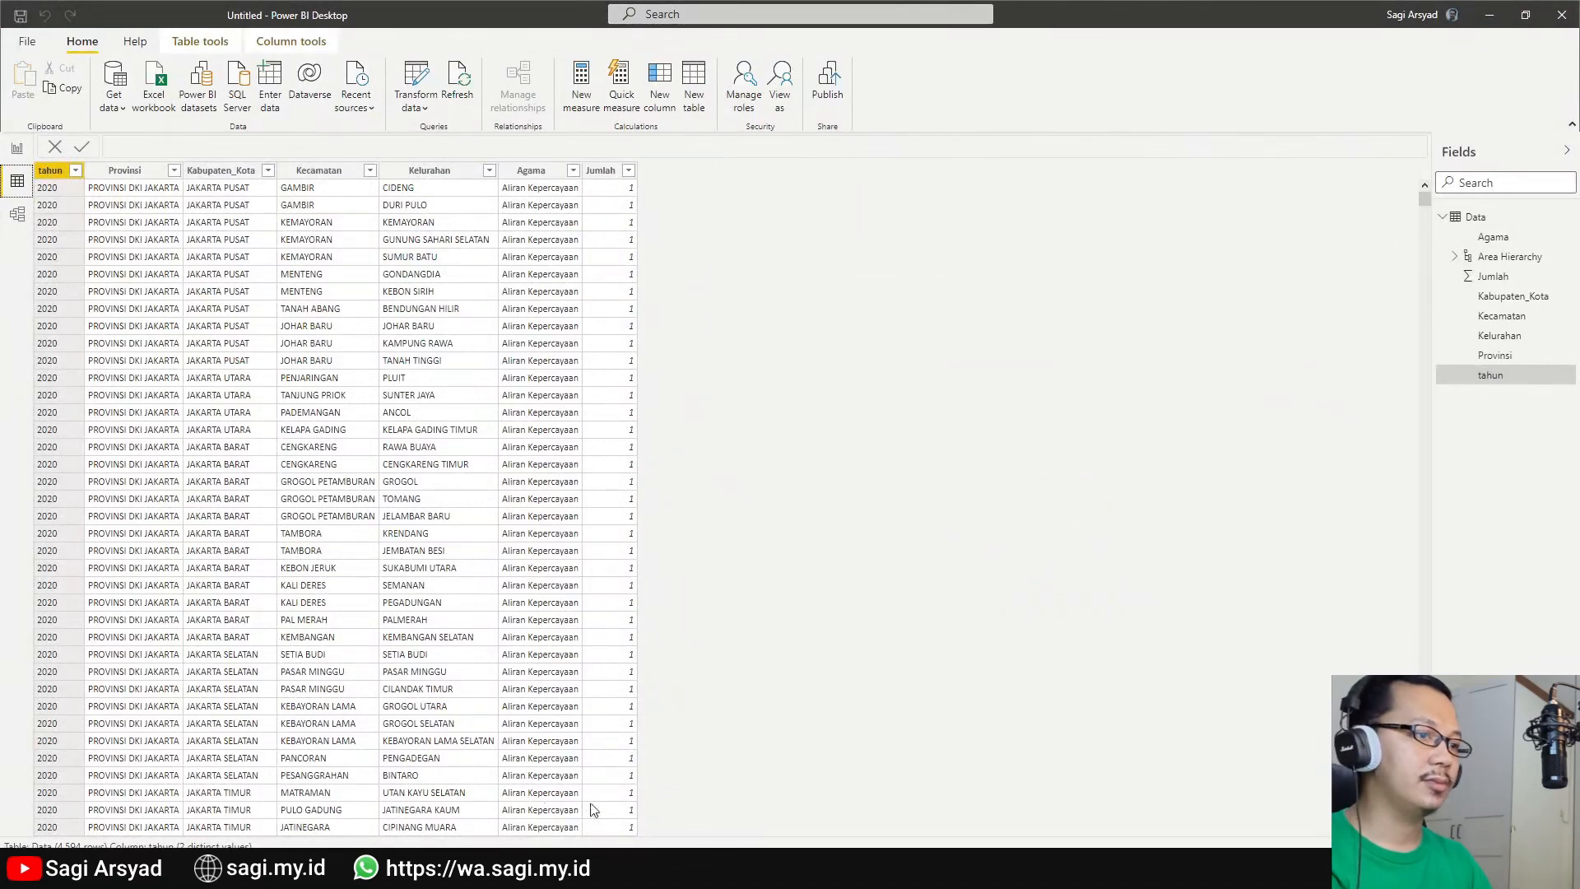
mouse_move(749, 872)
left_click(822, 822)
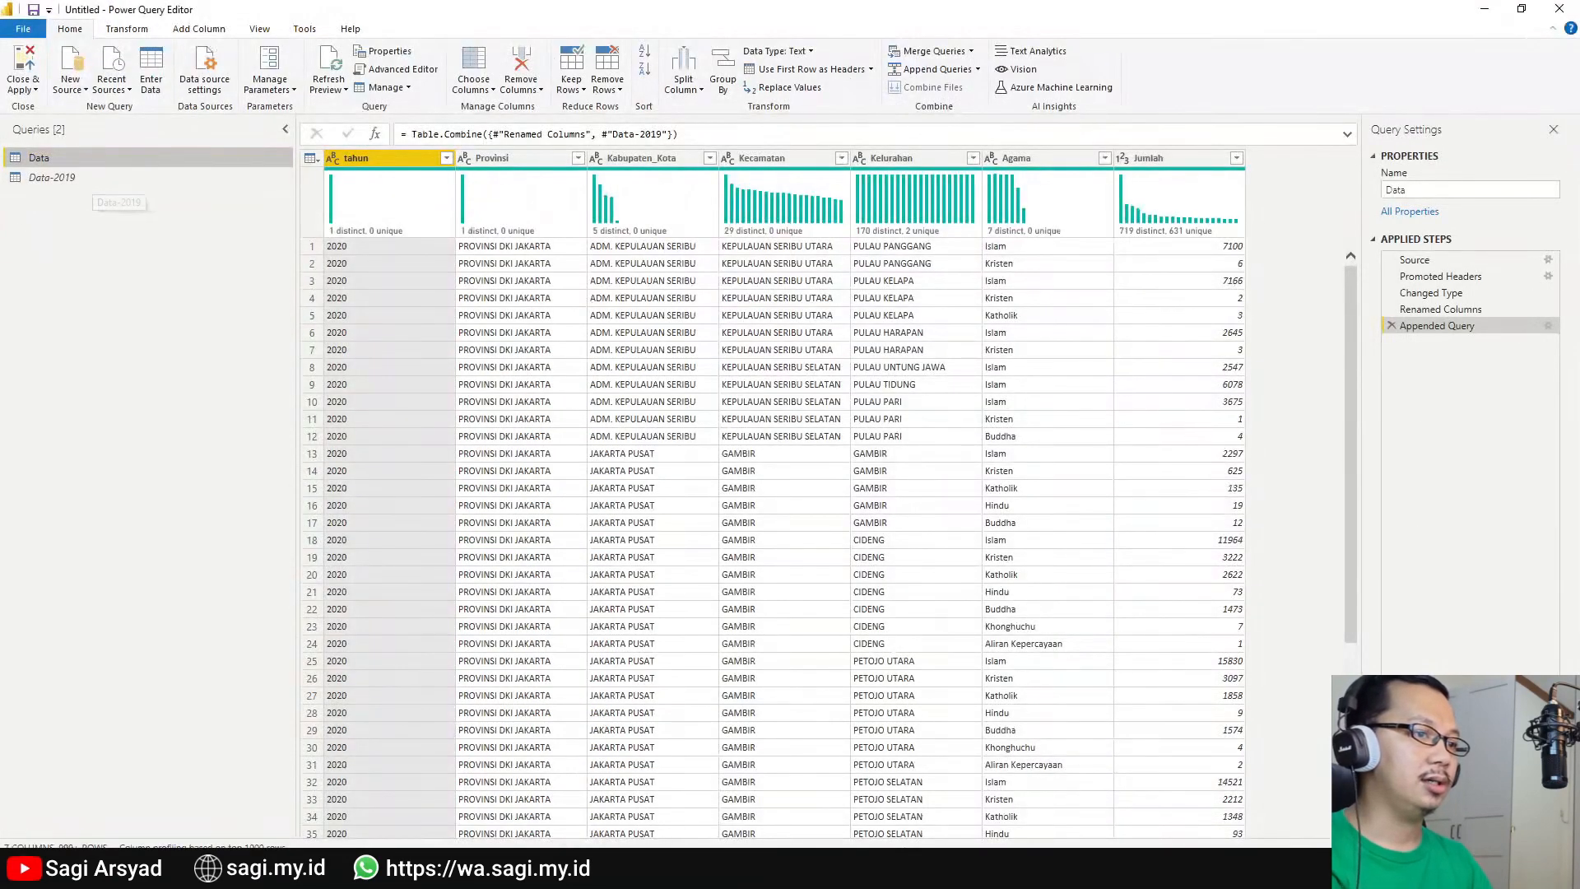
key("alt+Tab")
key("ctrl+v")
key("alt+Tab")
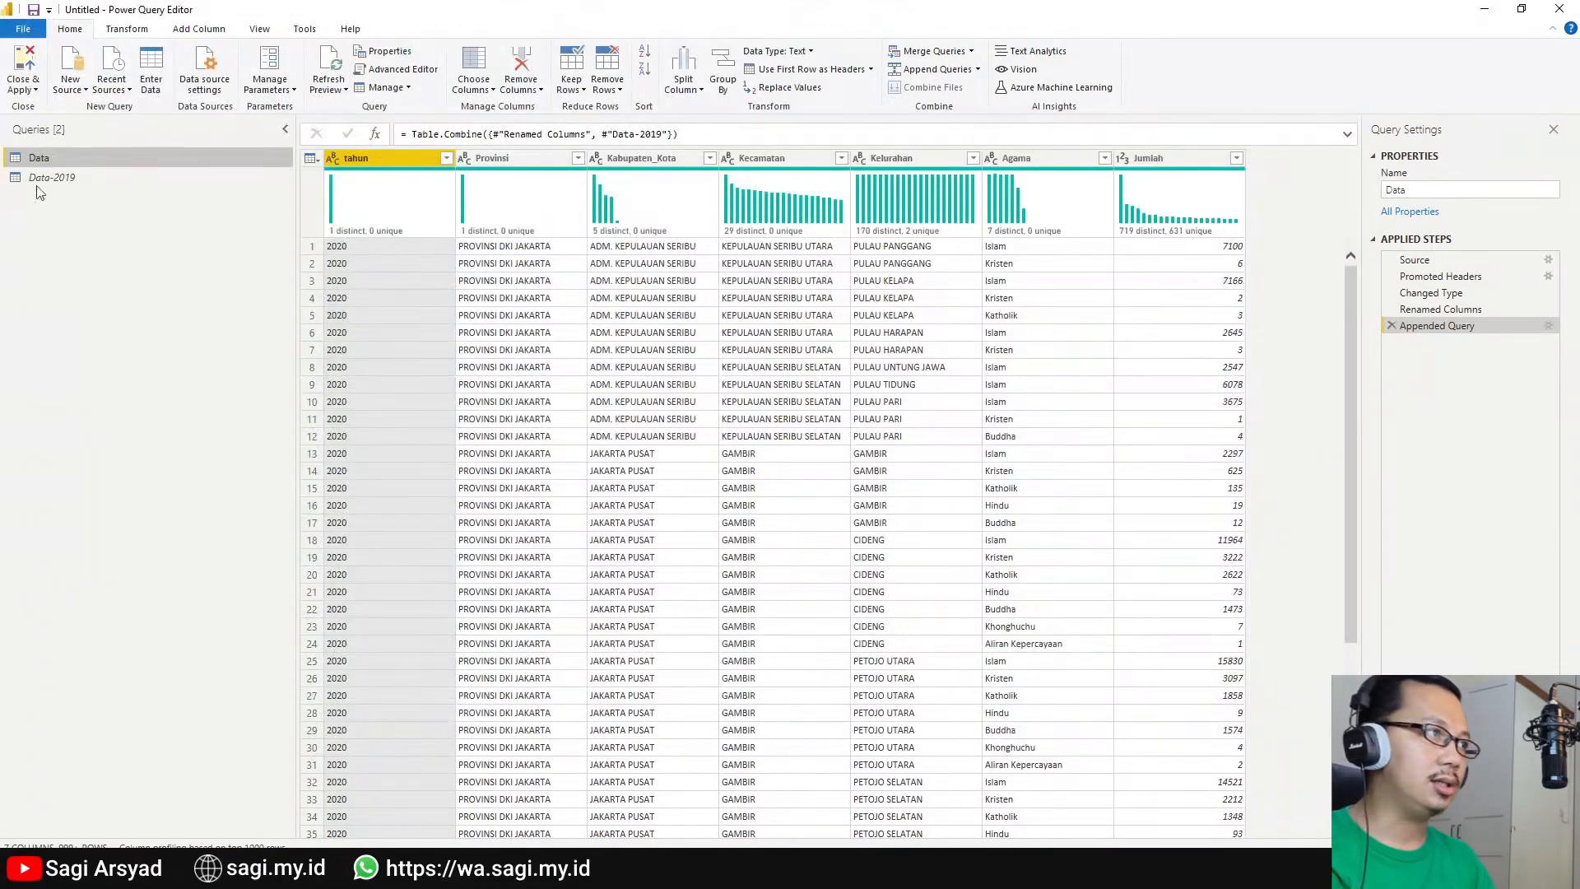
Duplicate the Data-2019 query and rename the copy Data-2018.
left_click(39, 175)
right_click(40, 174)
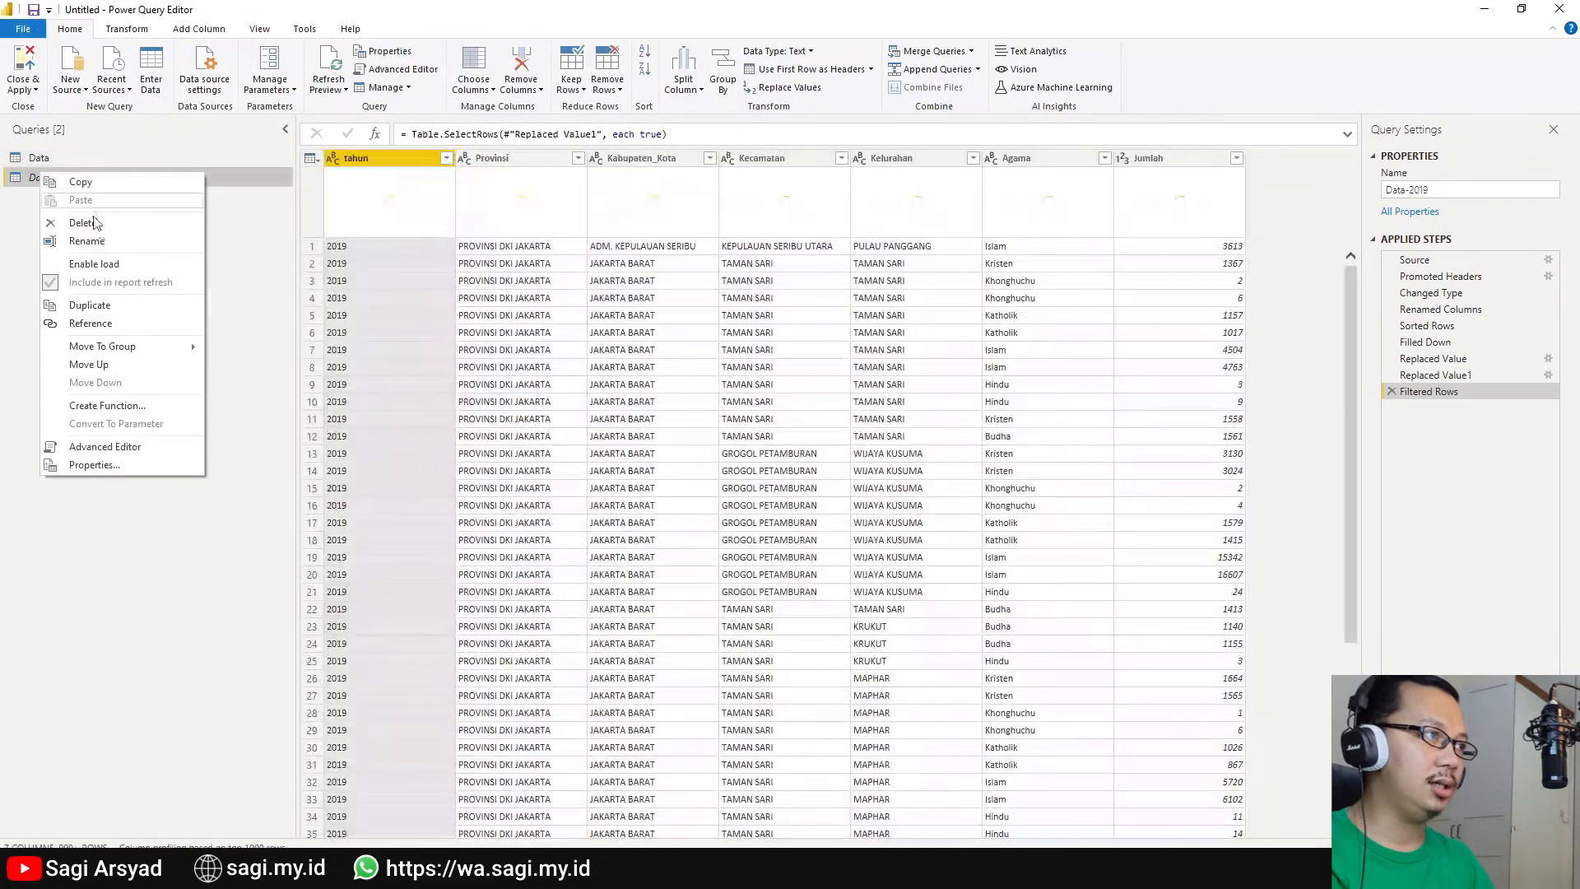
left_click(104, 306)
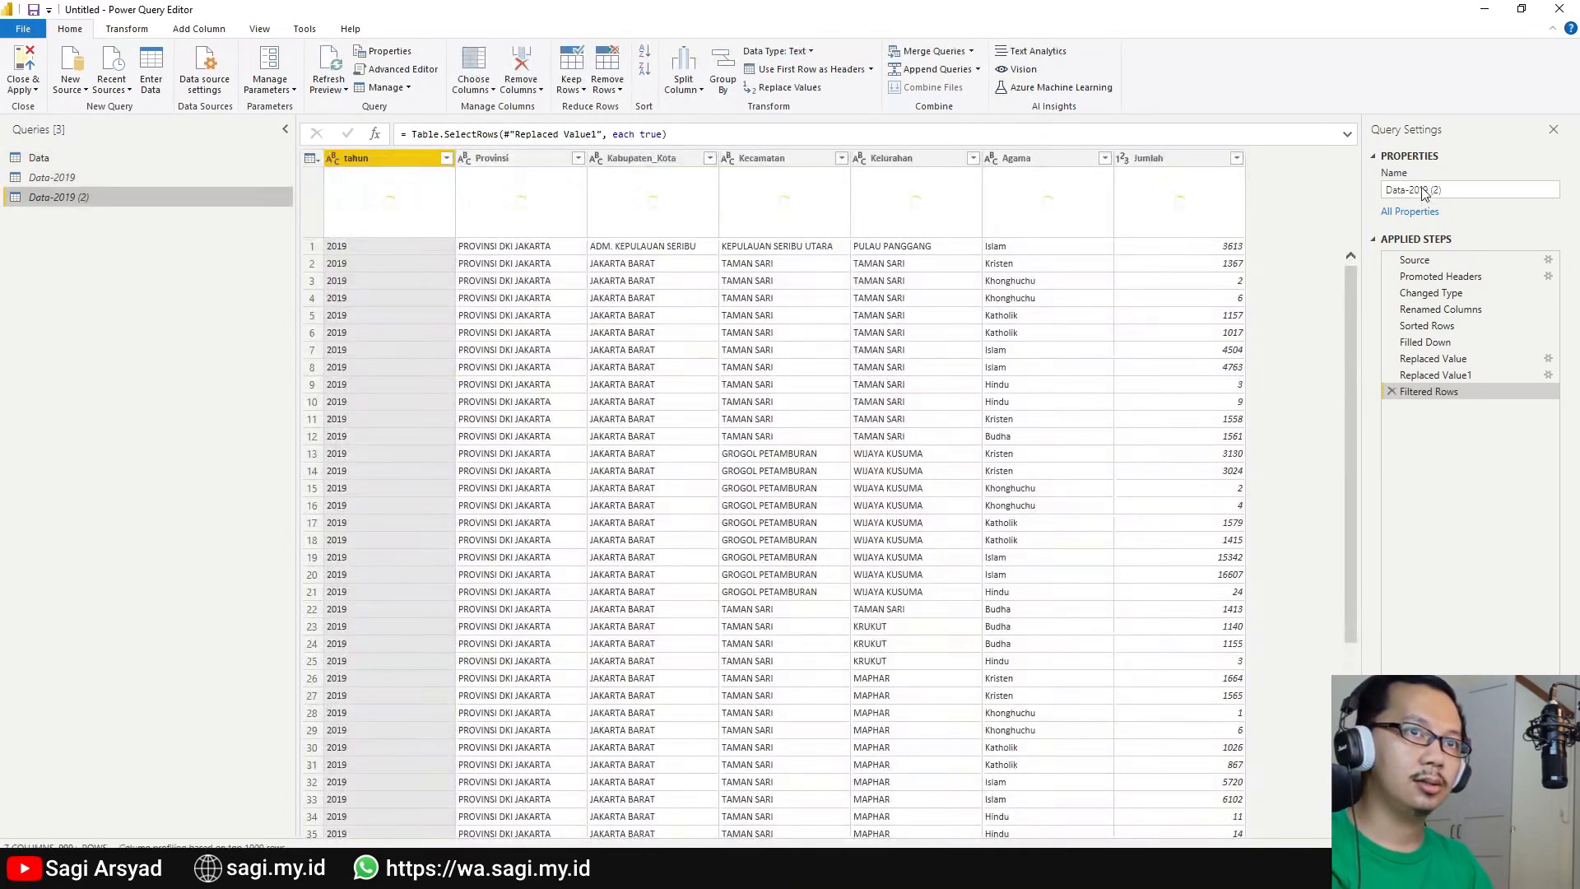
left_click(1424, 191)
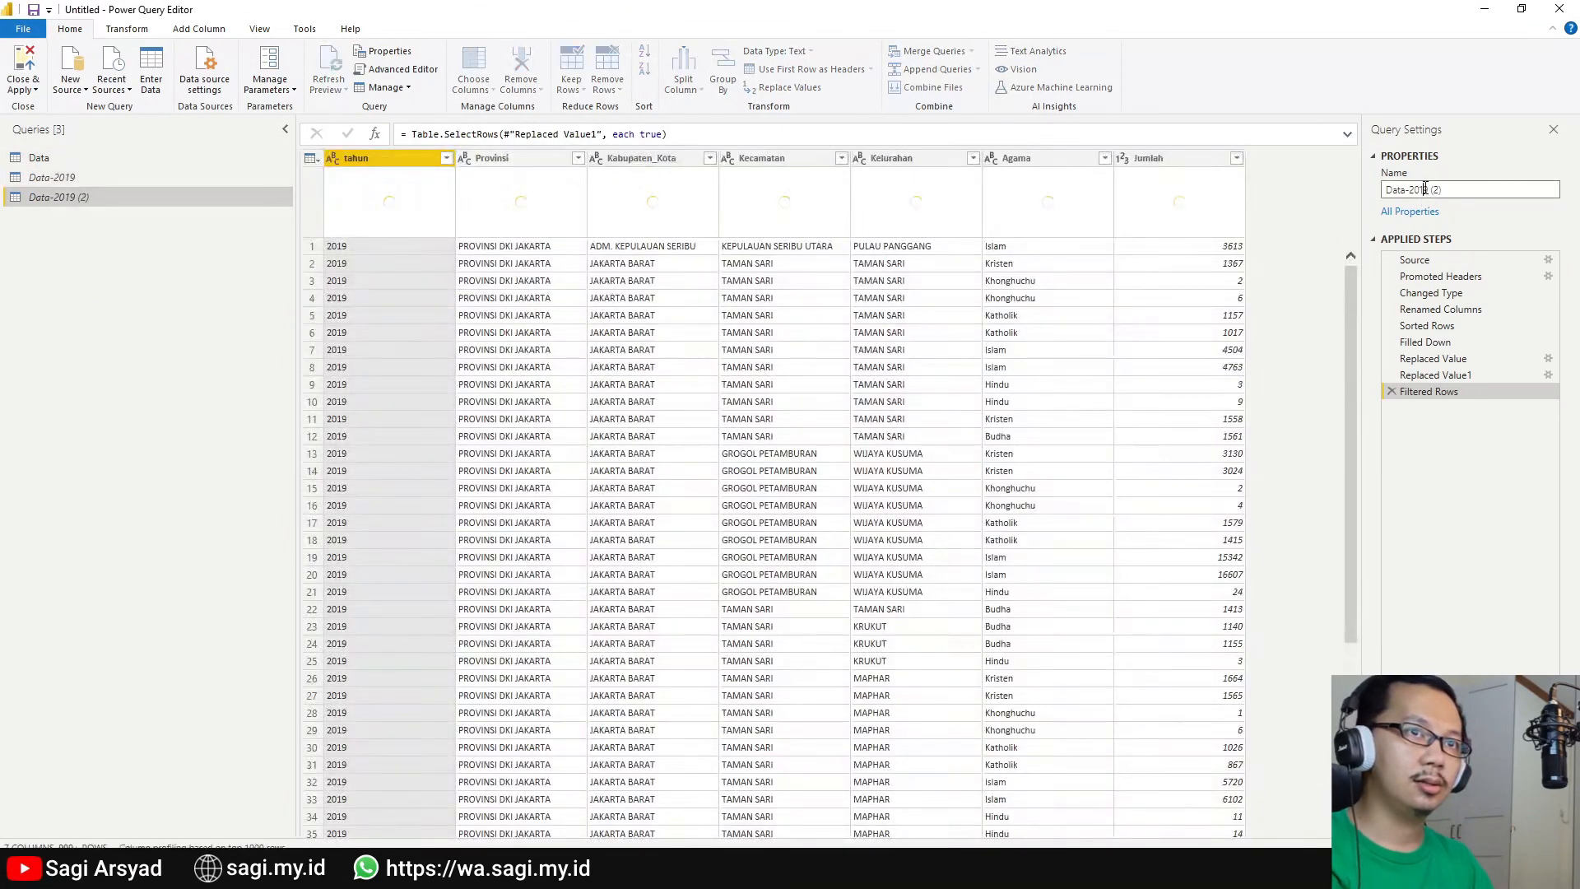
left_click_drag(1409, 189, 1446, 183)
type("20")
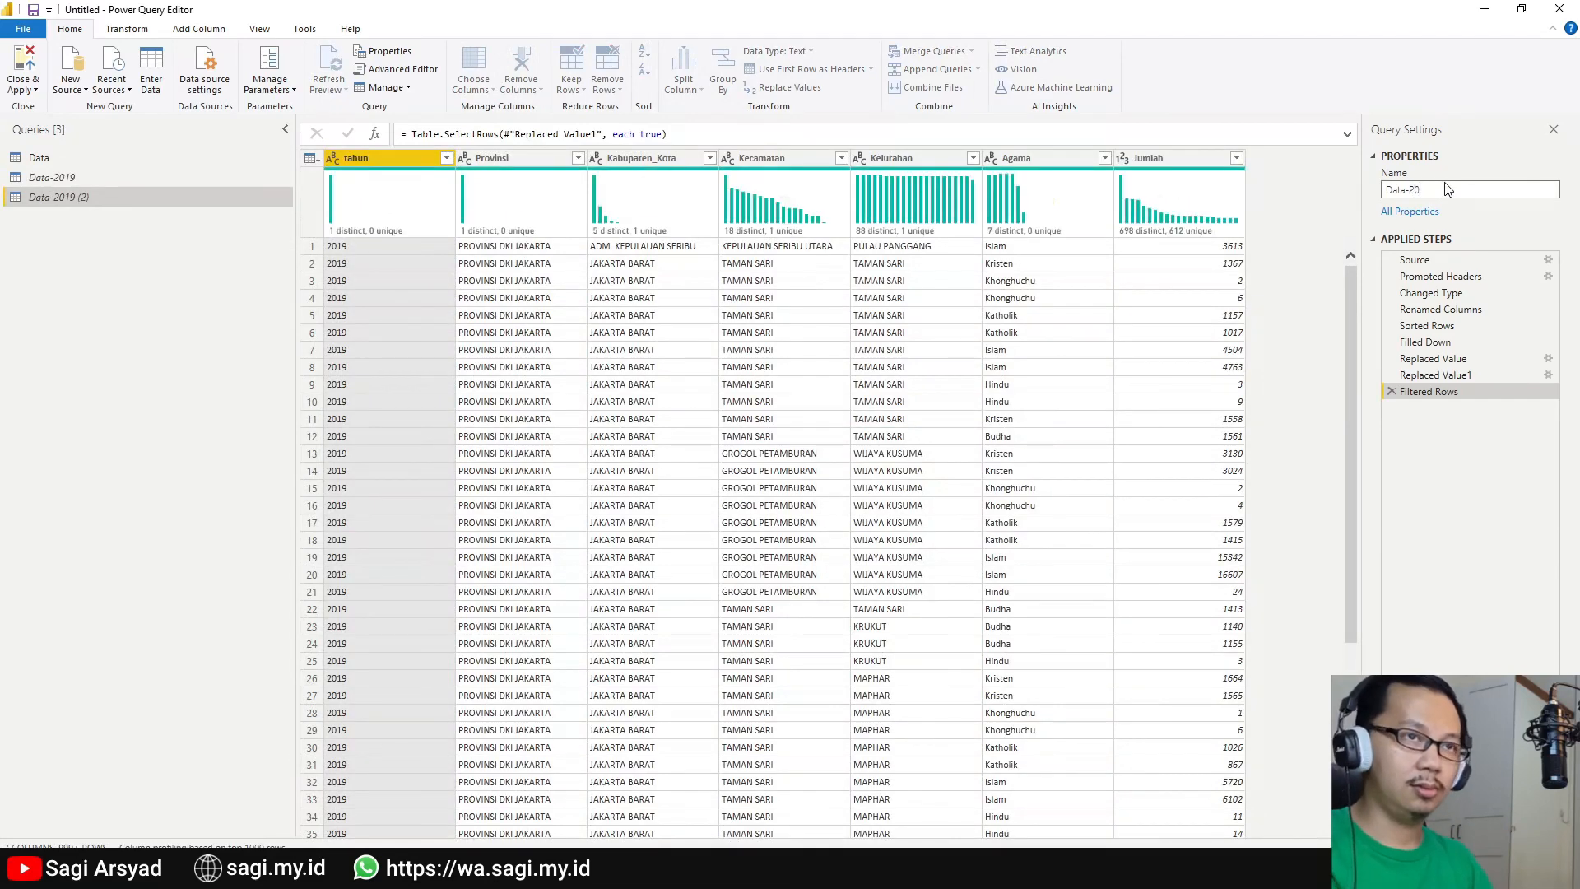
Replace the CSV address in the Data-2018 query's Source step with the 2018 download link copied from Notepad++.
key("alt+Tab")
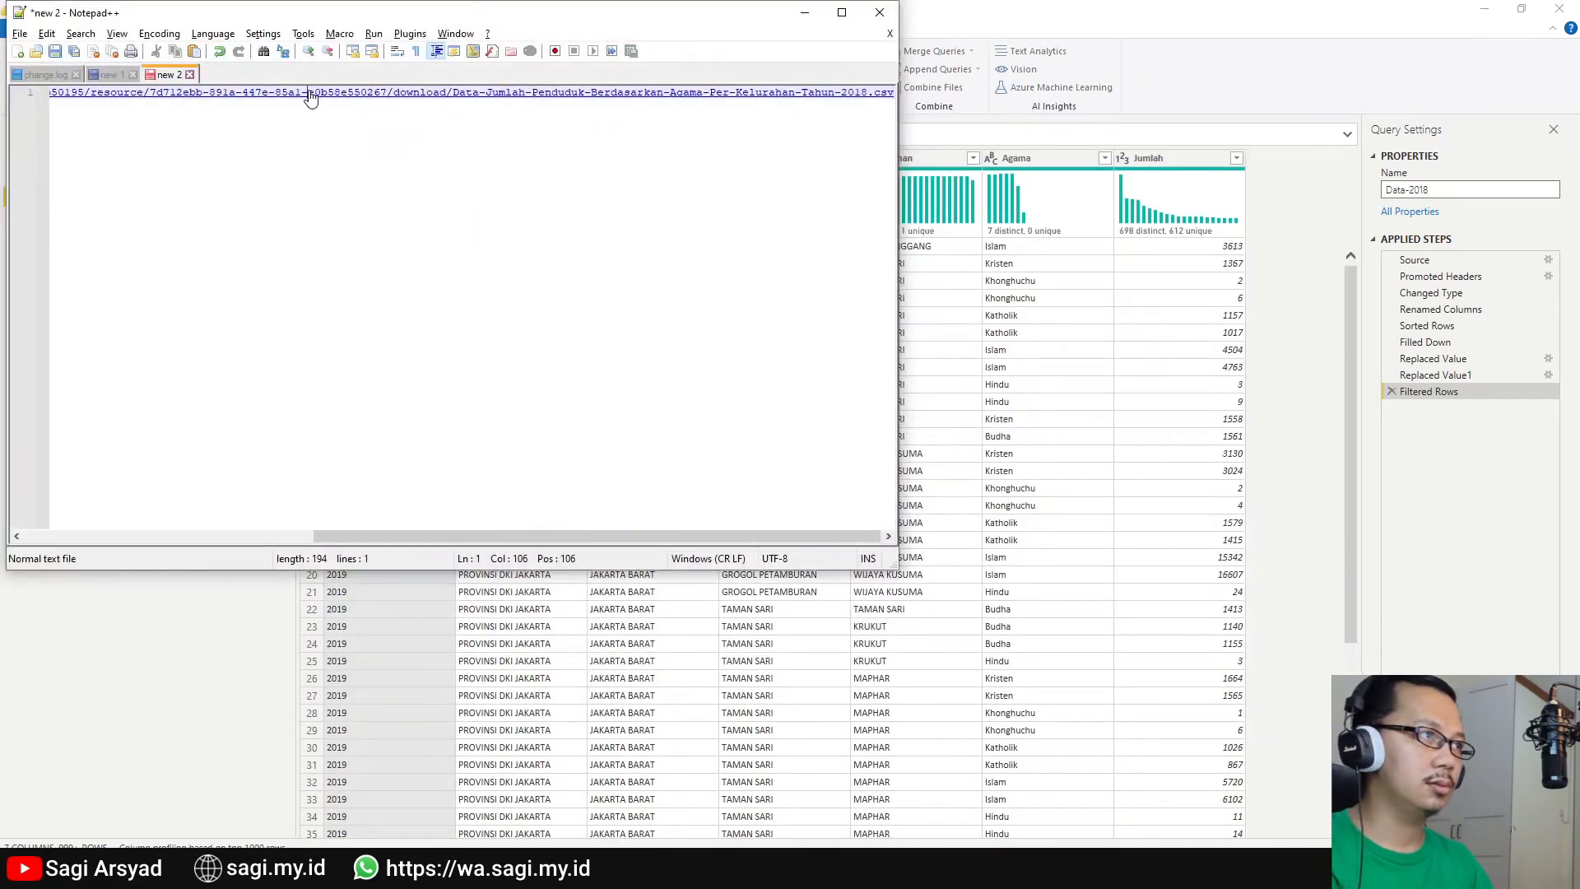
key("ctrl+a")
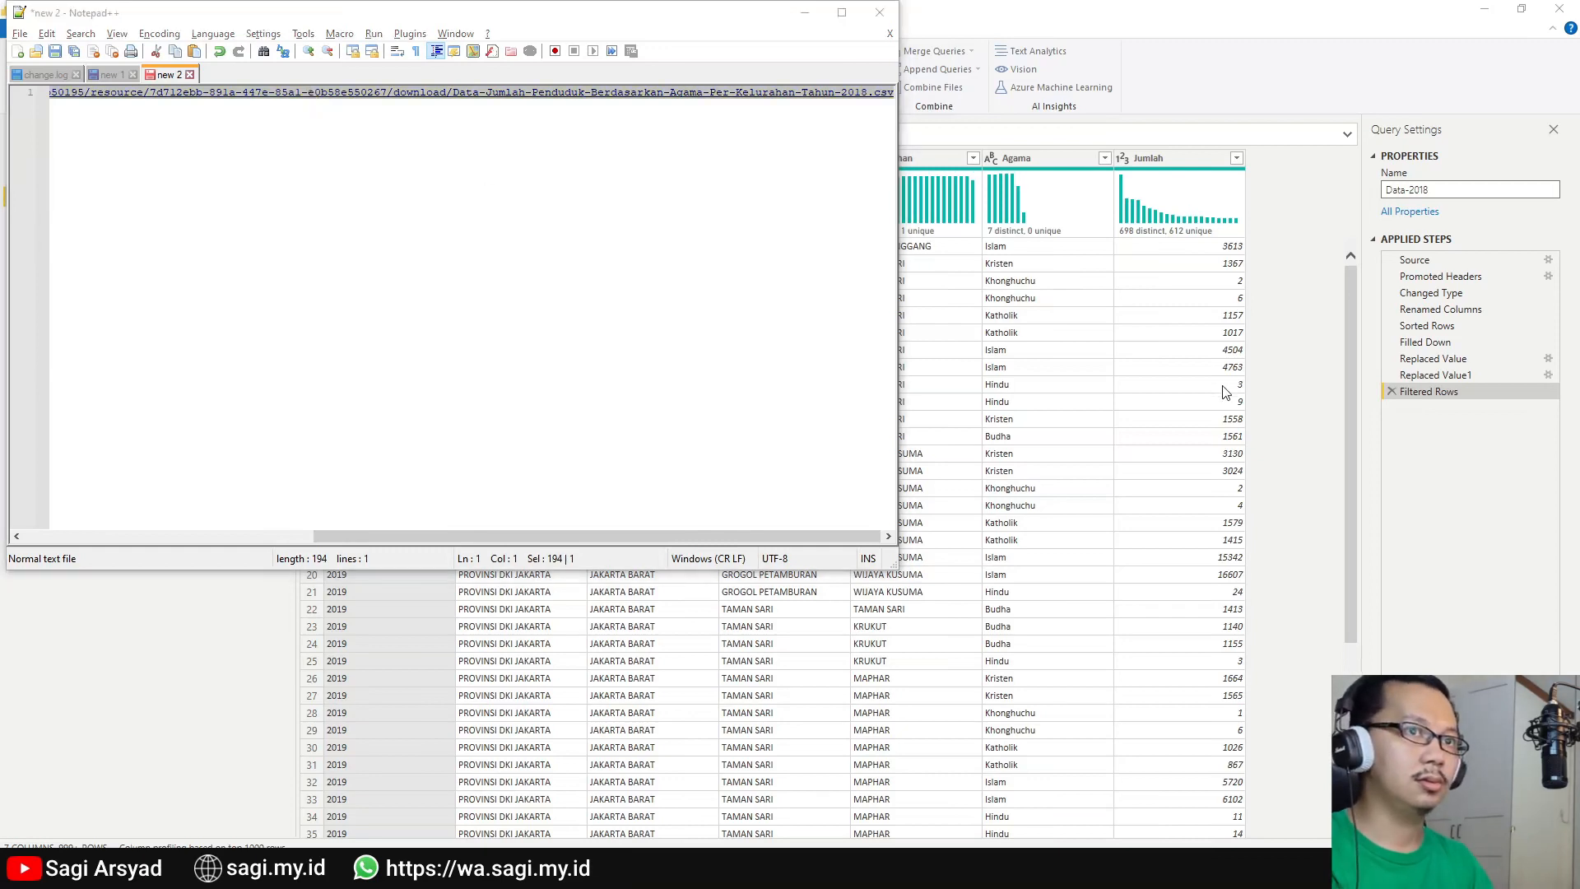
key("alt+Tab")
key("Return")
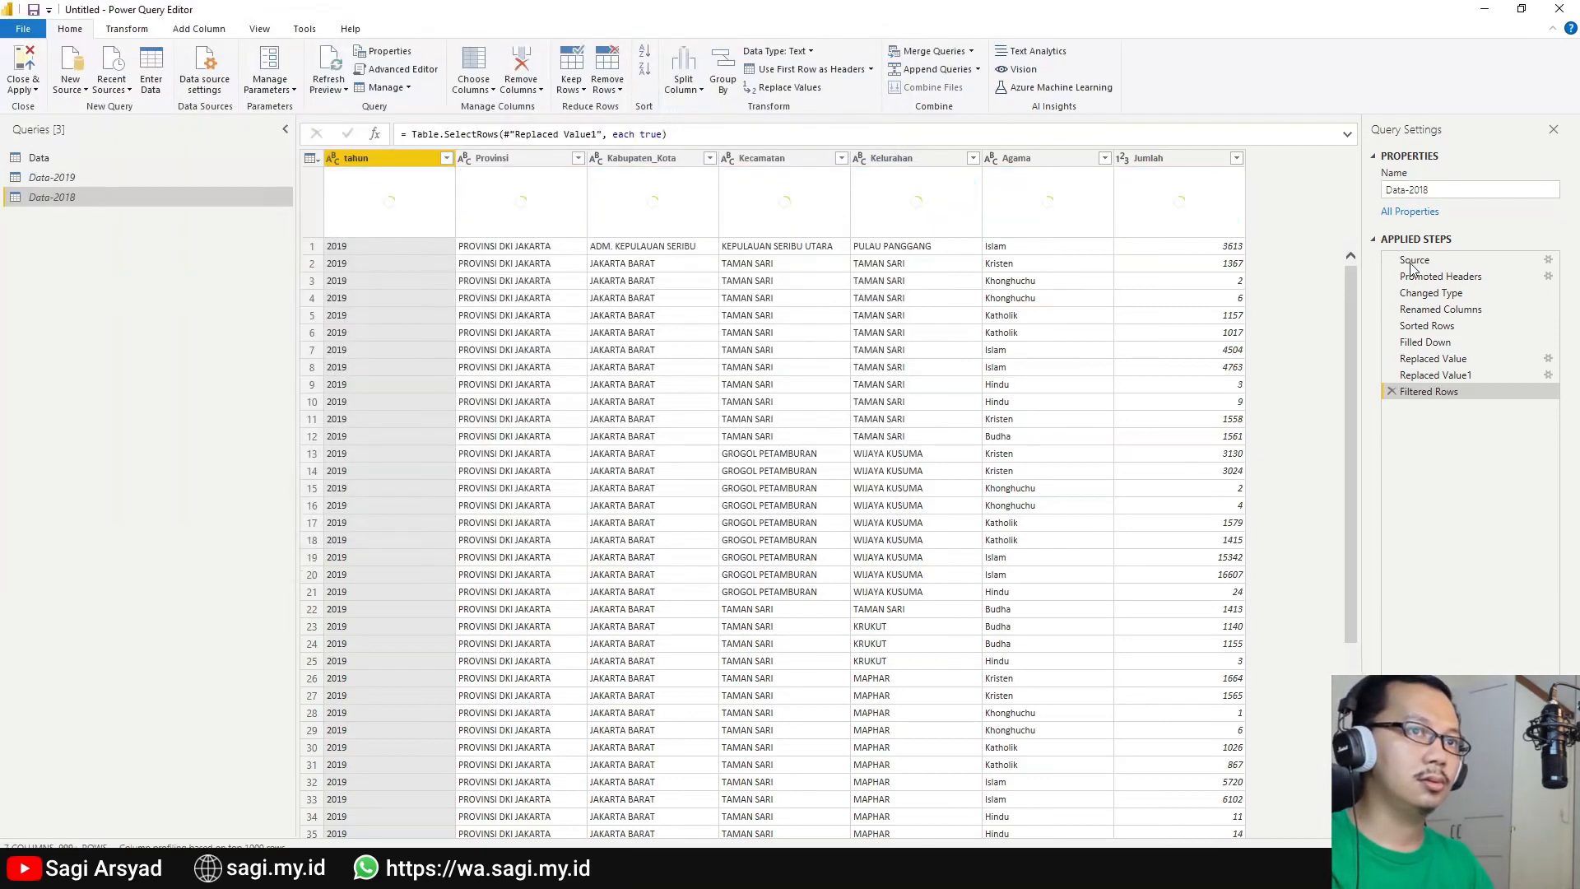
left_click(1413, 262)
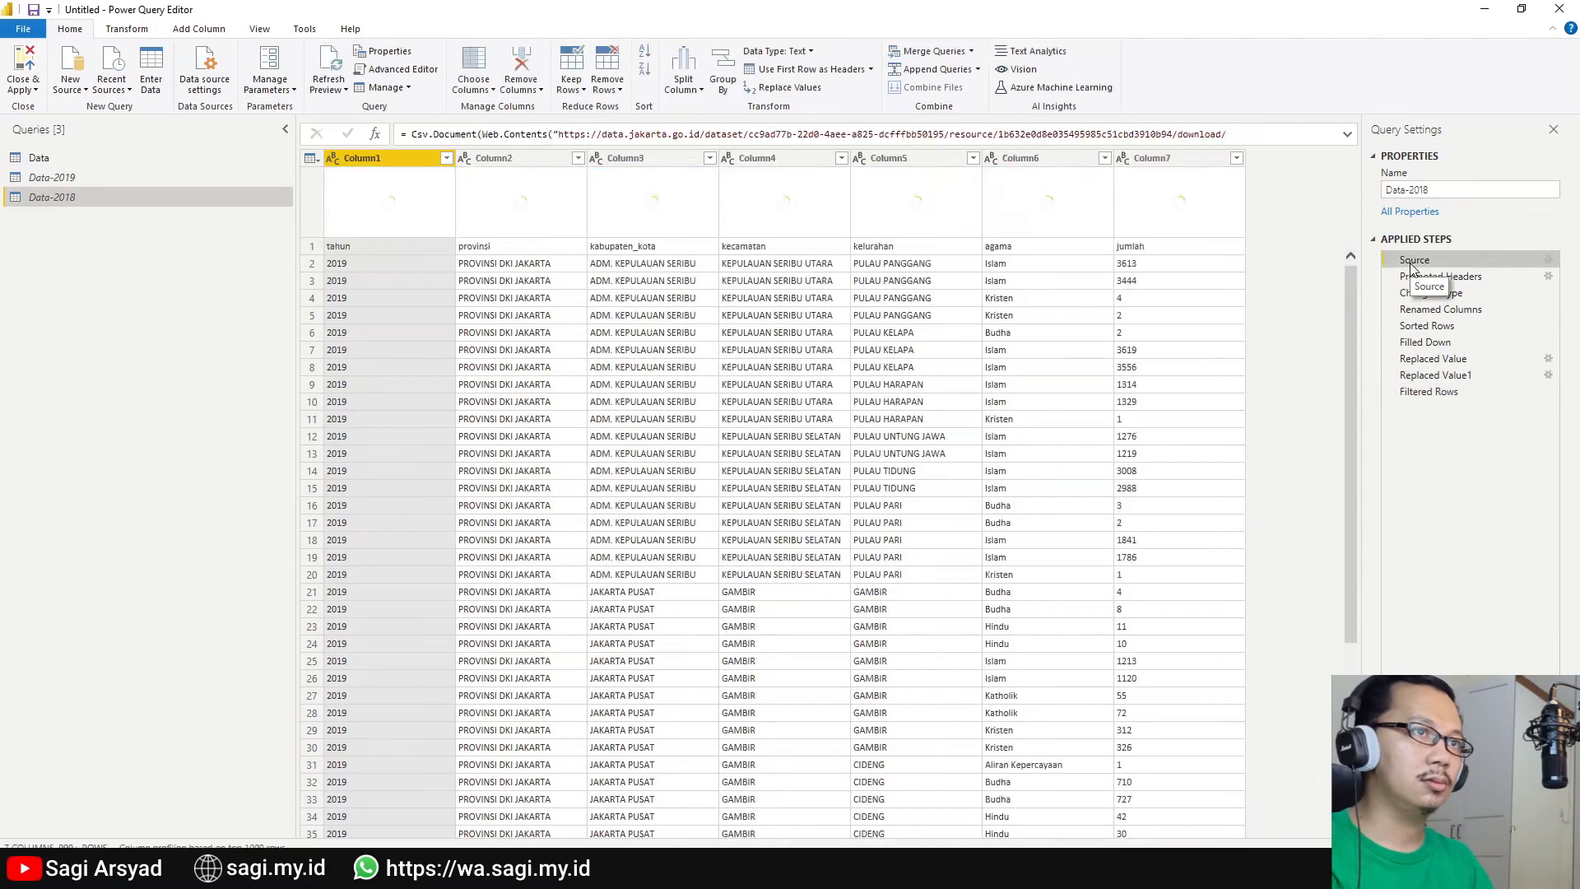
left_click(1346, 137)
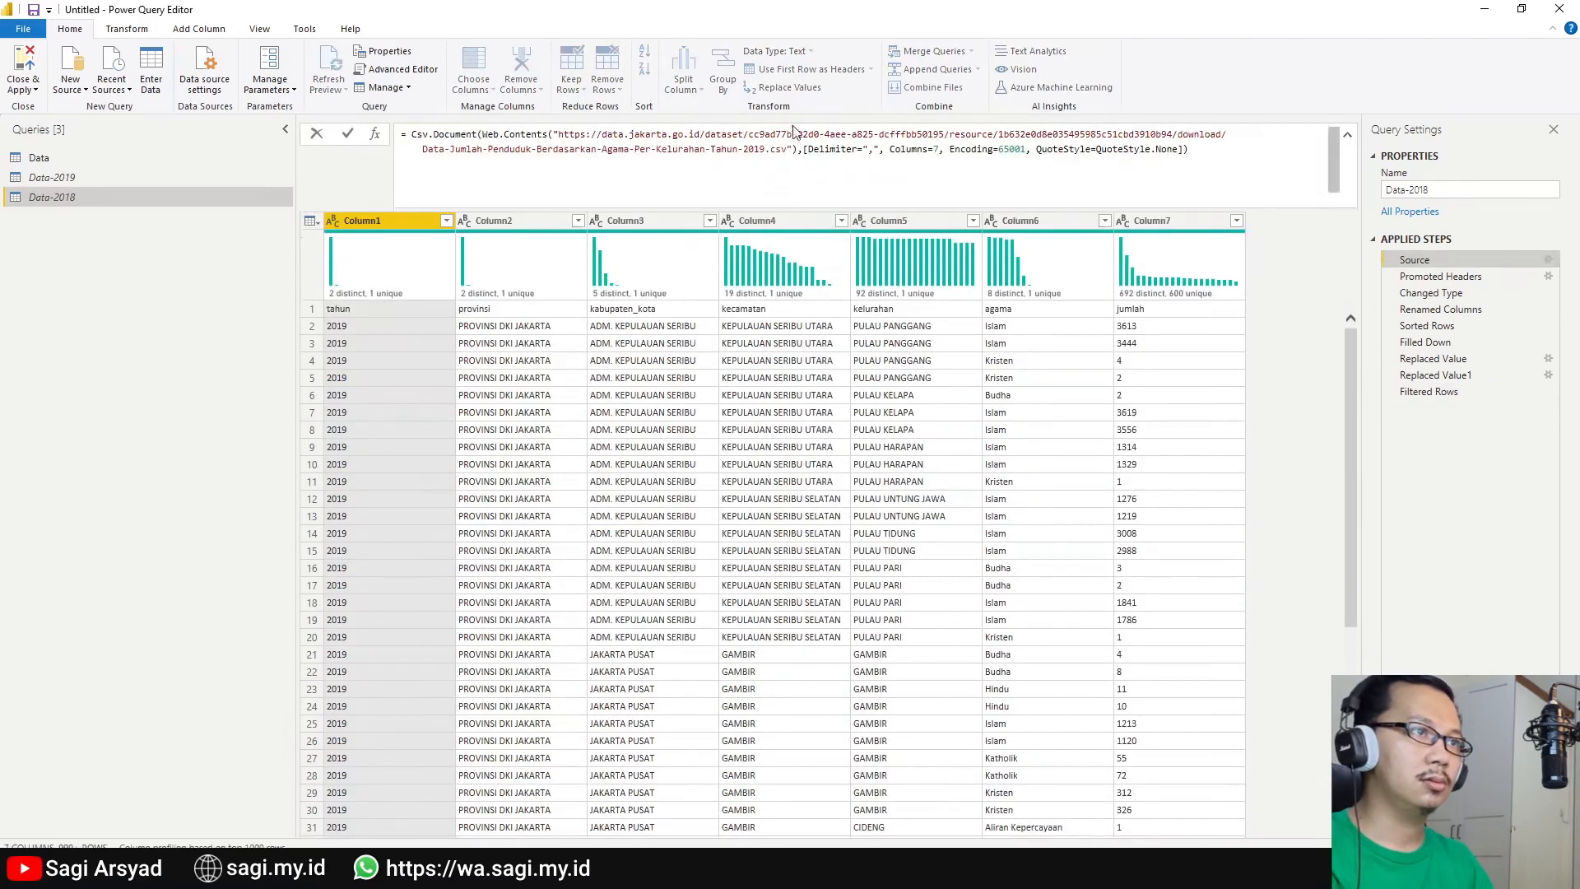
left_click_drag(689, 120, 559, 141)
type("https://data.jakarta.go.id/dataset/cc9ad77b-22d0-4aee-a825-dcfffbb50195/resource/7d712ebb-891a-447e-85a1-e0b58e550267/download/Data-Jumlah-Penduduk-Berdasarkan-Agama-Per-Kelurahan-Tahun-2018.csv")
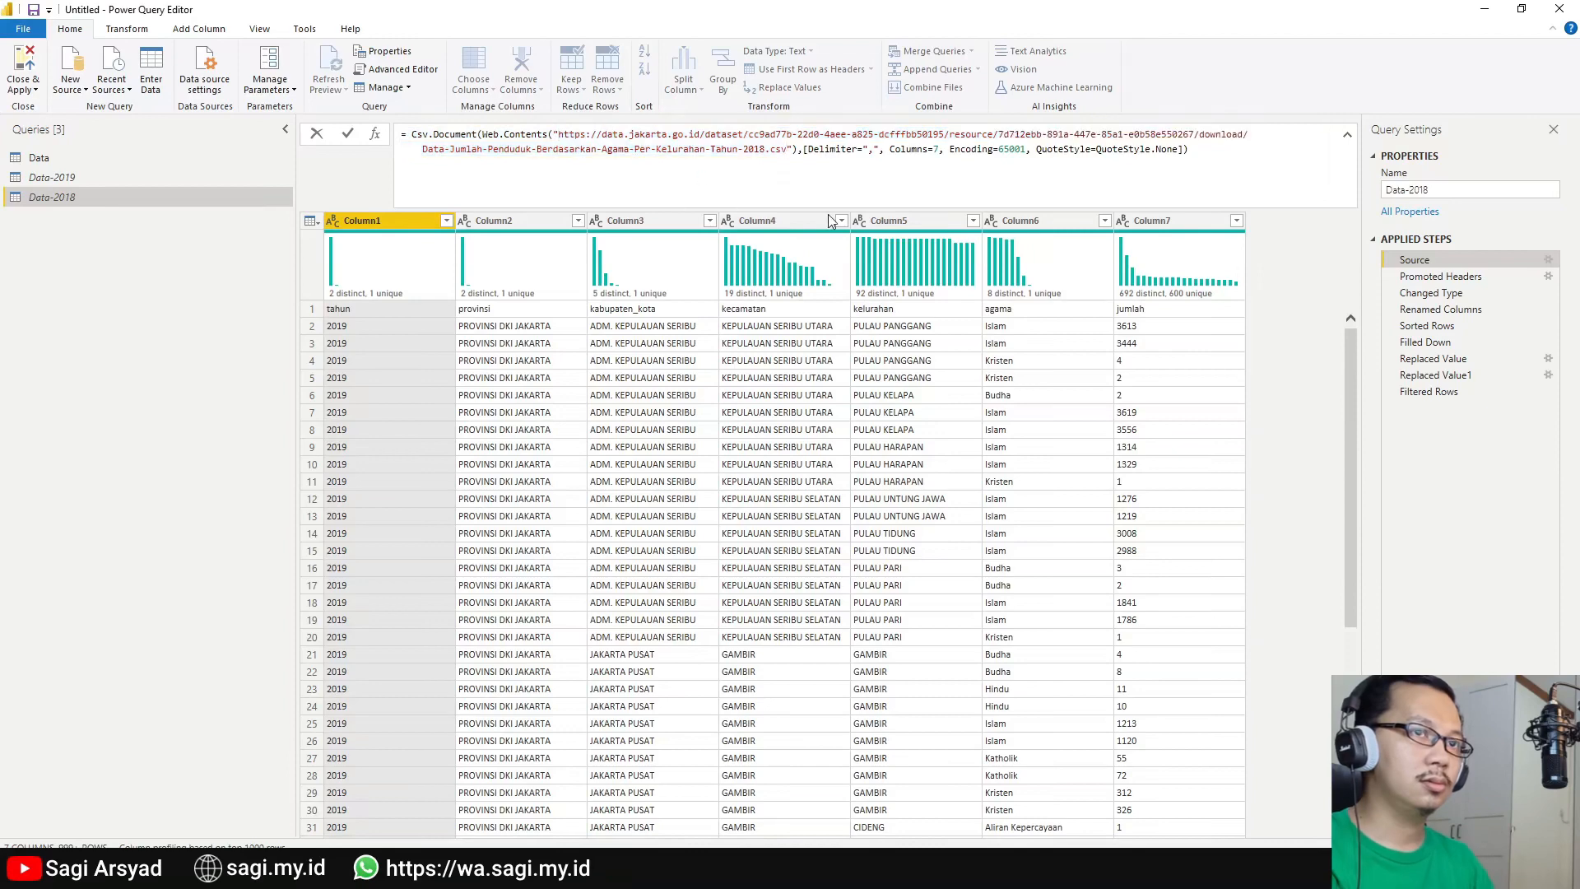
key("Return")
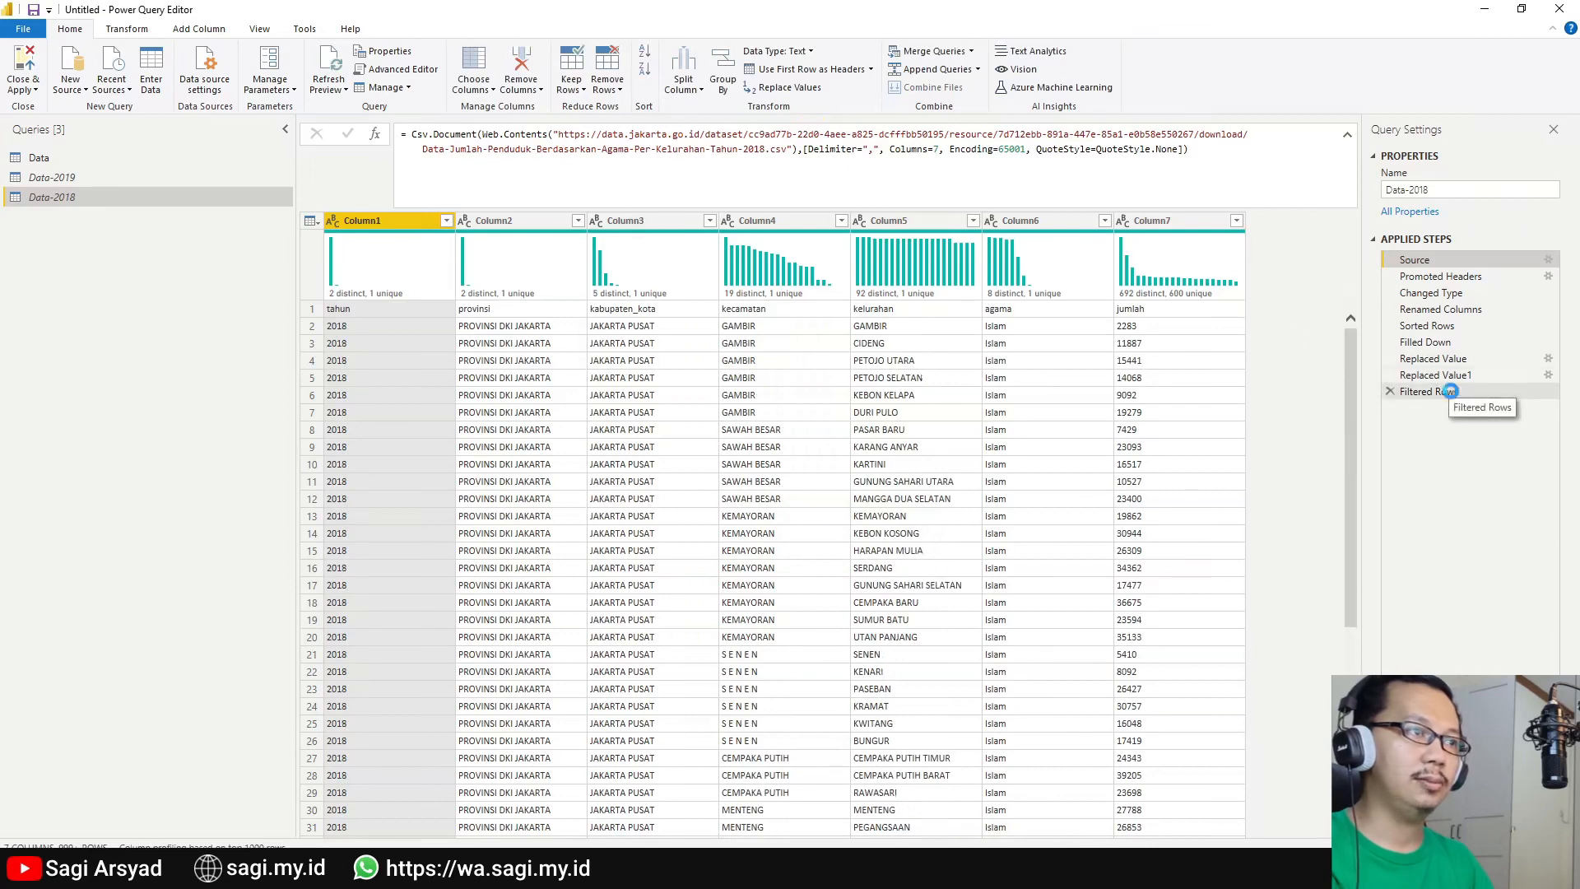
Check the distinct tahun and Provinsi values in the Filtered Rows step of Data-2018, loading the full Provinsi list.
left_click(1450, 393)
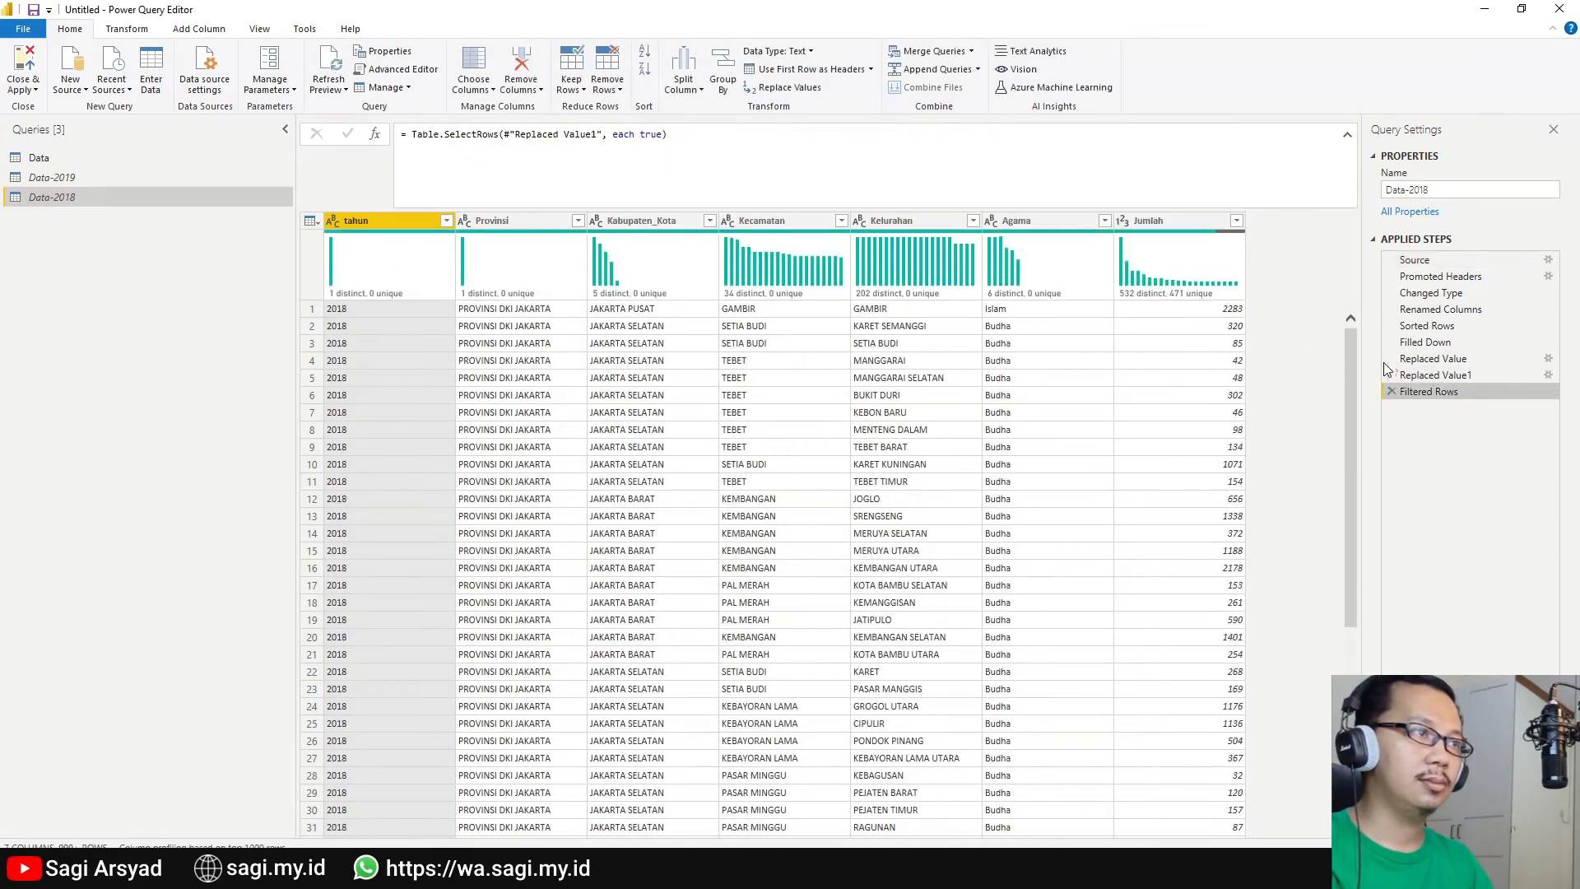
left_click(446, 222)
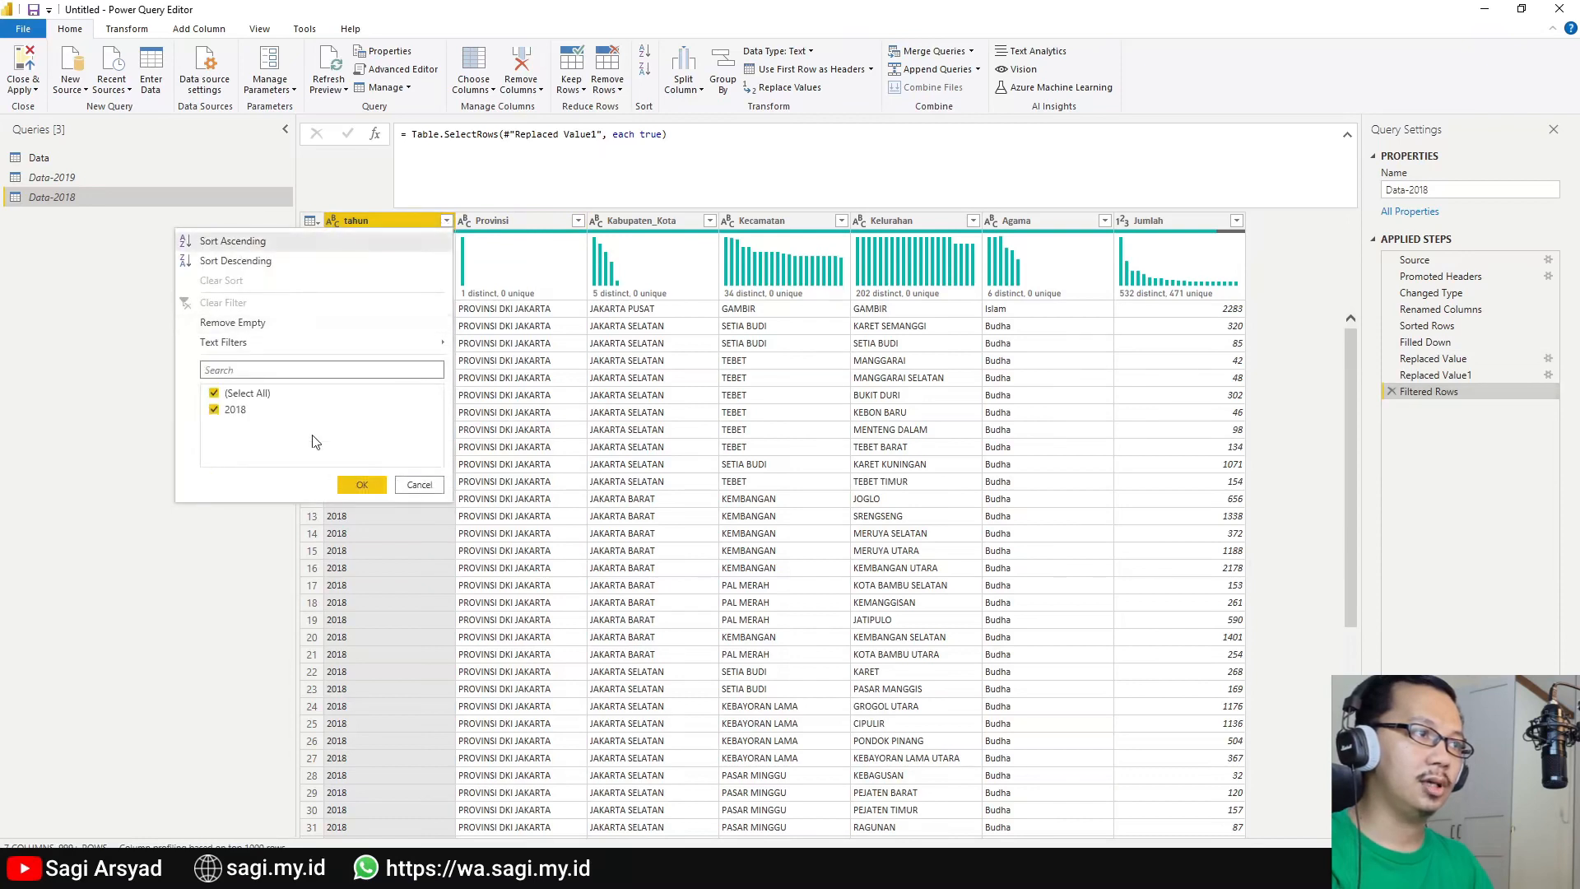
left_click(577, 221)
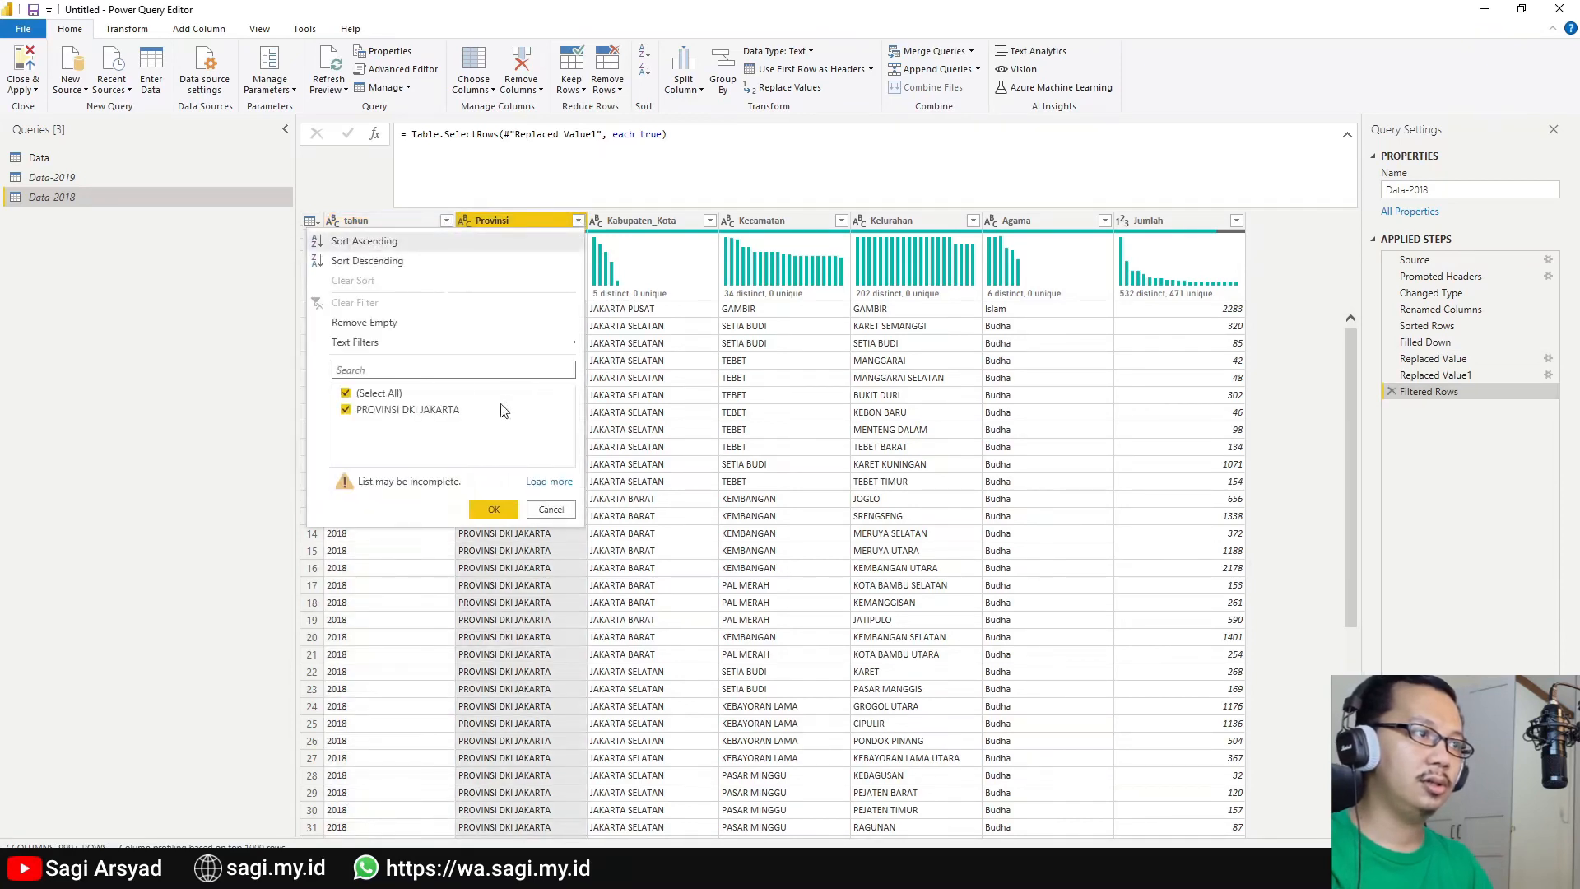
left_click(548, 481)
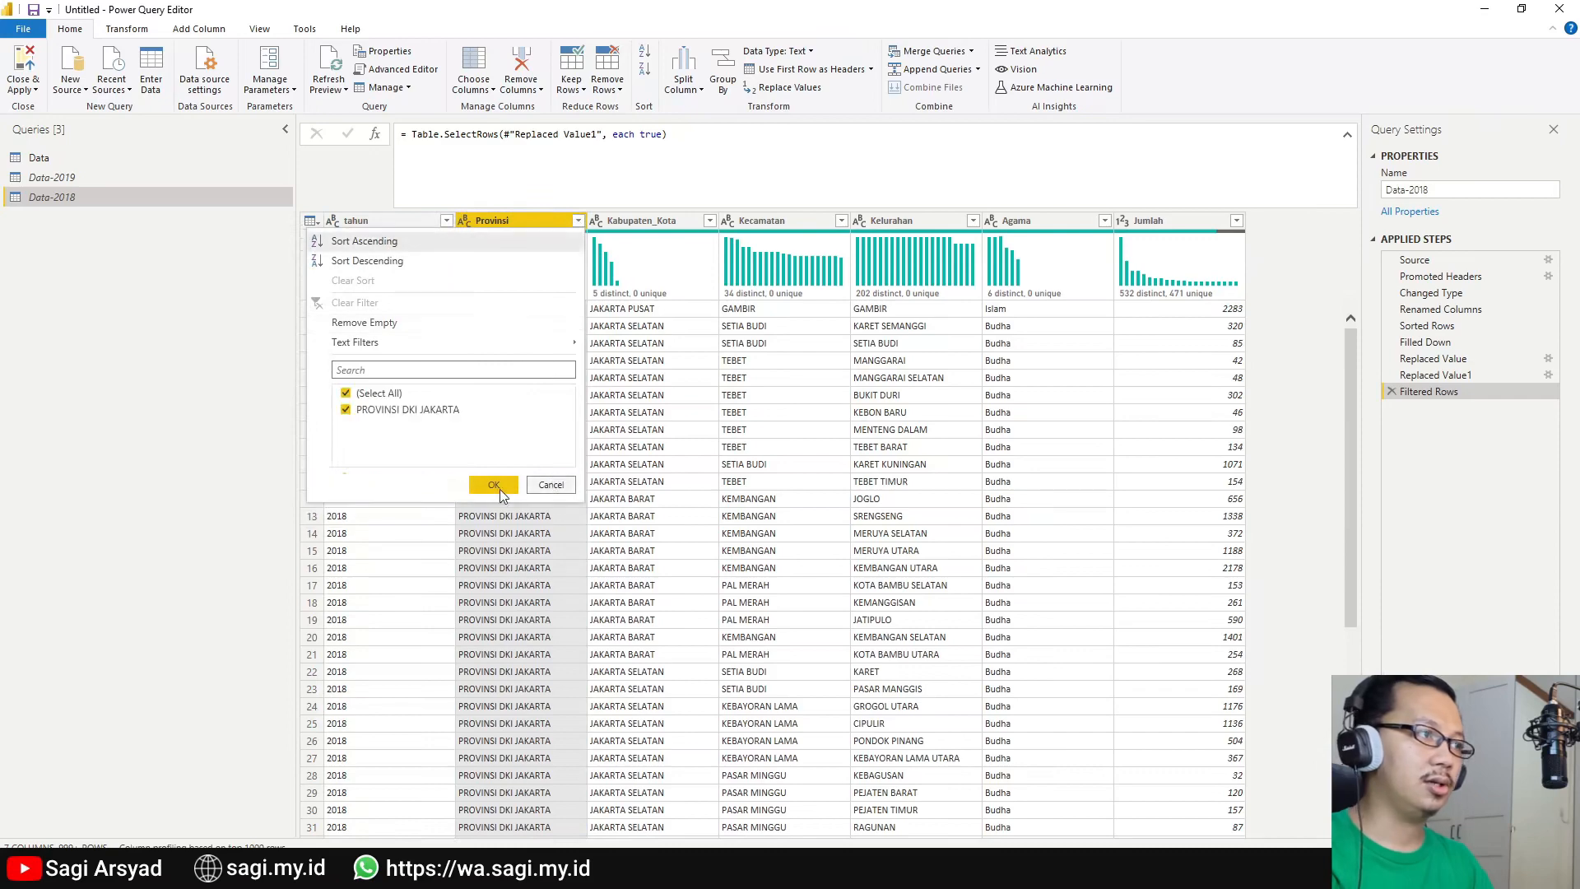
left_click(494, 510)
Enable loading of the Data-2018 query into the report.
left_click(47, 156)
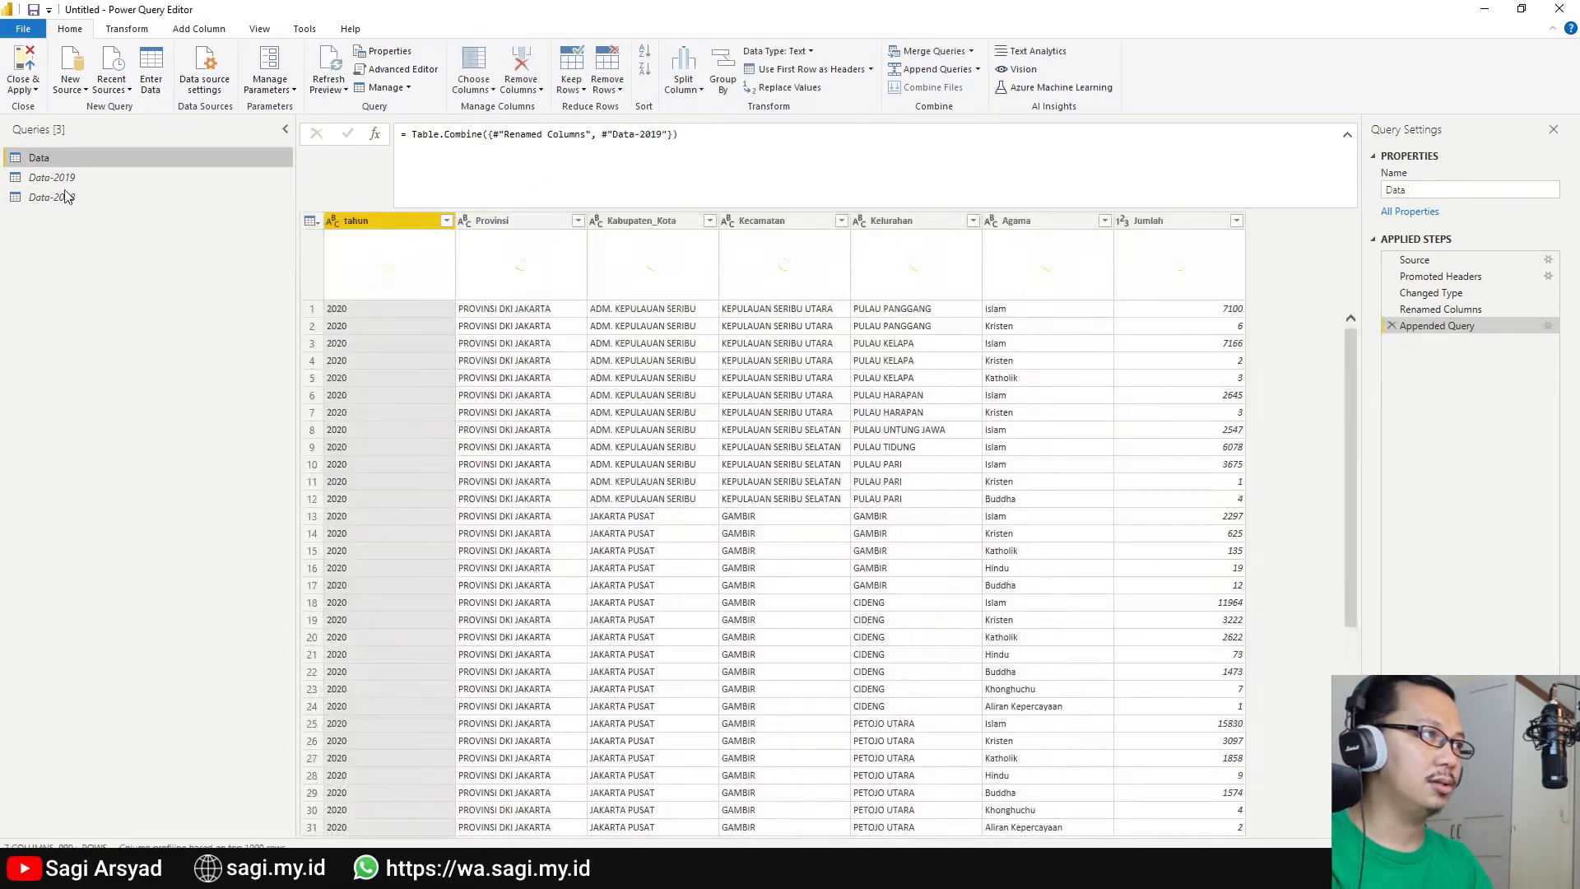
left_click(65, 197)
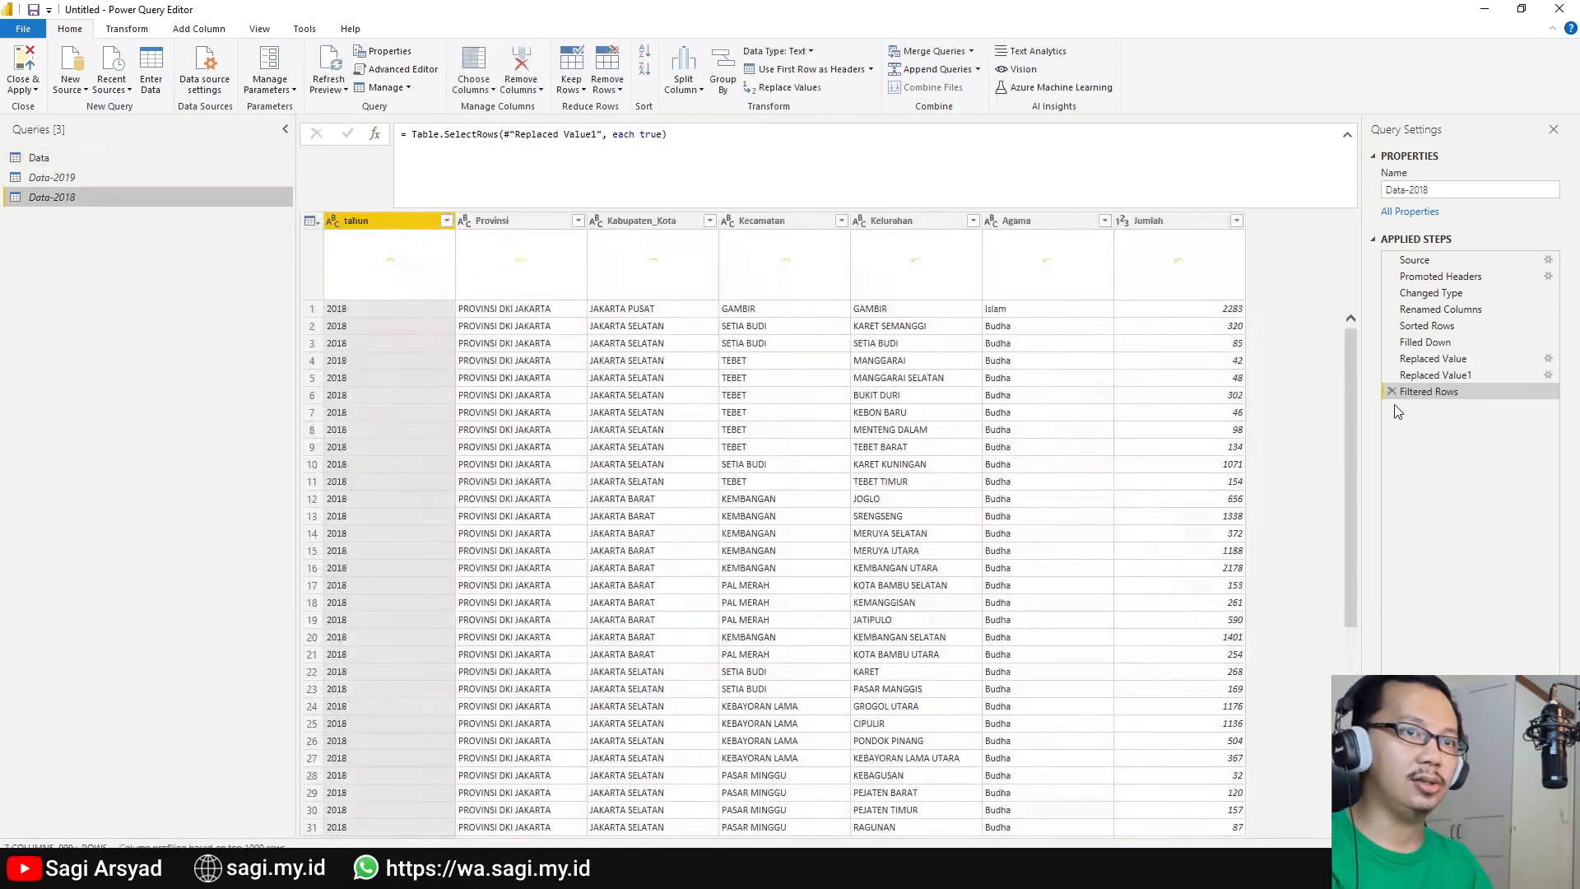
right_click(165, 198)
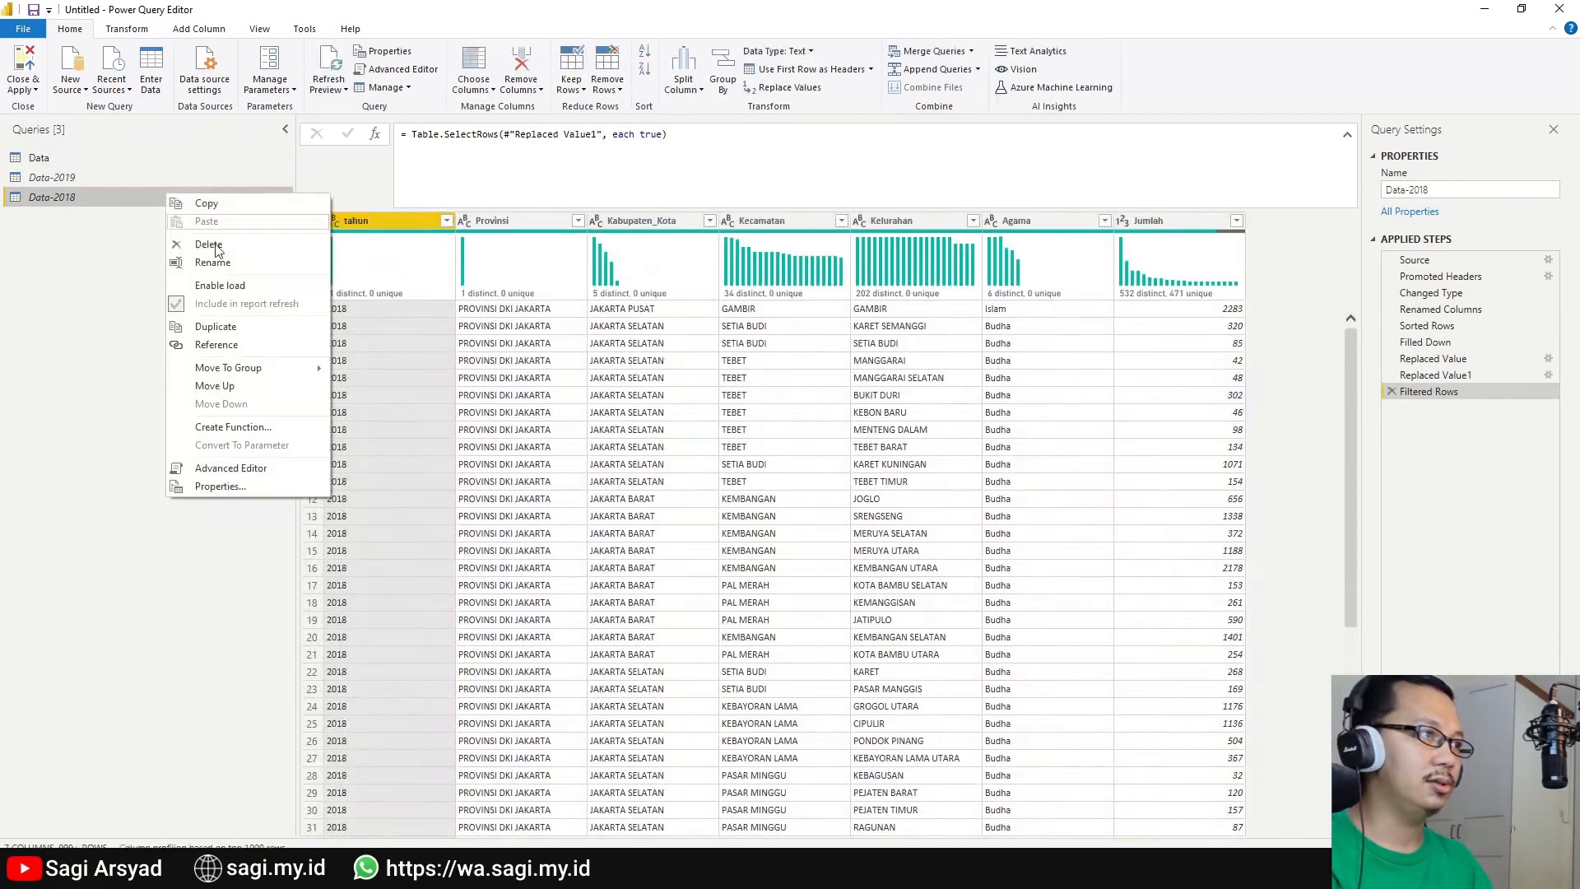
left_click(213, 286)
Append the Data-2018 table to the Data query as a two-table append.
left_click(36, 158)
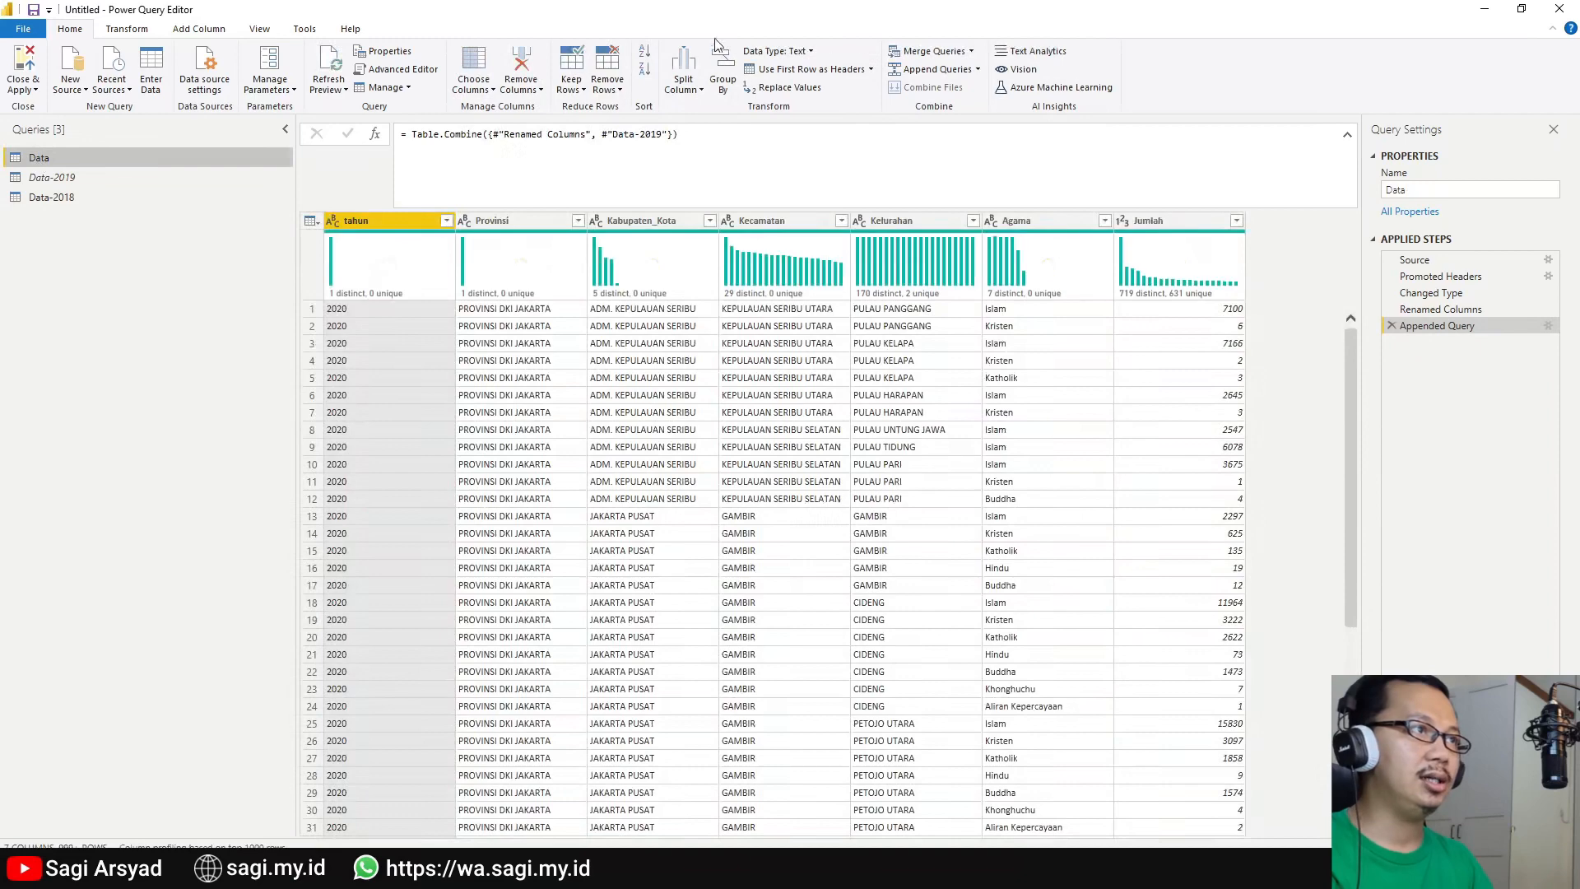
left_click(147, 33)
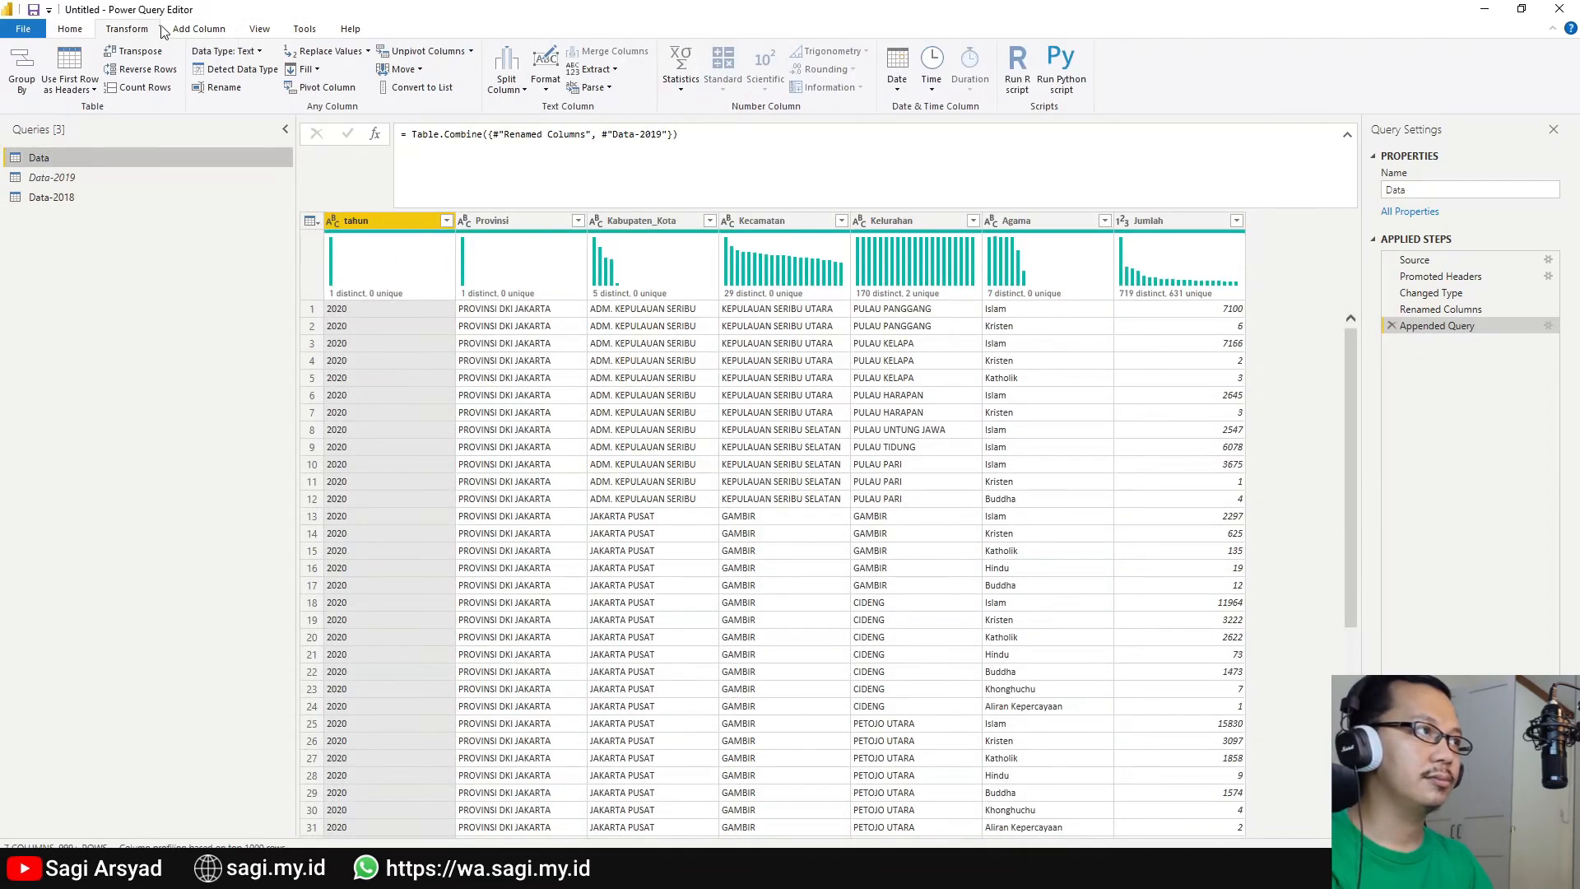
left_click(79, 35)
left_click(107, 33)
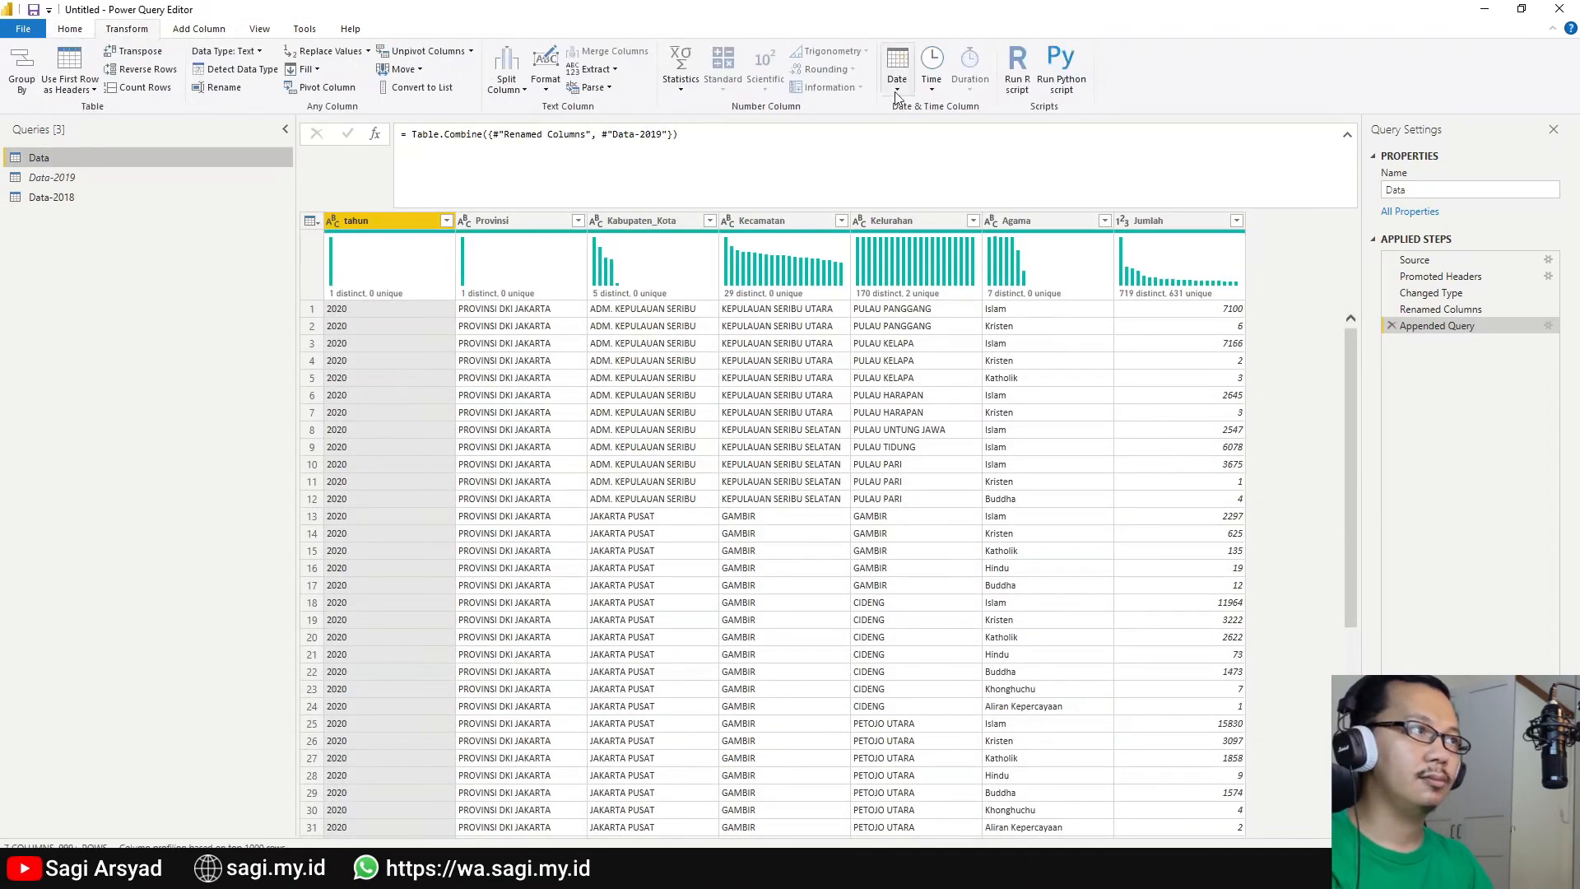
left_click(209, 26)
left_click(132, 35)
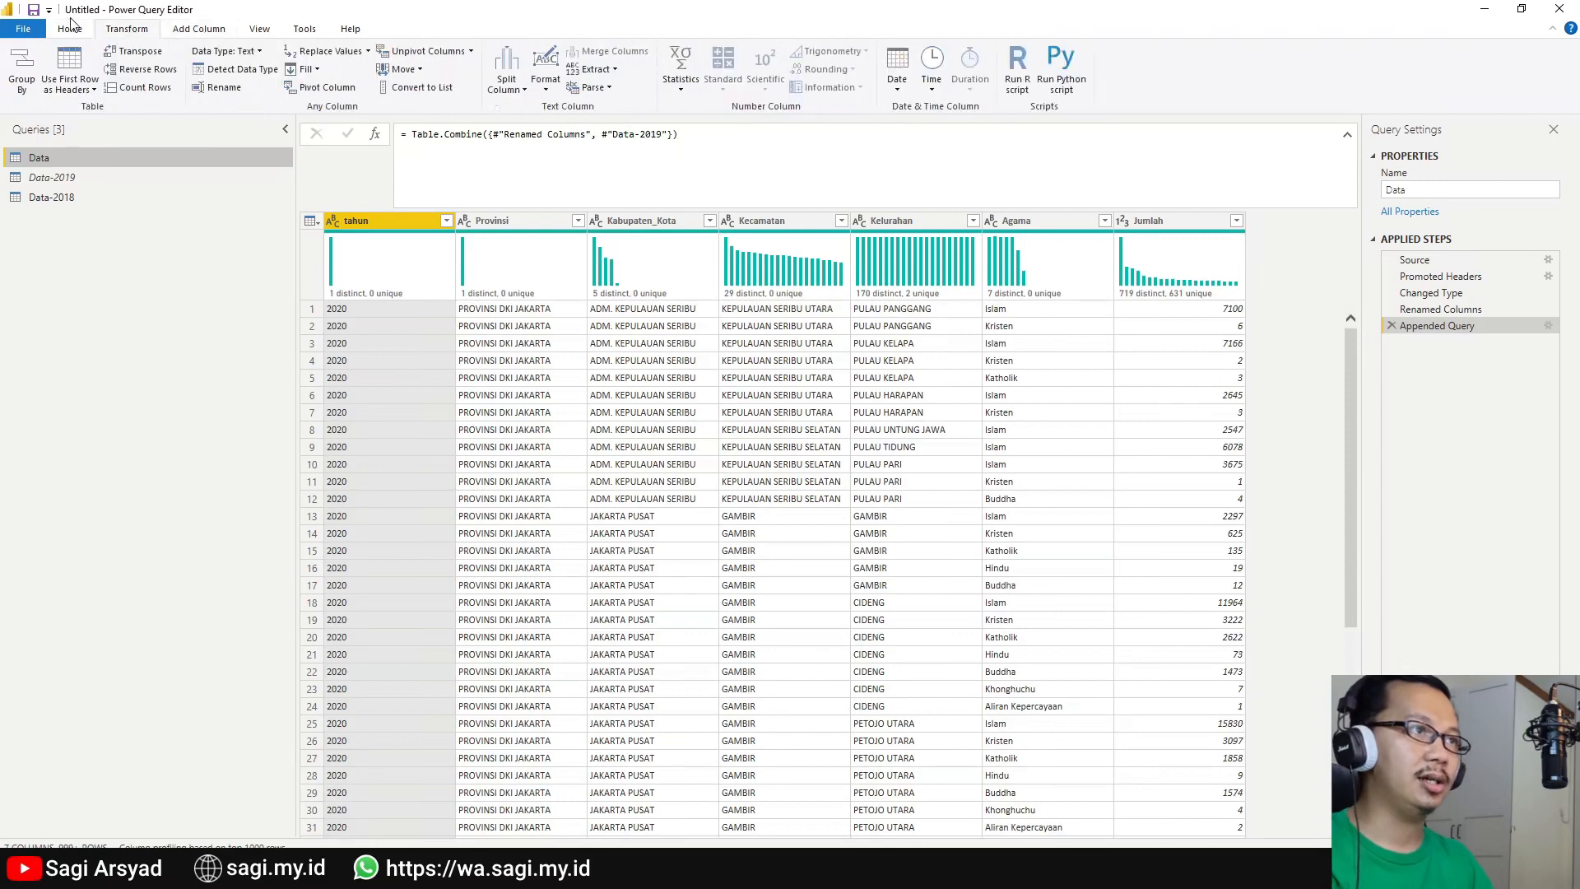
left_click(73, 29)
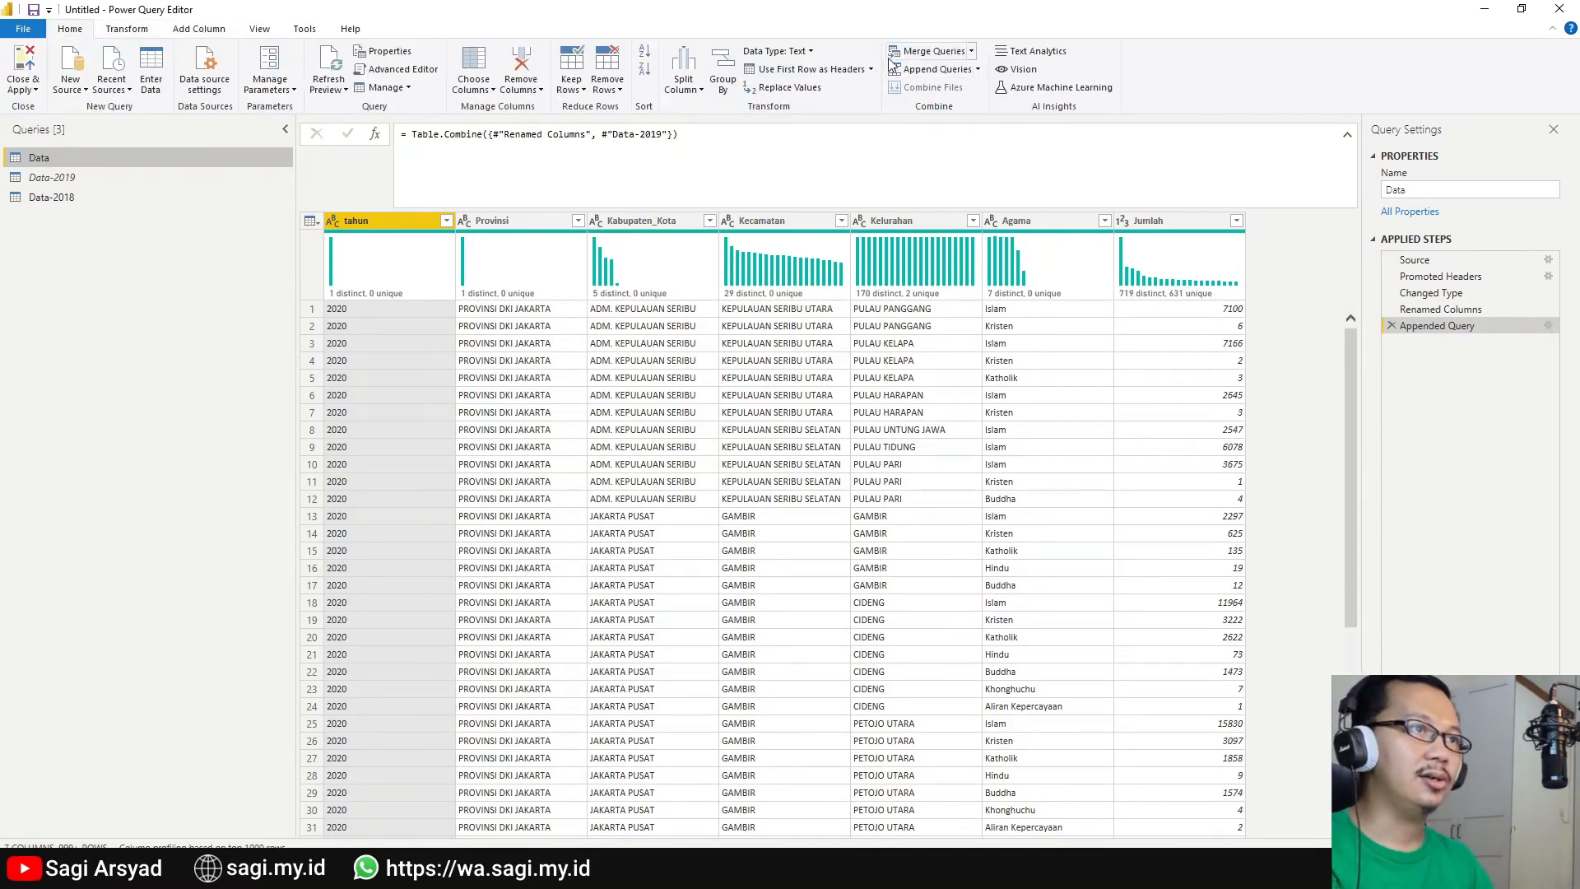
left_click(917, 74)
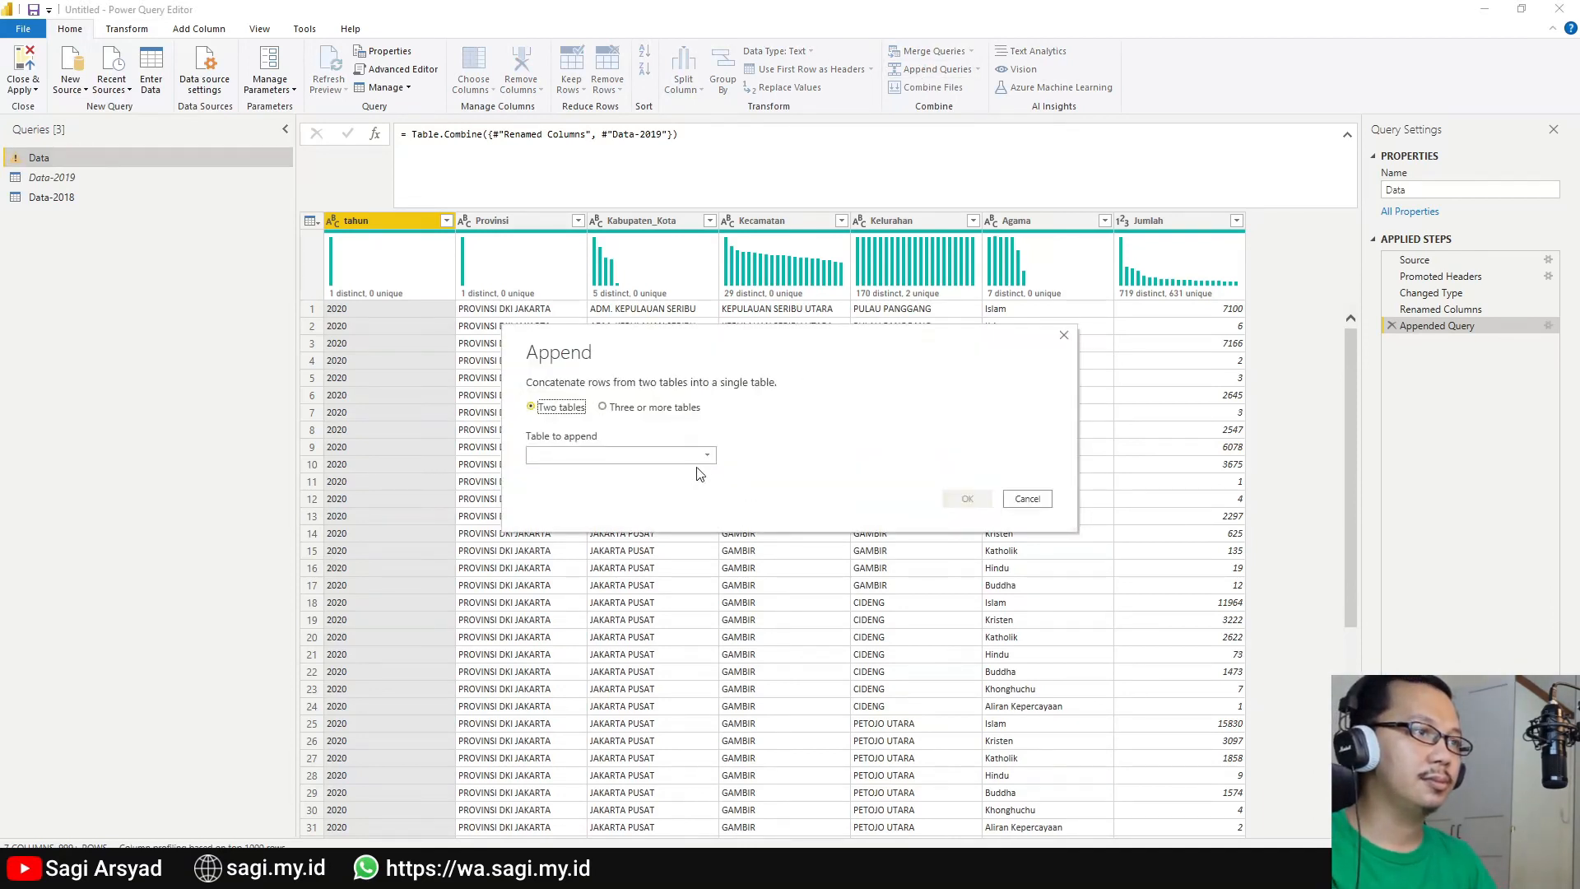
left_click(695, 455)
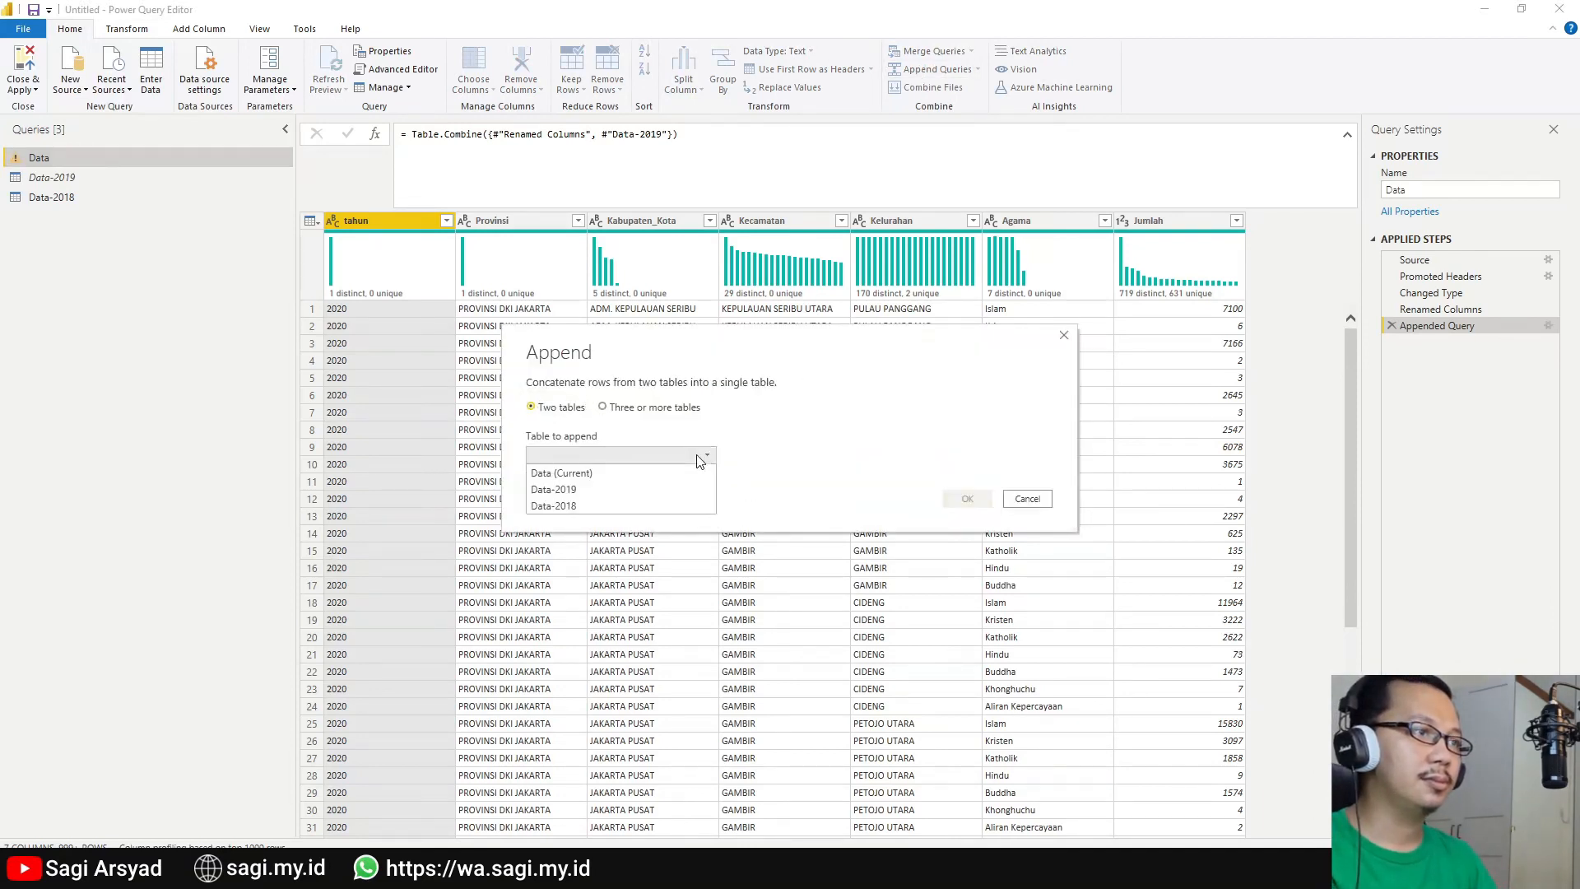
left_click(575, 505)
left_click(967, 498)
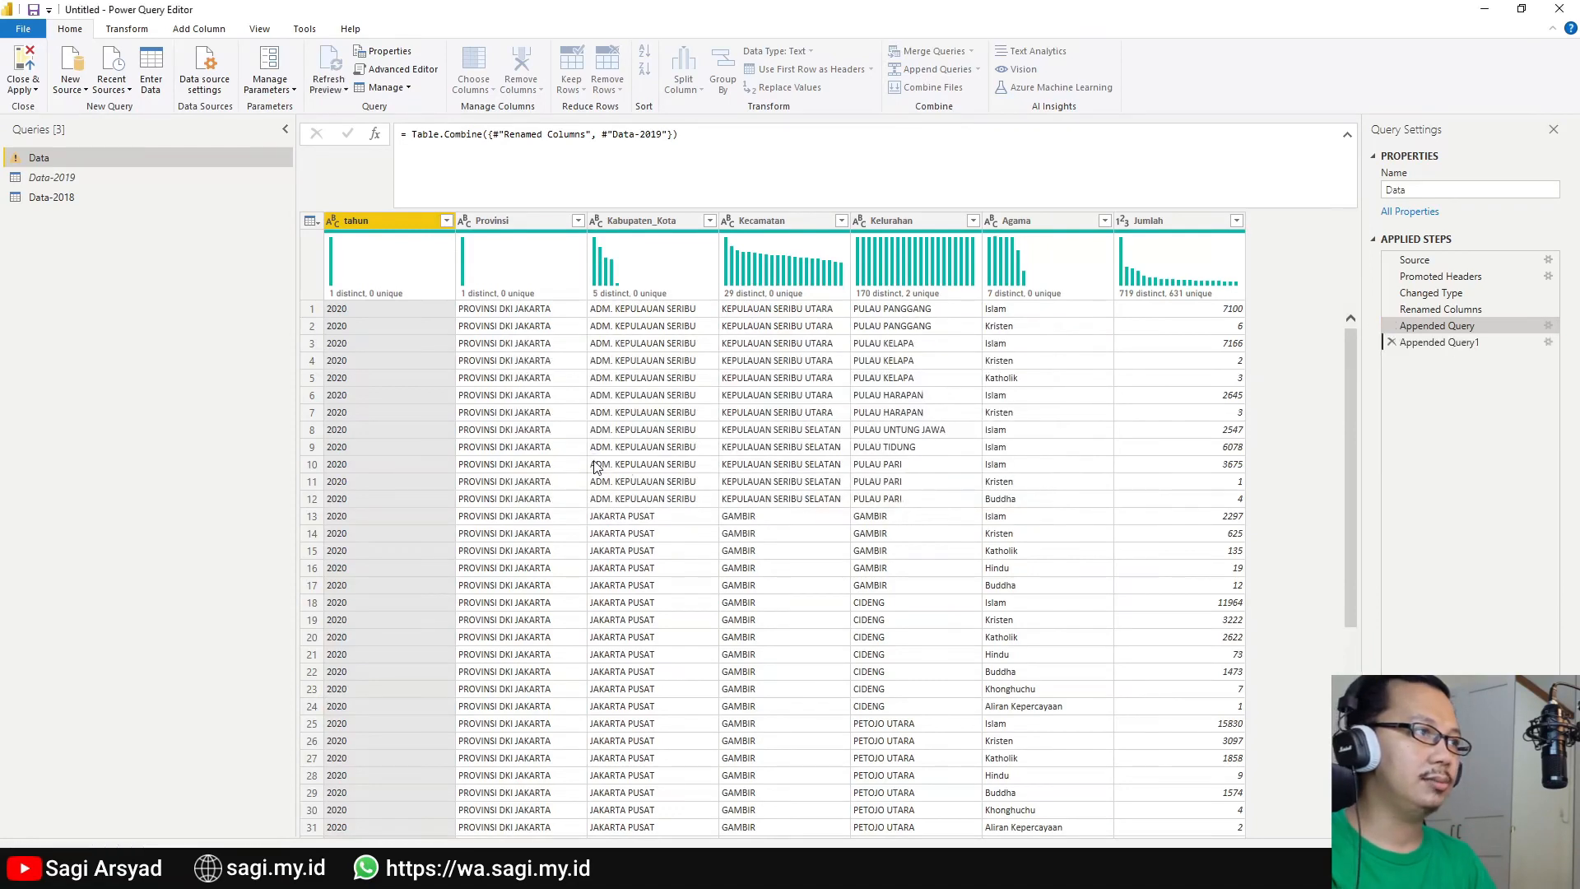
Load the tahun filter values in the combined Data query and apply the filter with all years kept.
left_click(446, 220)
left_click(414, 482)
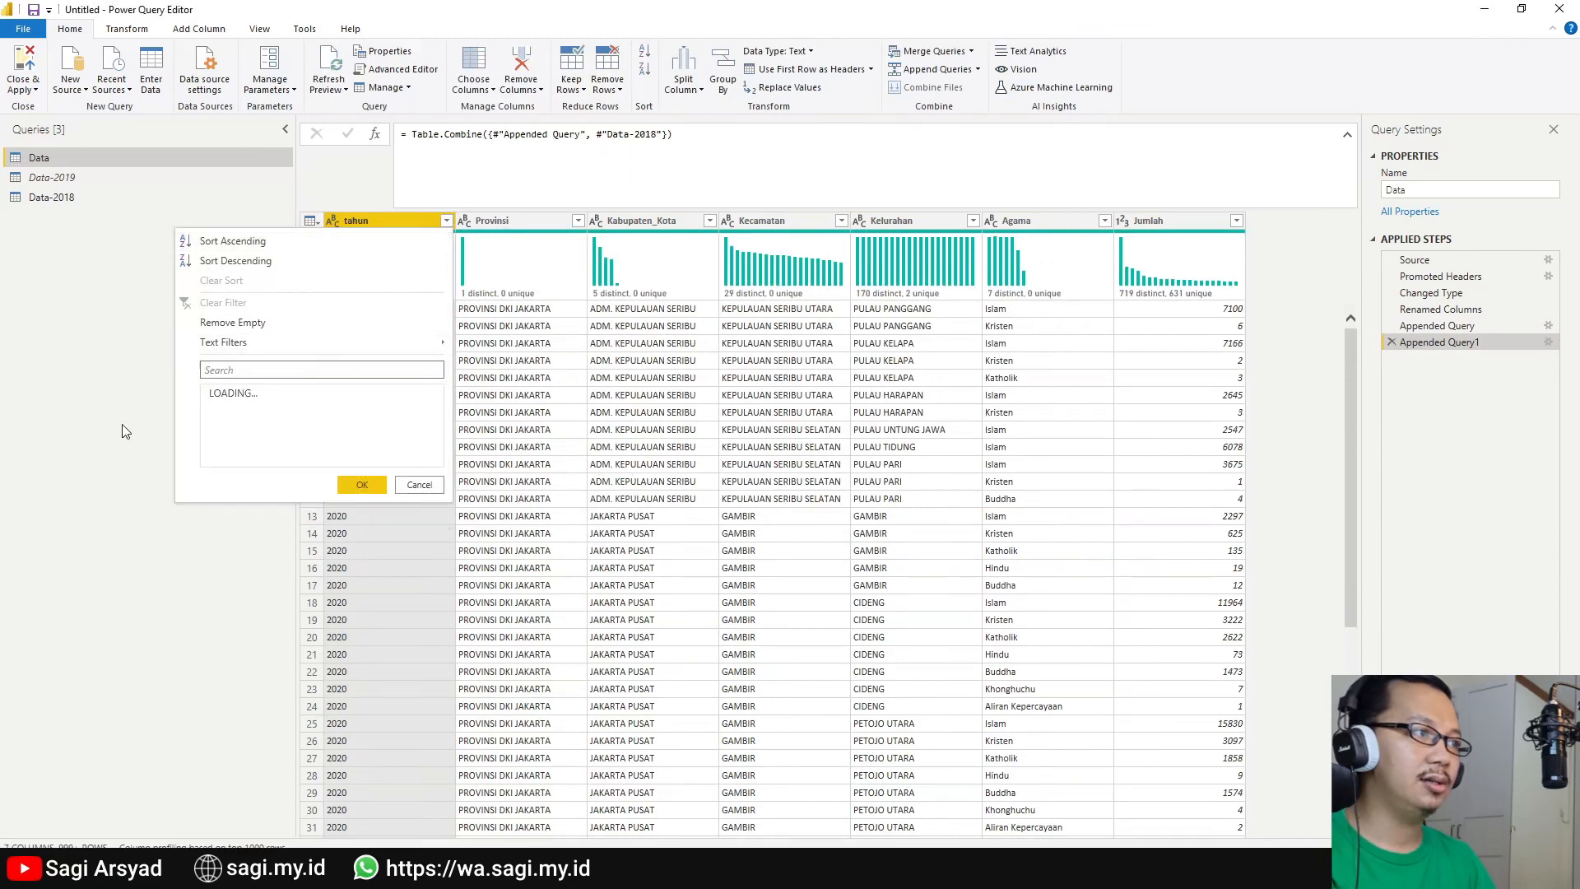
left_click(360, 484)
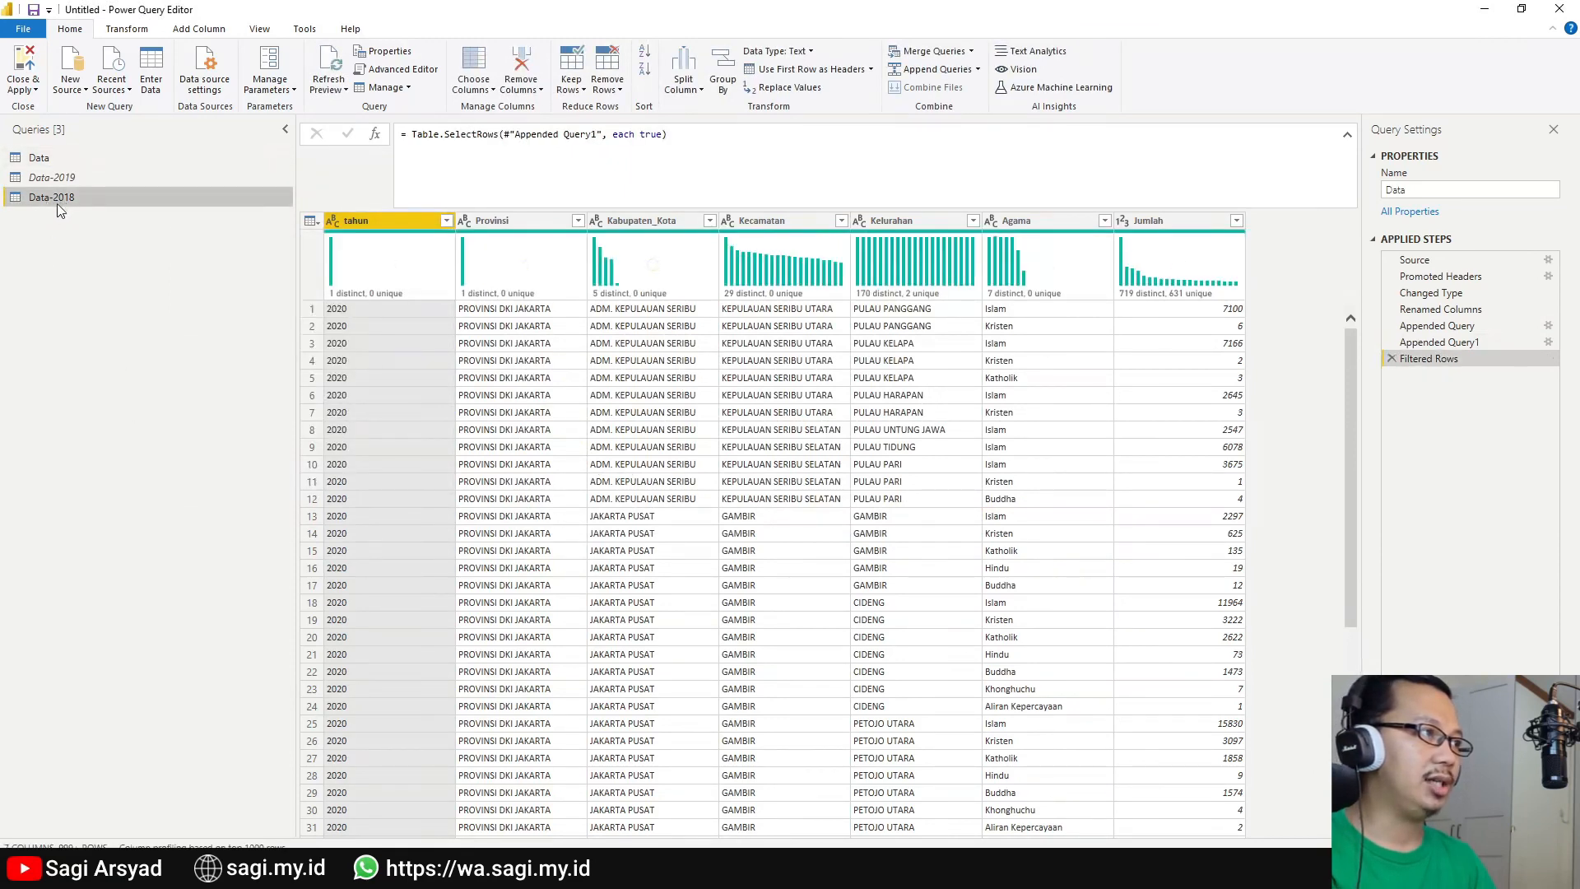
Duplicate the Data-2018 query and disable loading of the original Data-2018 into the report.
right_click(44, 204)
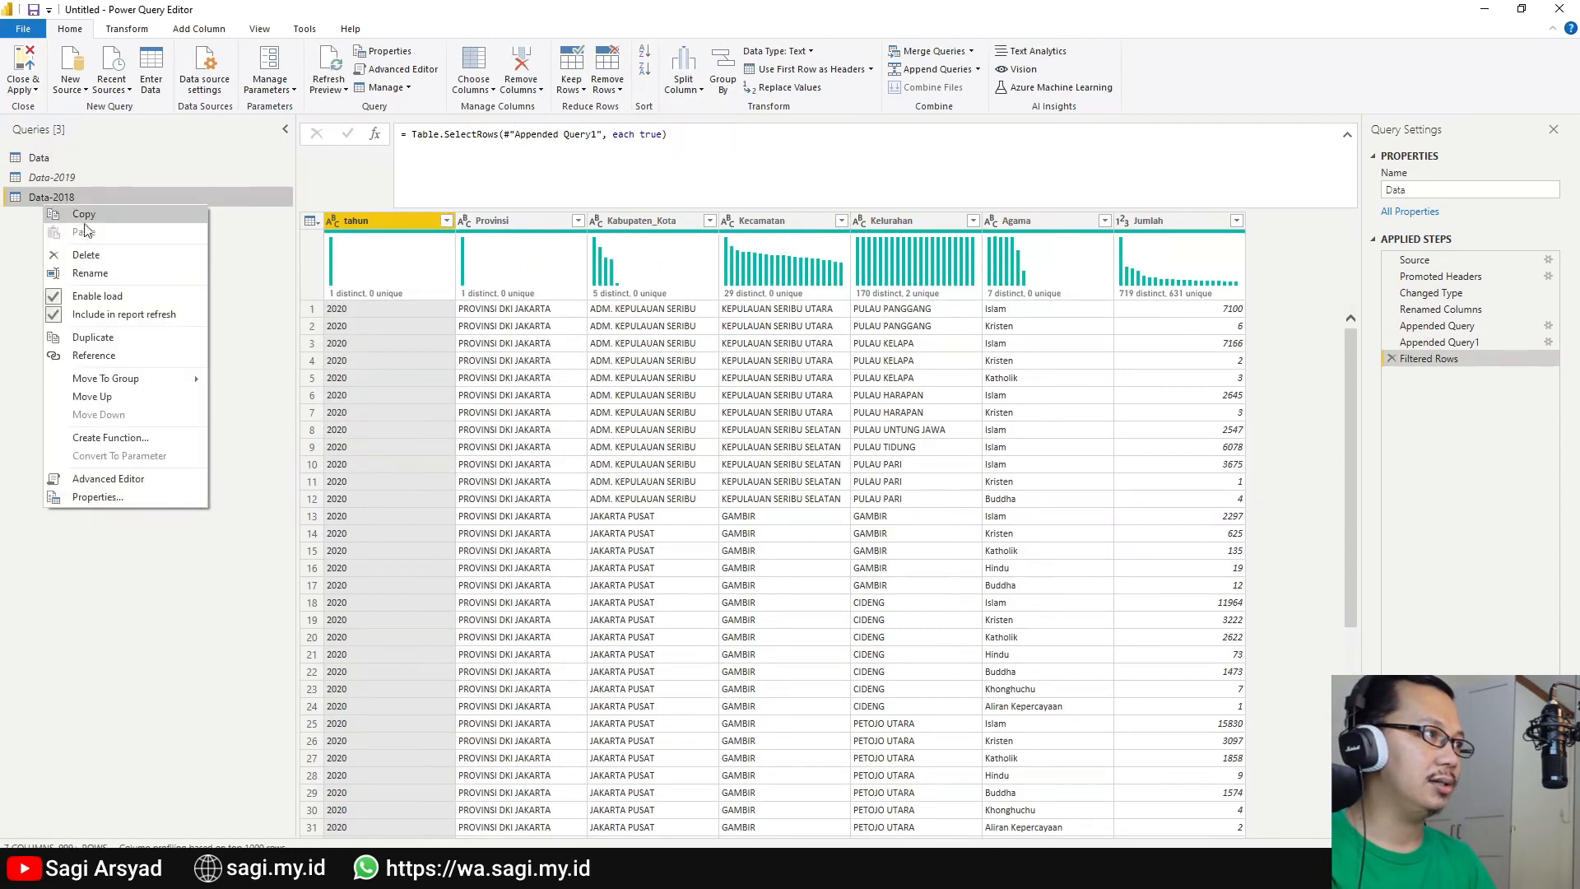
left_click(95, 338)
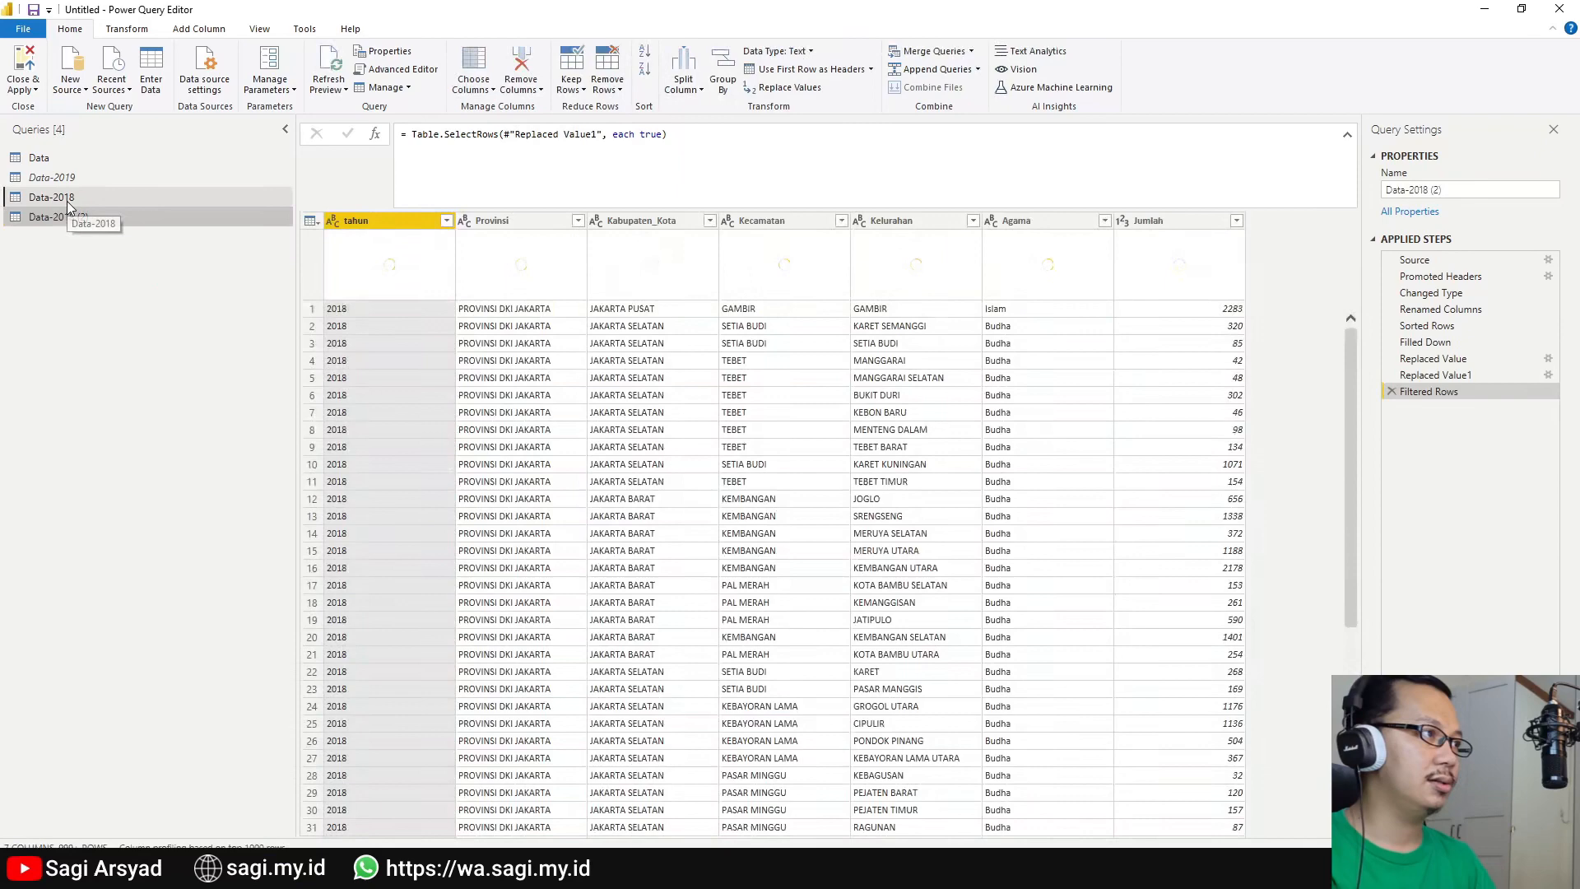
left_click(68, 201)
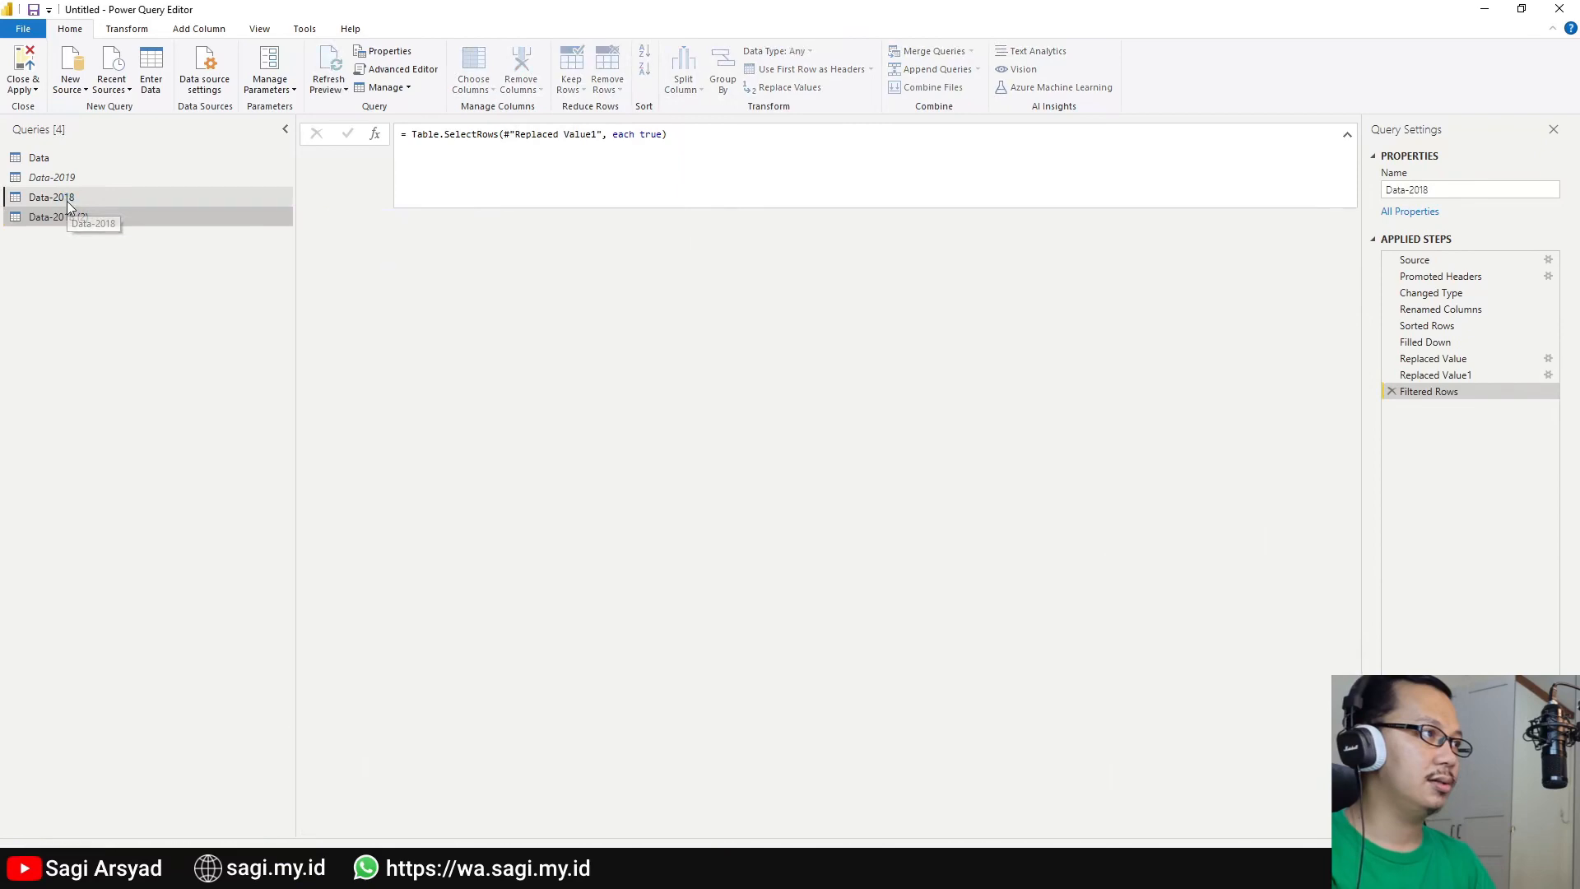
right_click(68, 206)
left_click(99, 293)
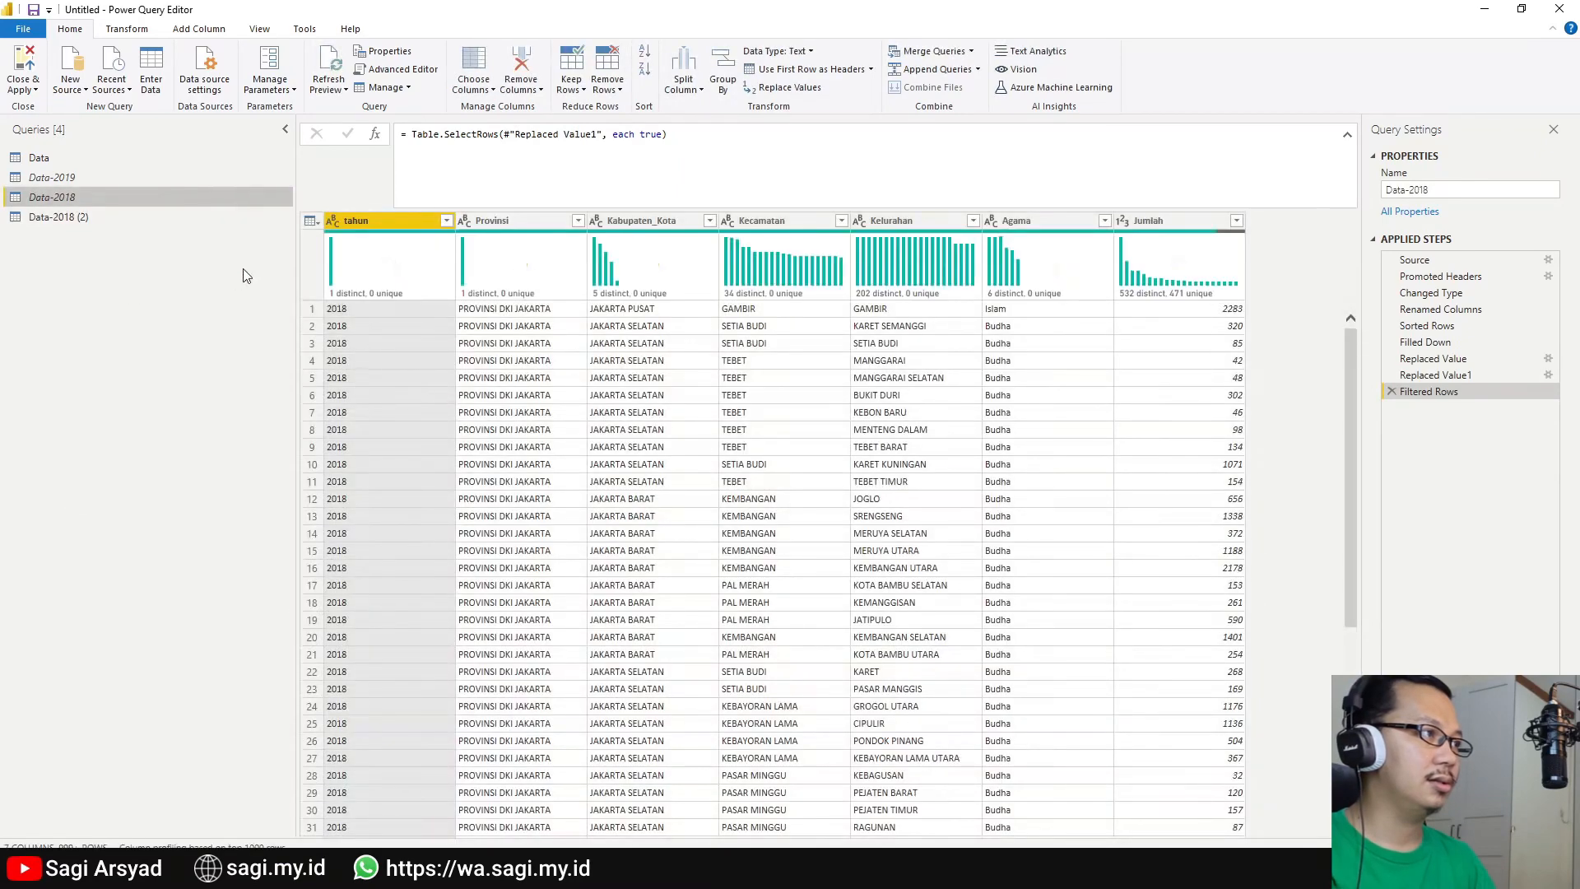
Copy the download link of the 2017 religion CSV from the Jakarta Open Data page in Chrome and return to Power Query Editor.
key("alt+Tab")
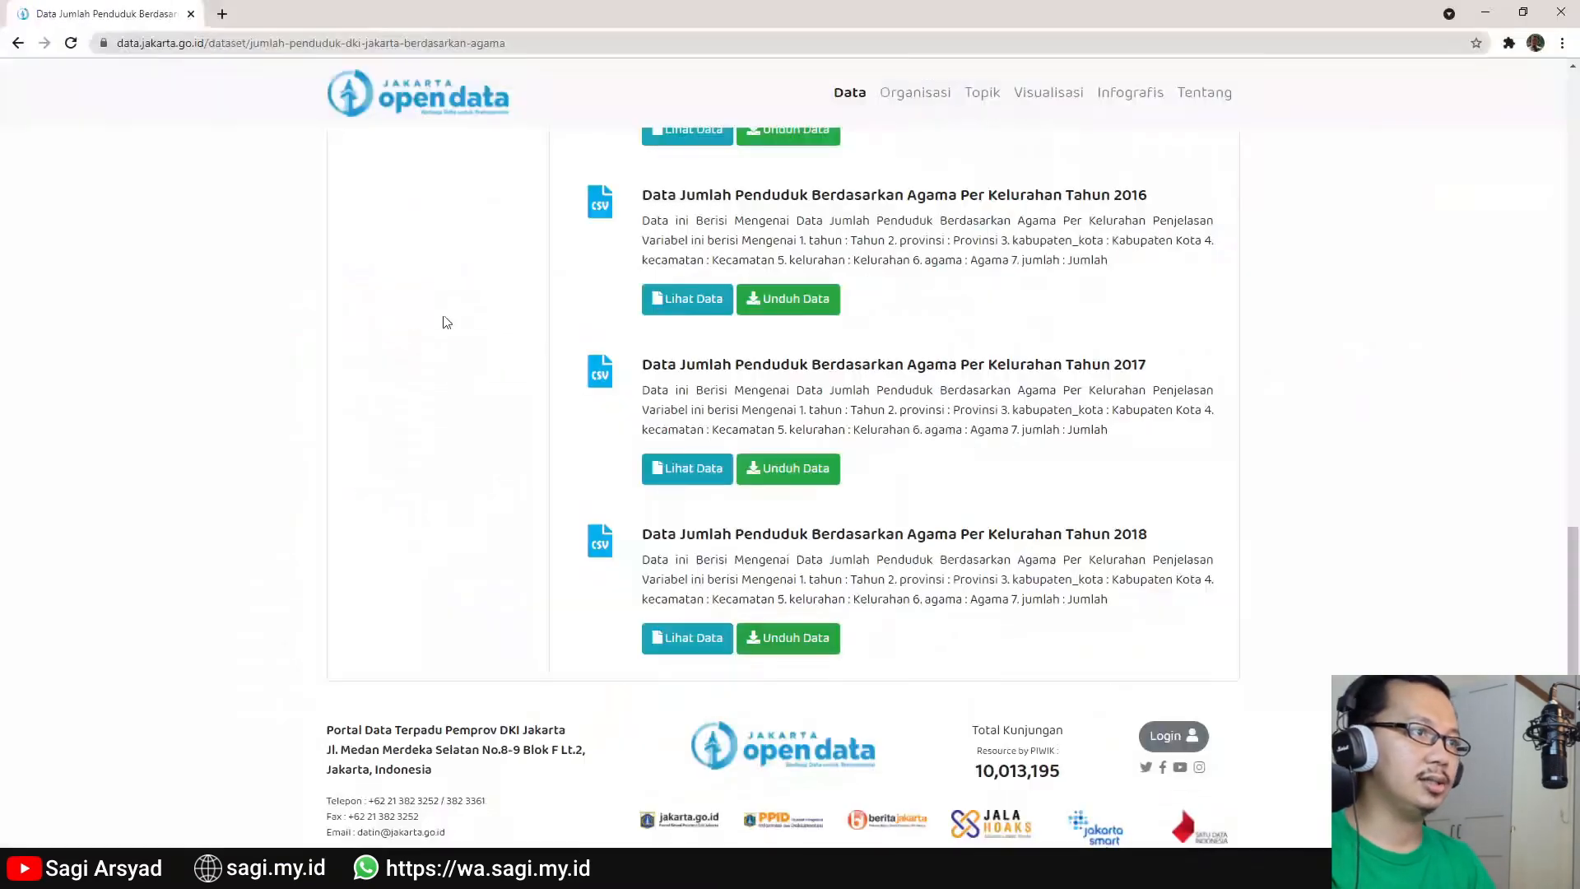
right_click(817, 479)
left_click(943, 591)
key("alt+Tab")
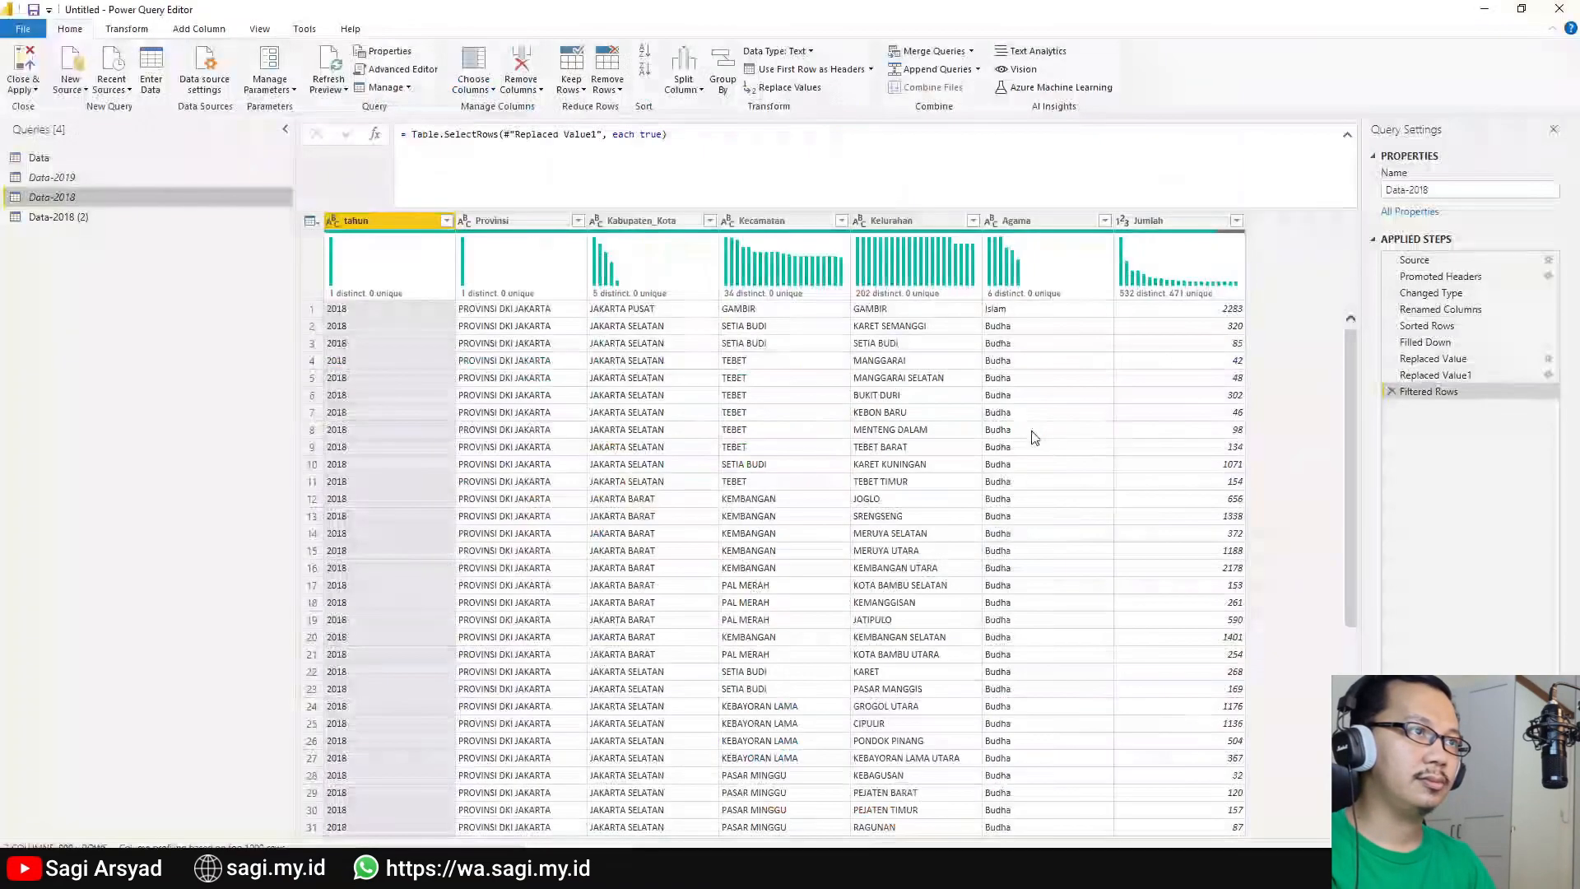
Rename the duplicated query Data-2018 (2) as Data-2017.
left_click(196, 217)
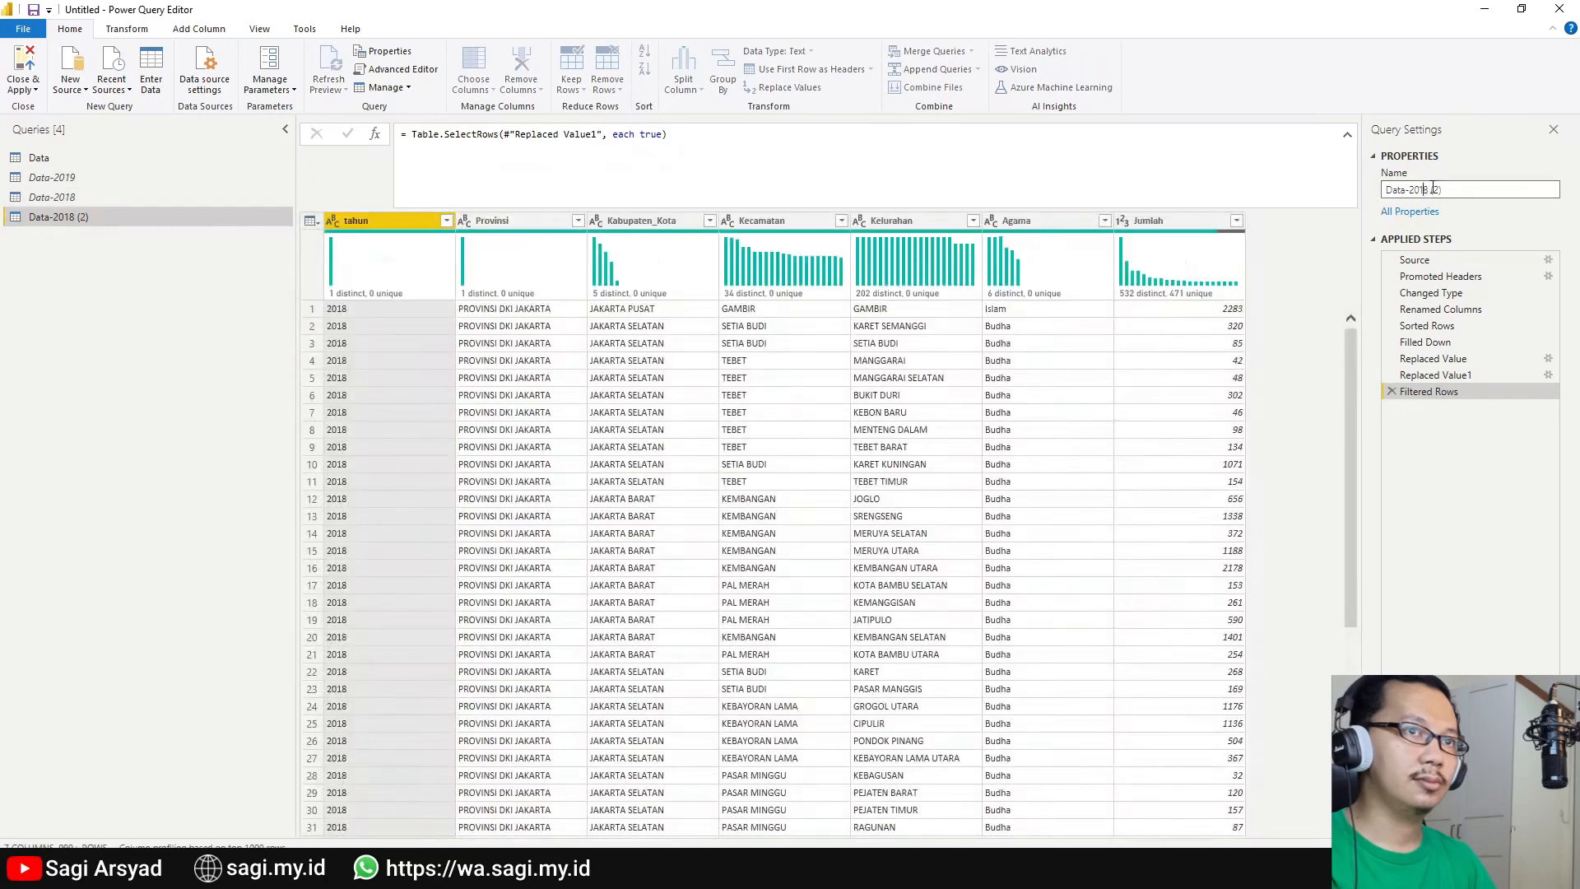
left_click(1465, 190)
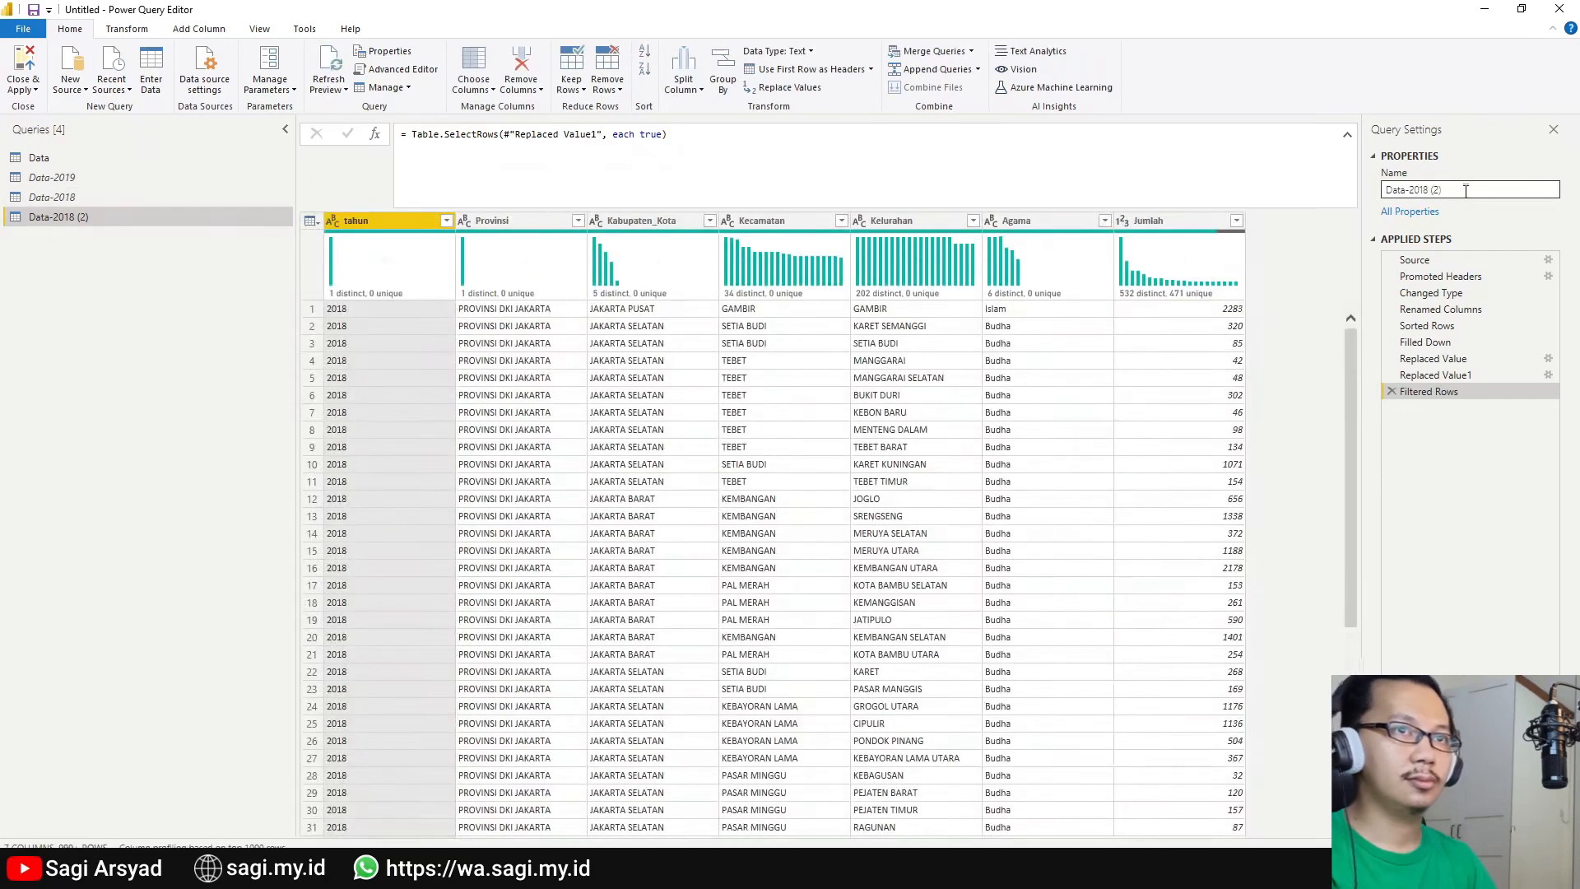
mouse_move(1446, 191)
left_mouse_down()
mouse_move(1408, 191)
mouse_move(1443, 190)
left_mouse_up()
key("BackSpace")
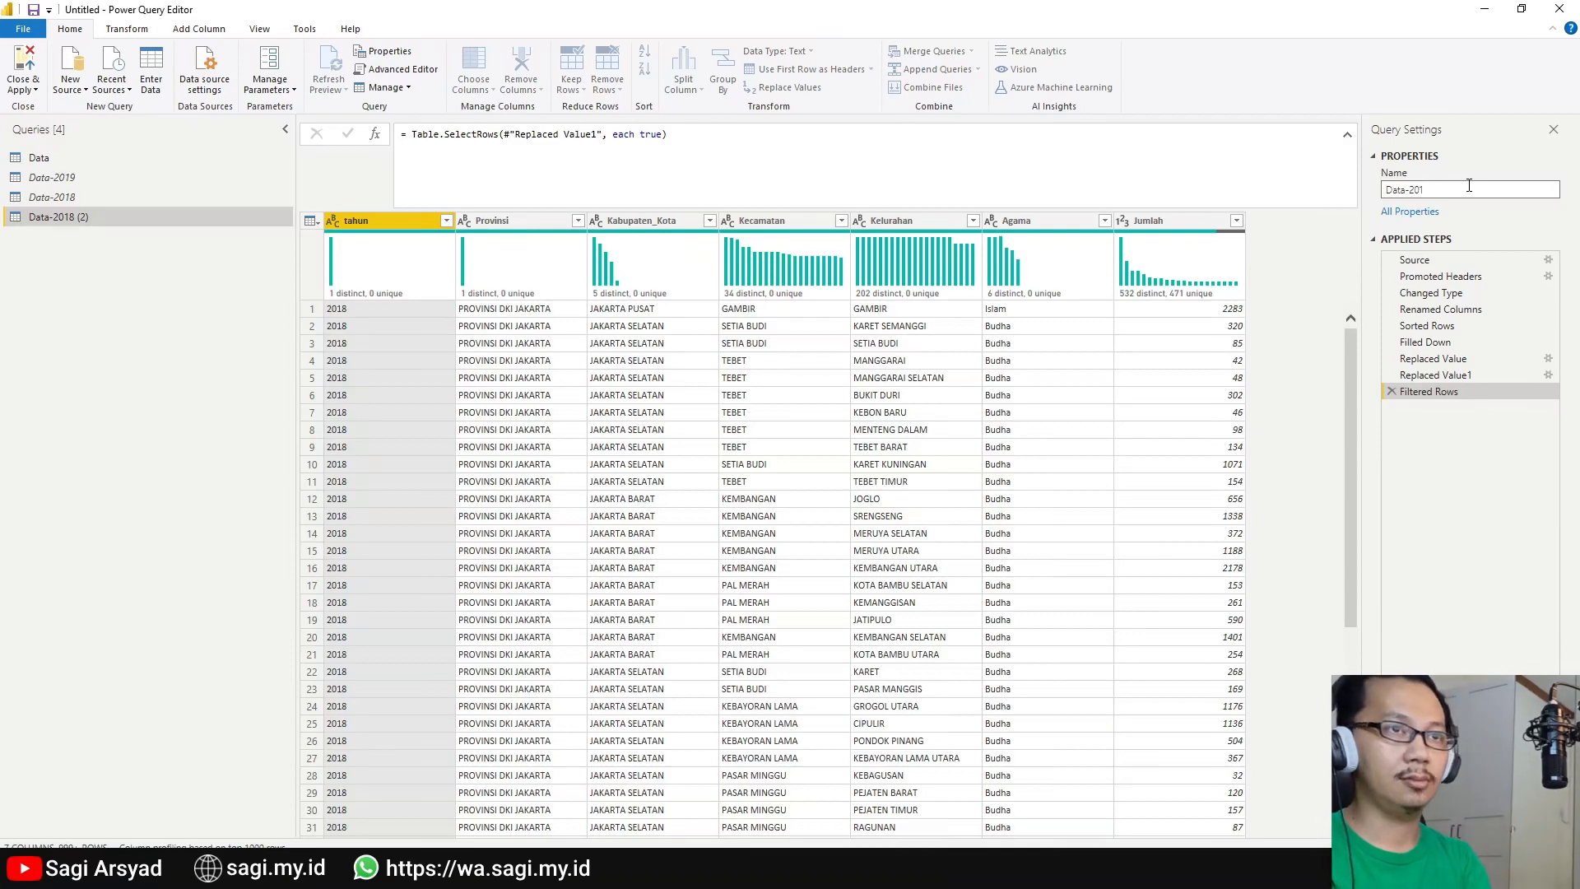
key("Return")
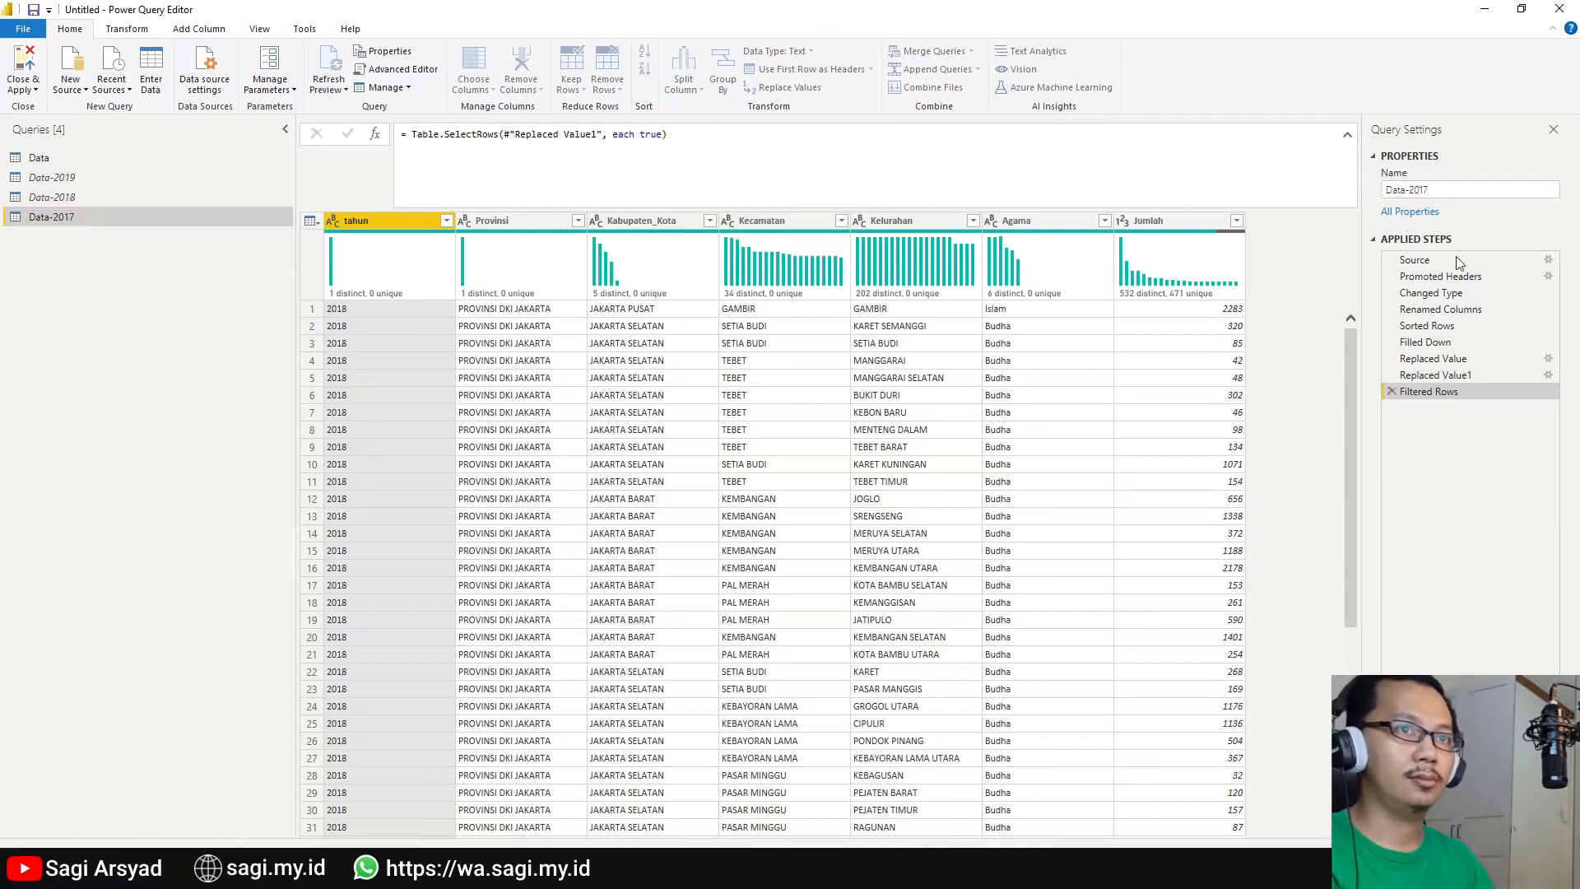
Replace the CSV URL in Data-2017's Source formula with the copied 2017 link and show the Filtered Rows result.
left_click(1457, 260)
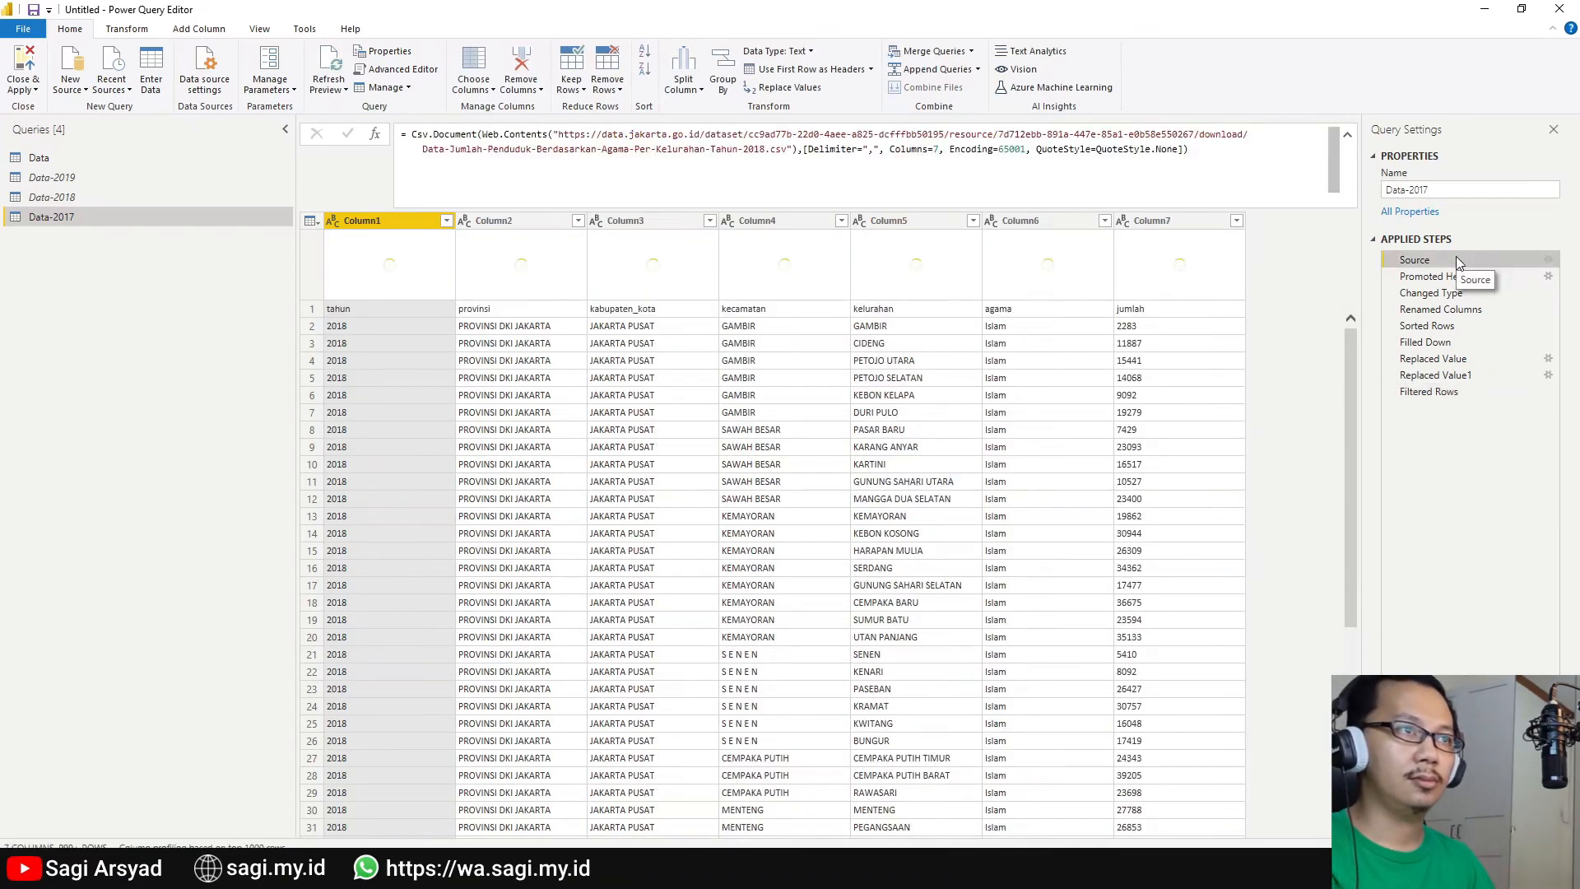
left_click_drag(787, 146, 563, 134)
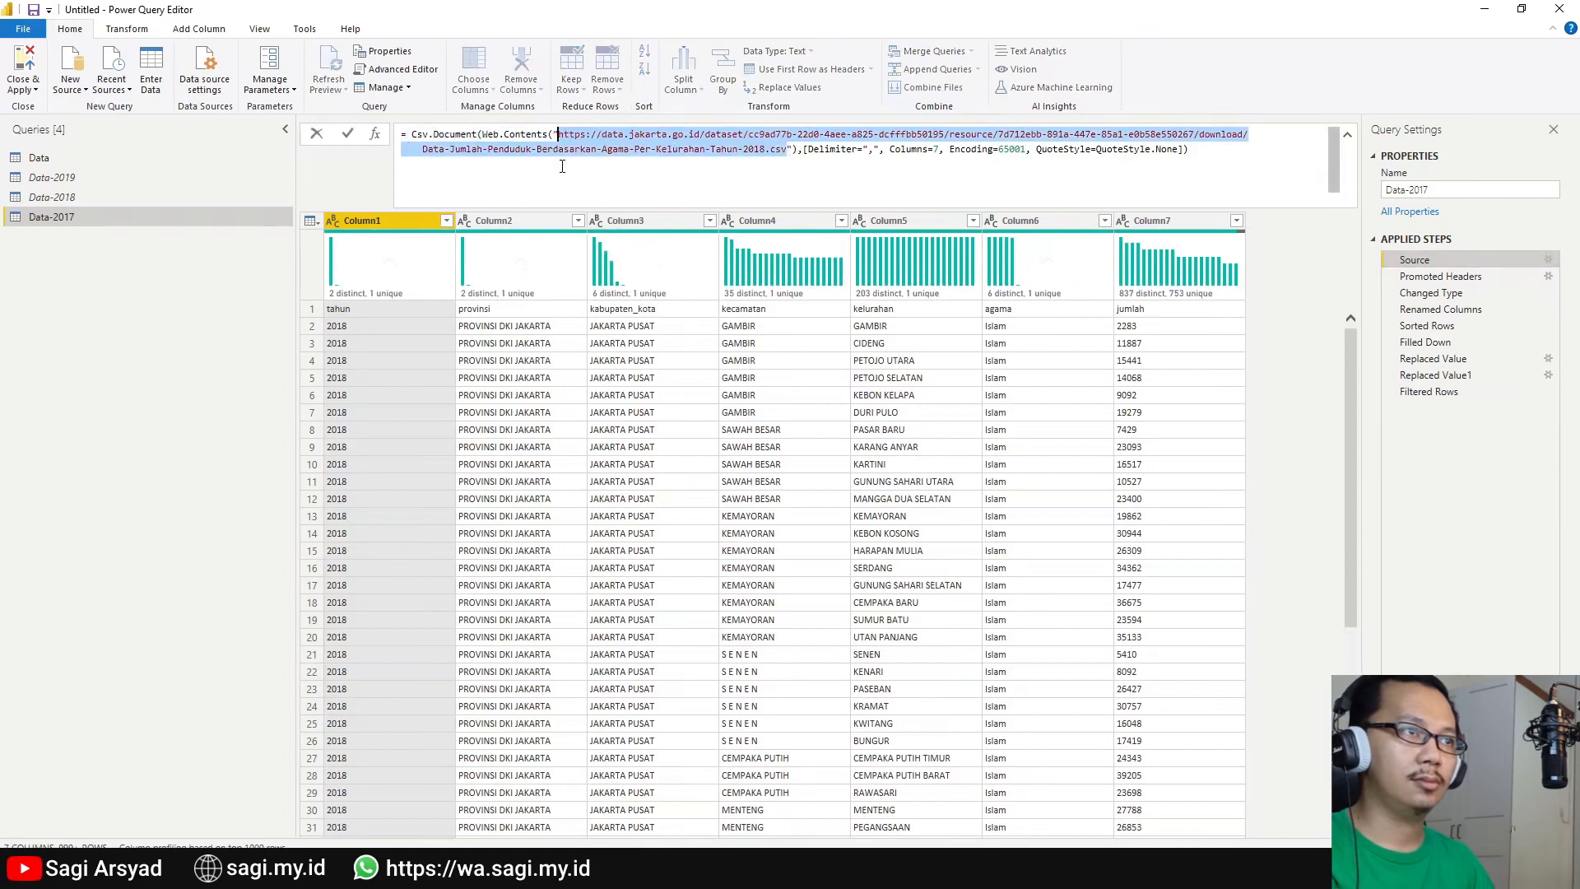
type("https://data.jakarta.go.id/dataset/cc9ad77b-22d0-4aee-a825-dcfffbb50195/resource/4b51d1bf-a8bc-47a9-ba6a-78635c3d0658/download/Data-Jumlah-Penduduk-Berdasarkan-Agama-Per-Kelurahan-Tahun-2017.csv")
key("Return")
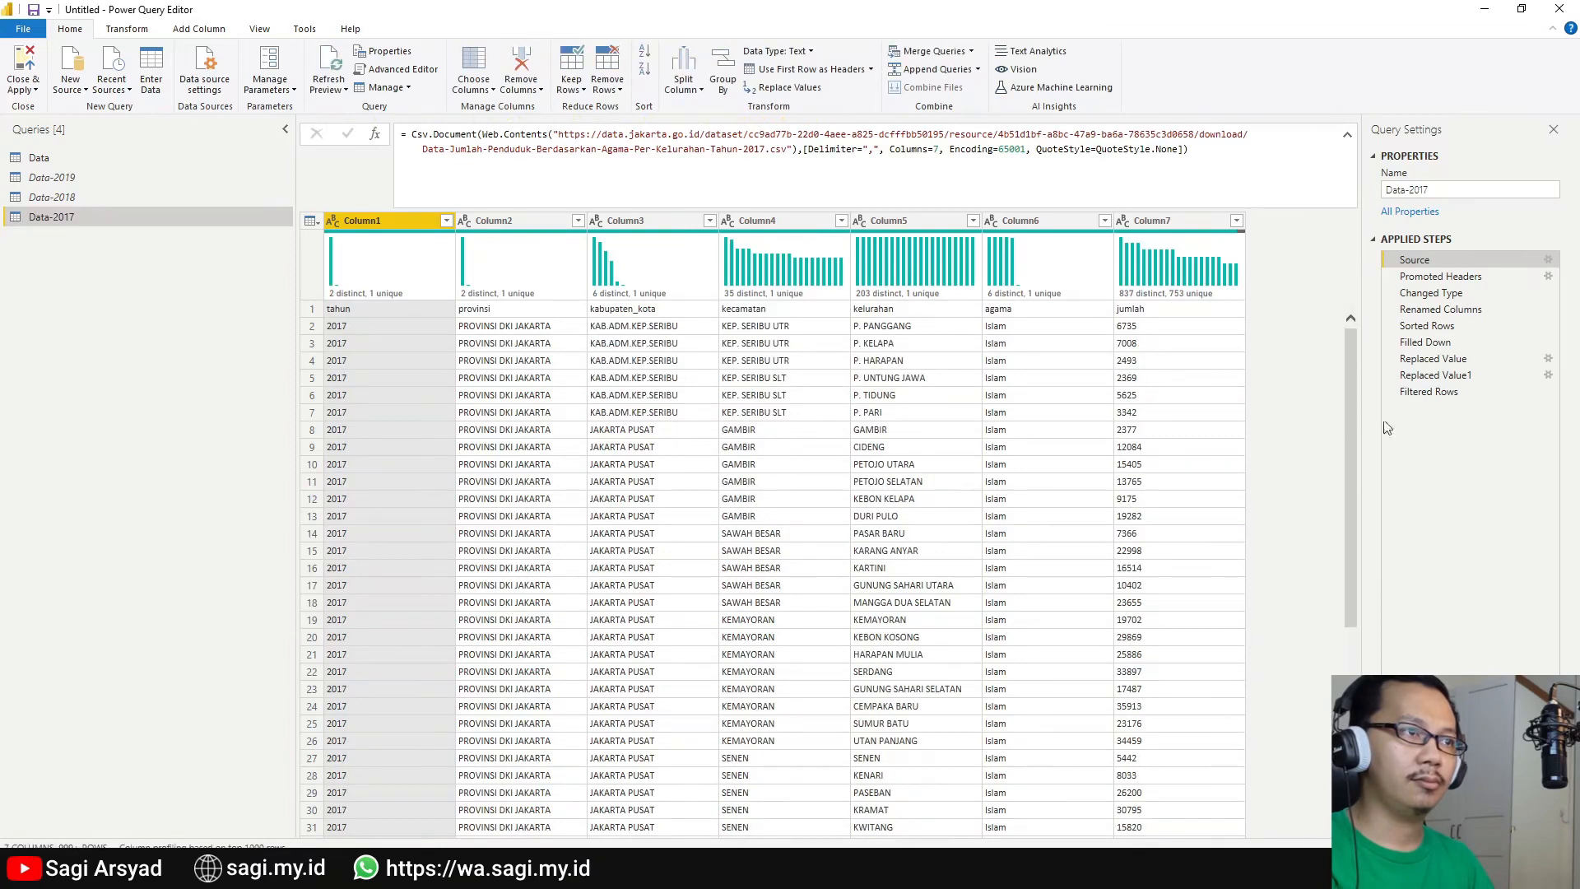
left_click(1471, 392)
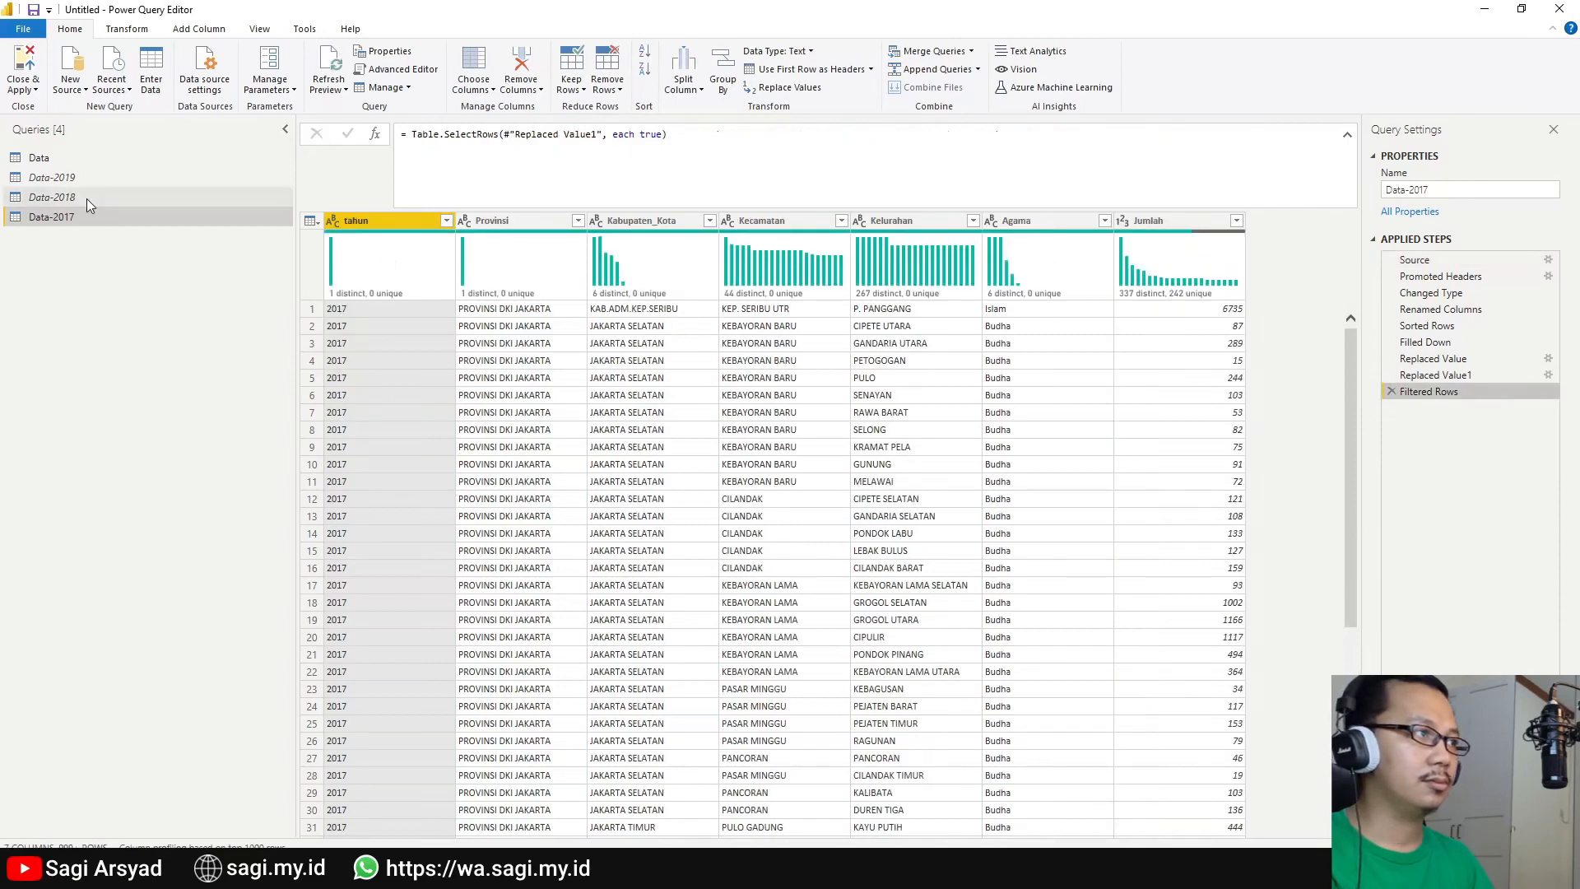
Append the Data-2017 table to the Data query as a two-table append and disable loading of Data-2017.
left_click(53, 160)
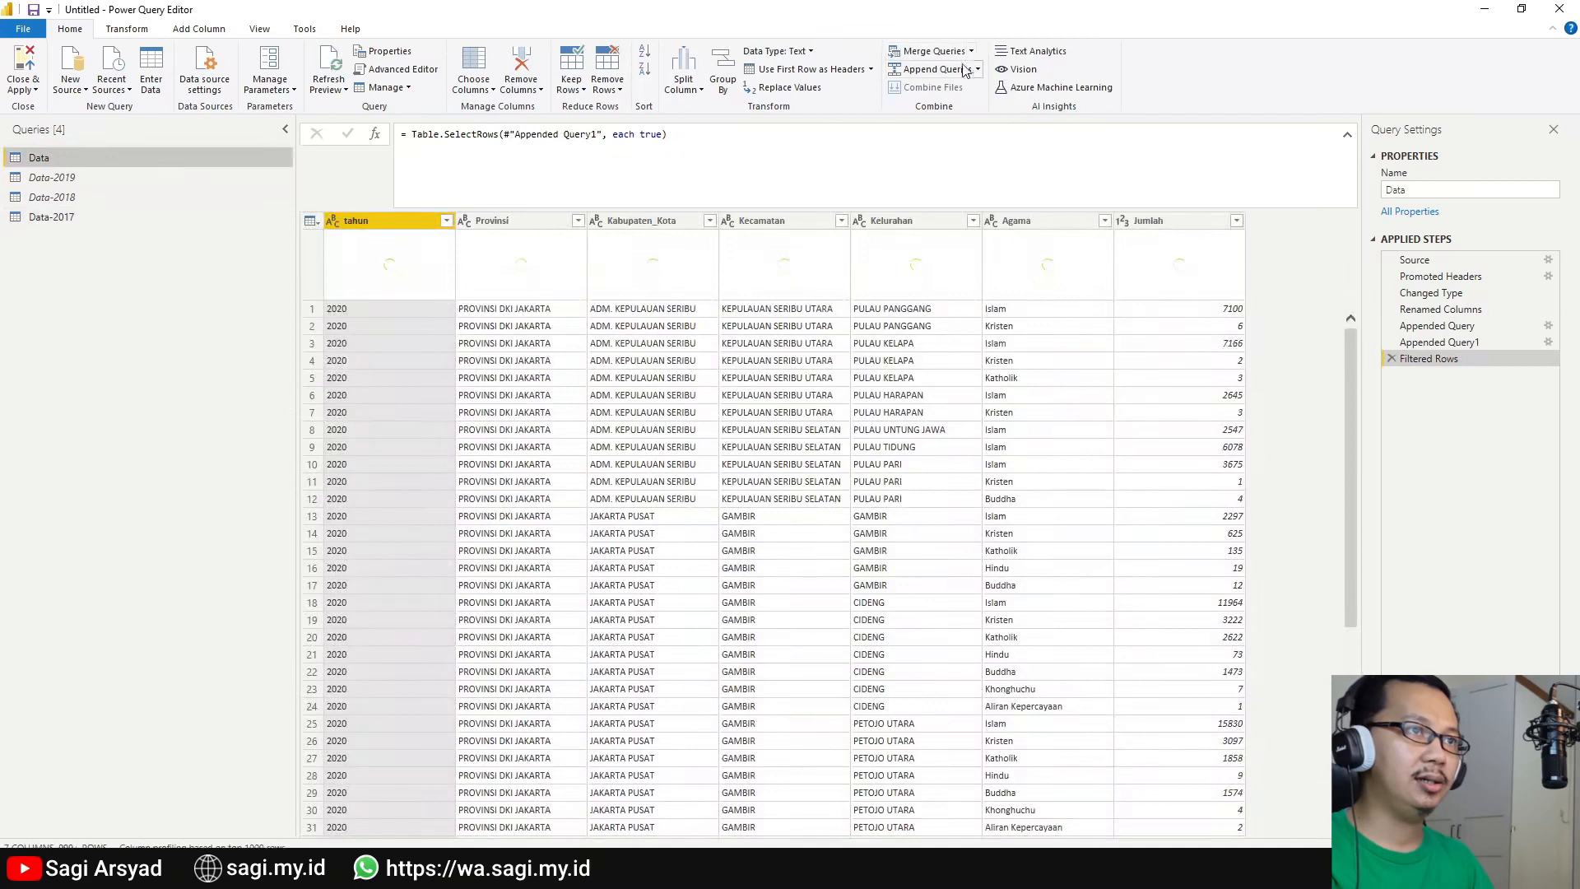
left_click(977, 69)
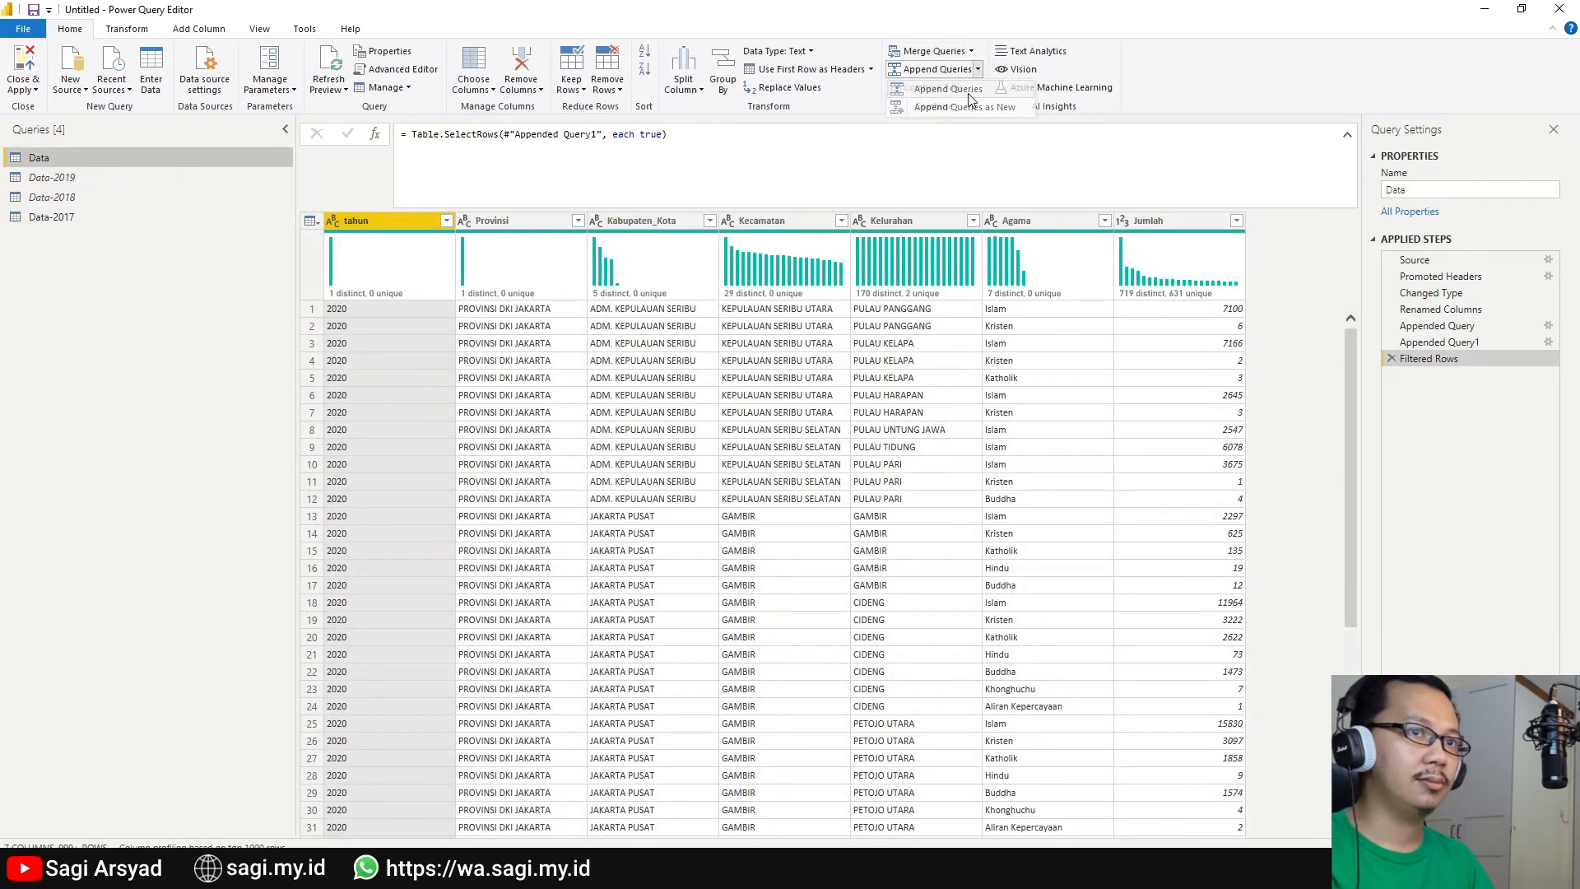
left_click(955, 89)
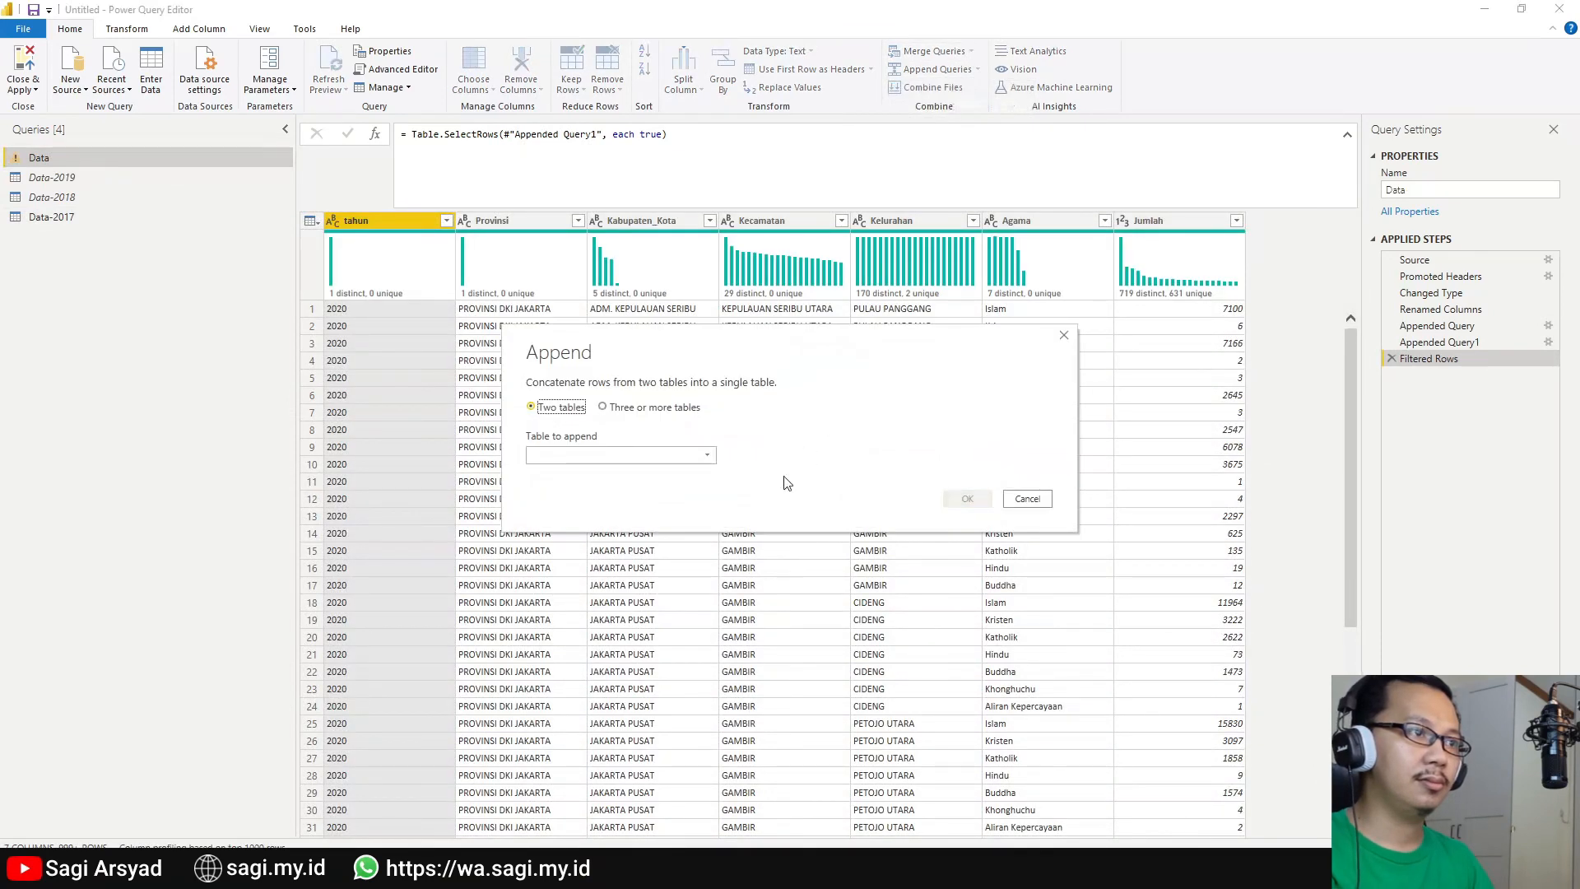
left_click(663, 458)
left_click(649, 528)
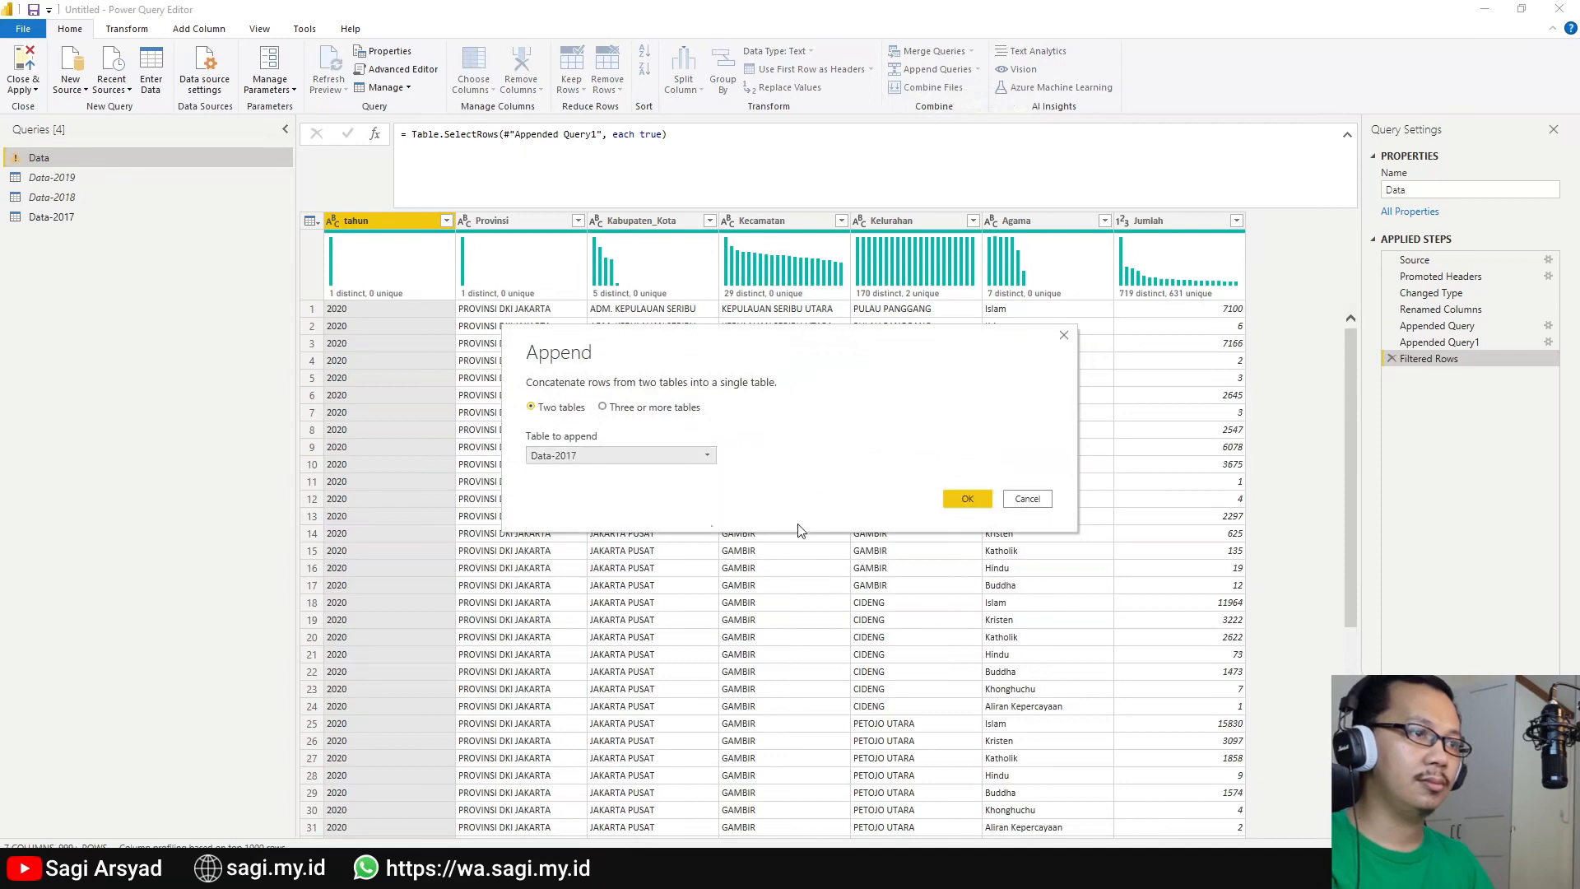
left_click(968, 507)
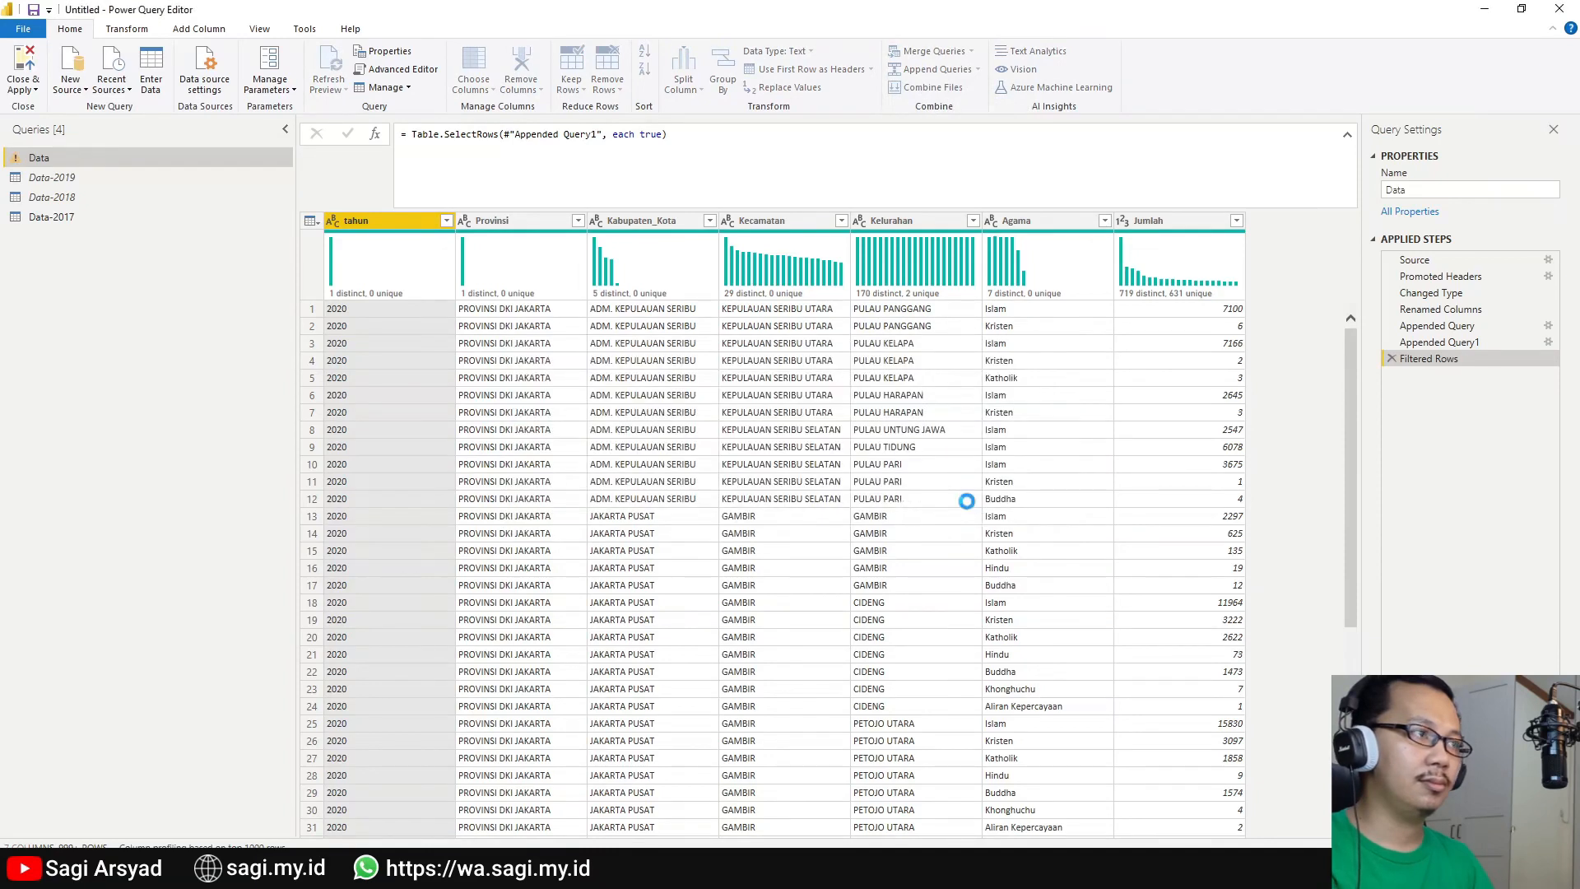
right_click(76, 220)
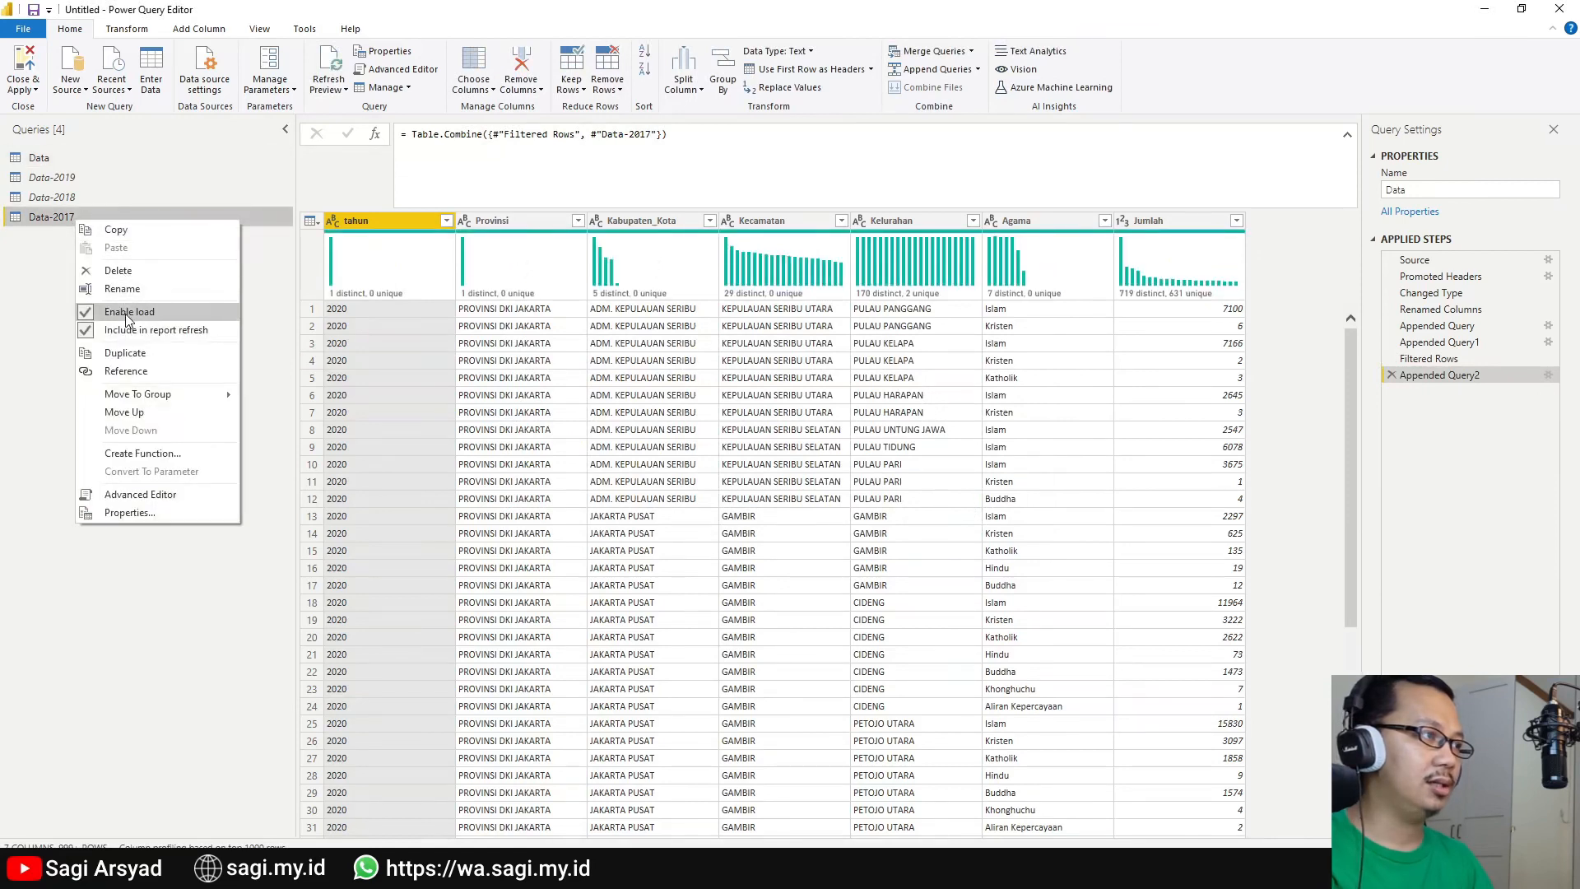
left_click(128, 313)
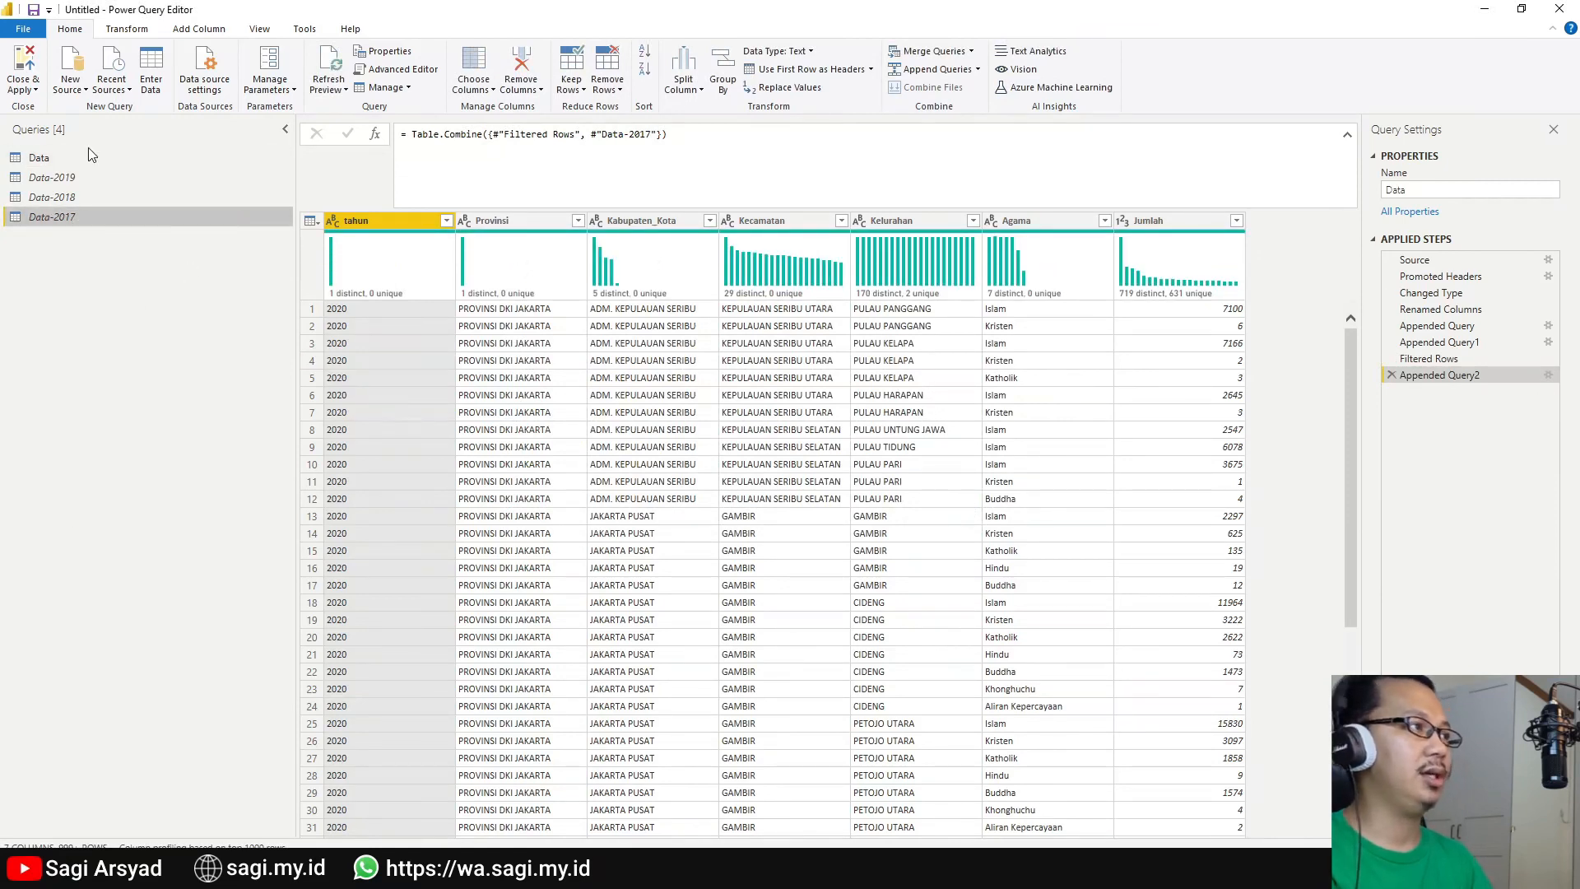
Copy the download link of the 2016 religion CSV from the Jakarta Open Data page in Chrome and return to Power Query Editor.
key("alt+Tab")
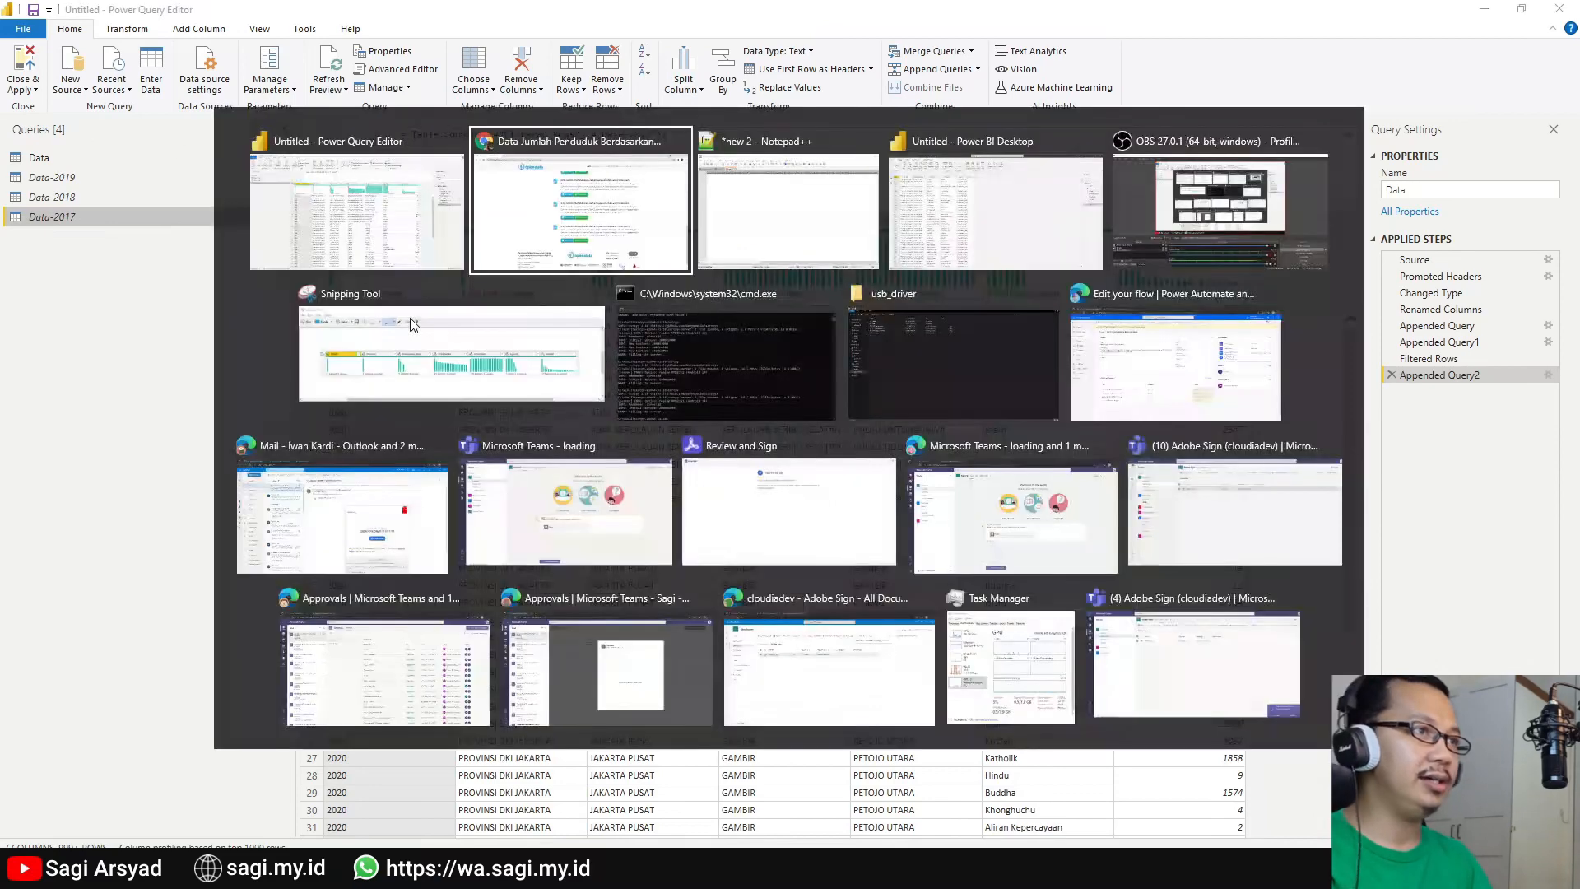
scroll(925, 459, "up", 3)
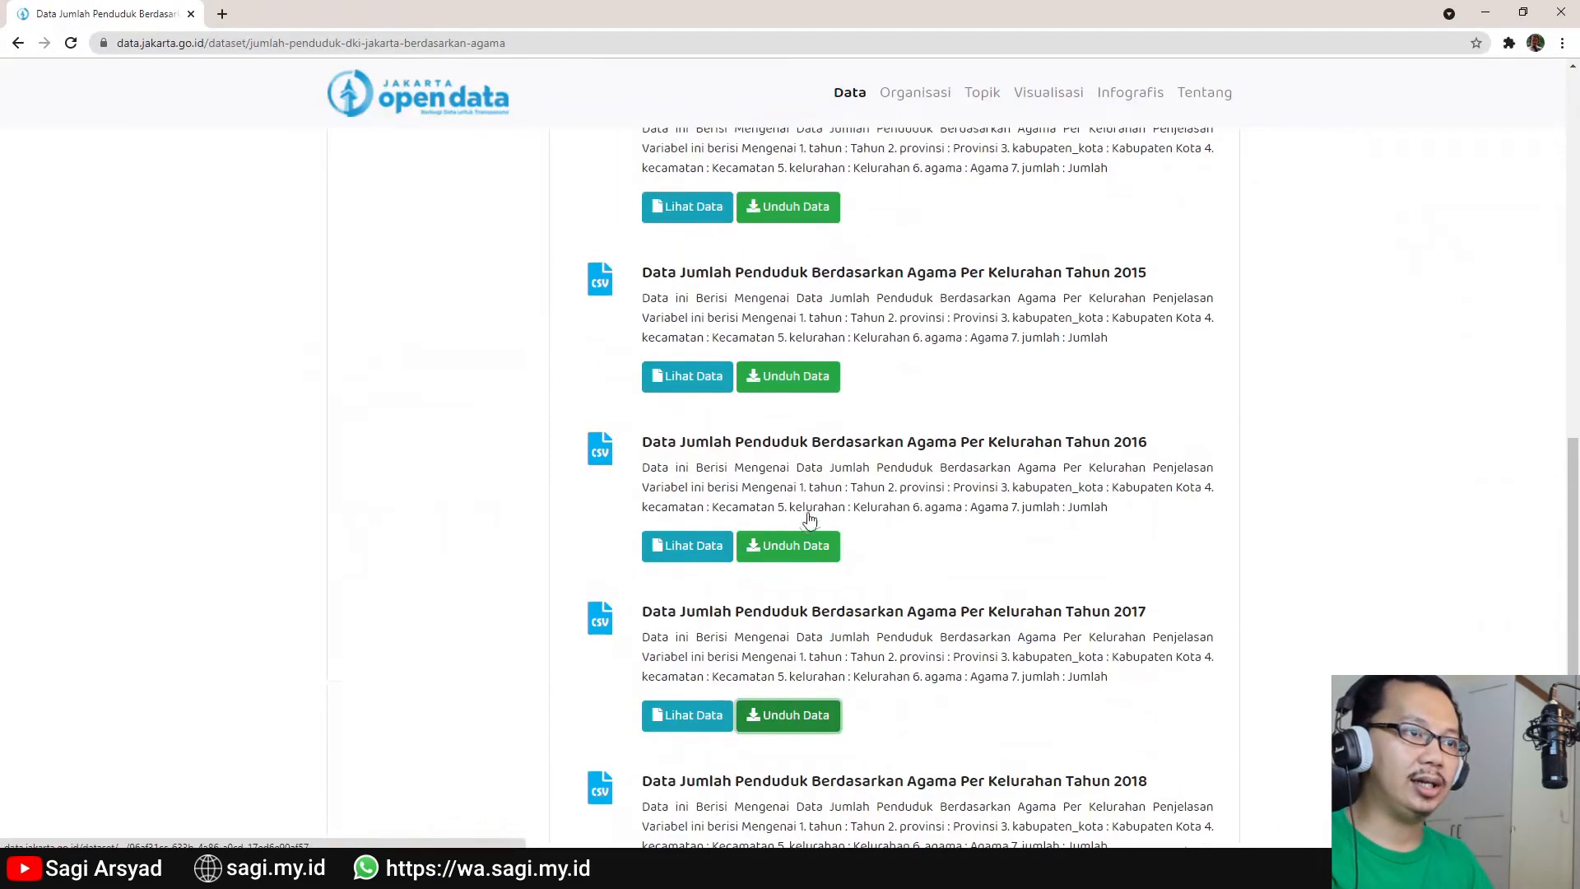
right_click(802, 546)
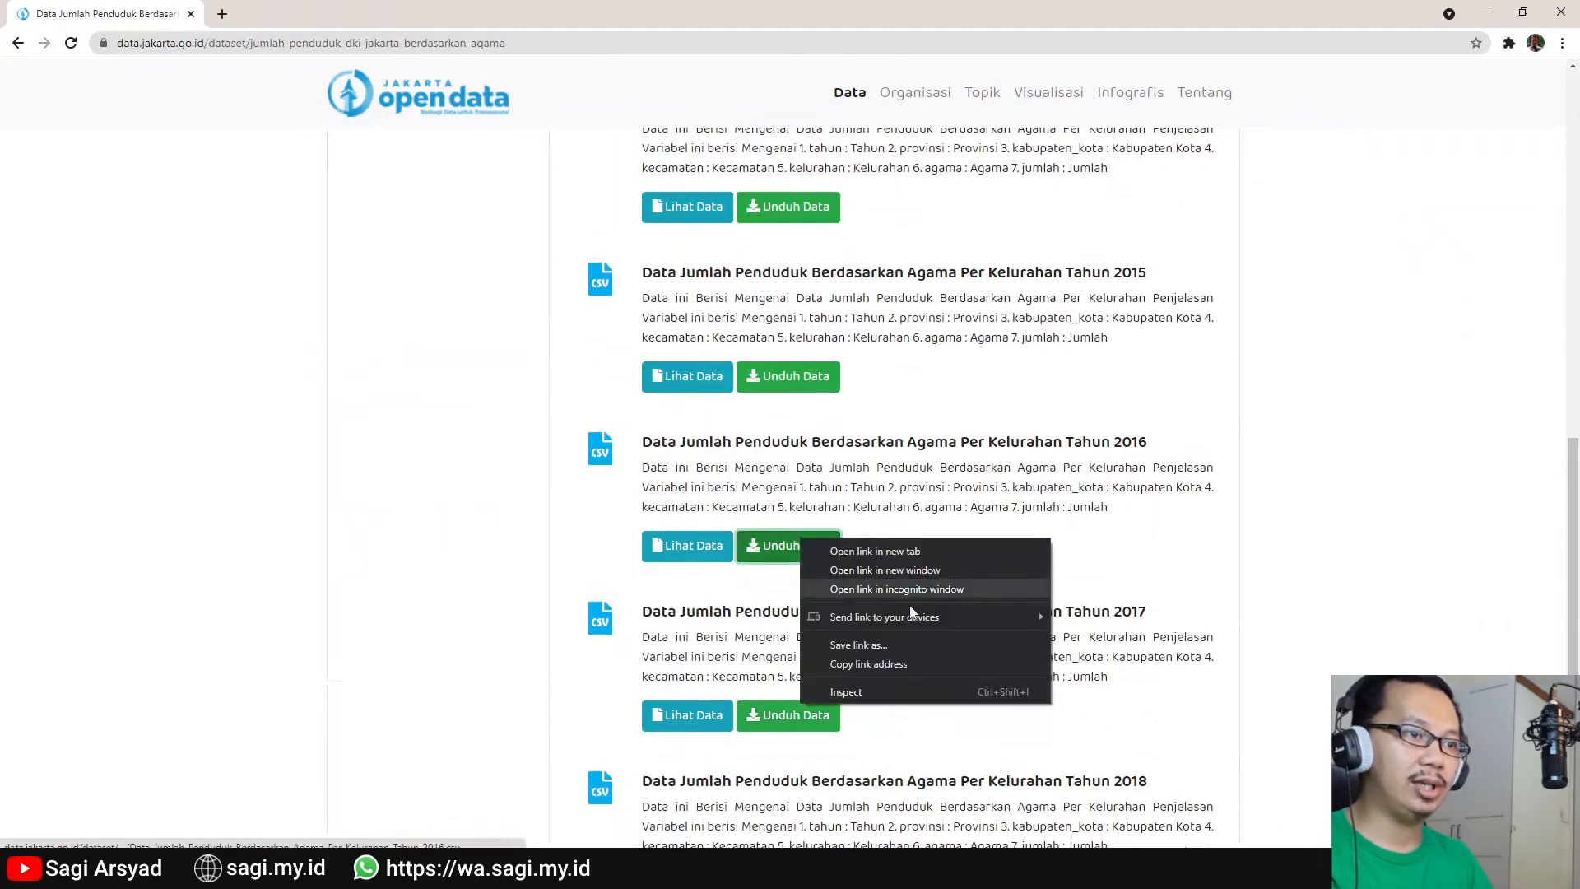
left_click(901, 657)
key("alt+Tab")
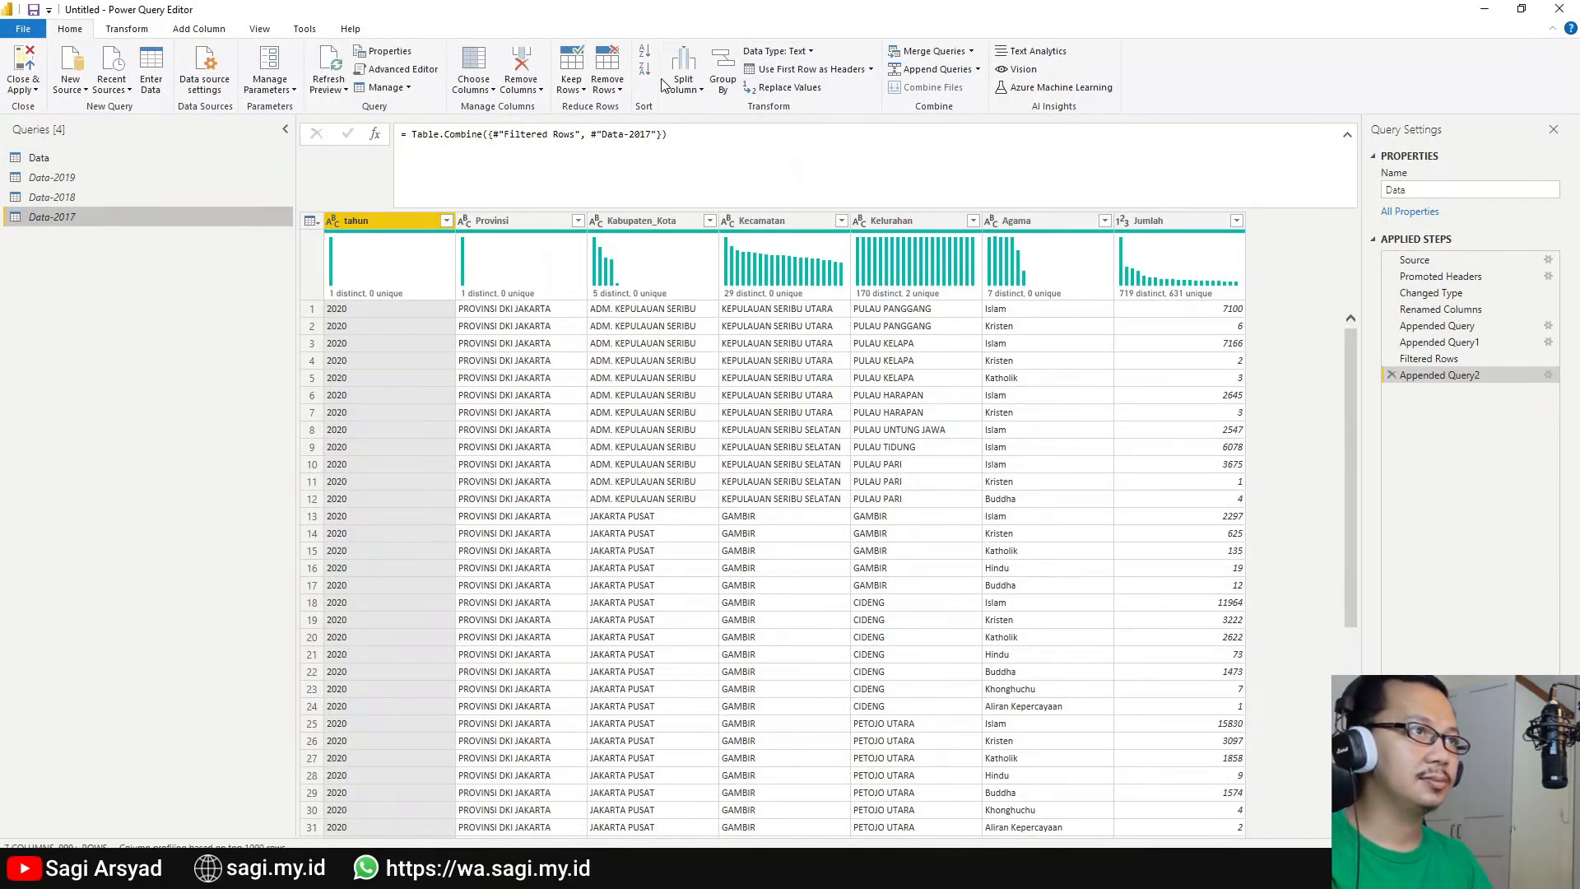
Duplicate the Data-2017 query and rename the copy as Data-2016.
right_click(58, 220)
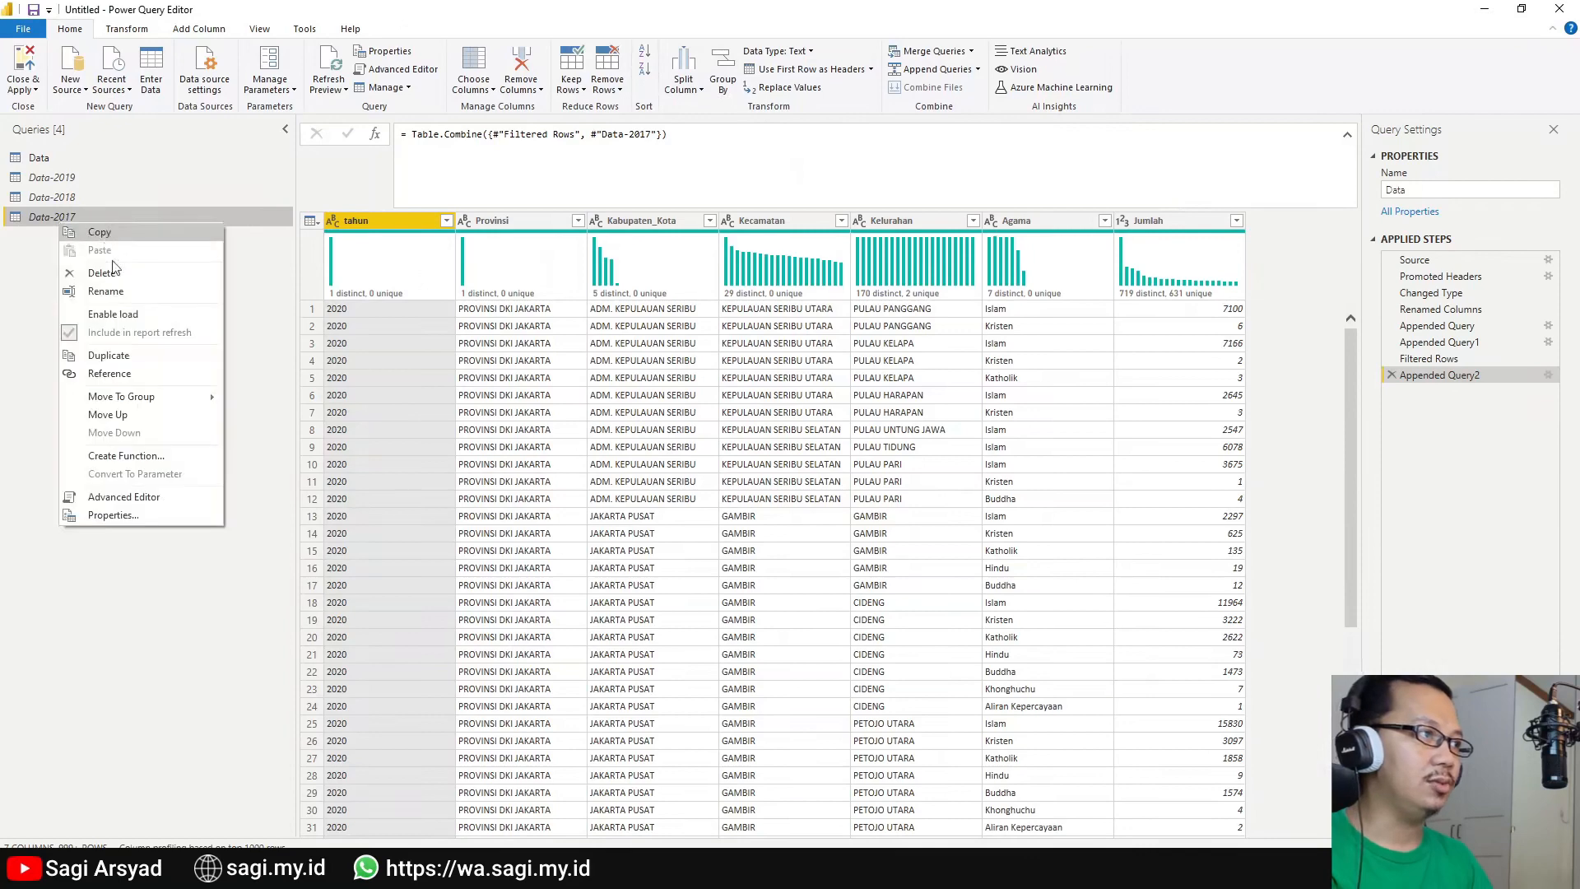
left_click(117, 359)
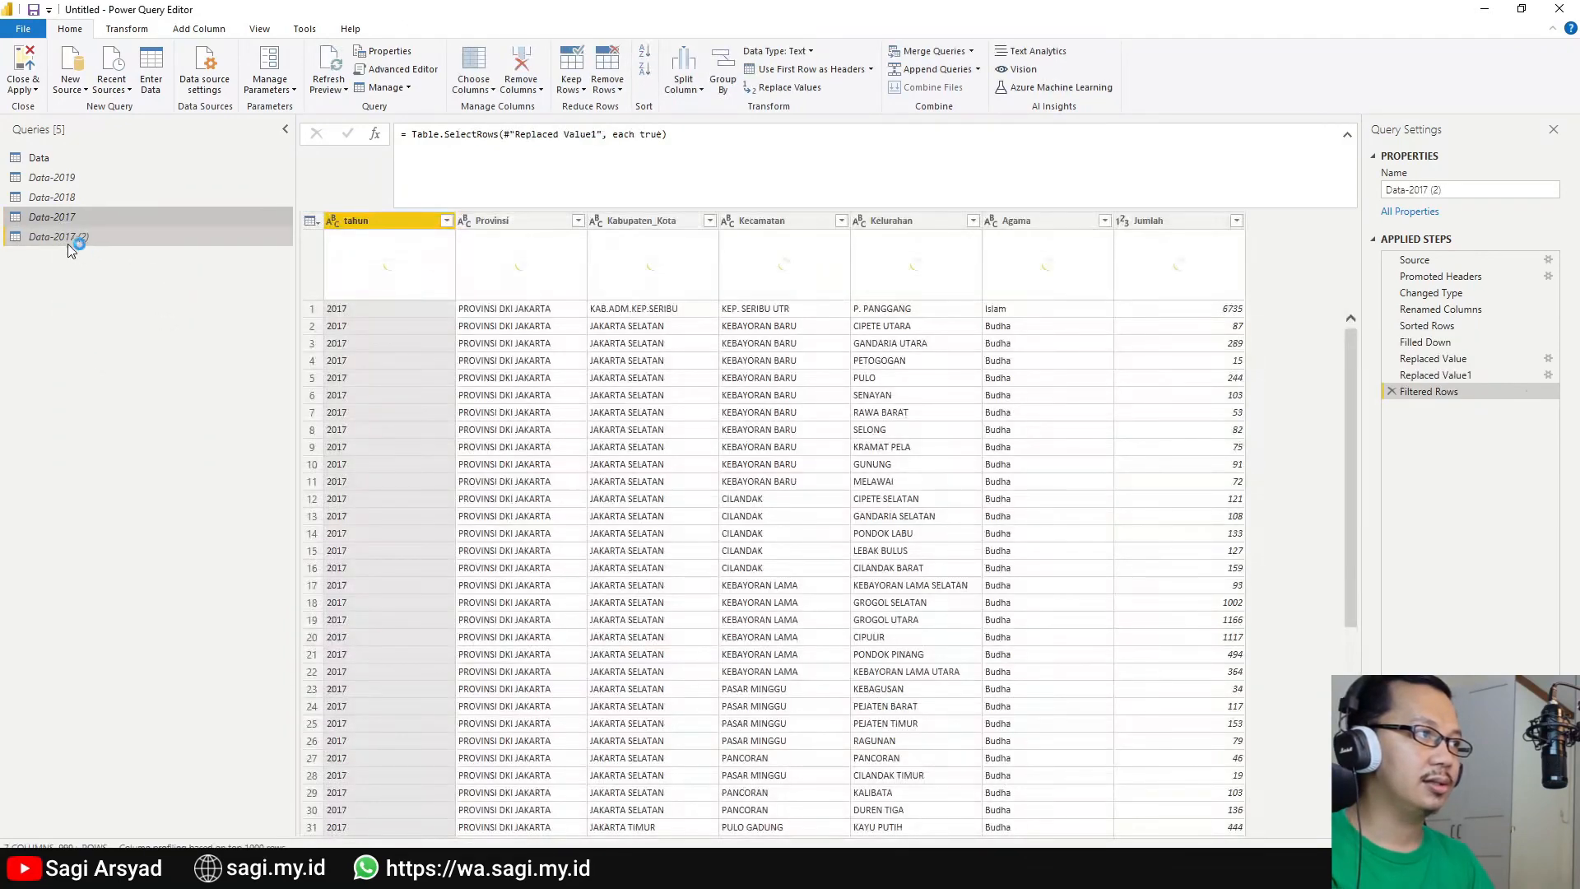
left_click(66, 242)
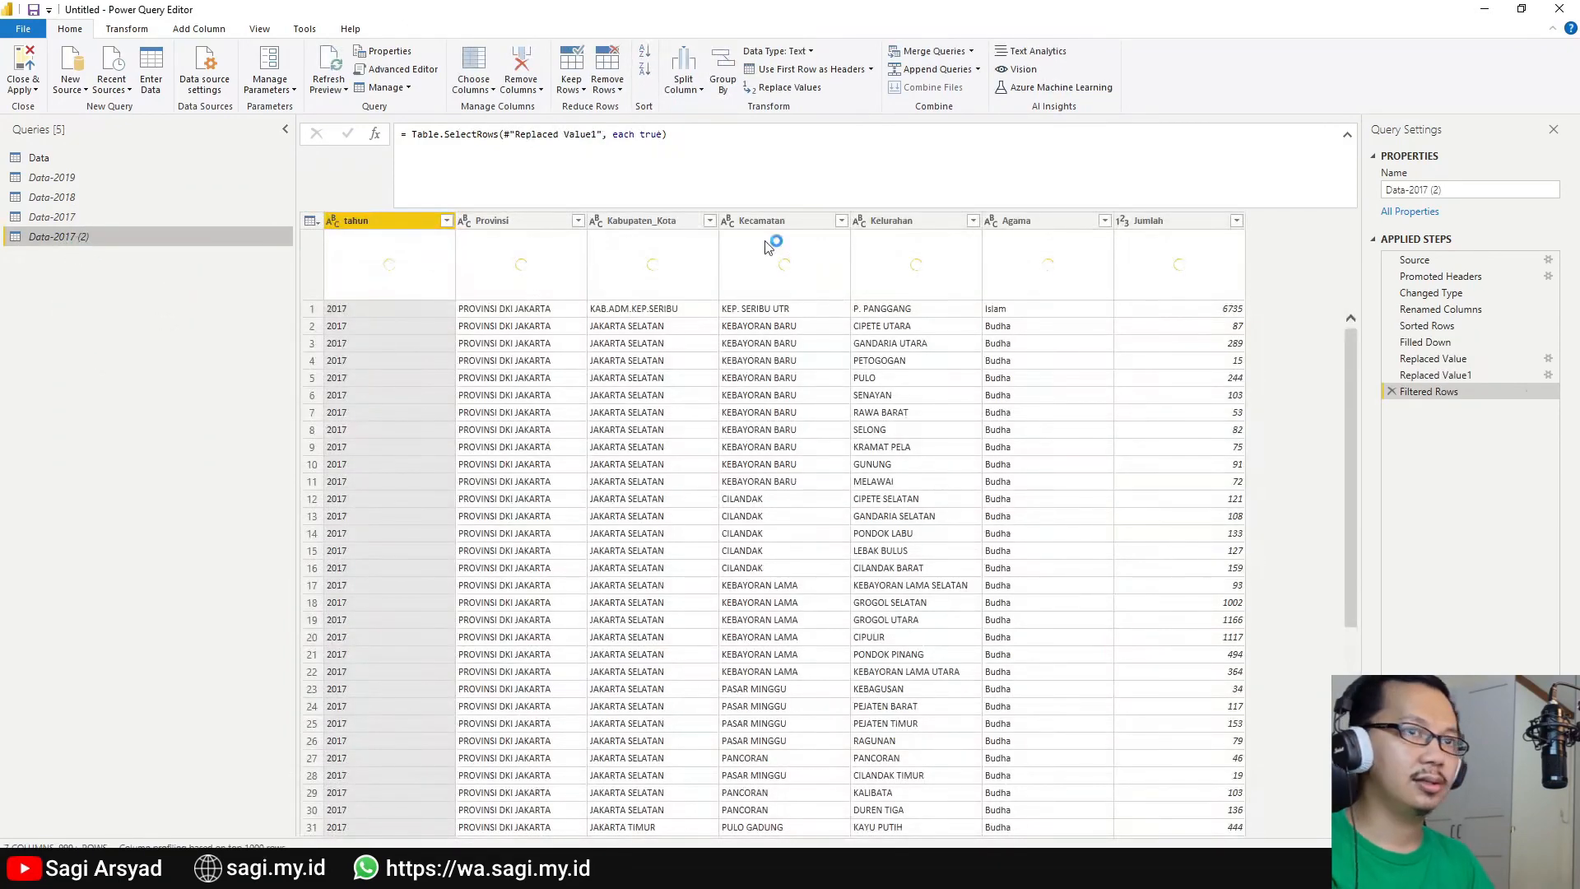
left_click(1425, 190)
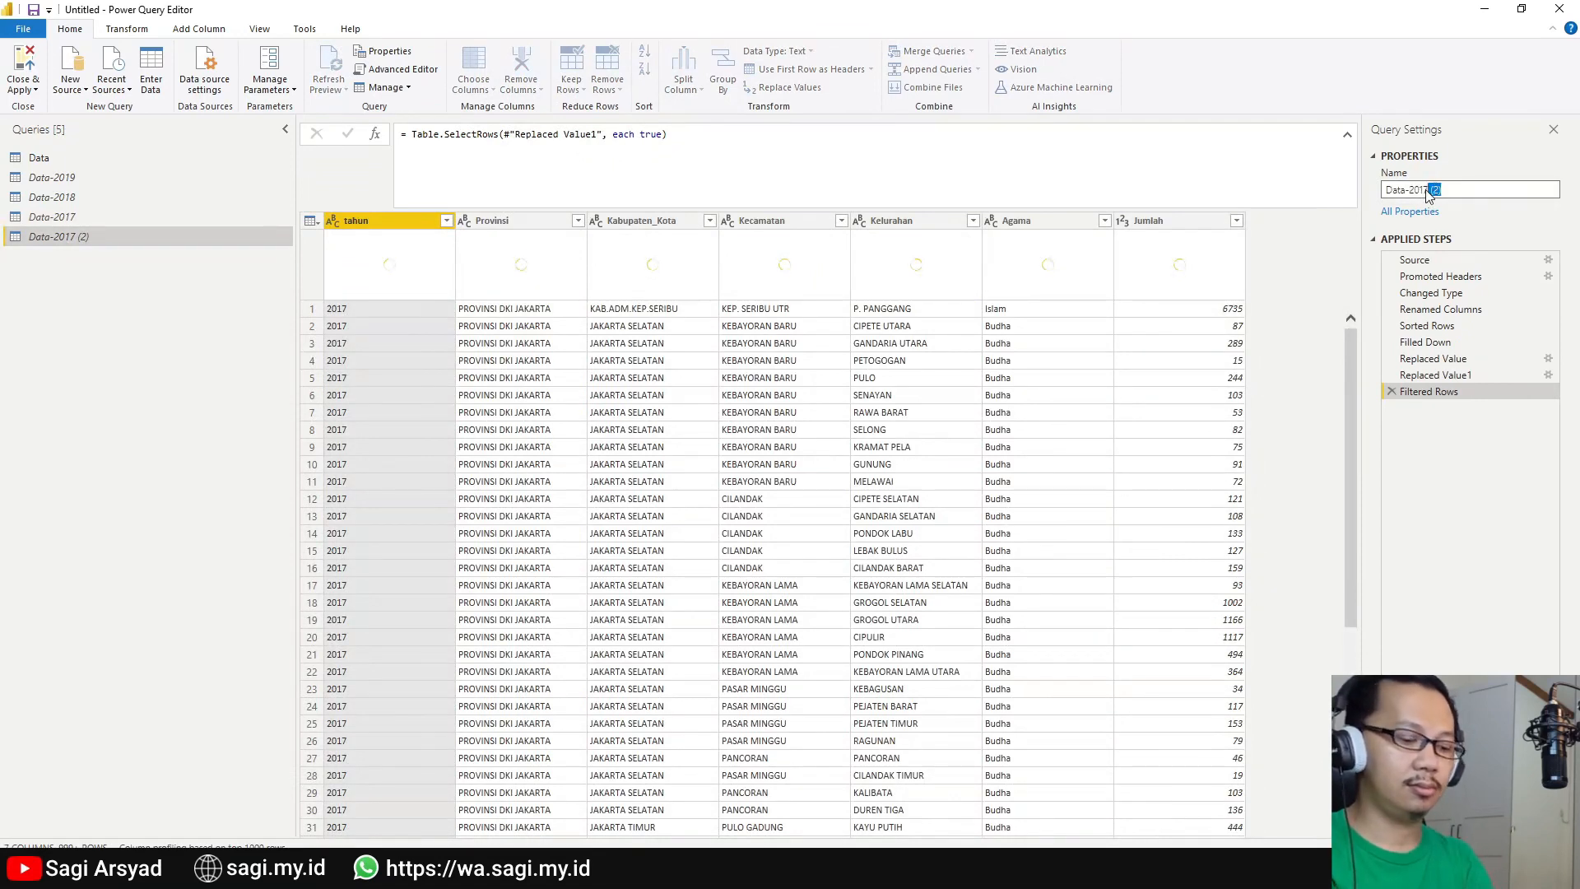
key("BackSpace")
type("6")
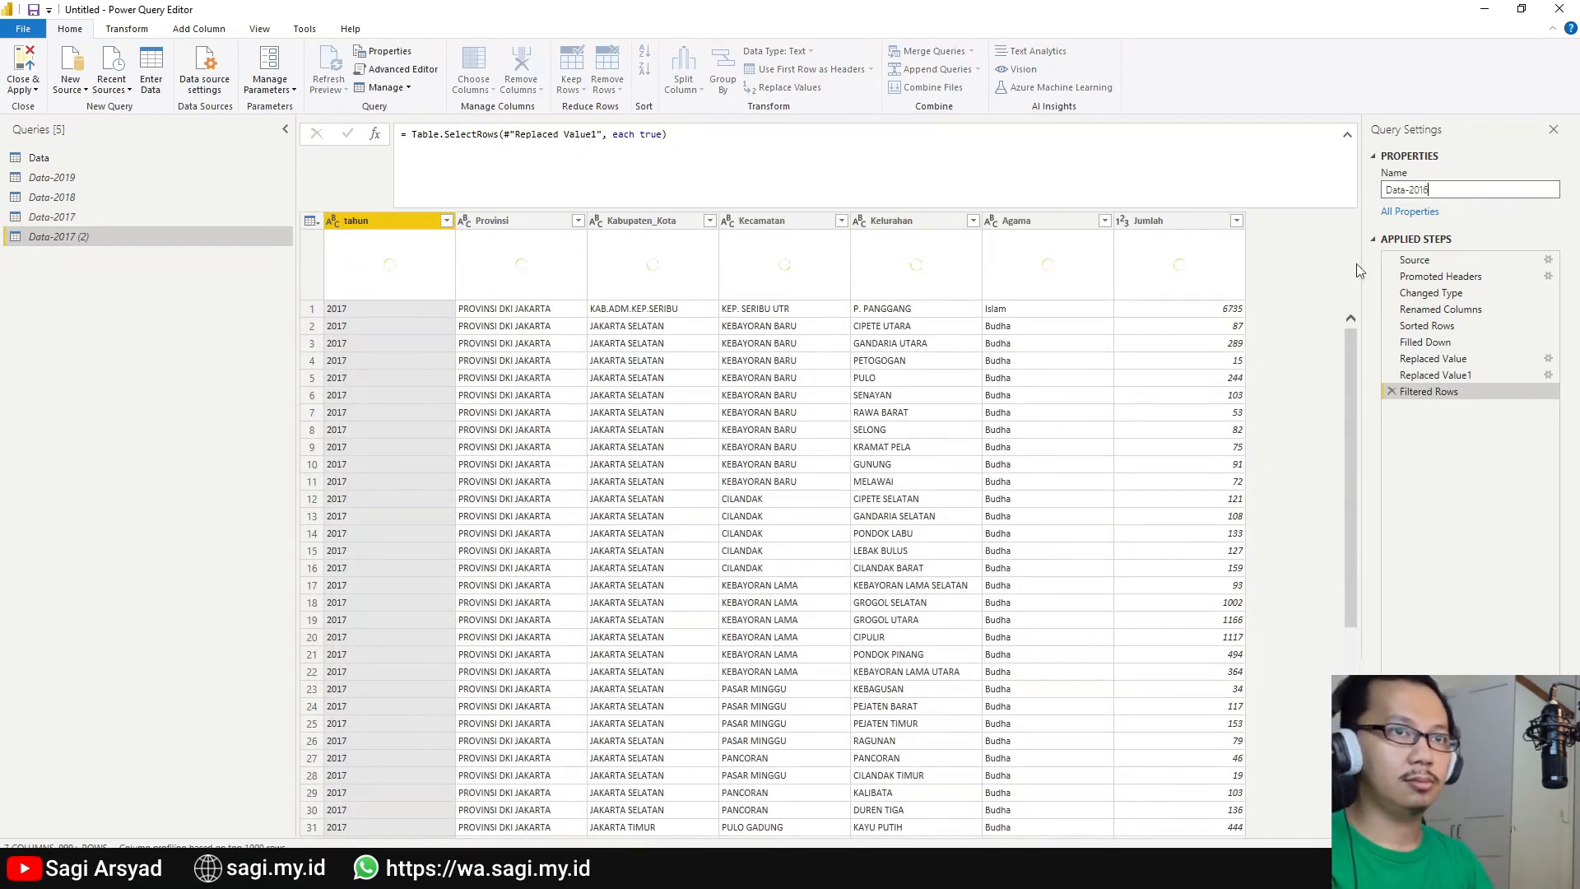
Replace the CSV URL in Data-2016's Source formula with the copied 2016 link and show the Filtered Rows result.
left_click(1444, 260)
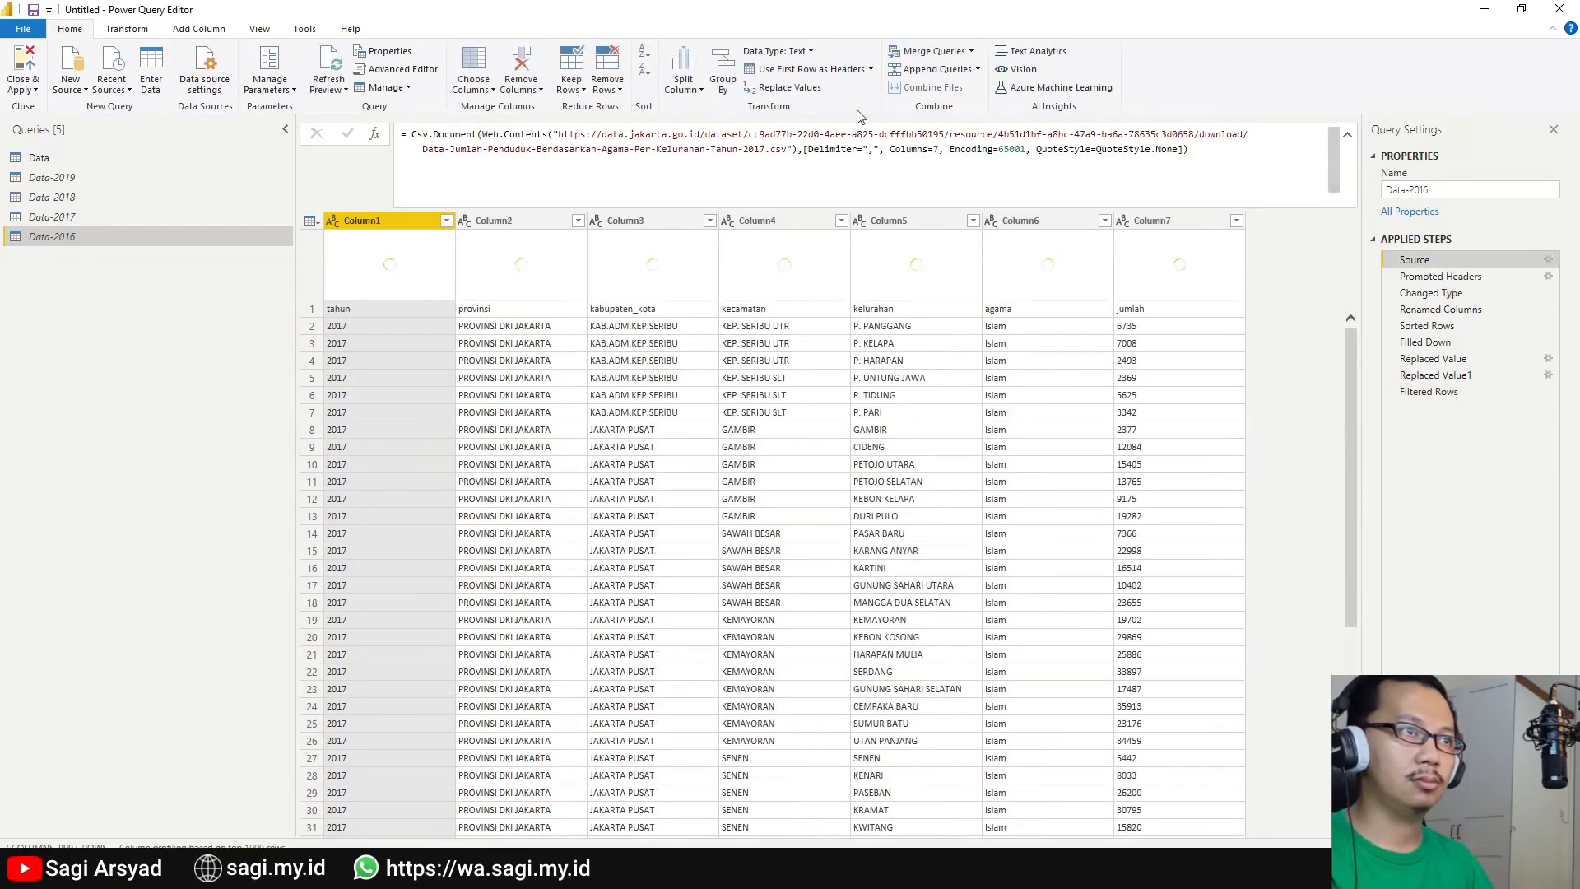
left_click_drag(786, 149, 563, 138)
type("https://data.jakarta.go.id/dataset/cc9ad77b-22d0-4aee-a825-dcfffbb50195/resource/96af31cc-633b-4a86-a0cd-17ed6e90af57/download/Data-Jumlah-Penduduk-Berdasarkan-Agama-Per-Kelurahan-Tahun-2016.csv")
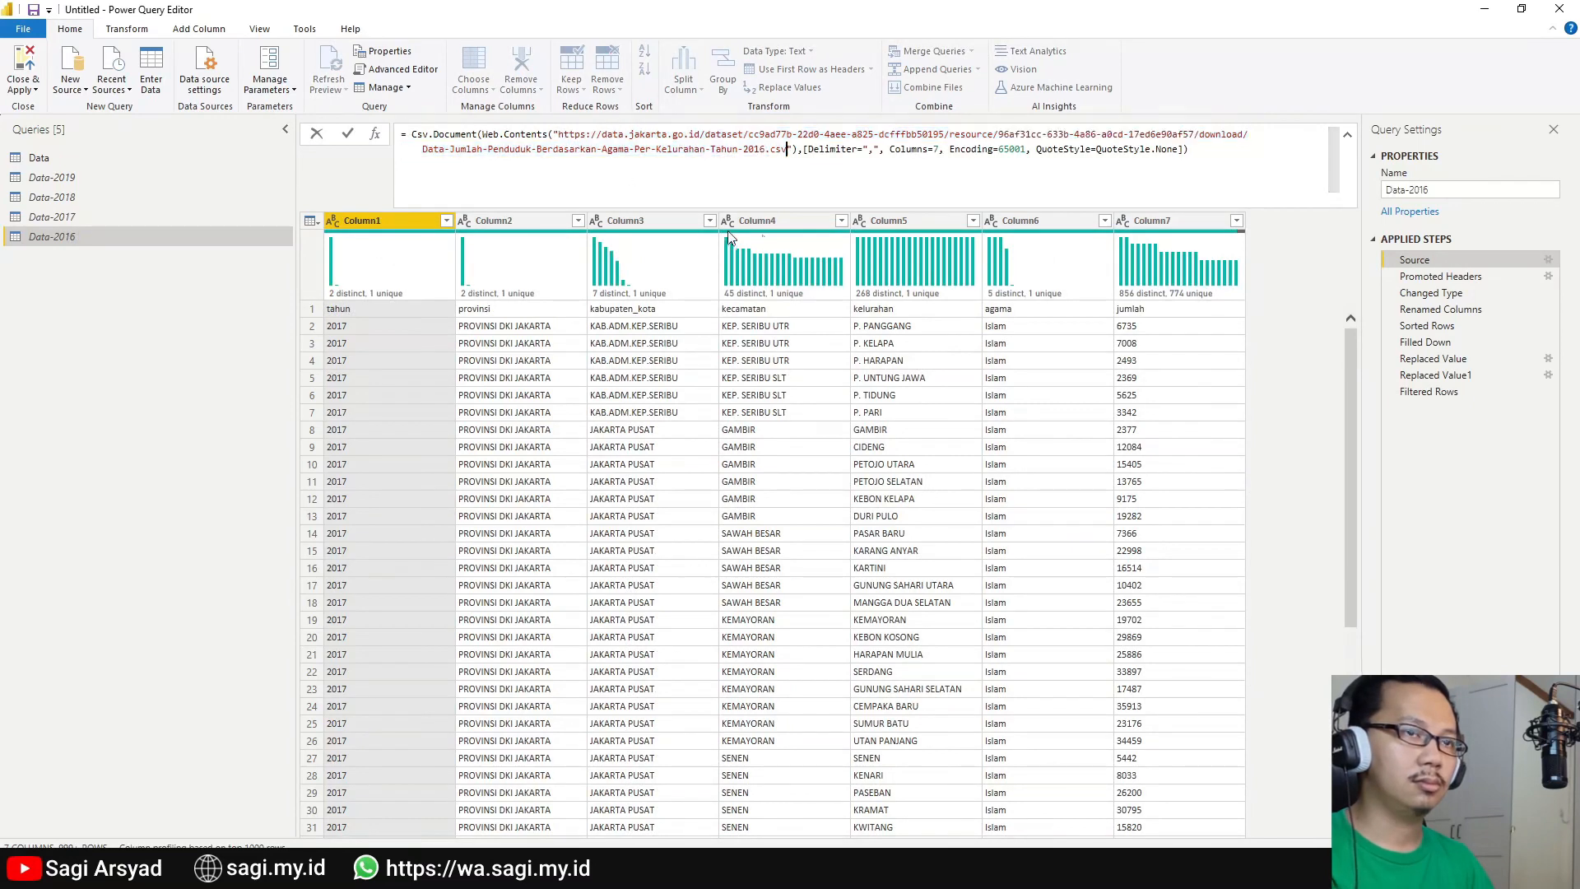
key("Return")
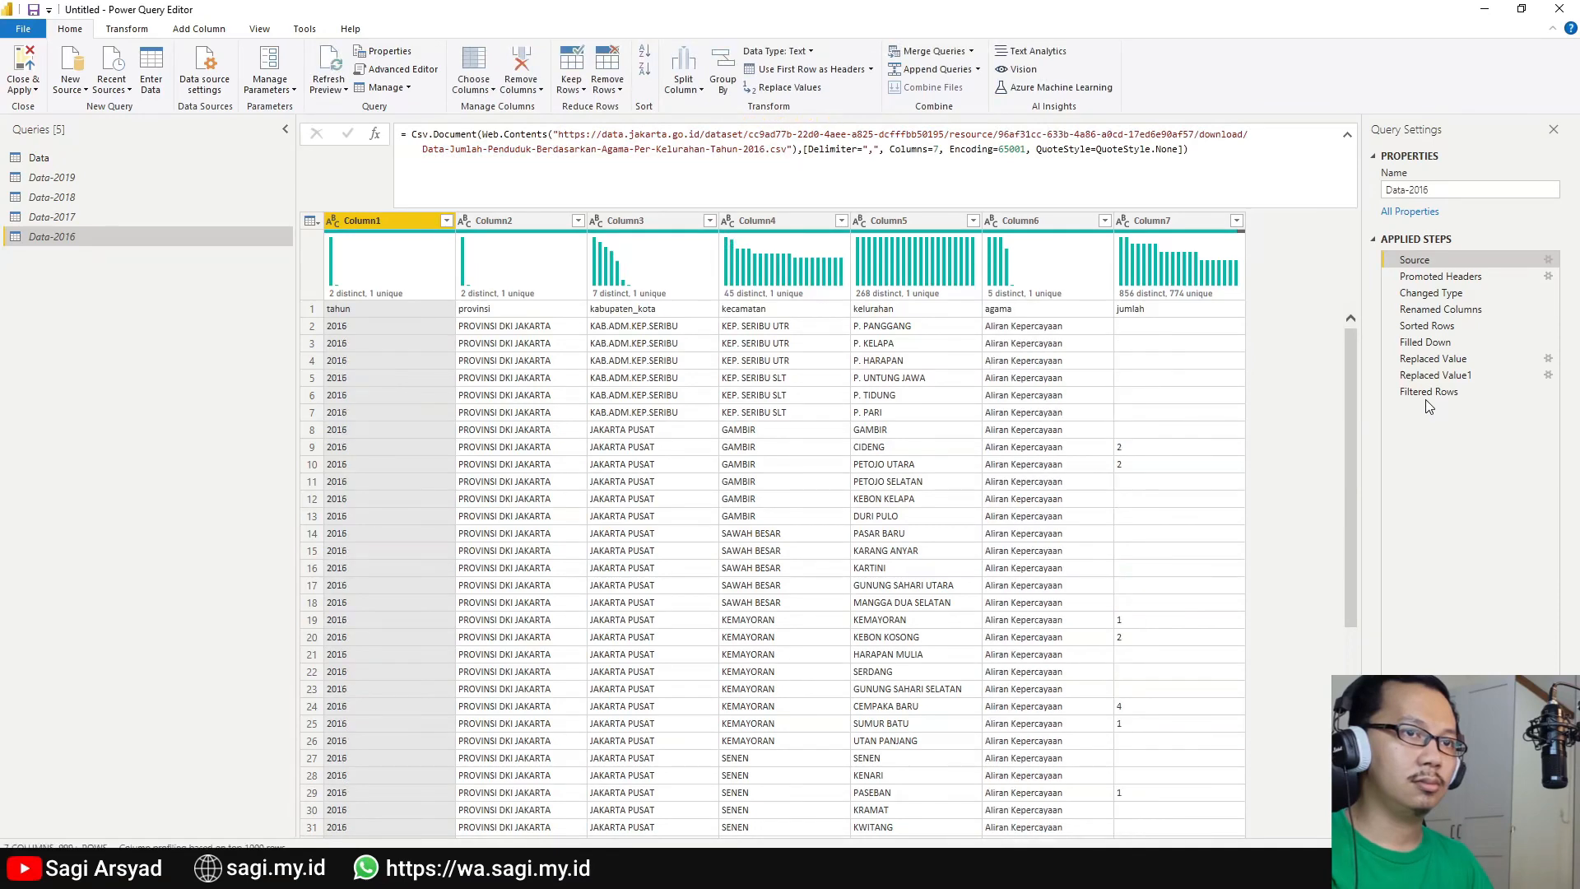
left_click(1429, 395)
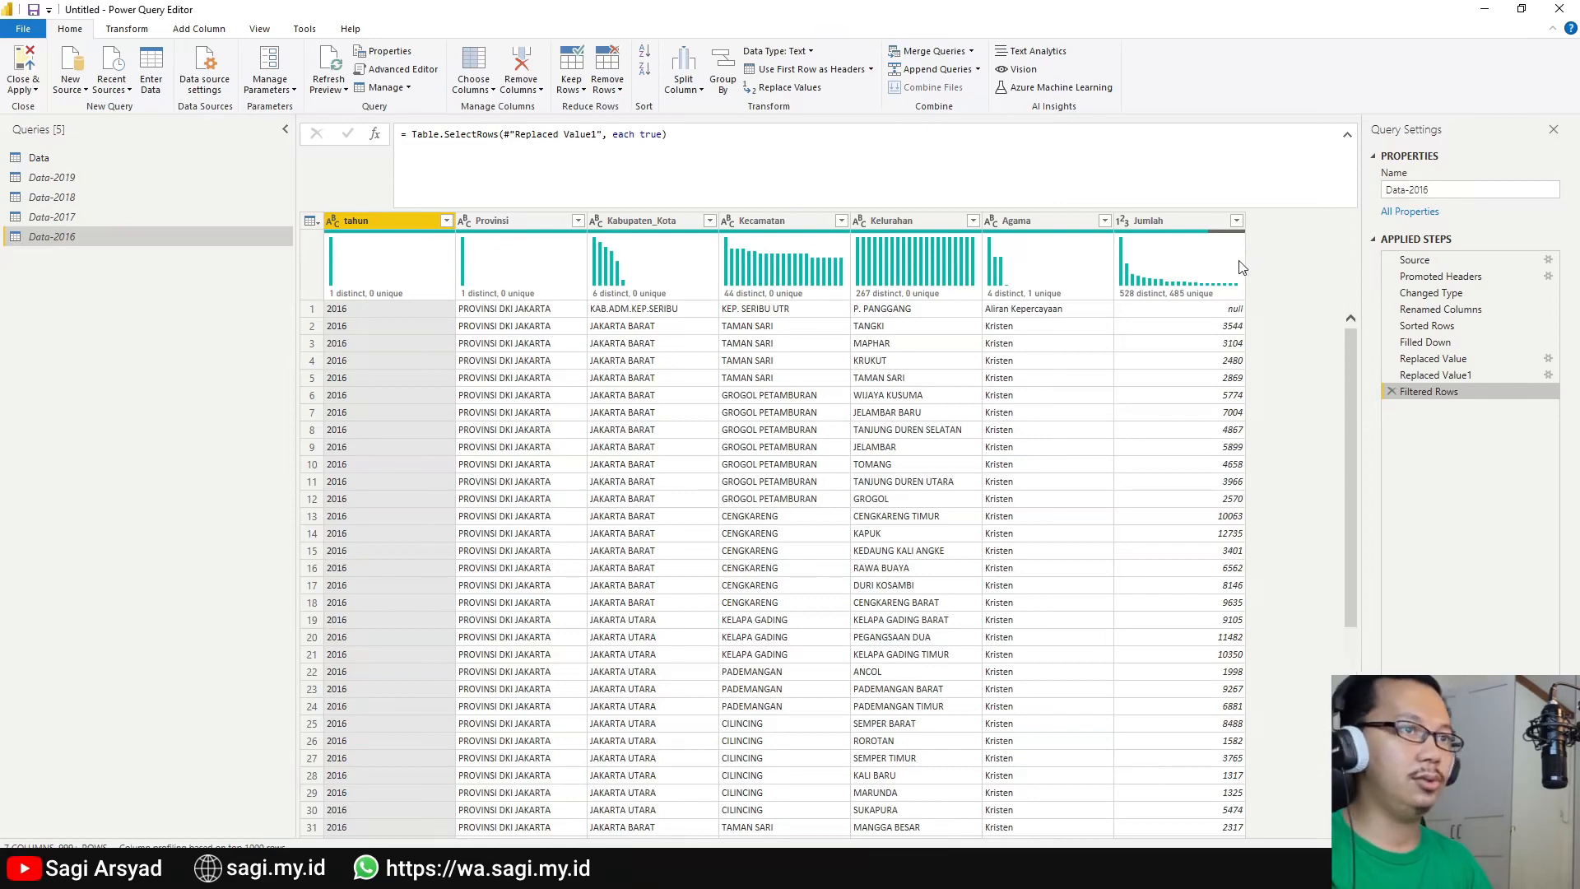
Append the Data-2016 table to the Data query as a two-table append.
left_click(44, 157)
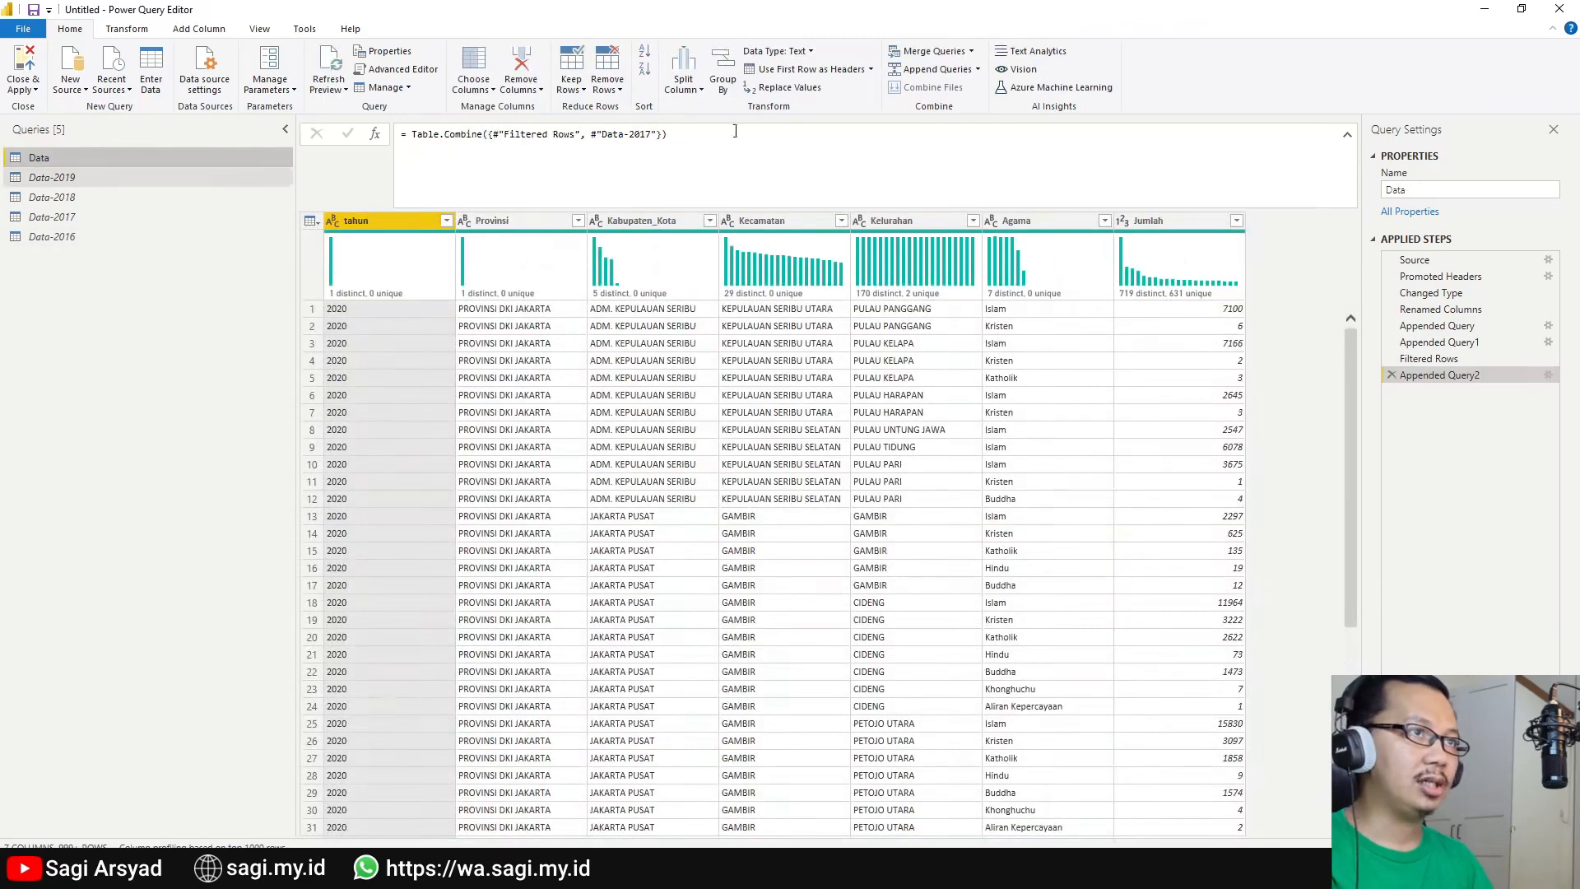
left_click(916, 72)
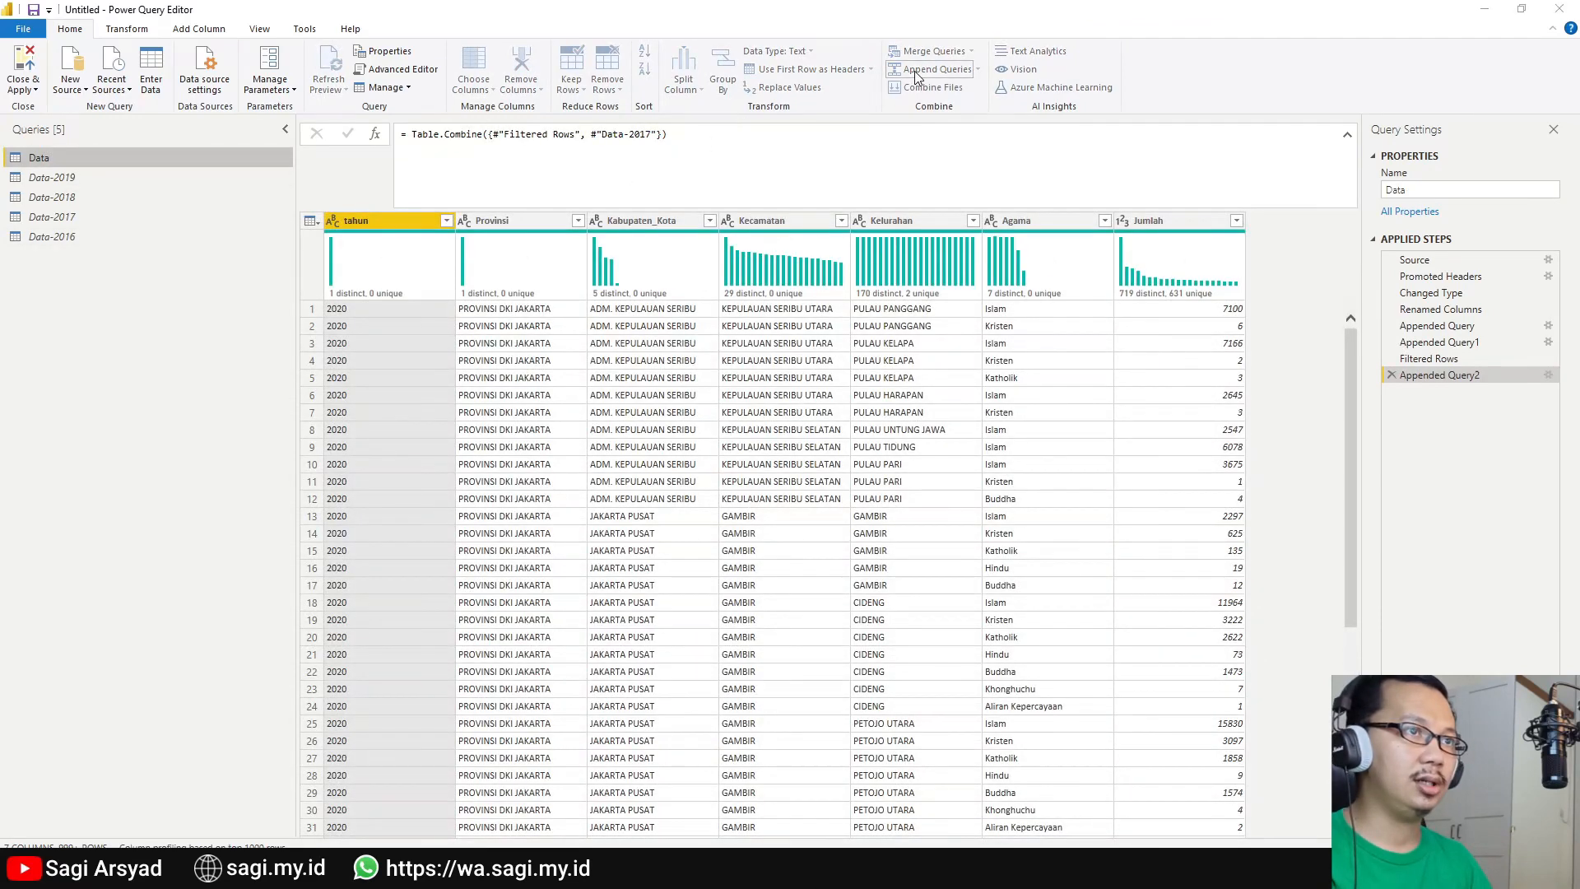
left_click(688, 459)
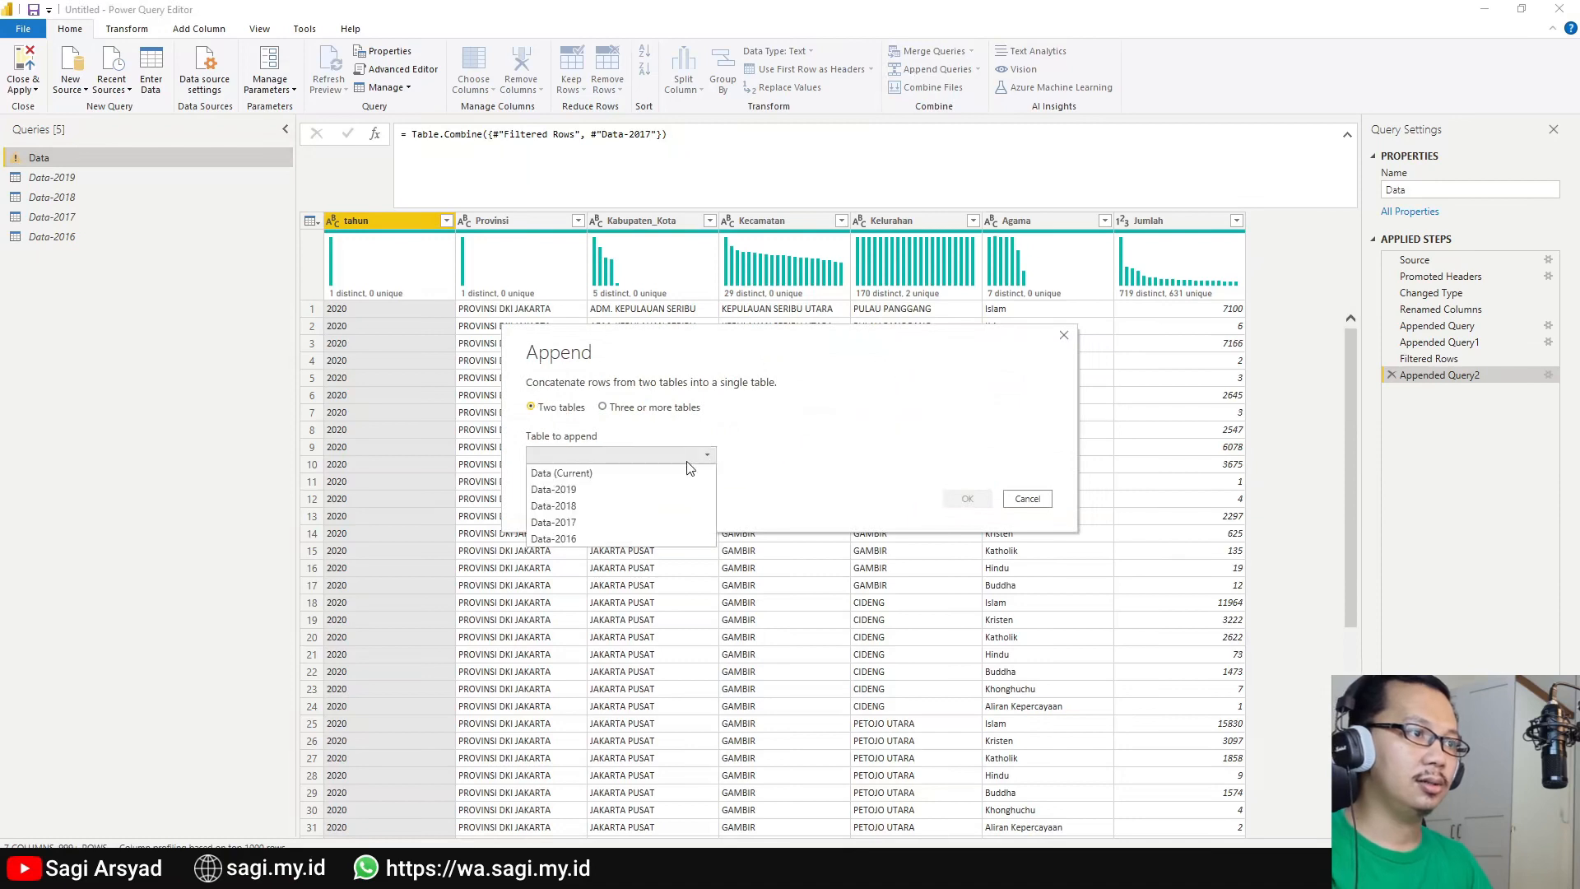
left_click(666, 536)
left_click(967, 498)
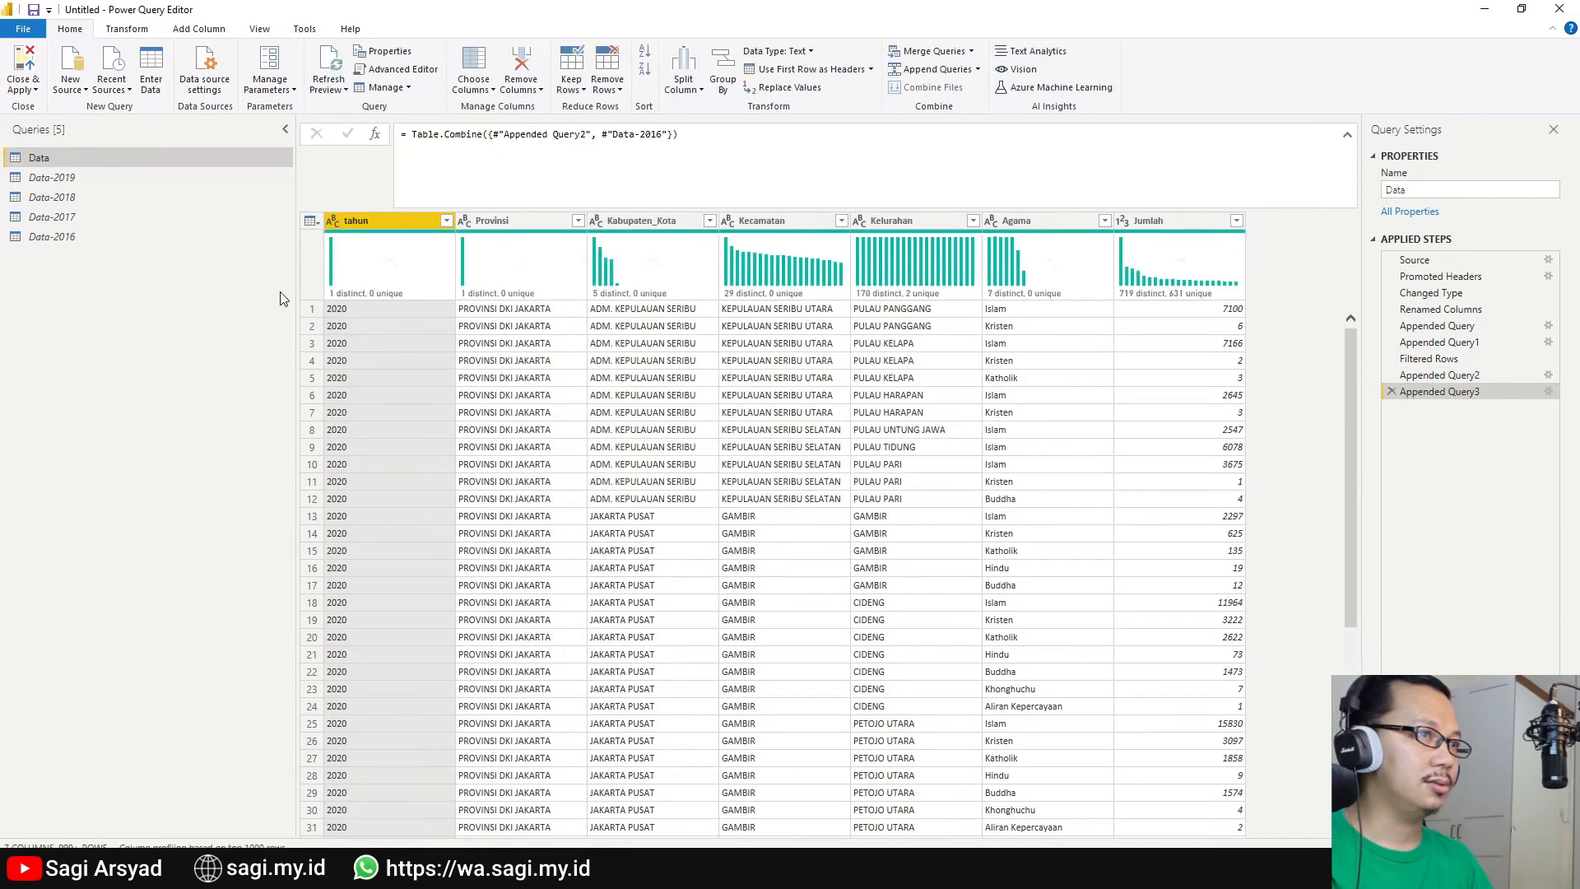
Load more Jumlah filter values in the Data query, review the list to its end and apply the filter with all values selected.
left_click(1237, 224)
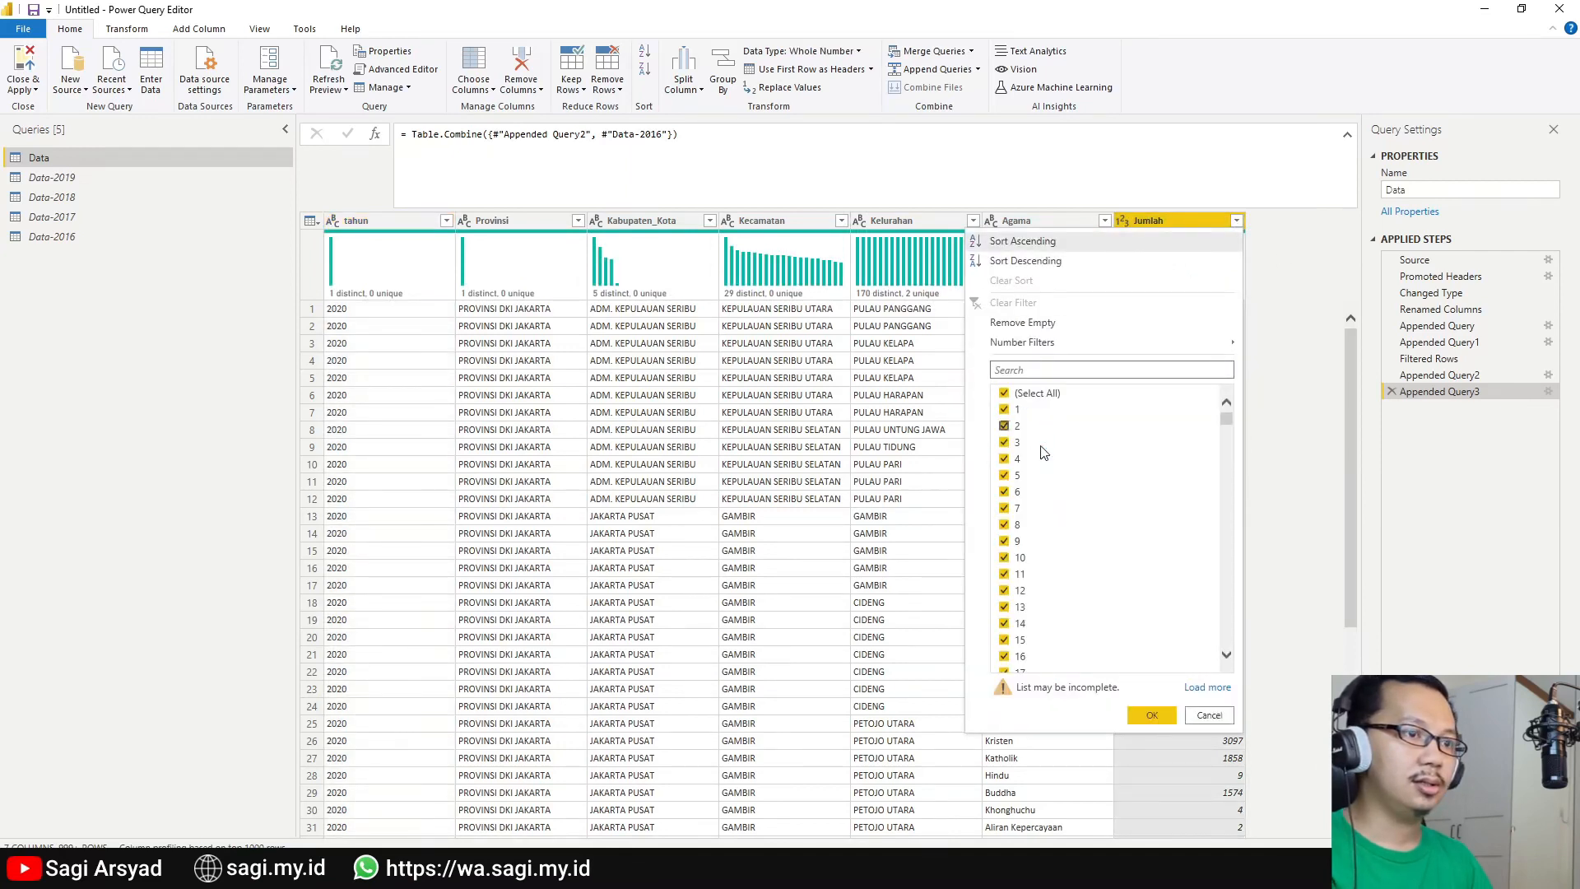
left_click_drag(1229, 421, 1231, 679)
left_click(1230, 686)
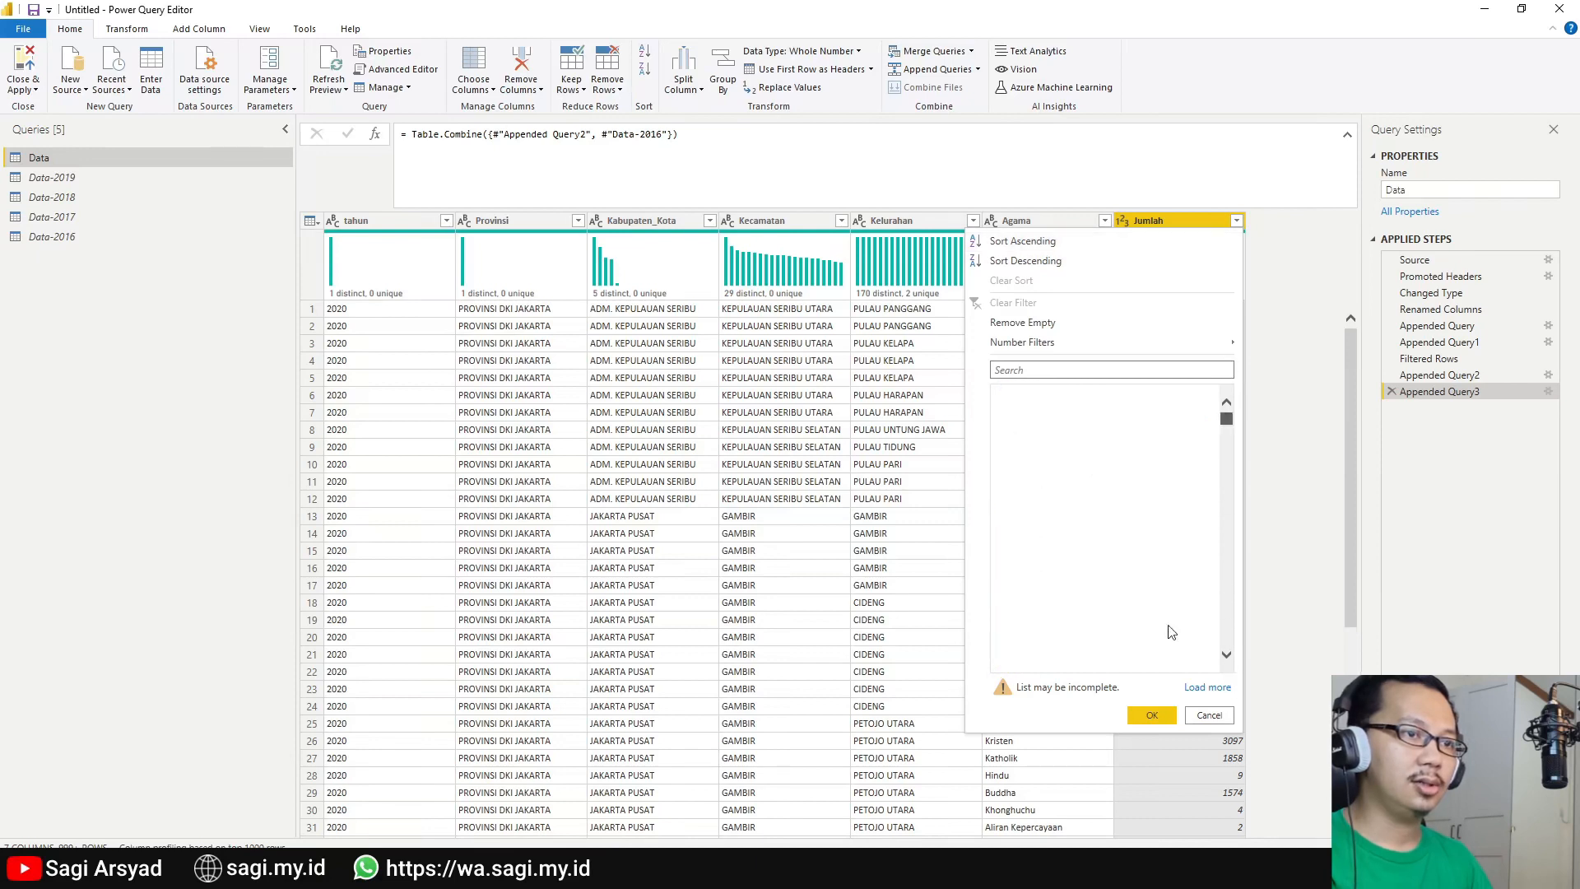
left_click(1207, 687)
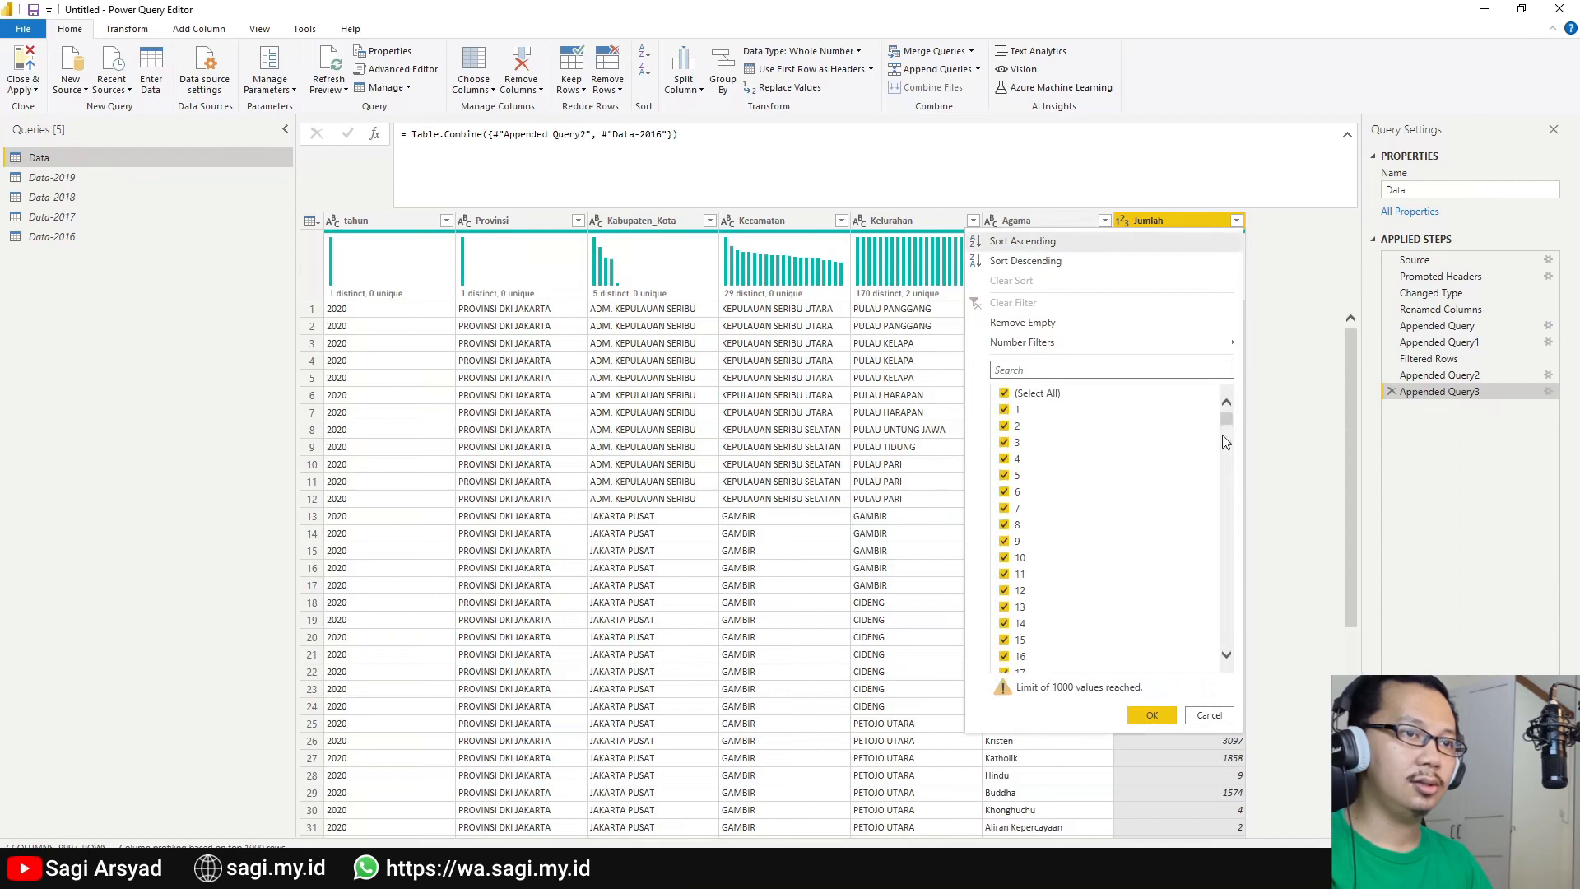
left_click_drag(1228, 424, 1226, 638)
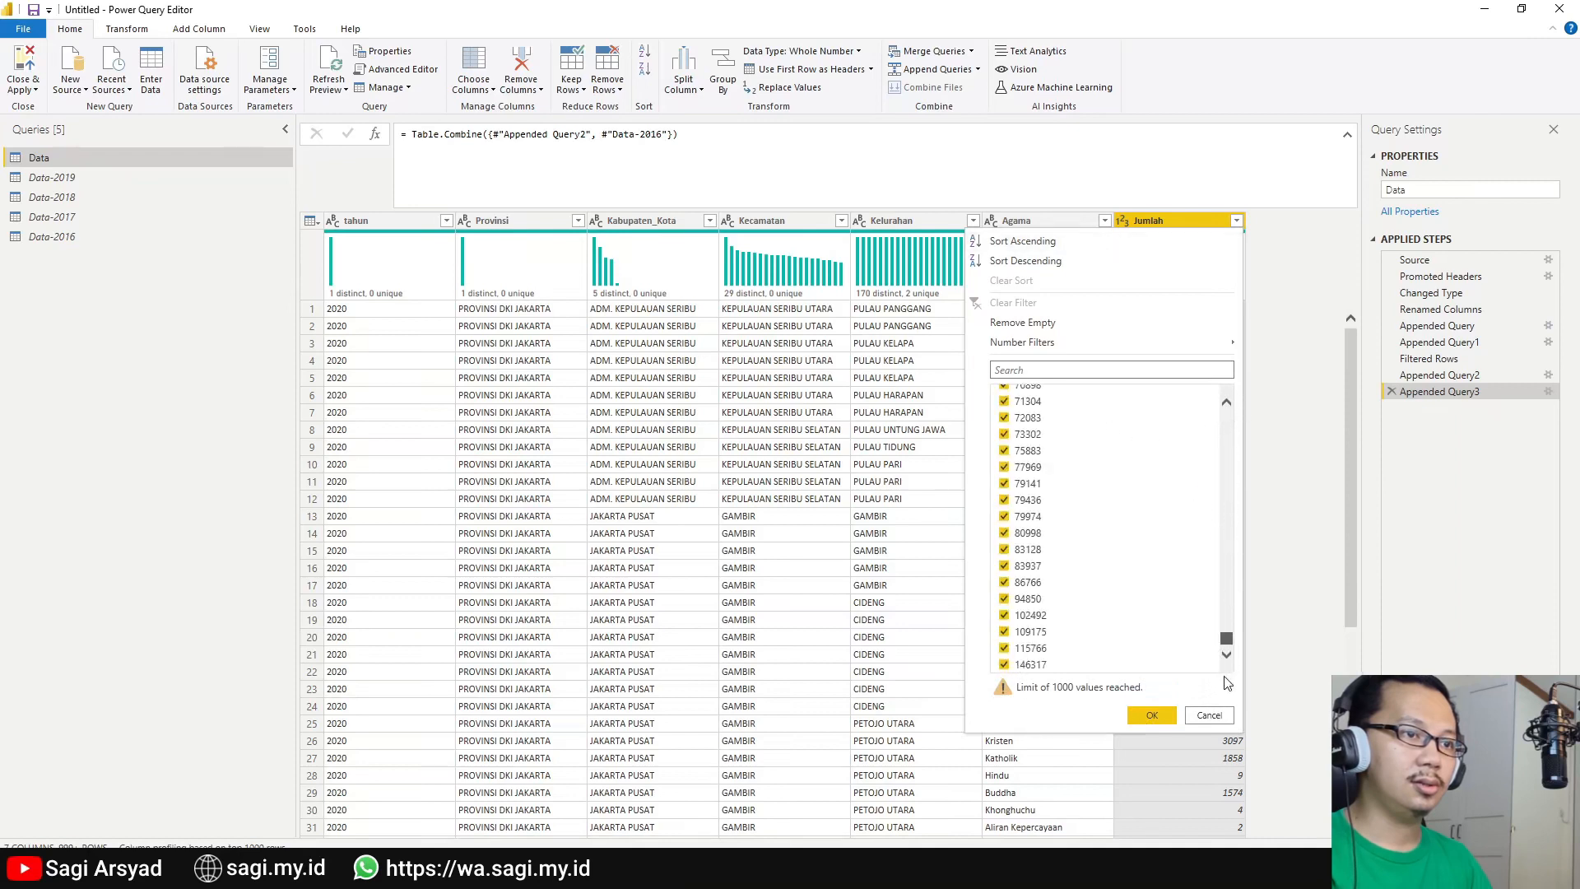
left_click(1141, 719)
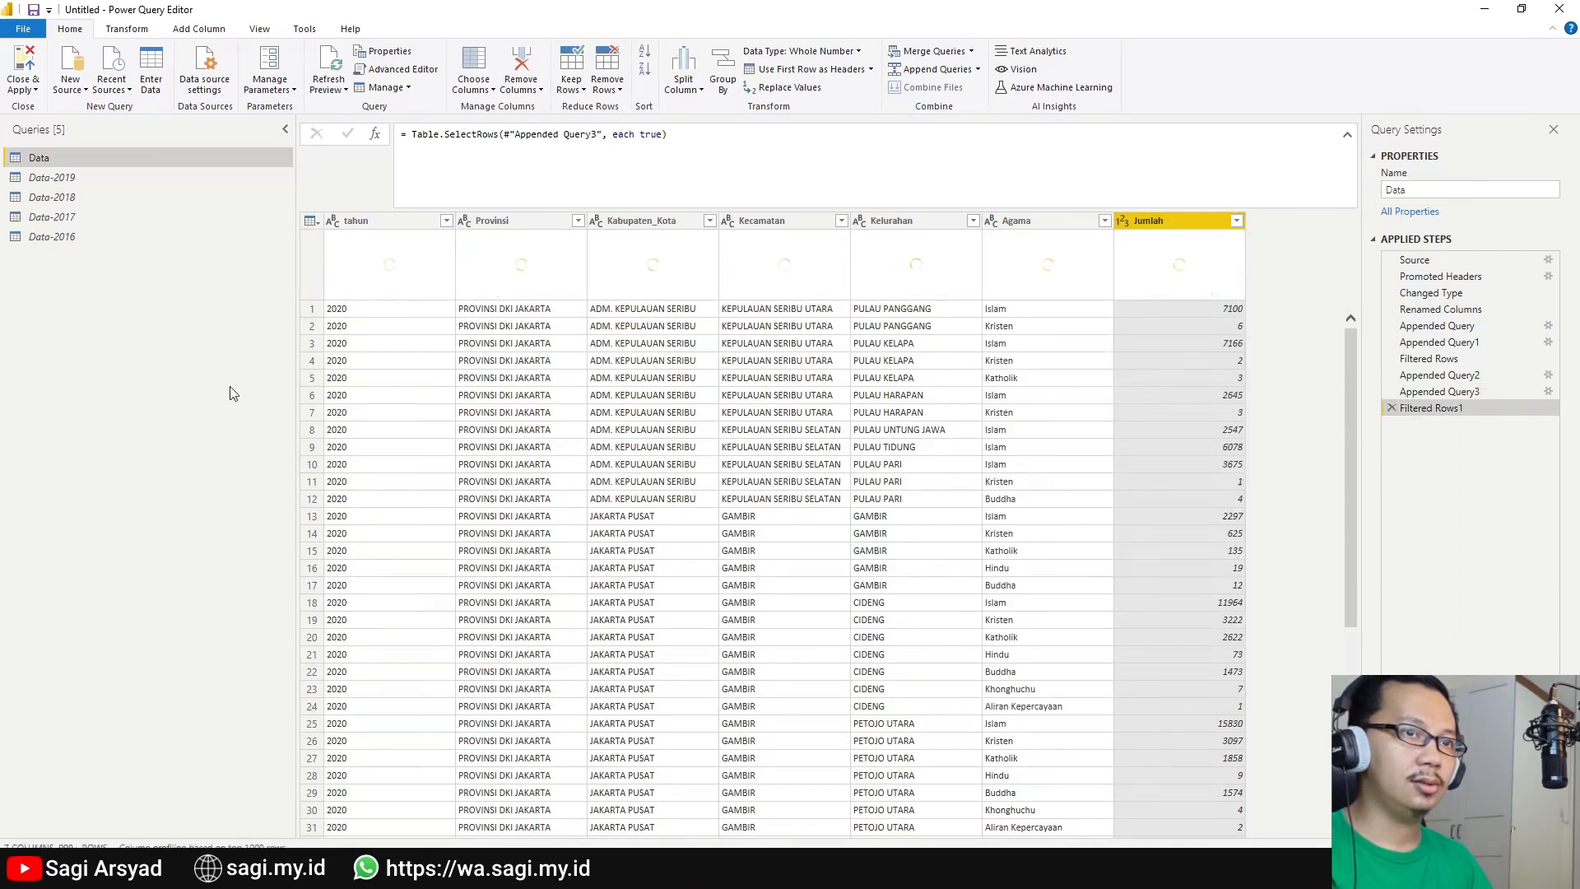
Check the Jumlah values in the Data-2016 query for nulls and replace null with 0 in that column.
left_click(53, 236)
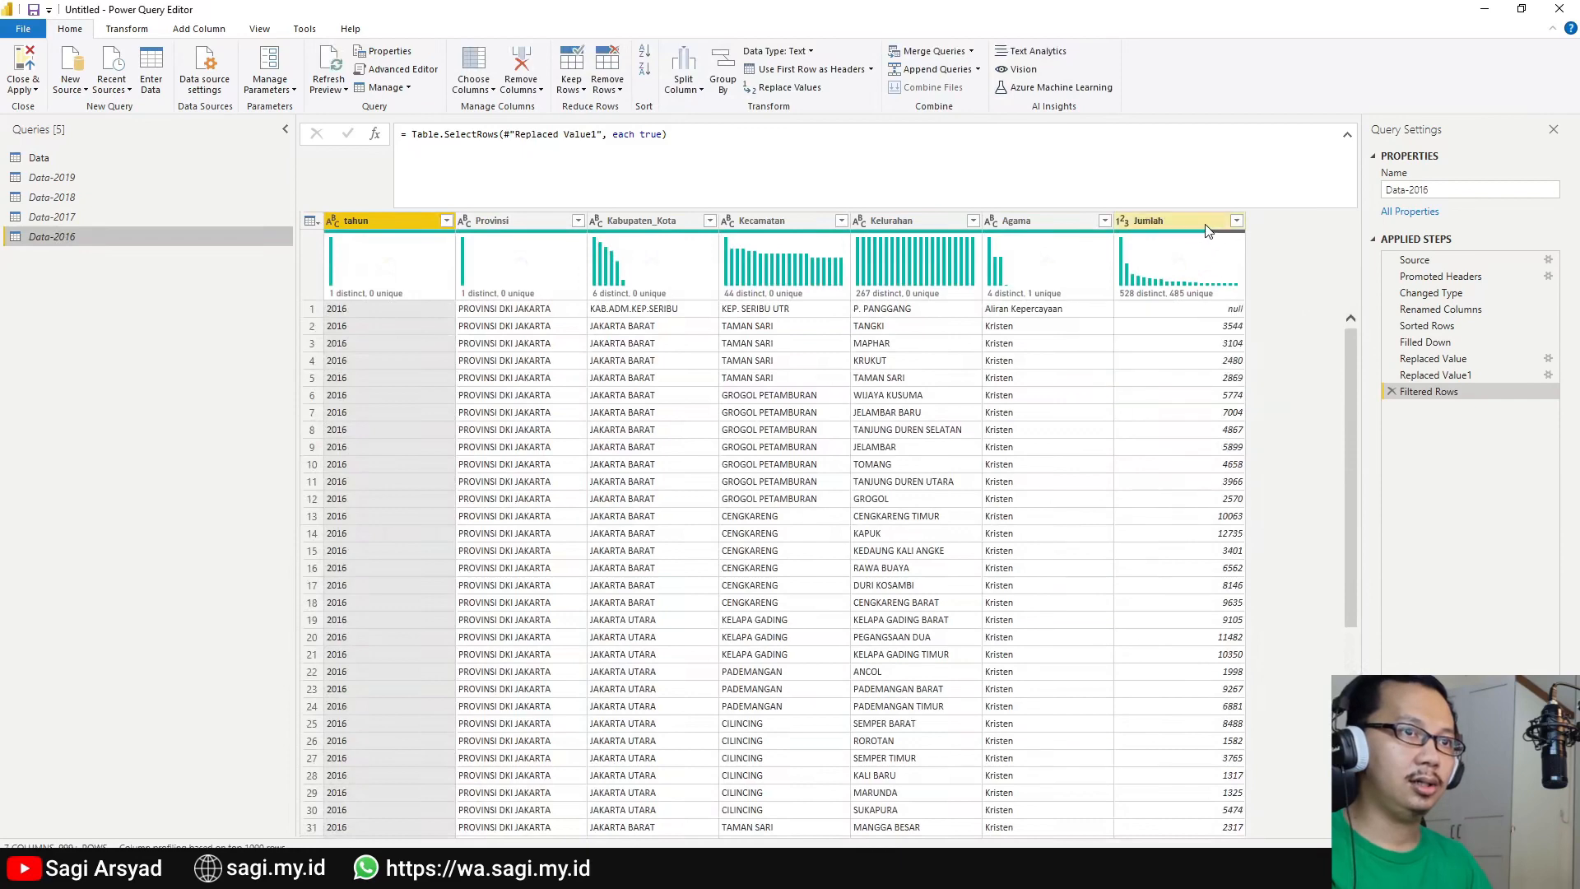
left_click(1235, 222)
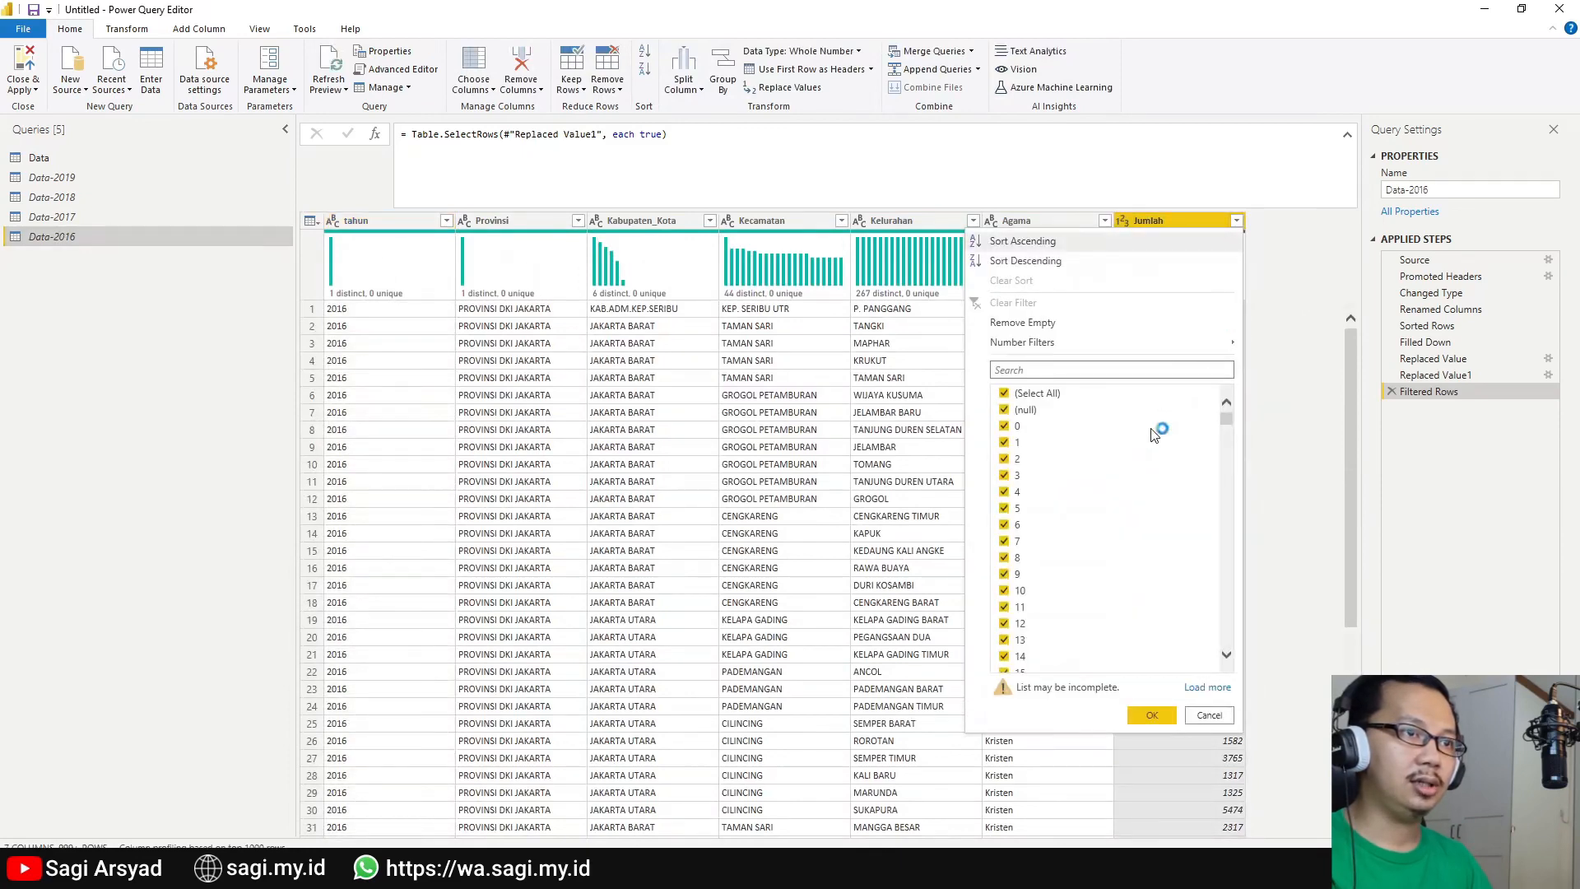
left_click(1209, 716)
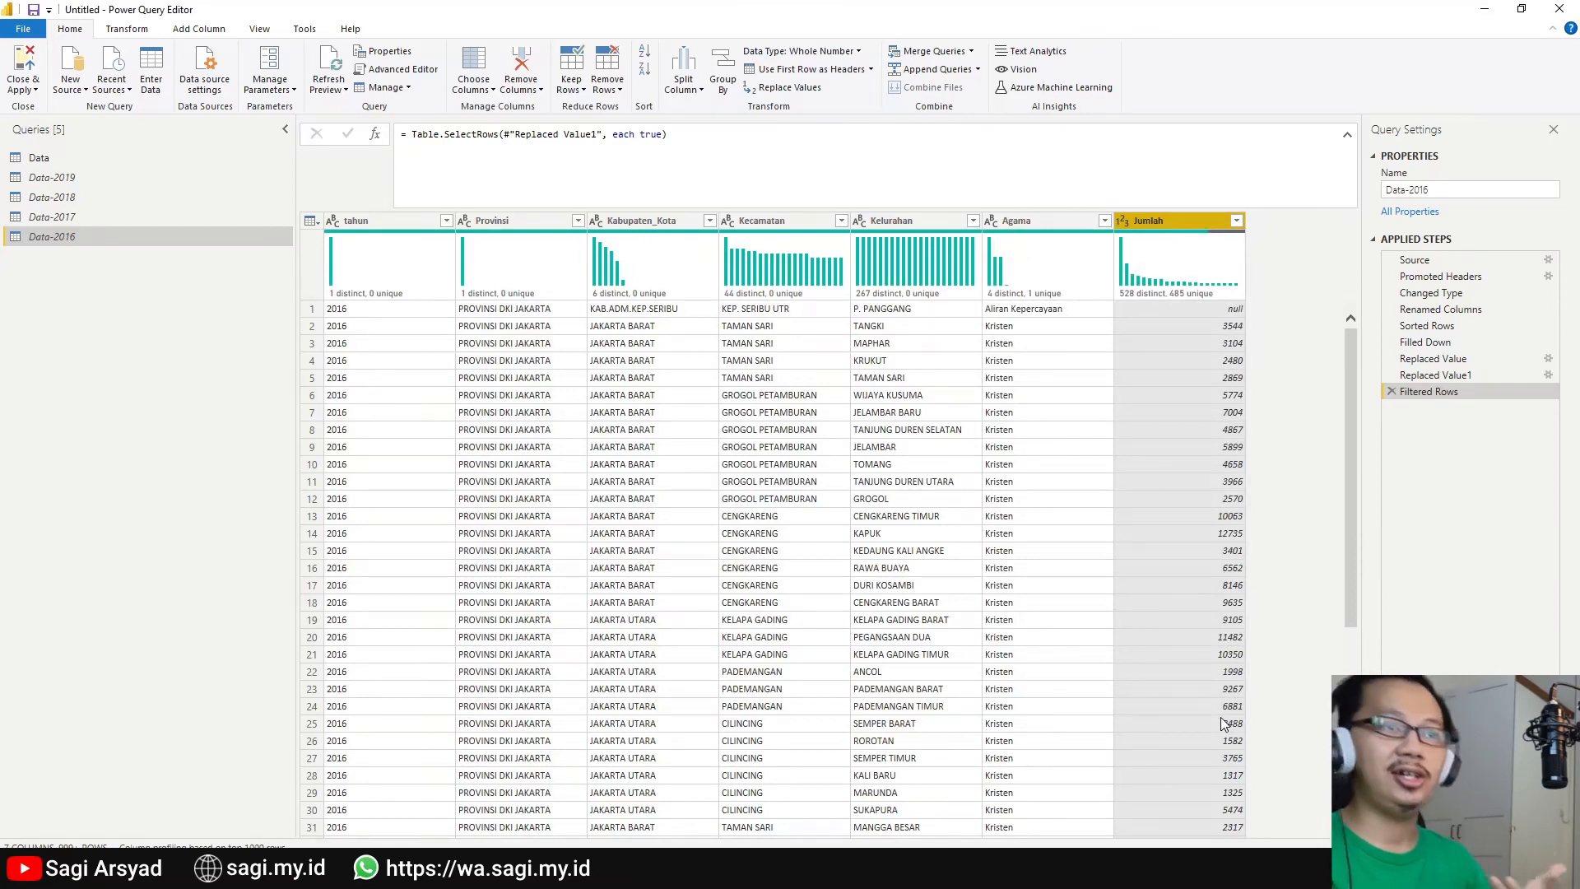
left_click(1236, 223)
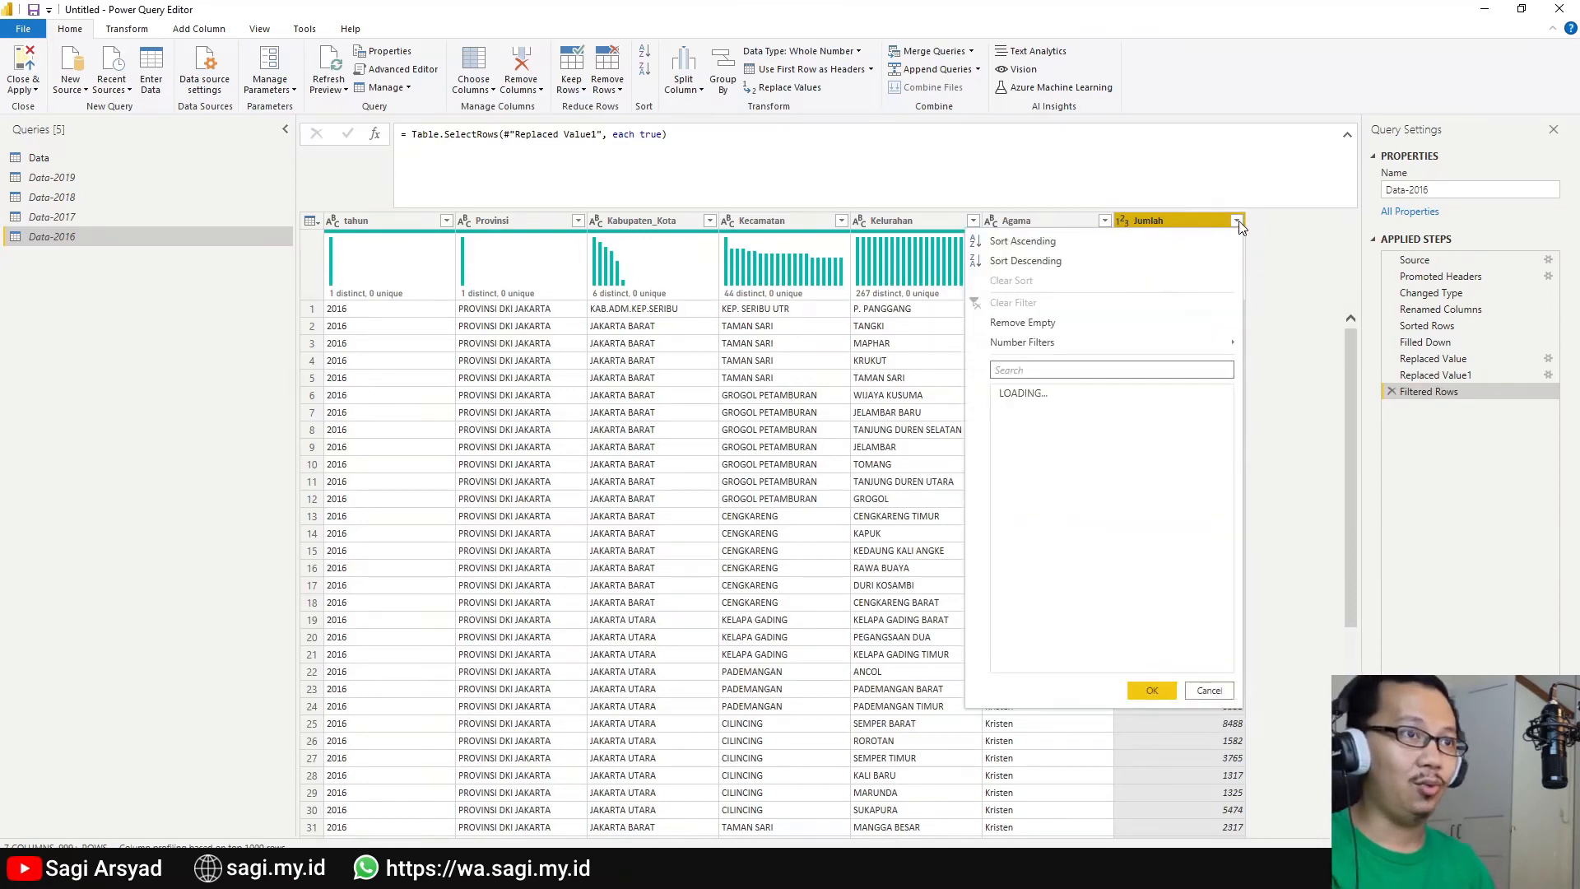
left_click(1238, 224)
right_click(1154, 219)
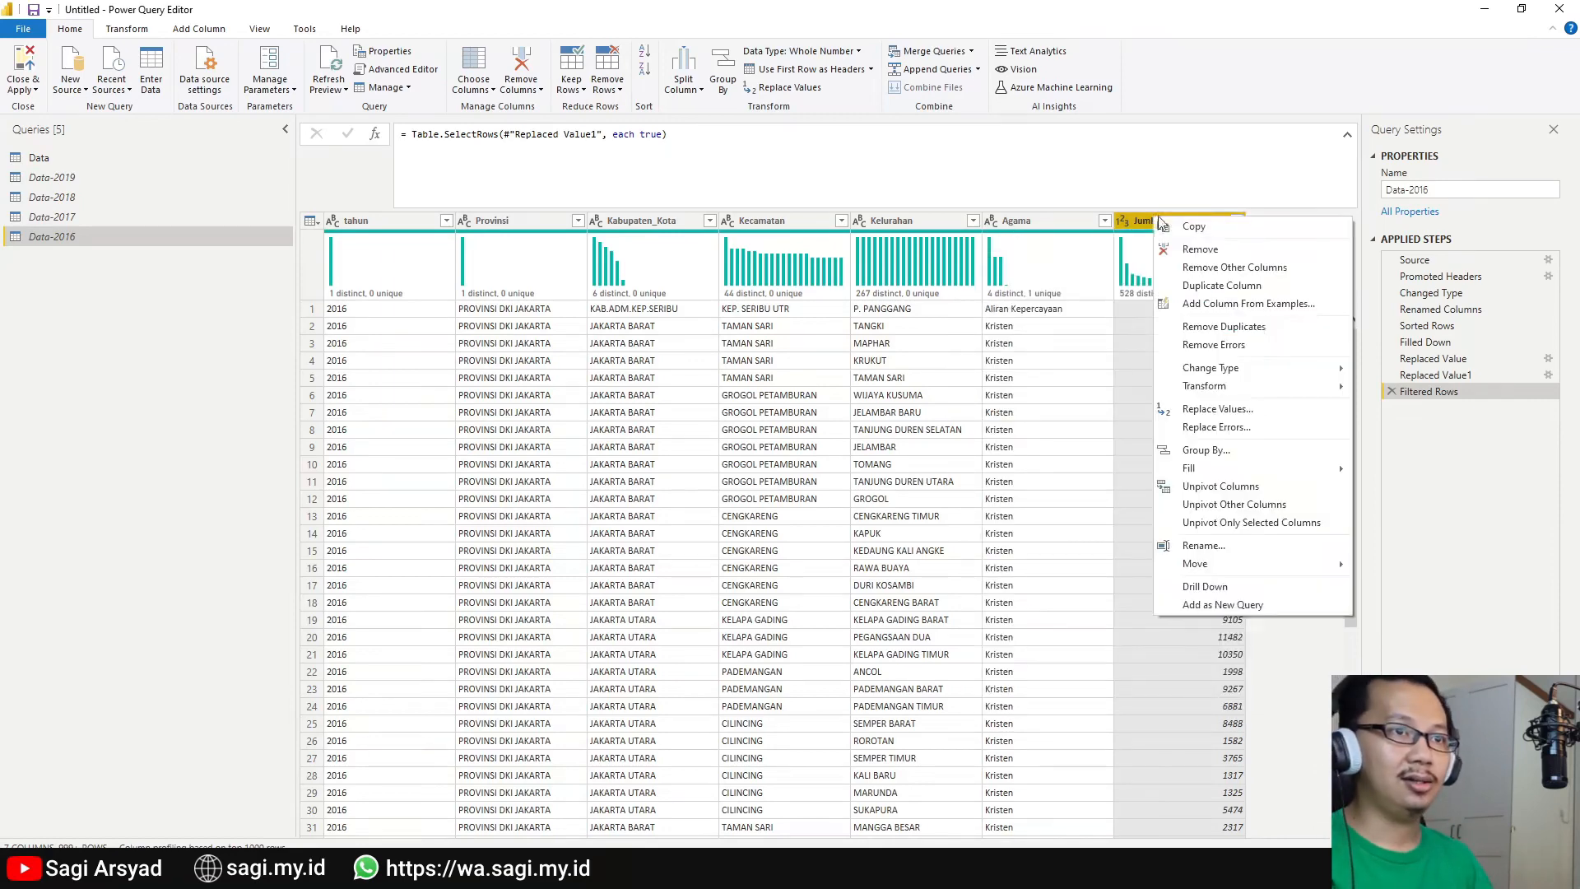
left_click(1286, 413)
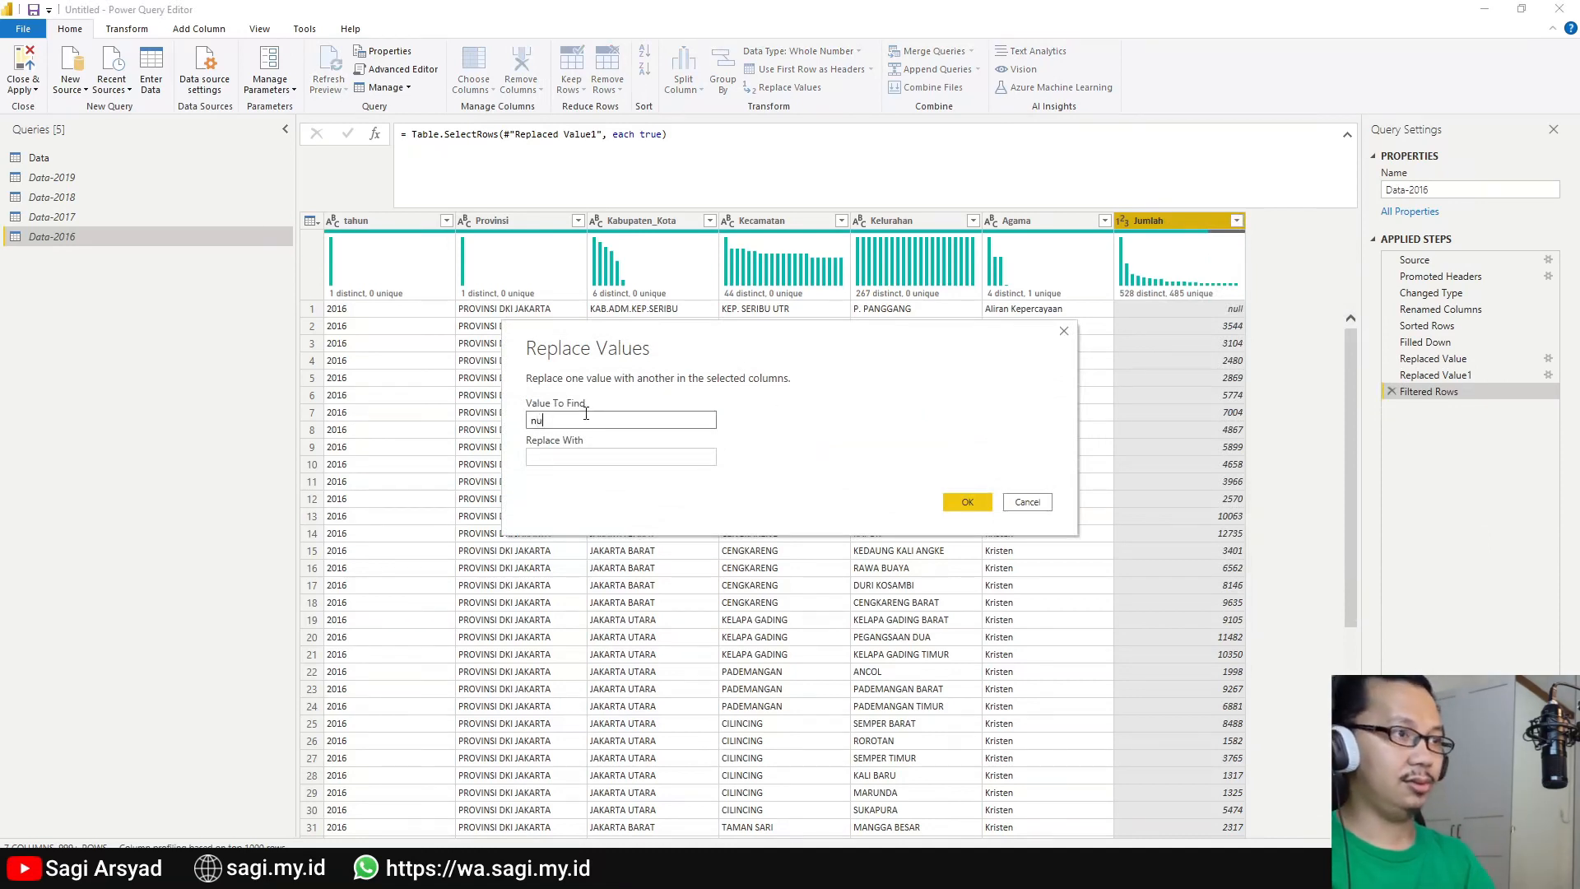
left_click(603, 454)
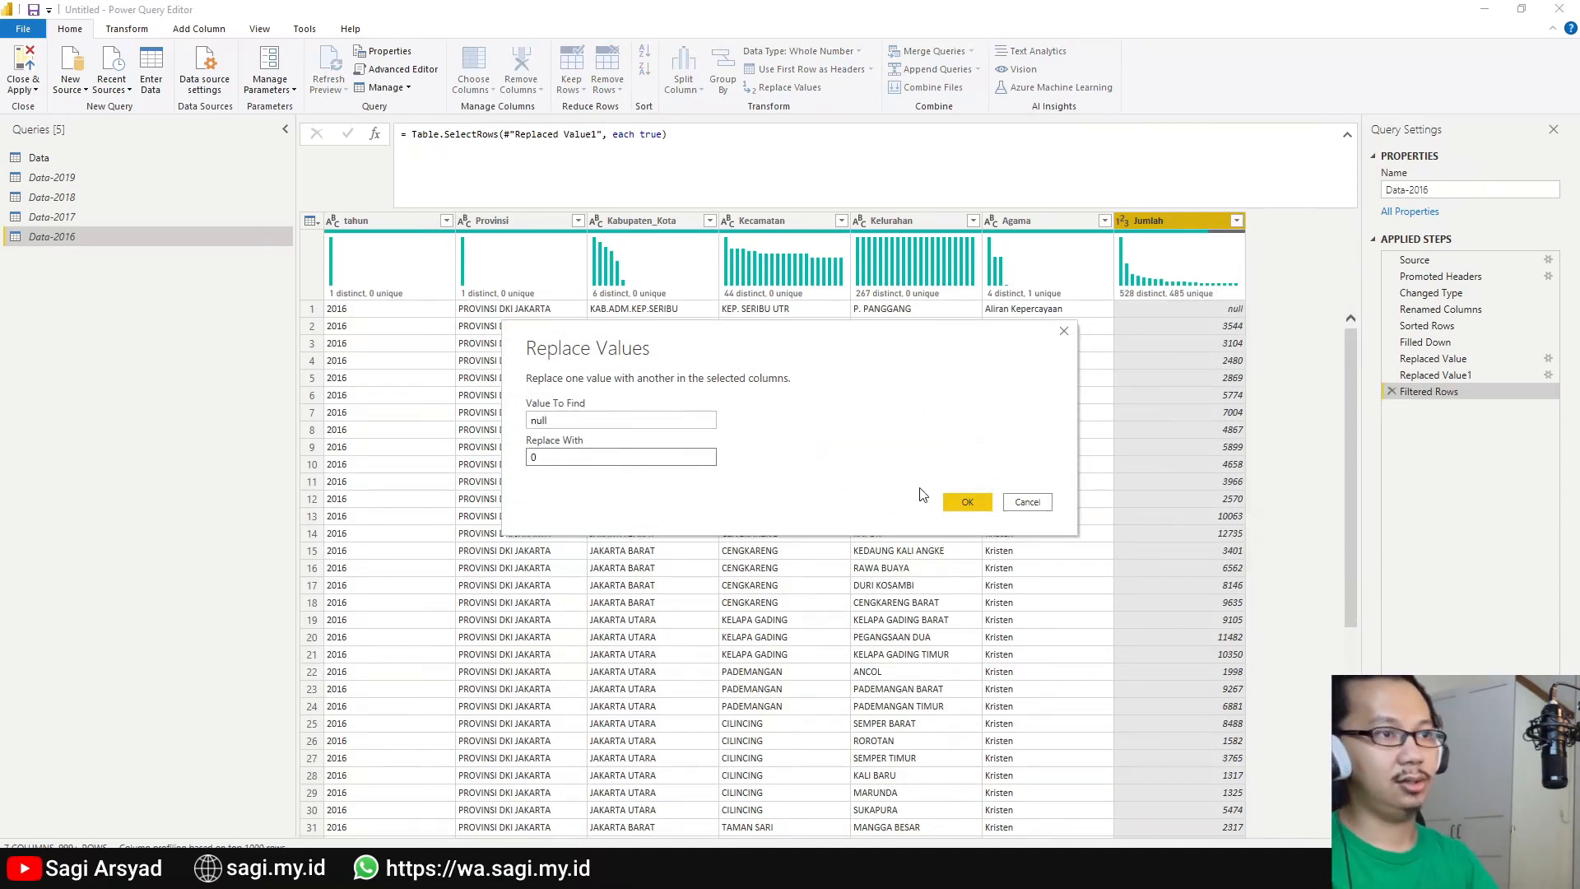
left_click(966, 502)
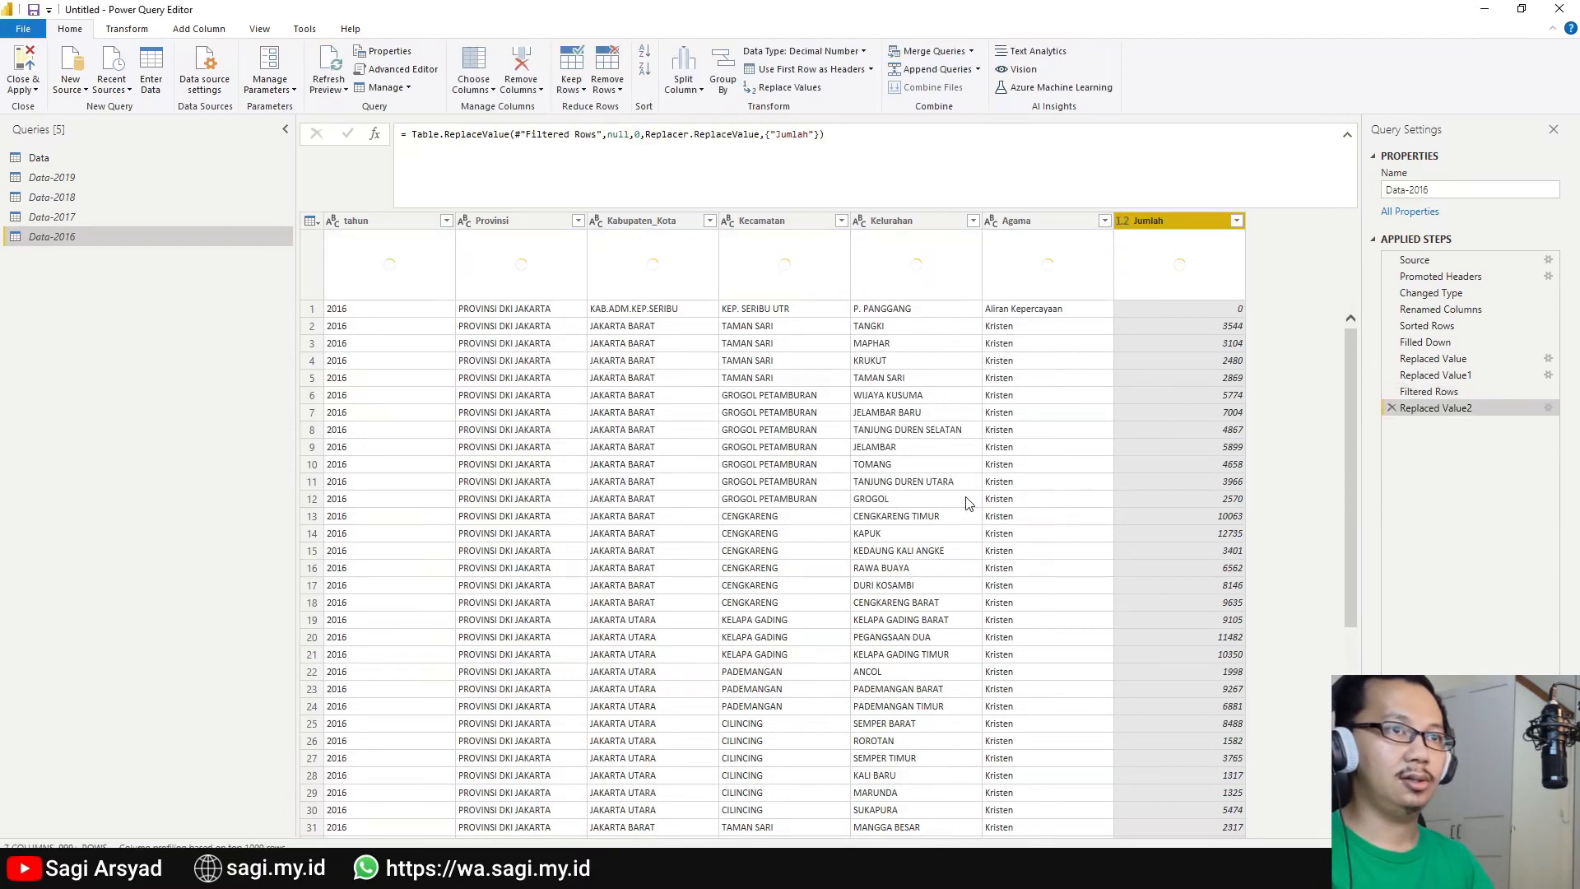
Return to the Data query, close and apply the query changes, and switch back to the report in Power BI Desktop.
left_click(75, 160)
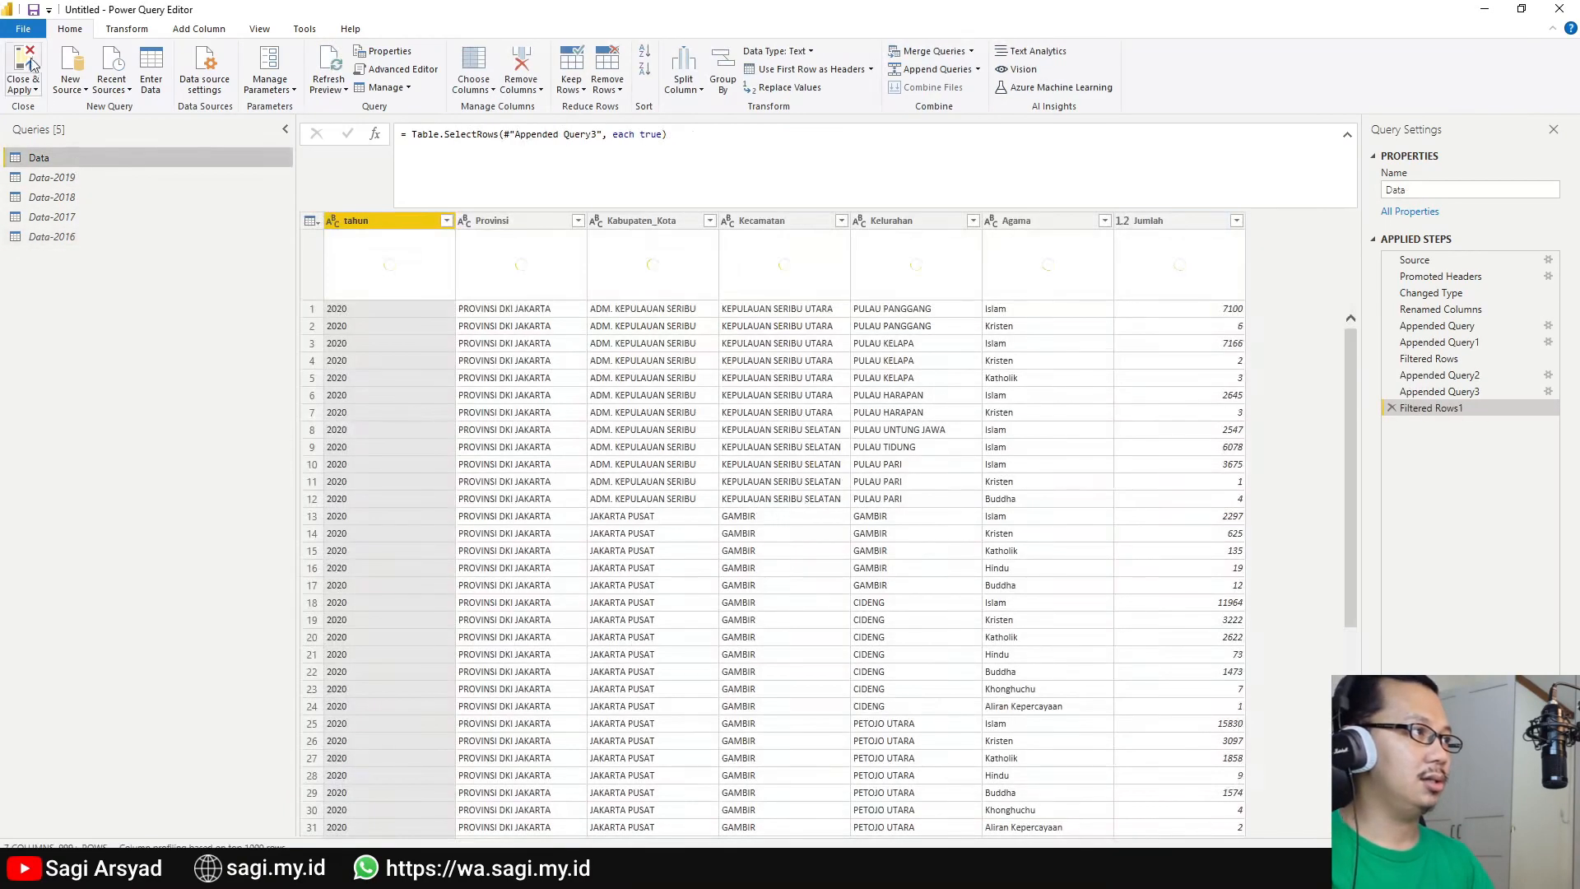
left_click(27, 62)
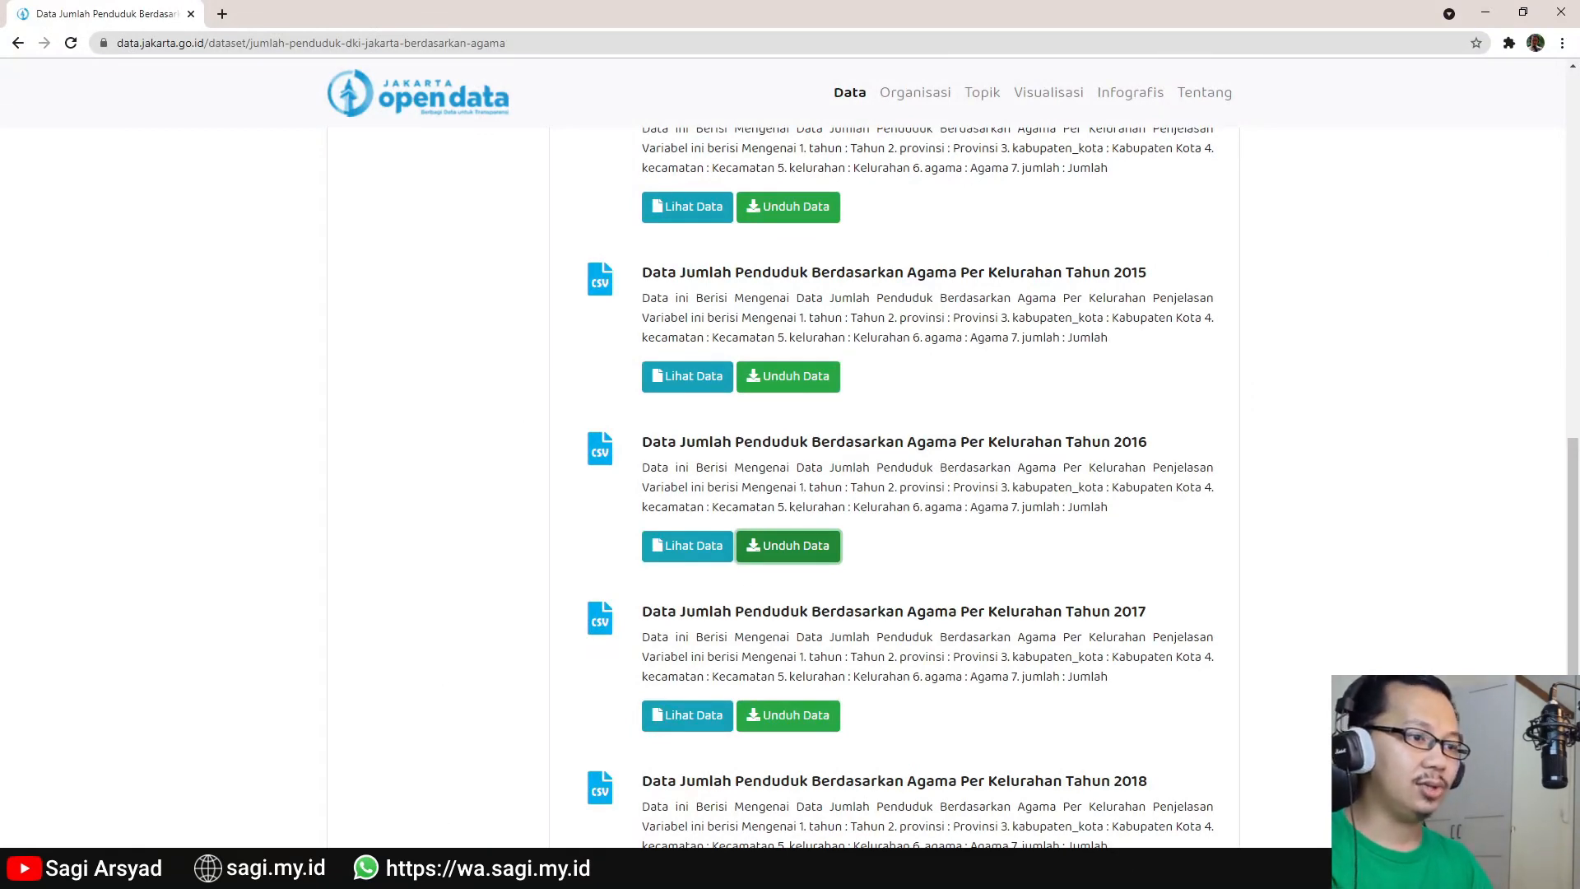
left_click(714, 868)
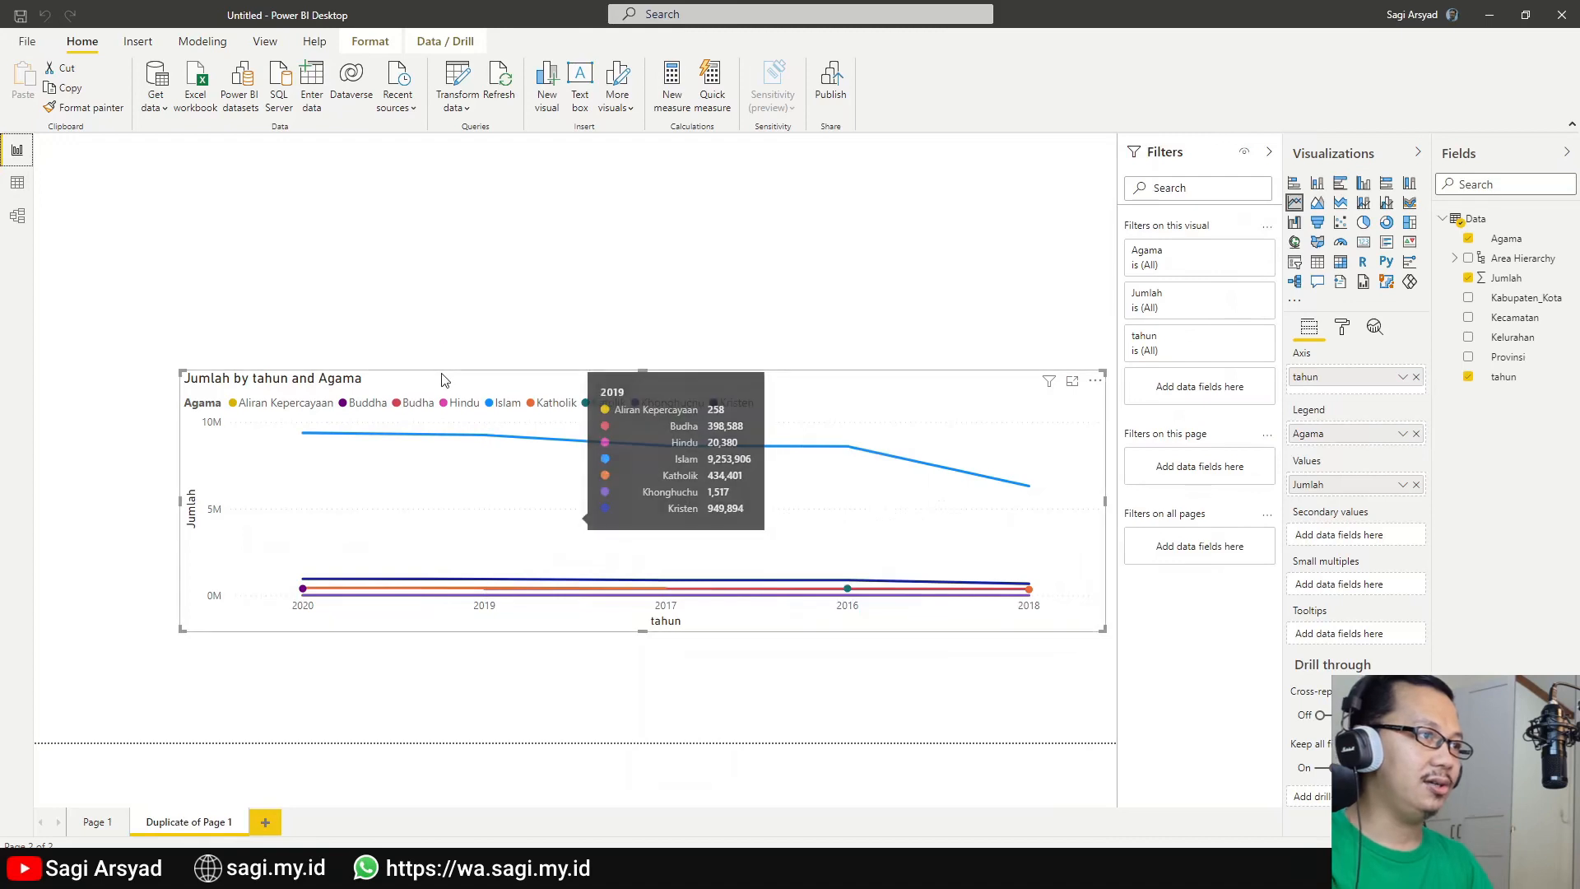
Move the Jumlah by tahun and Agama line chart to the page's top-left corner, enlarge it to fill the page and convert it to a stacked area chart.
left_click_drag(440, 377, 296, 155)
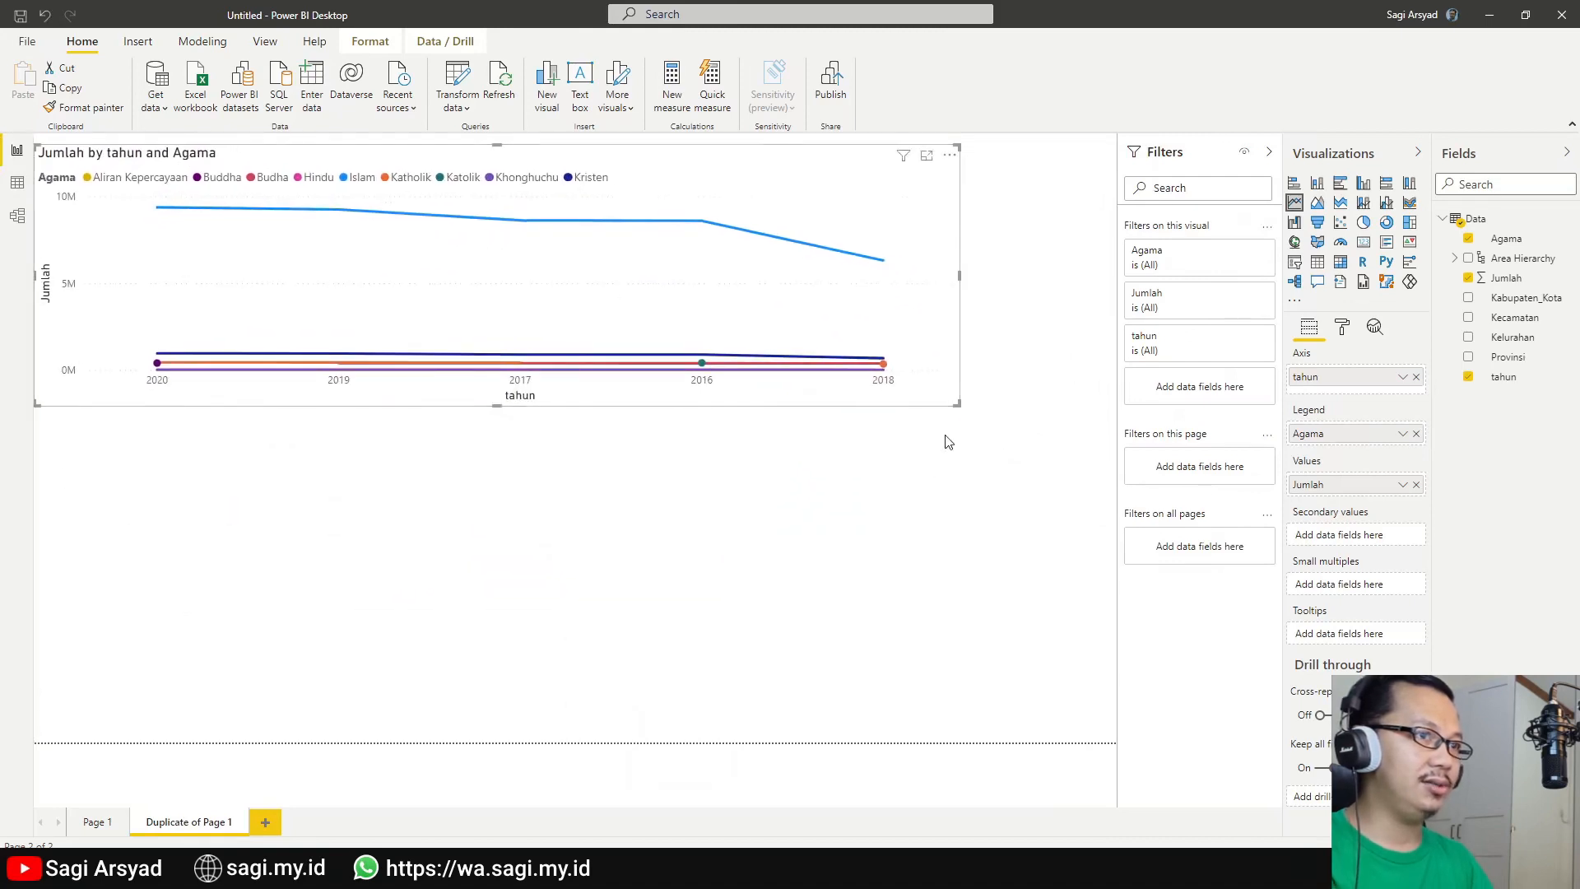
left_click_drag(958, 404, 1100, 743)
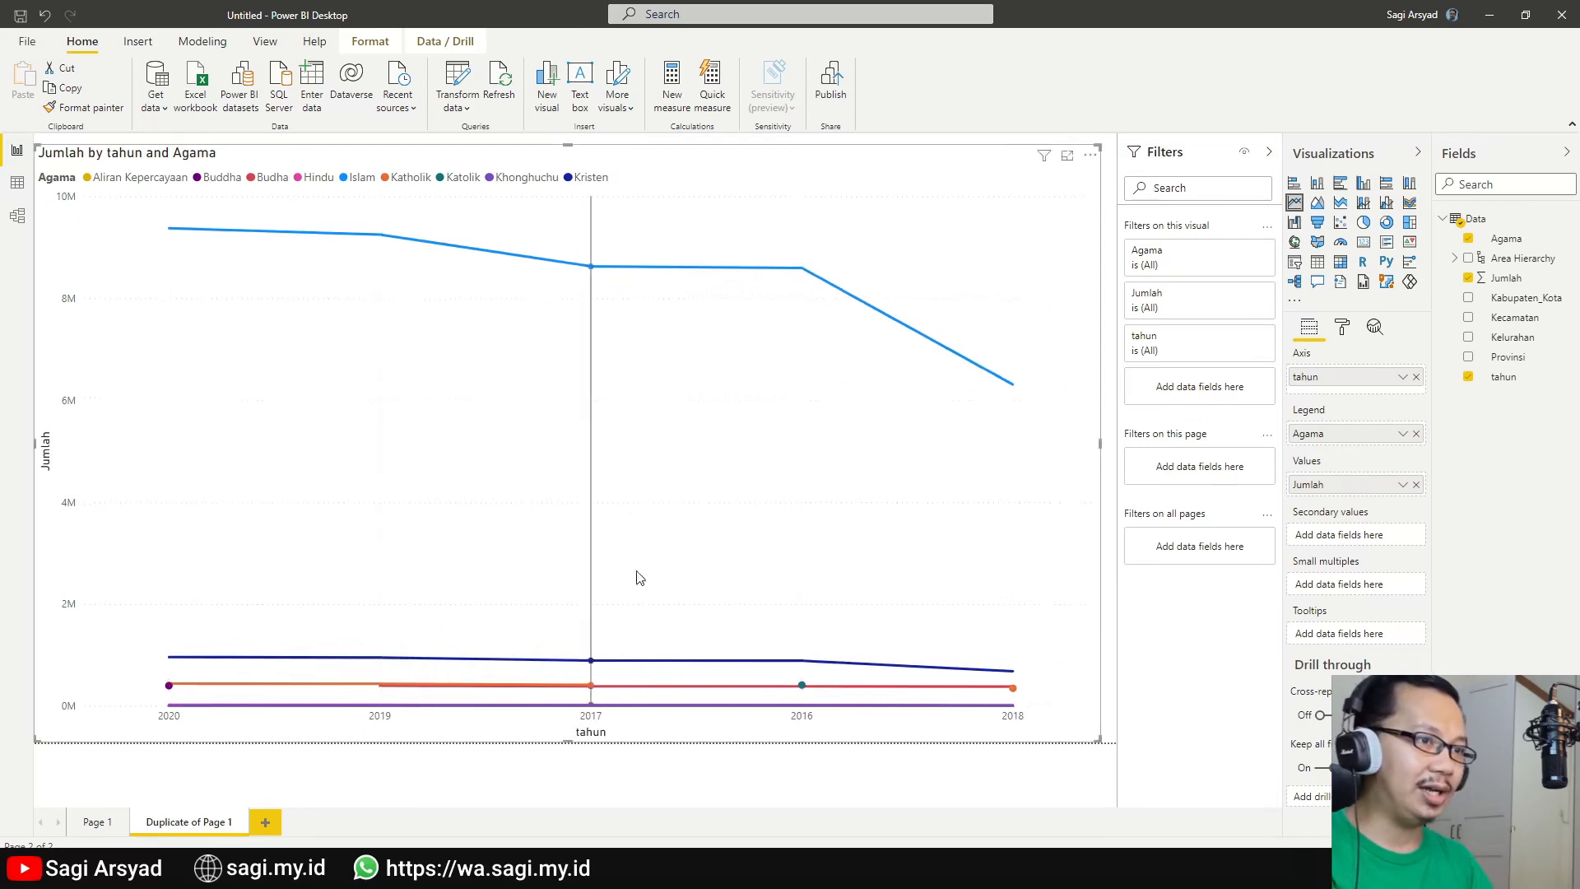
mouse_move(325, 635)
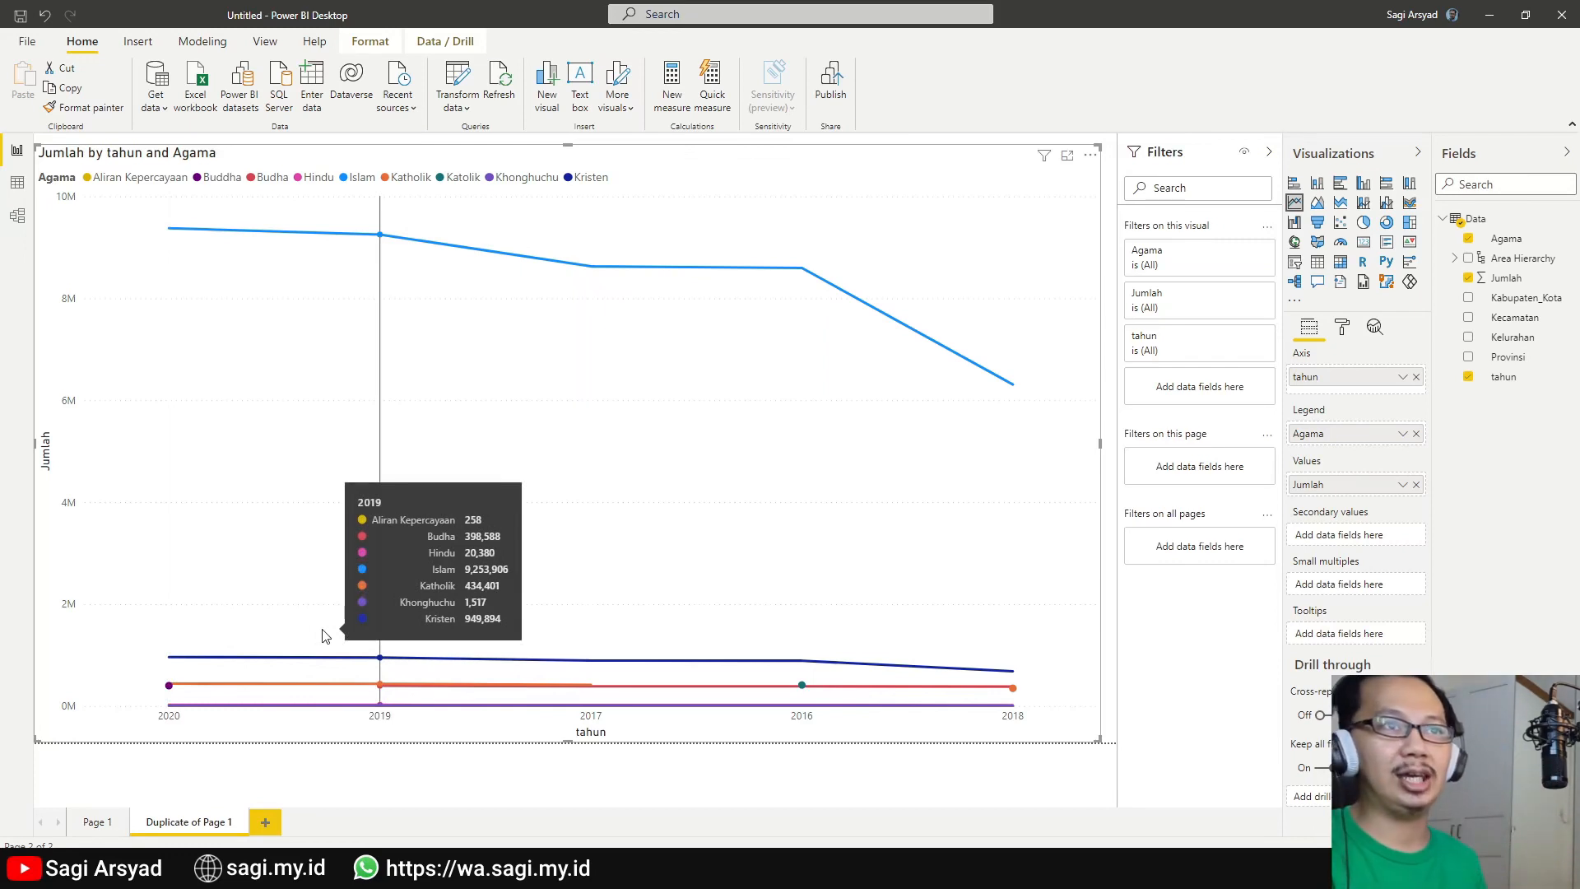
left_click(1341, 205)
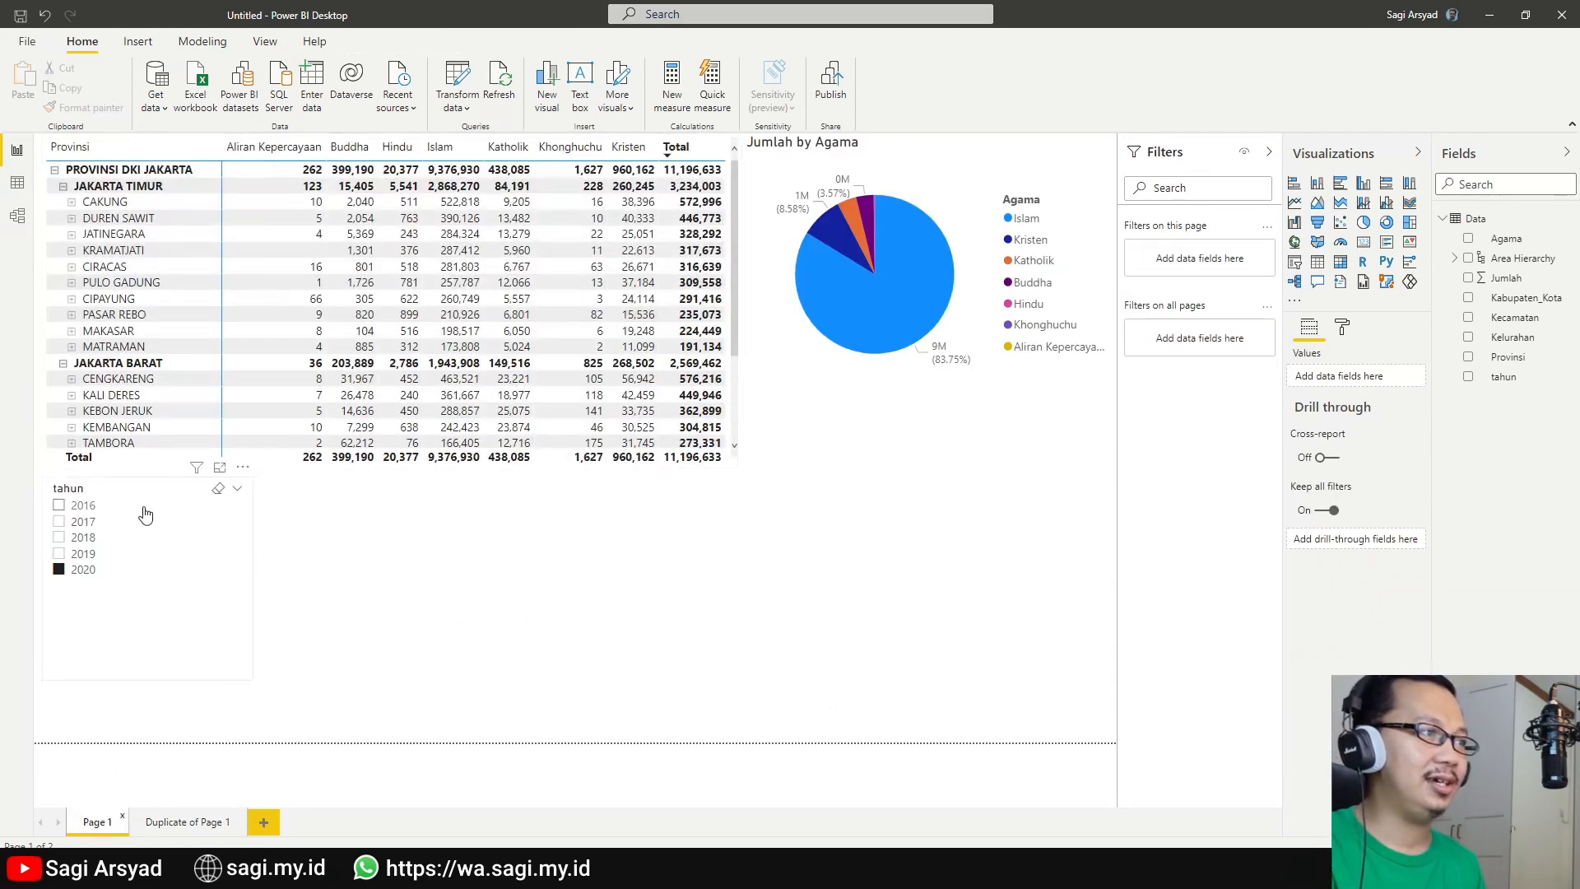
Move the tahun slicer to the bottom-left corner of Page 1 and rename the Duplicate of Page 1 page as Year on Year.
left_click_drag(145, 583, 144, 631)
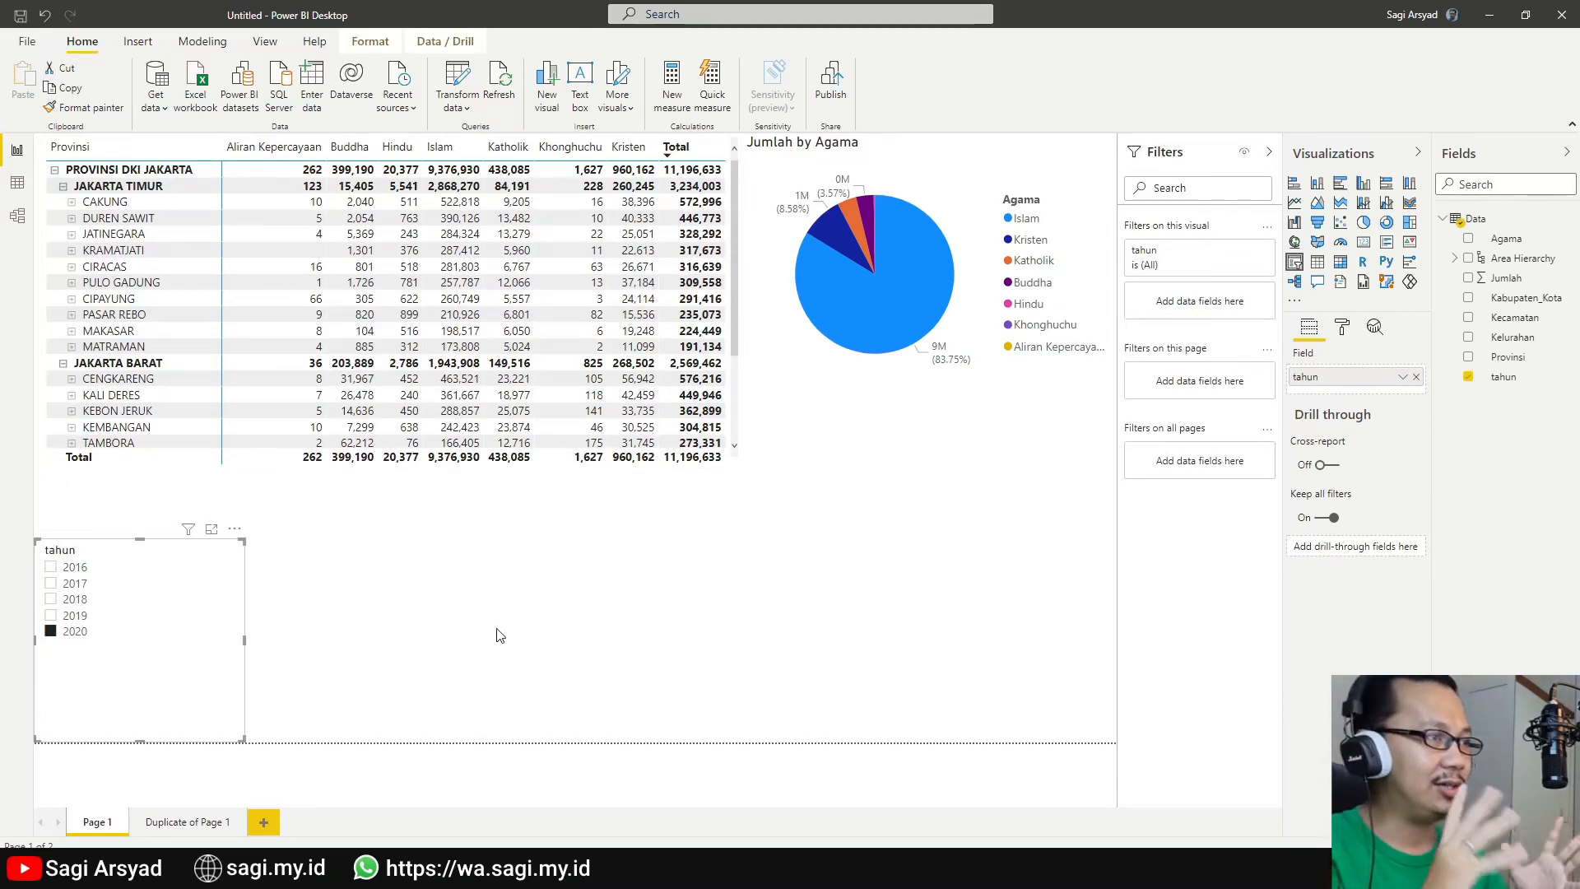
right_click(153, 825)
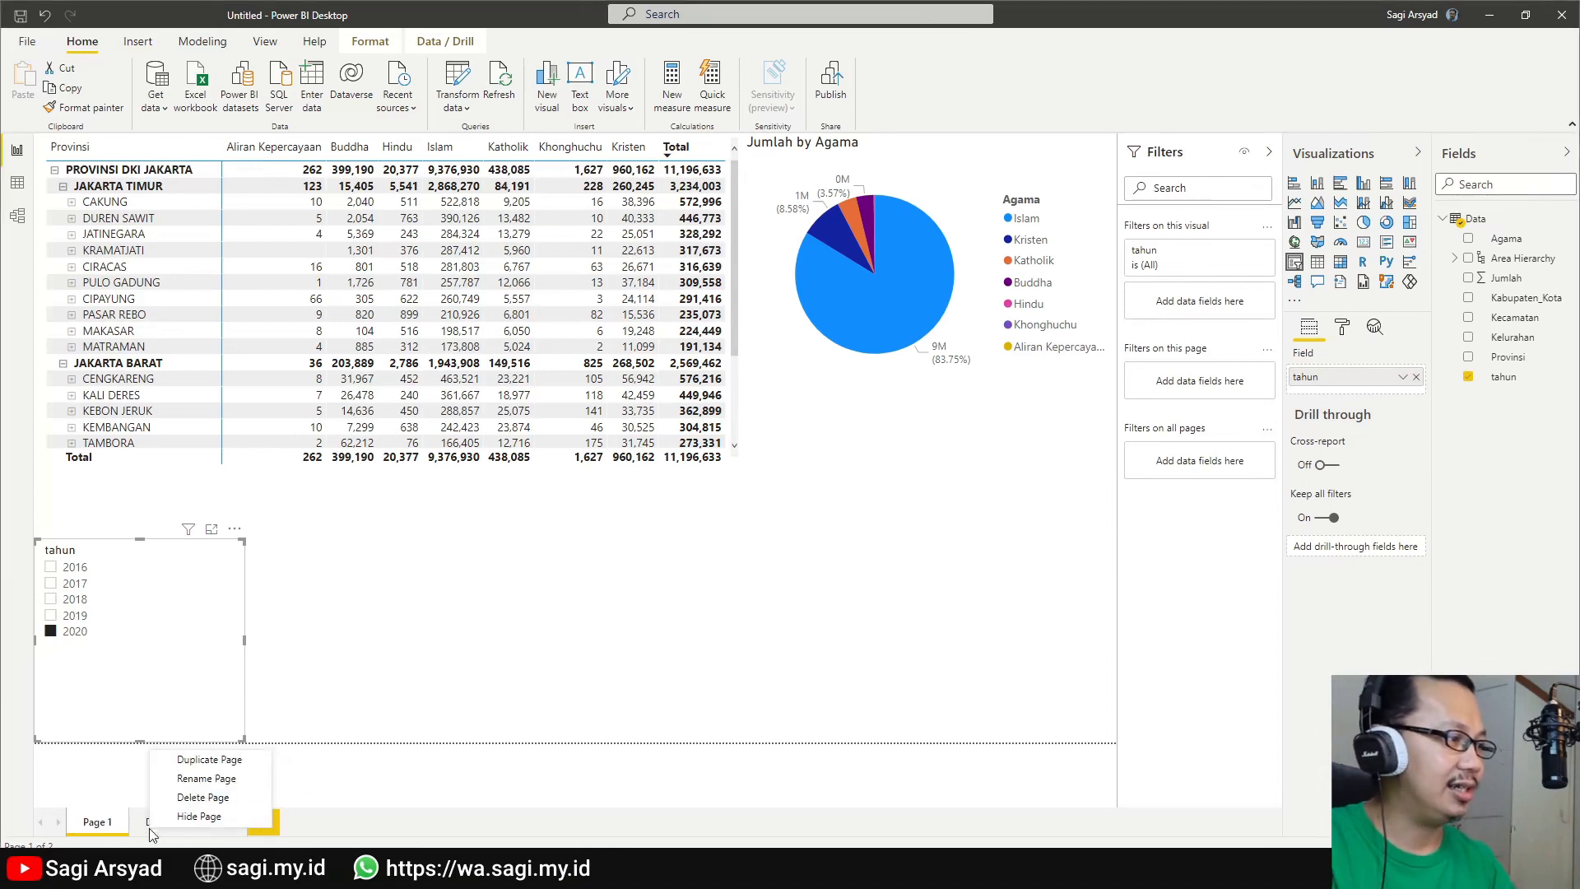
left_click(204, 778)
type("Y")
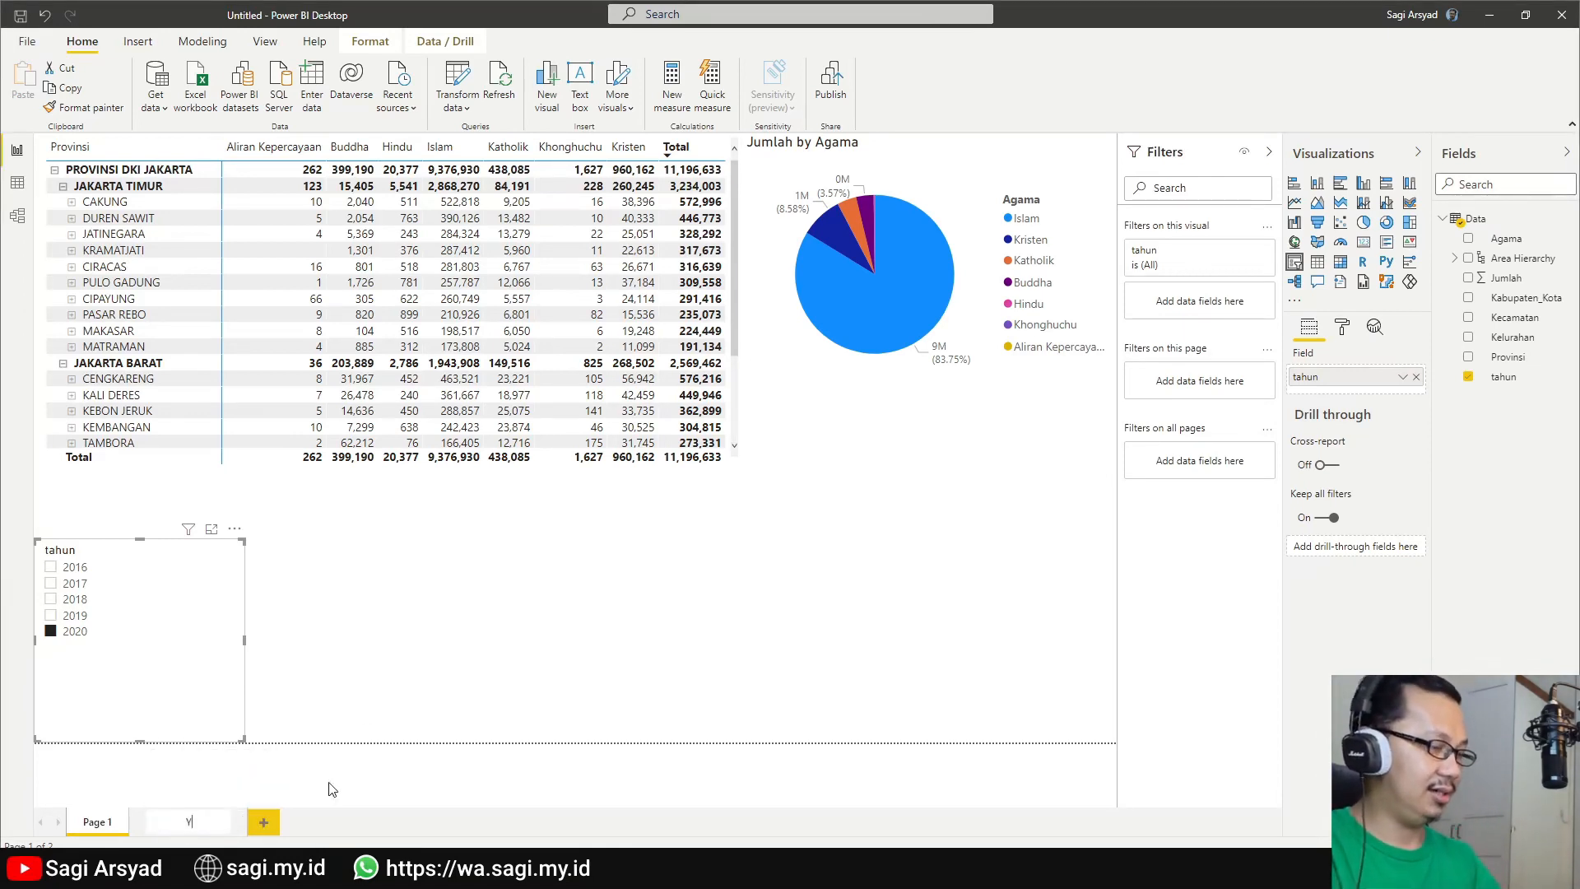
type("ear on Y")
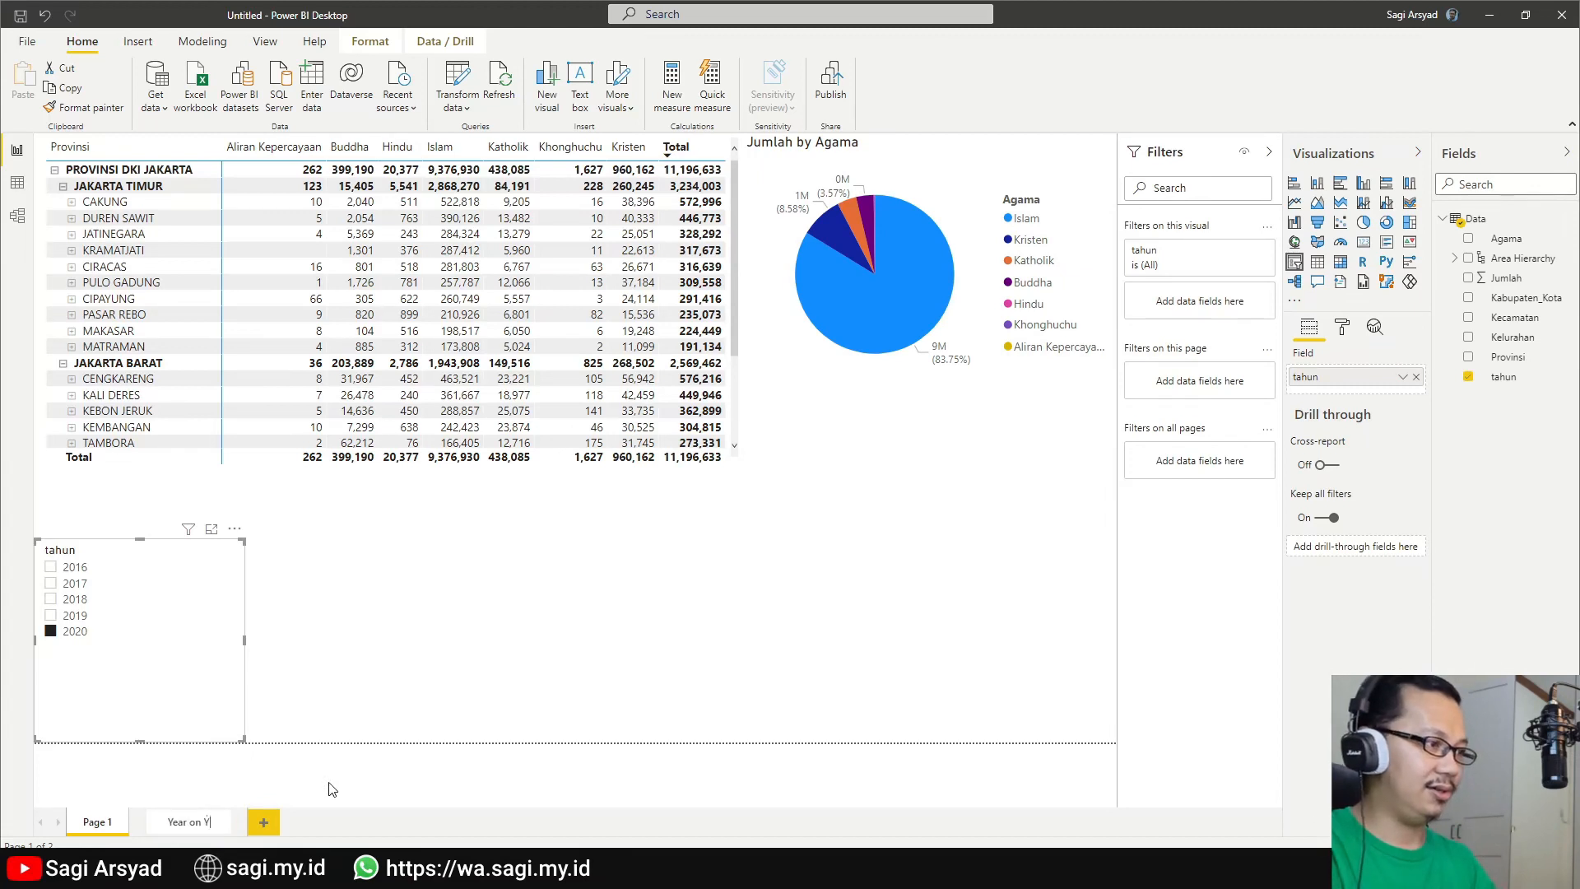
type("ear")
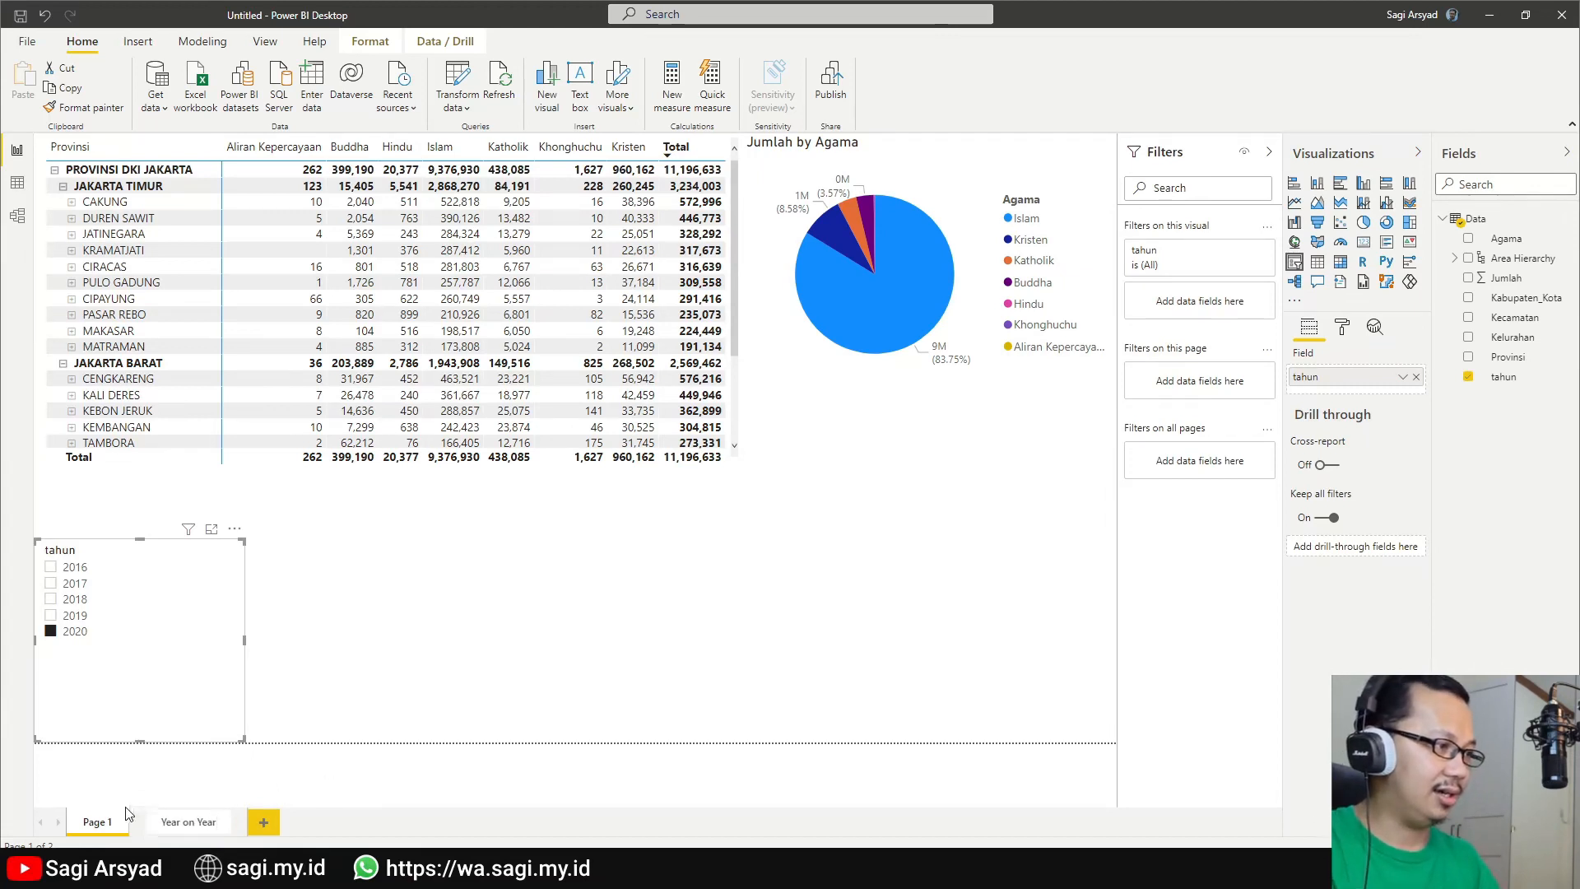
Rename the Year on Year page as Year to Year and Page 1 as Yearly.
left_click(98, 823)
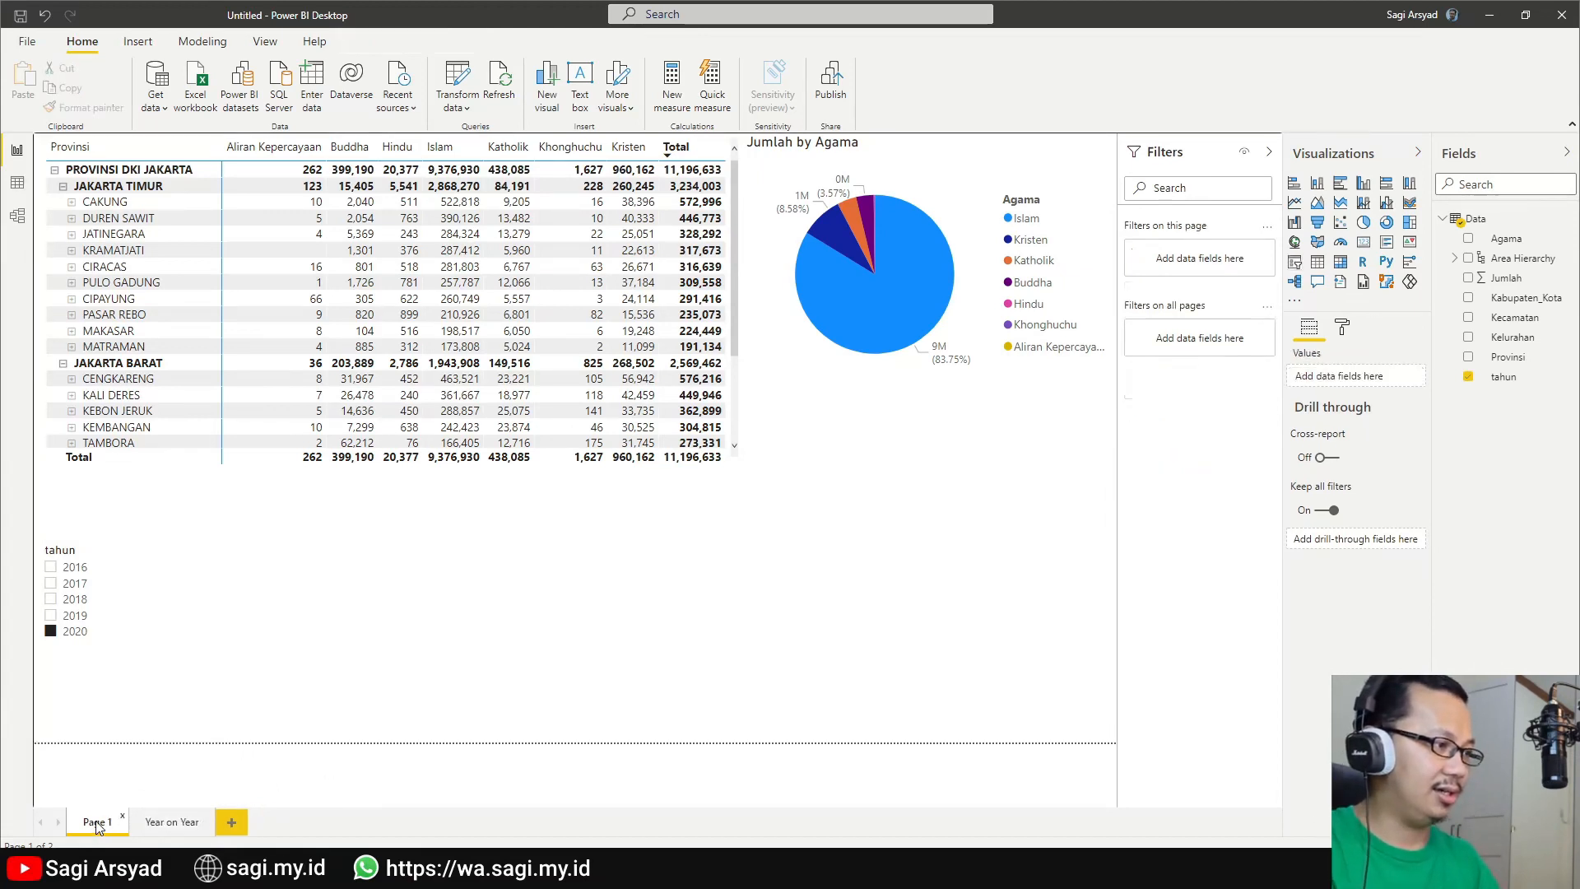
left_click(154, 823)
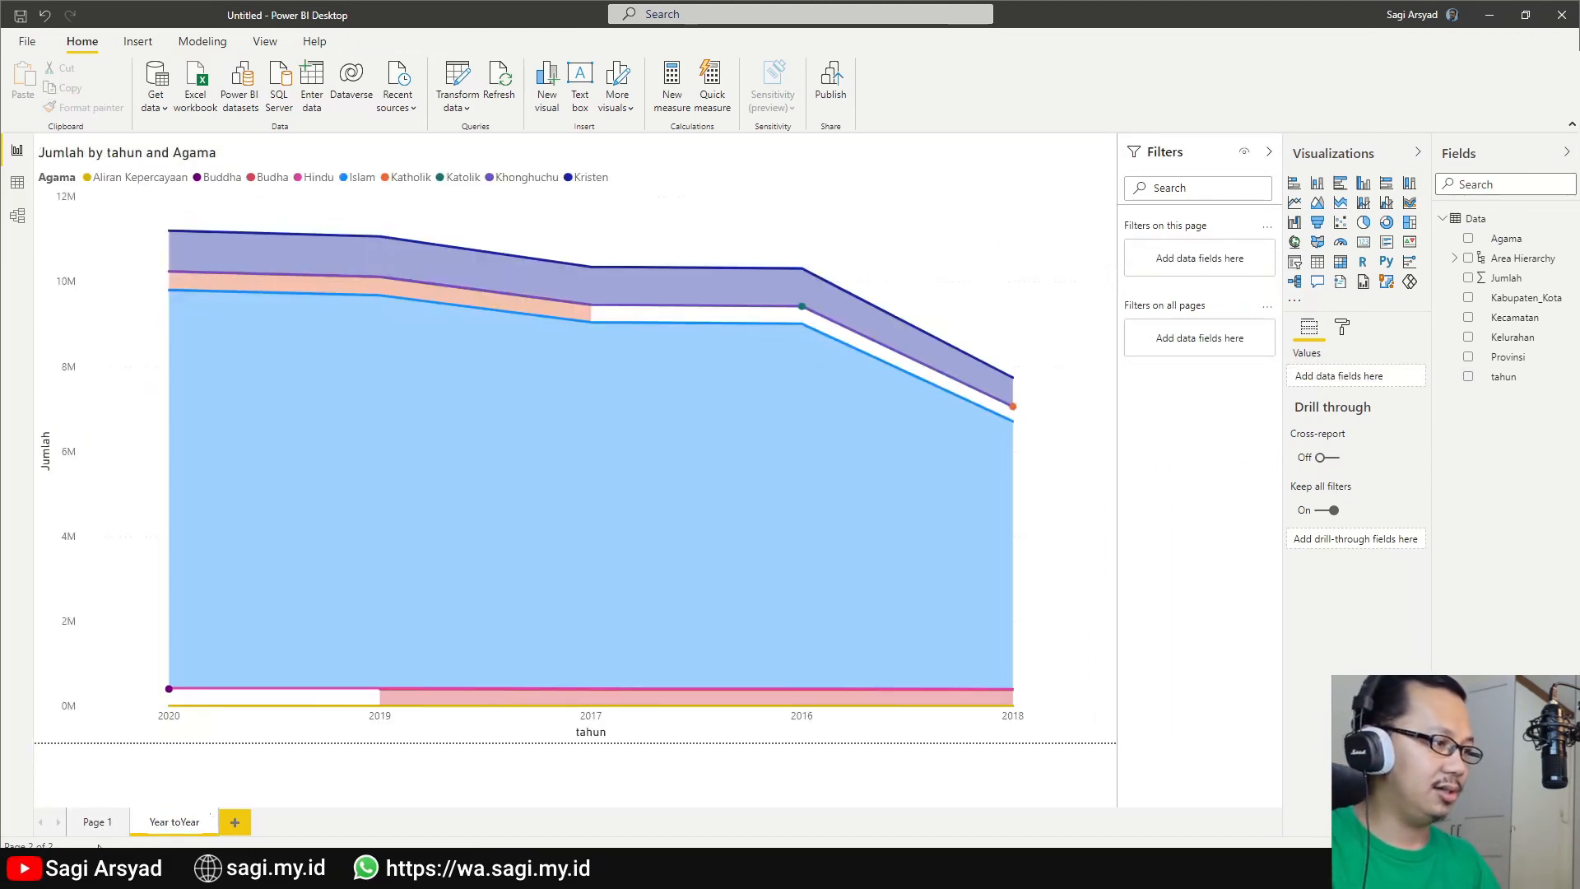
left_click(92, 821)
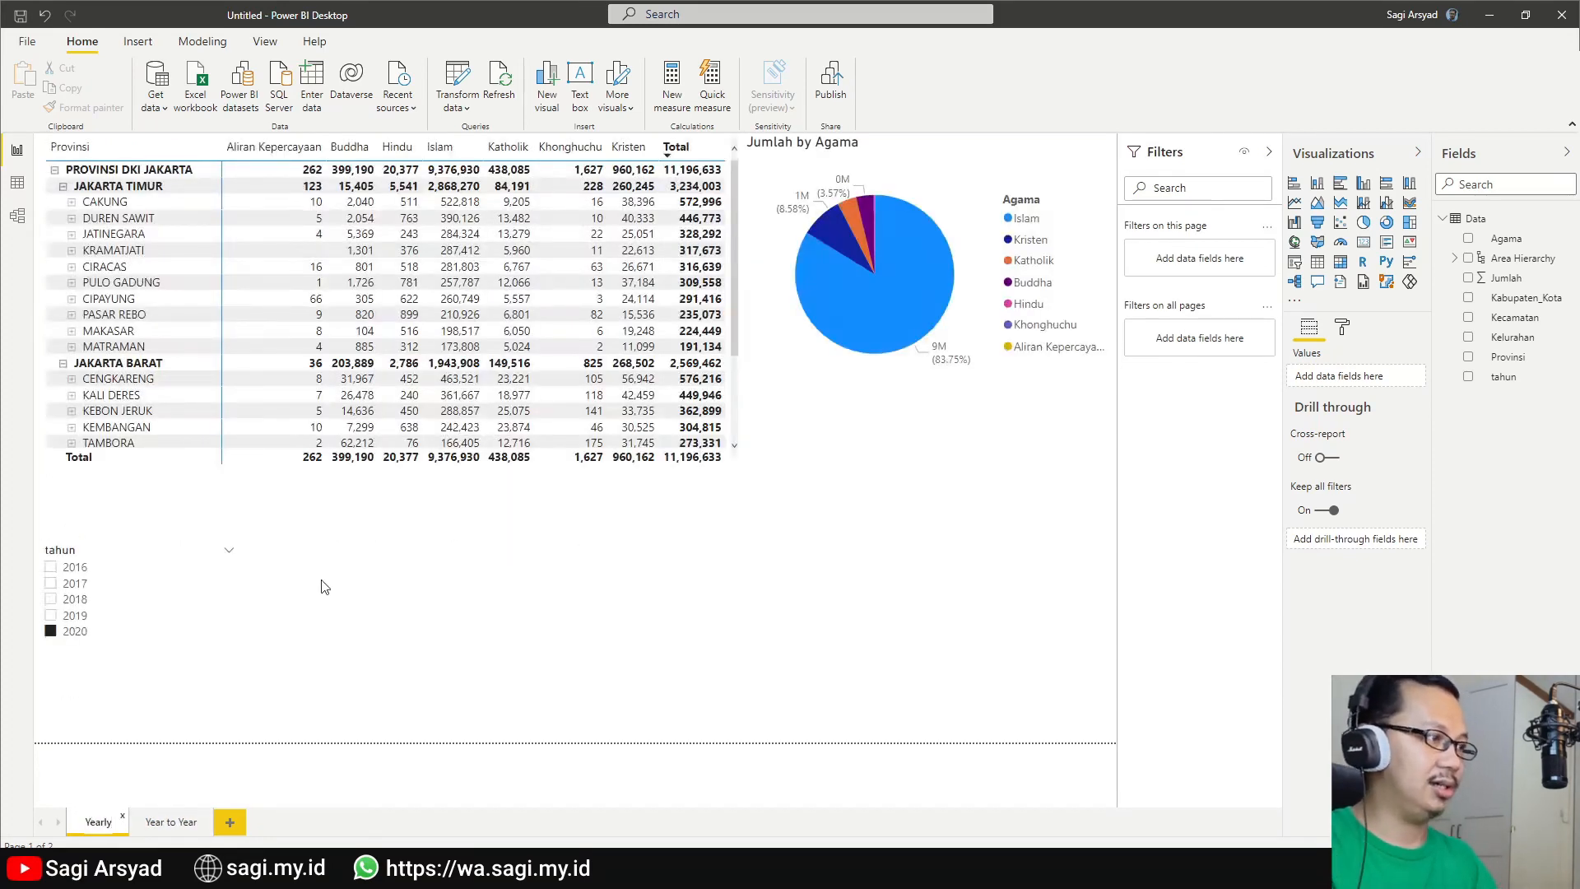
key("Return")
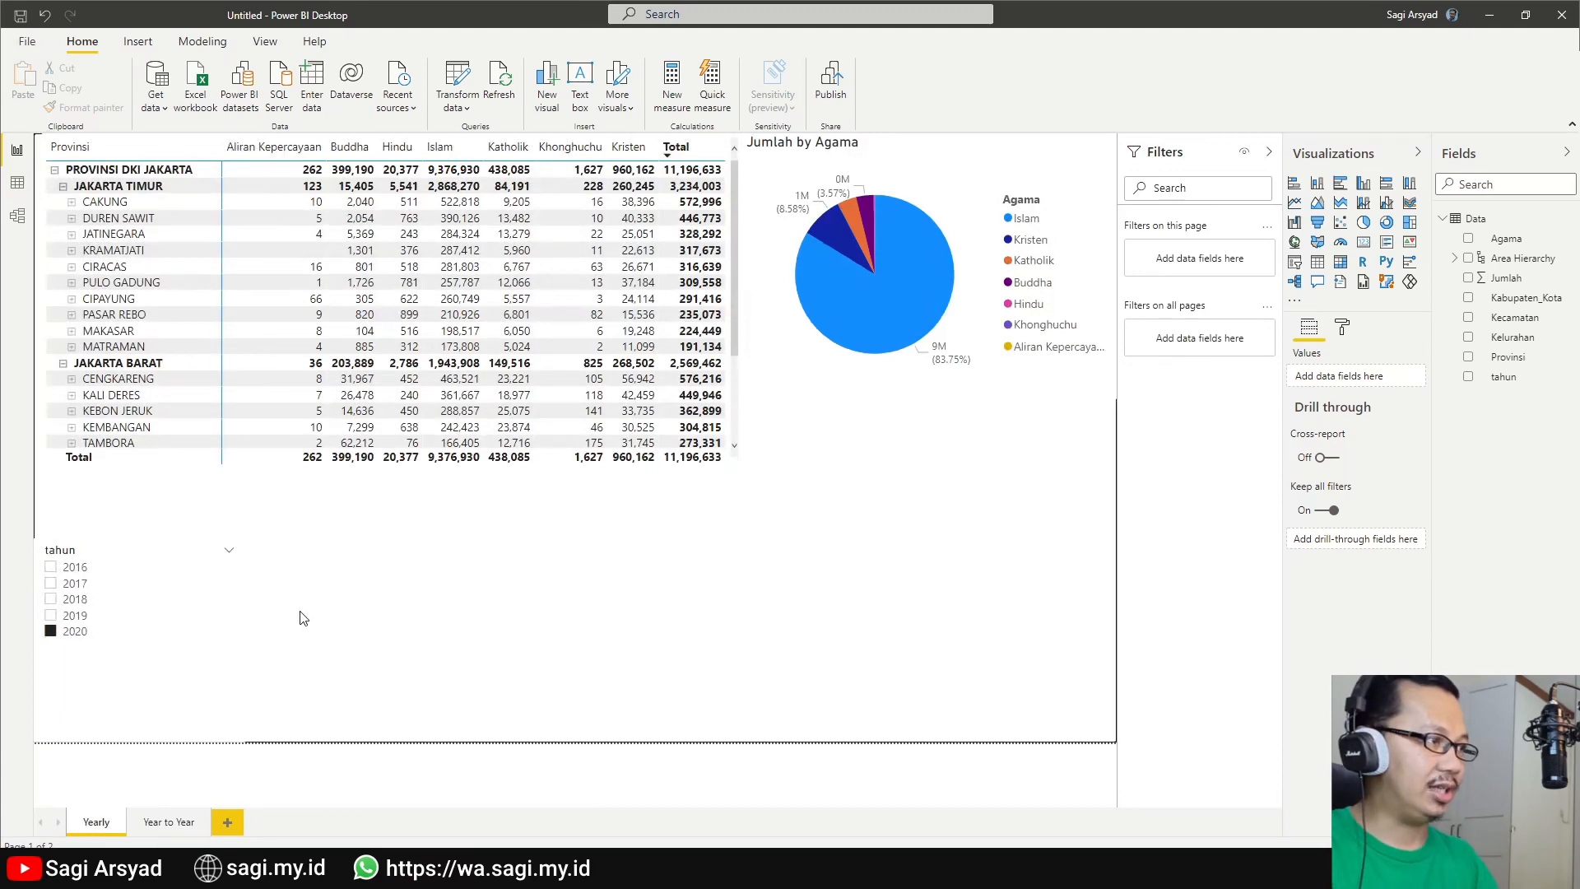
Filter the Yearly page to 2019 with the tahun slicer and move the slicer to the page's bottom-right corner under the pie chart.
left_click(50, 616)
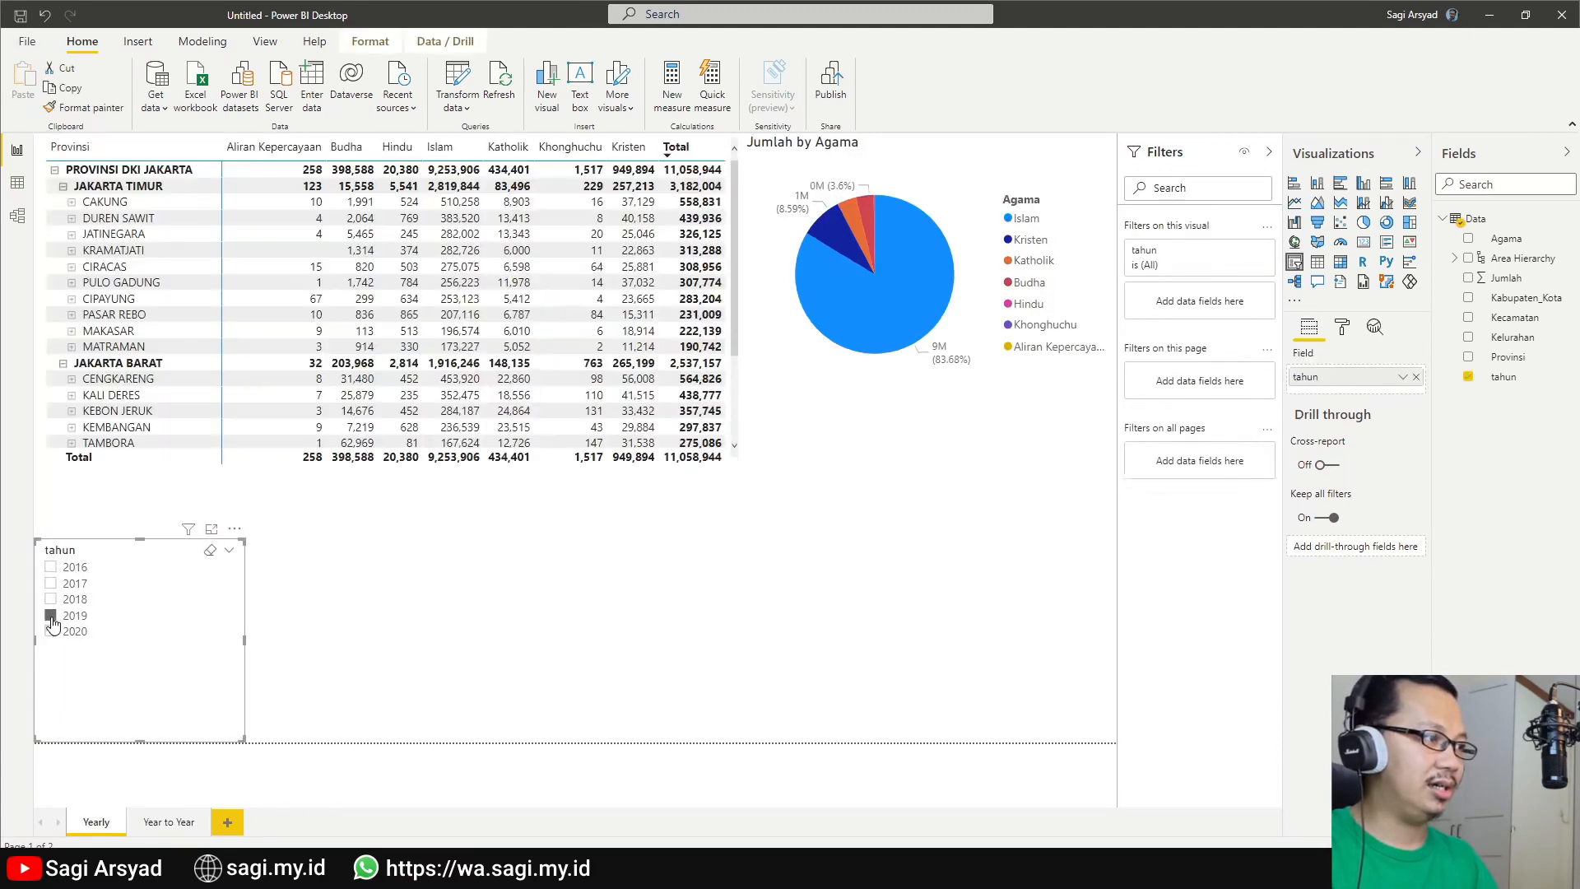
left_click_drag(122, 554, 1012, 553)
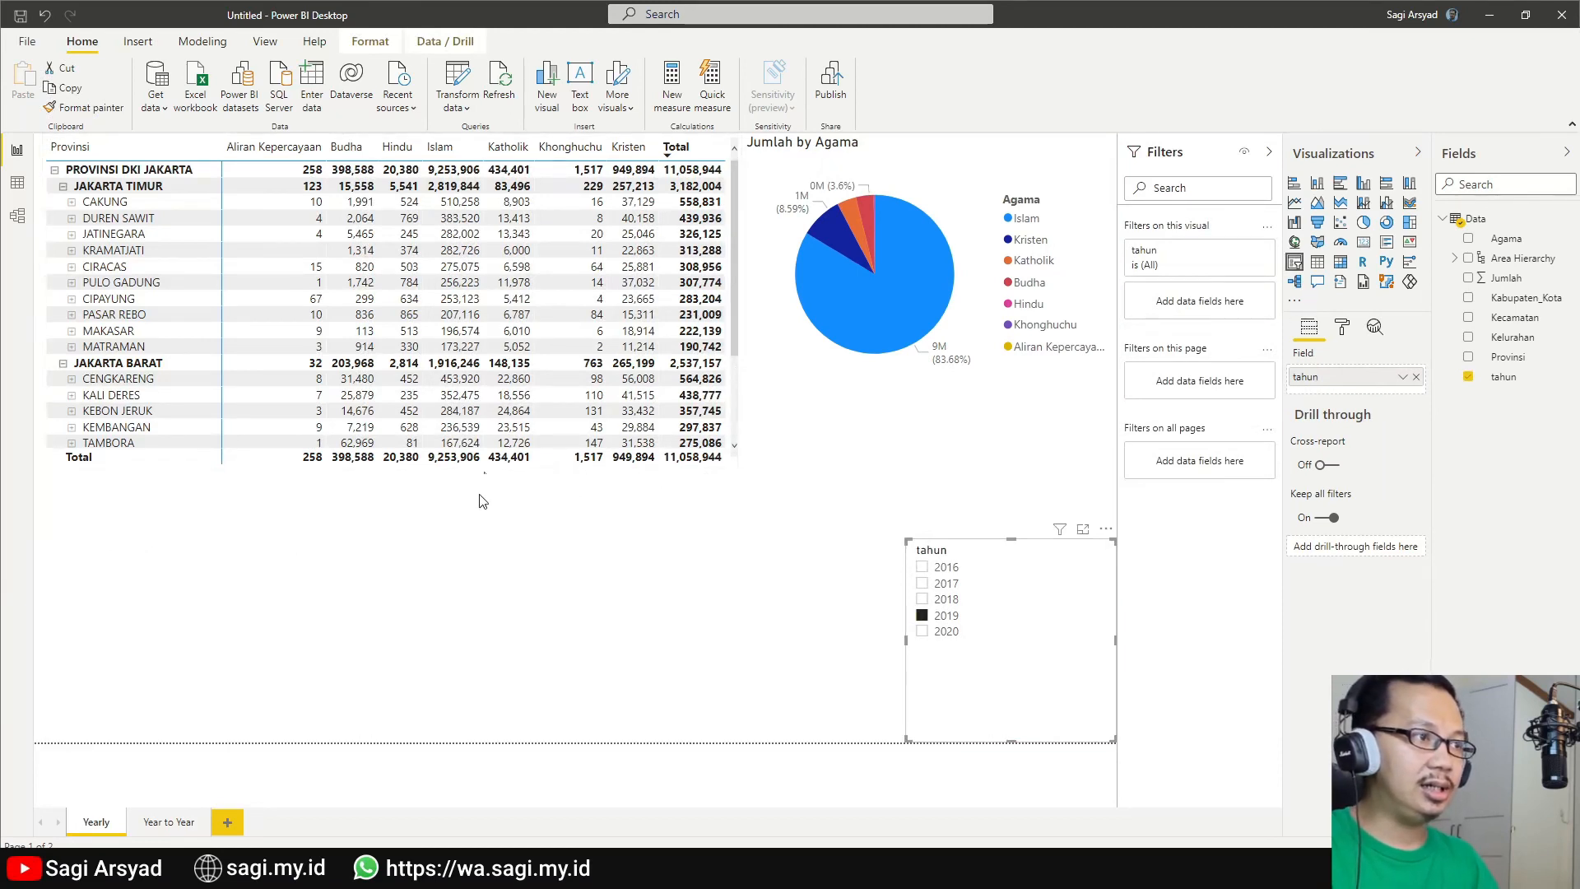
Extend the matrix down to the page's bottom edge and shorten the tahun slicer by lowering its top edge.
left_click(493, 477)
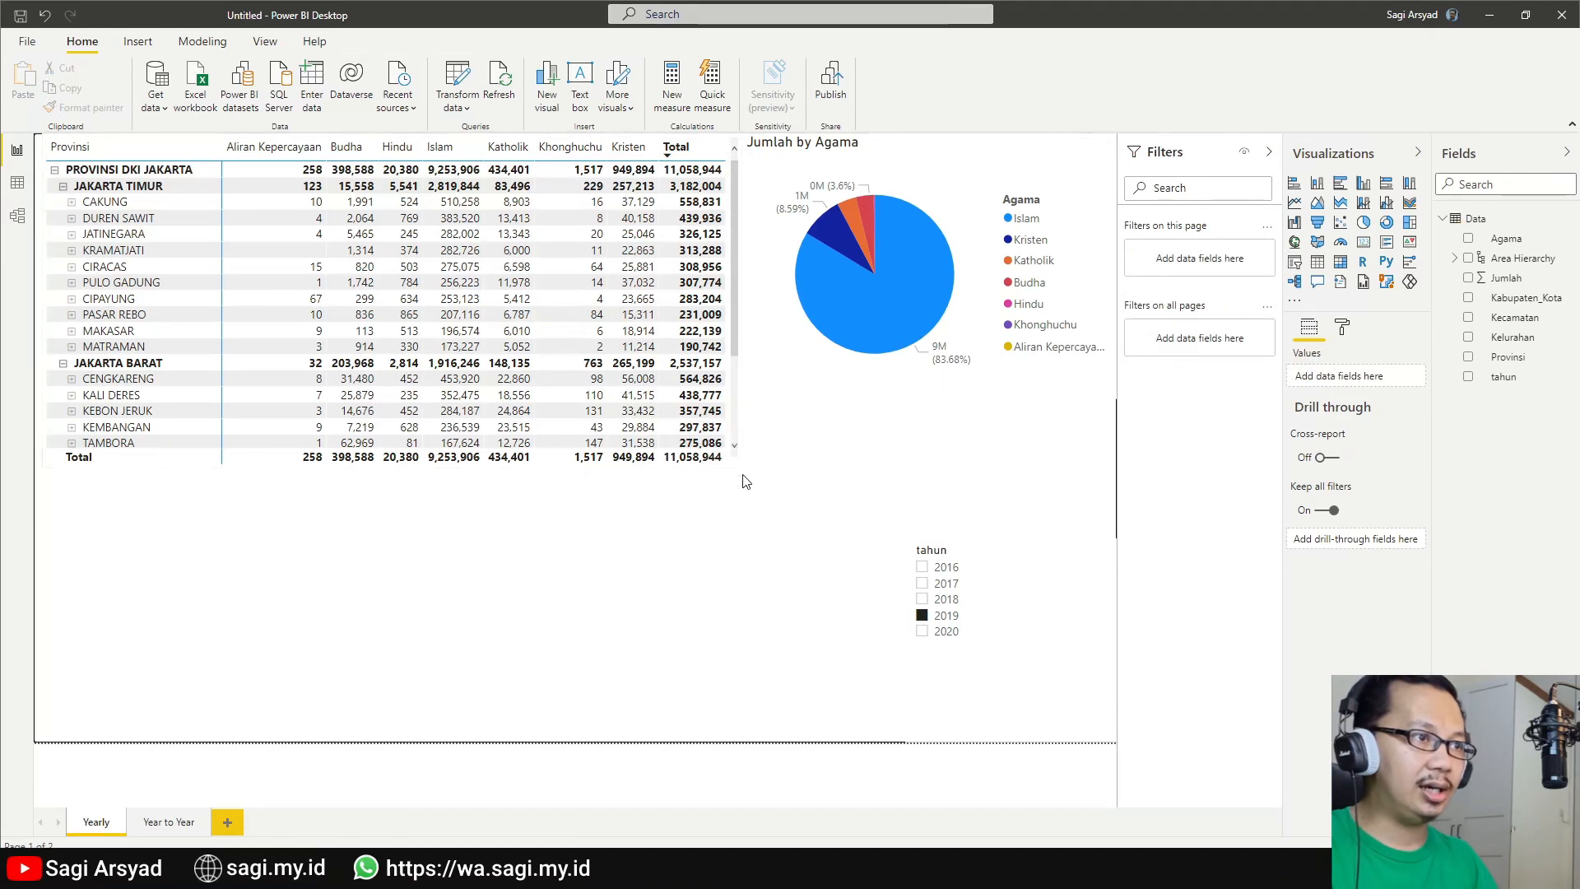
left_click(553, 470)
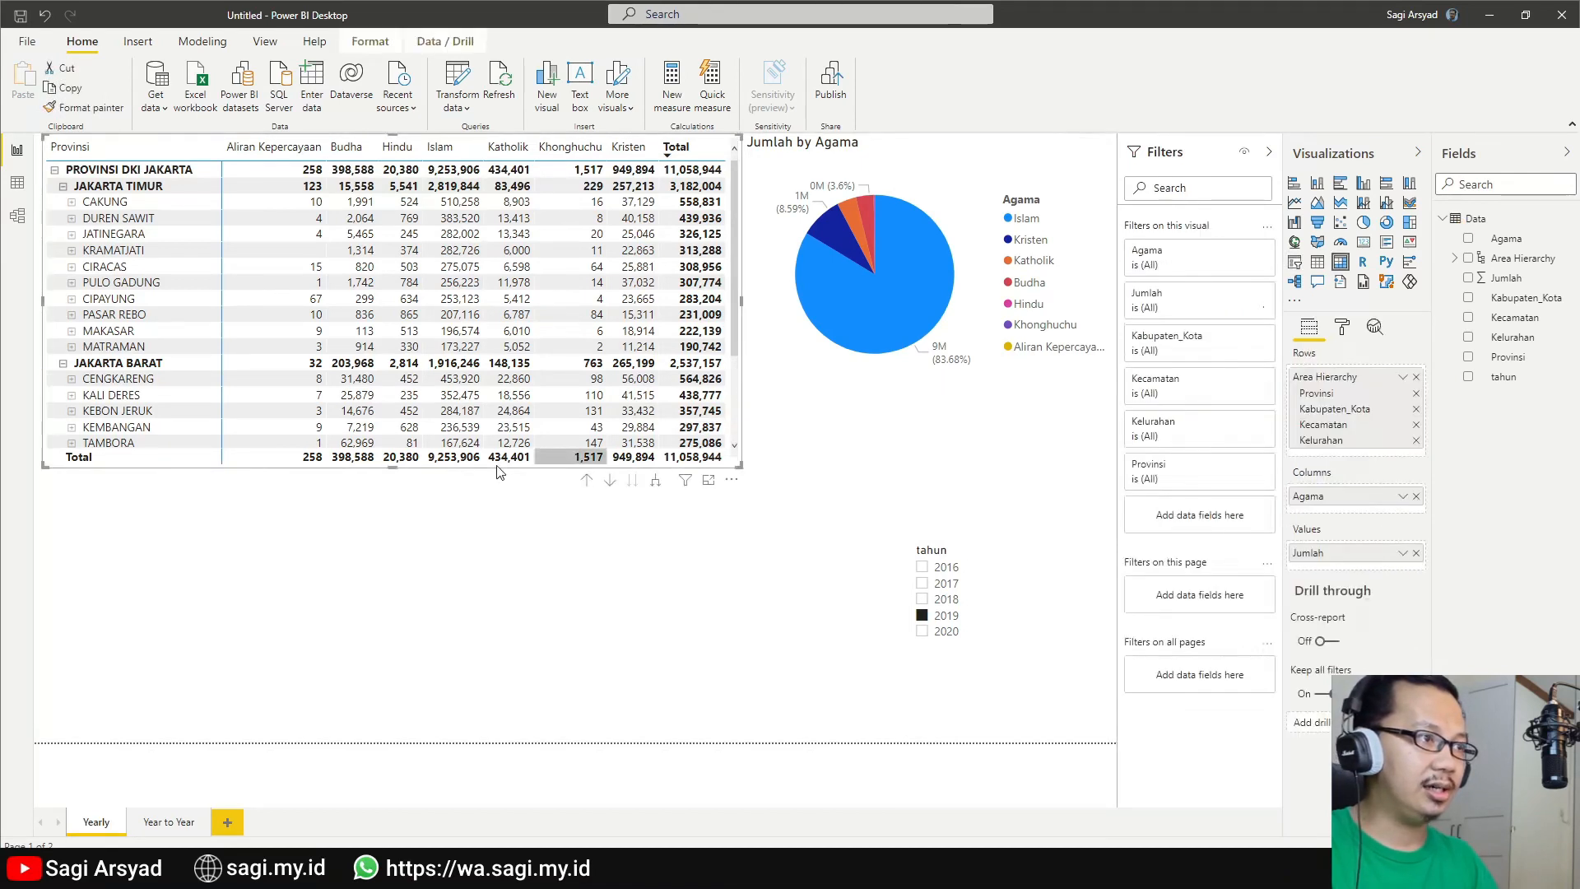
left_click_drag(381, 699, 381, 740)
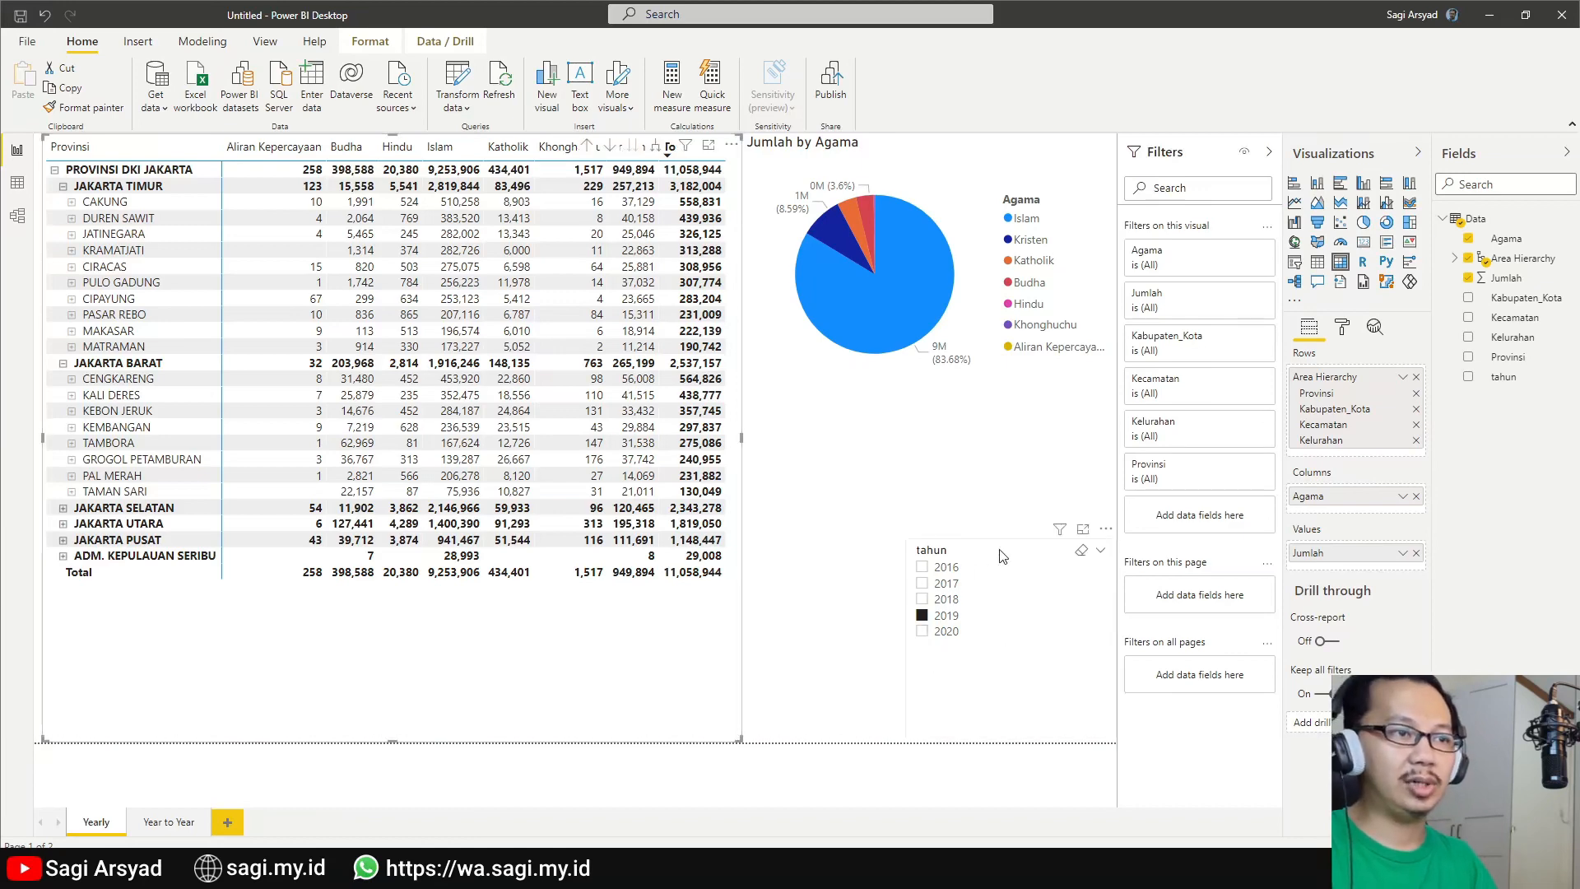
left_click_drag(1020, 548, 1017, 630)
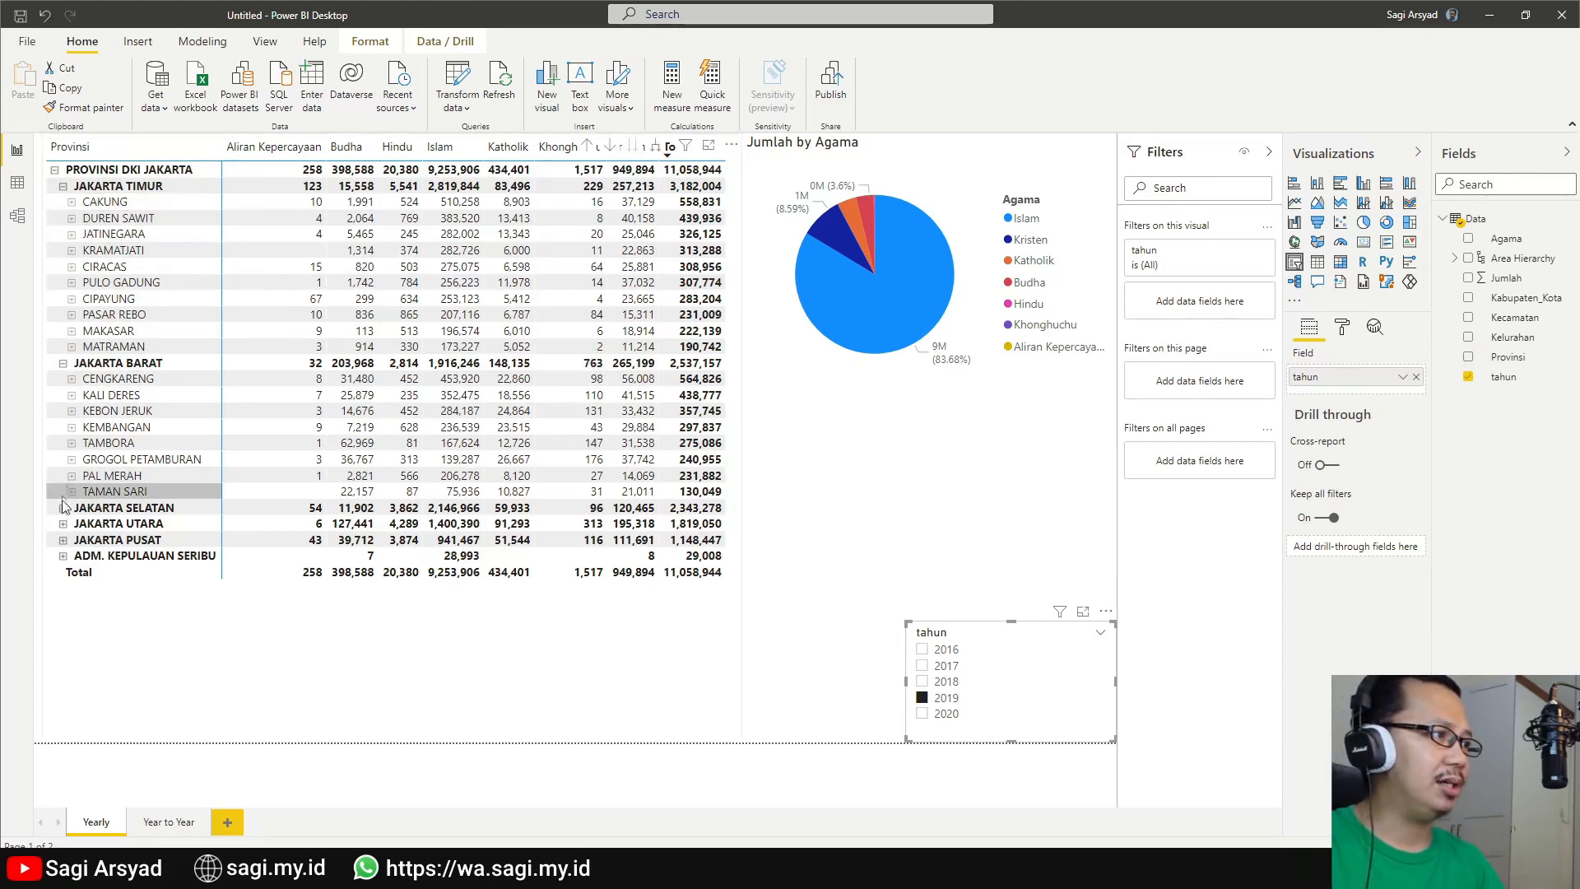
Expand JAKARTA SELATAN in the matrix and cross-filter it from the pie chart by Islam, Kristen, both together, and Islam alone.
left_click(59, 526)
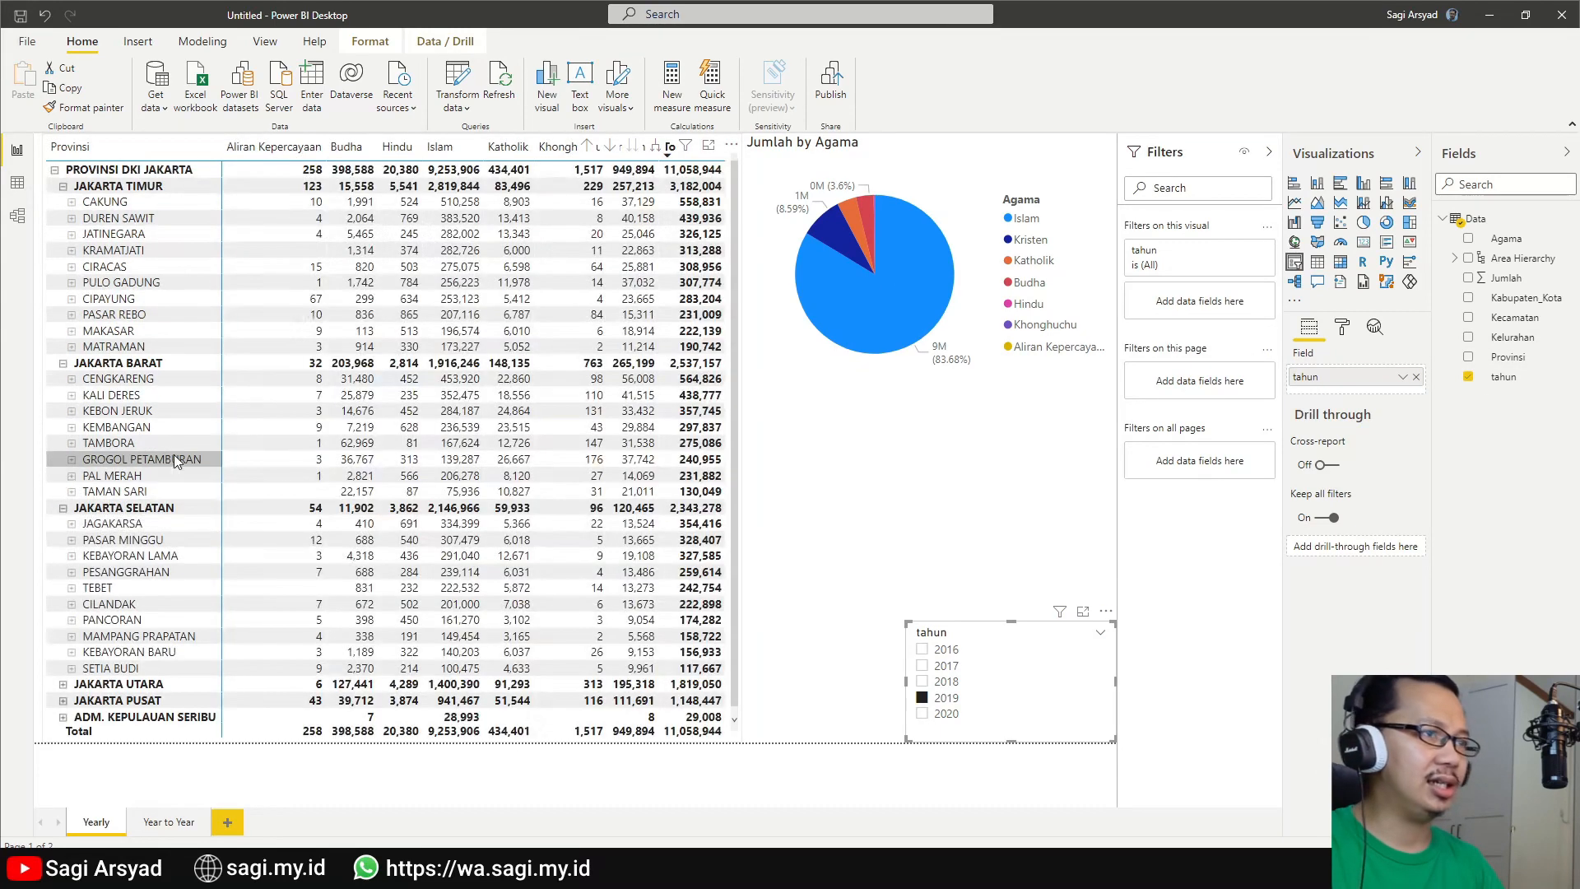
left_click(913, 264)
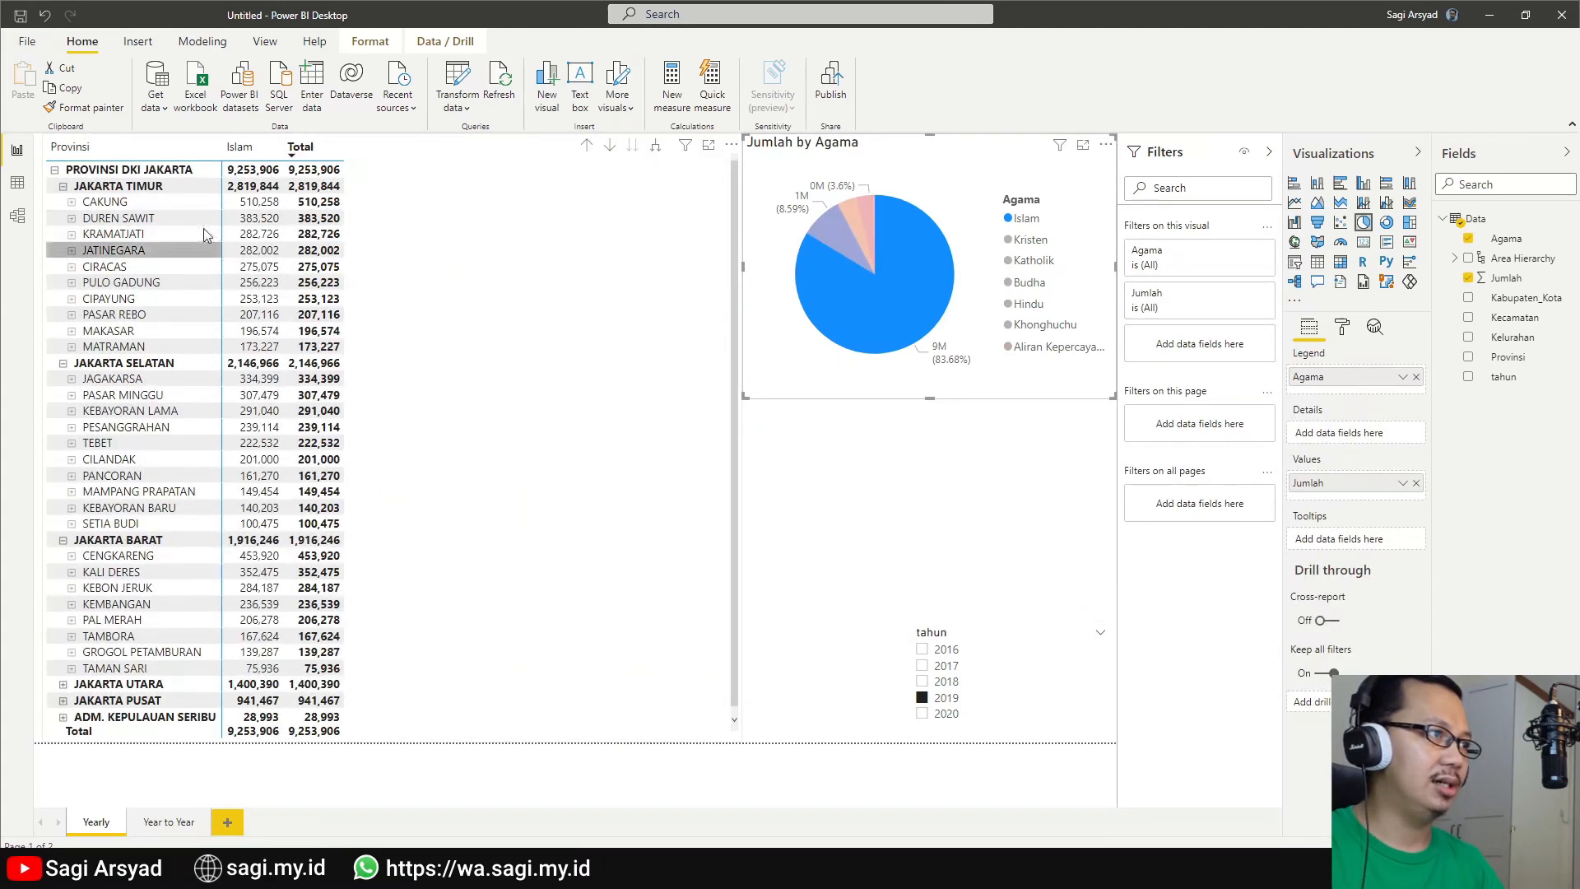
left_click(895, 303)
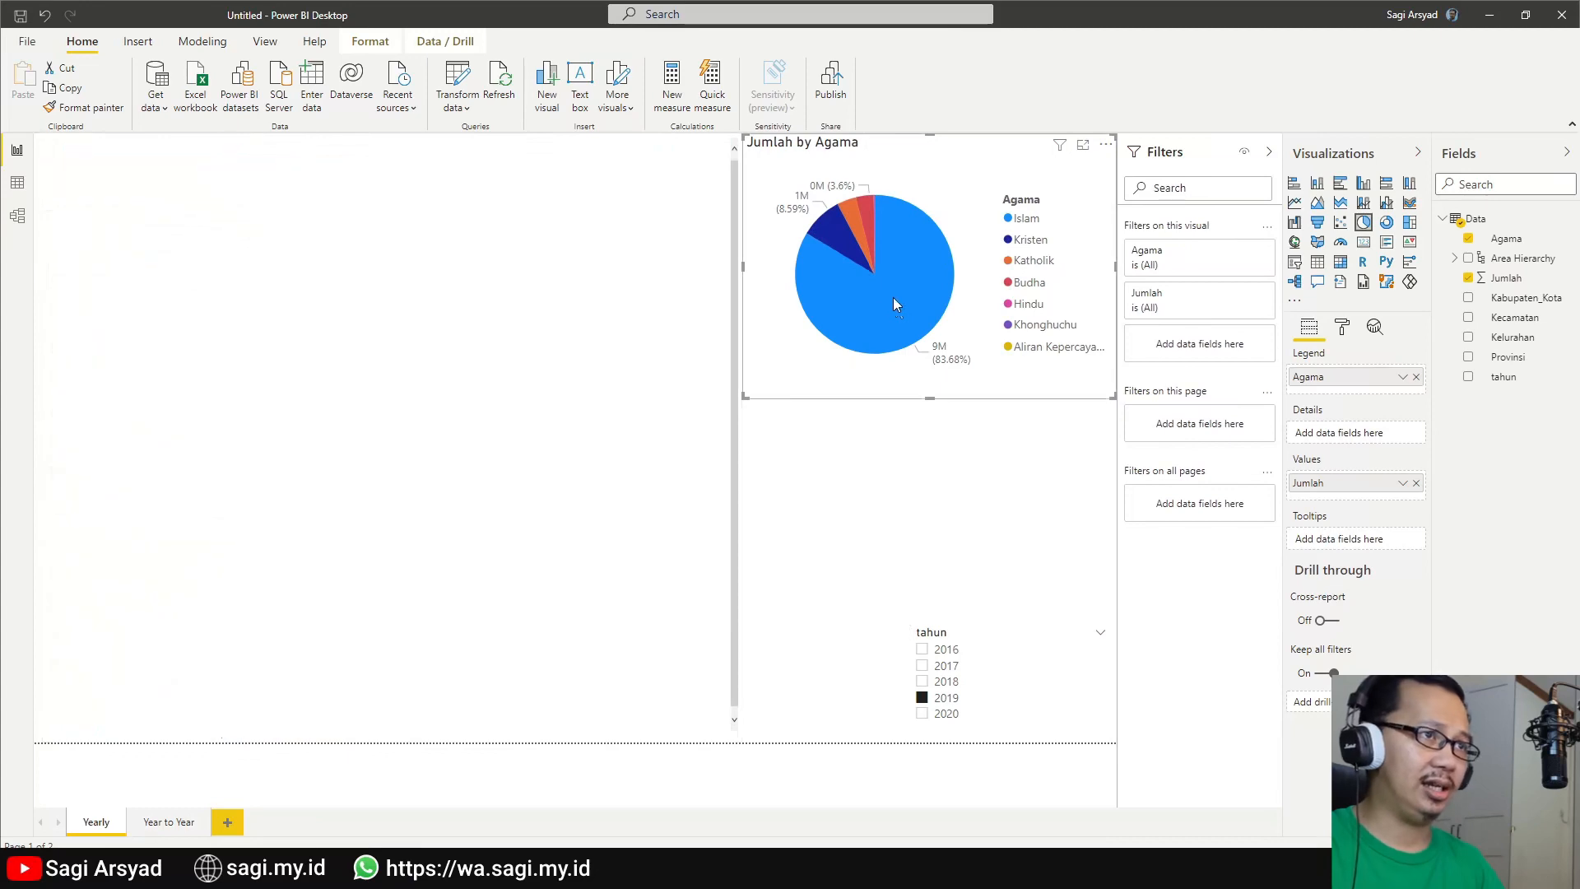
mouse_move(841, 244)
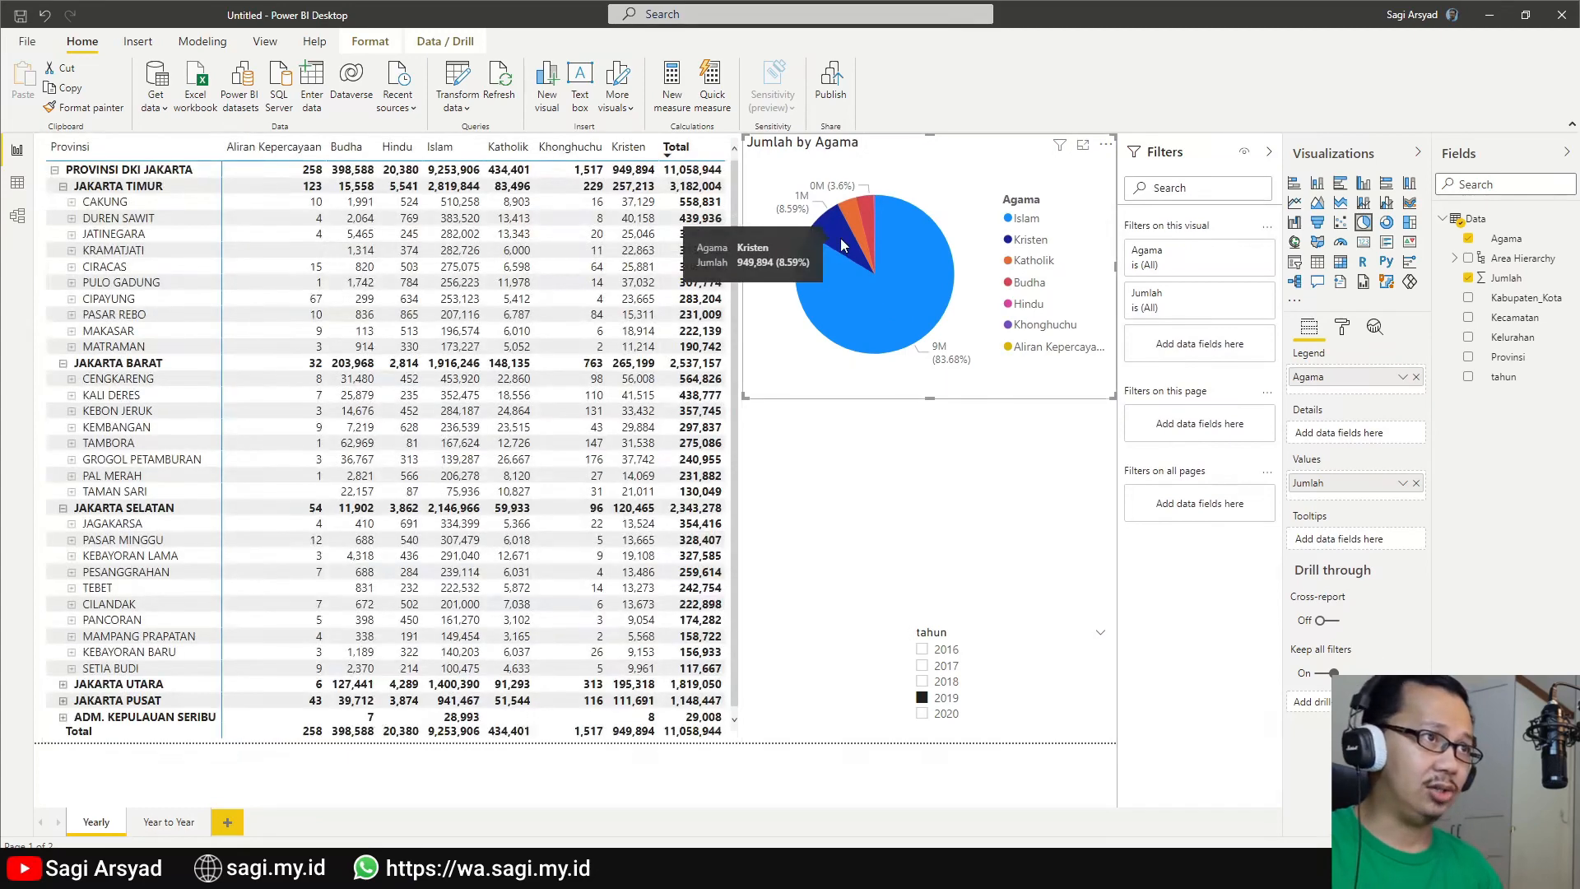
left_click(829, 284)
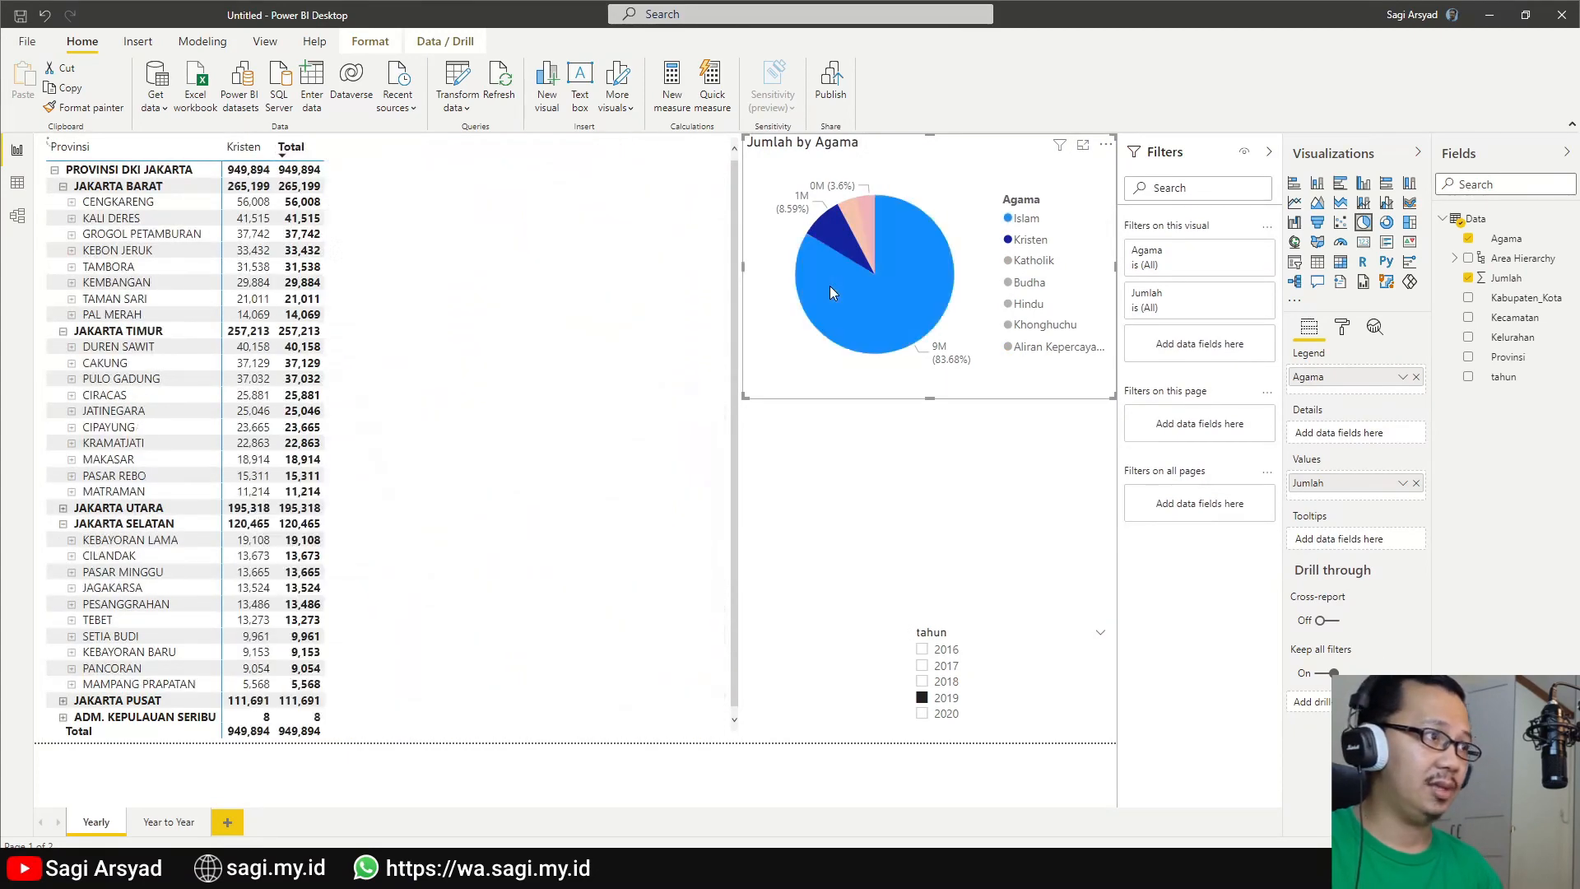
left_click(829, 285, "ctrl")
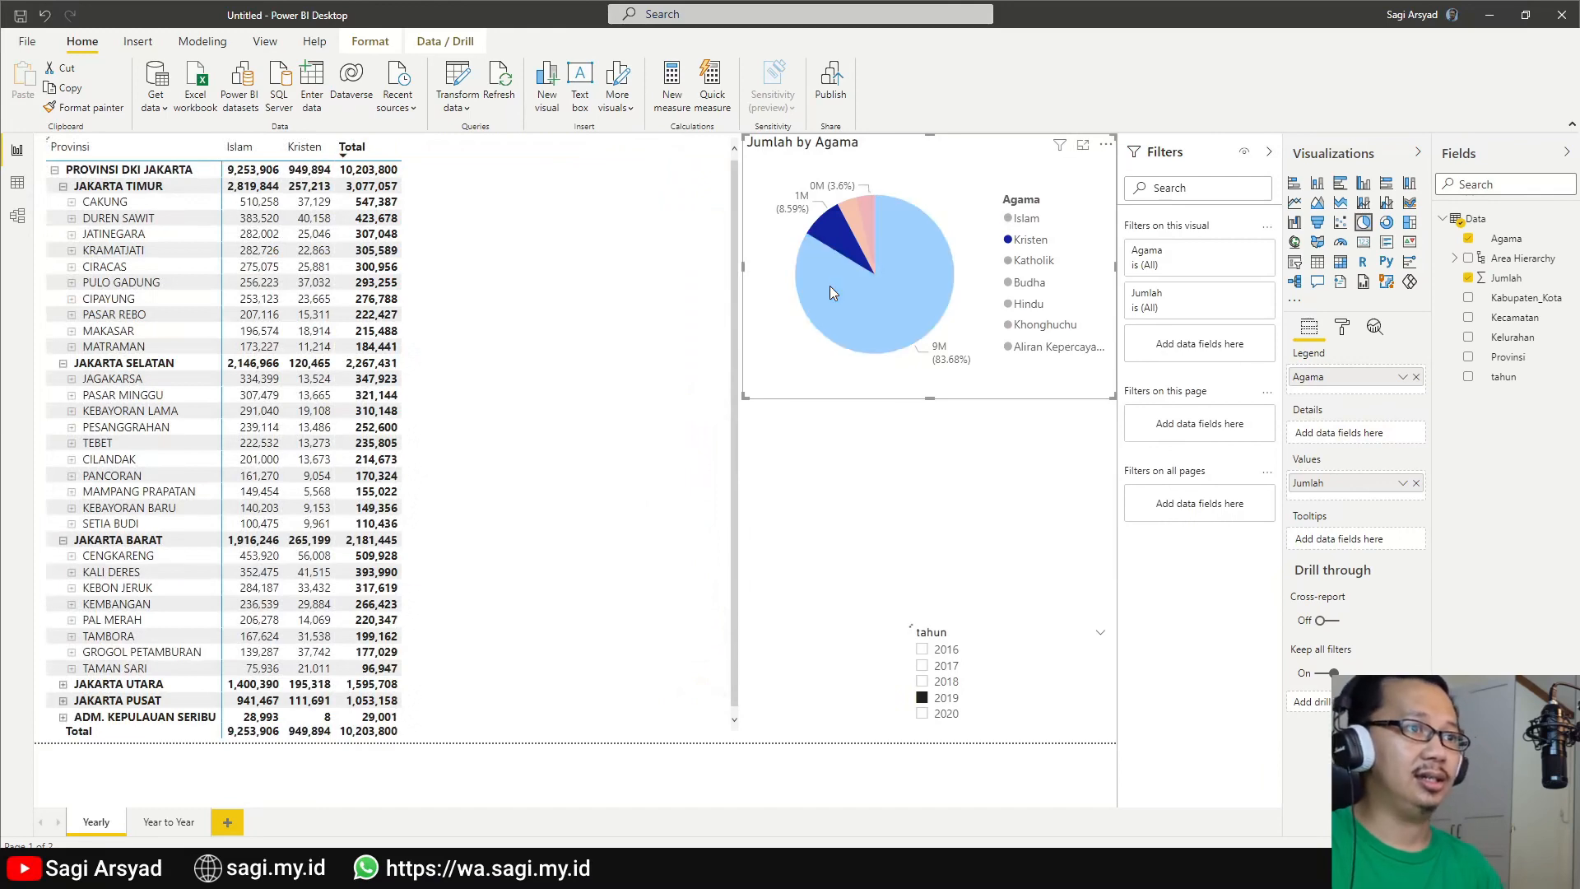
left_click(830, 286)
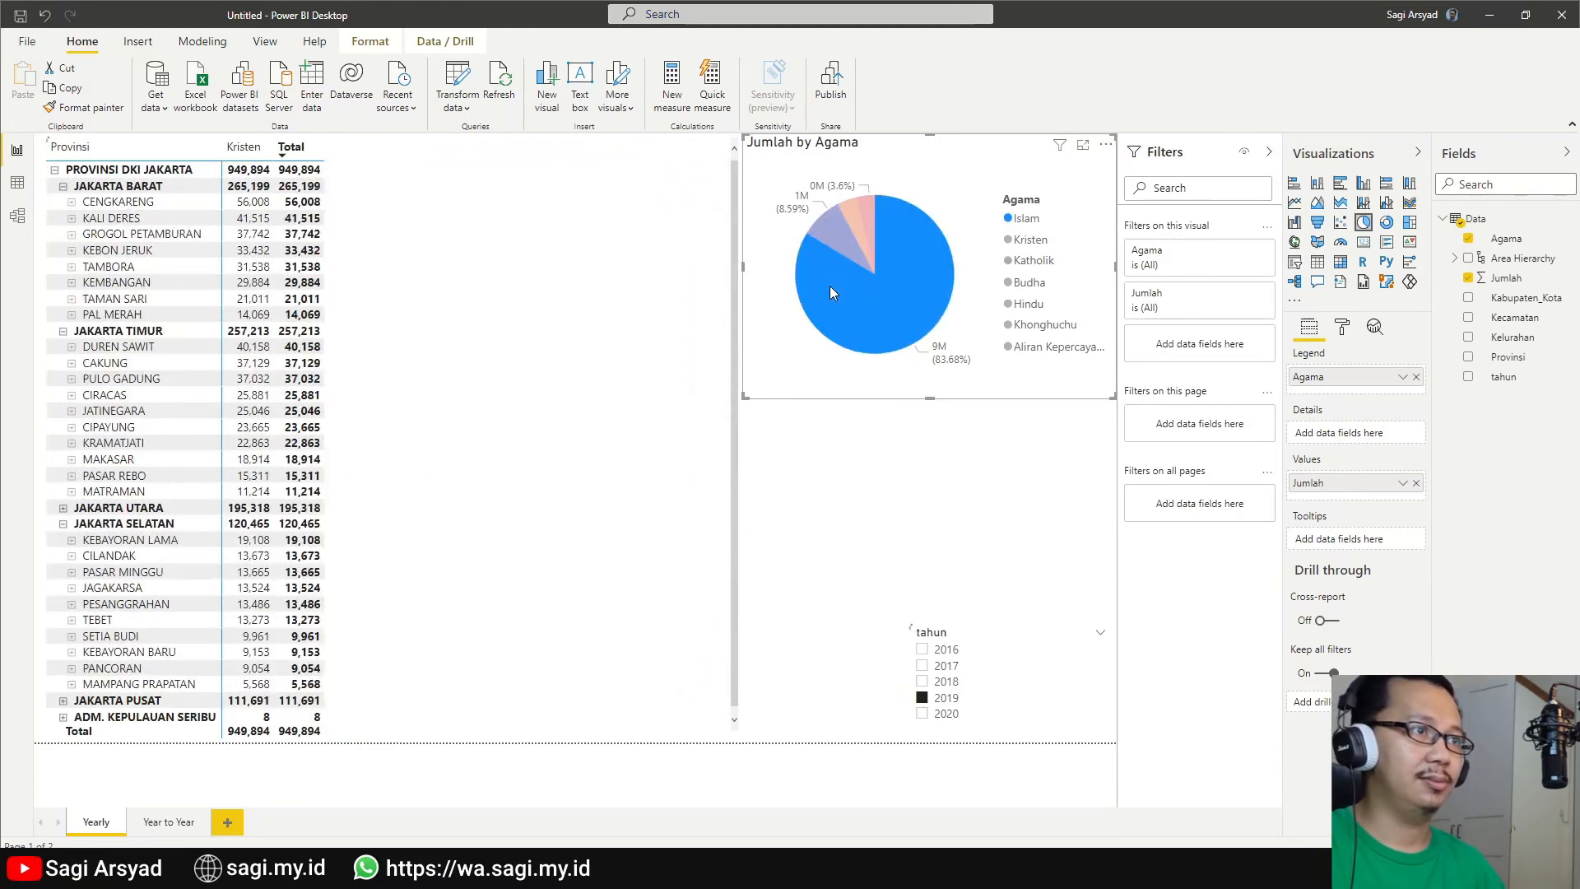
Save the report as agama-dki in the Documents folder and clear the Islam selection in the pie chart.
left_click(27, 41)
left_click(72, 120)
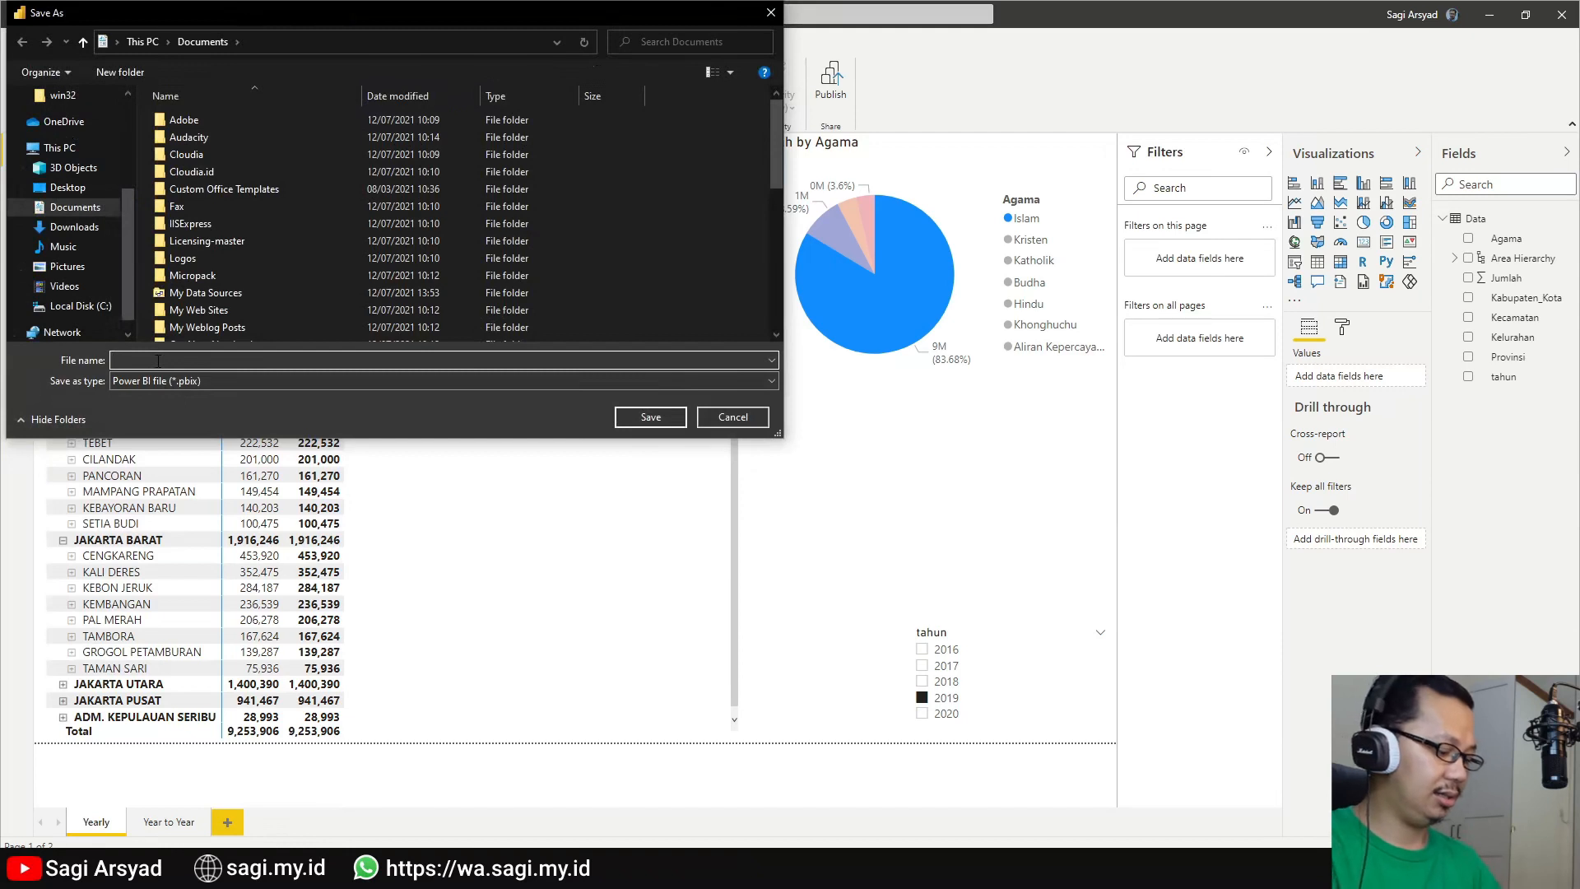
type("agama-dki")
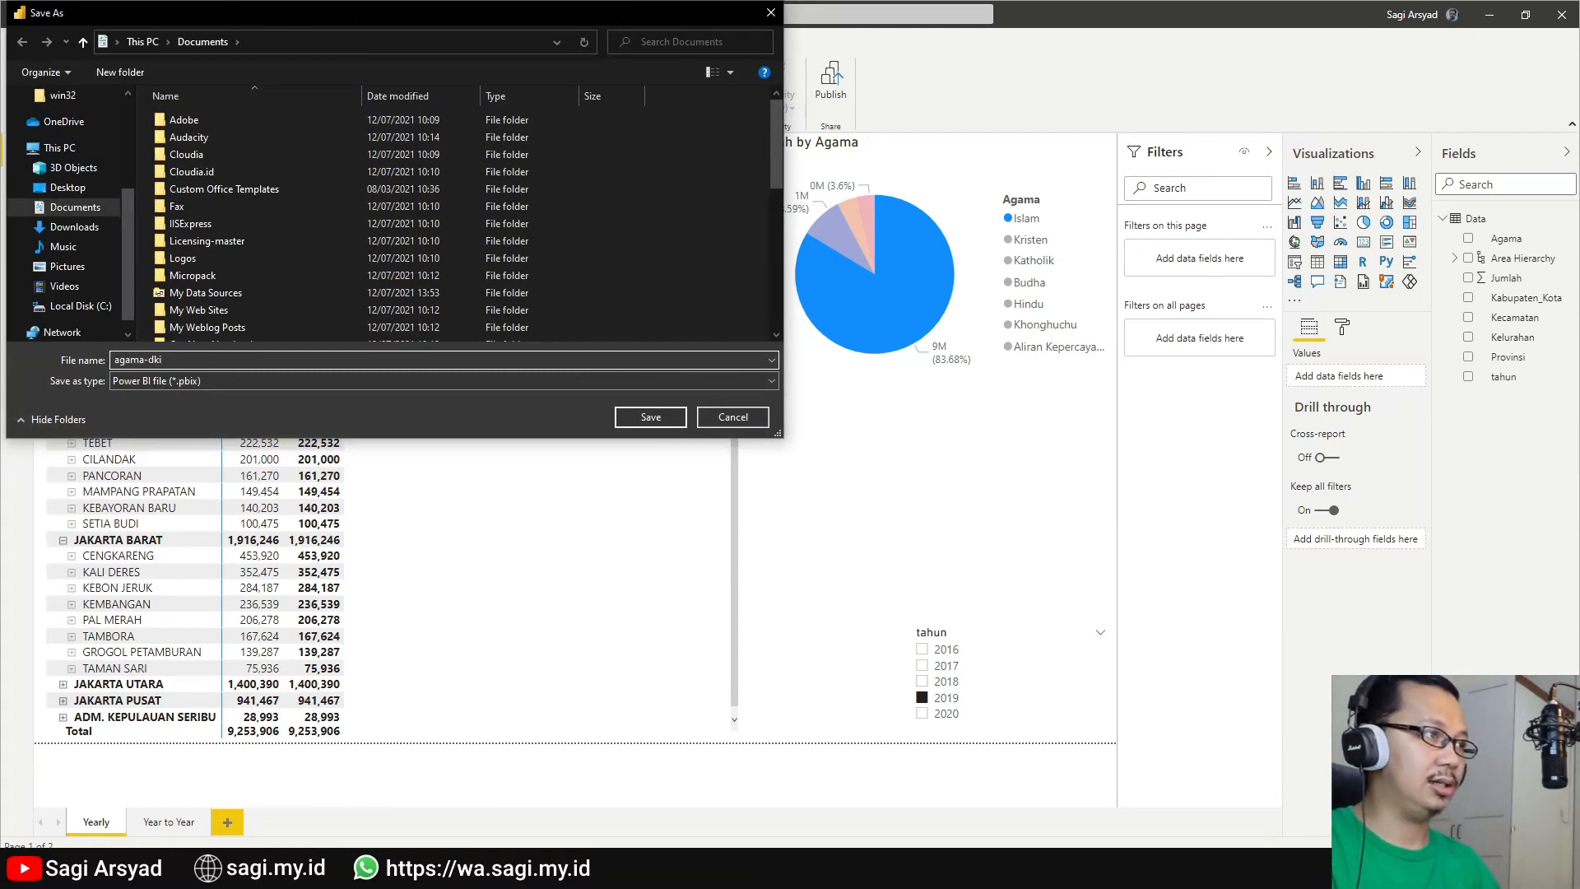
key("Return")
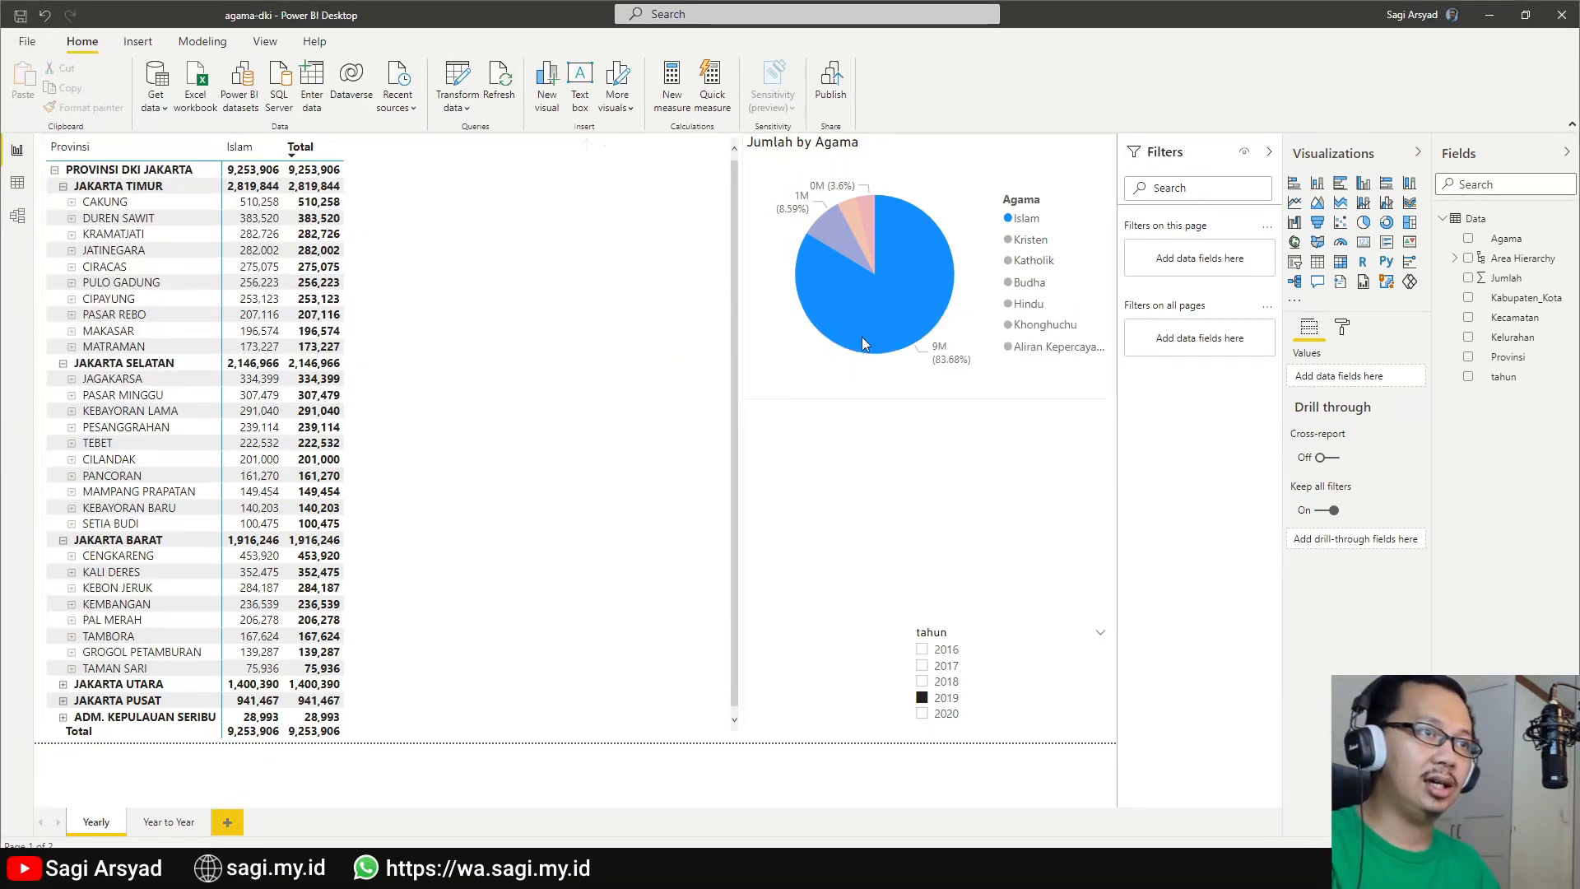
left_click(887, 341)
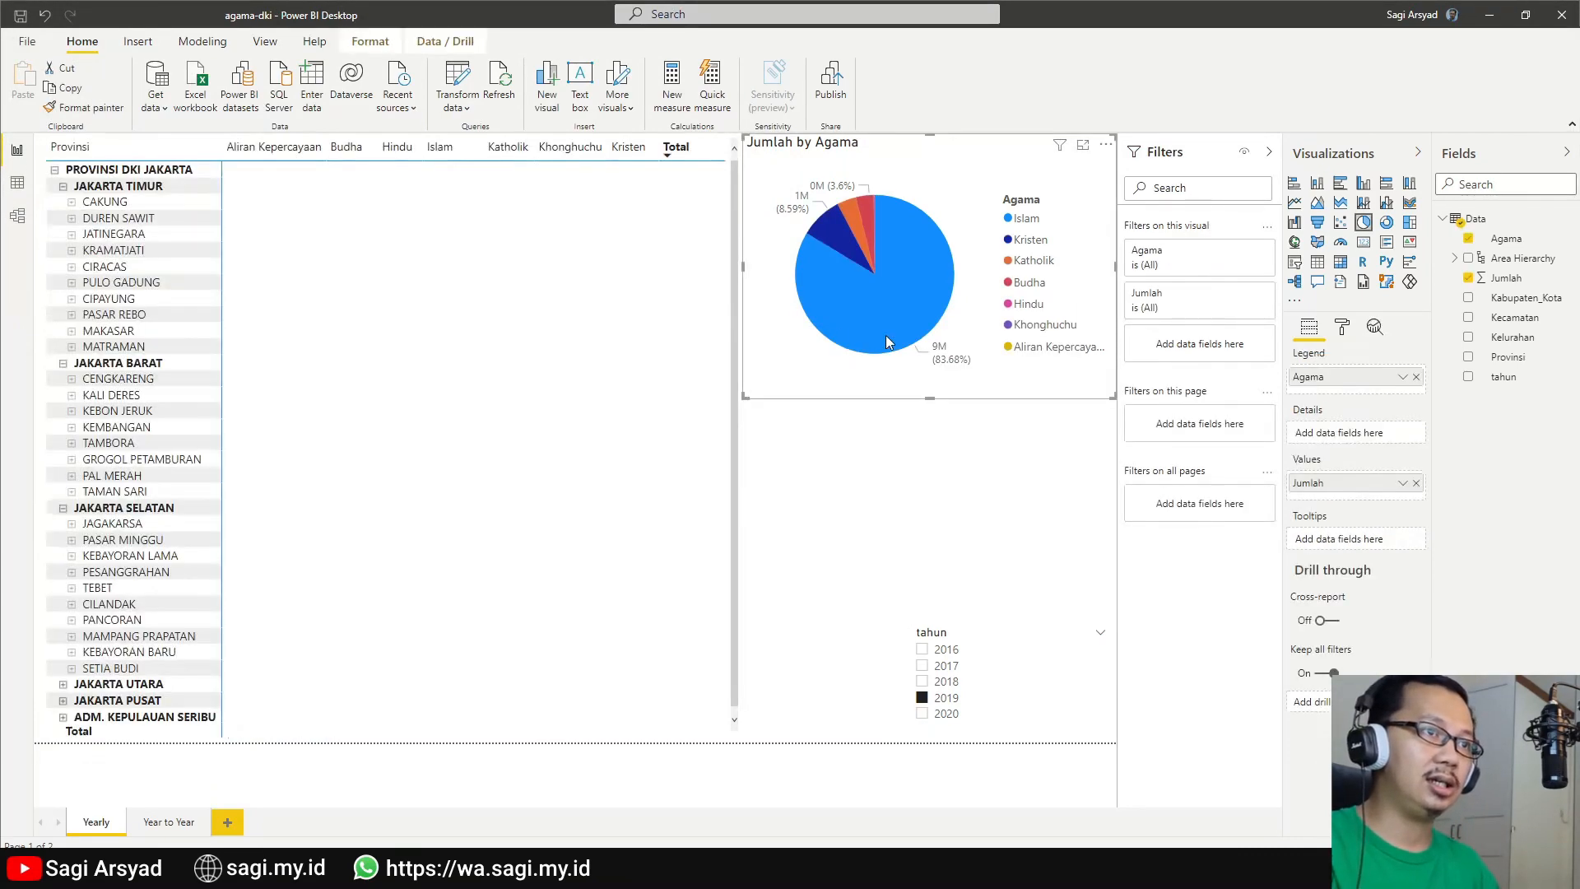